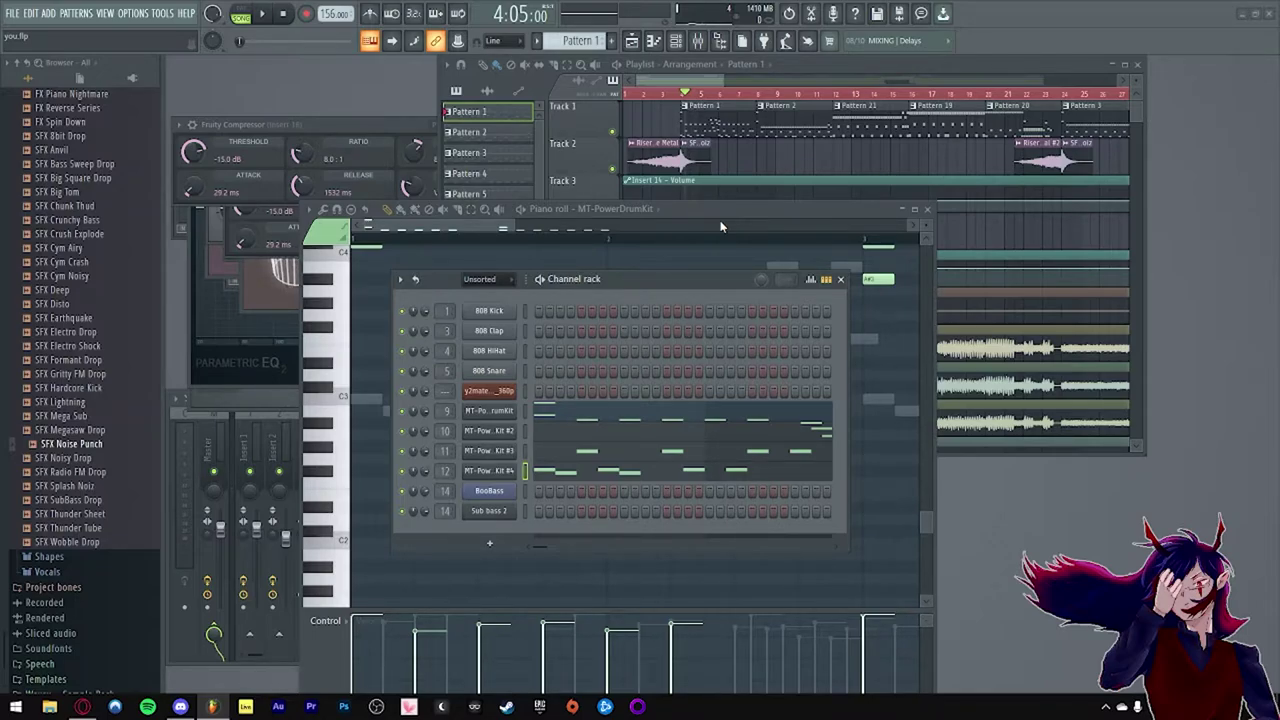
Step: Bring the playlist forward and show more of the arrangement's opening bars around Pattern 1
click(690, 80)
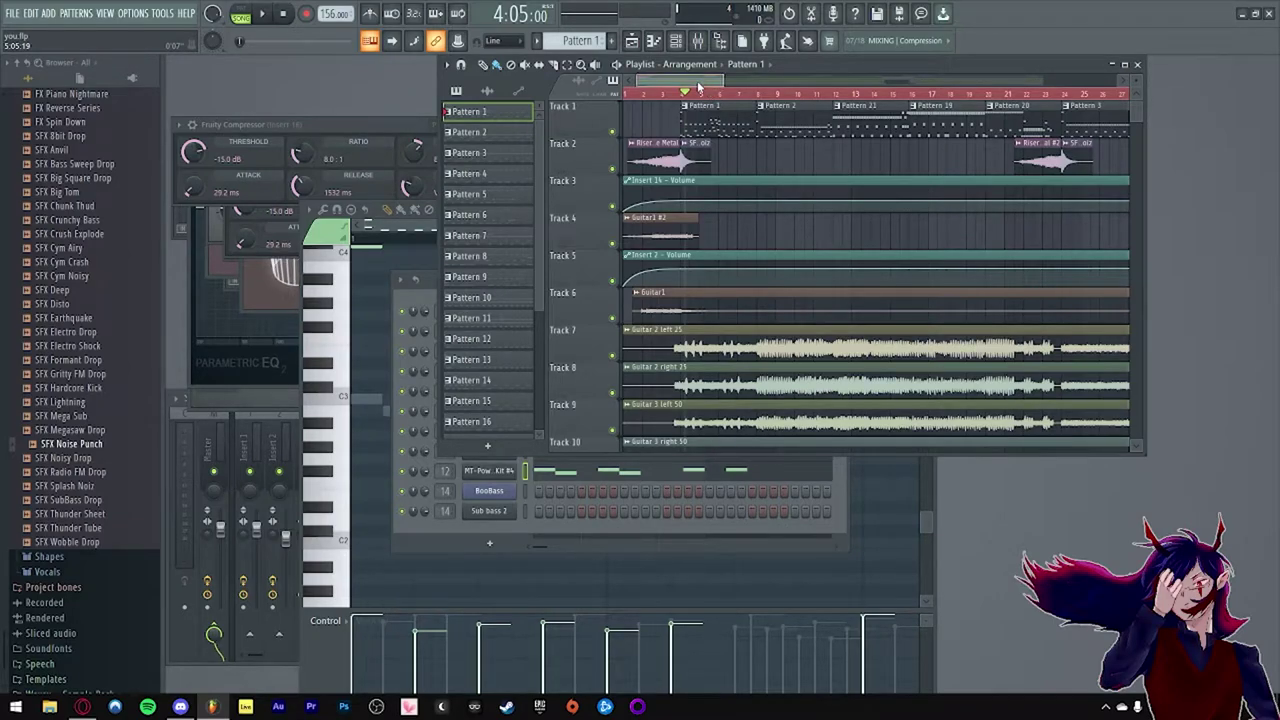
scroll(714, 131, down, 5)
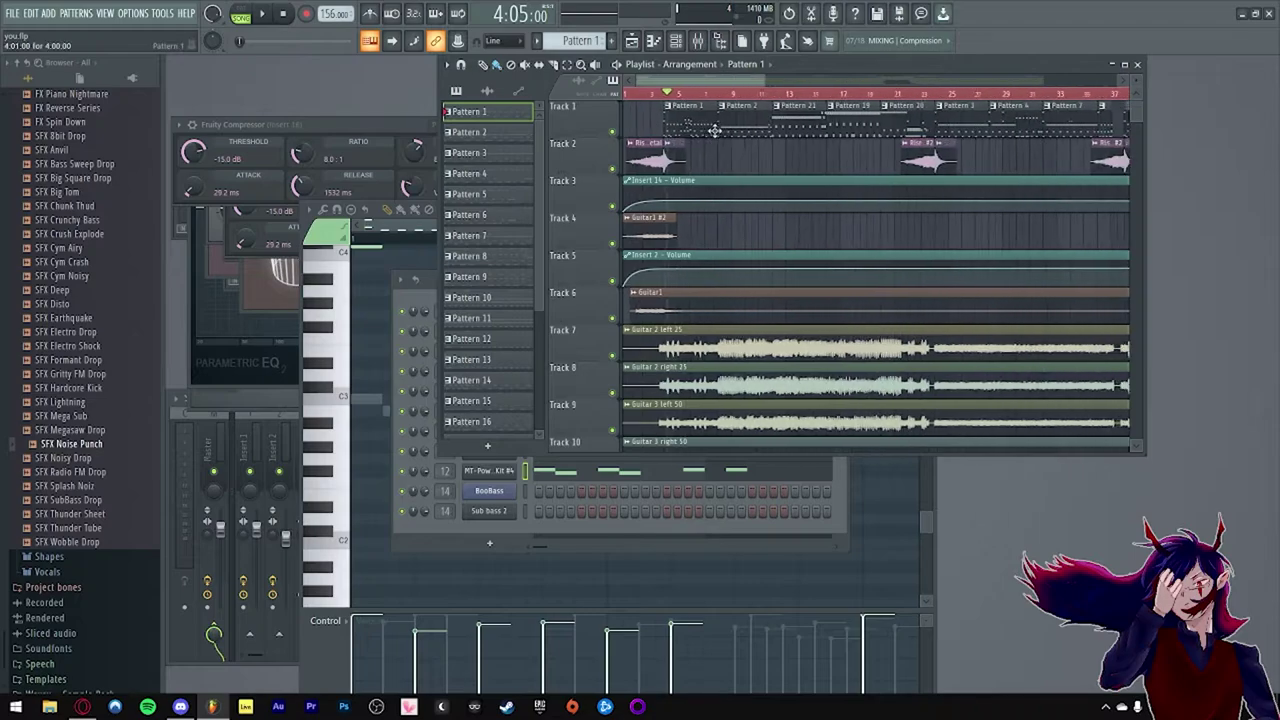
drag(660, 127, 663, 122)
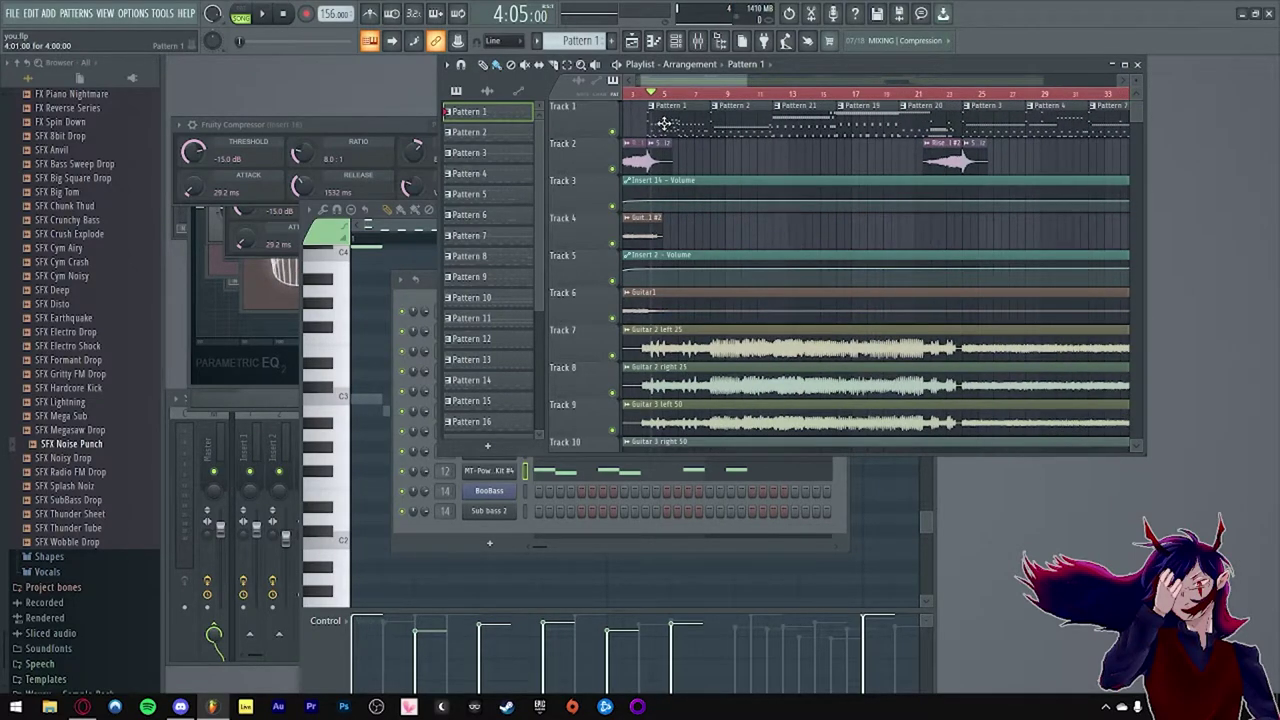
Step: Open the Simple Plan drum cover video channel in a small window, play a short passage as reference and close it
click(527, 522)
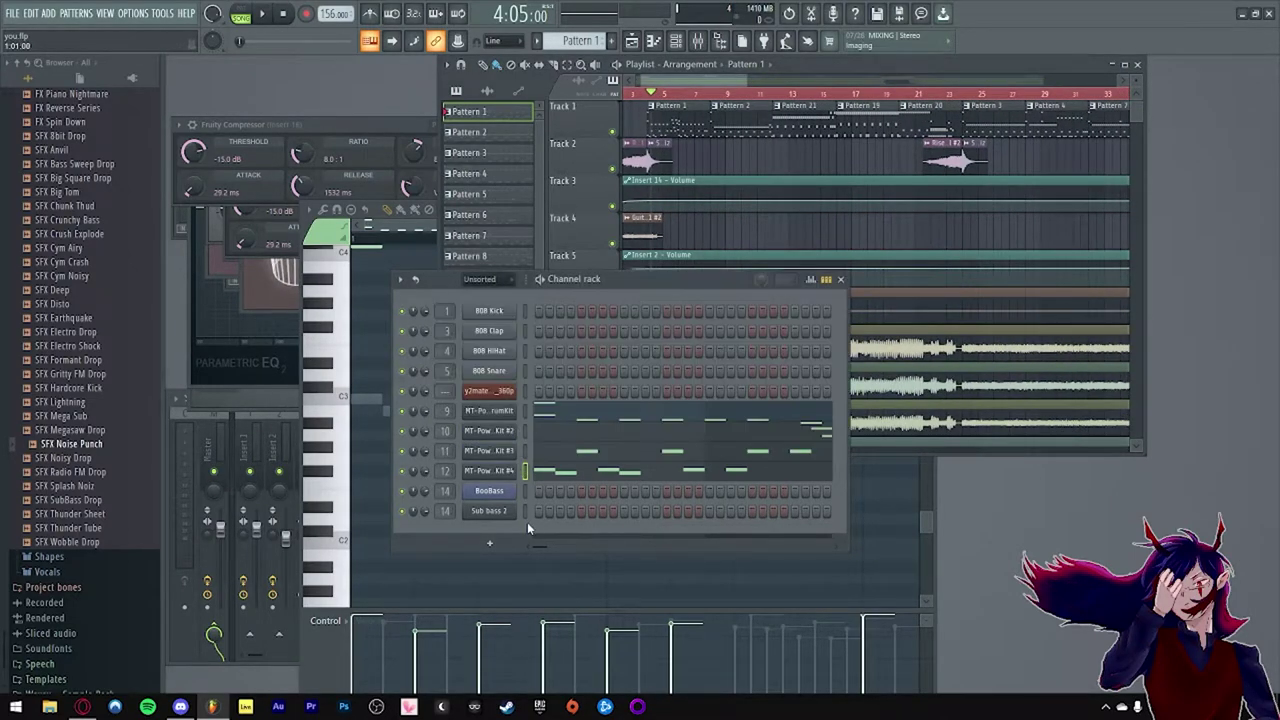
click(488, 394)
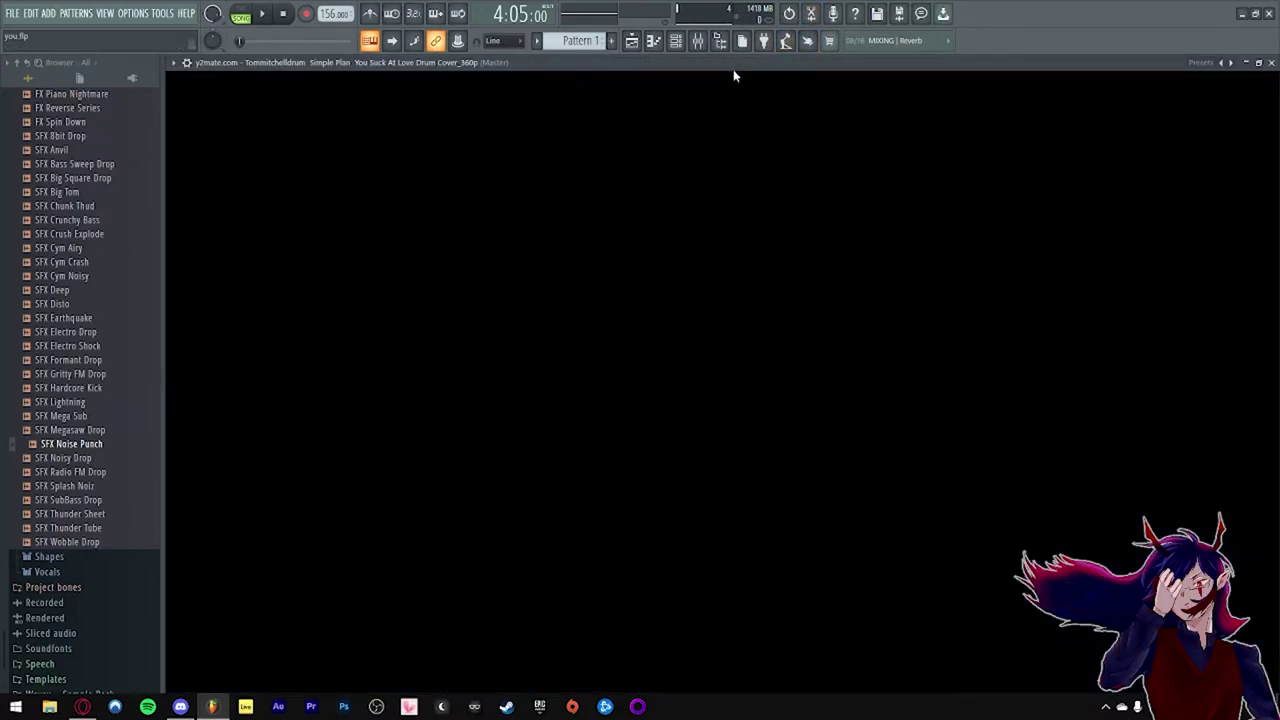
click(1258, 62)
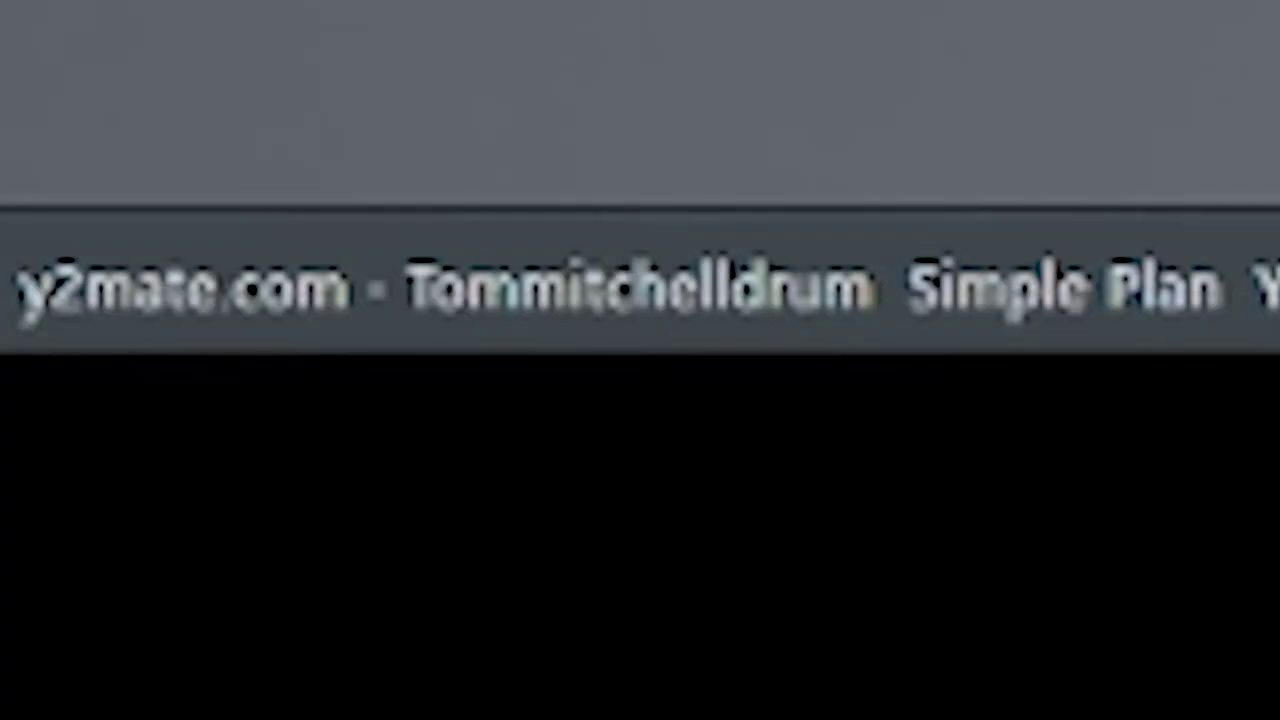
click(184, 428)
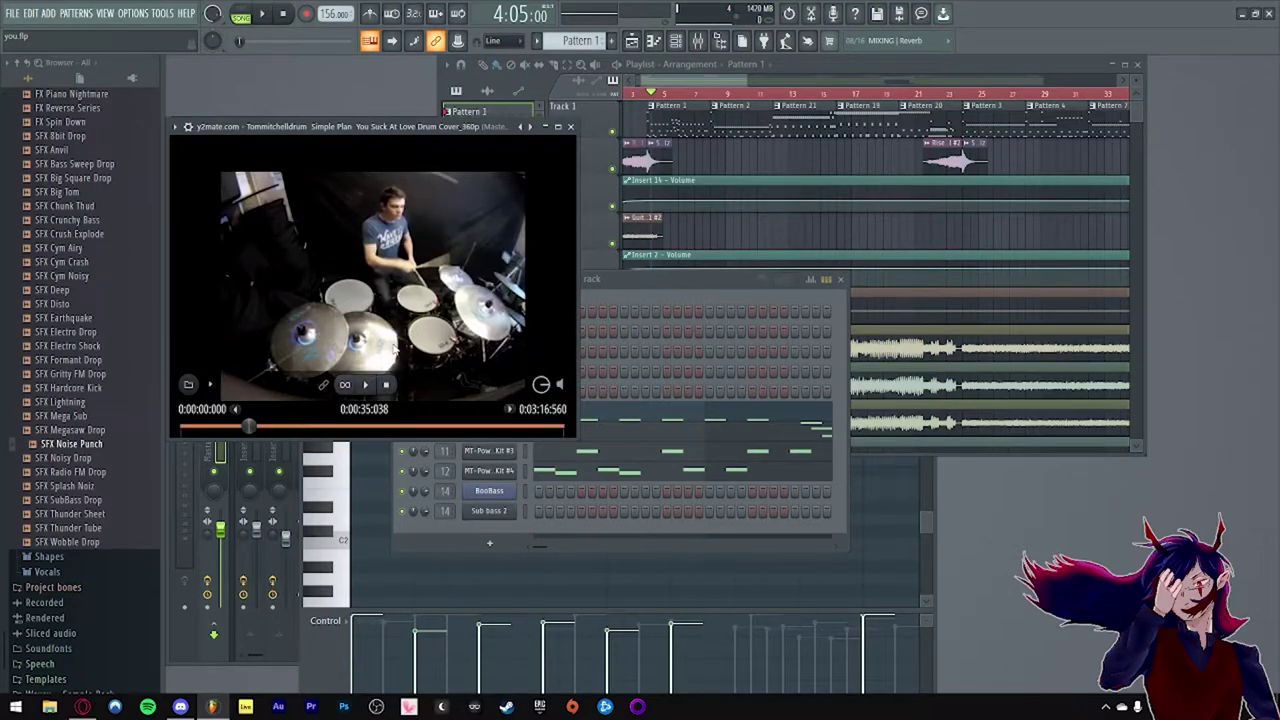
click(364, 386)
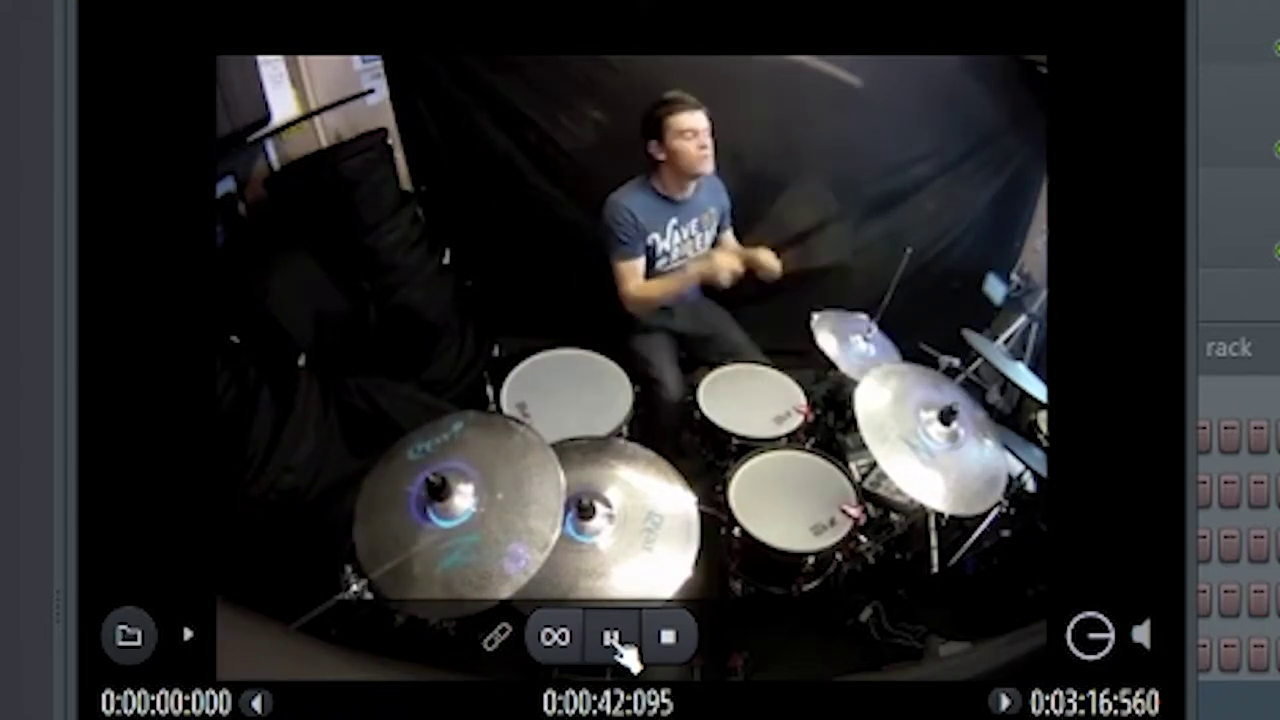
click(614, 642)
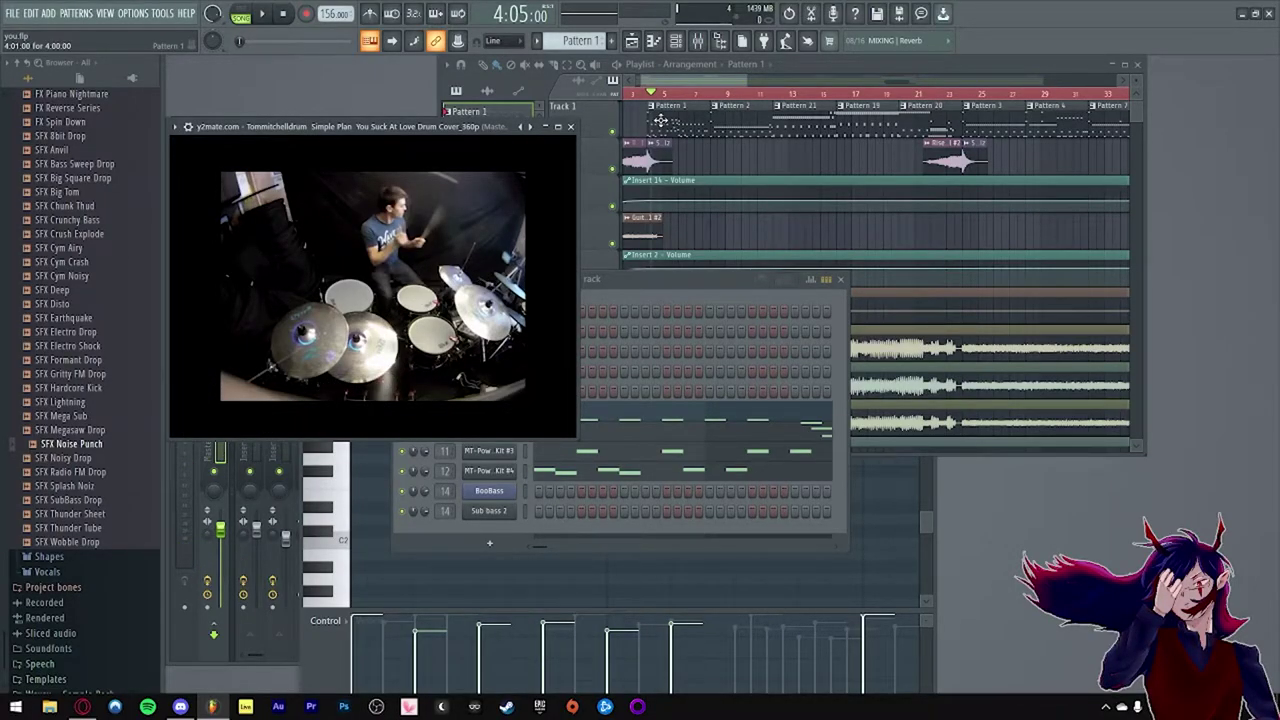
click(648, 286)
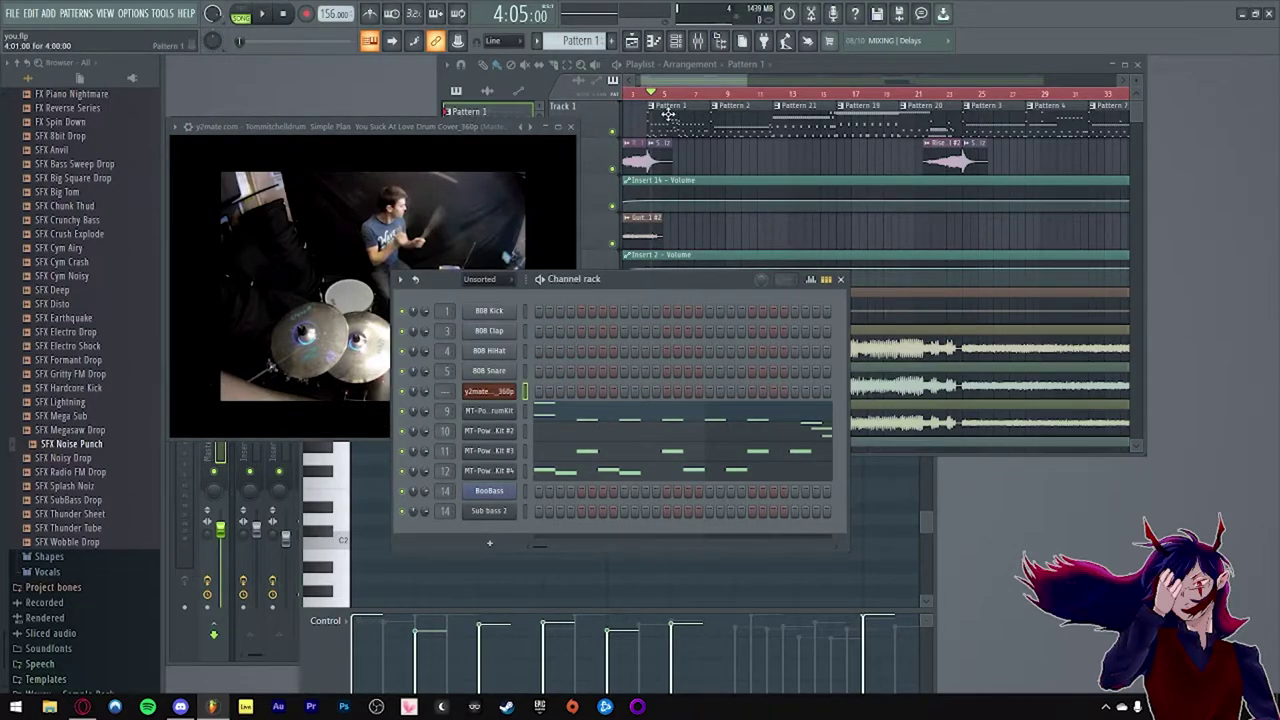
click(570, 126)
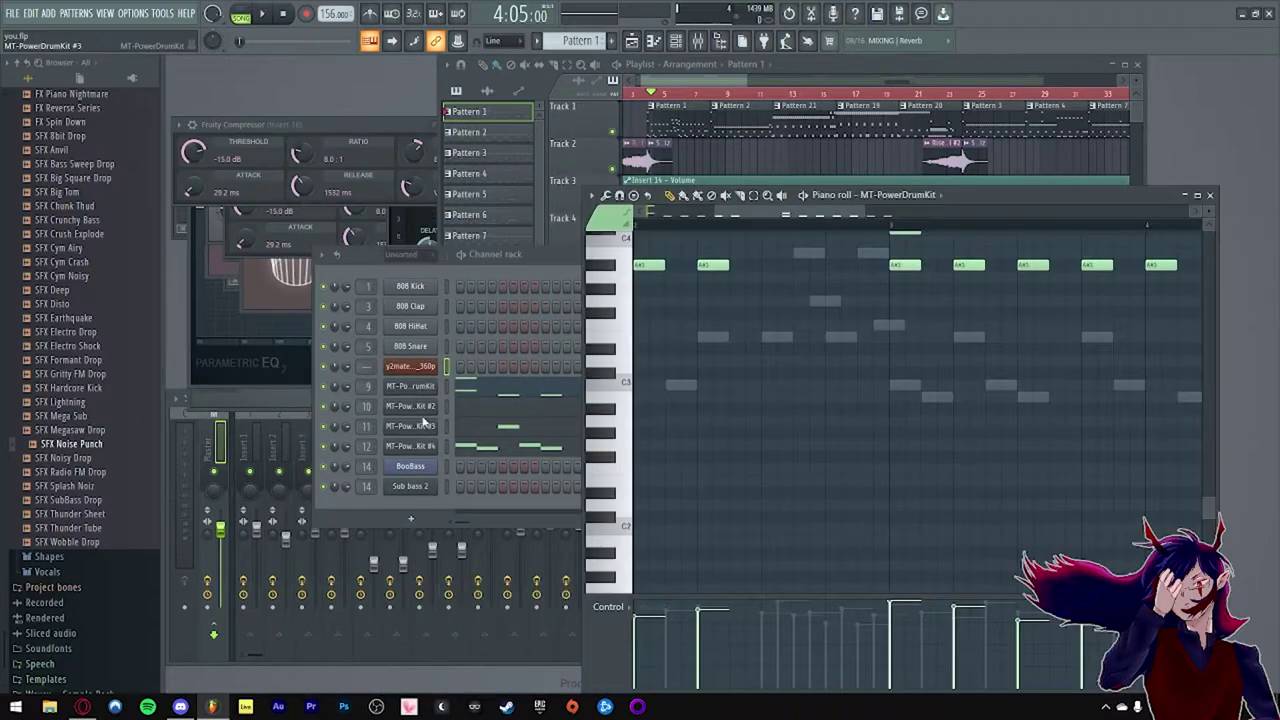
Step: Open the first MT-PowerDrumKit channel's plugin, audition its bass drum, toms, cymbals and hi-hat, and close it
click(420, 386)
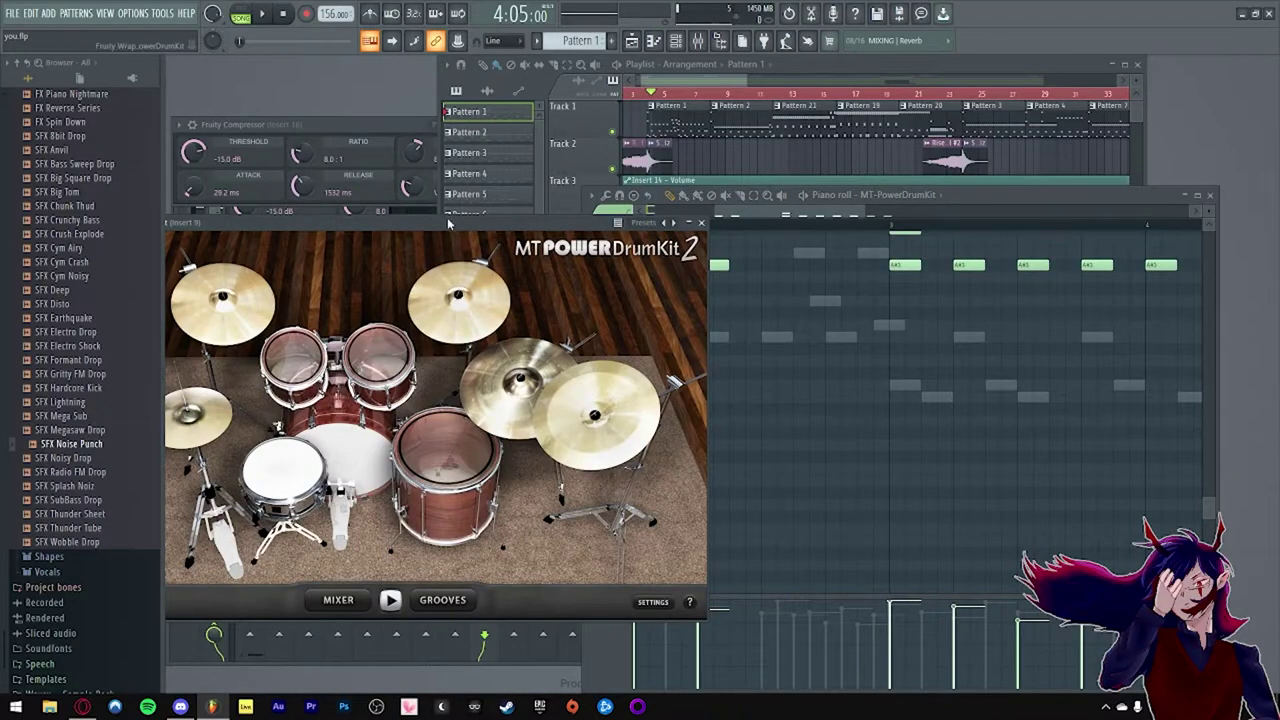
drag(448, 223, 598, 216)
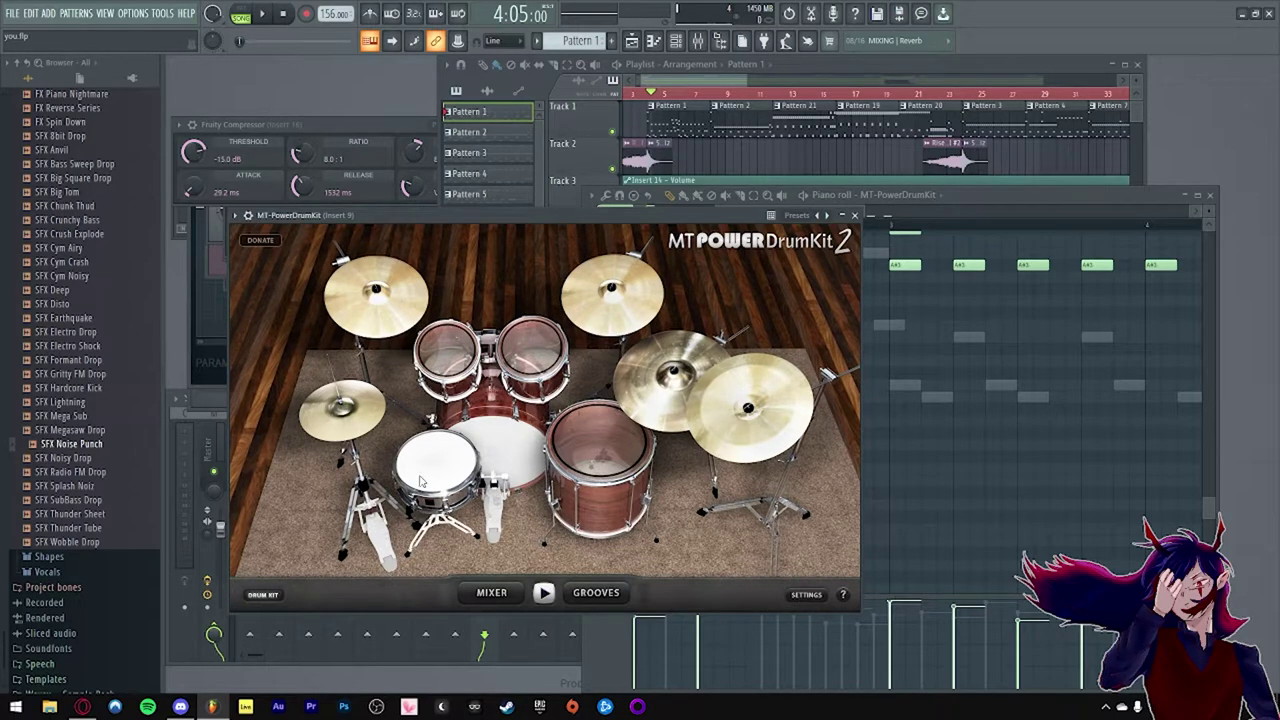
click(512, 457)
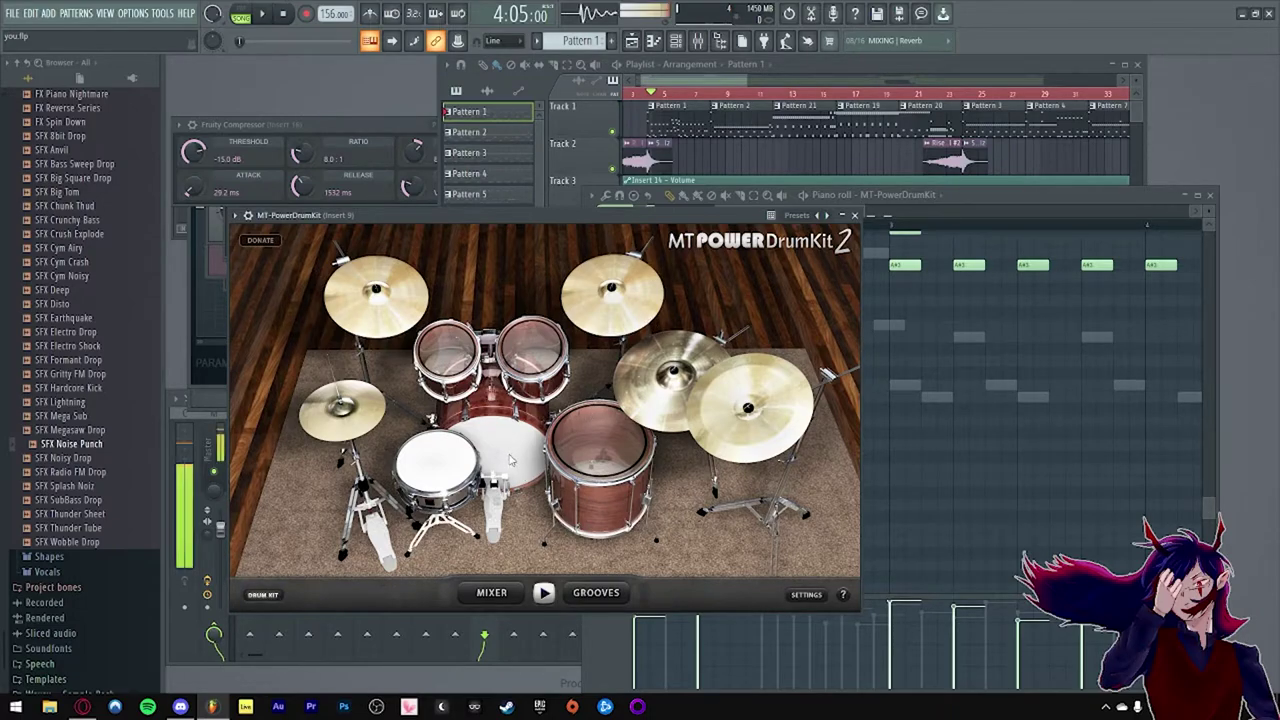
click(581, 448)
click(448, 350)
click(668, 374)
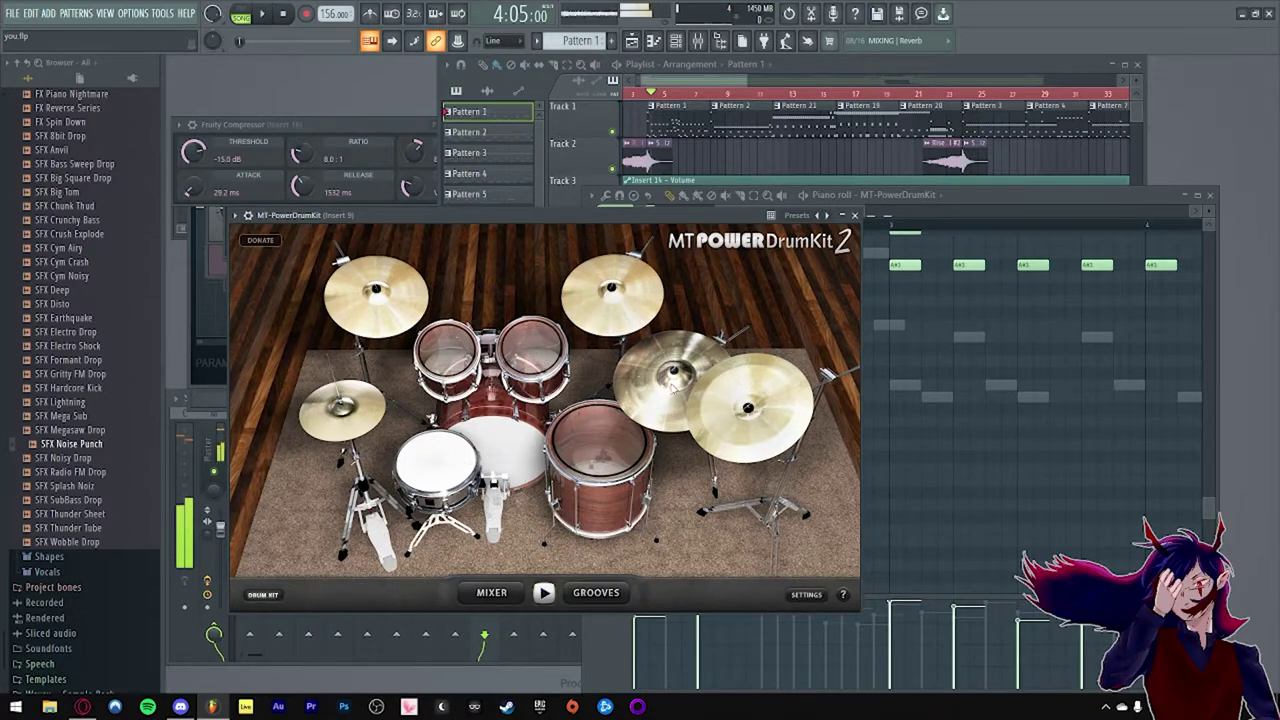
click(390, 305)
click(358, 412)
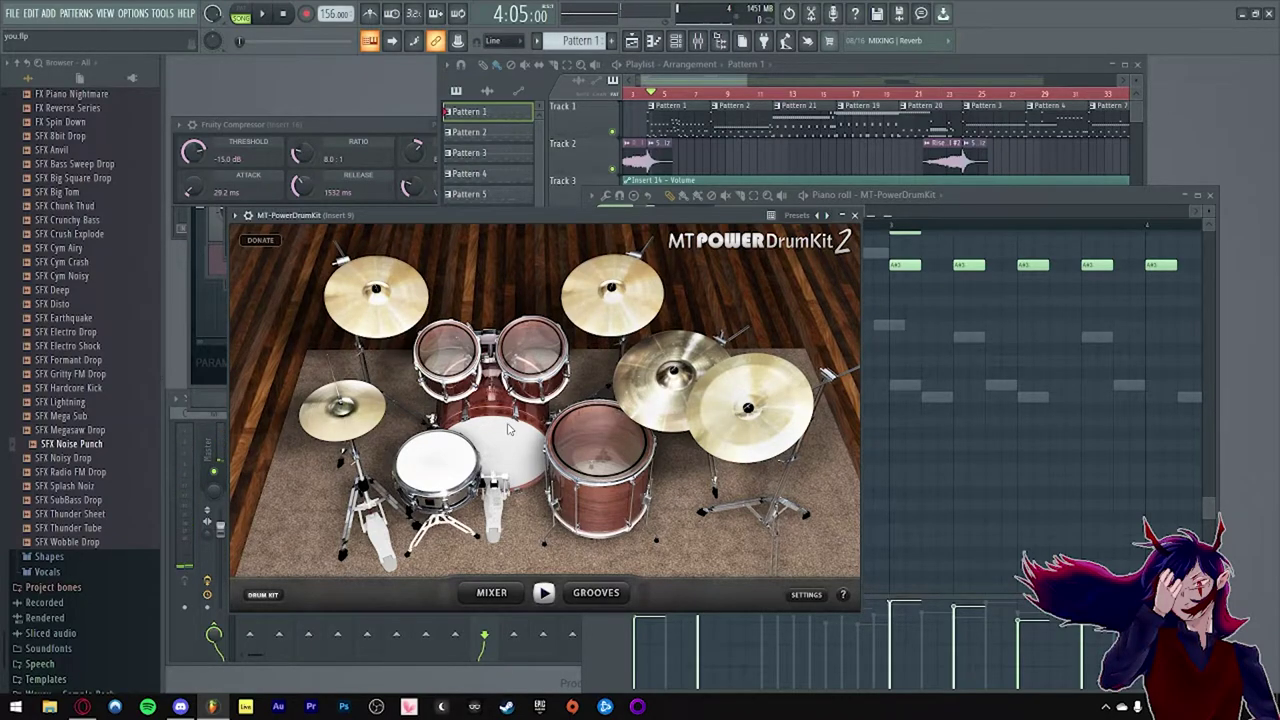
click(854, 215)
Step: Examine the MT-PowerDrumKit notes in Pattern 1's piano roll and the drum patterns along the playlist
drag(780, 211, 677, 230)
scroll(694, 292, up, 3)
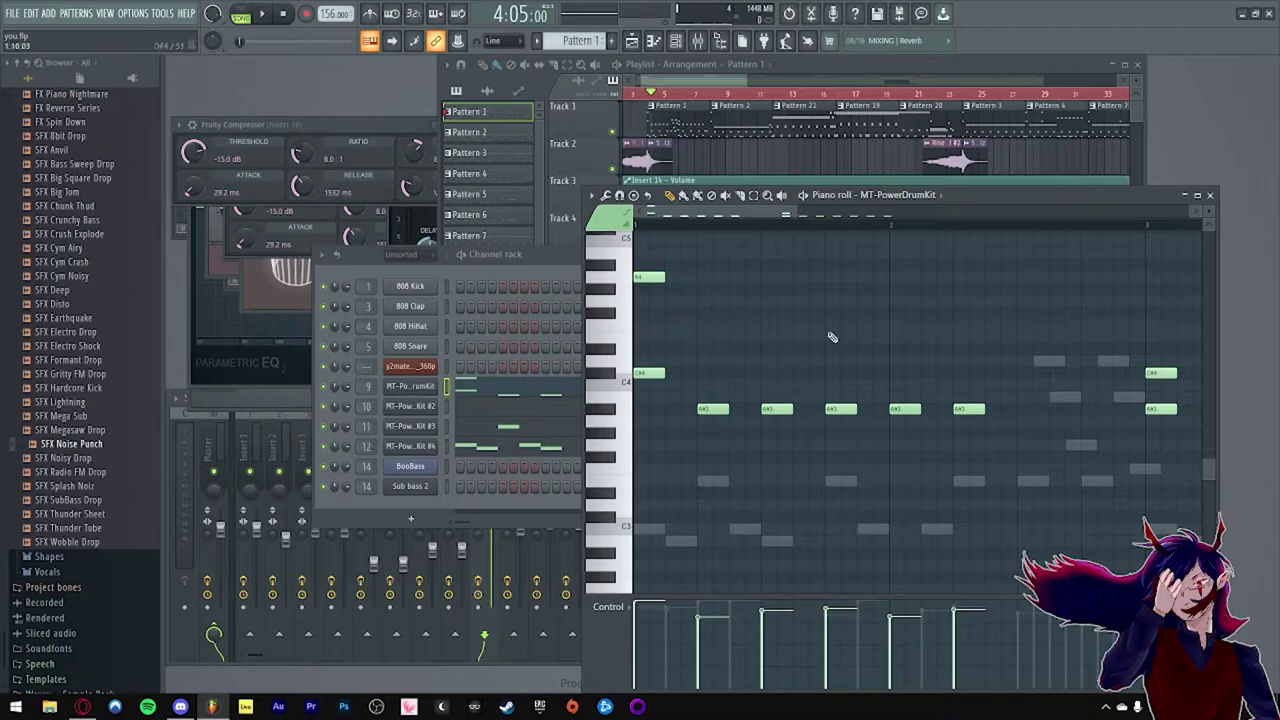
mouse_move(979, 198)
mouse_down()
mouse_move(881, 188)
mouse_move(998, 186)
mouse_up()
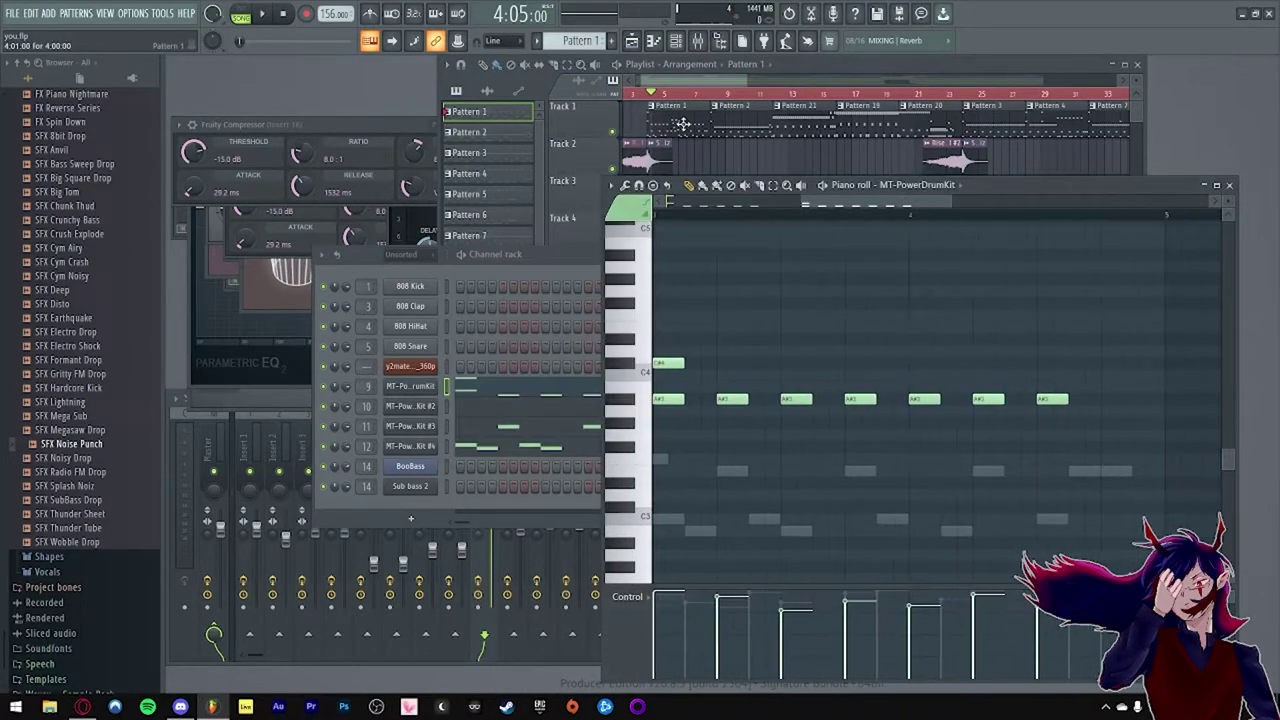
drag(838, 206, 660, 205)
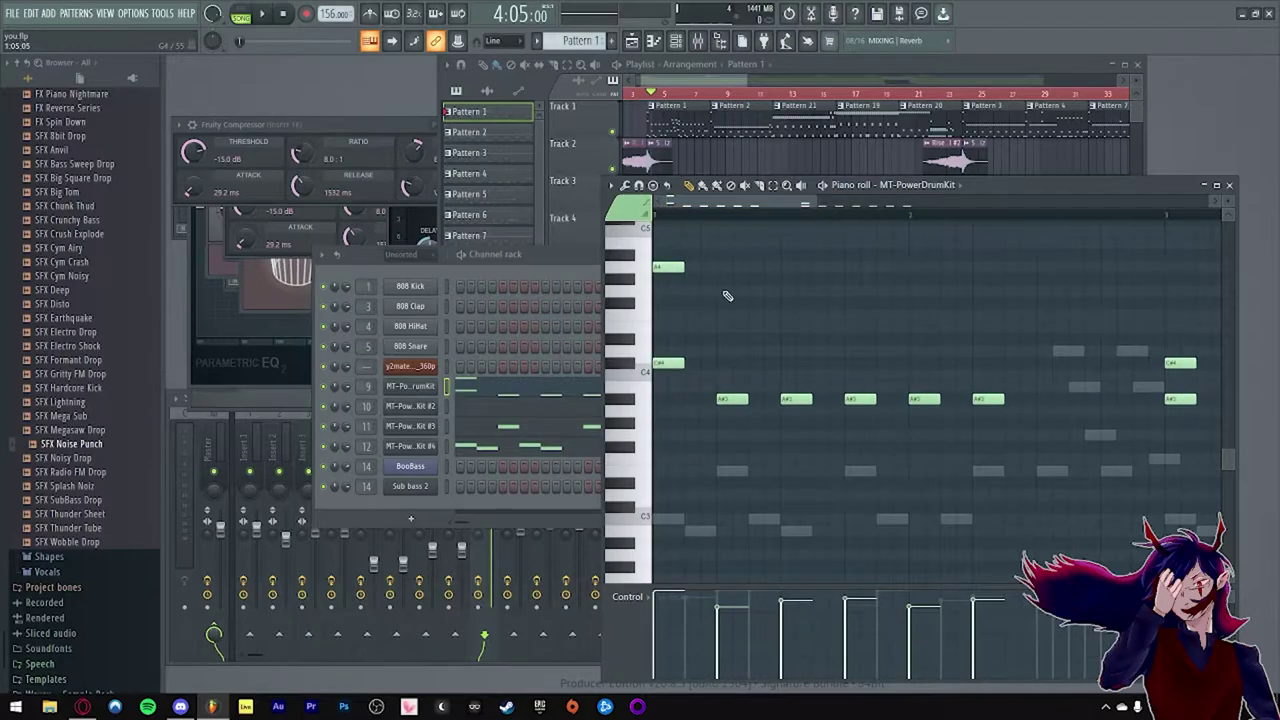
scroll(728, 296, down, 2)
scroll(737, 129, down, 3)
drag(850, 127, 685, 124)
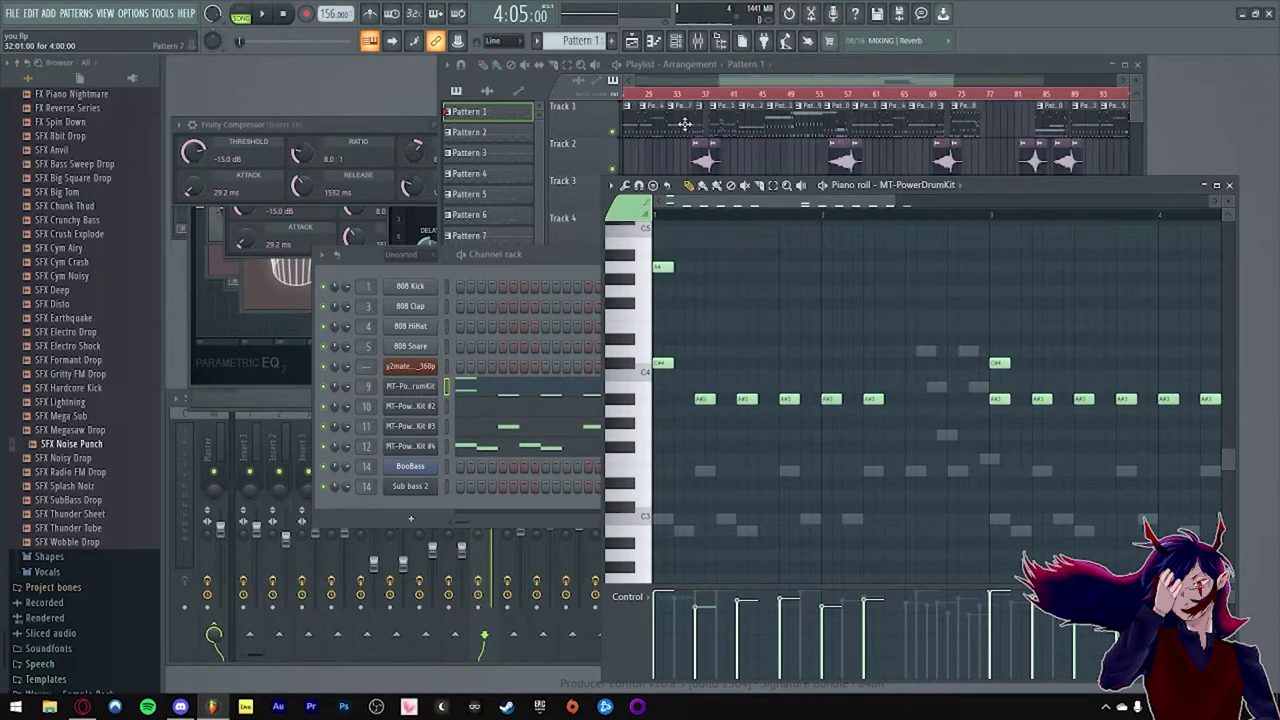
scroll(687, 124, up, 3)
drag(793, 80, 684, 82)
Step: Show the mixer beside the MT-PowerDrumKit piano roll and listen briefly to the song from bar 4
key(F7)
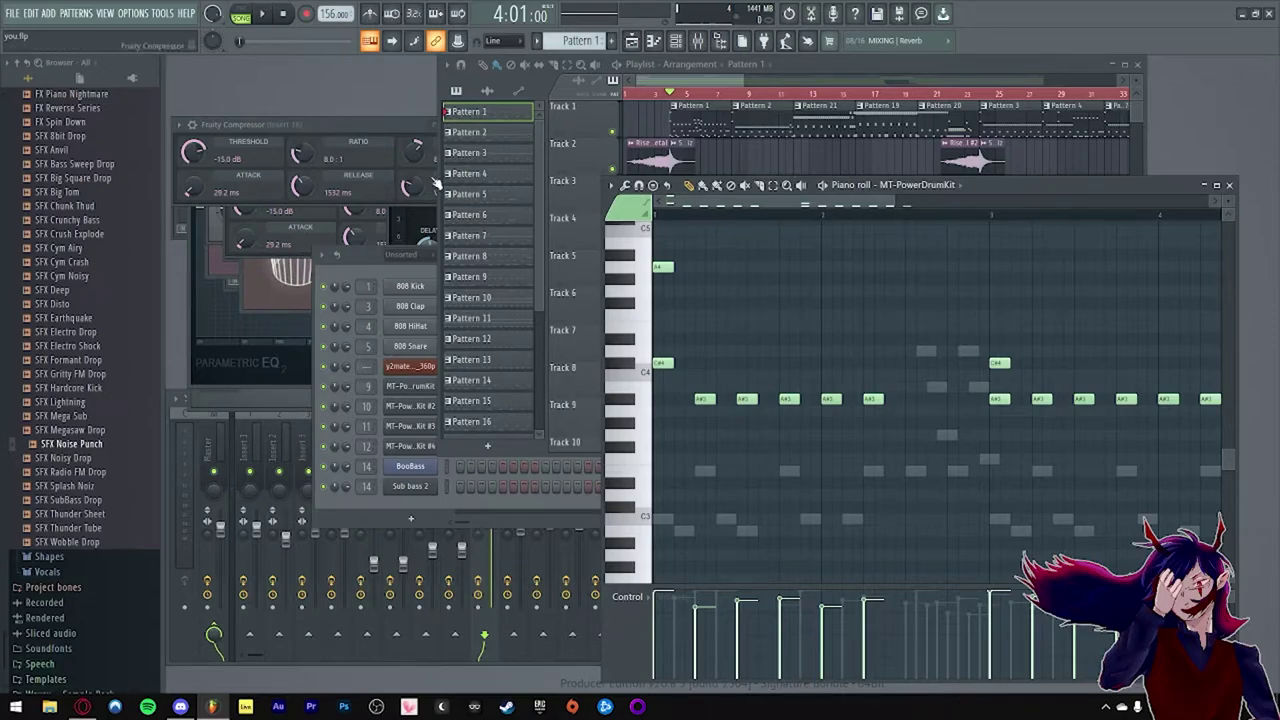
key(F9)
key(space)
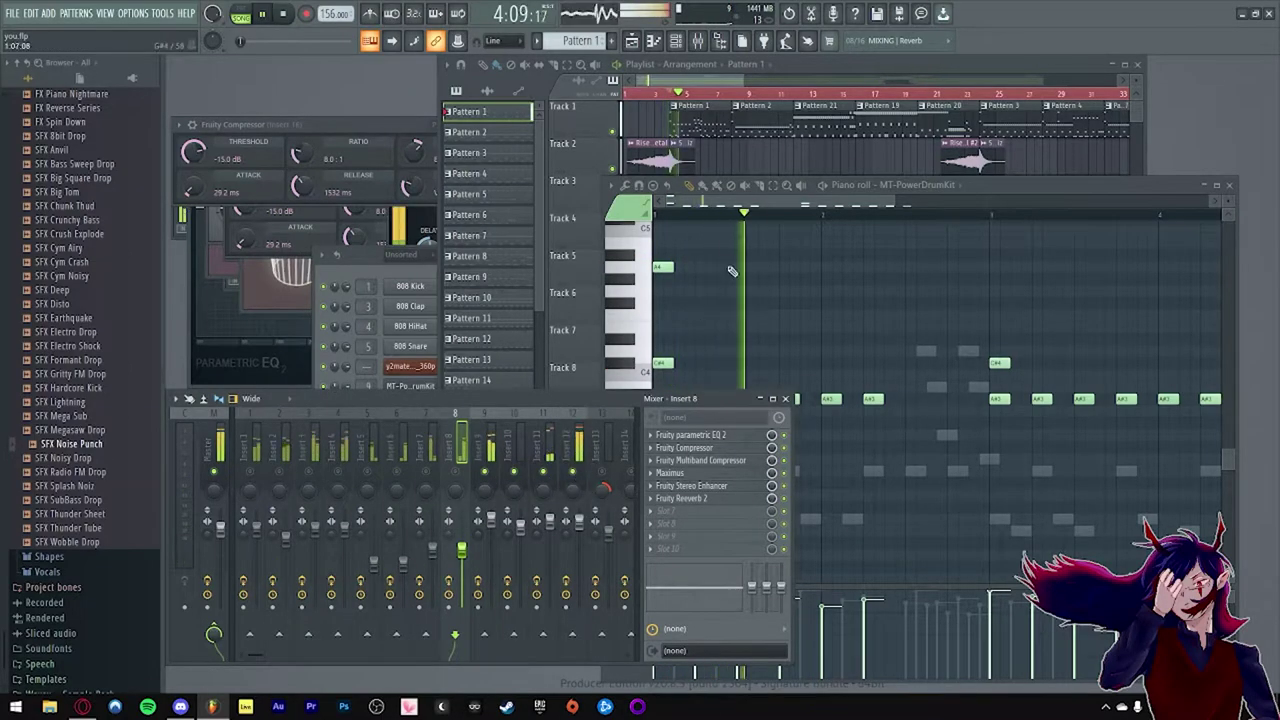
key(space)
key(F7)
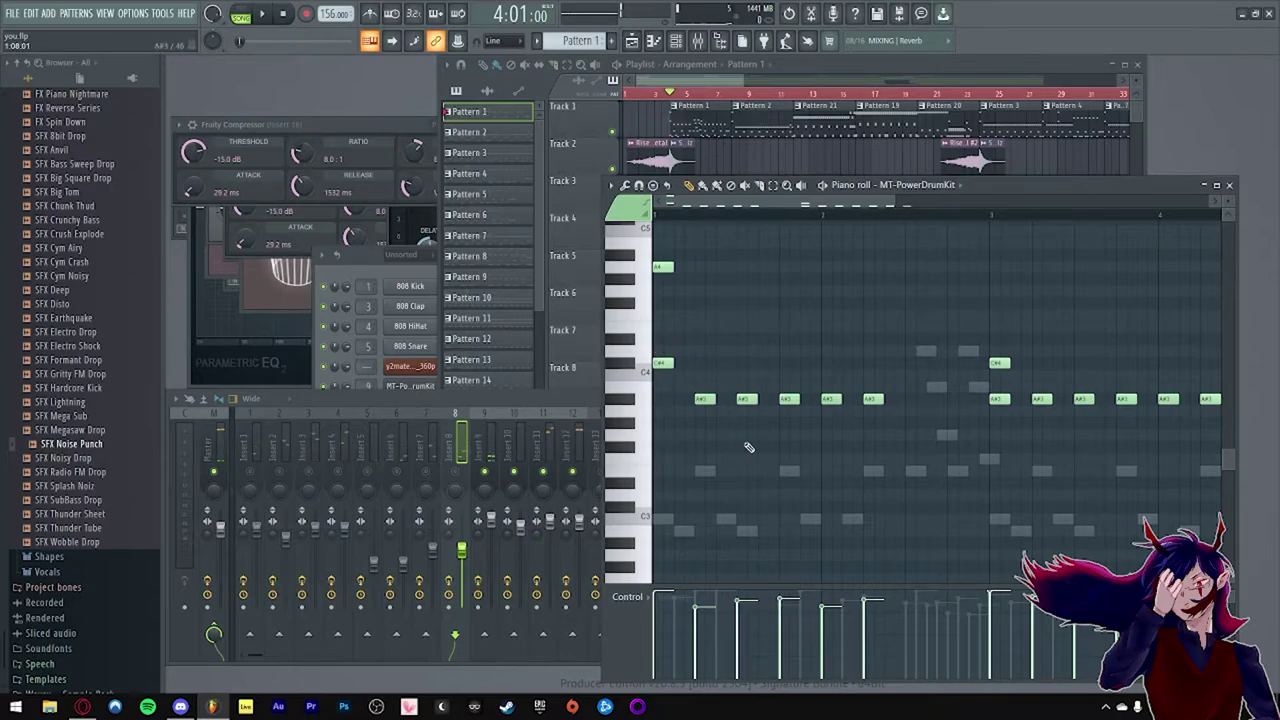
Step: Fit the whole Pattern 1 drum part in the piano roll and listen to it twice from bar 4
scroll(755, 395, down, 2)
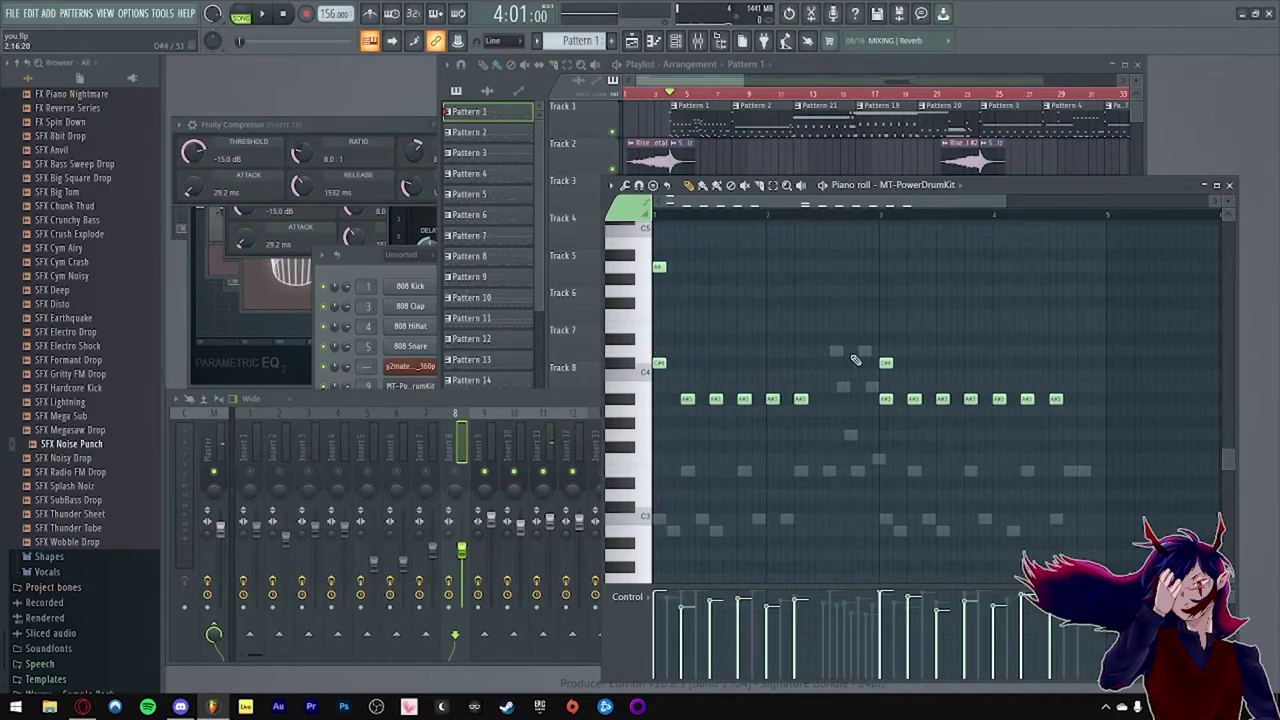
key(space)
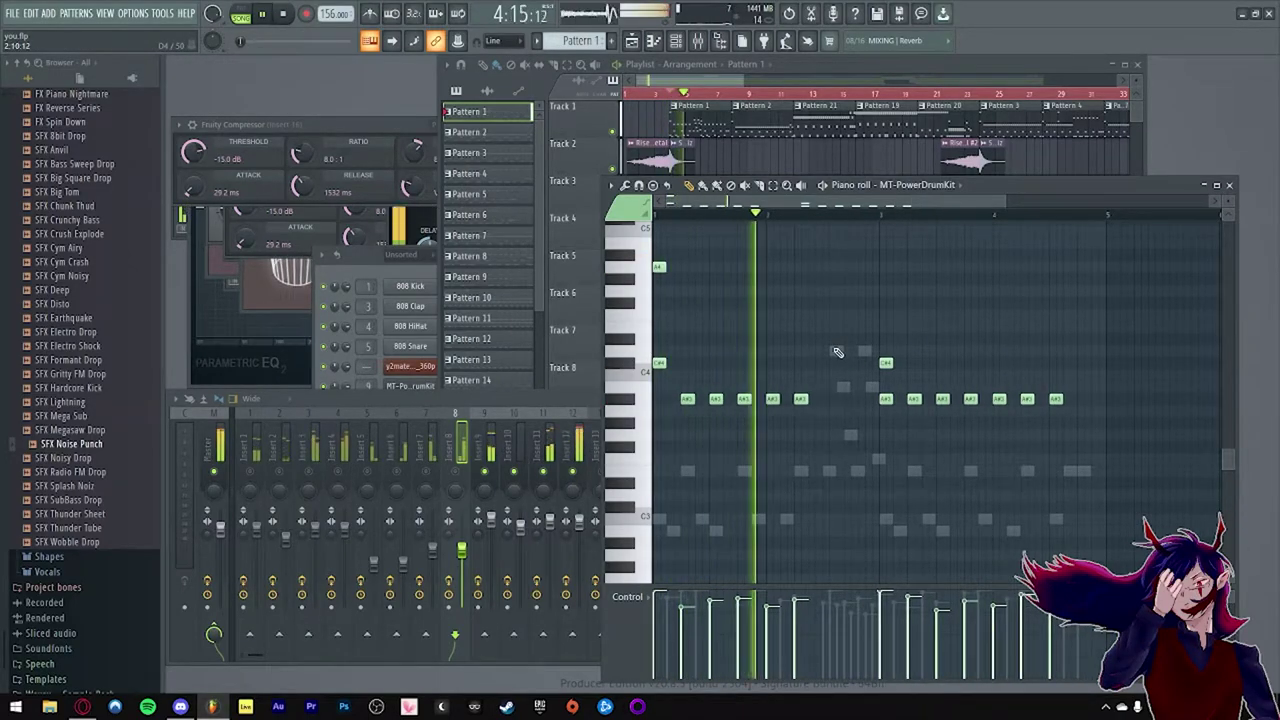
key(space)
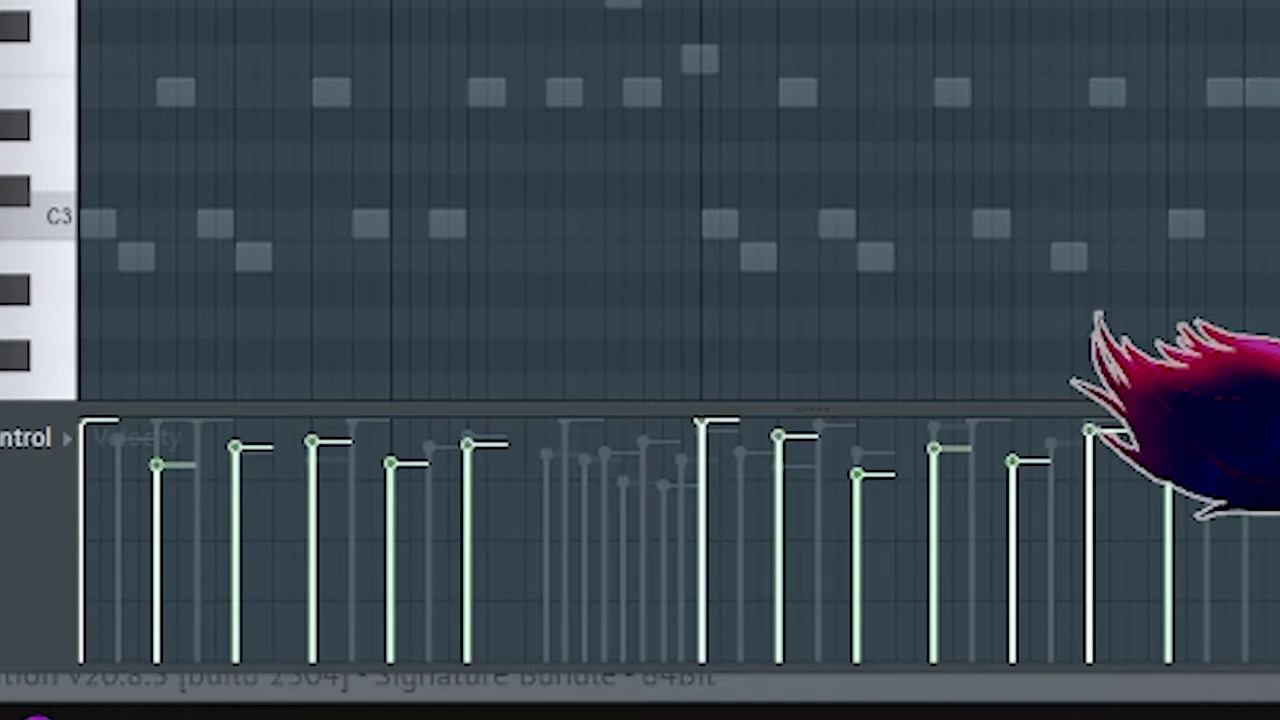
key(space)
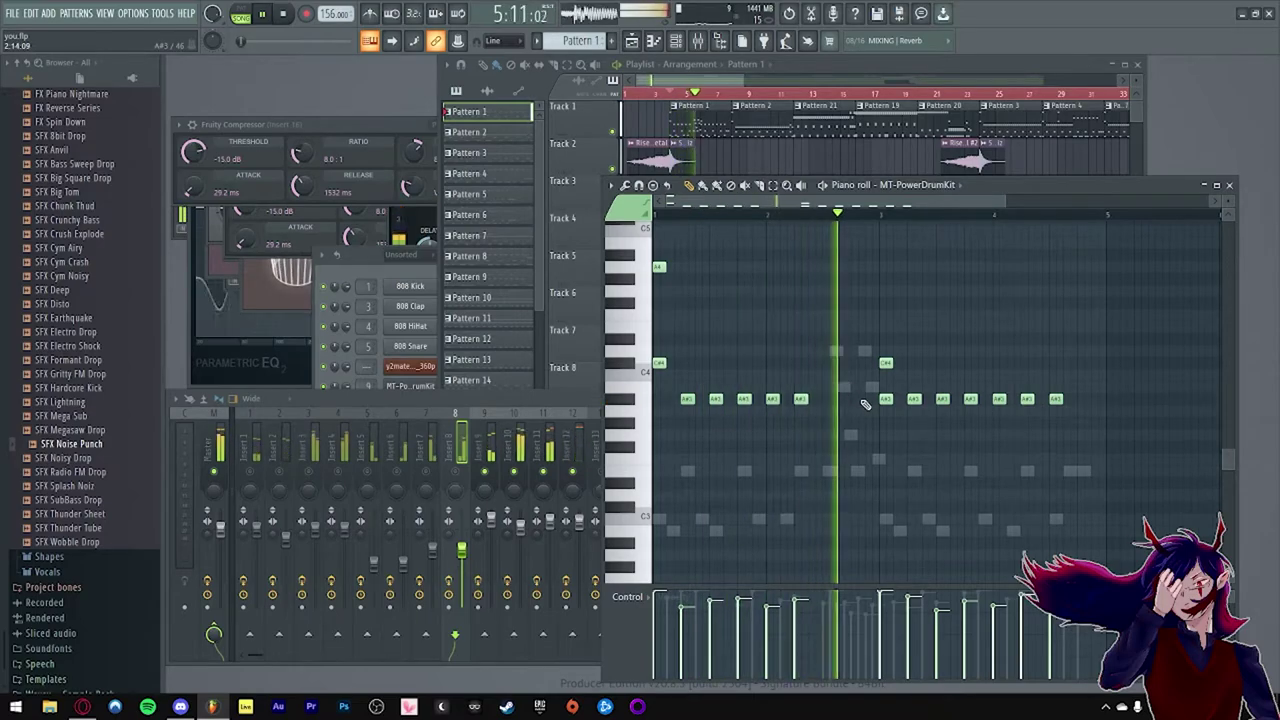
key(space)
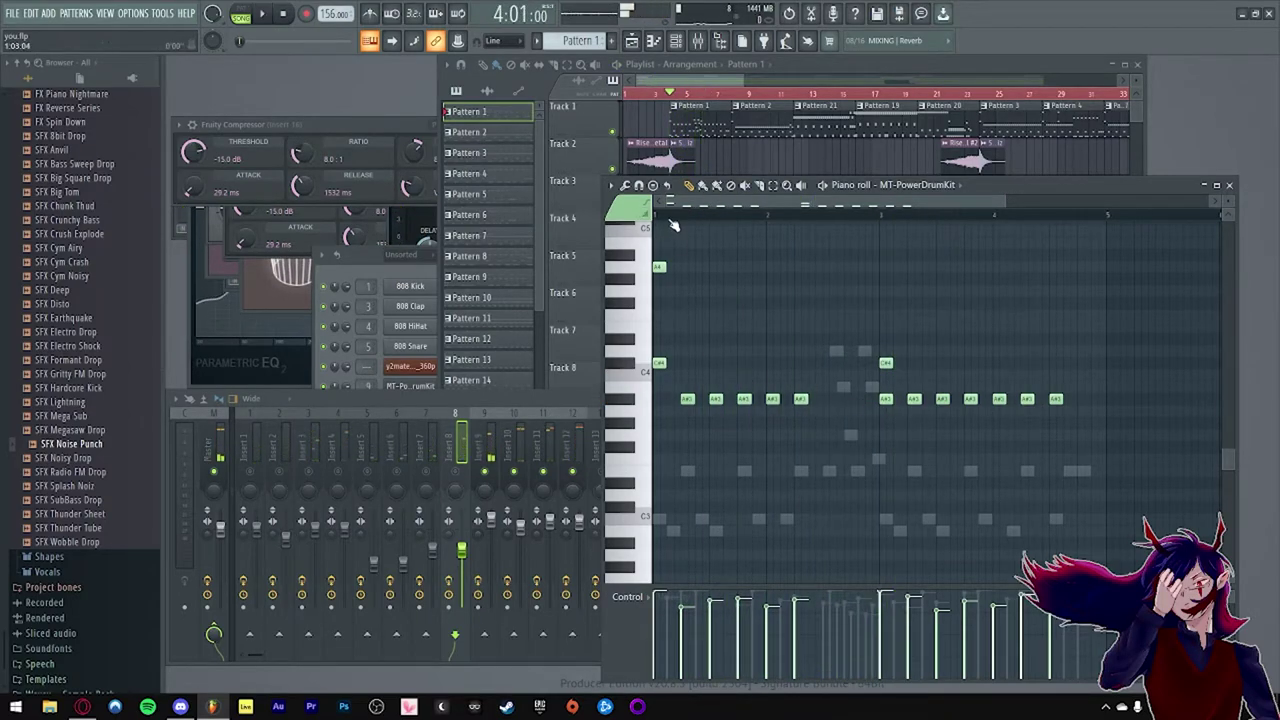
Step: Open the piano roll of the MT-PowerDrumKit #3 channel, moving its plugin window aside, and listen to the part
key(F6)
key(F7)
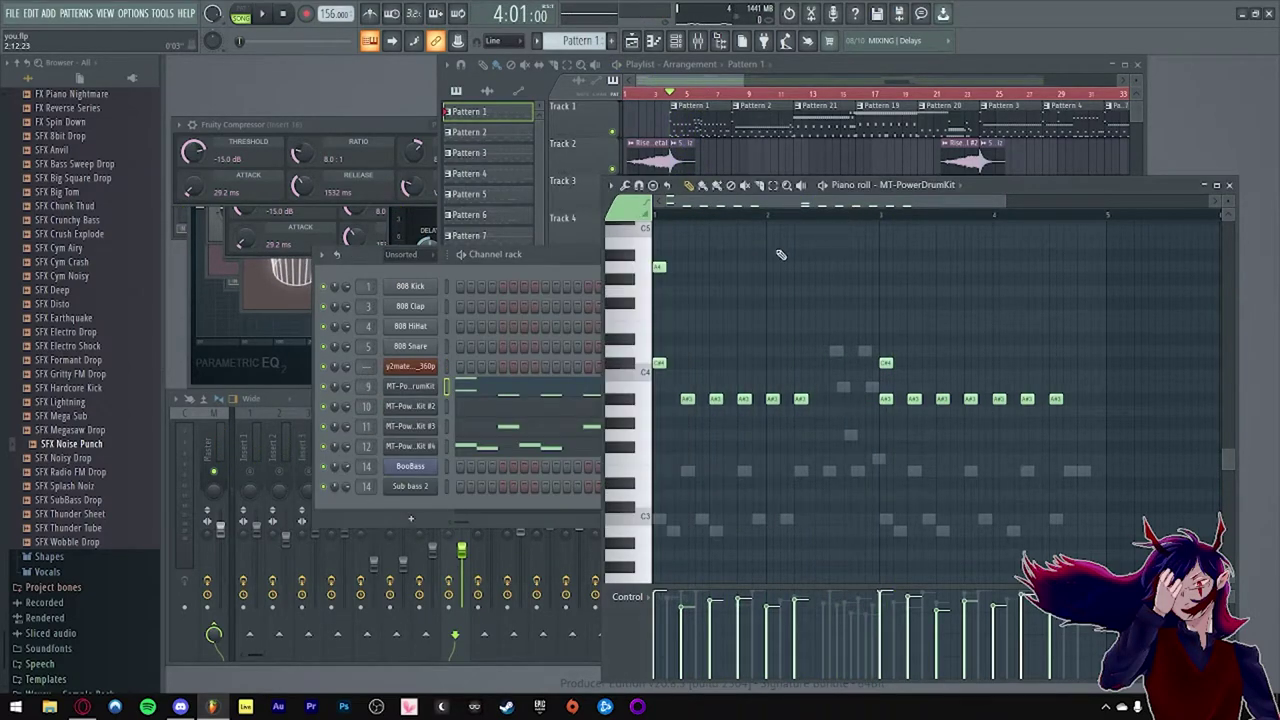
click(430, 428)
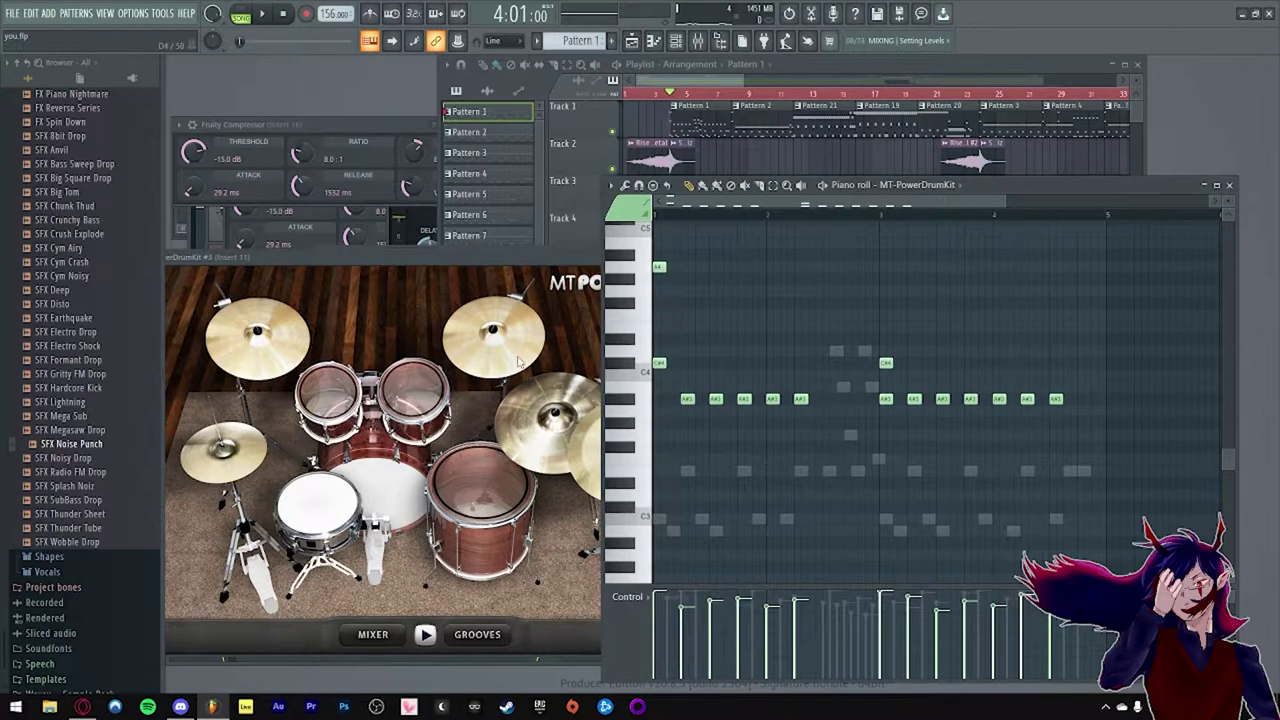
drag(470, 257, 432, 490)
right_click(435, 421)
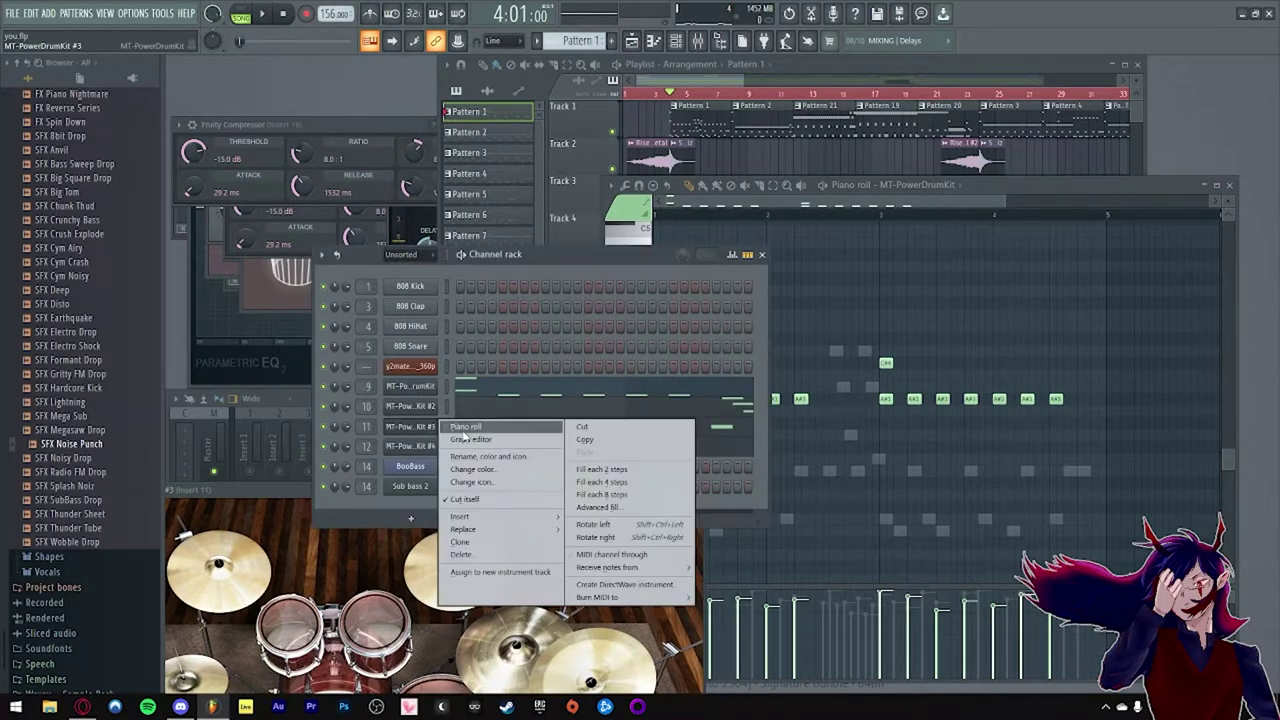
click(464, 430)
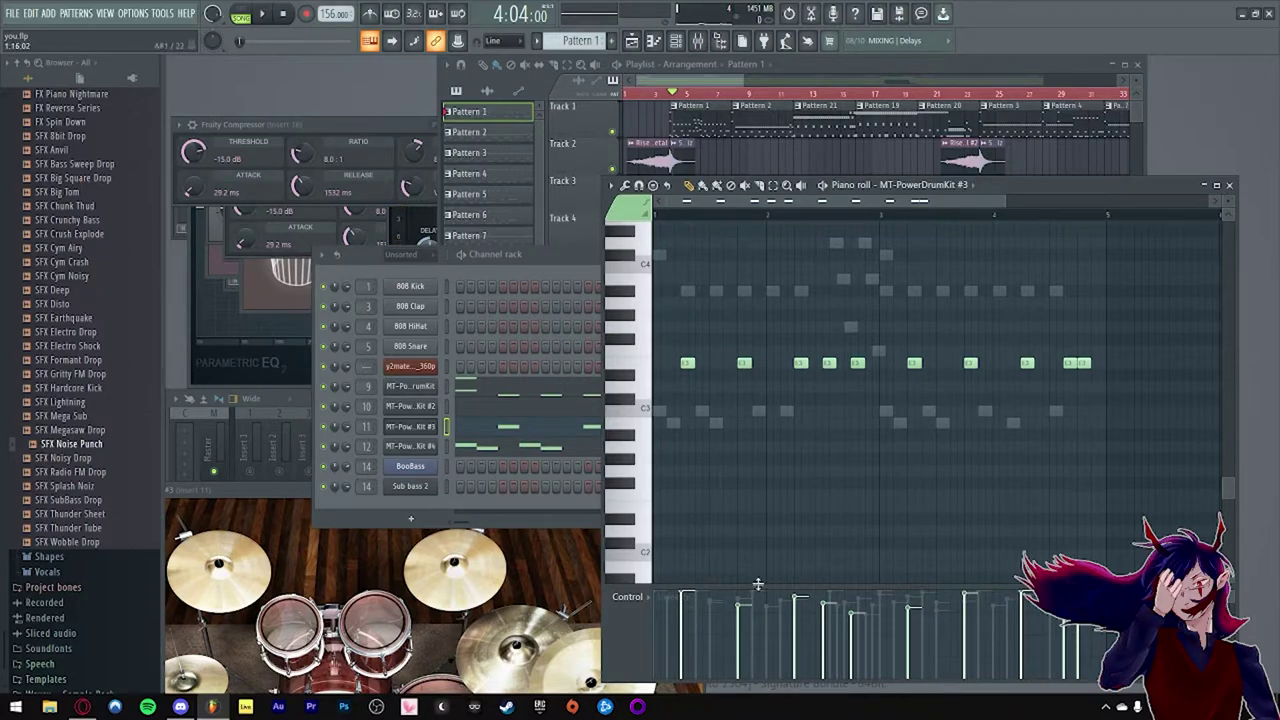
key(space)
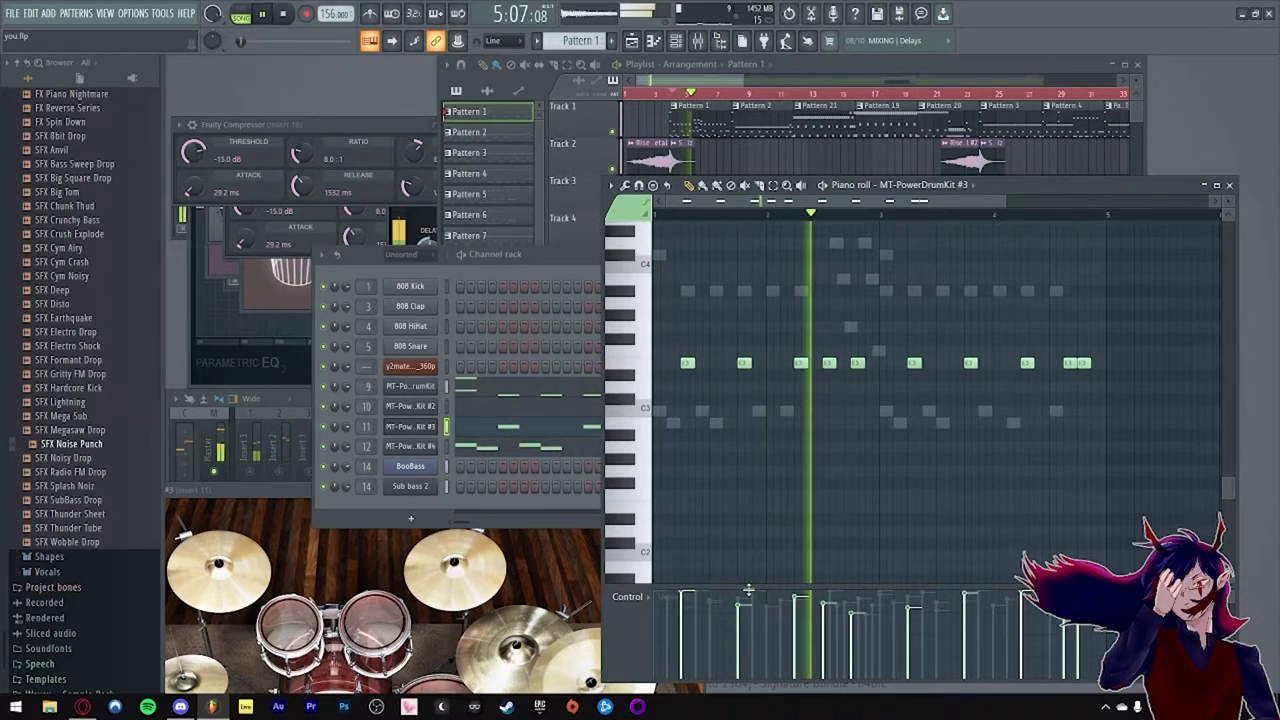
key(space)
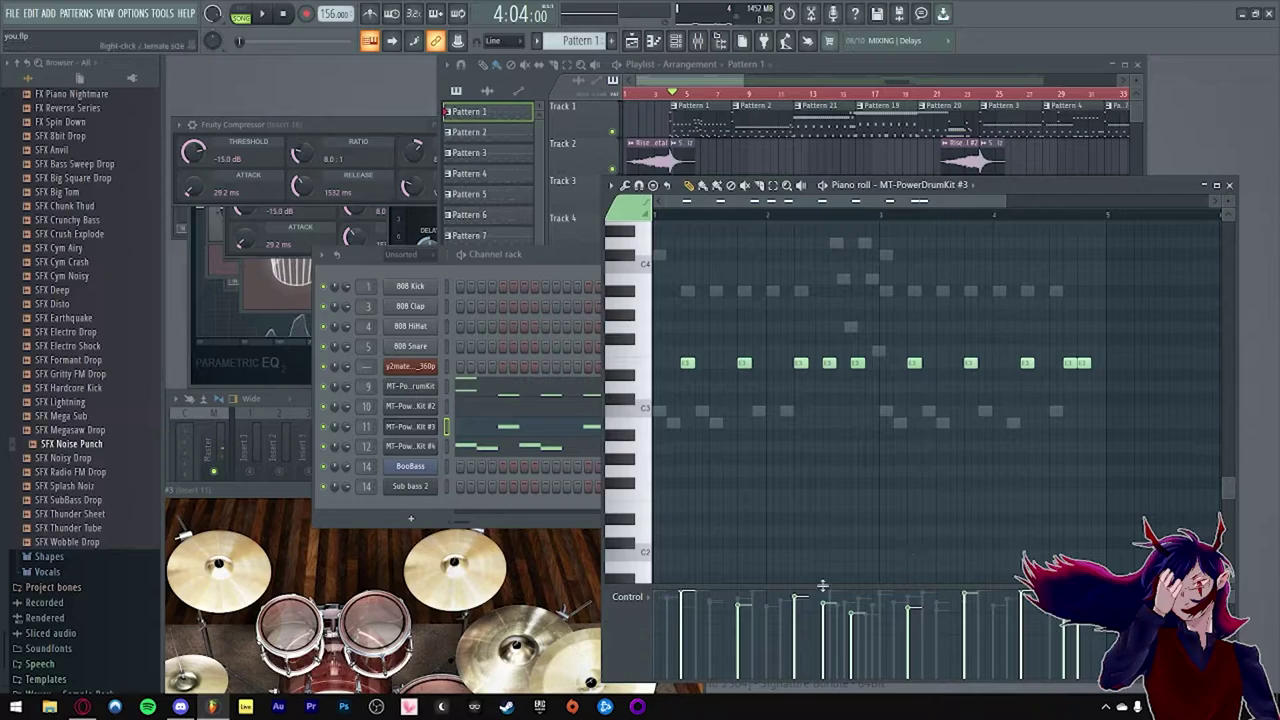
Step: Raise the velocities of the MT-PowerDrumKit #3 notes in Pattern 1 to the maximum, evening out their levels
mouse_move(741, 607)
mouse_down()
mouse_move(742, 590)
mouse_move(866, 560)
mouse_move(1050, 594)
mouse_up()
click(745, 634)
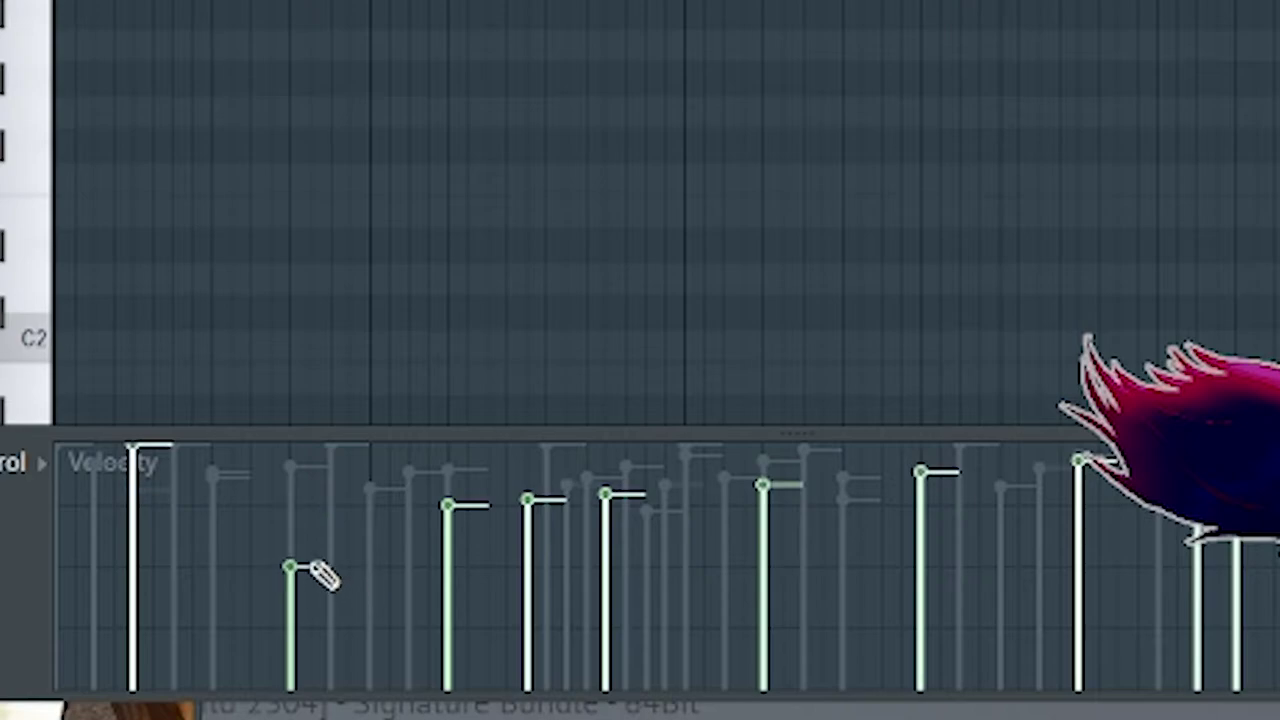
mouse_move(313, 566)
mouse_down()
mouse_move(791, 418)
mouse_move(908, 320)
mouse_up()
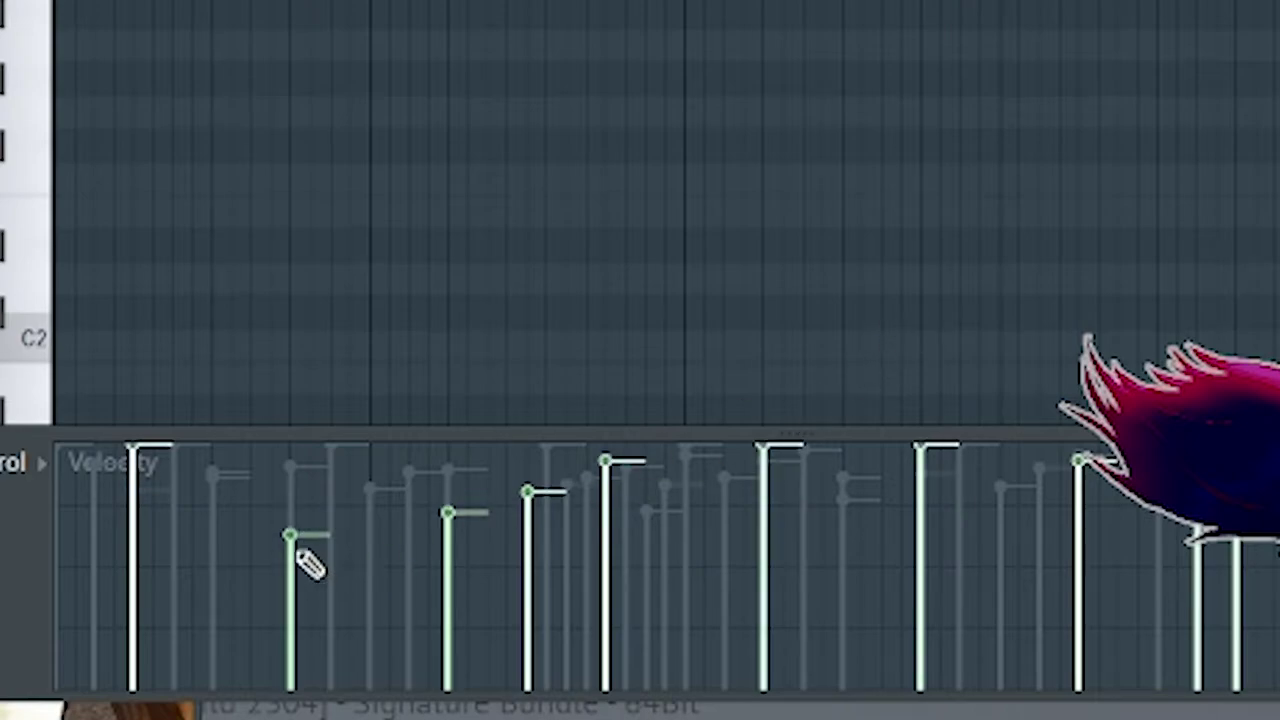
drag(298, 549, 331, 311)
drag(432, 512, 463, 361)
mouse_move(577, 465)
mouse_down()
mouse_move(634, 403)
mouse_move(791, 311)
mouse_up()
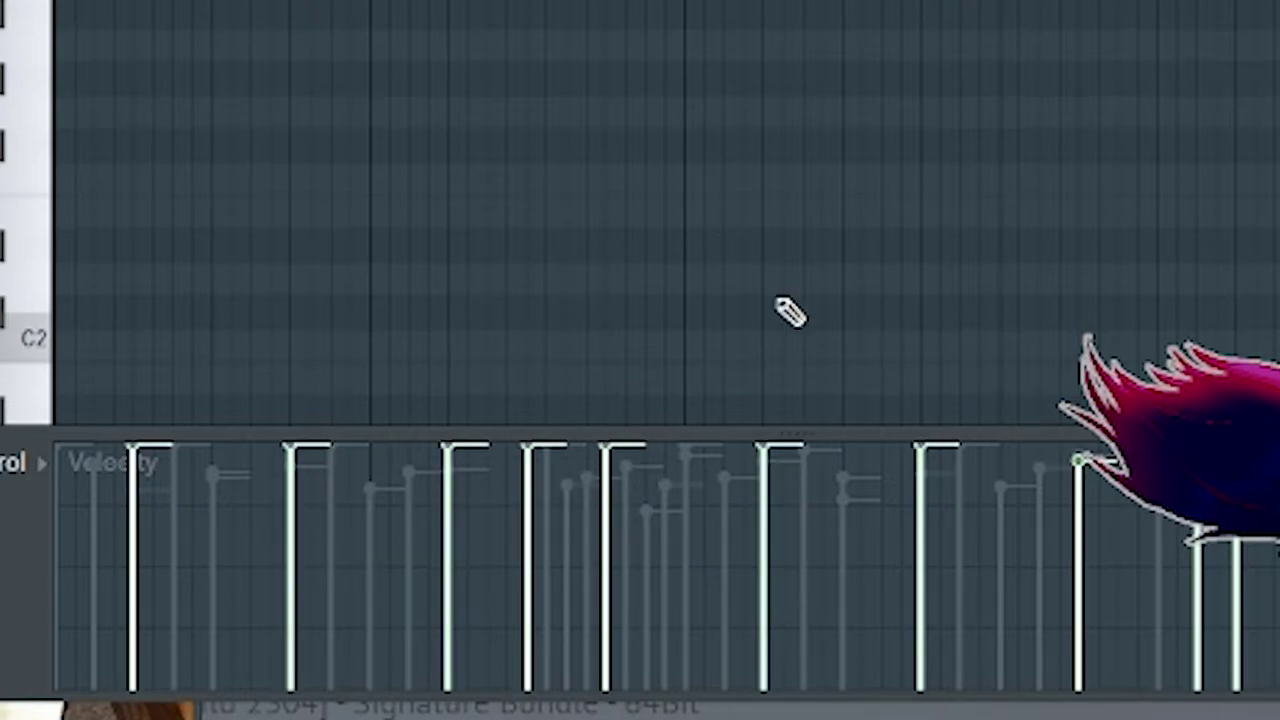
drag(1062, 480, 1080, 444)
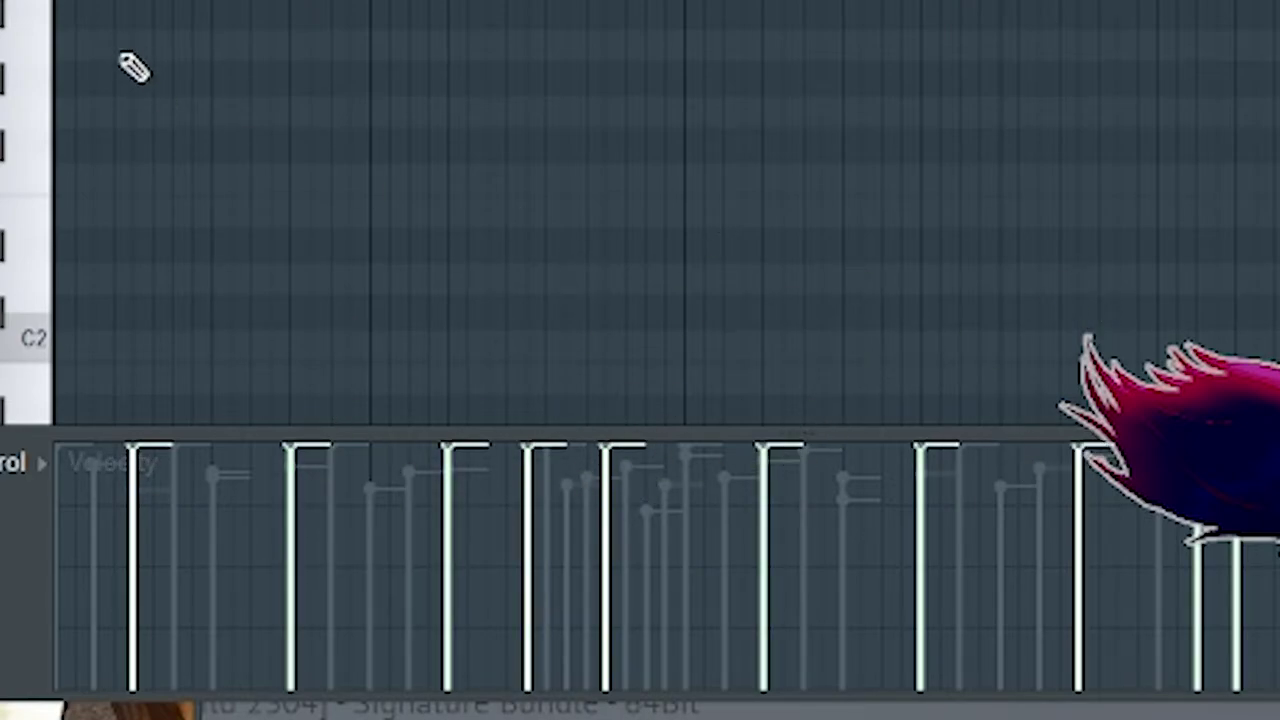
Step: Solo the MT-PowerDrumKit #3 channel and listen to its equal-velocity notes from bar 4
key(F6)
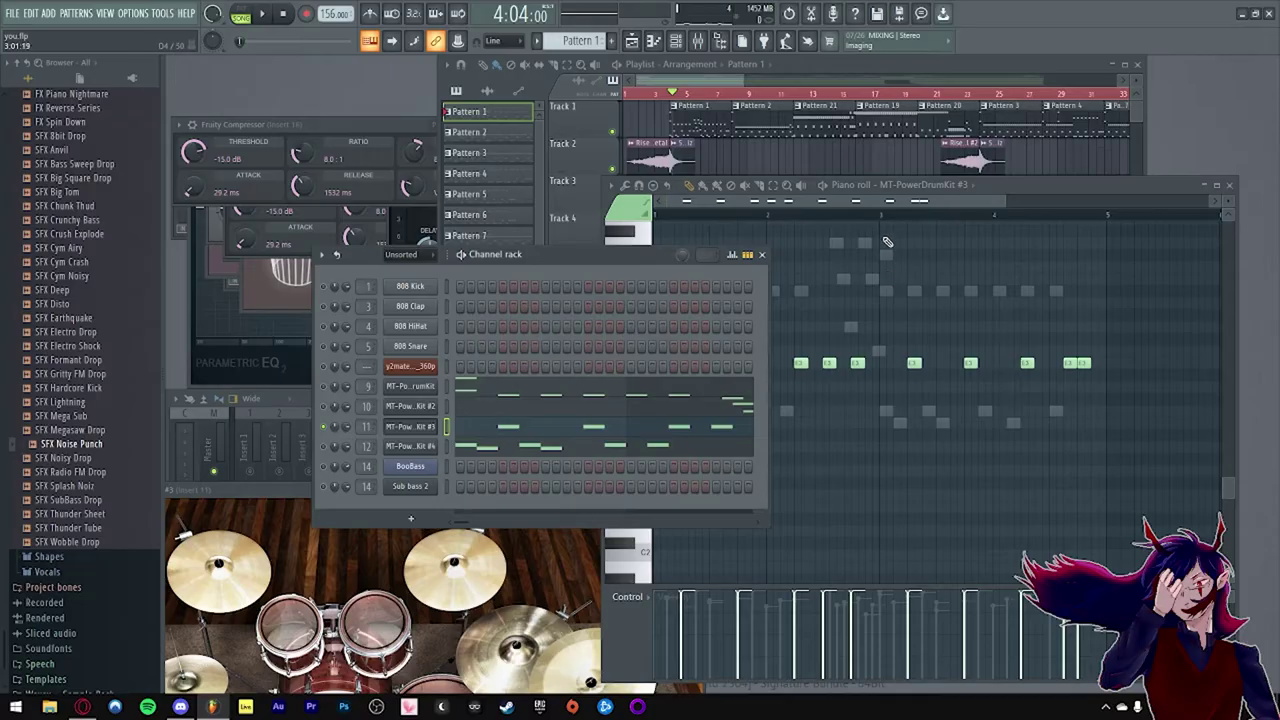
click(859, 207)
key(space)
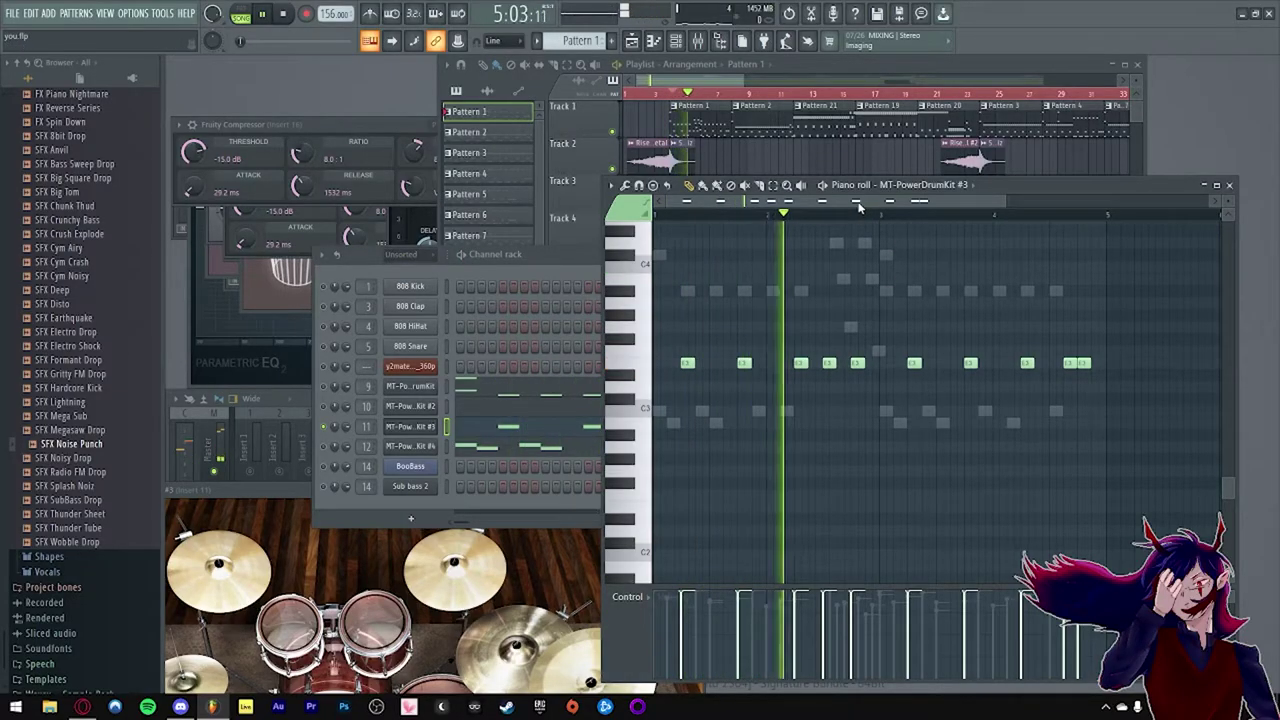
key(space)
Step: Fill the gaps between the three closely spaced E3 notes in bar 2 with two more E3 notes and listen to the roll
scroll(830, 256, up, 2)
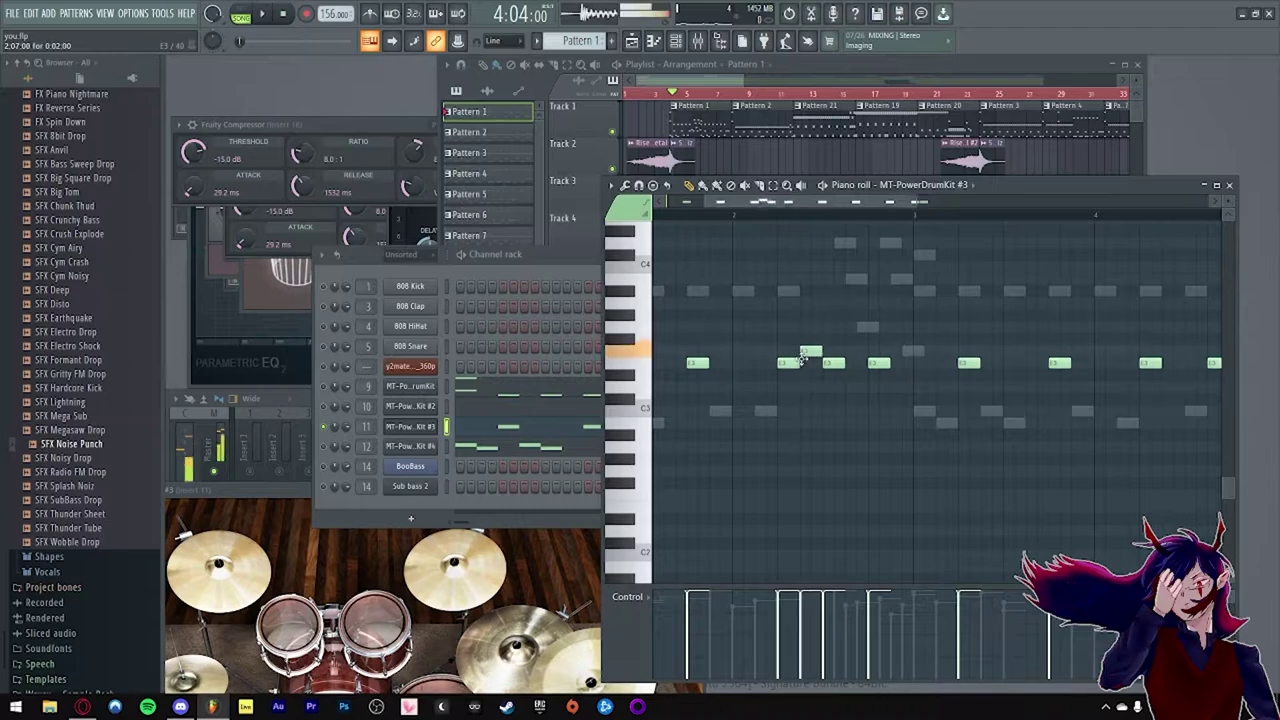
click(806, 363)
click(856, 364)
click(849, 365)
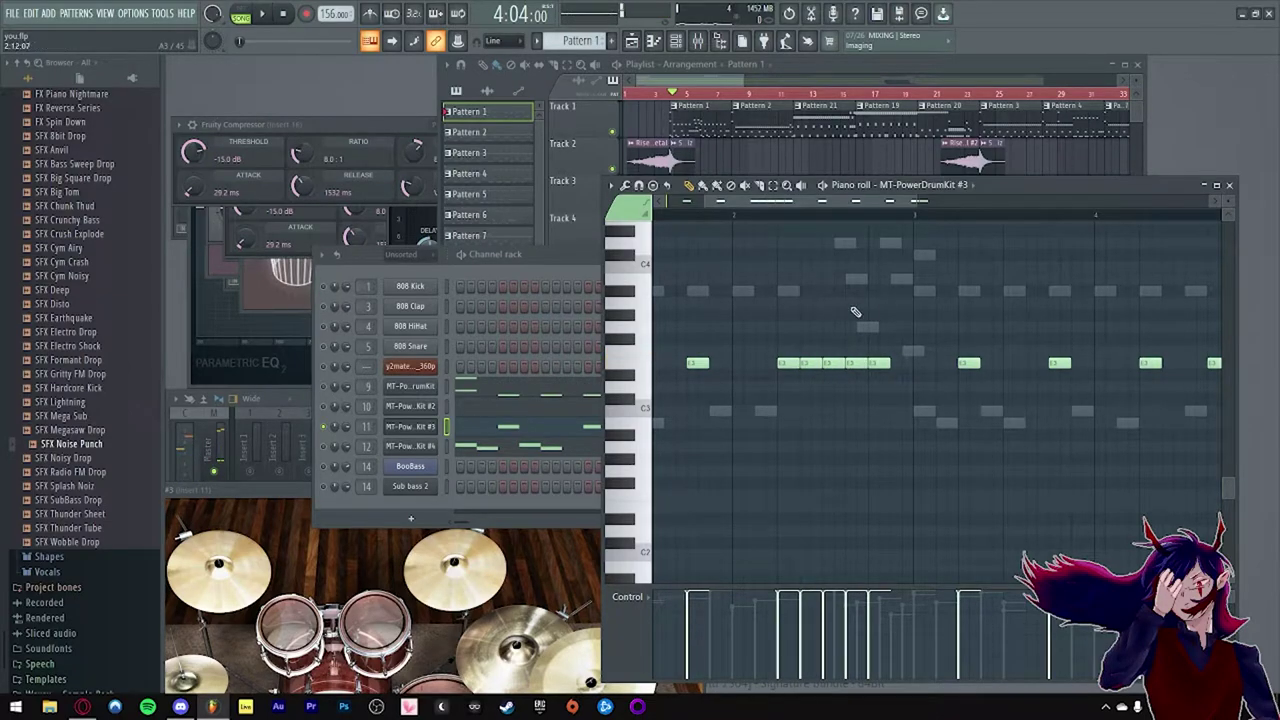
click(755, 216)
key(space)
key(space)
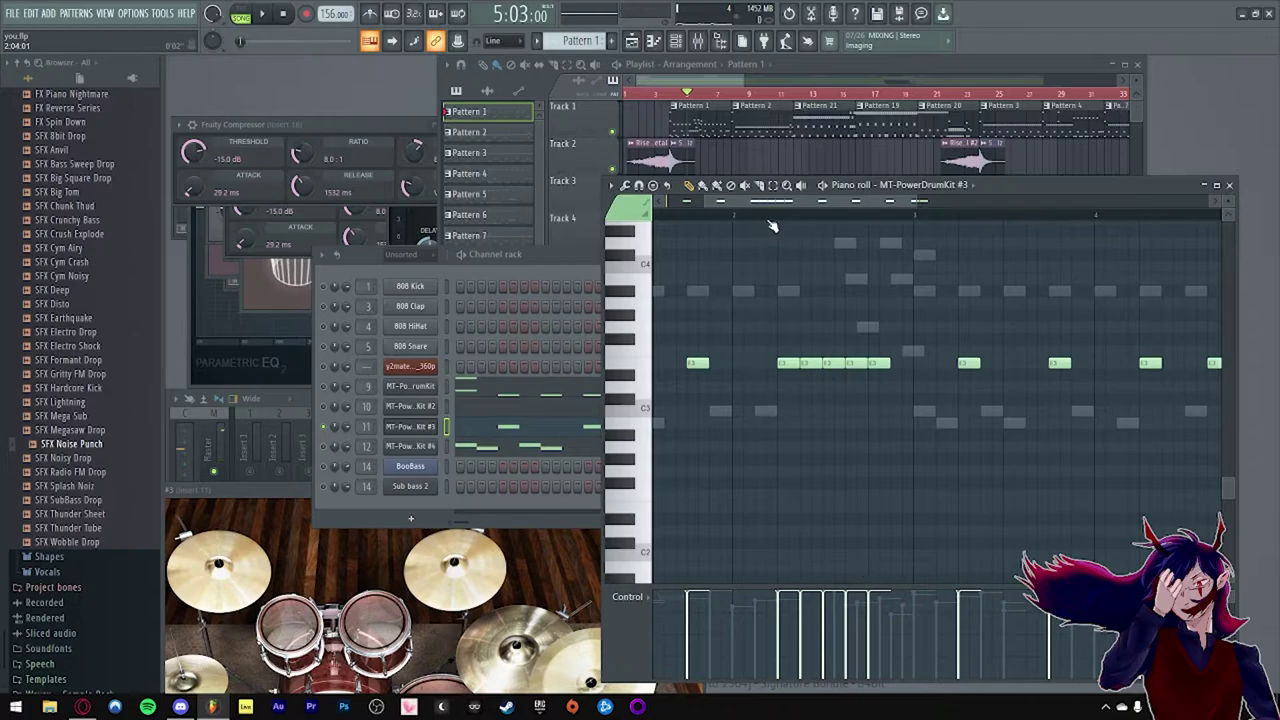
Step: Show the MT-PowerDrumKit #3 plugin window beside the piano roll and watch the snare while playing the roll
click(424, 428)
click(424, 428)
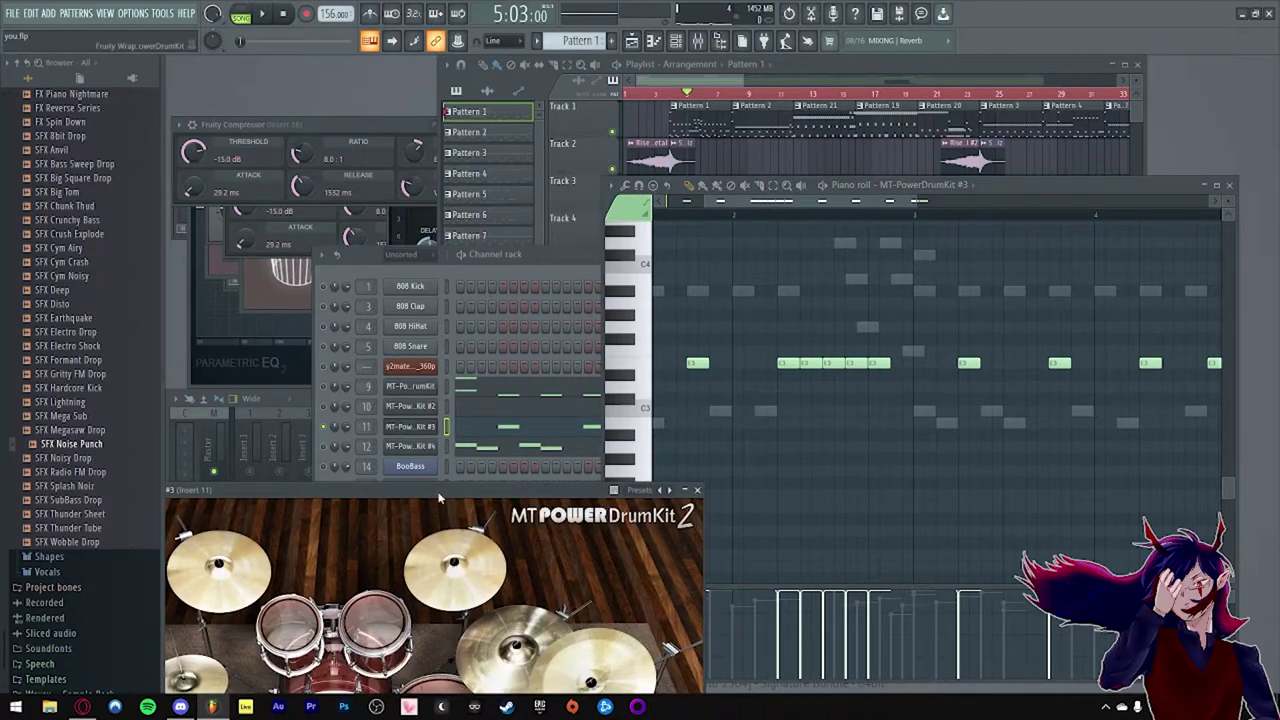
drag(438, 497, 485, 231)
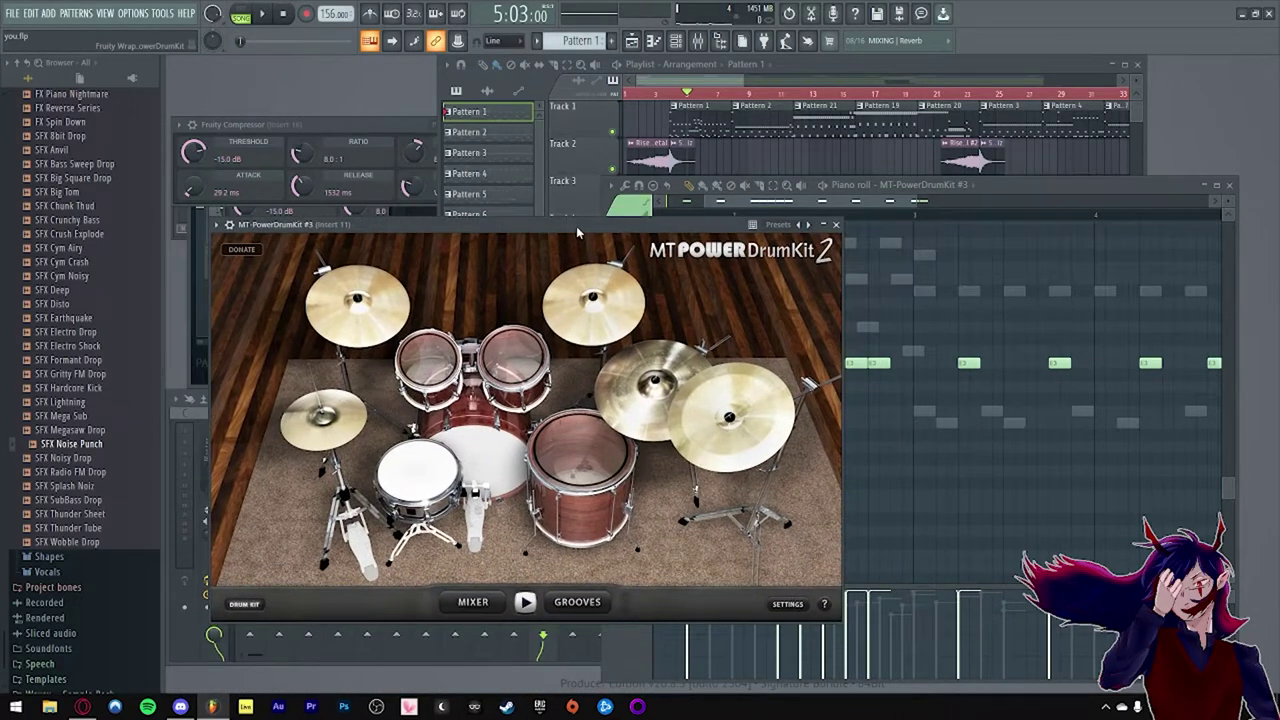
click(869, 212)
scroll(772, 220, down, 3)
key(space)
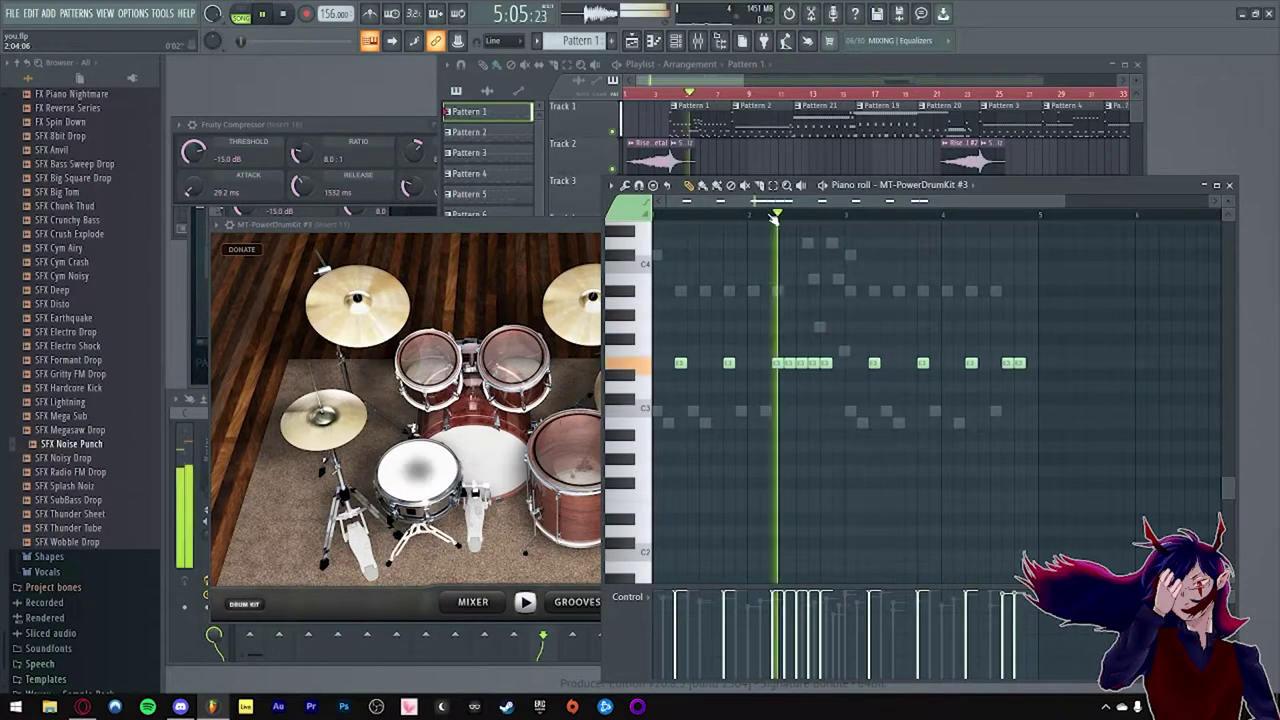
key(space)
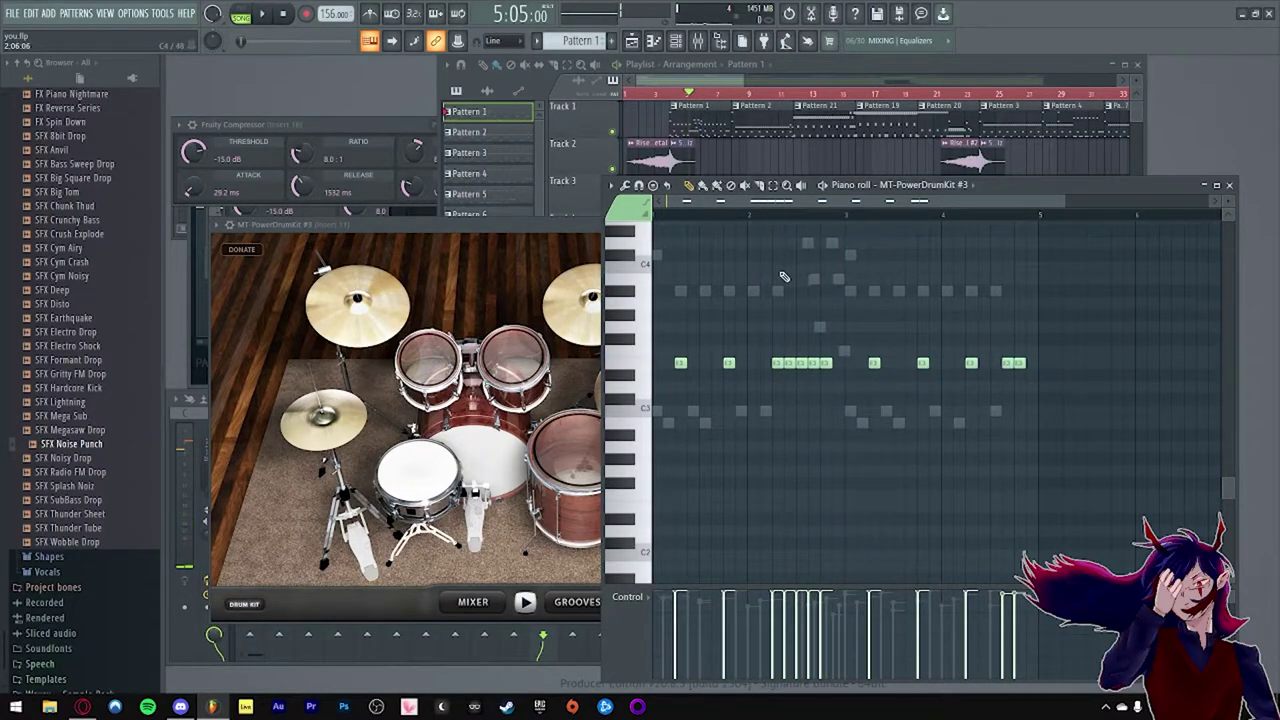
Step: Undo the added notes and velocity changes in the MT-PowerDrumKit #3 part
key(ctrl+alt+z)
key(ctrl+alt+z)
key(ctrl+alt+z)
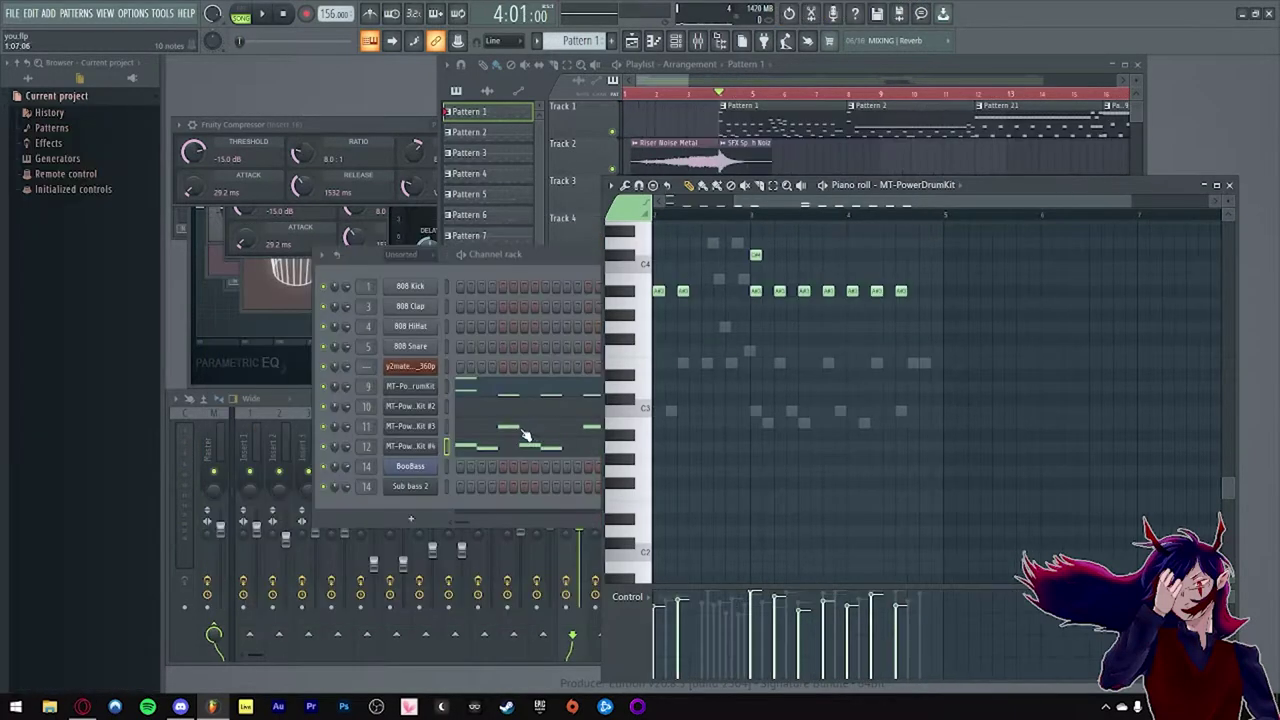
Step: Move the channel rack up to uncover the mixer faders and set the song position within bar 5 of the playlist
click(535, 272)
drag(592, 263, 595, 207)
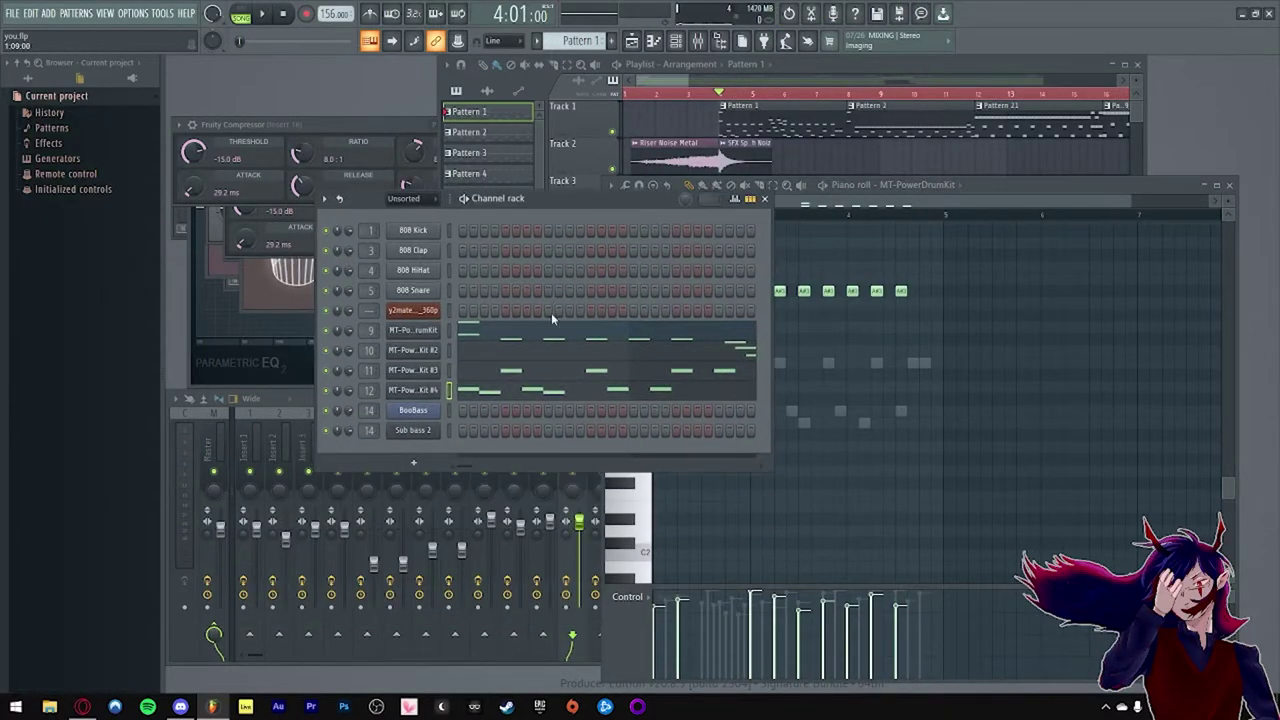
scroll(823, 134, down, 3)
scroll(712, 125, up, 3)
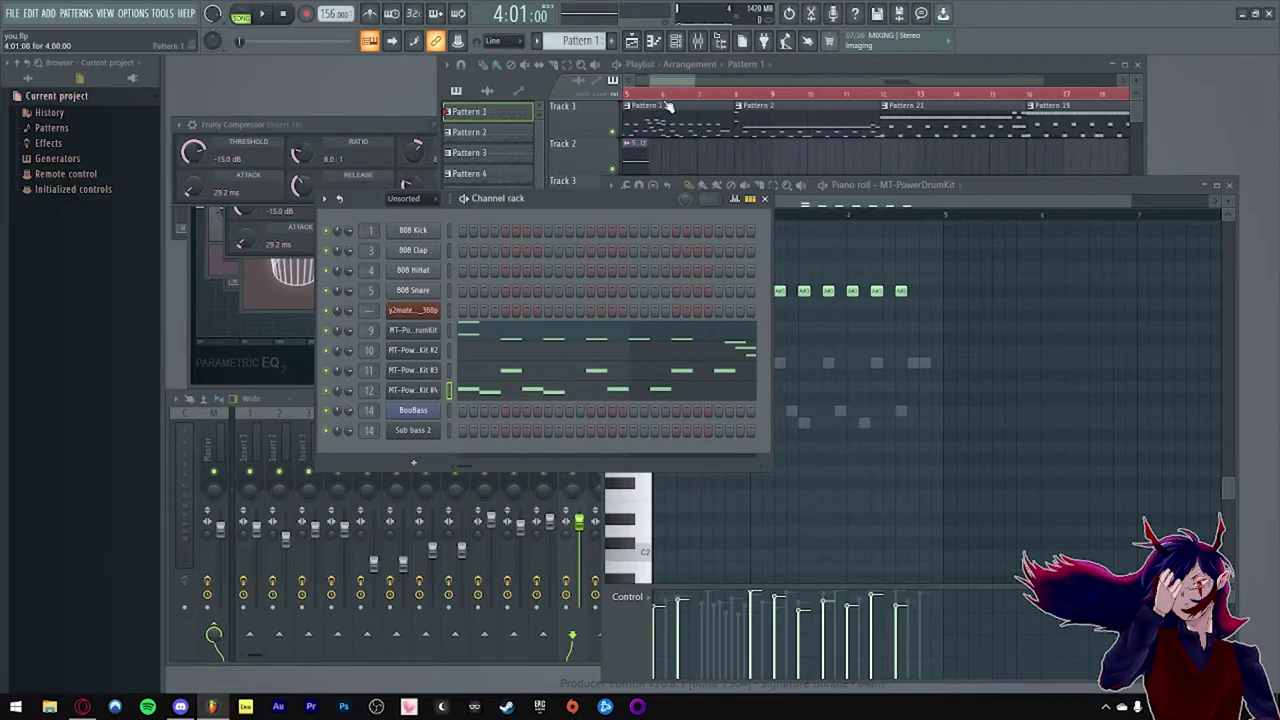
drag(669, 82, 662, 82)
click(699, 94)
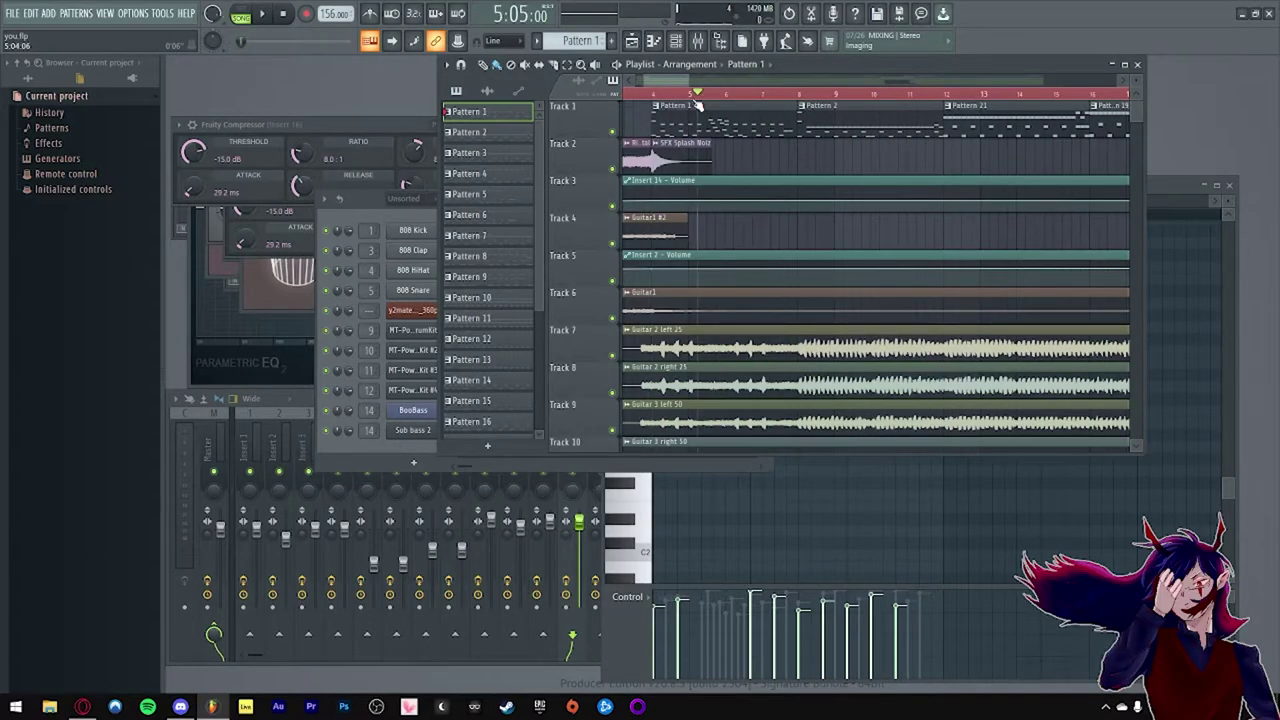
Step: Solo Track 1 in the playlist and listen to the drums from bar 5
right_click(613, 131)
key(space)
scroll(703, 105, down, 4)
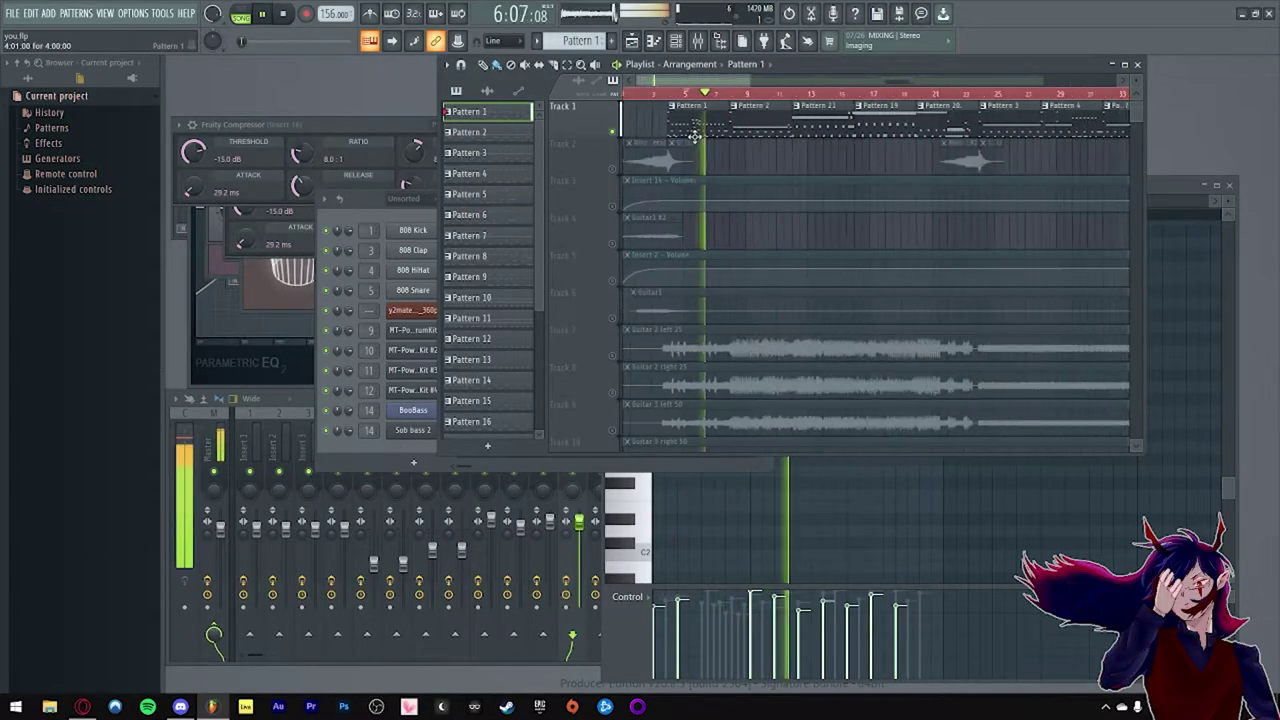
key(space)
Step: Listen to the drum fill in Pattern 1 from song position 5:09:00
click(691, 95)
scroll(689, 104, up, 4)
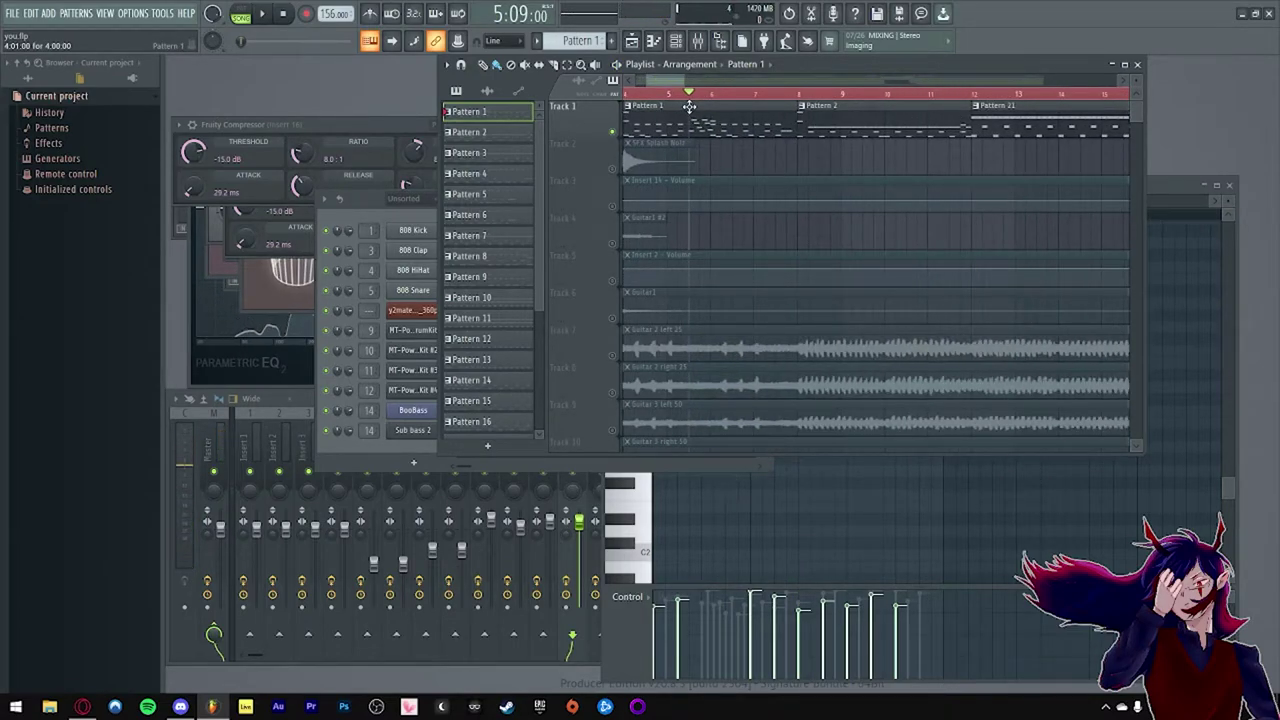
scroll(695, 110, up, 1)
scroll(695, 112, up, 2)
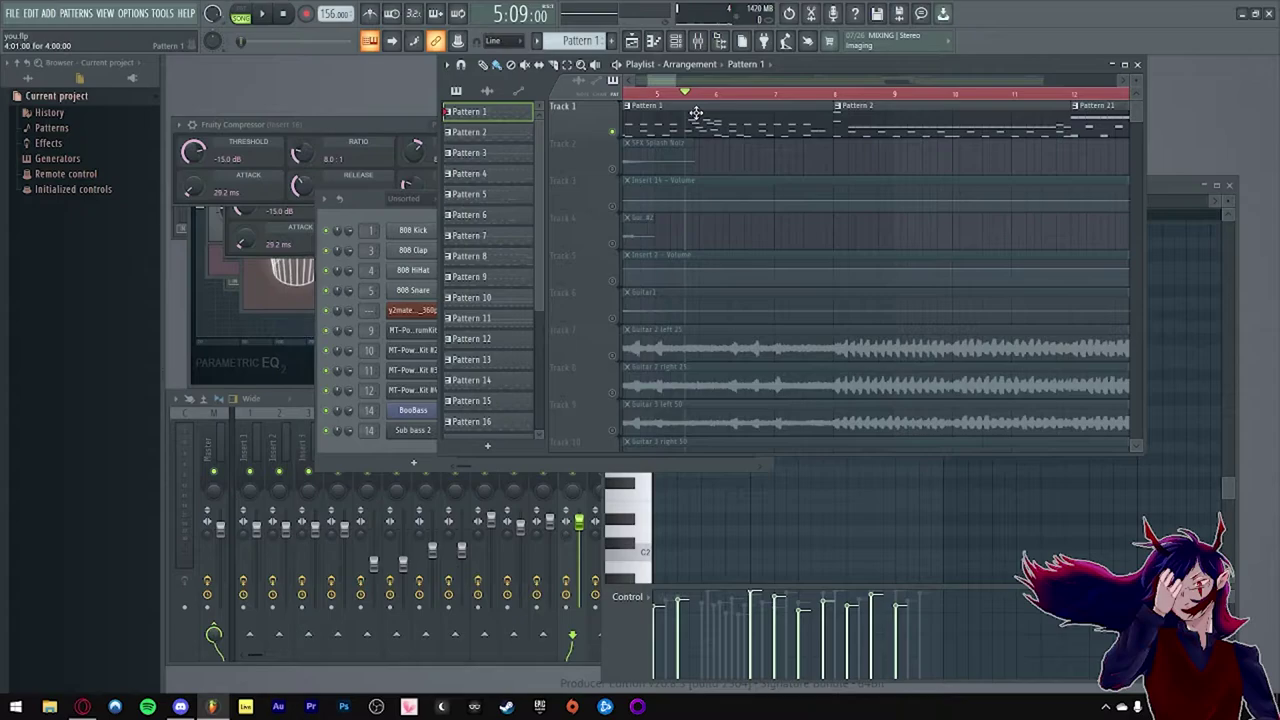
key(space)
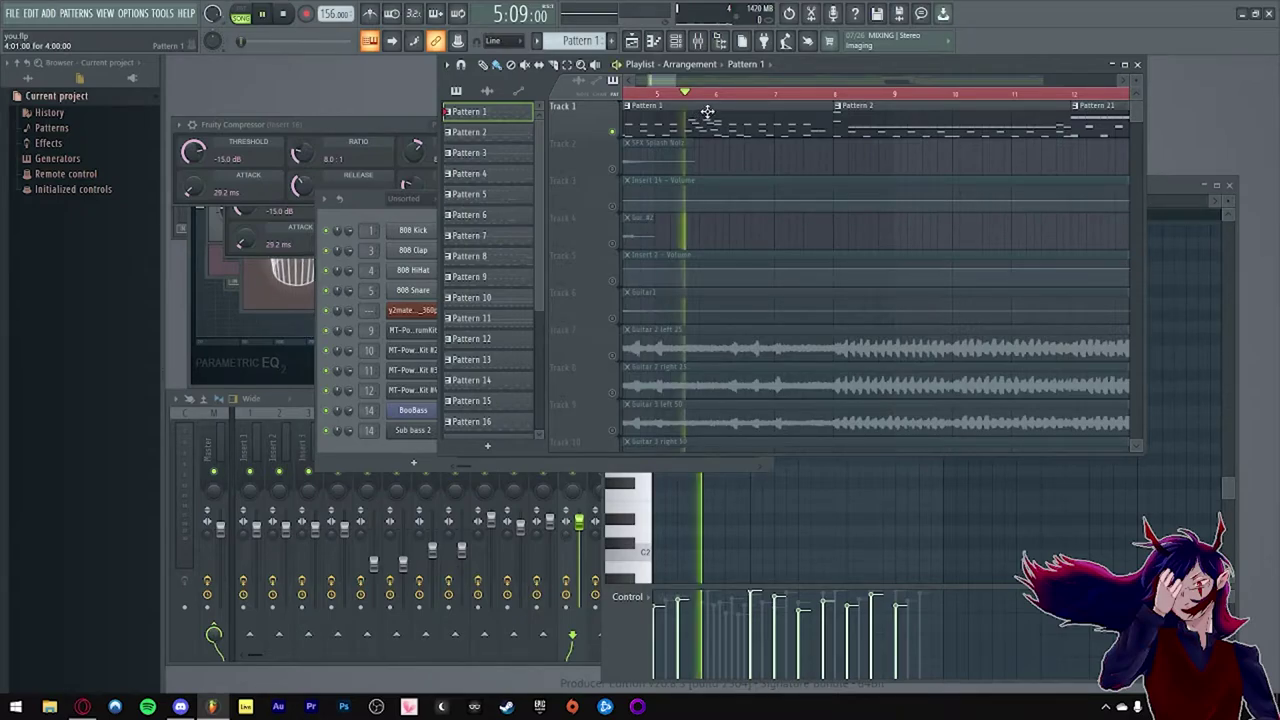
Step: Look along the playlist's drum patterns and set the song position to the start of Pattern 14 at bar 36
scroll(712, 130, down, 2)
scroll(717, 152, down, 3)
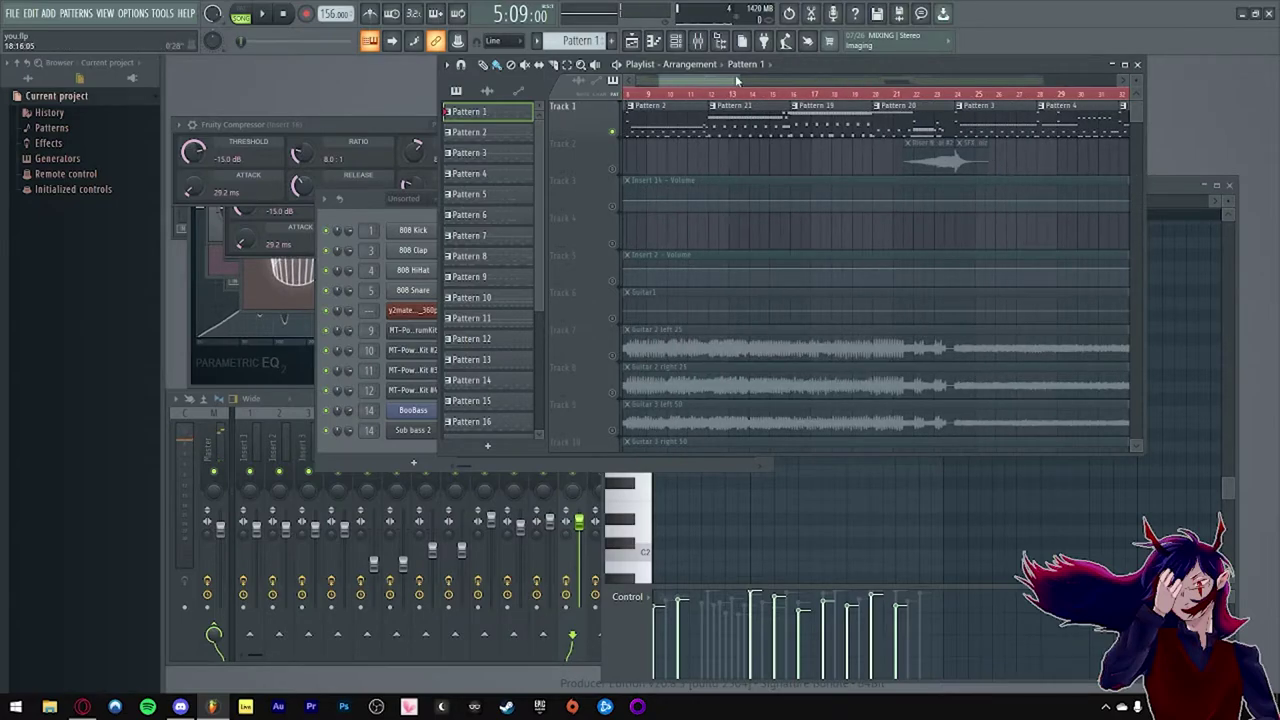
scroll(733, 76, right, 3)
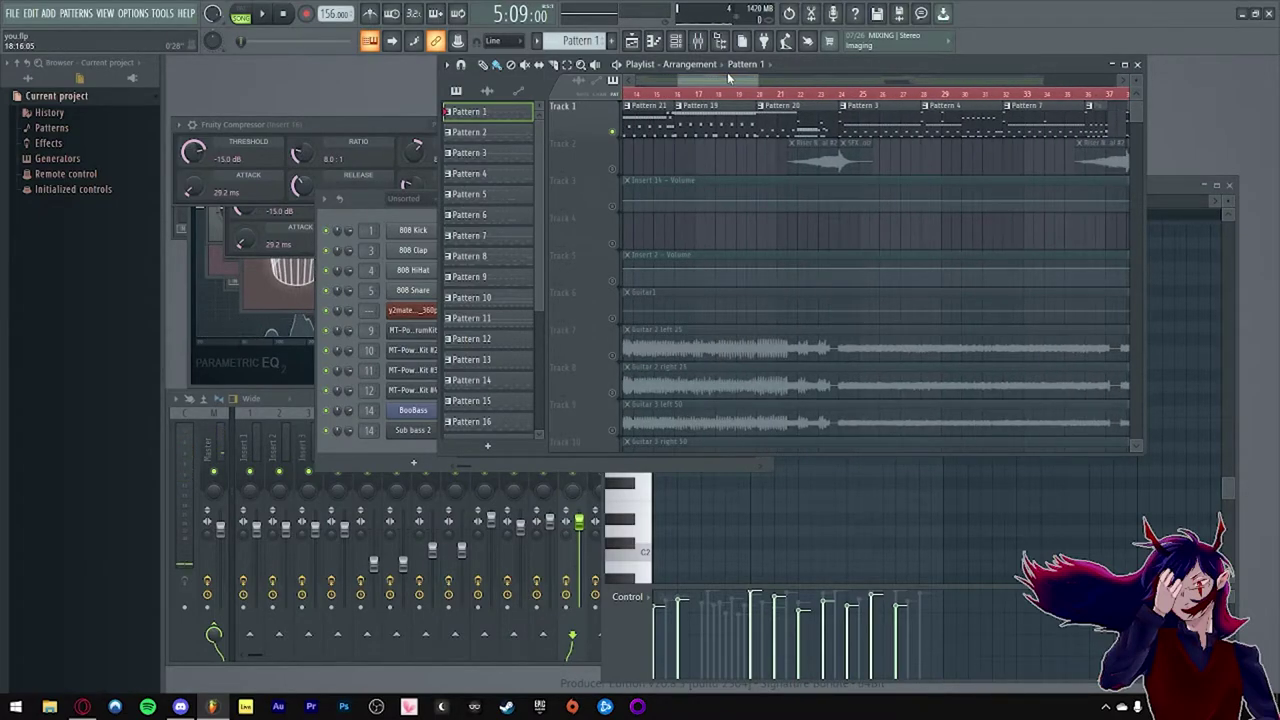
scroll(797, 133, down, 2)
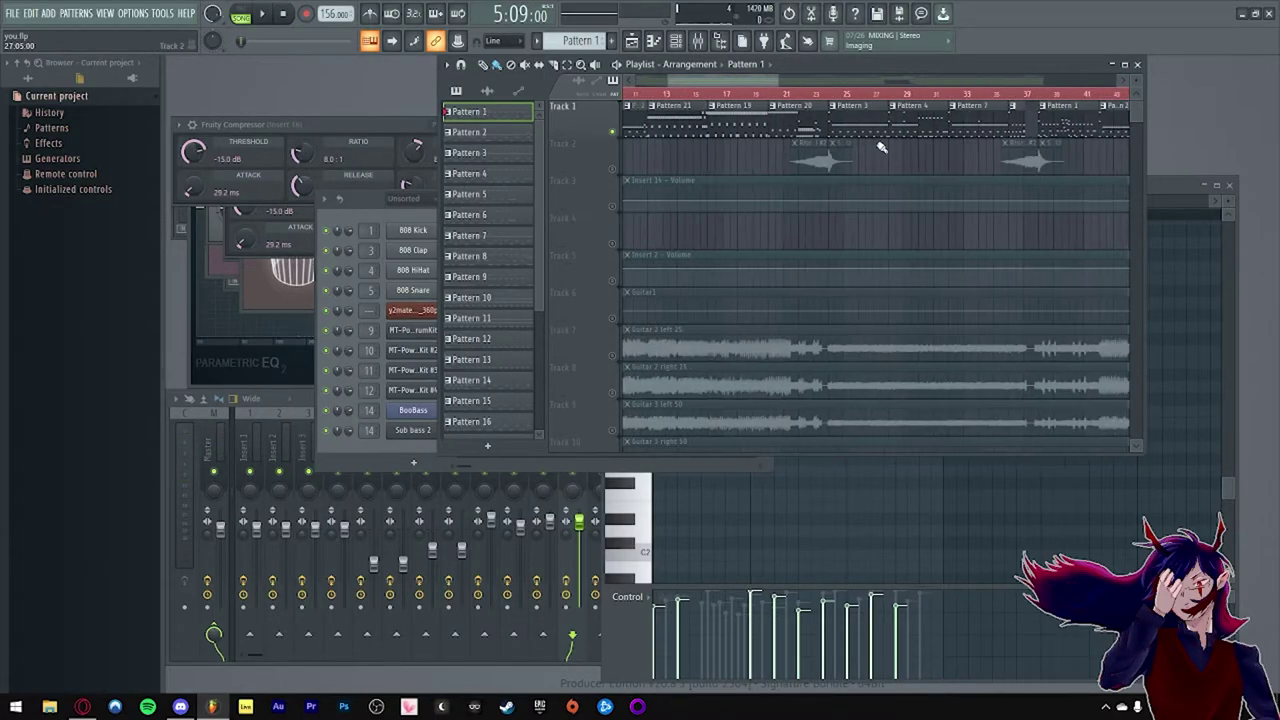
drag(754, 82, 759, 82)
scroll(759, 80, right, 1)
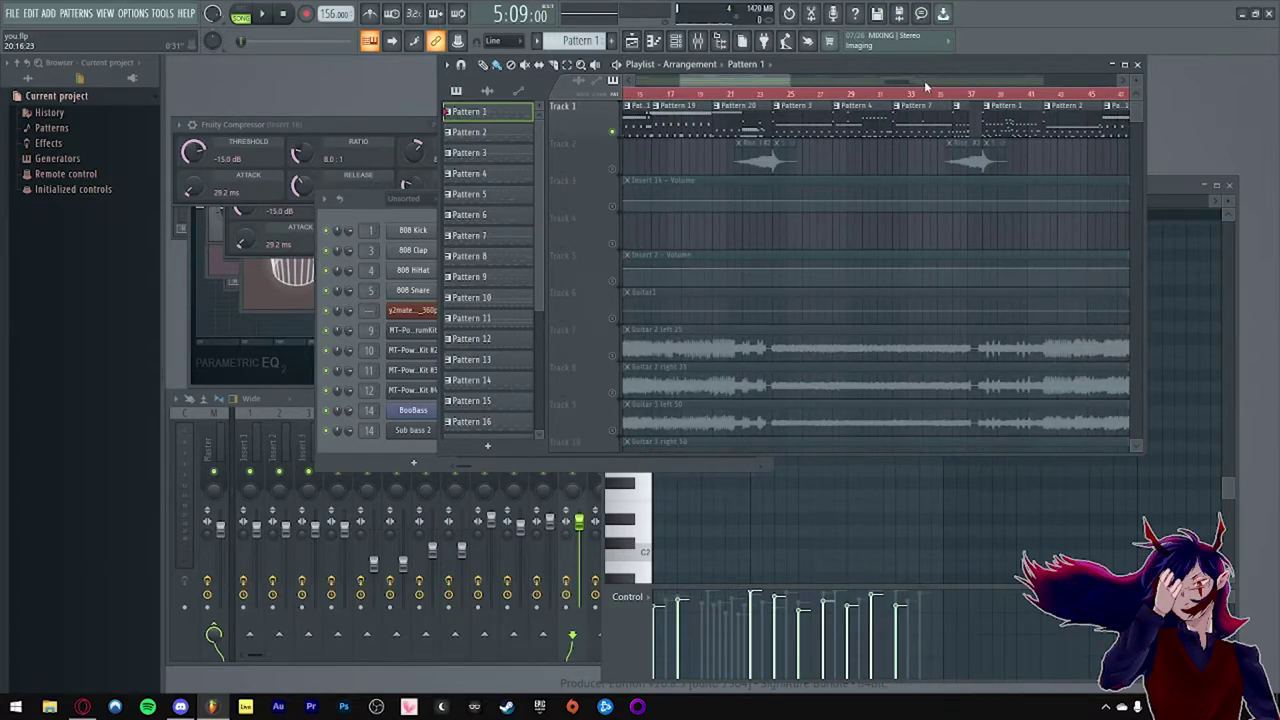
scroll(781, 90, right, 3)
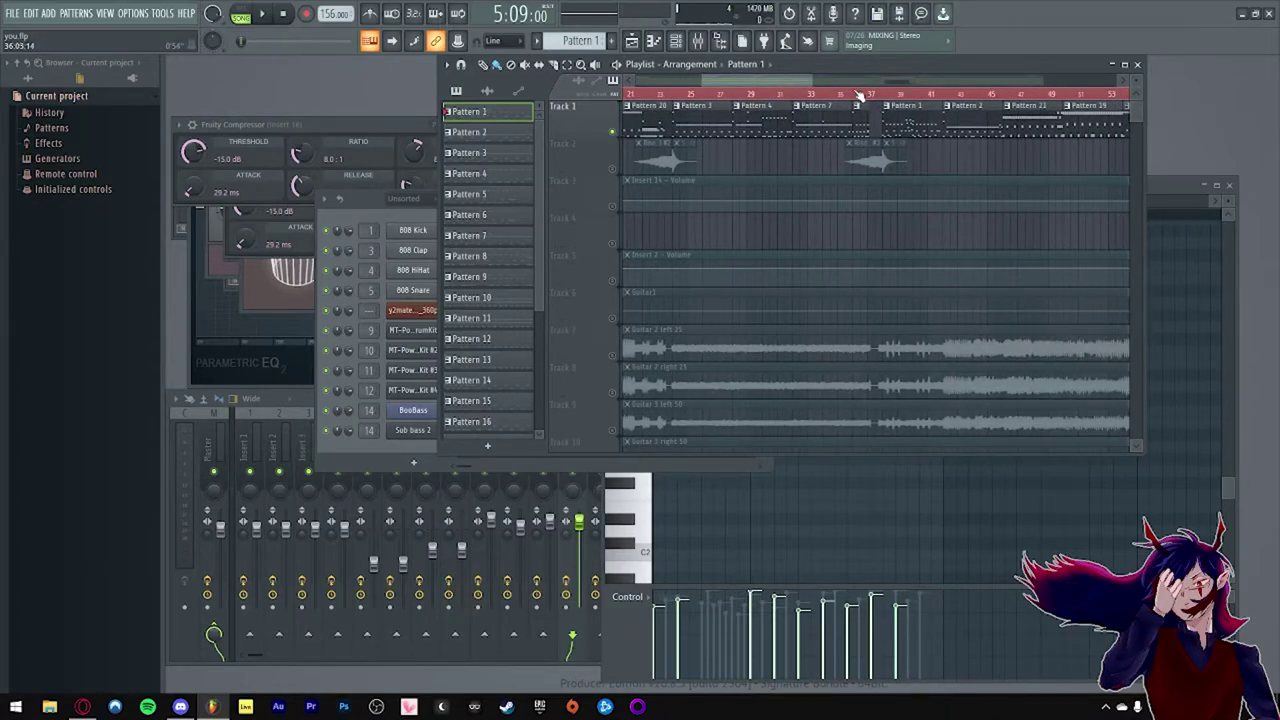
click(858, 93)
scroll(858, 93, up, 3)
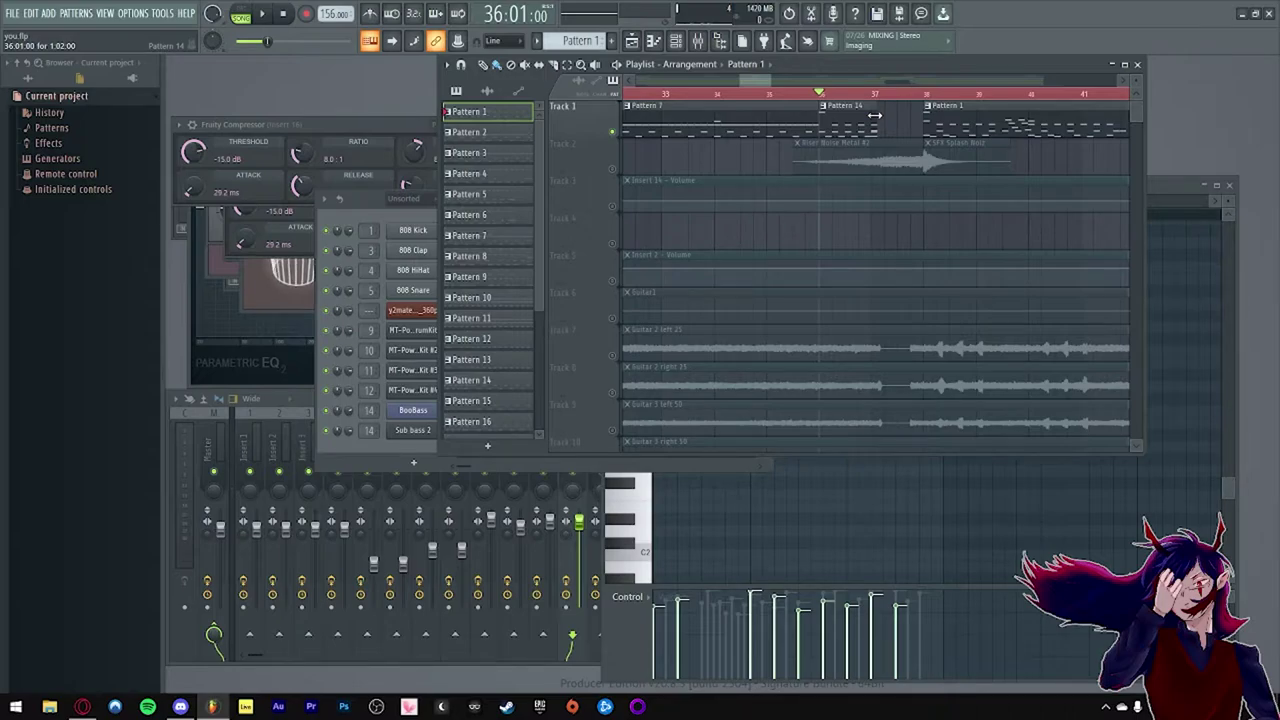
Step: Listen to the drums on Track 1 from Pattern 14 into the following Pattern 1
scroll(850, 122, up, 2)
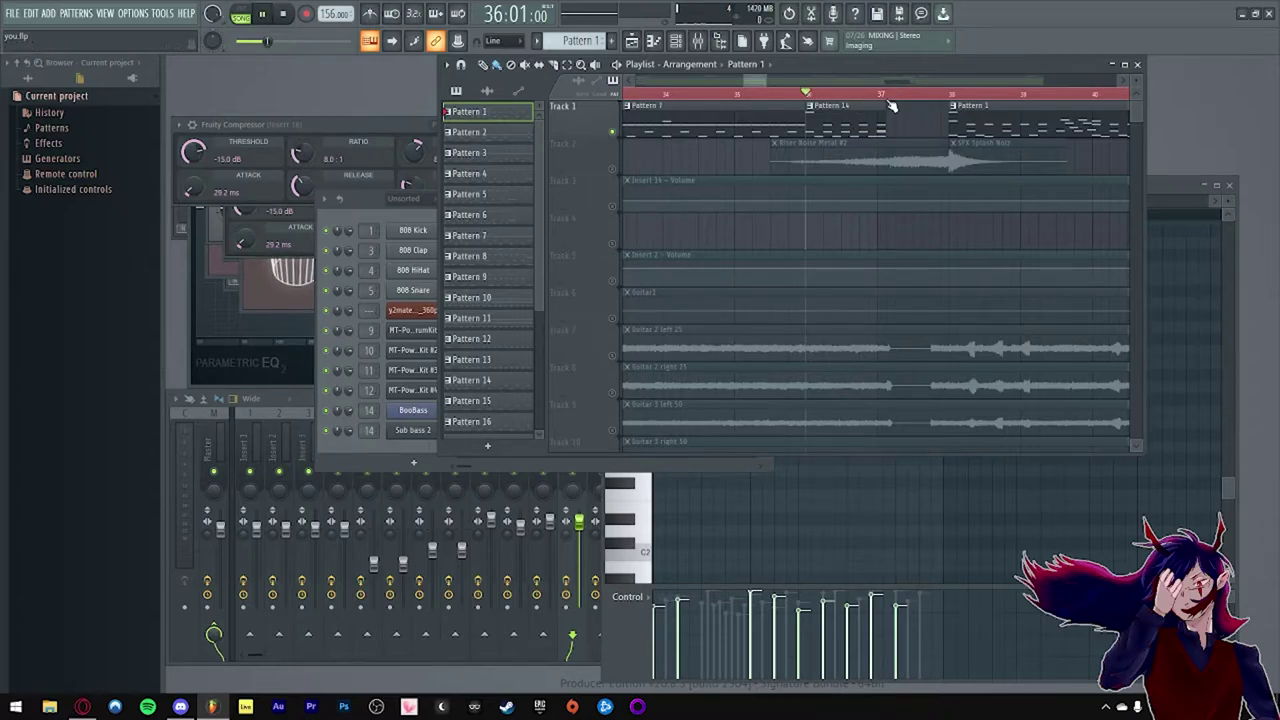
key(space)
scroll(893, 115, up, 1)
scroll(815, 114, down, 6)
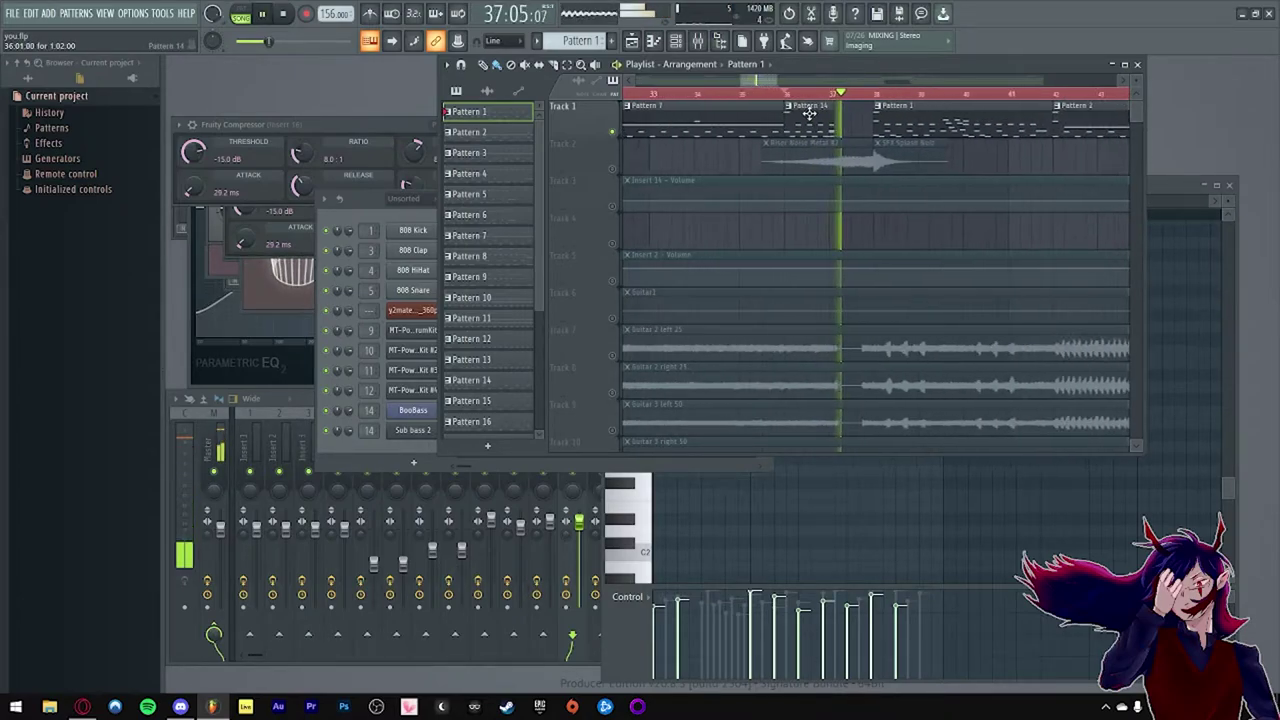
drag(810, 80, 822, 80)
key(space)
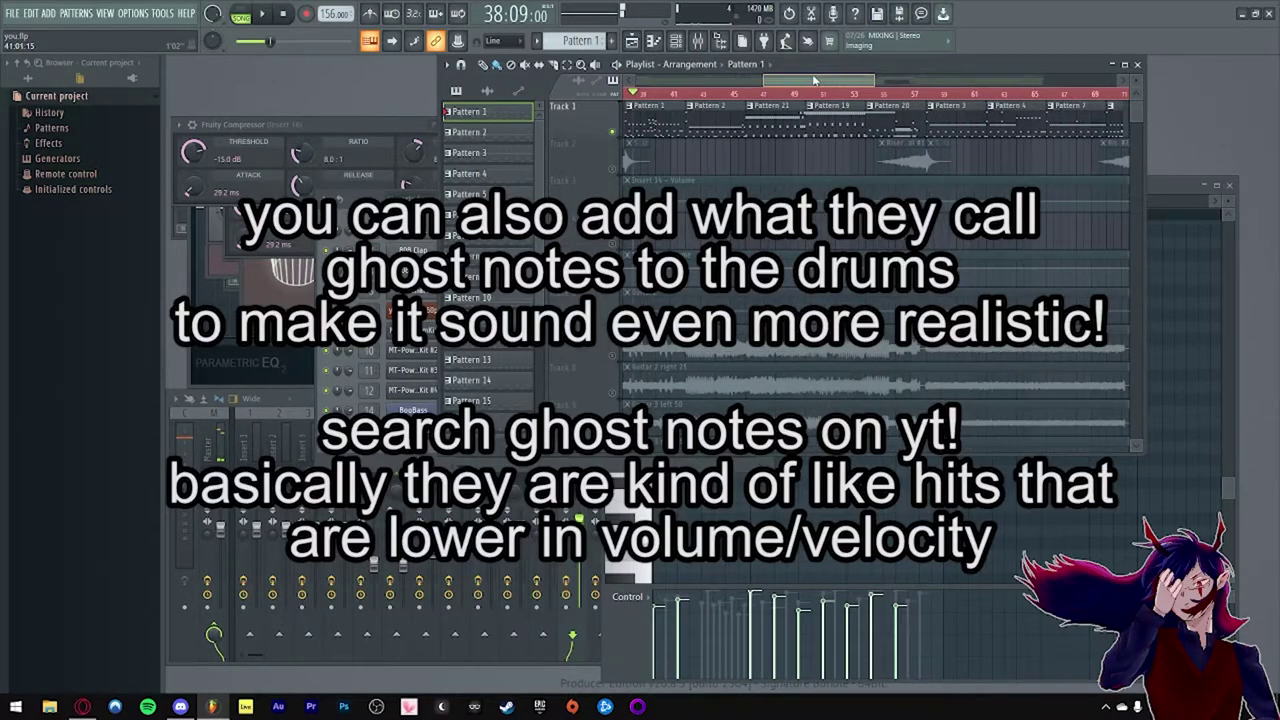
Step: Review the drum patterns from bar 42 onward, moving the song position to 42:01:00, 50:01:00 and 53:09:00
drag(813, 80, 820, 80)
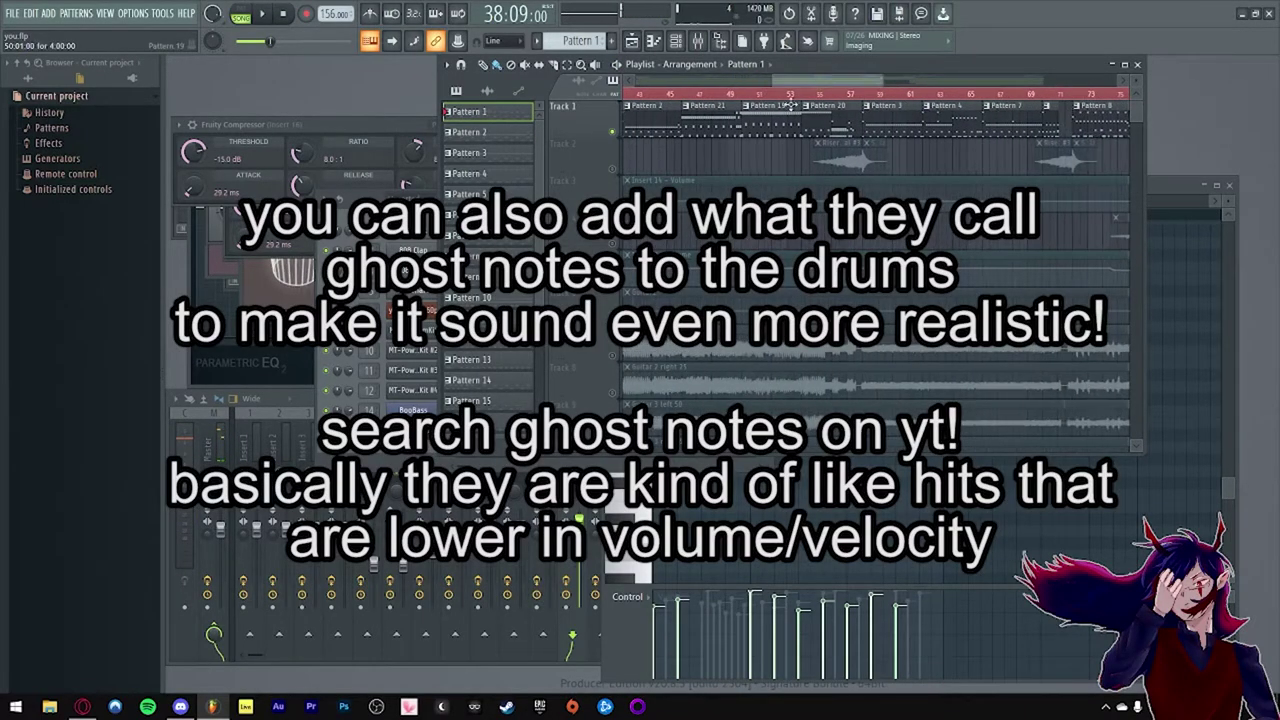
scroll(800, 98, up, 1)
scroll(760, 98, down, 1)
click(664, 93)
scroll(746, 126, up, 1)
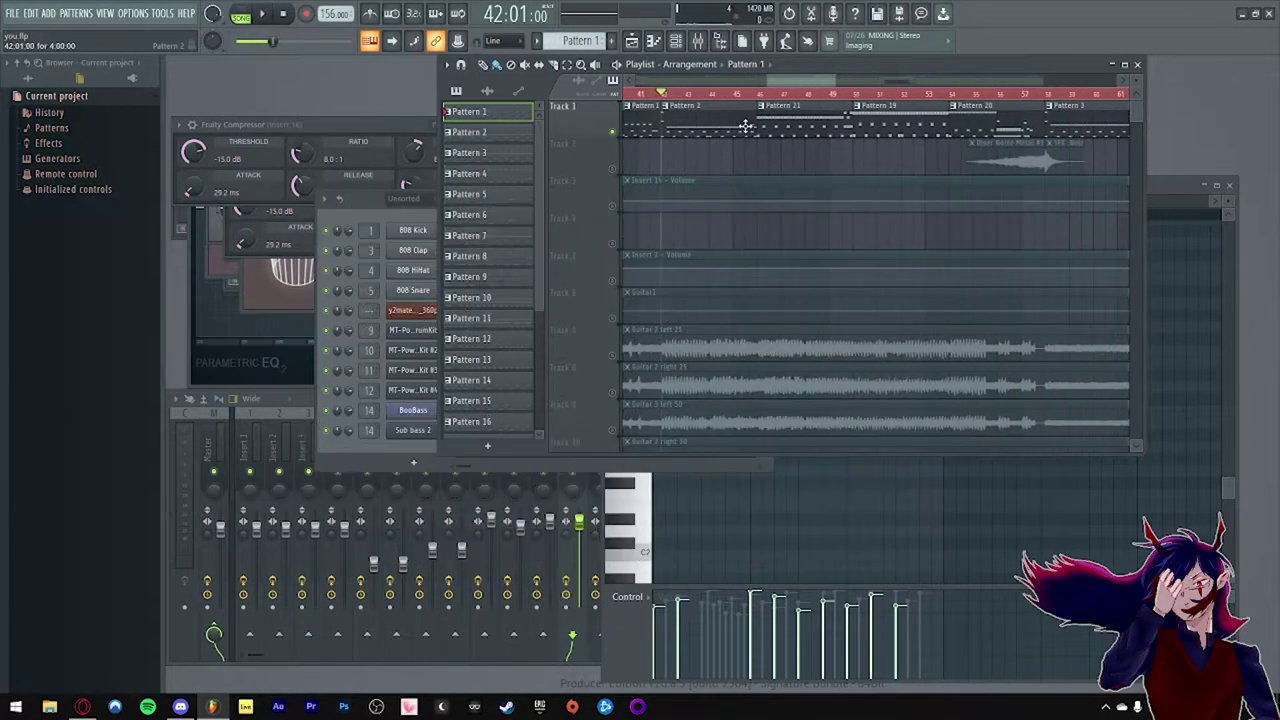
drag(777, 82, 784, 82)
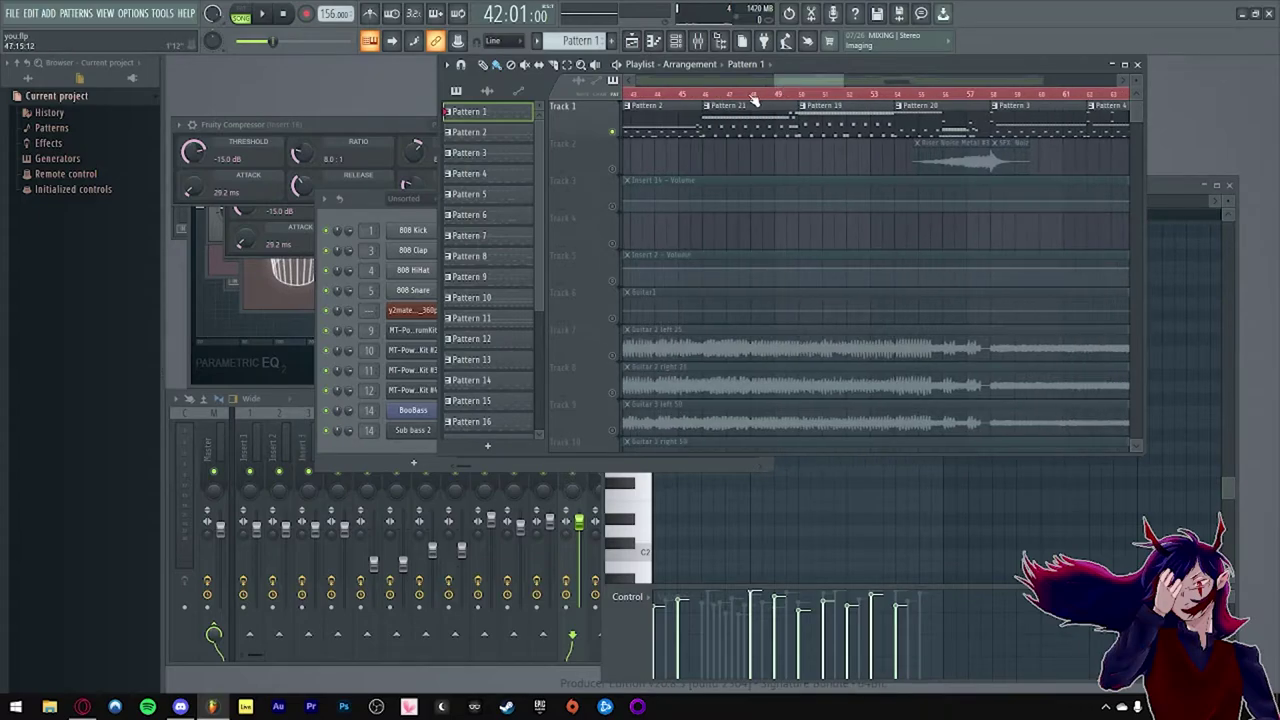
click(739, 94)
click(800, 94)
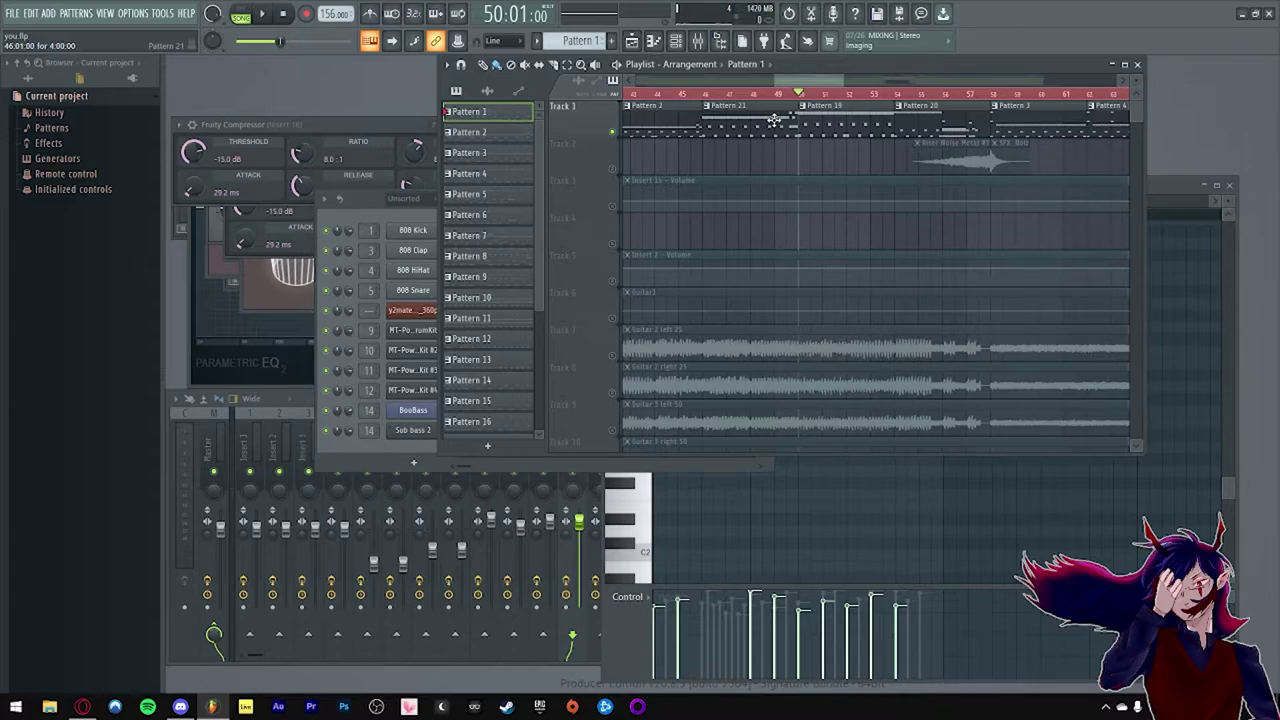
click(890, 97)
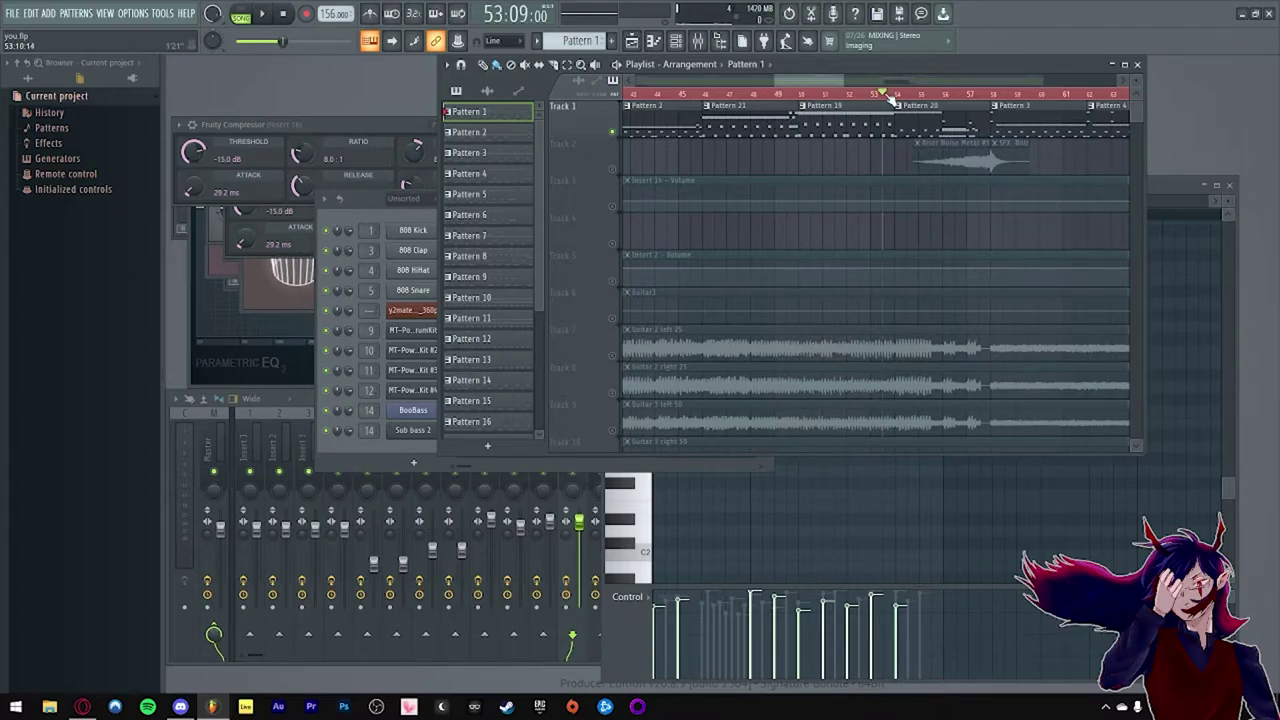
Step: Listen to the drums from the start of Pattern 20 at song position 54:01:00
drag(802, 86, 817, 83)
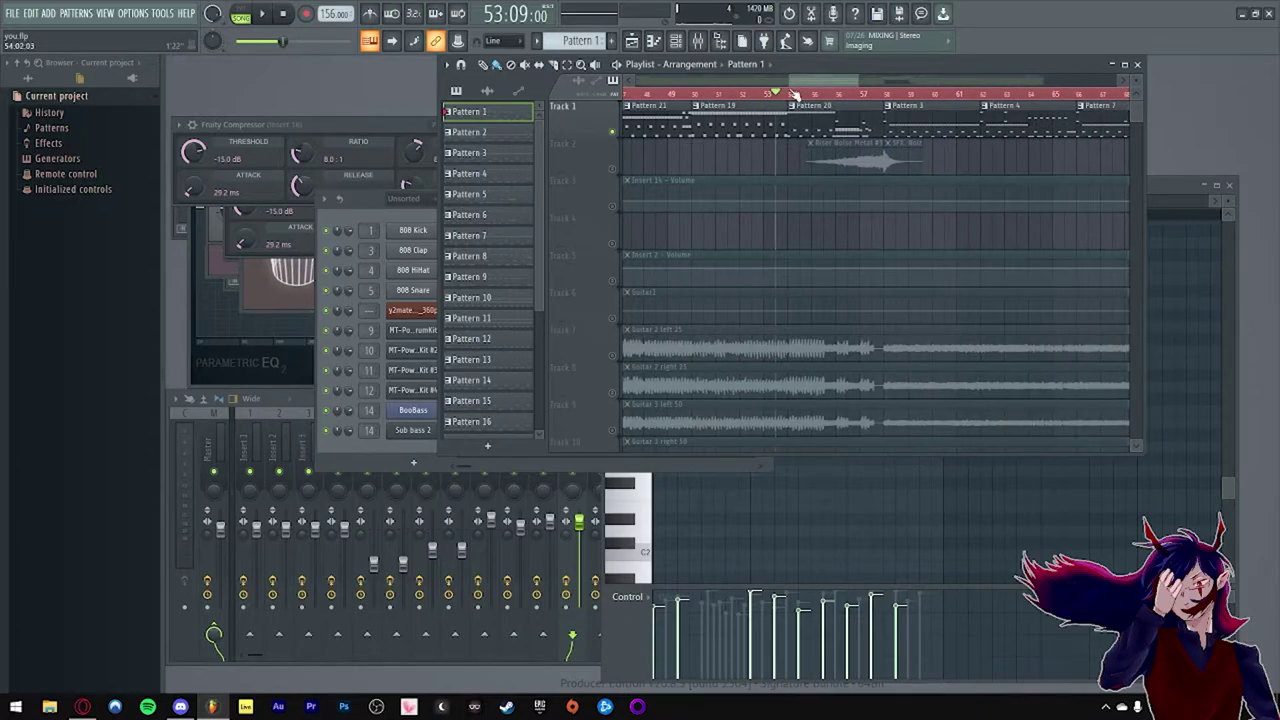
click(790, 93)
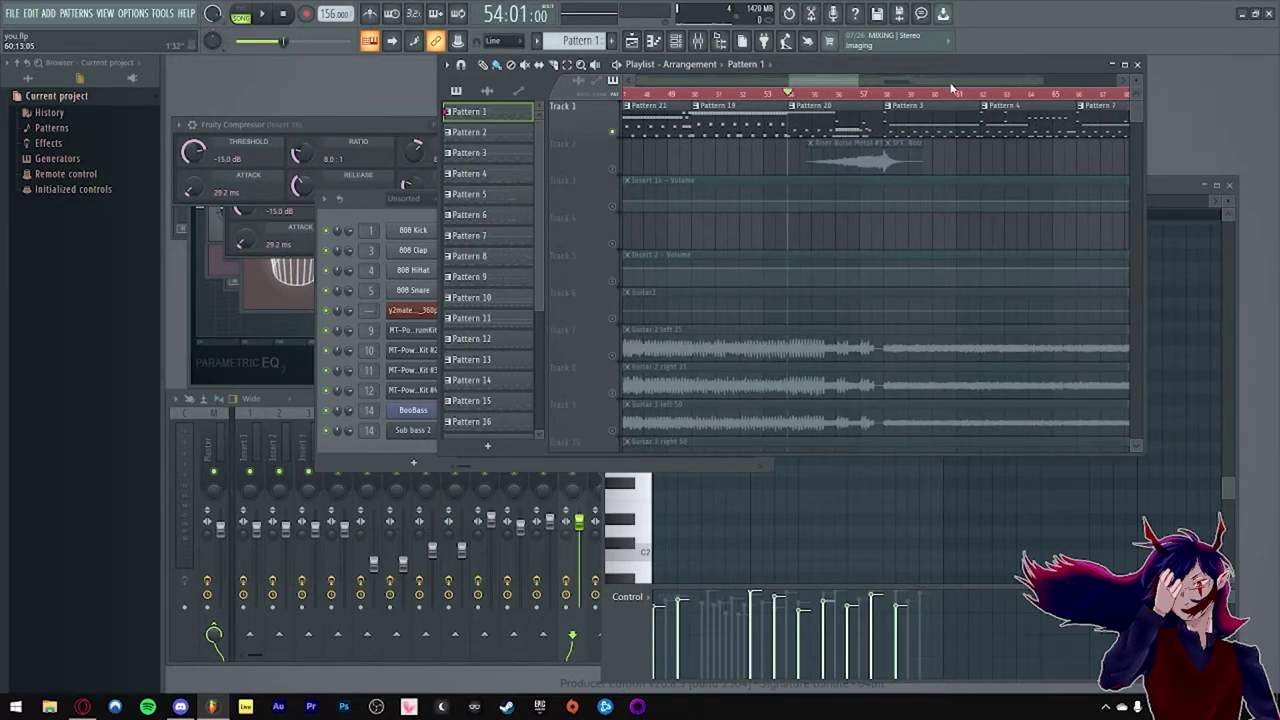
key(space)
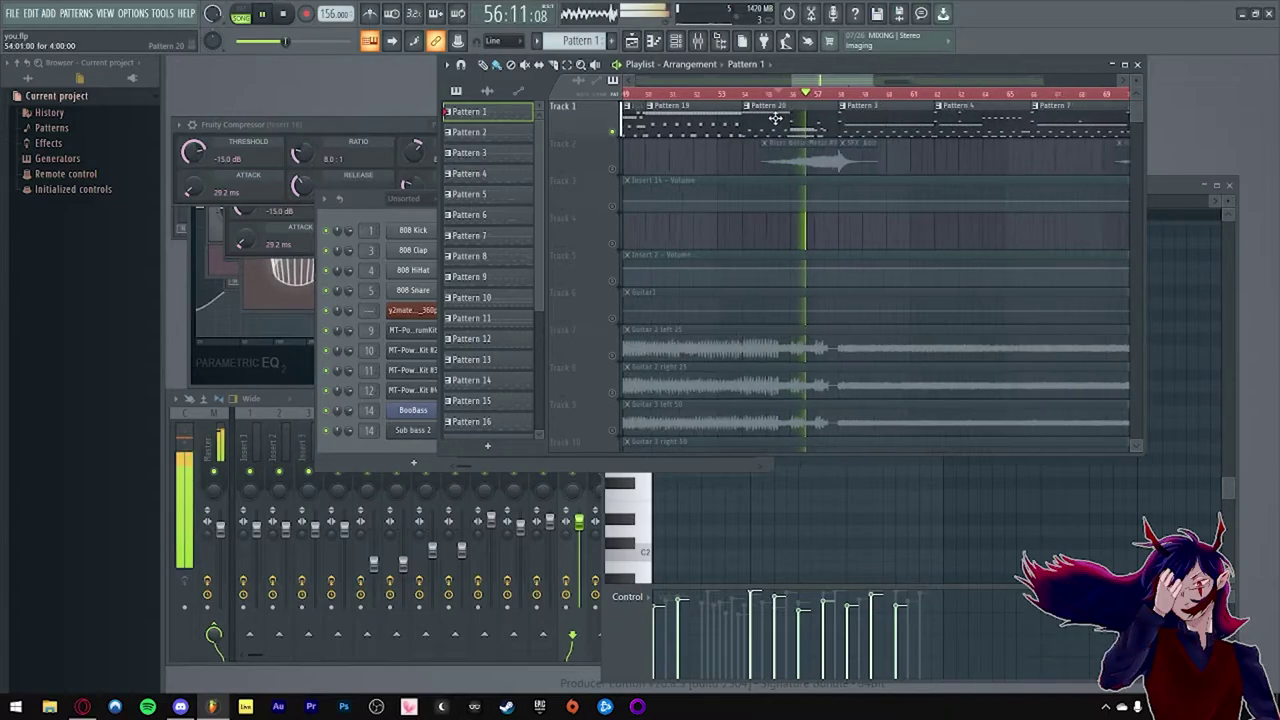
scroll(877, 134, up, 2)
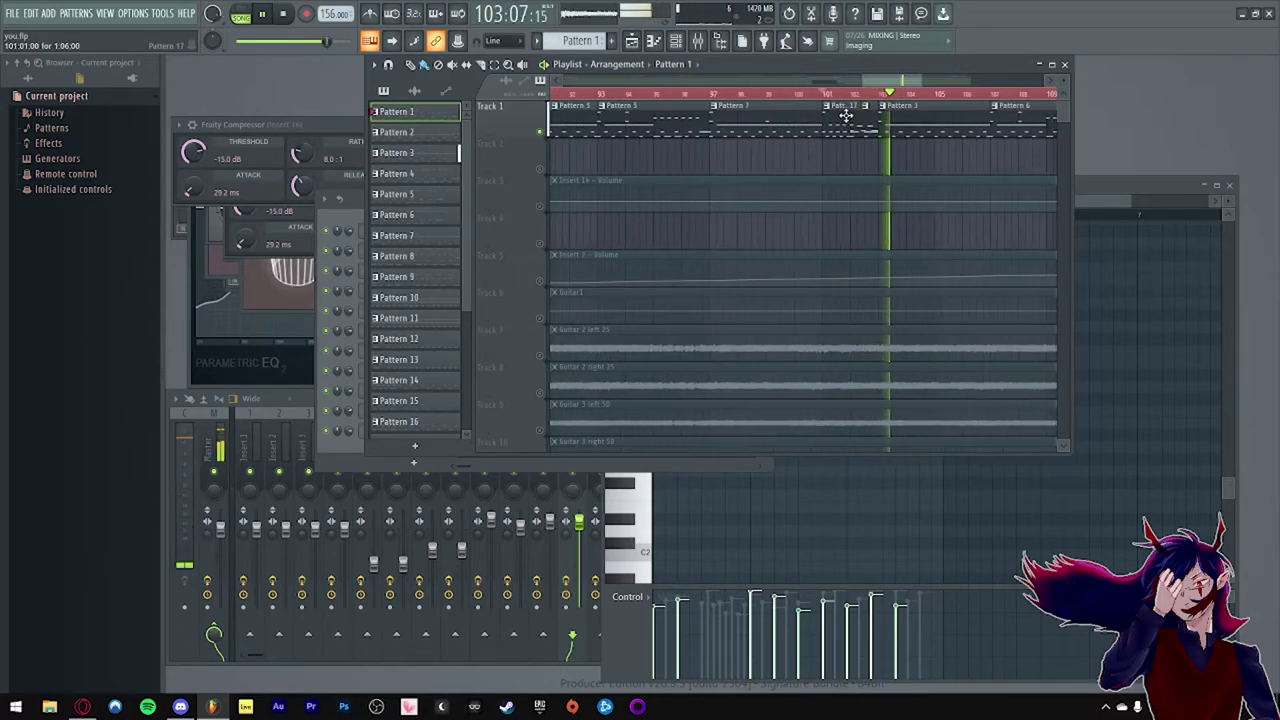
Step: Listen to the Pattern 17 drum fill from song position 101:09:00 into the following Pattern 3
key(space)
click(845, 95)
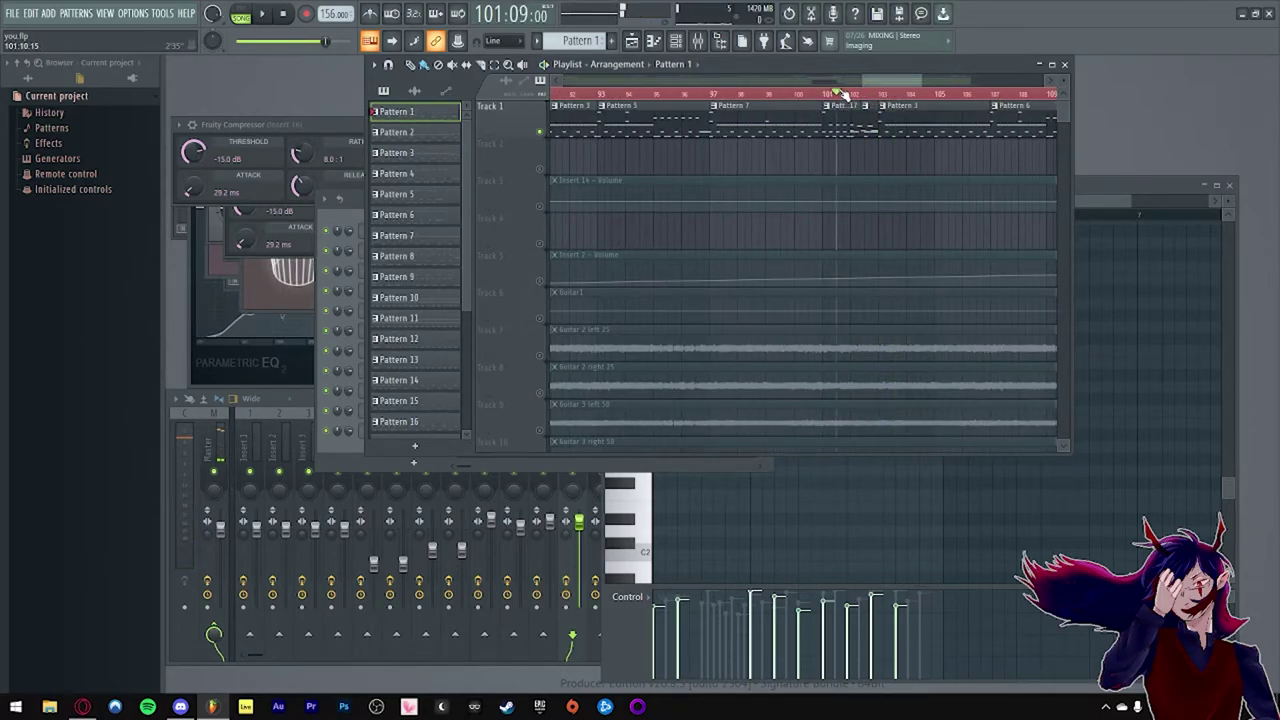
key(space)
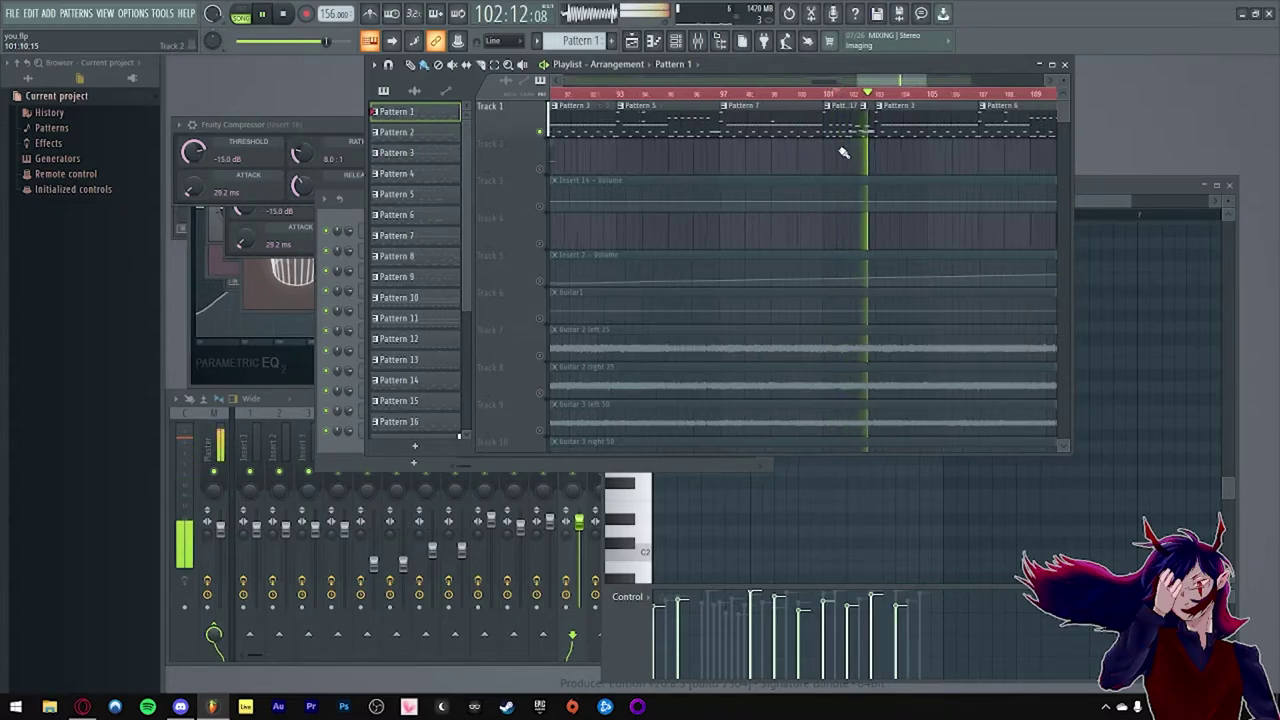
scroll(845, 140, down, 5)
key(space)
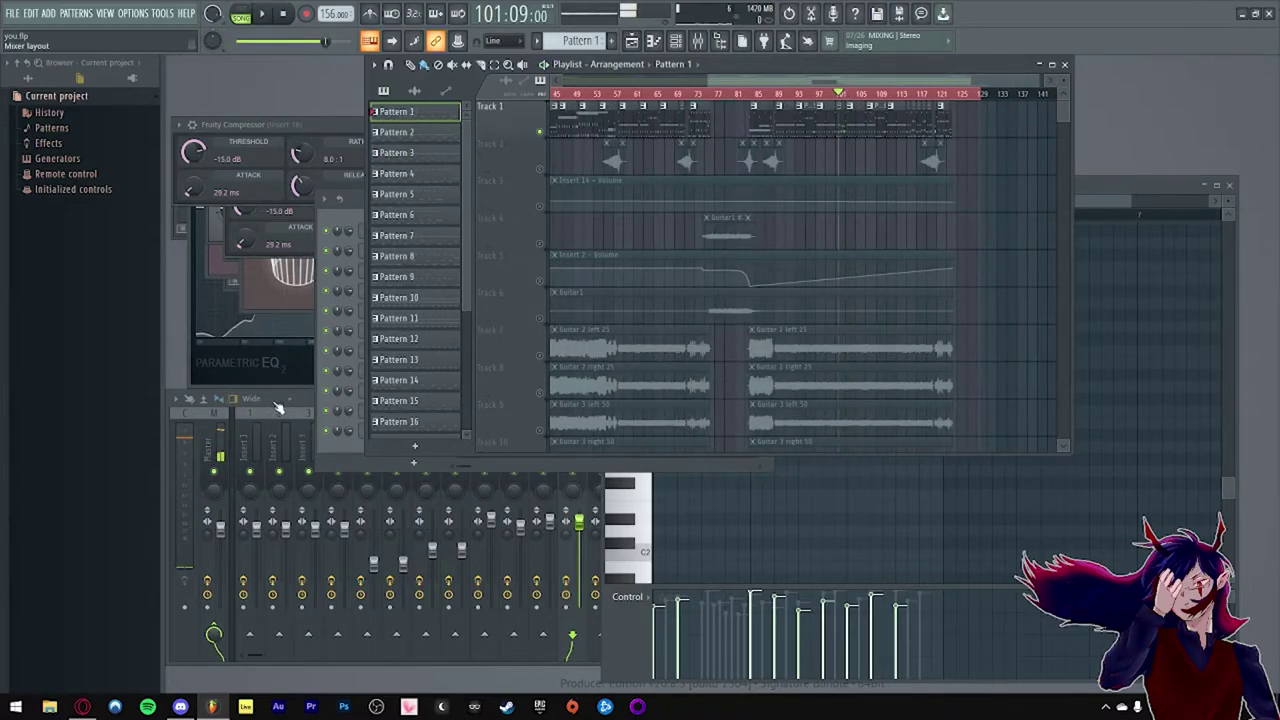
Step: Bring the channel rack and mixer to the front, select Insert 9 and move the mixer window clear of the MT-PowerDrumKit channels
click(345, 445)
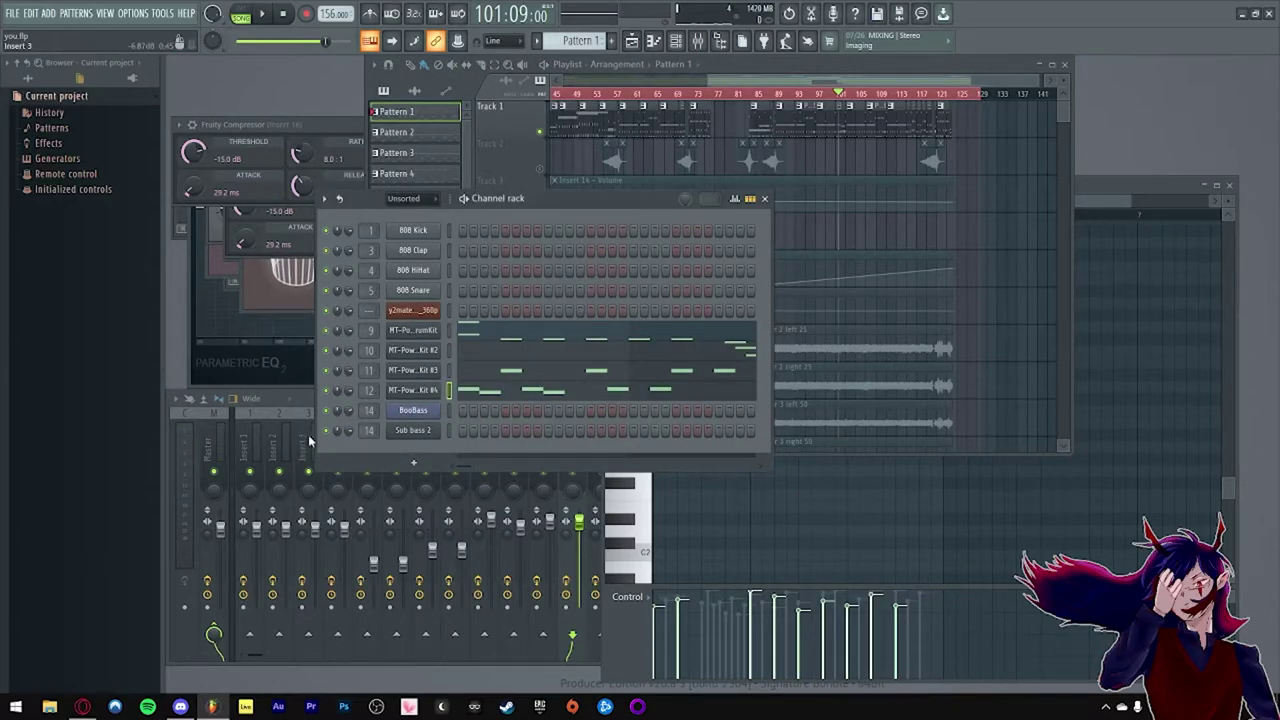
click(281, 413)
click(489, 445)
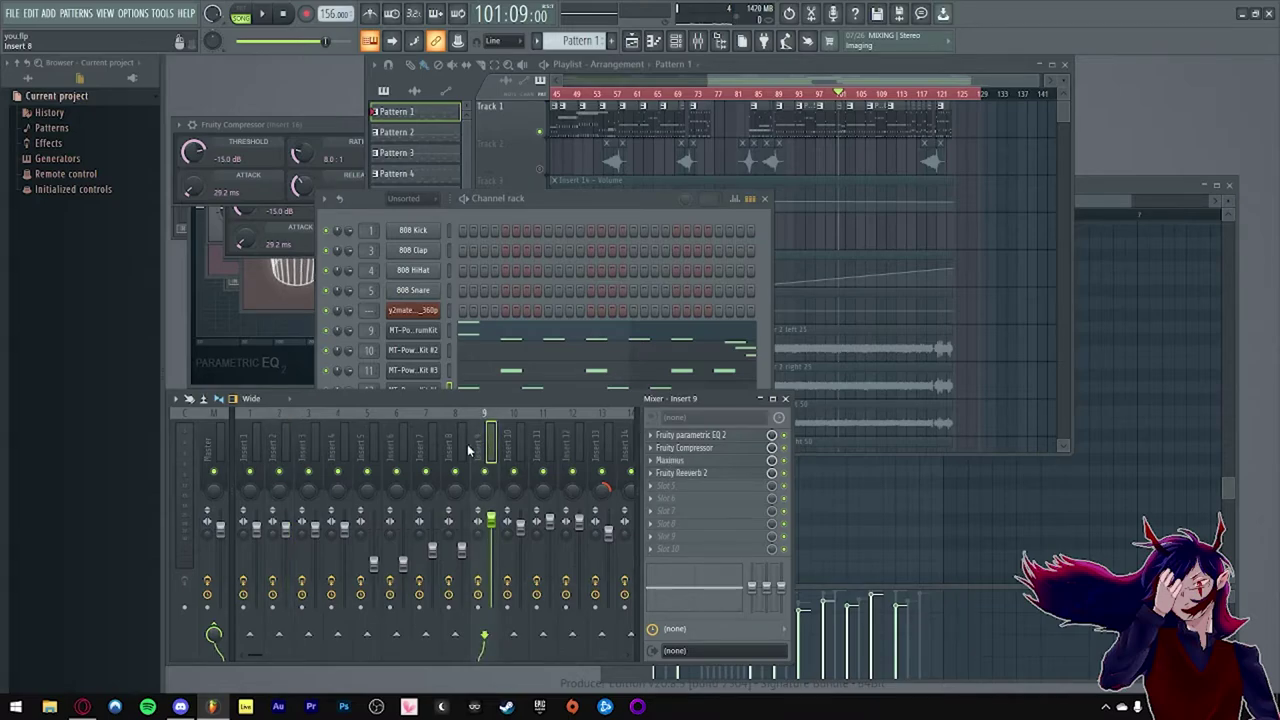
drag(452, 399, 550, 438)
Step: Compare the effect chains on mixer tracks Insert 8 and Insert 9
click(560, 490)
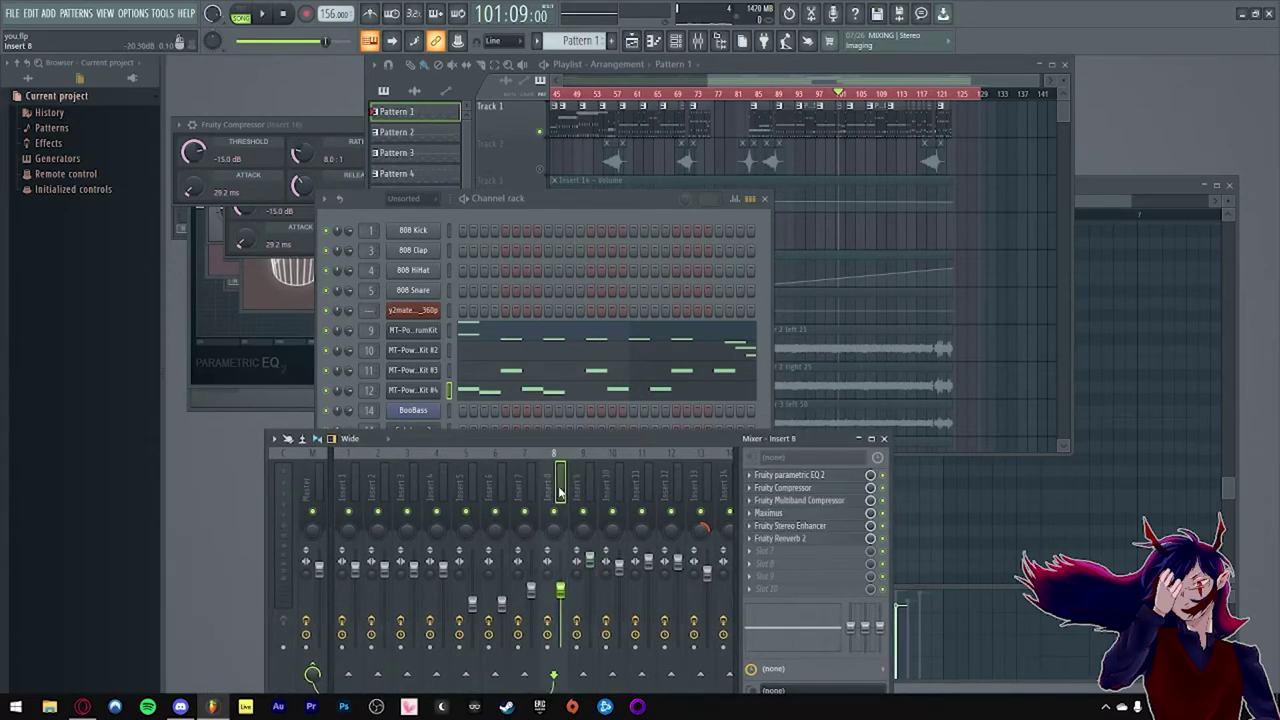
click(587, 490)
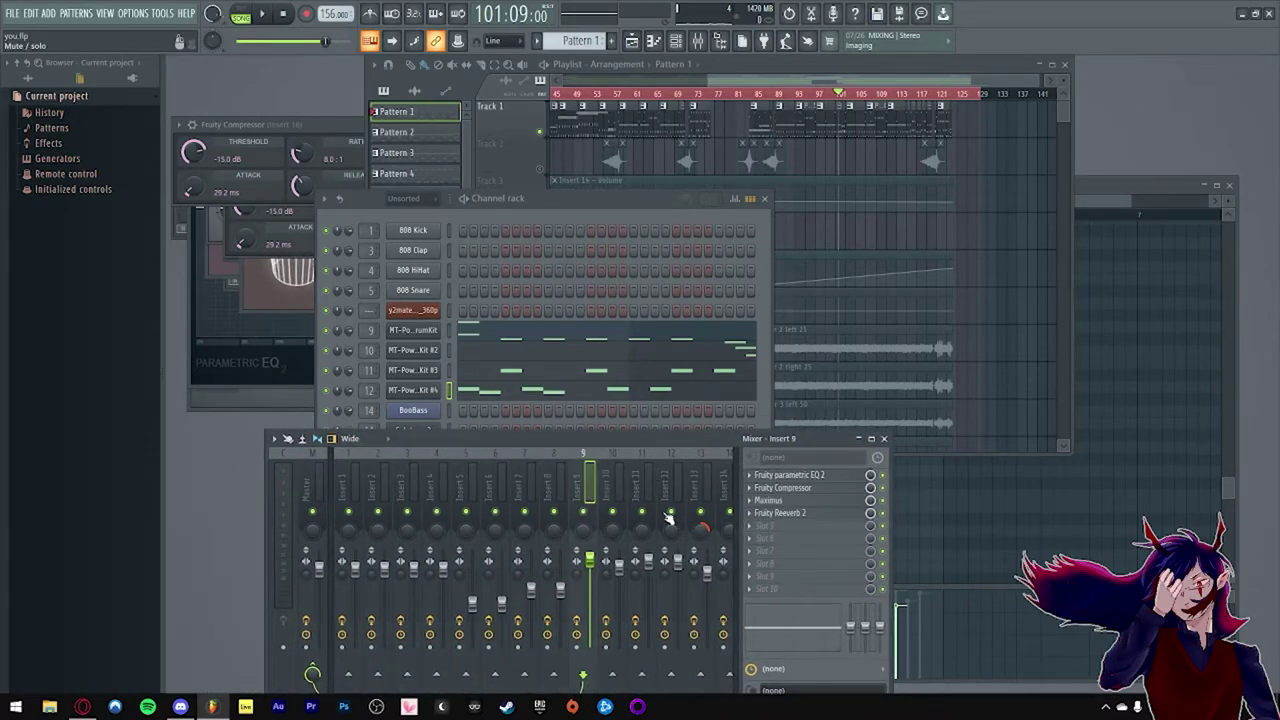
click(548, 490)
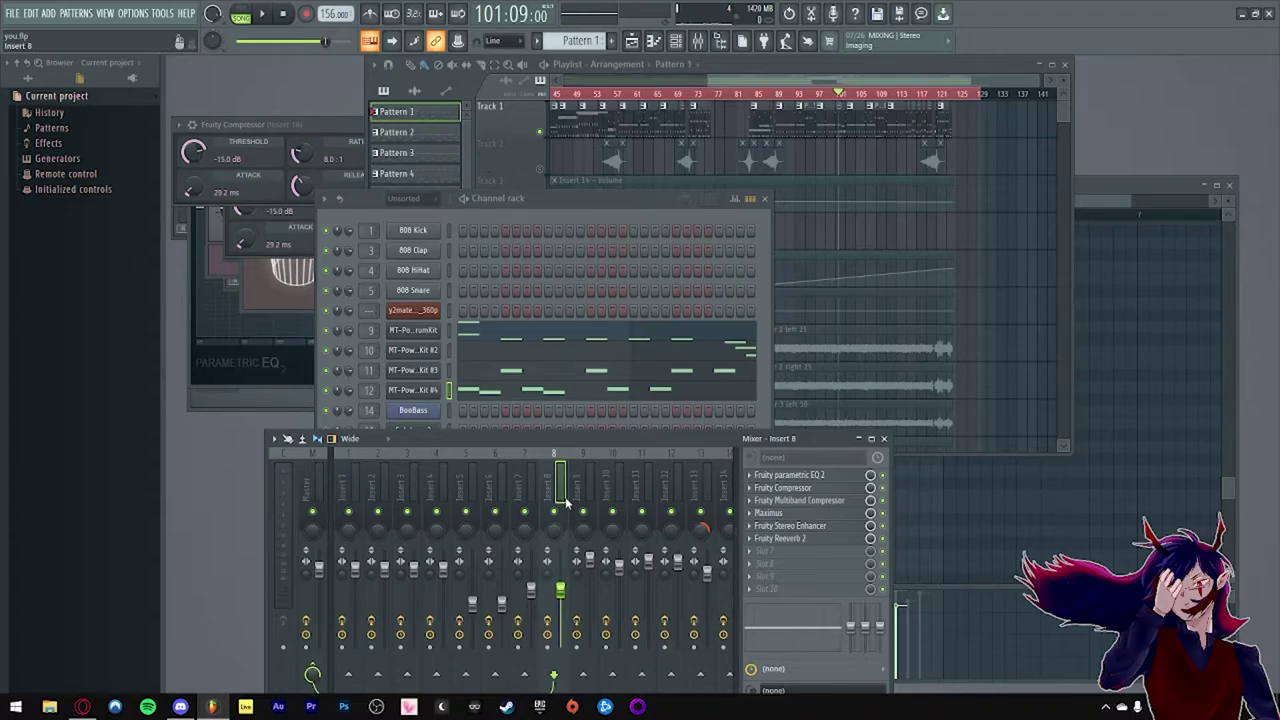
click(587, 490)
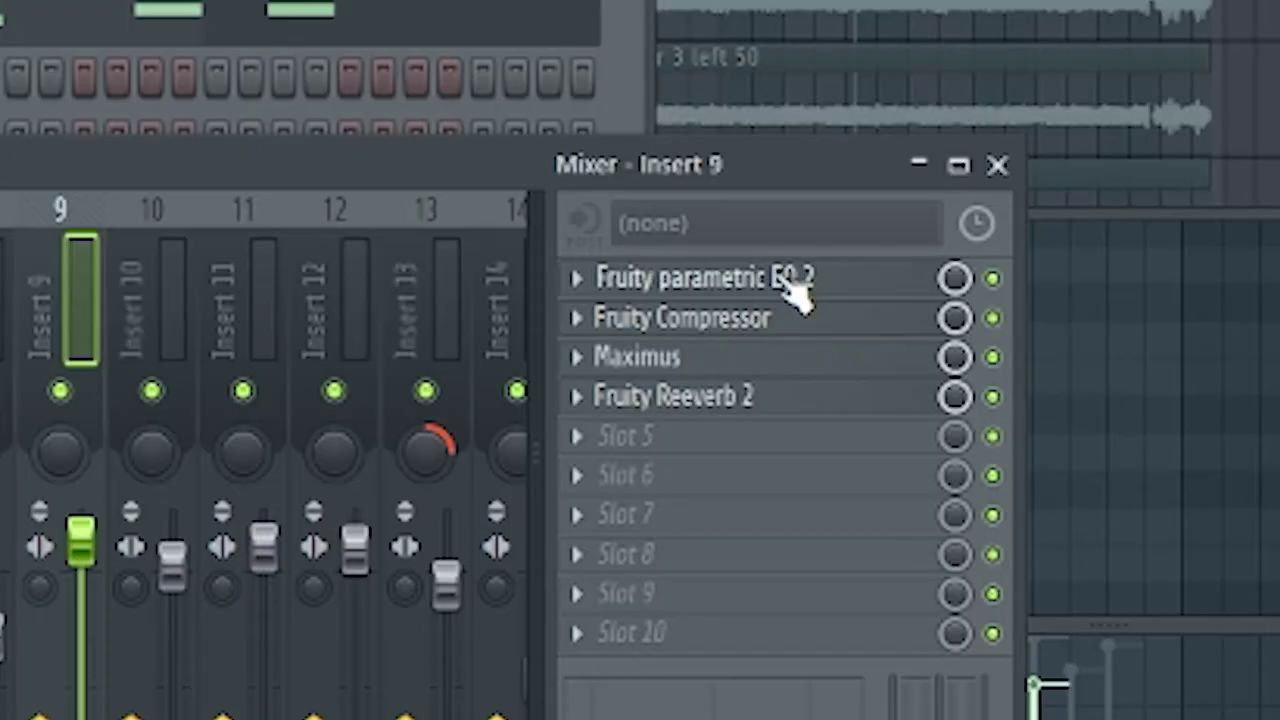
Step: Inspect Insert 9's Fruity Parametric EQ 2 curve and the preset list of its Fruity Compressor
click(795, 285)
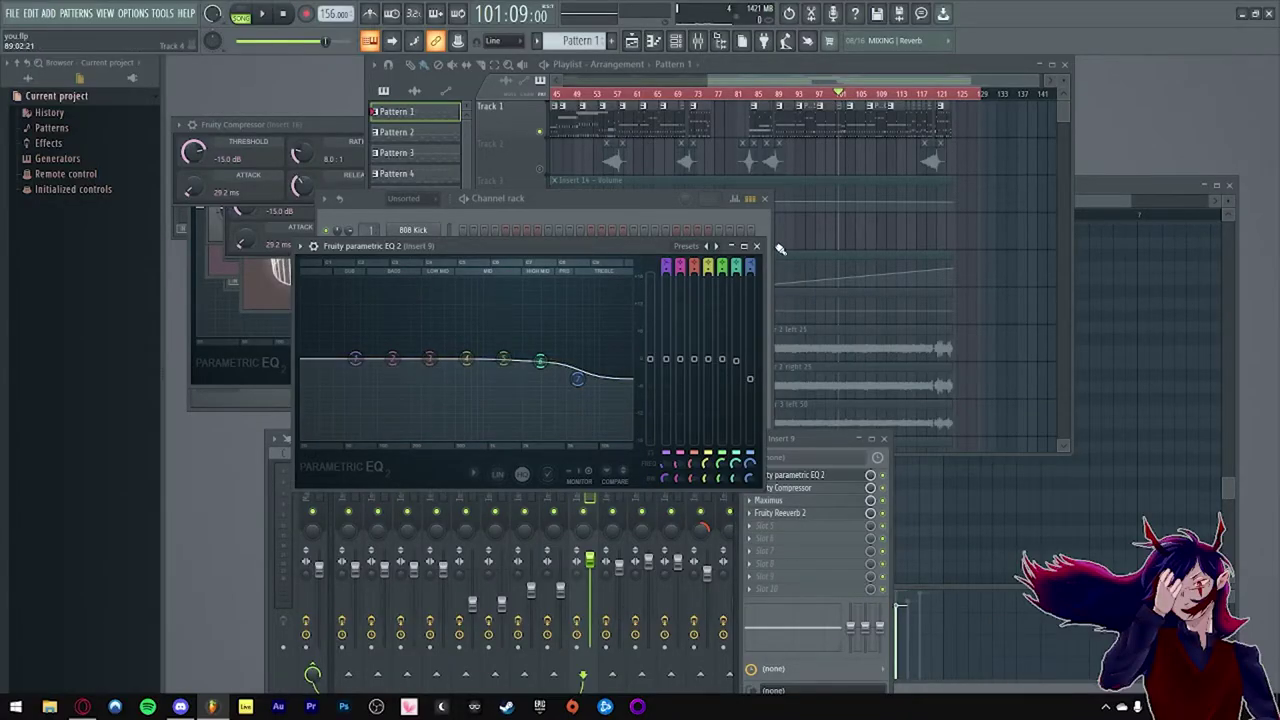
click(756, 245)
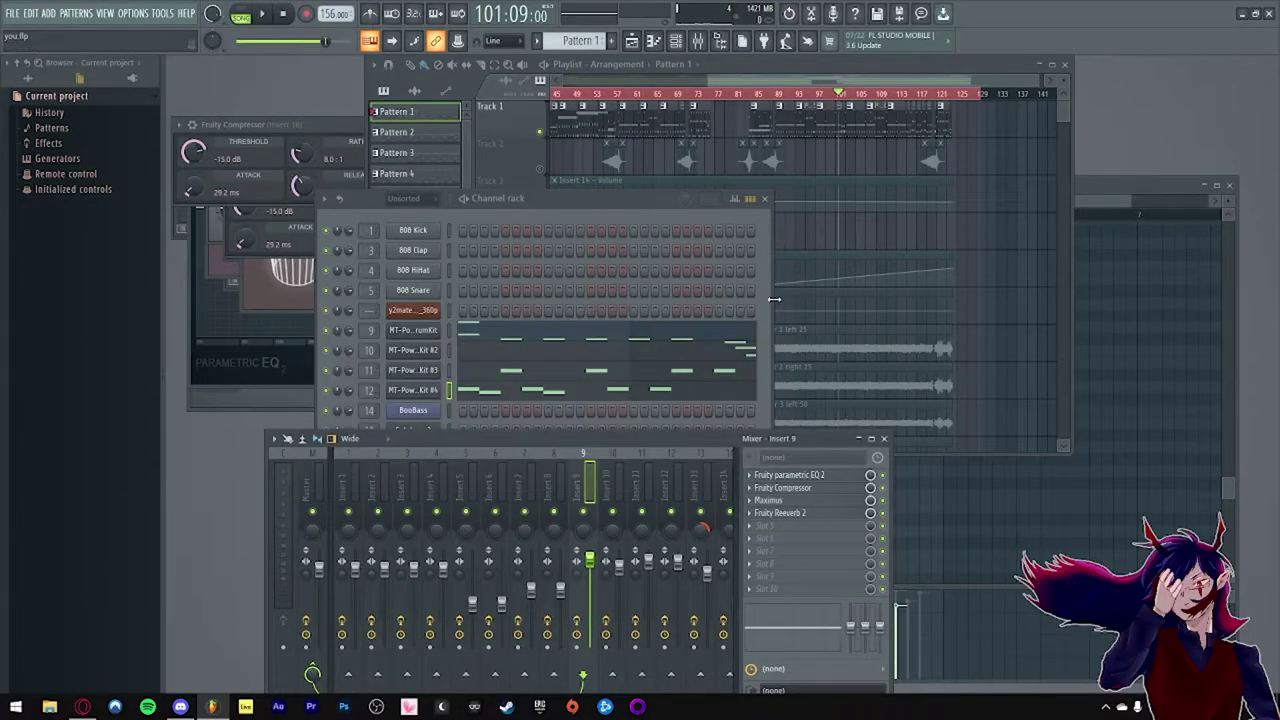
click(825, 490)
click(284, 229)
mouse_move(308, 281)
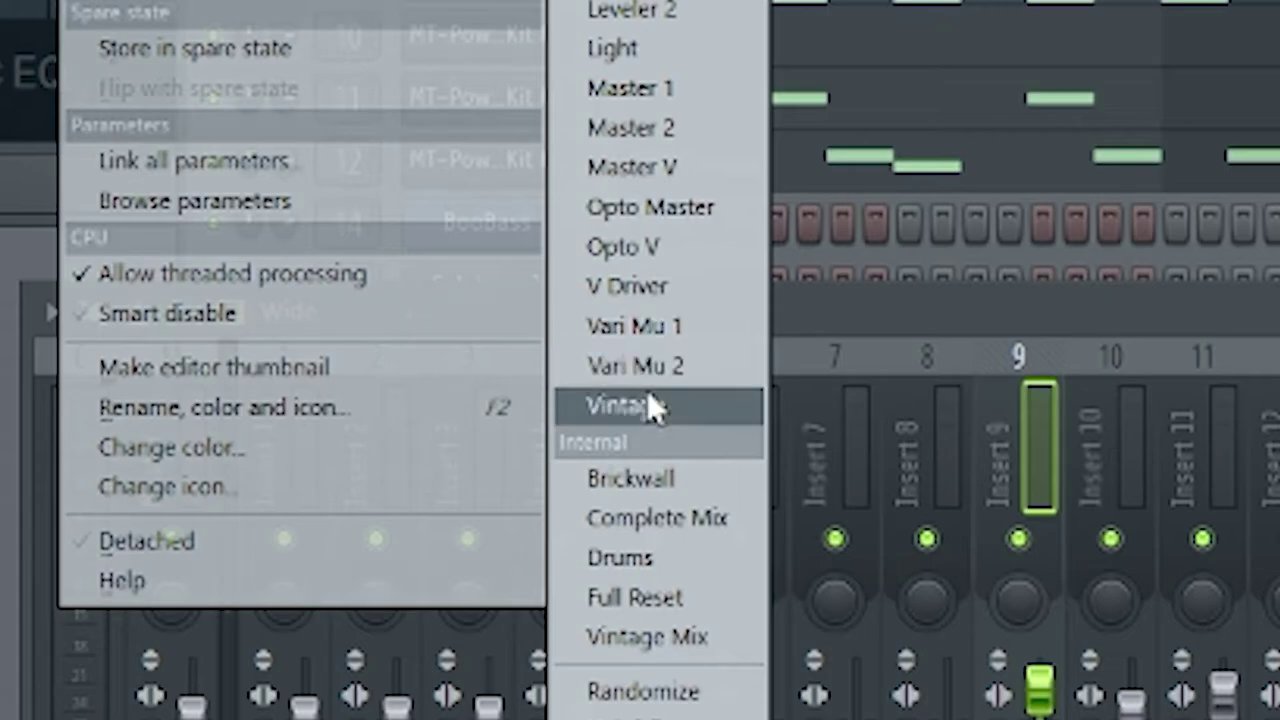
click(625, 366)
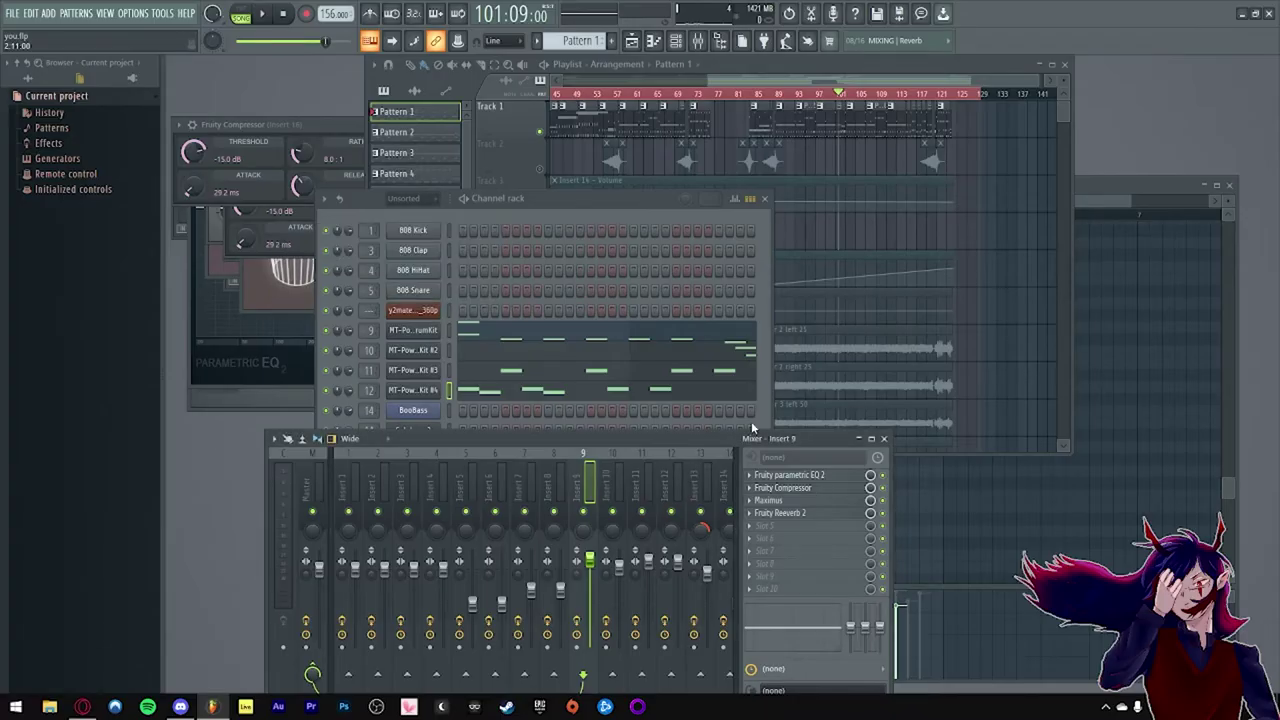
Step: Inspect the Maximus settings on Insert 9, close them and open its Fruity Reeverb 2
click(812, 500)
click(203, 144)
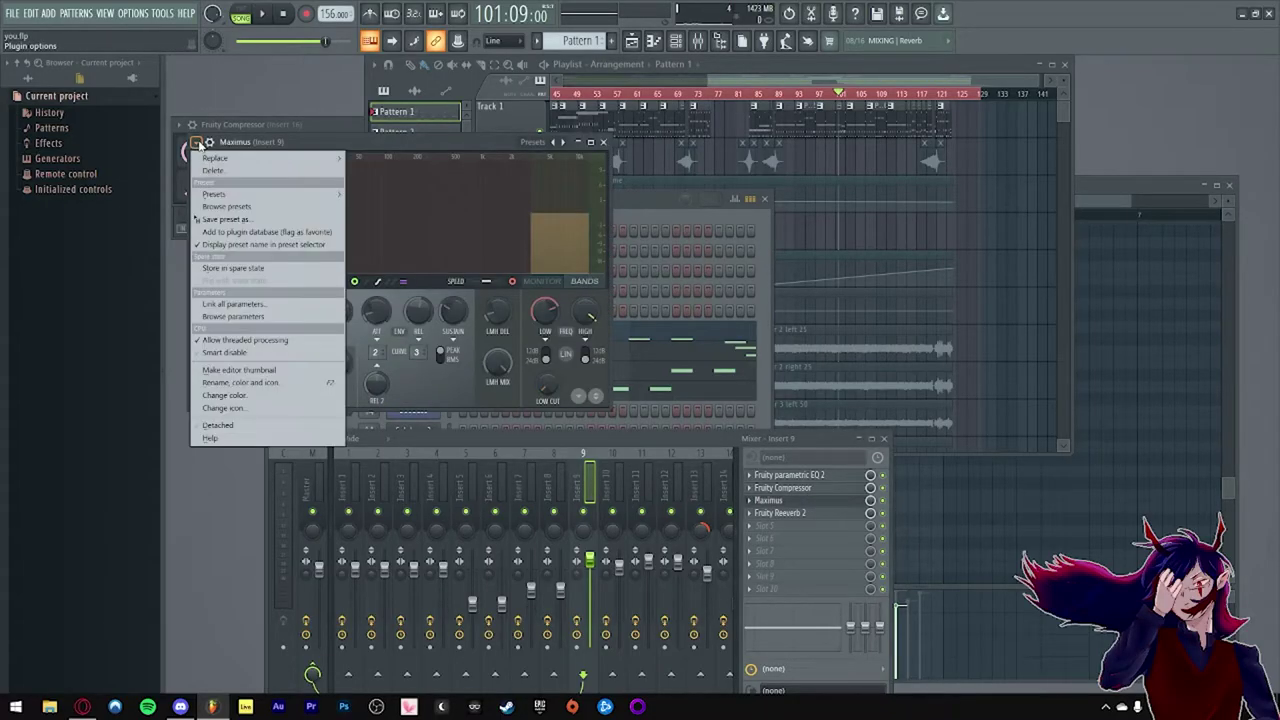
click(300, 146)
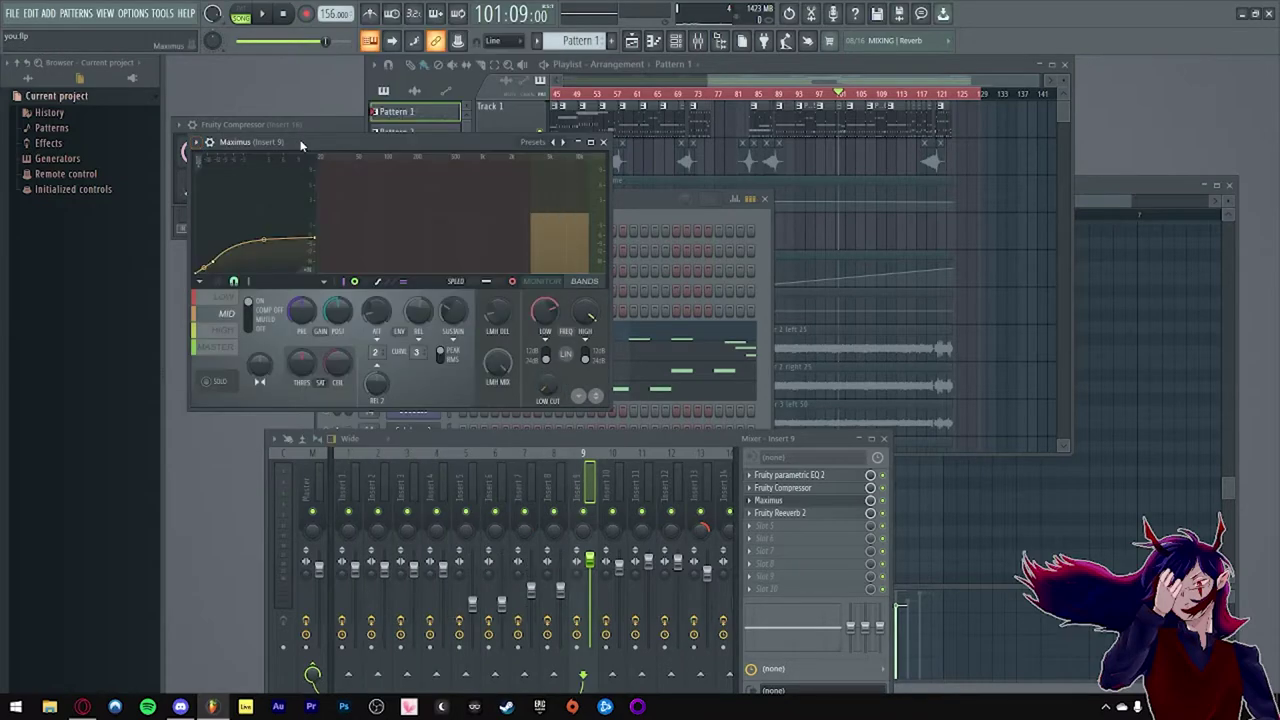
click(604, 142)
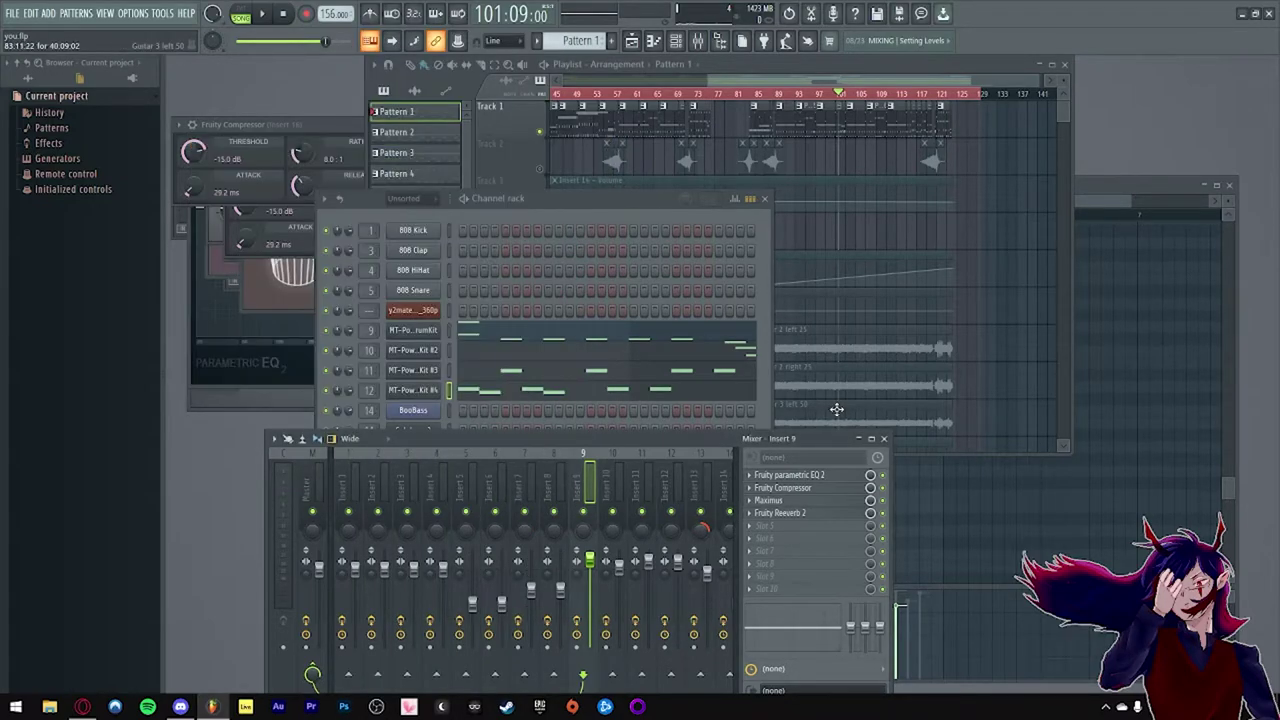
click(793, 515)
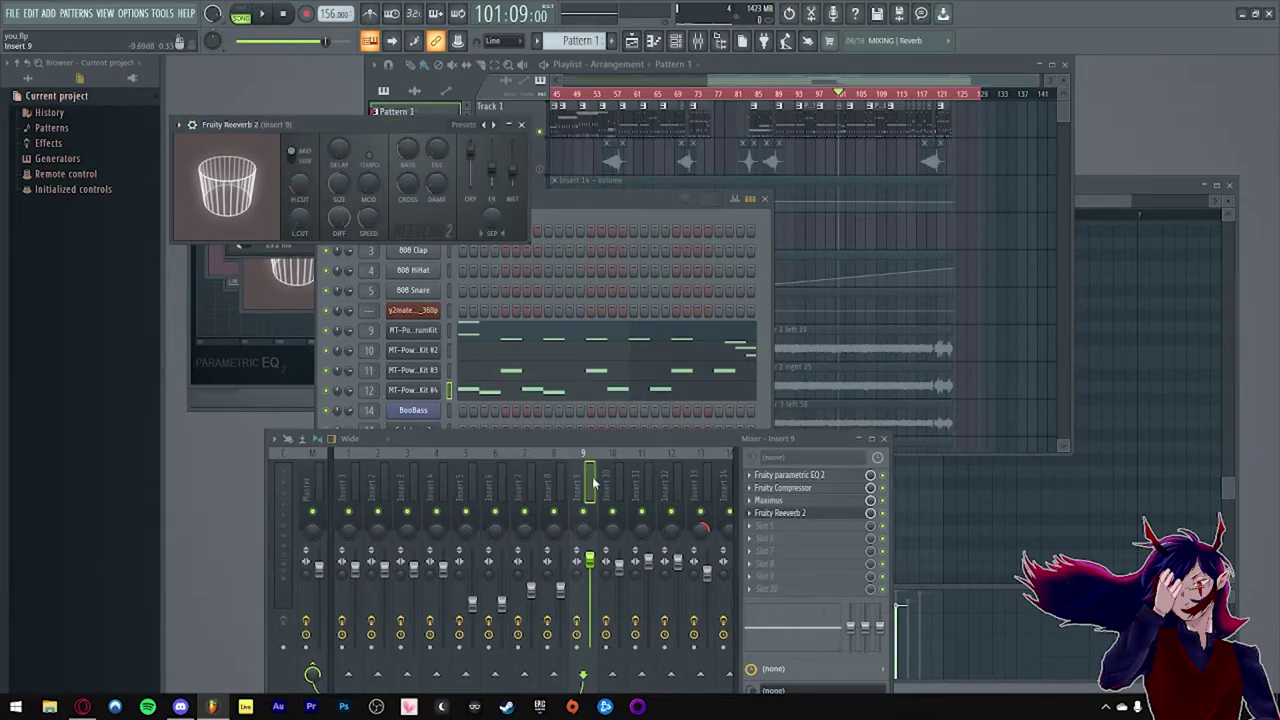
Step: Solo Insert 9 and listen to it from song position 101:09:00, then check its Fruity Compressor
right_click(585, 512)
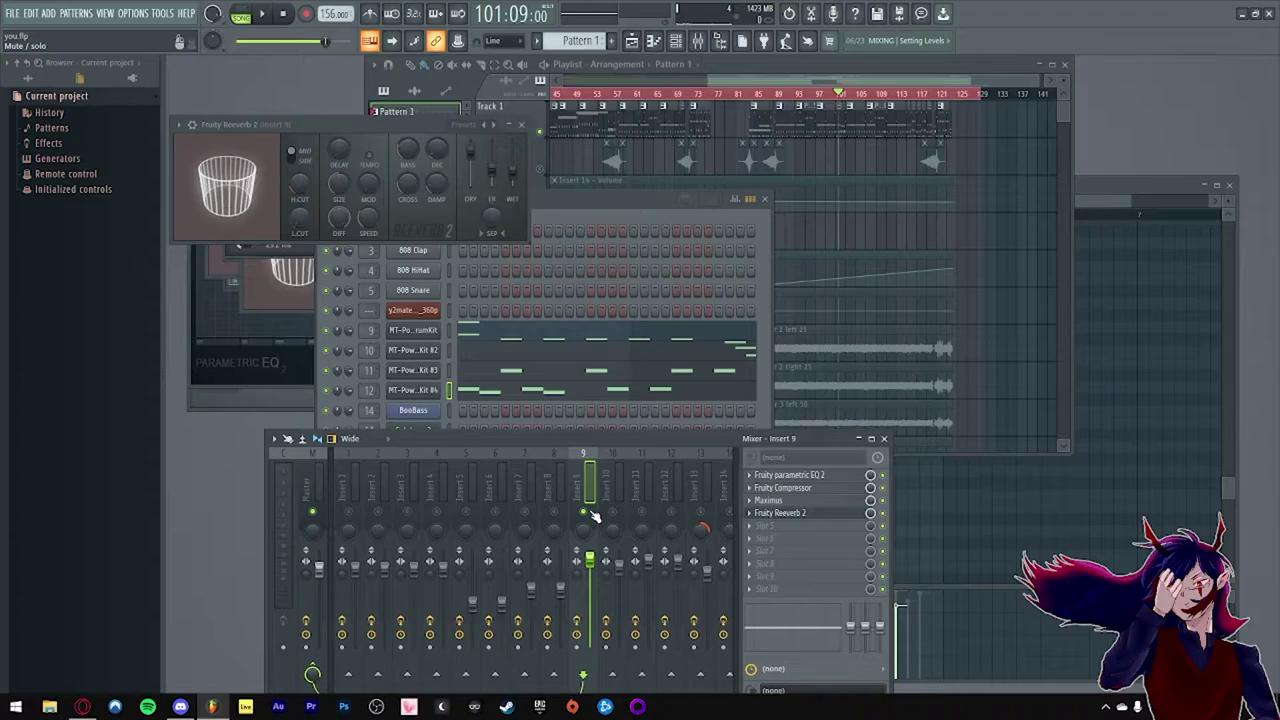
key(space)
key(space)
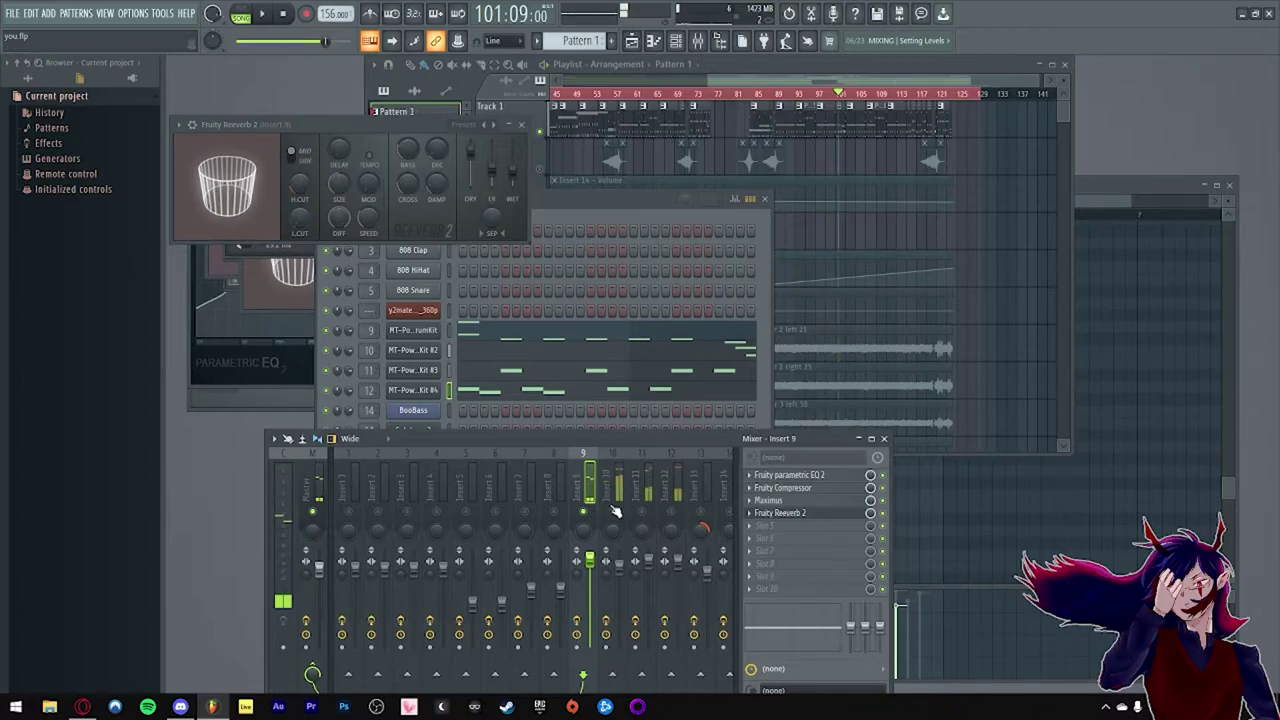
click(783, 488)
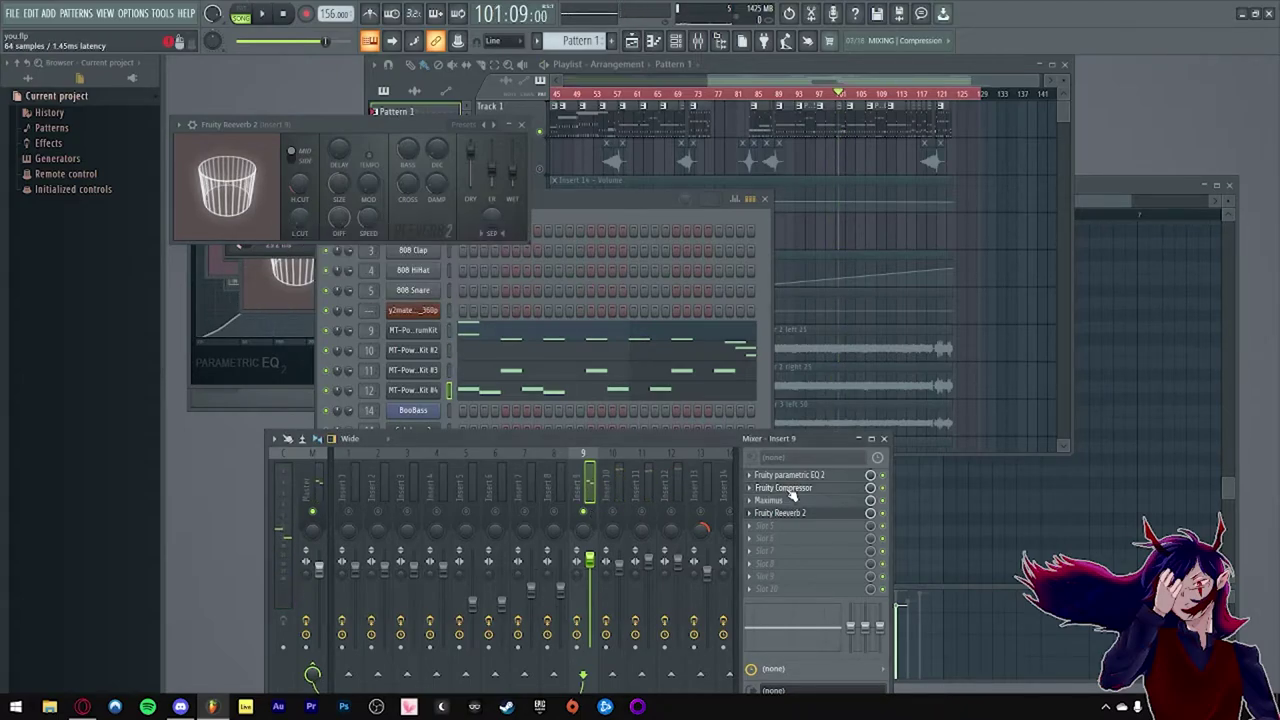
click(783, 488)
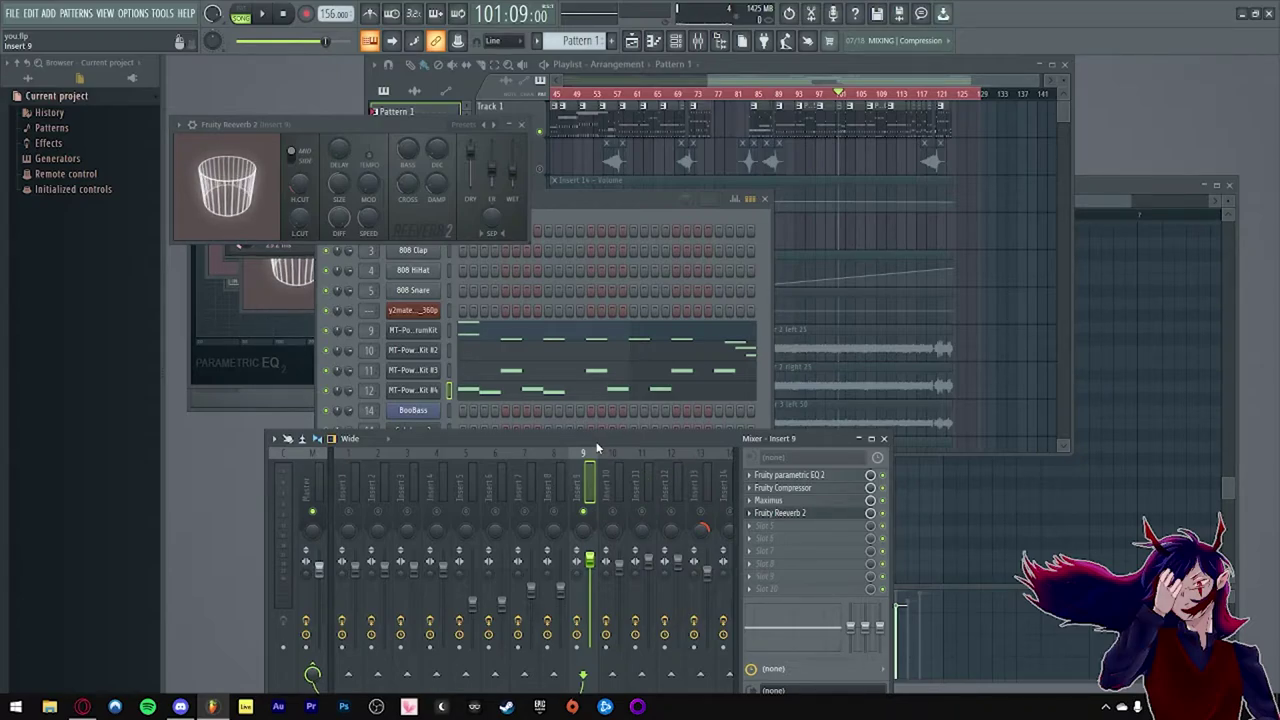
Step: Check the effects on the Master track, reselect Insert 9 and reposition the mixer window so it is fully visible
click(319, 483)
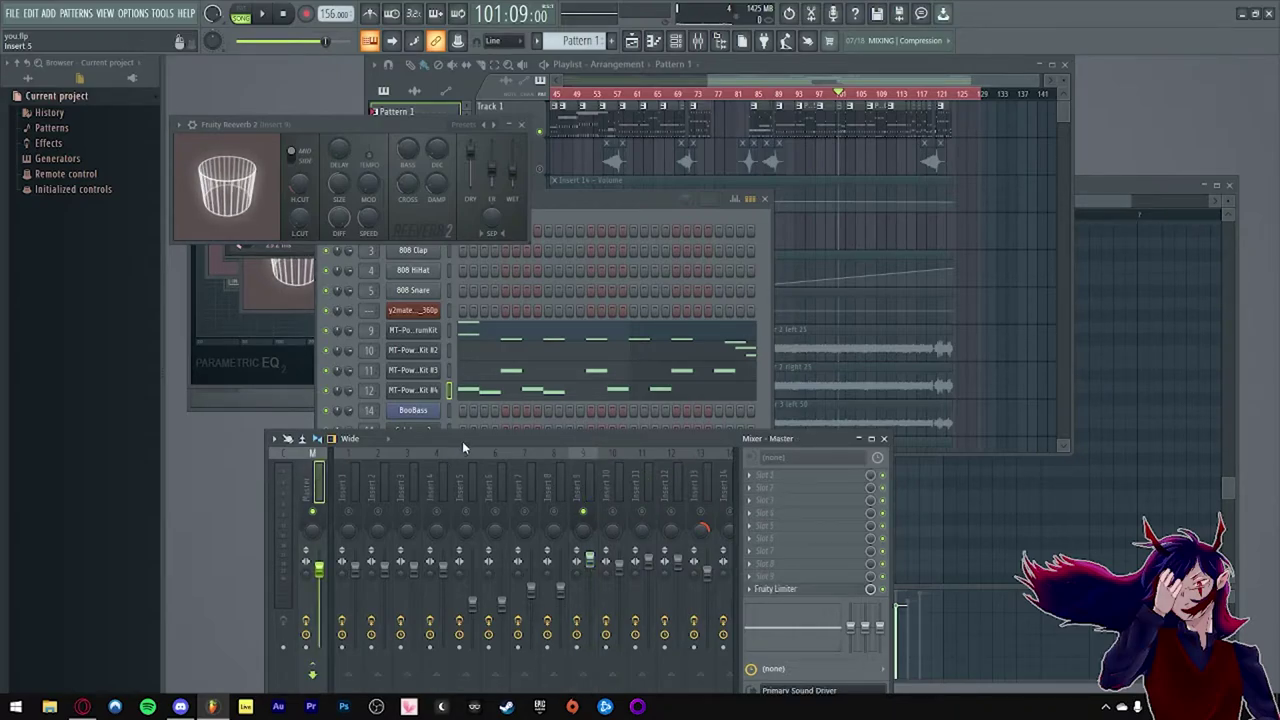
drag(463, 447, 463, 298)
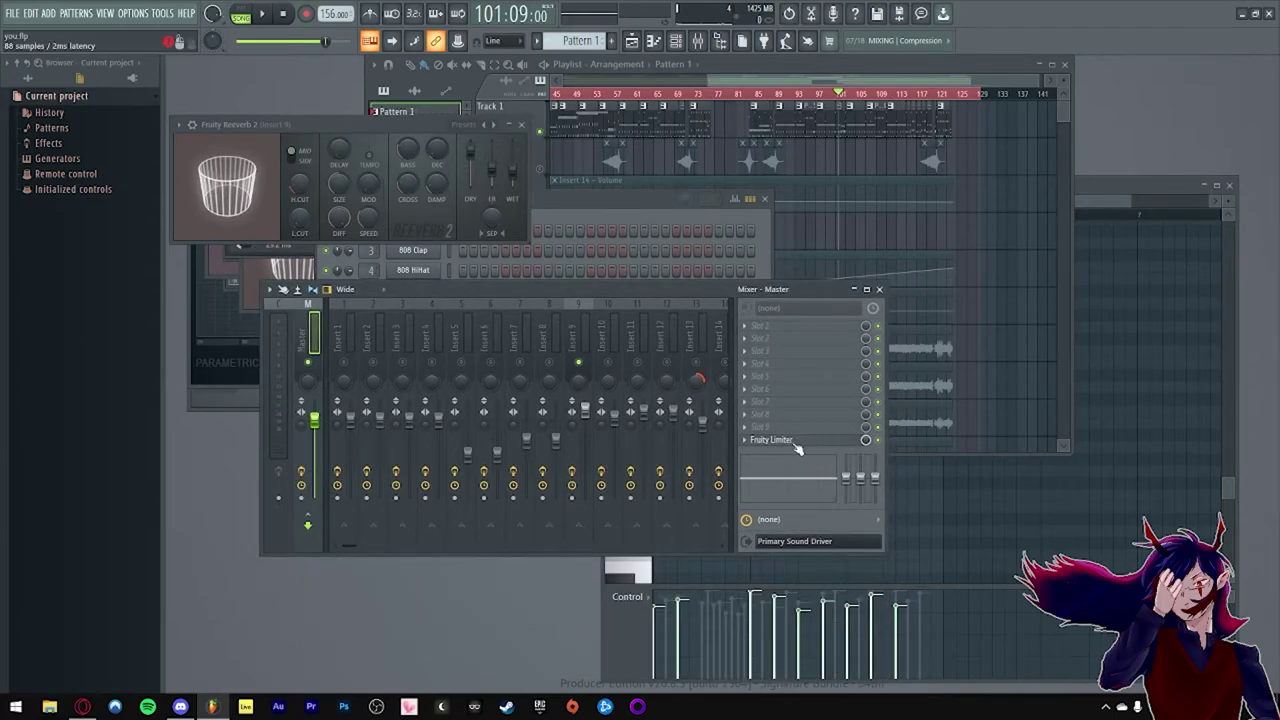
click(580, 366)
drag(613, 288, 630, 392)
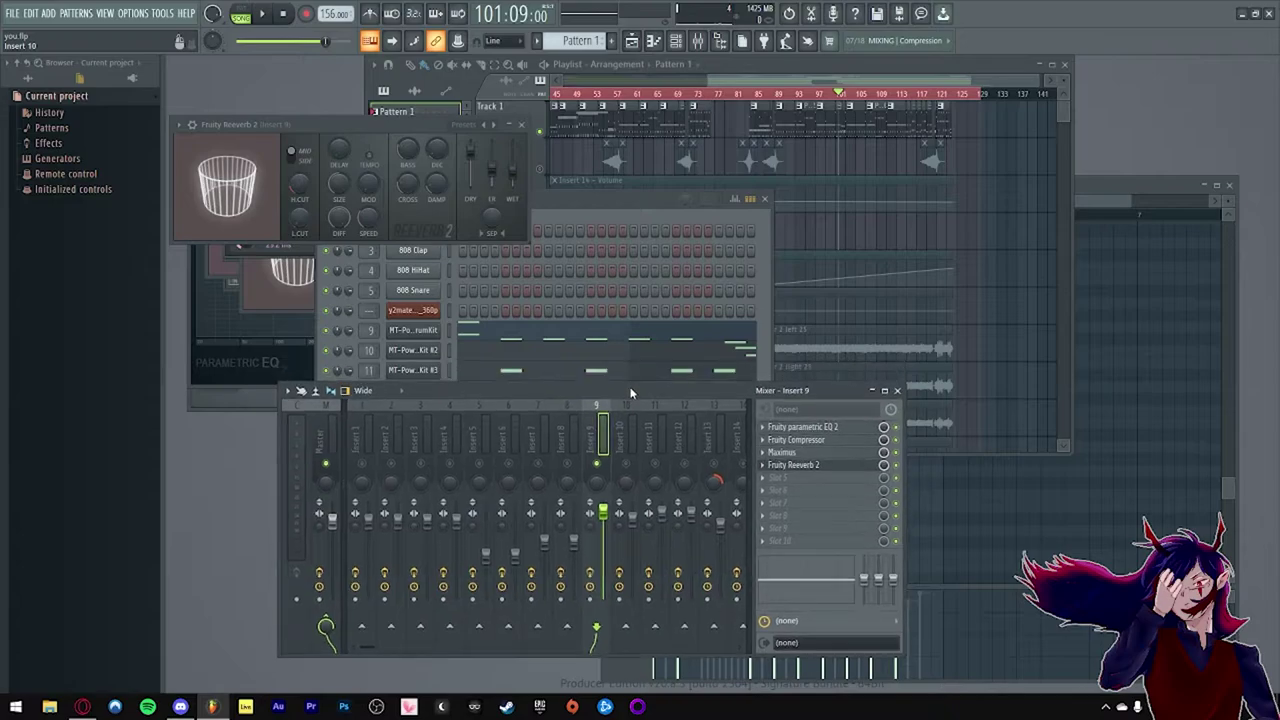
Step: Solo Insert 10, select it to show its effect chain and listen to it from song position 101:09:00
key(space)
key(space)
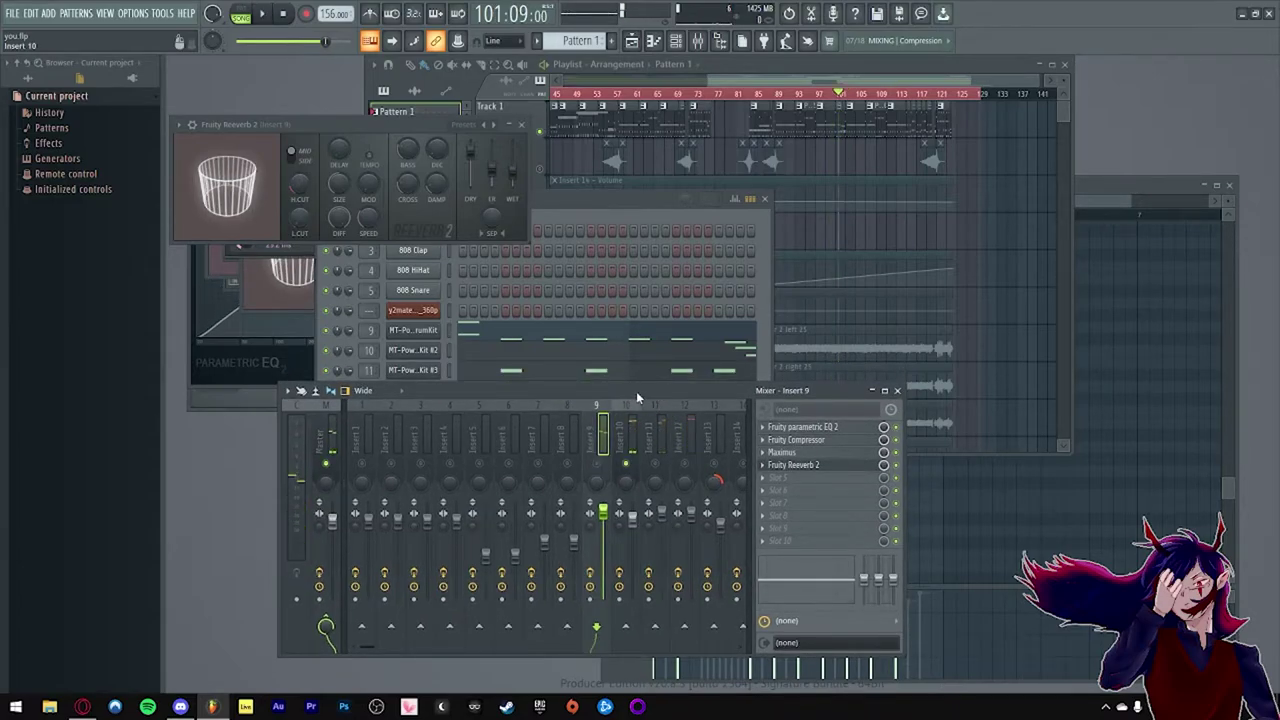
click(632, 430)
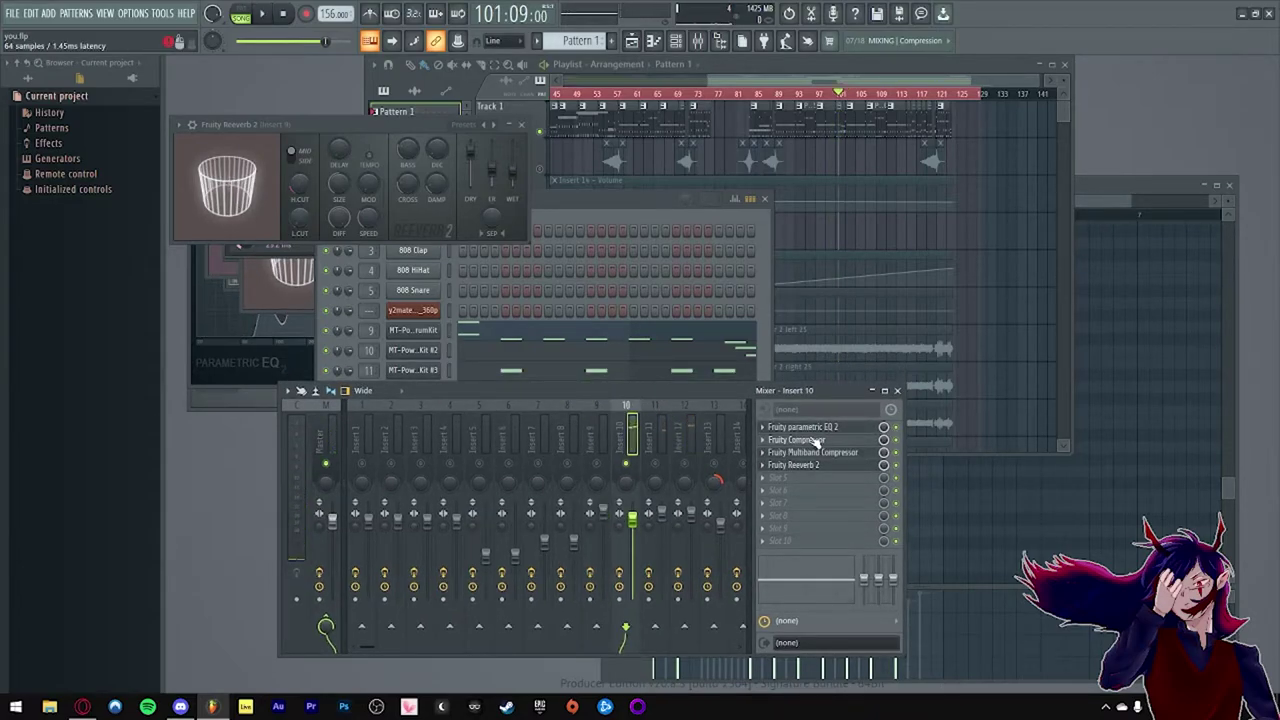
key(space)
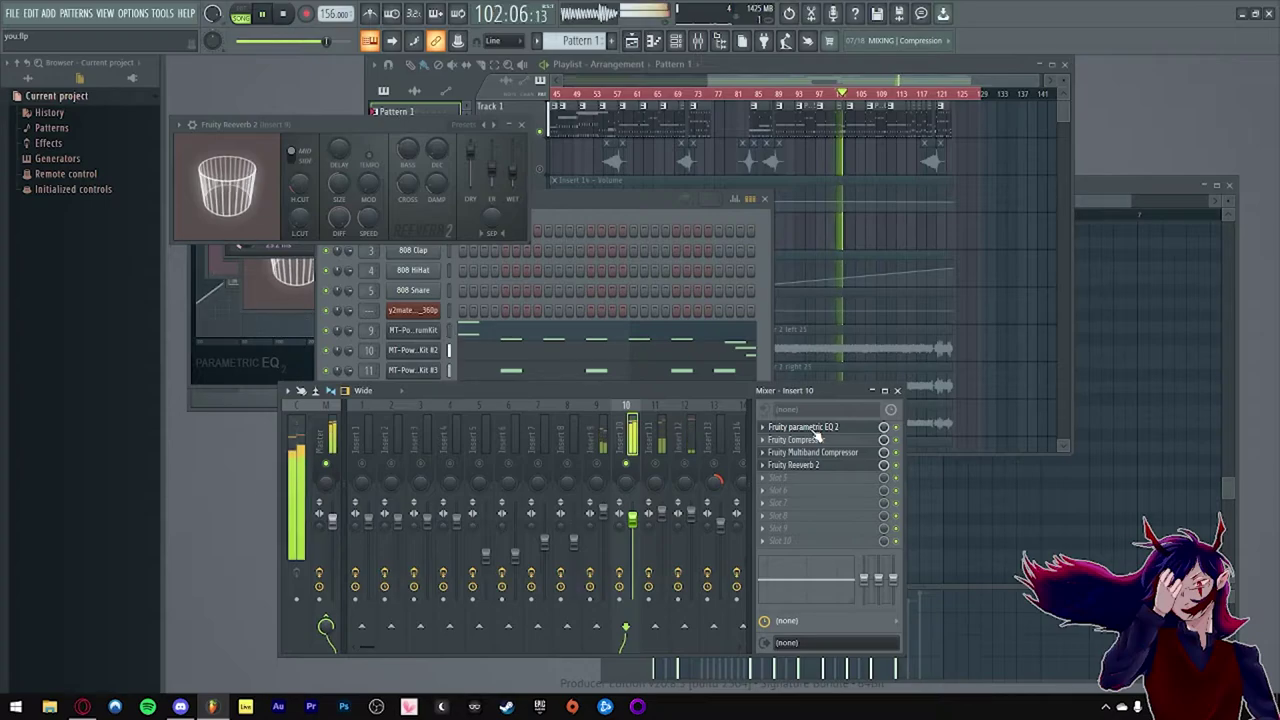
key(space)
Step: Open Fruity Parametric EQ 2 on Insert 10, watch its spectrum during playback and review the remaining effects
click(817, 429)
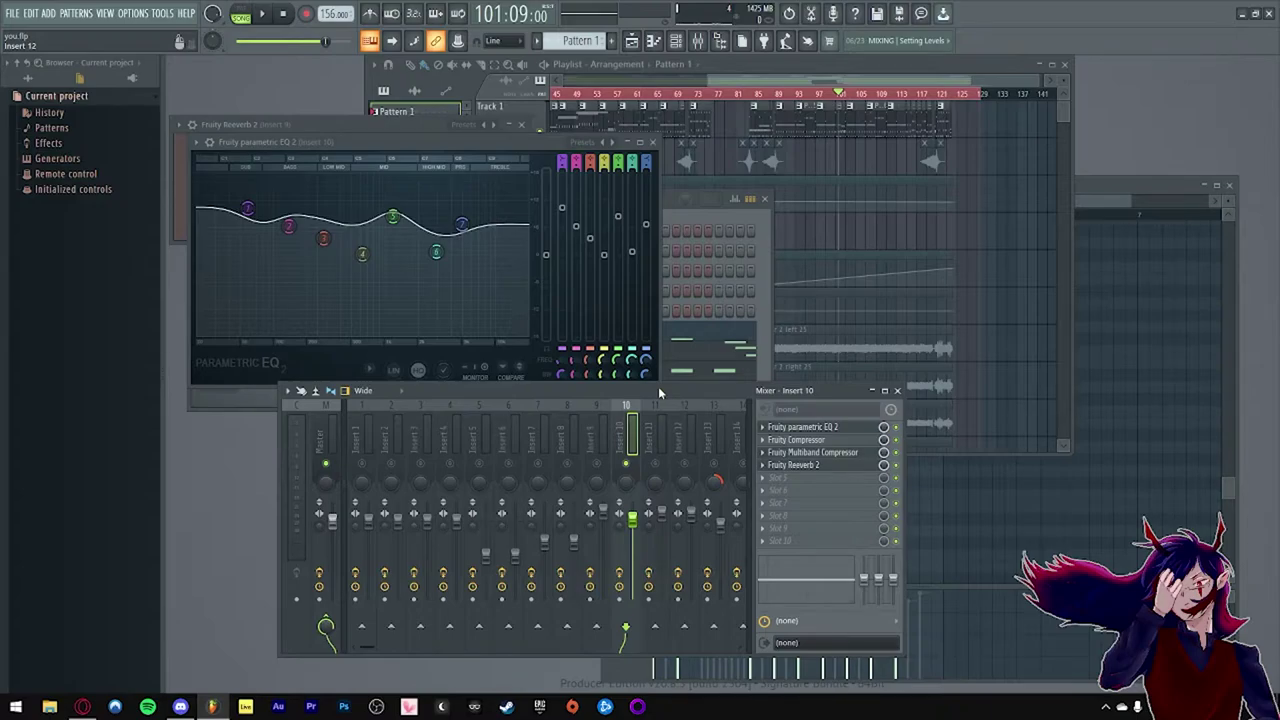
key(space)
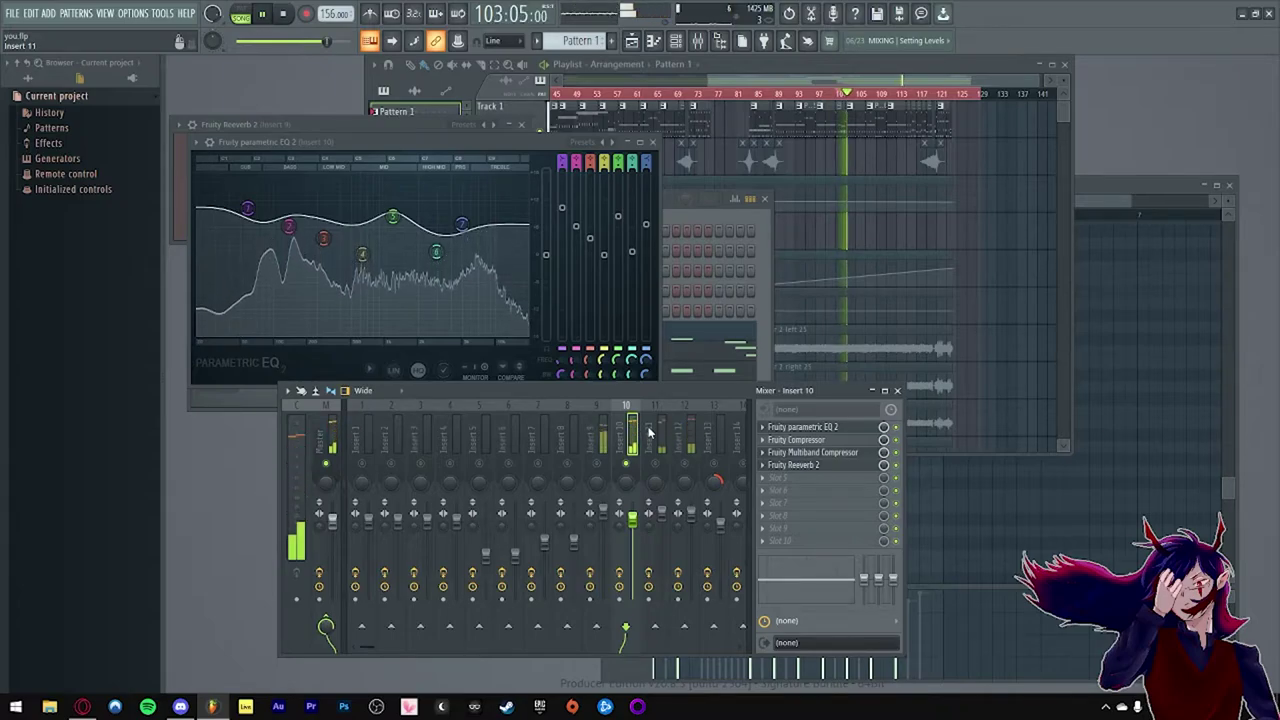
key(space)
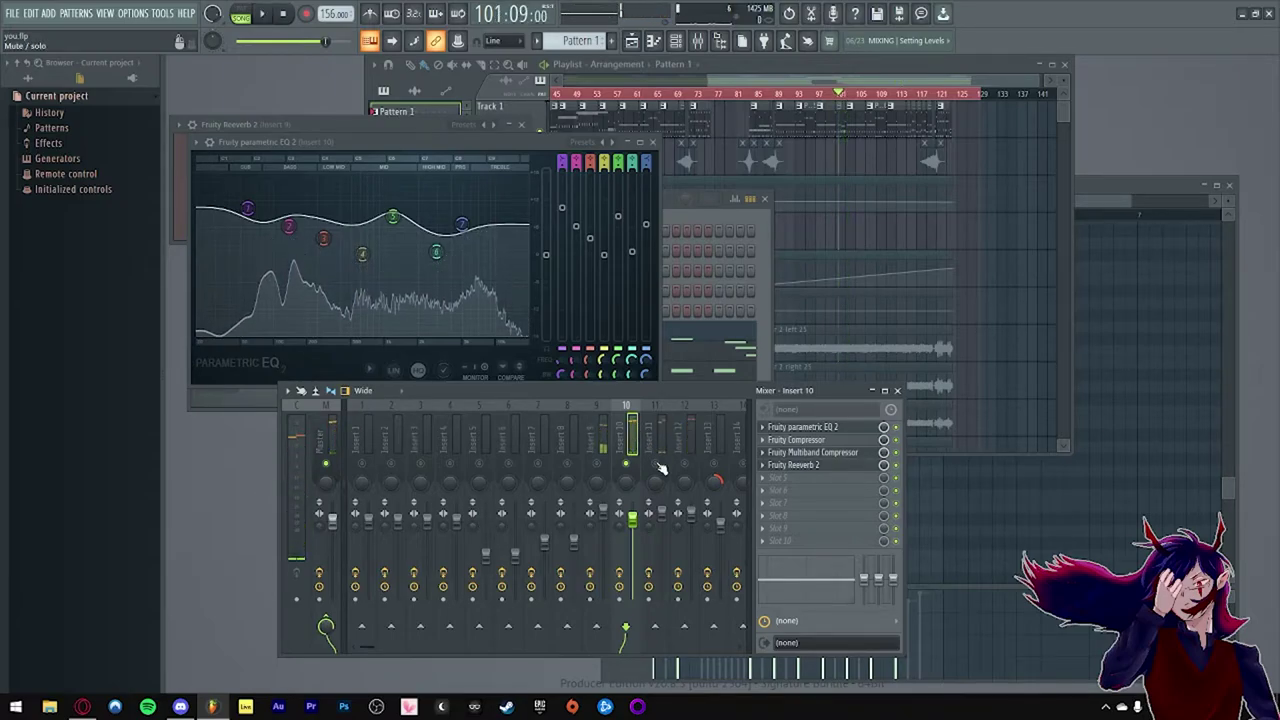
click(826, 466)
click(829, 466)
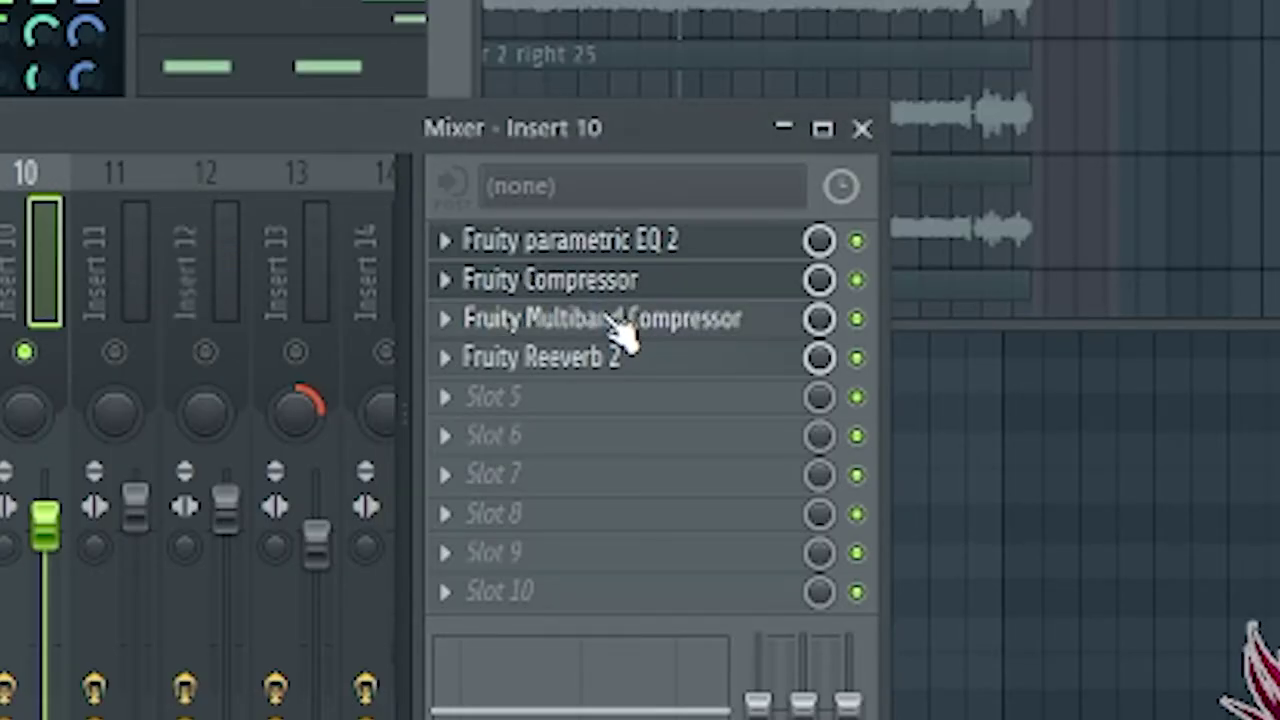
Step: Open Fruity Multiband Compressor on Insert 10, look through its factory presets, reposition its window to view the bands and close it
click(614, 320)
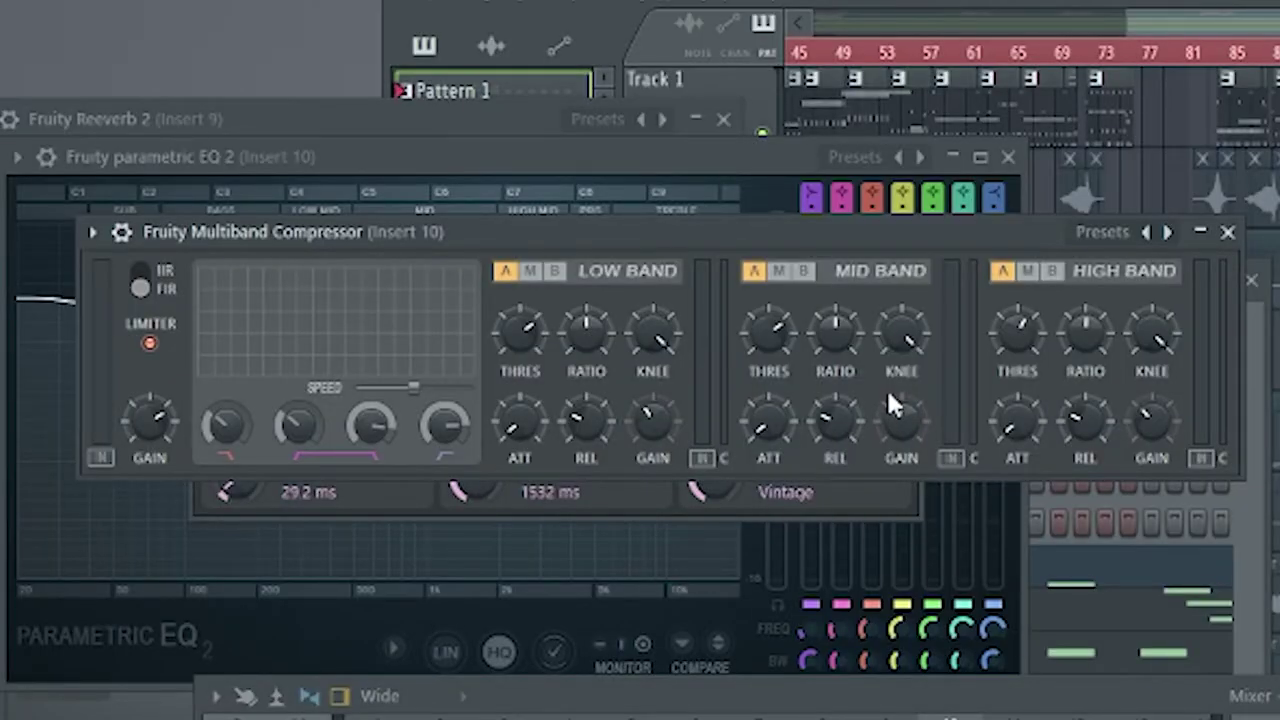
click(92, 232)
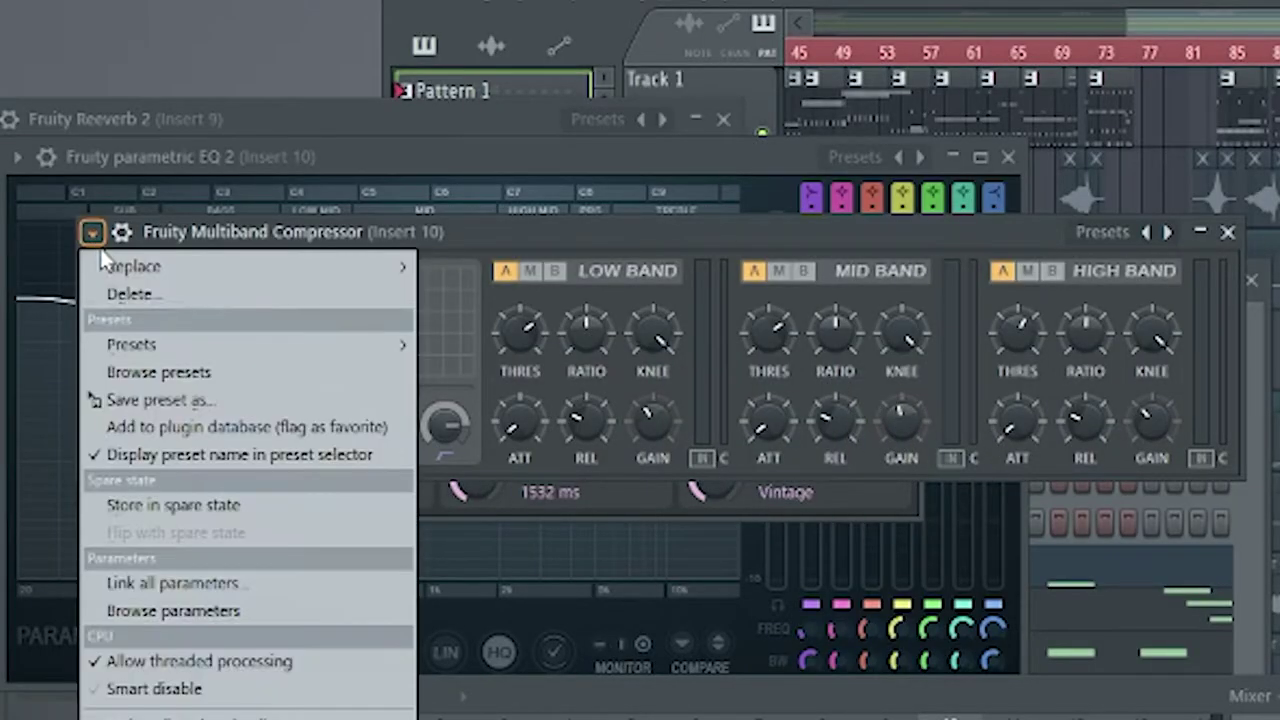
mouse_move(140, 340)
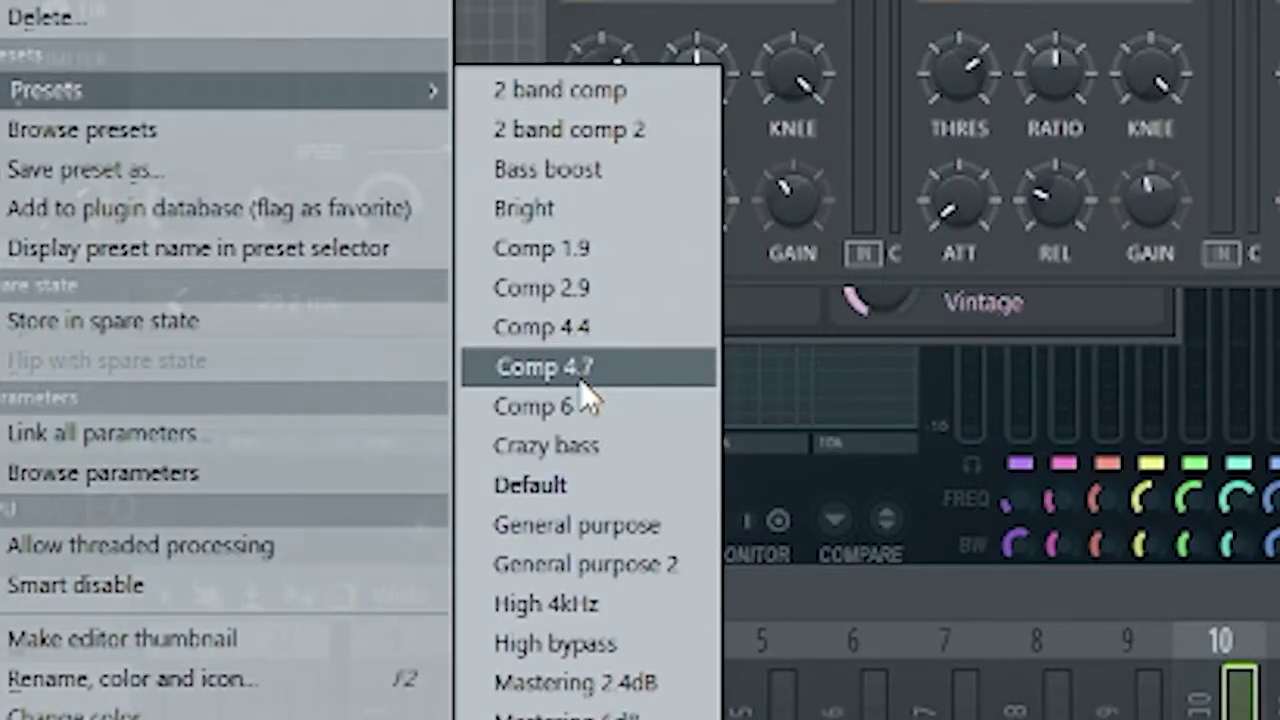
click(560, 406)
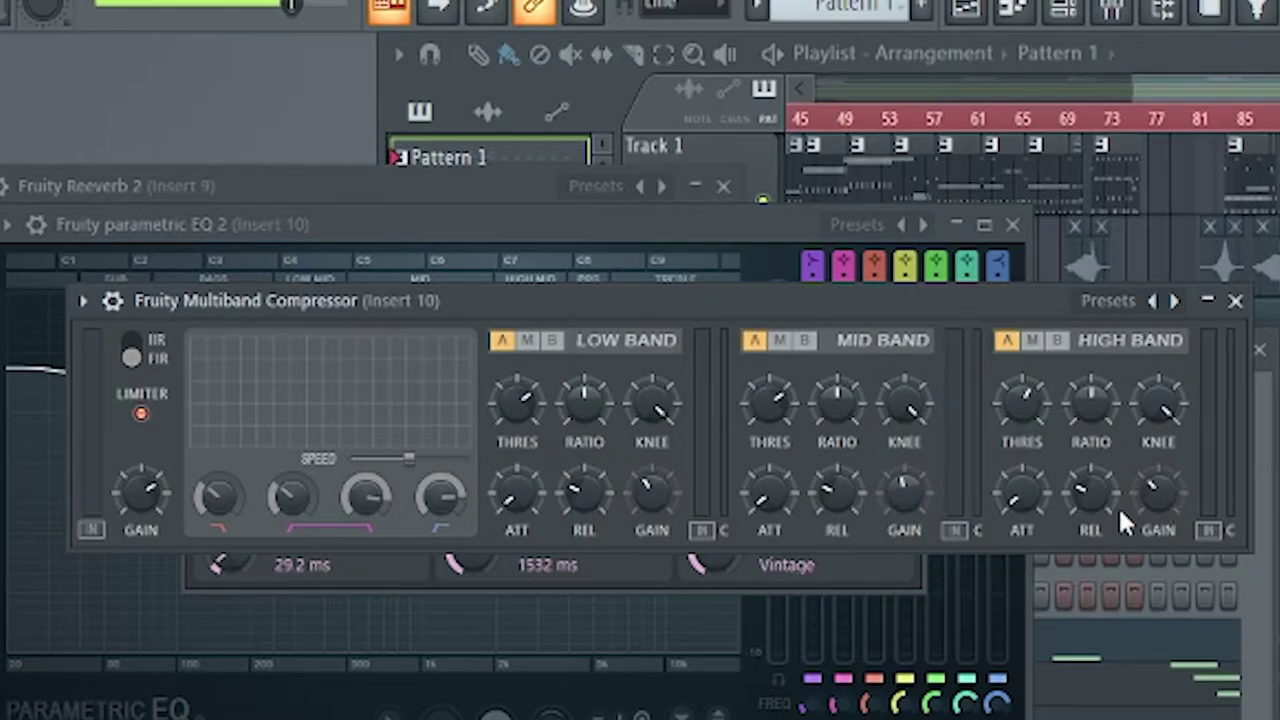
drag(512, 296, 595, 494)
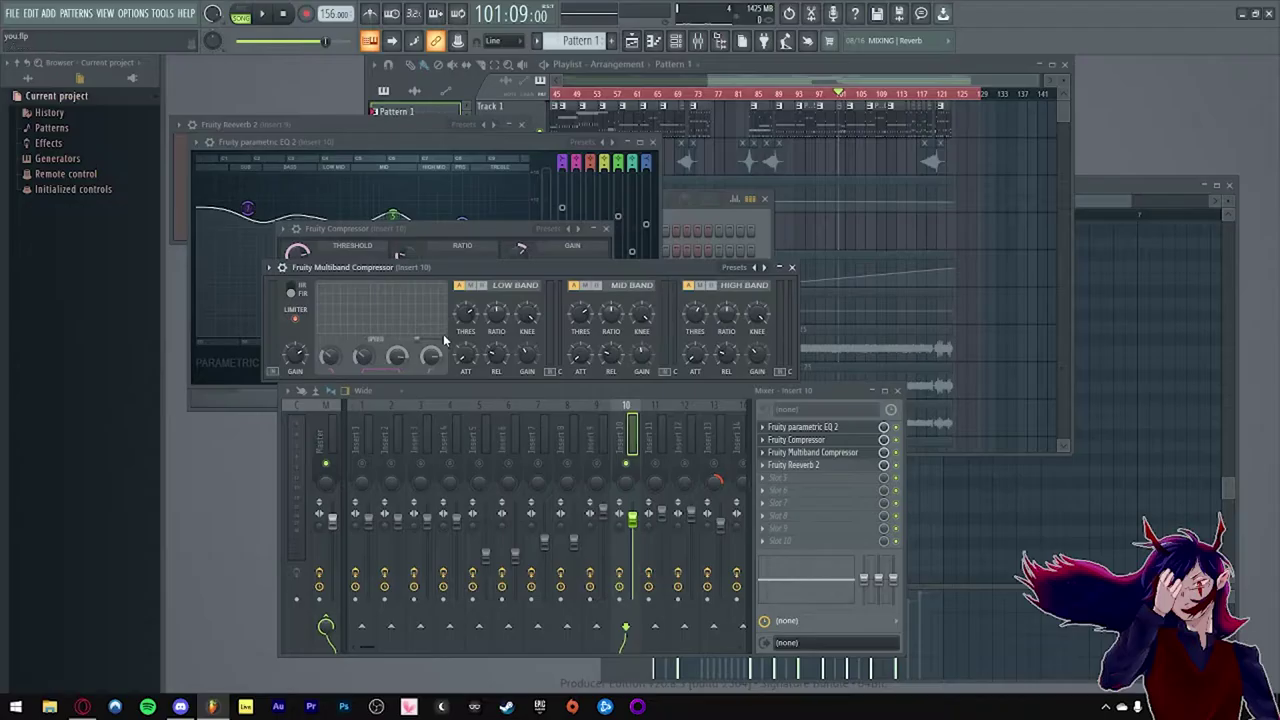
drag(454, 271, 456, 196)
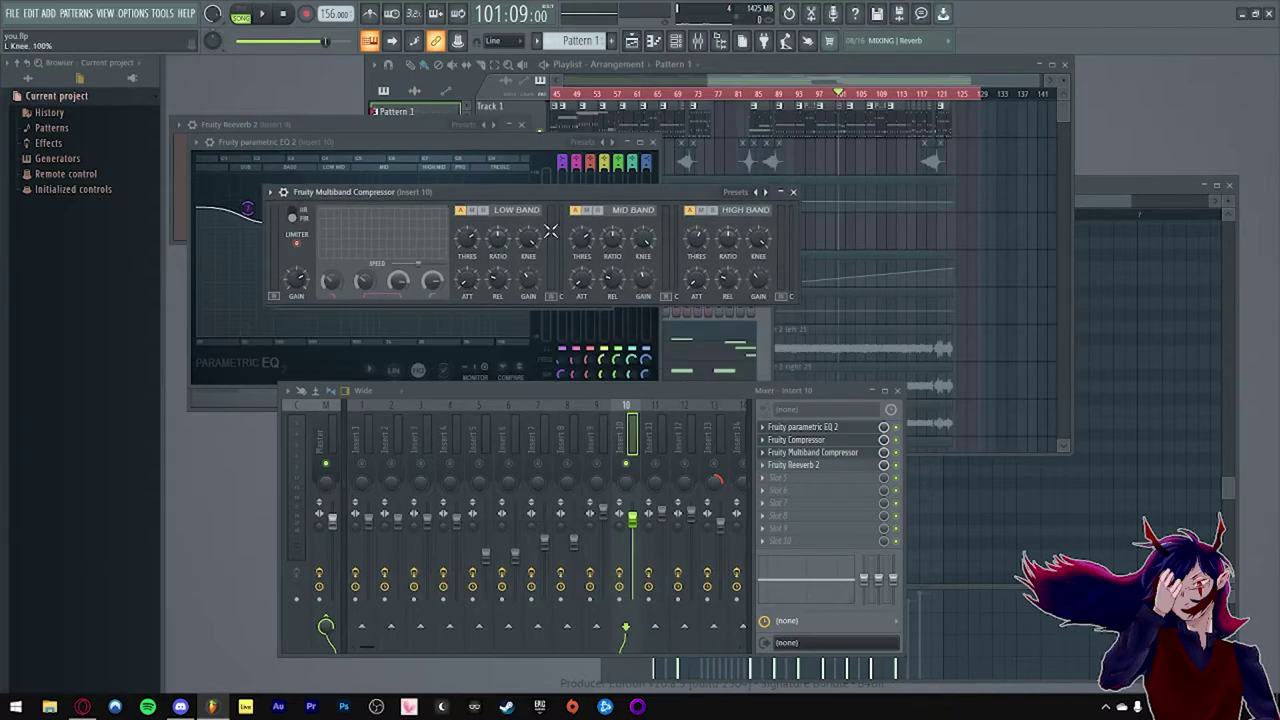
click(794, 192)
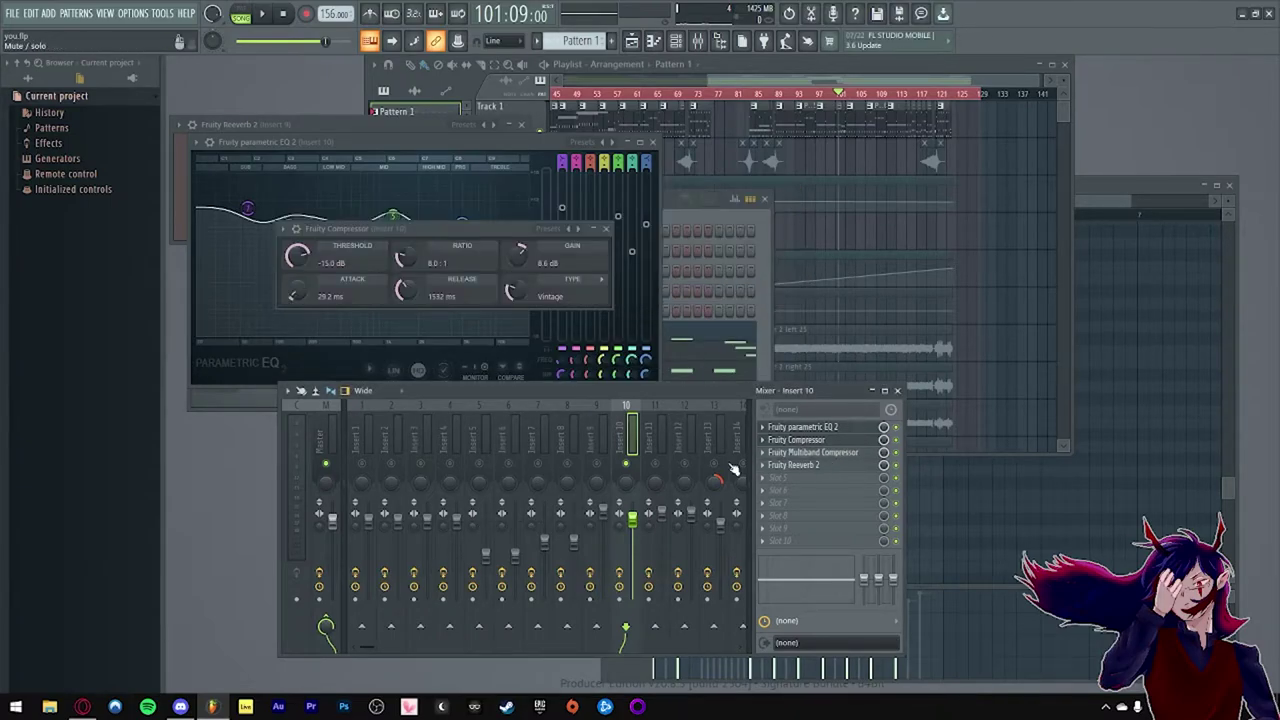
Step: Select and solo Insert 11 to show its effect chain, and listen to it from song position 101:09:00
click(655, 440)
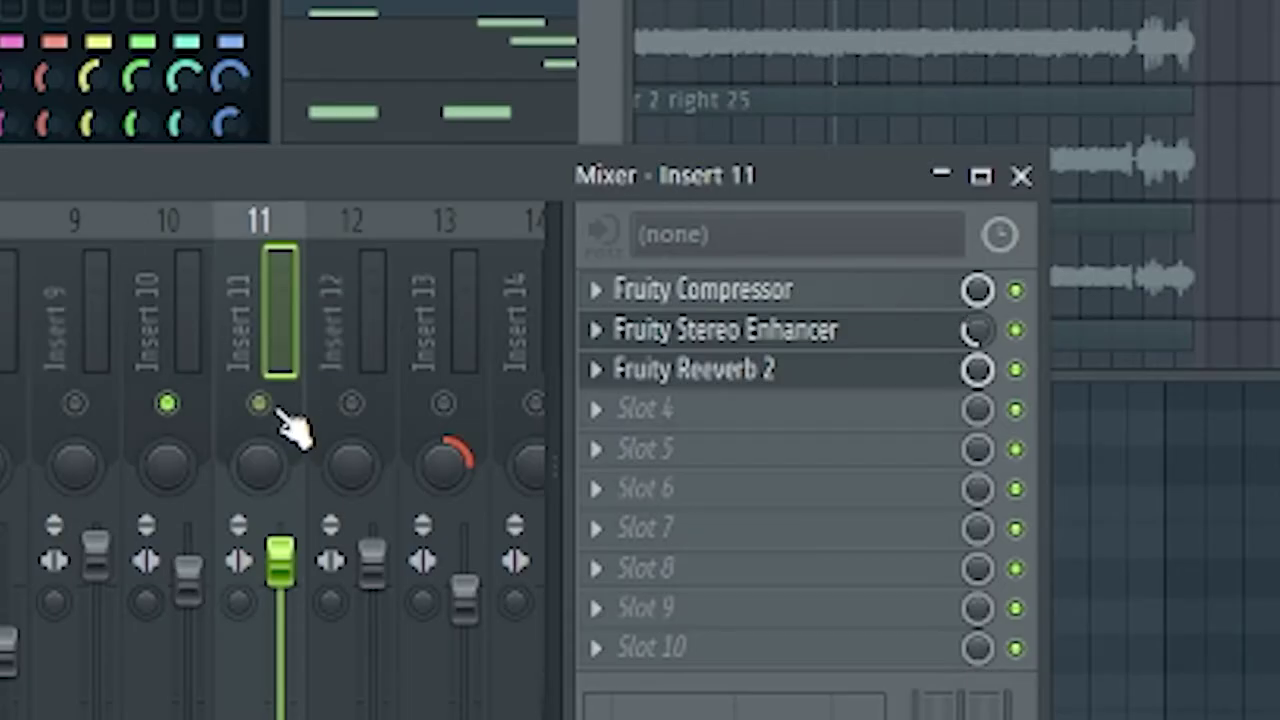
right_click(264, 404)
key(space)
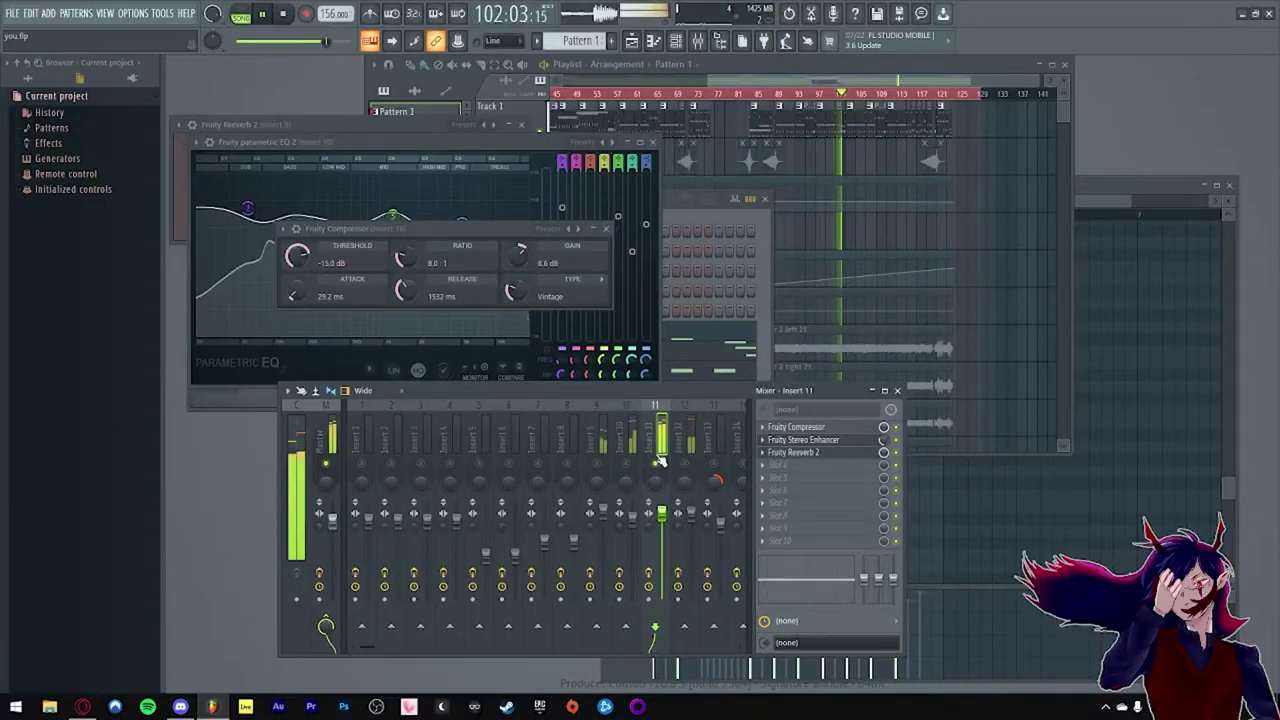
key(space)
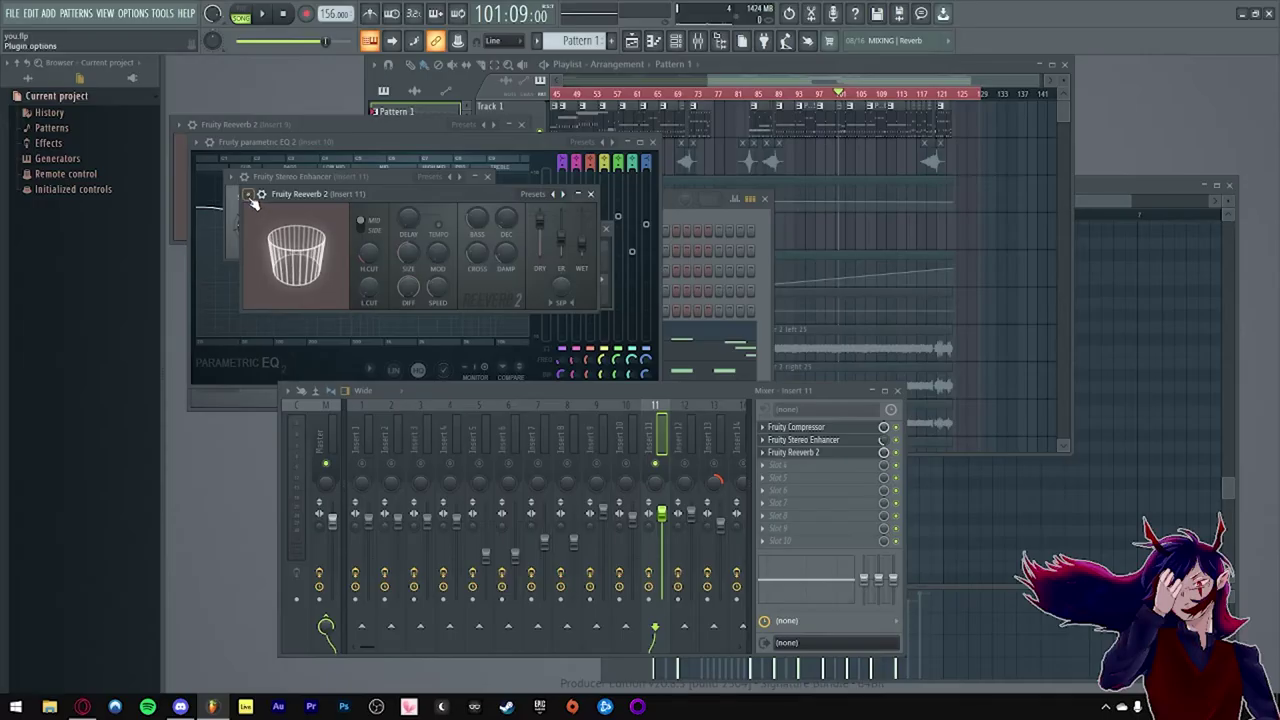
Step: Look through the factory presets of Fruity Reeverb 2 on Insert 11, review its settings and close it
click(250, 193)
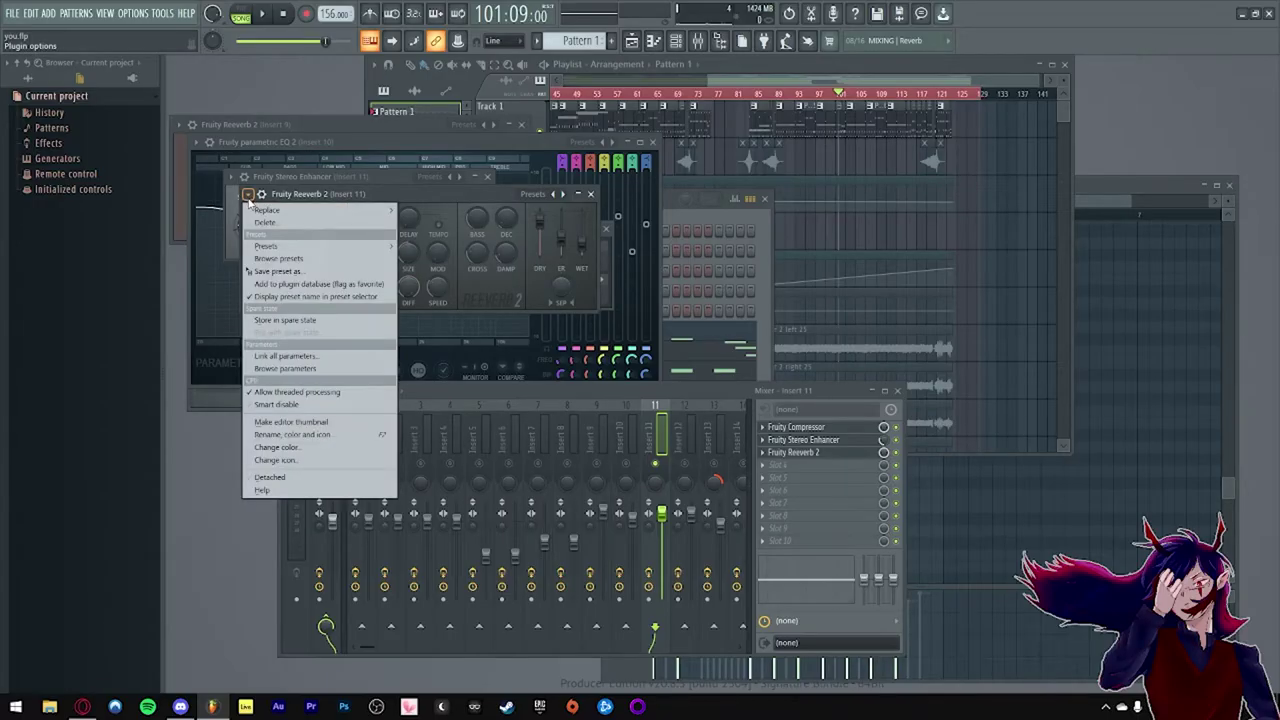
click(477, 204)
click(250, 193)
mouse_move(275, 246)
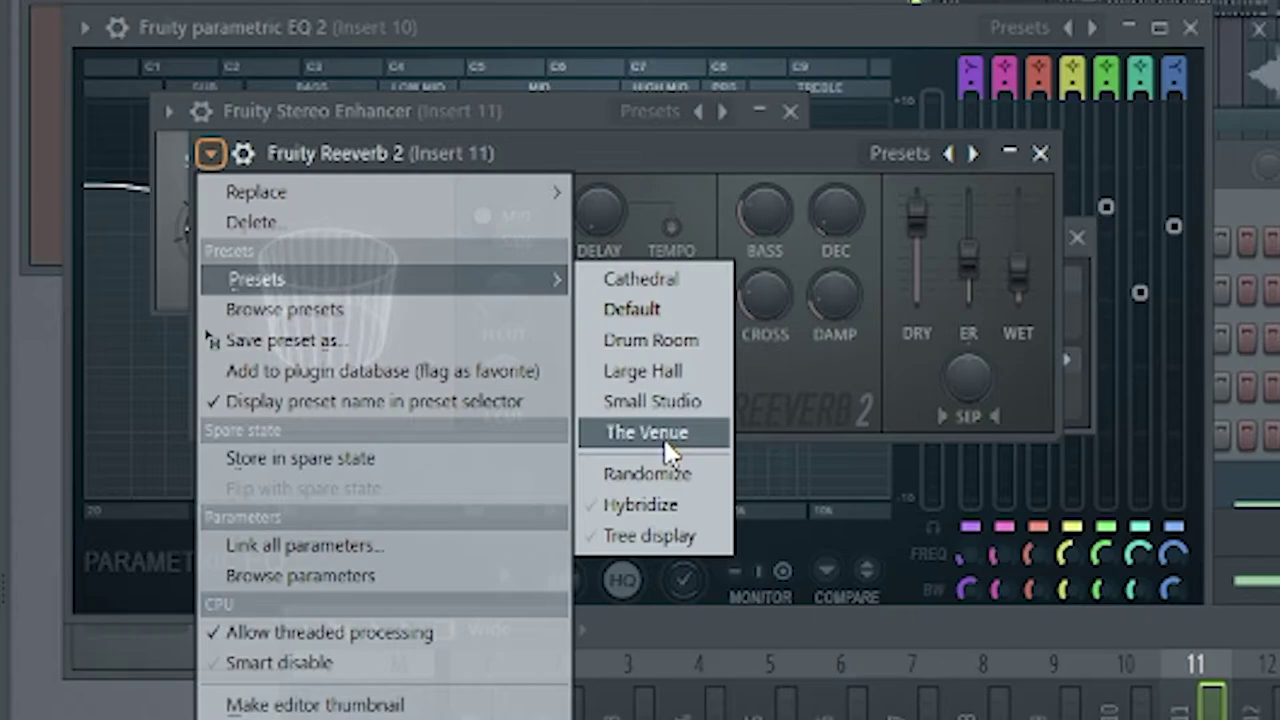
click(764, 158)
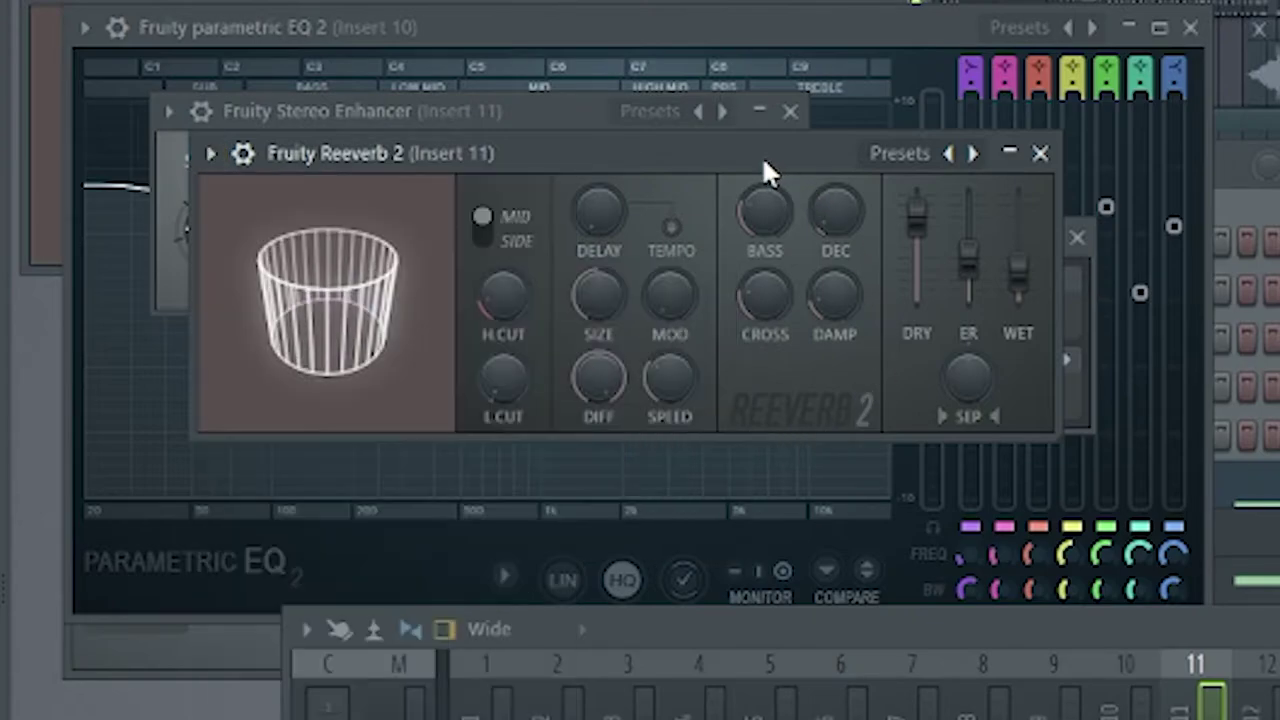
click(1040, 153)
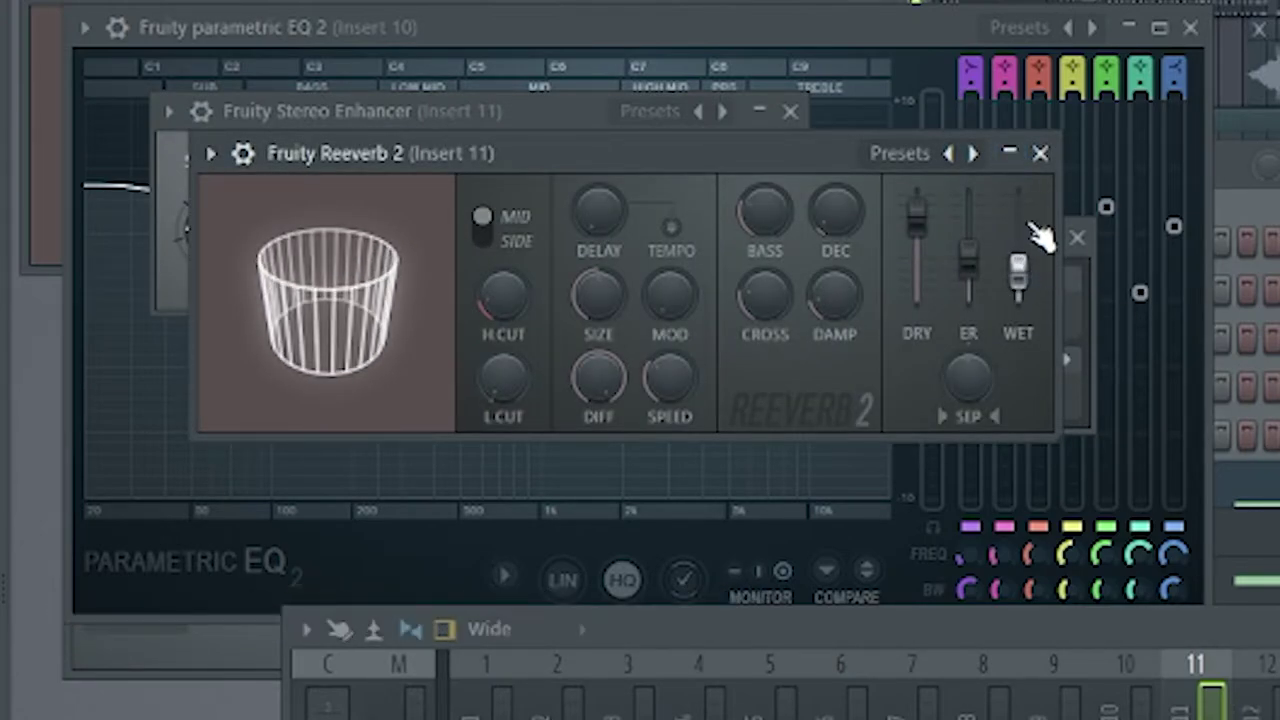
click(1040, 153)
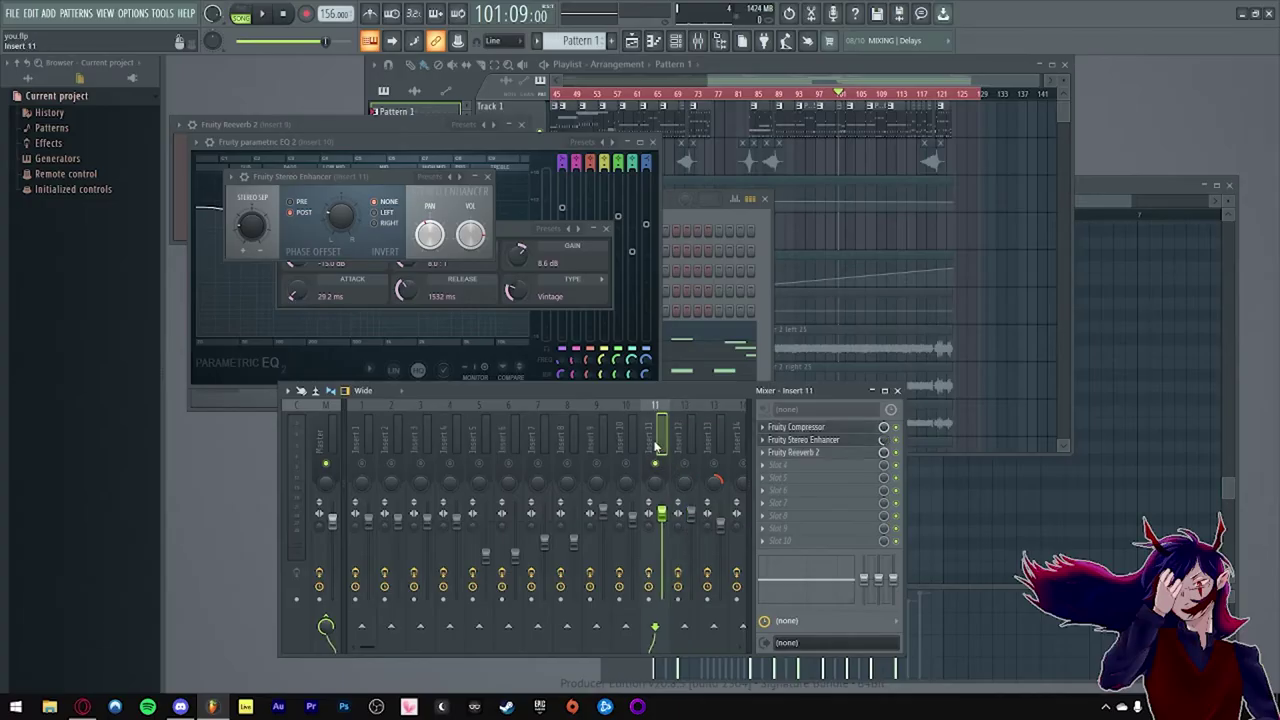
Step: Solo Insert 12, listen to it, review the curve in its Fruity Parametric EQ 2 and close the equalizer
click(688, 440)
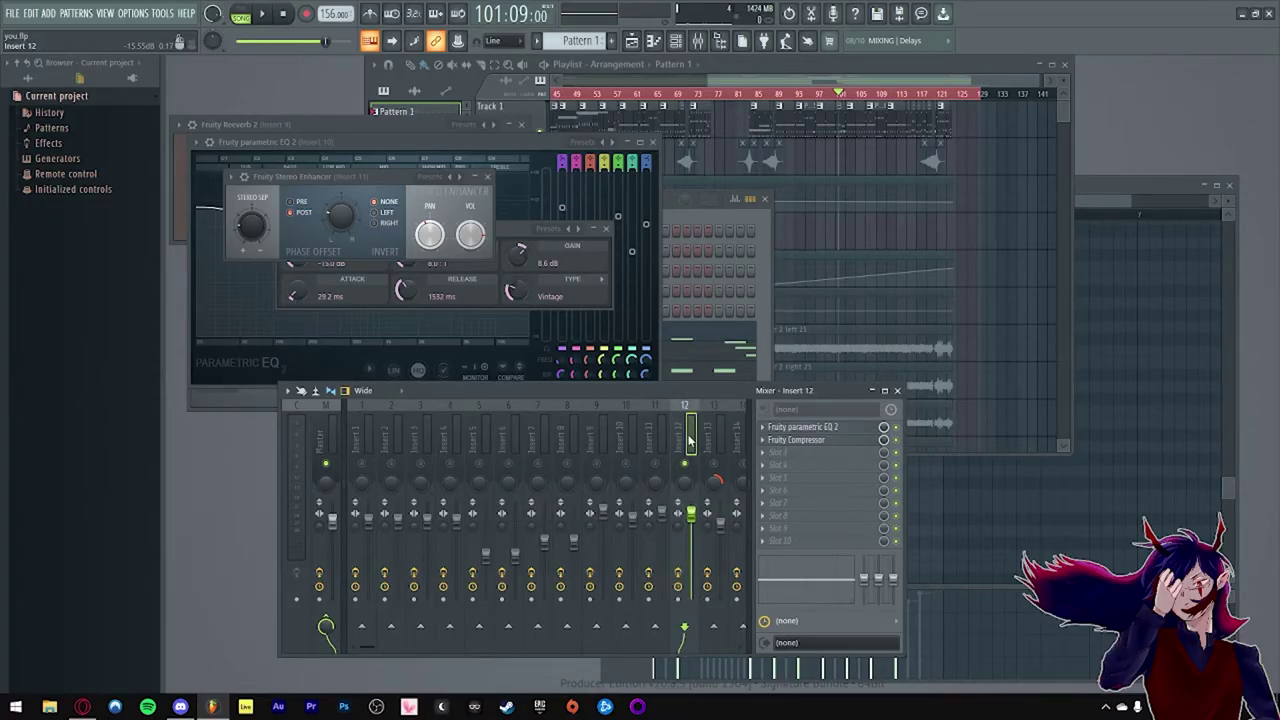
key(space)
click(803, 427)
key(space)
drag(348, 303, 369, 320)
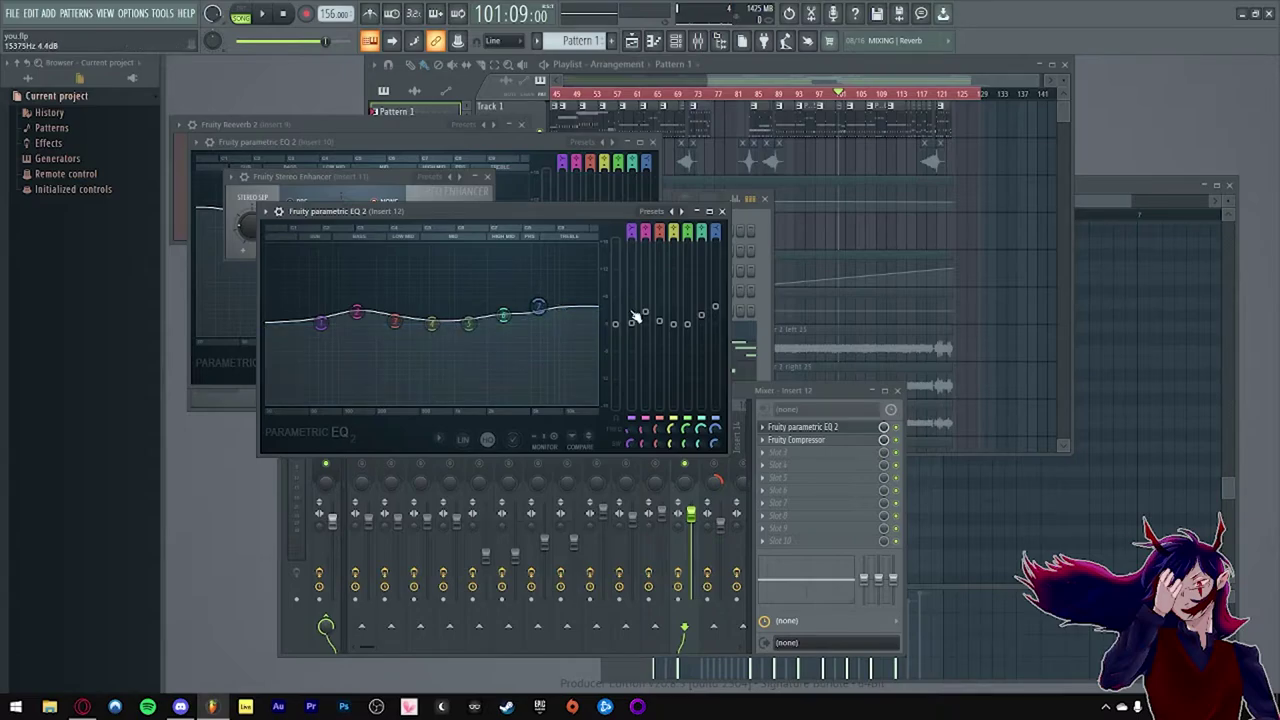
click(722, 212)
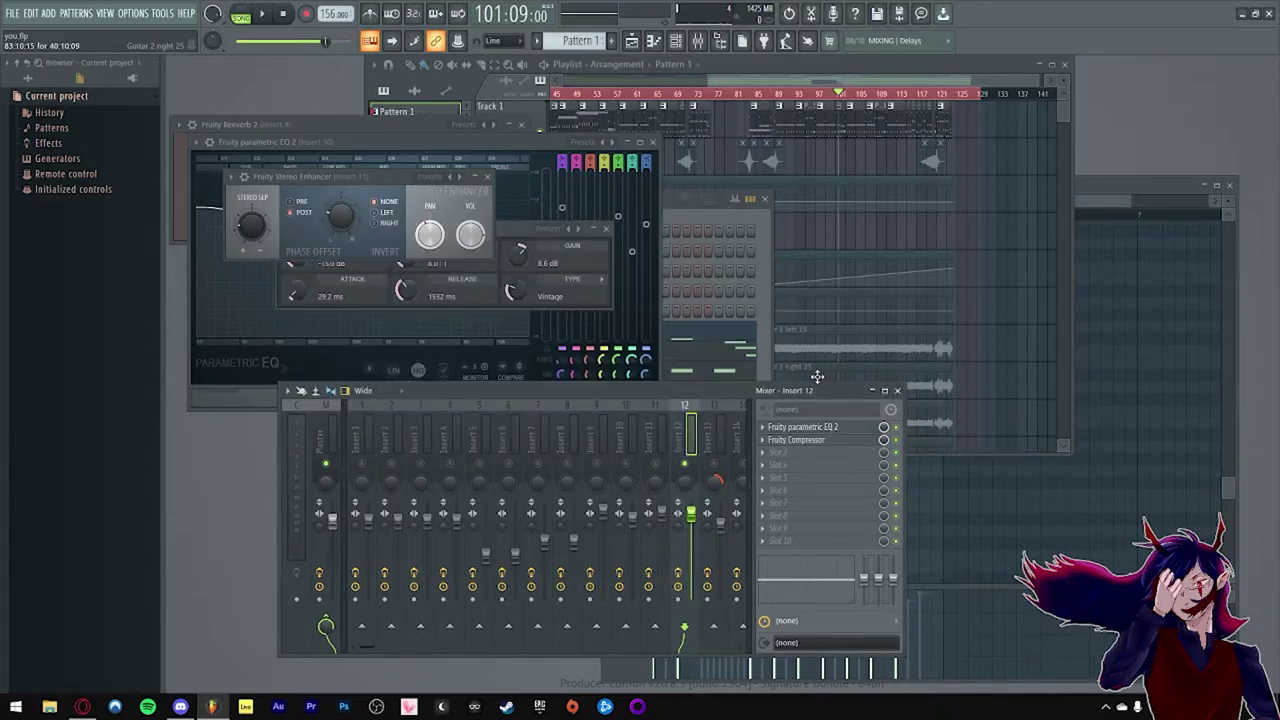
Step: Open Fruity Compressor on Insert 12 to check its settings, keeping Insert 12 selected
click(815, 443)
click(815, 443)
click(815, 443)
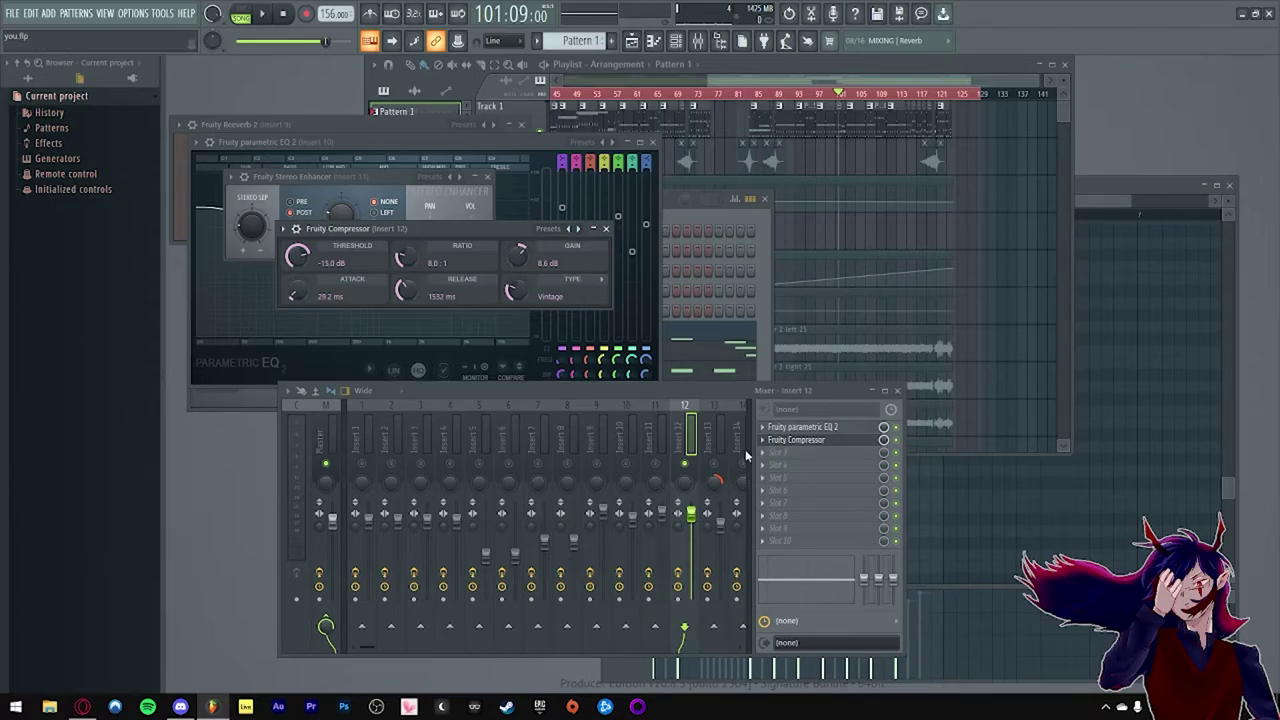
click(689, 449)
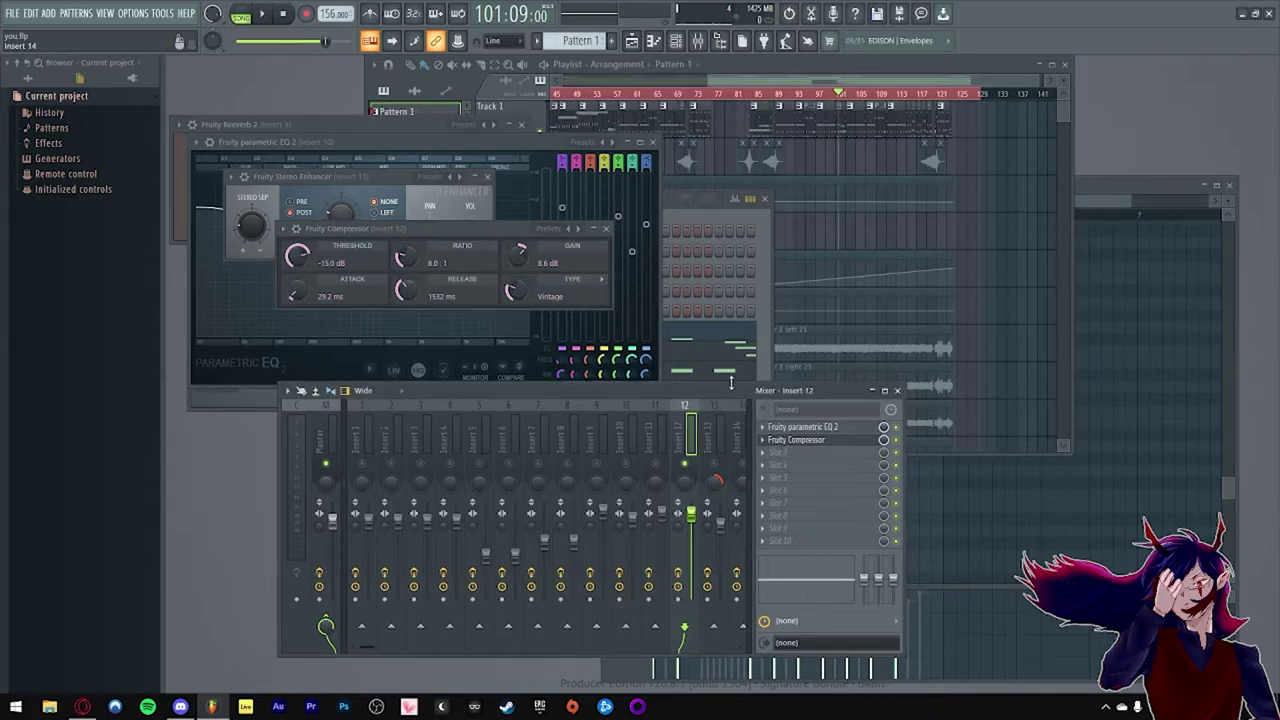
Step: Unmute Inserts 9 to 11 in the mixer and Tracks 7 to 10, holding the Guitar 2 and Guitar 3 clips, in the playlist
drag(660, 470, 605, 467)
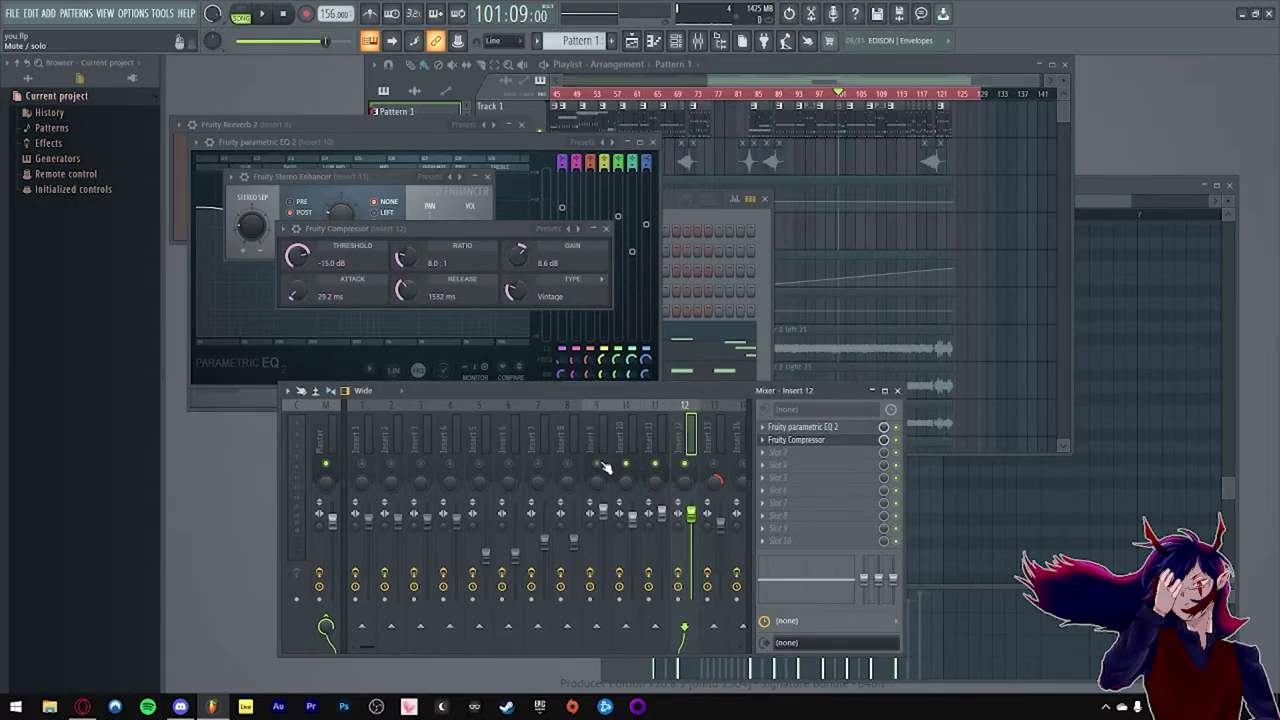
click(596, 464)
drag(722, 82, 574, 99)
scroll(595, 225, down, 2)
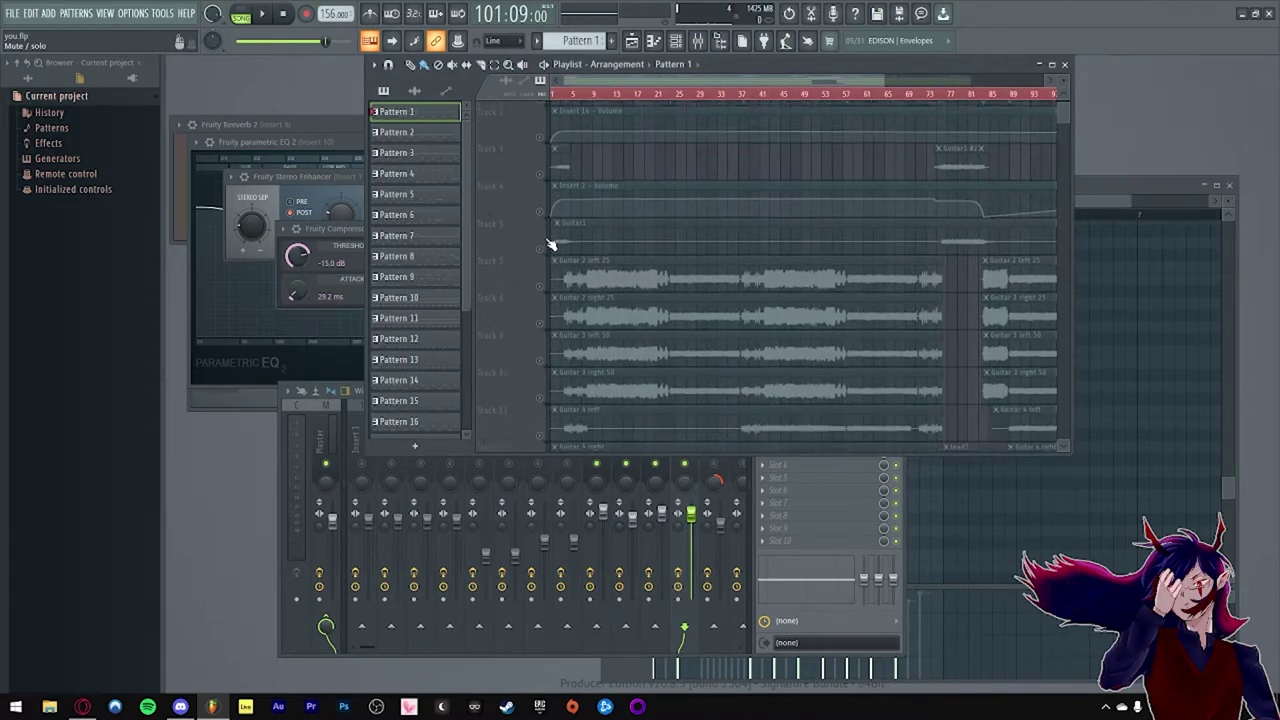
click(541, 245)
scroll(545, 252, down, 1)
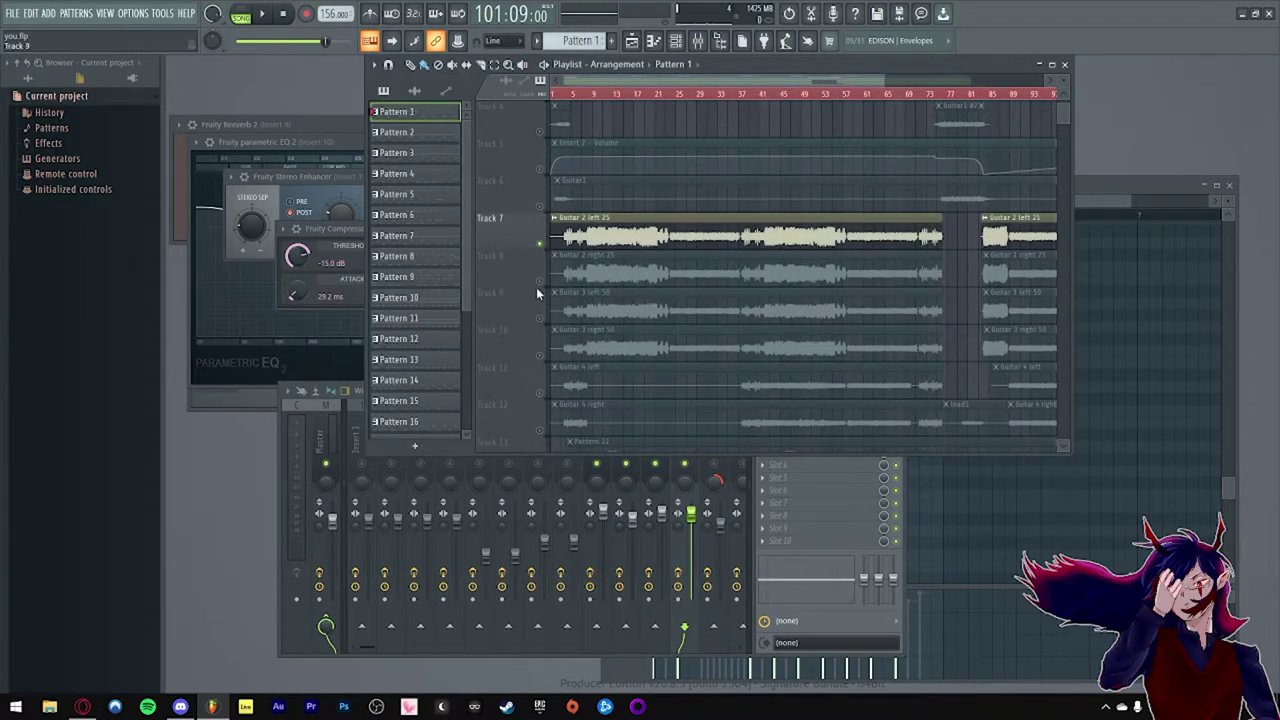
click(540, 281)
click(540, 318)
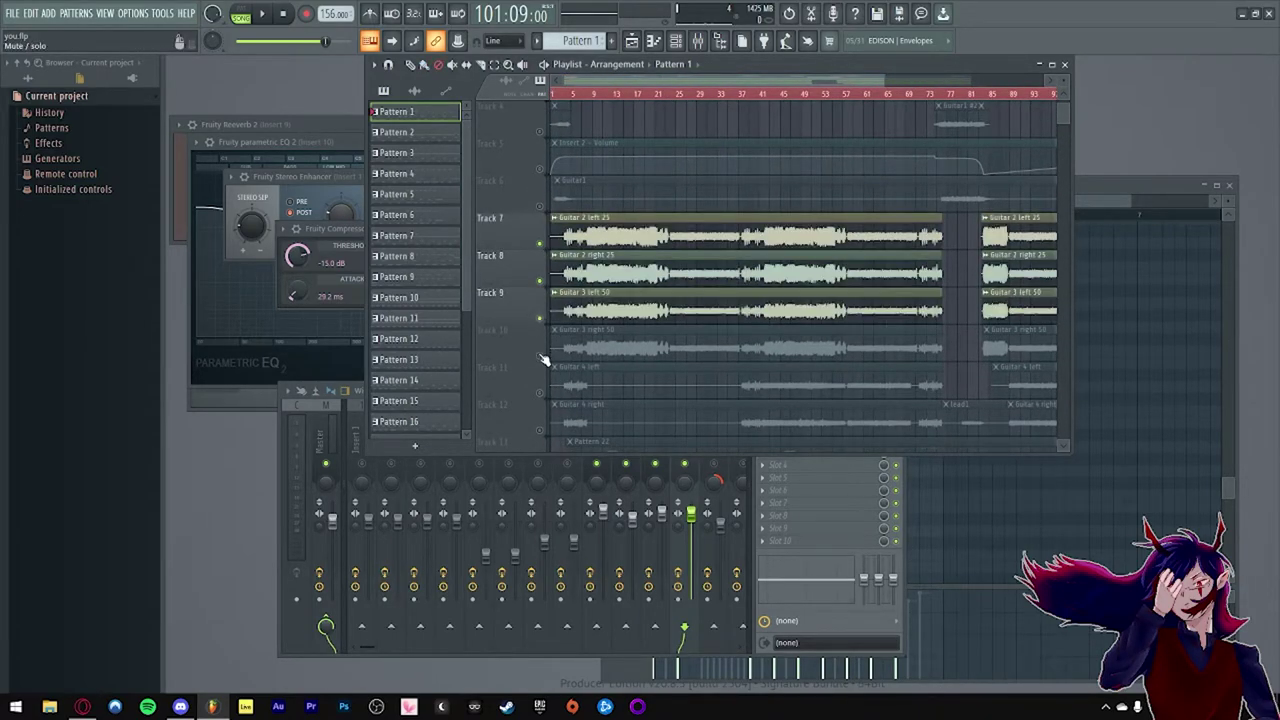
click(540, 355)
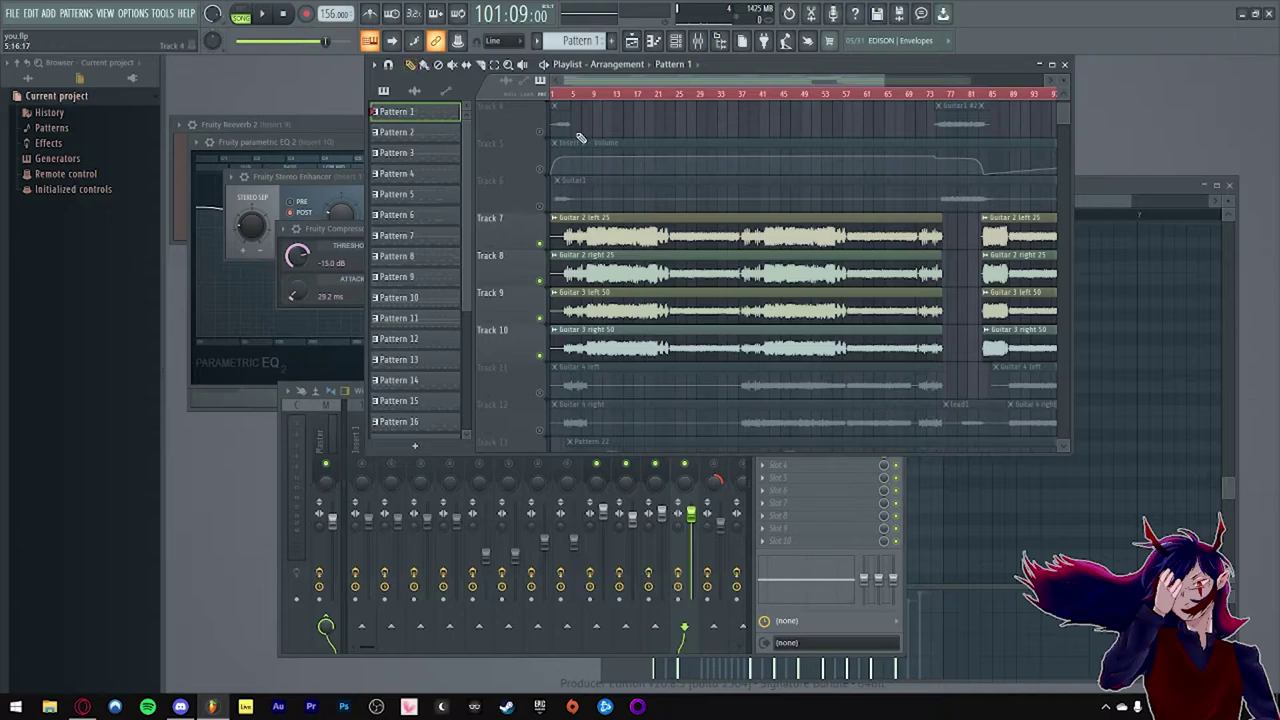
Step: Set the song position to 4:01:00 and unmute Tracks 11 and 12 with the Guitar 4 left and right clips
scroll(568, 87, up, 4)
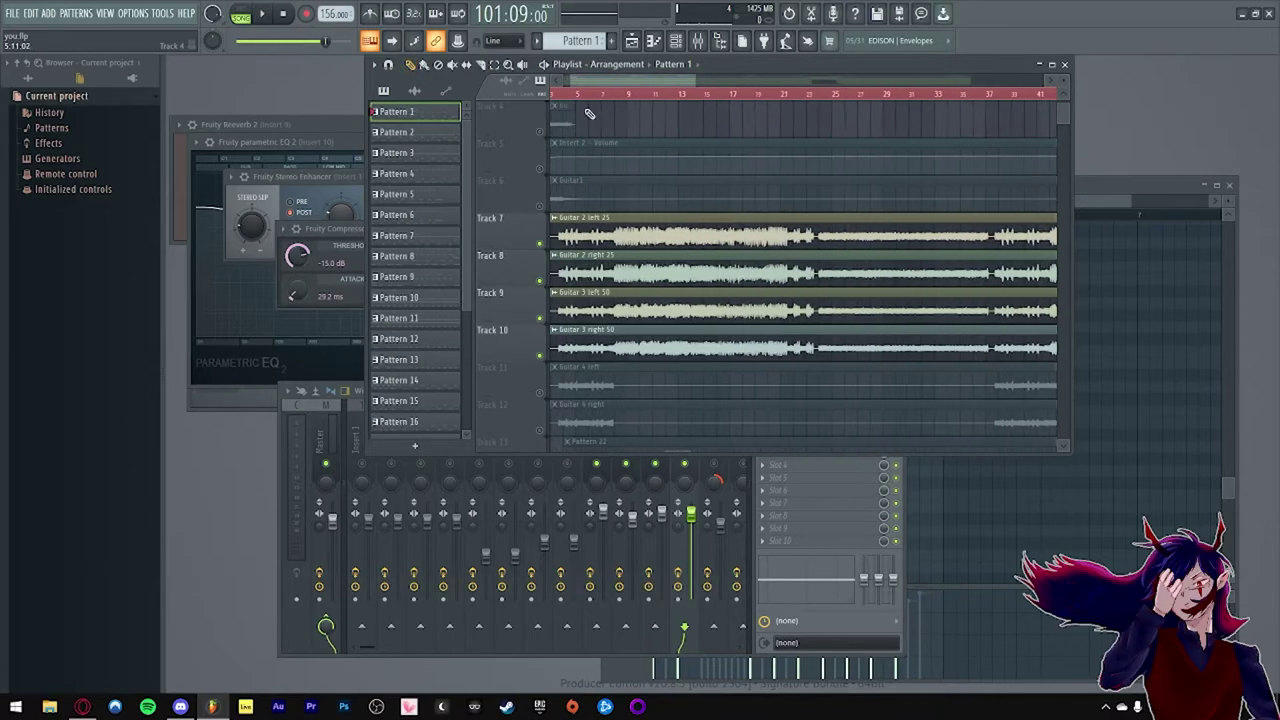
scroll(570, 88, up, 2)
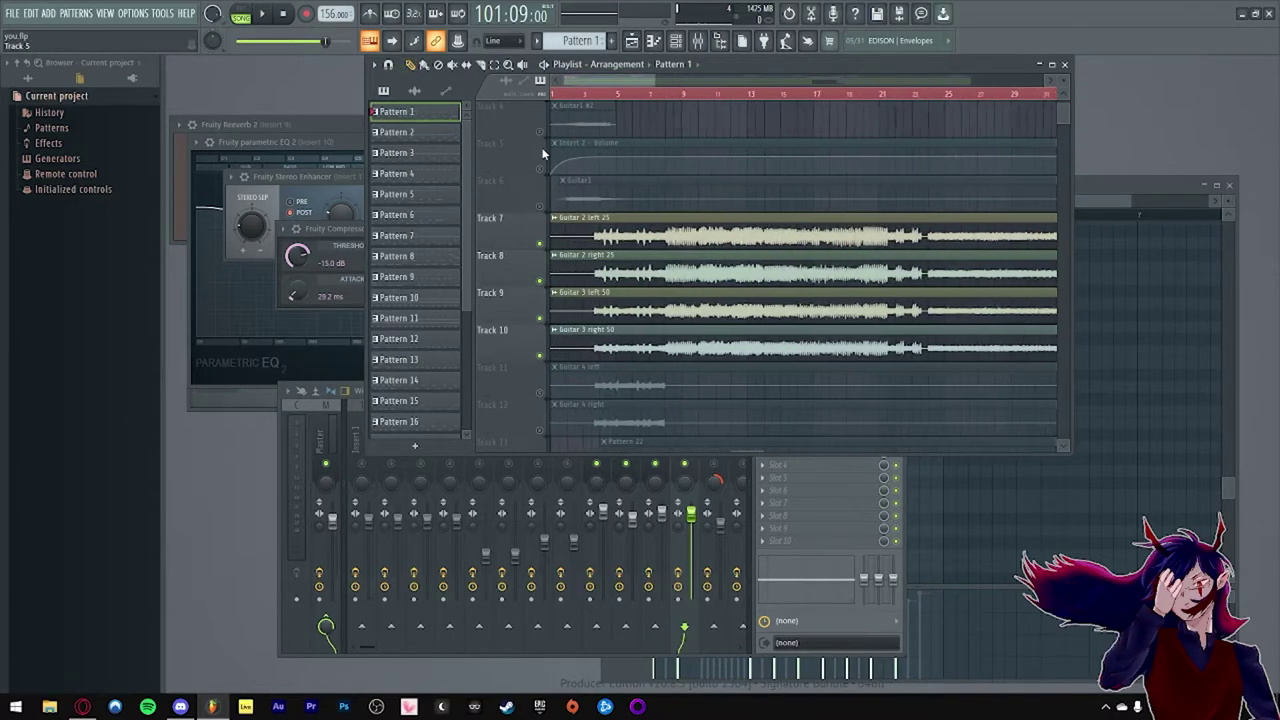
click(596, 96)
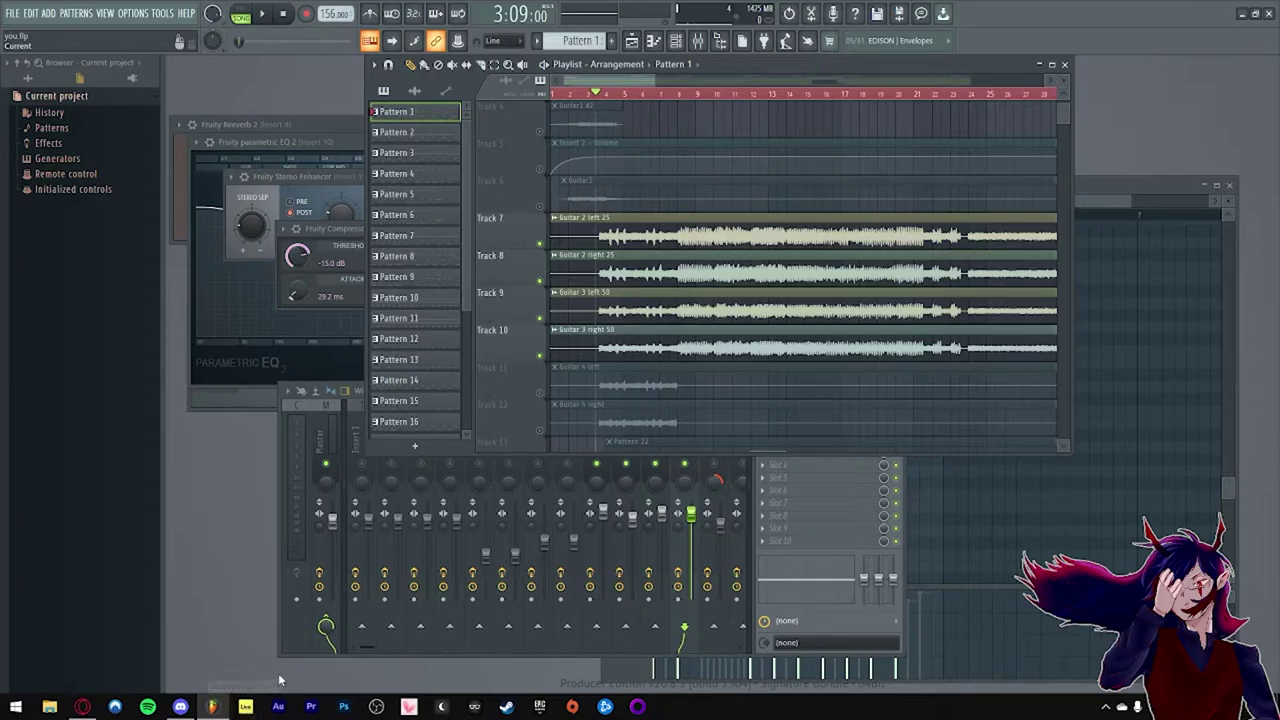
click(605, 103)
scroll(560, 250, down, 3)
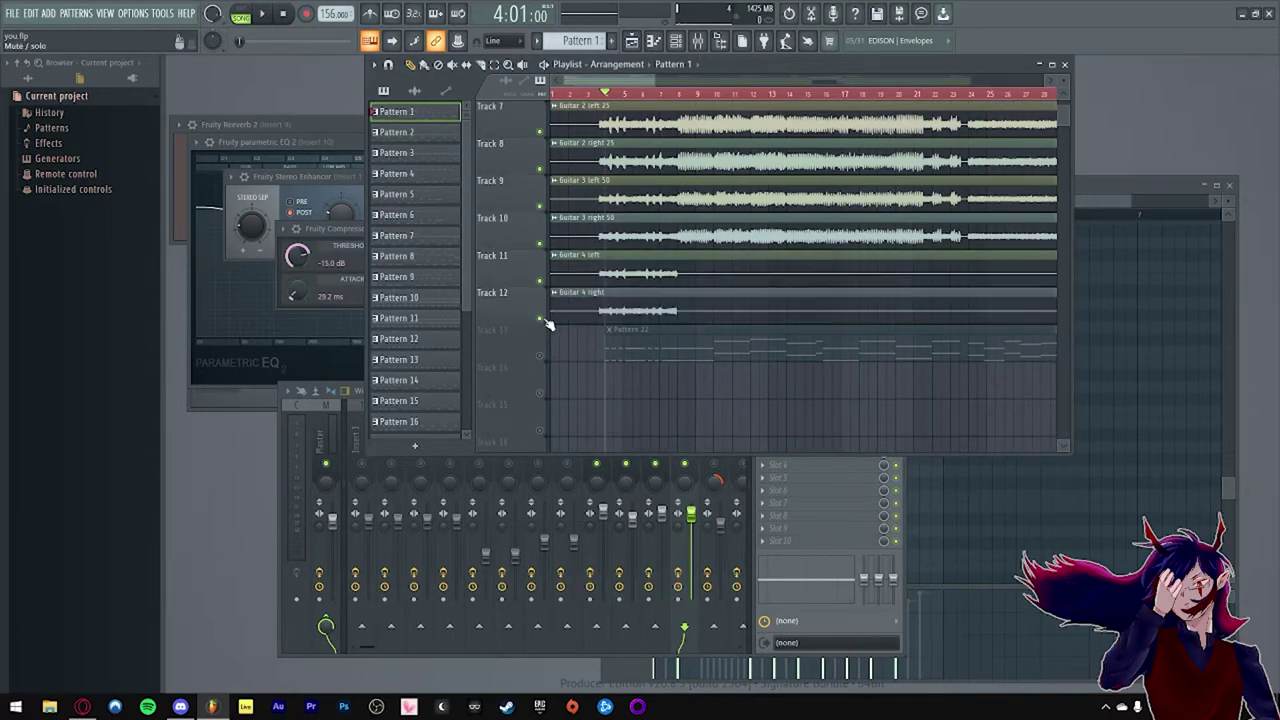
Step: Isolate the Guitar 2 left 25 and Guitar 2 right 25 clips by soloing Track 7 and unmuting only Track 8 alongside it
scroll(570, 300, up, 5)
ctrl+scroll(588, 276, down, 3)
scroll(593, 272, down, 2)
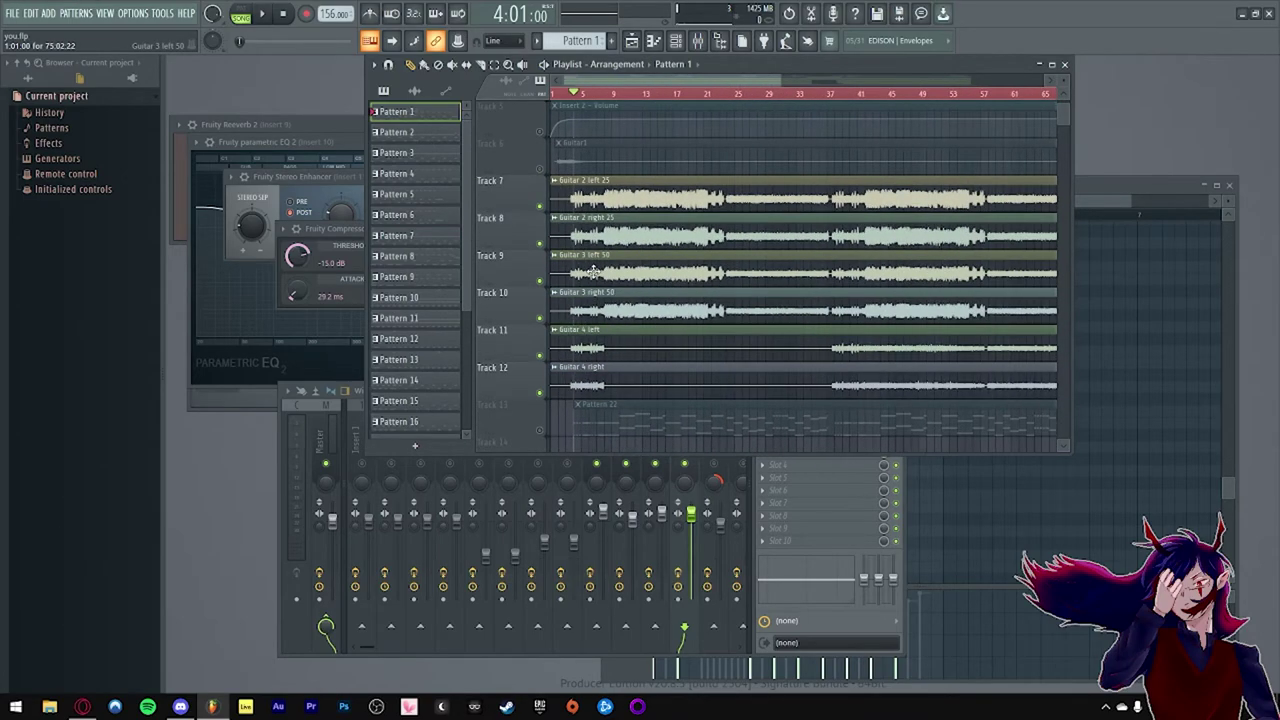
ctrl+scroll(600, 230, up, 3)
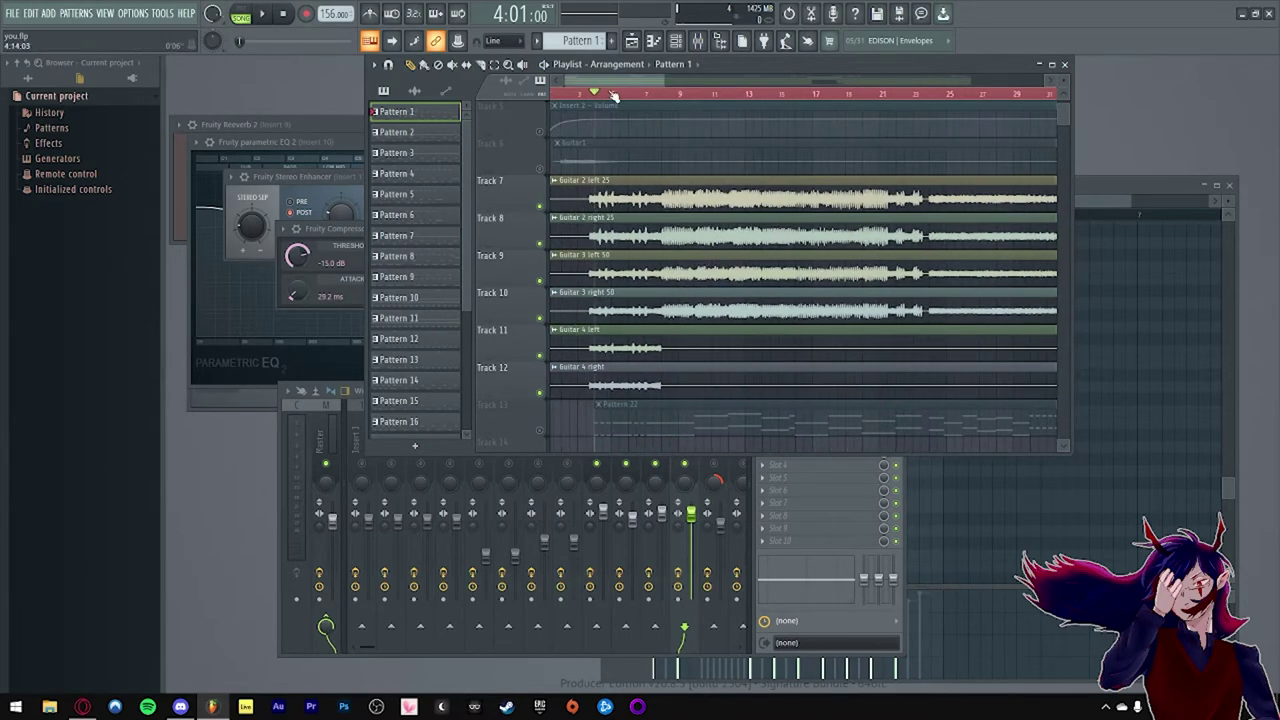
ctrl+scroll(615, 172, down, 6)
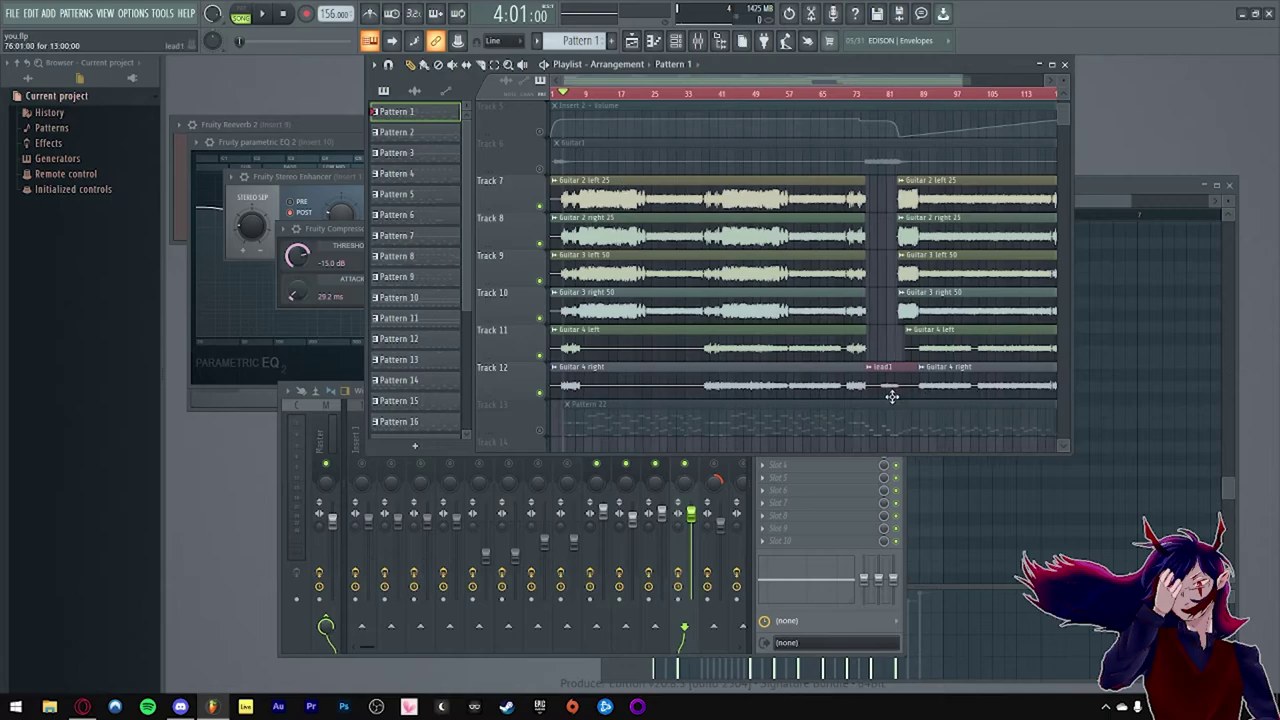
ctrl+scroll(640, 150, up, 5)
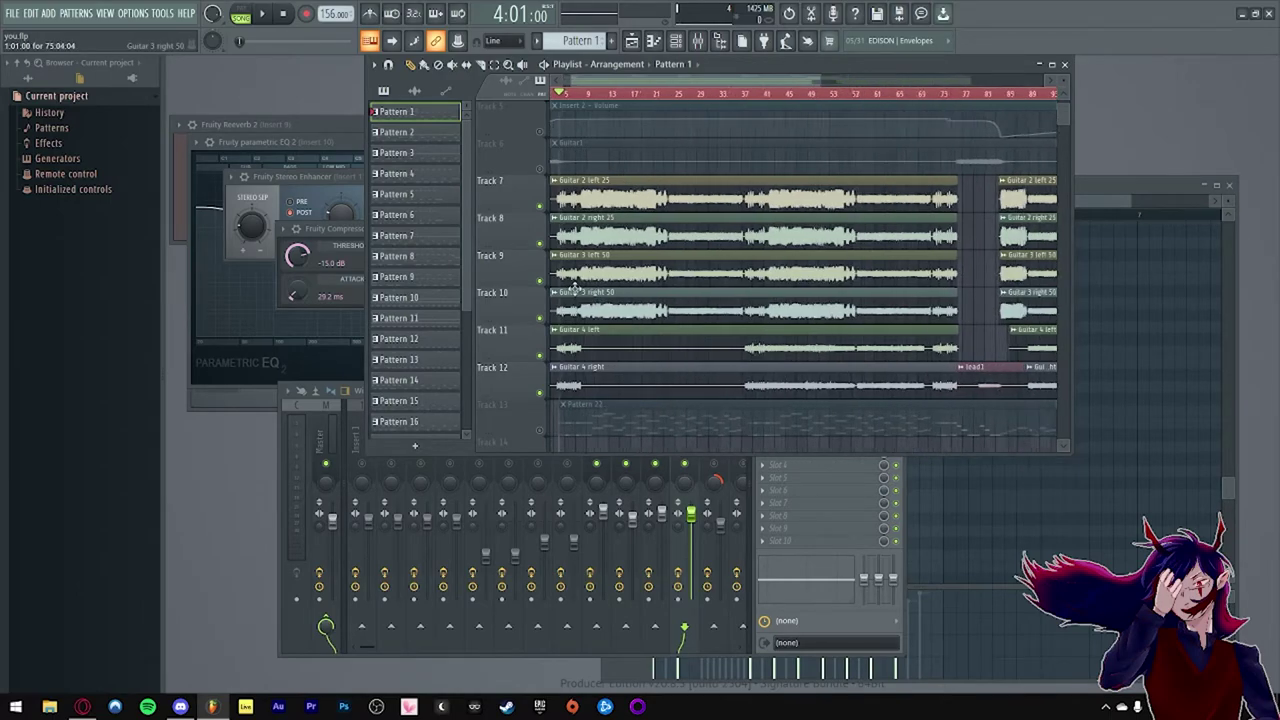
right_click(539, 206)
ctrl+scroll(602, 196, up, 2)
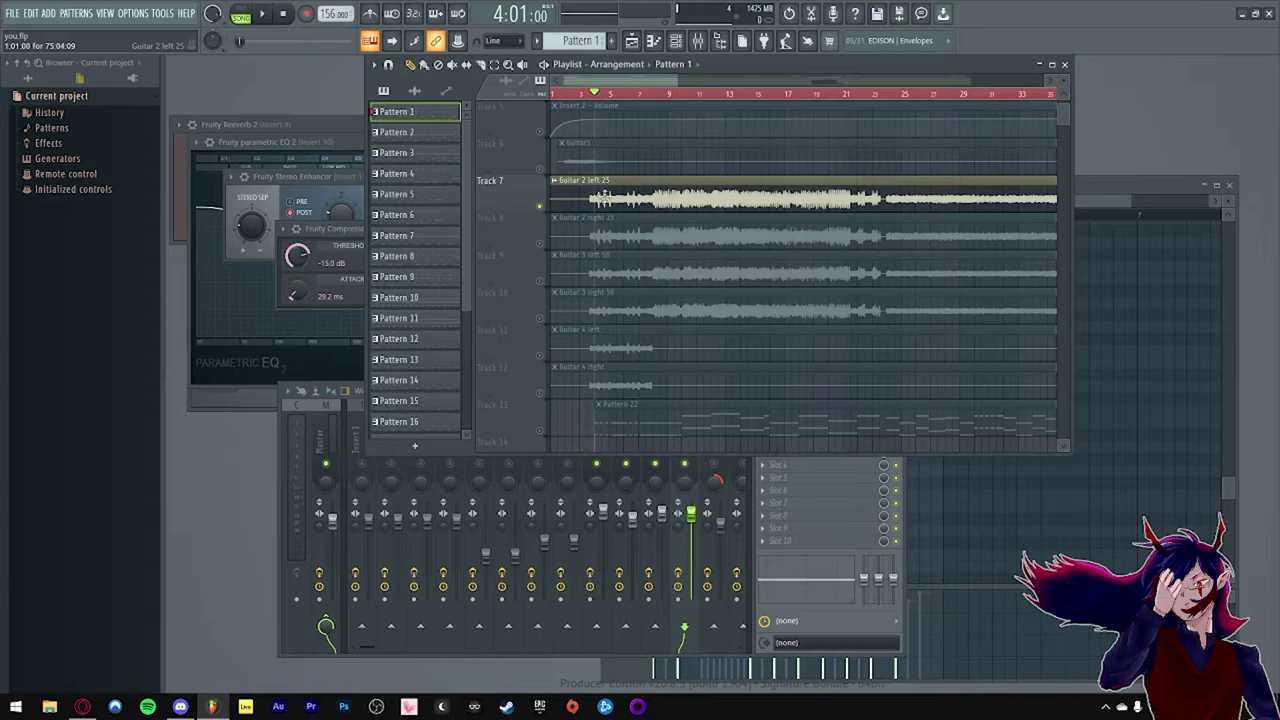
click(539, 243)
click(539, 280)
click(540, 356)
drag(540, 356, 541, 281)
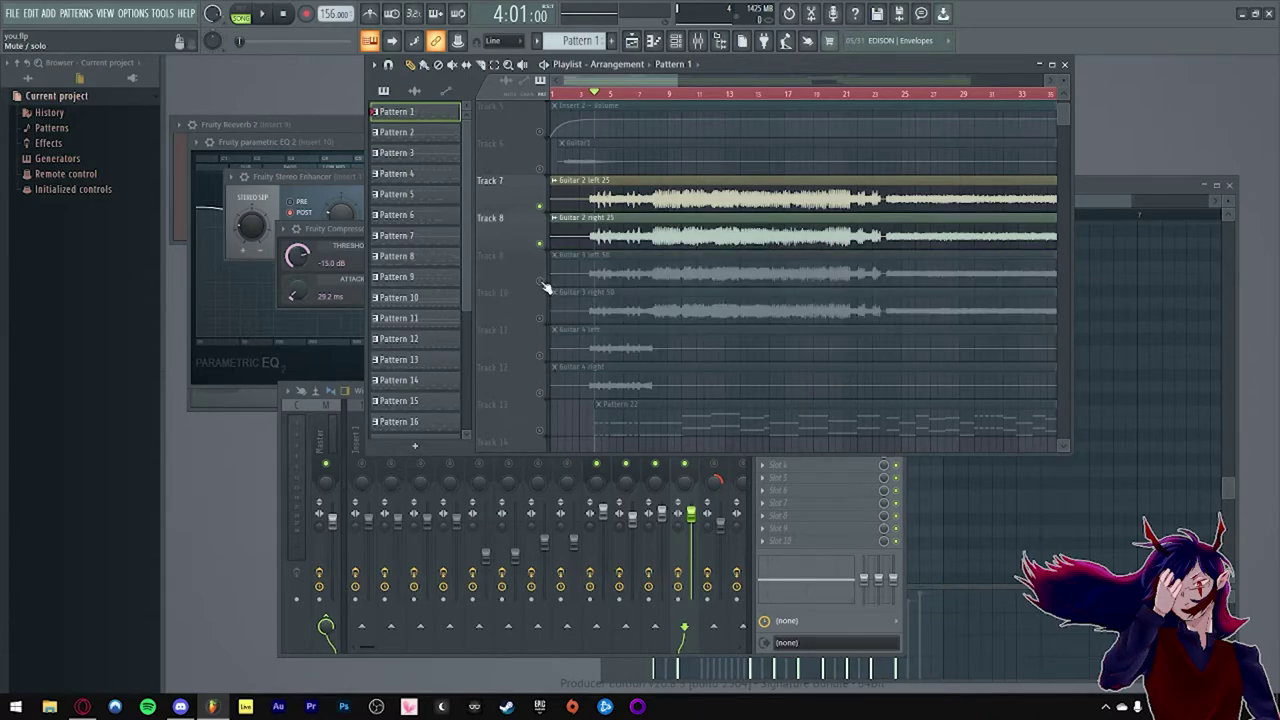
Step: Mute Track 8 so Track 7 is isolated, and select the Guitar 2 left 25 clip
click(540, 244)
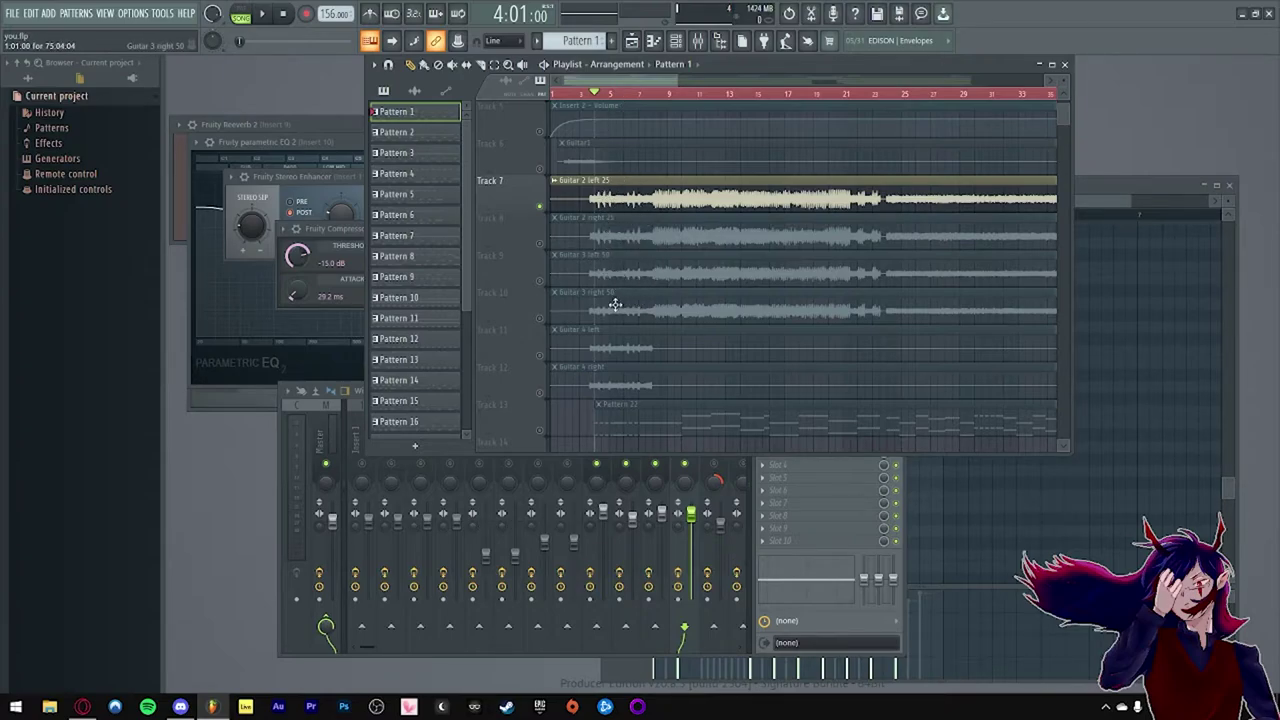
click(621, 198)
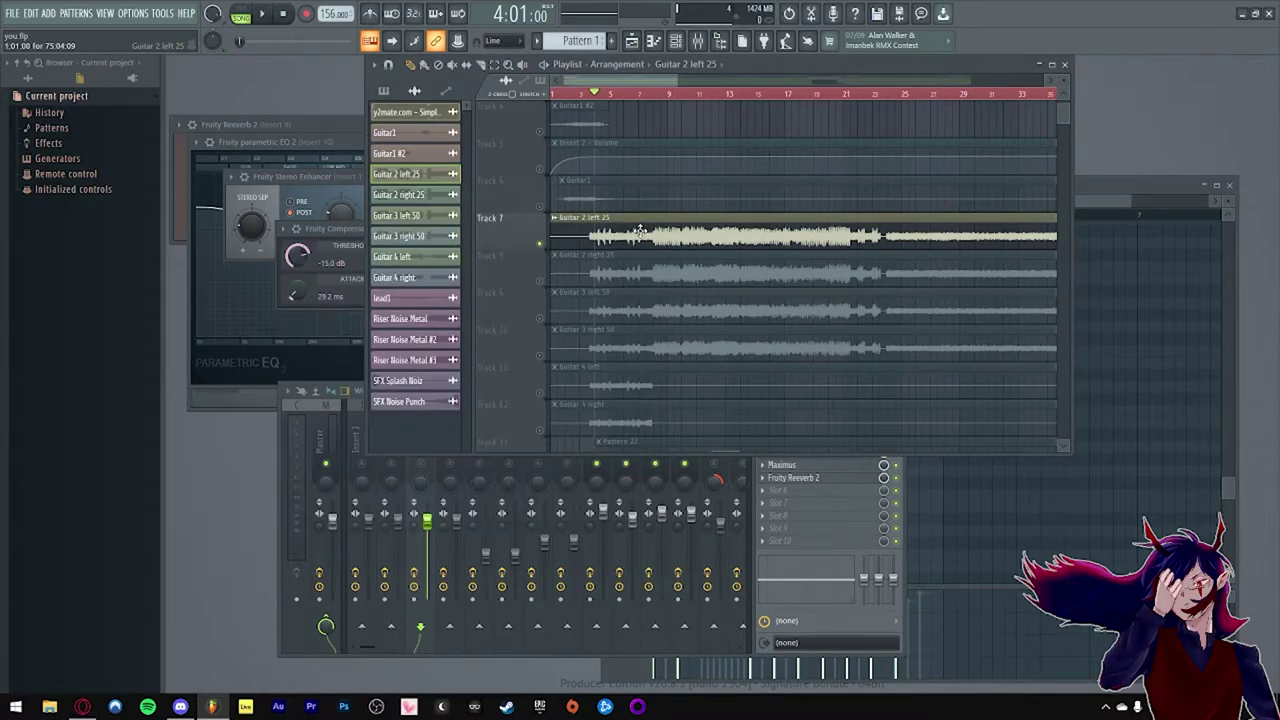
Step: Unmute Track 8 and check the channel settings of the Guitar 2 right 25 clip
click(580, 271)
click(539, 281)
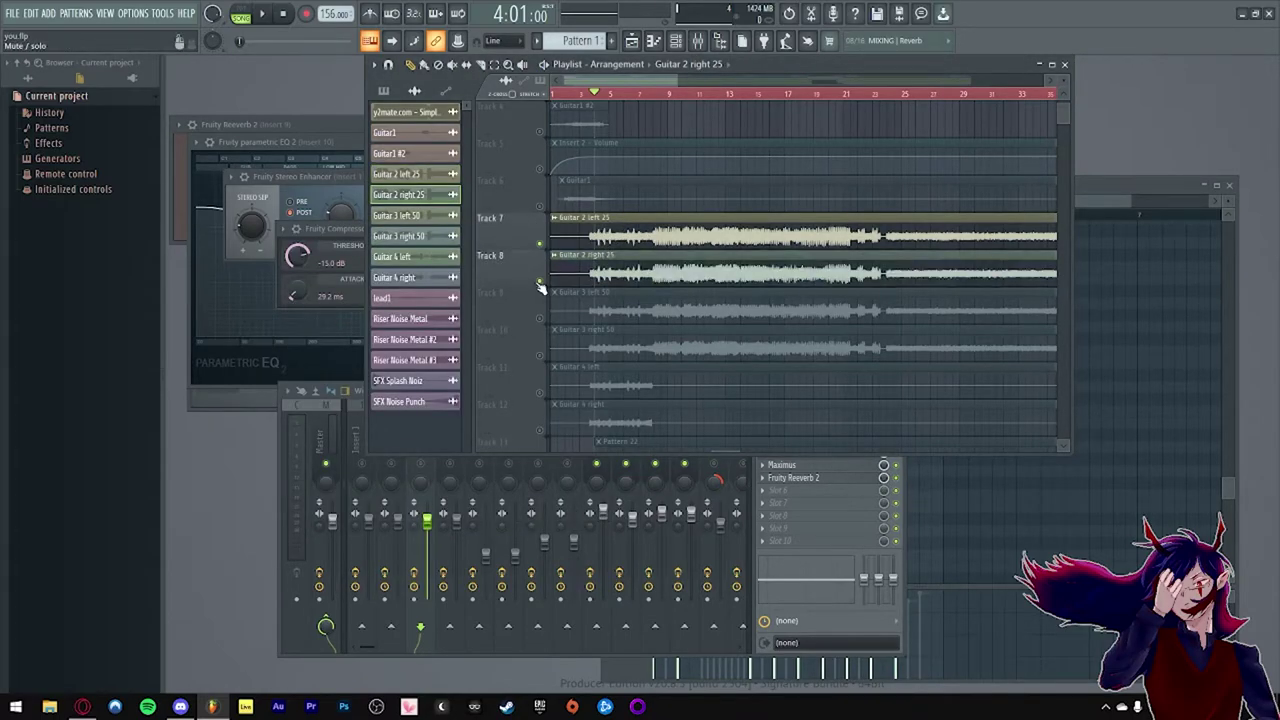
double_click(625, 266)
click(661, 248)
scroll(700, 280, down, 1)
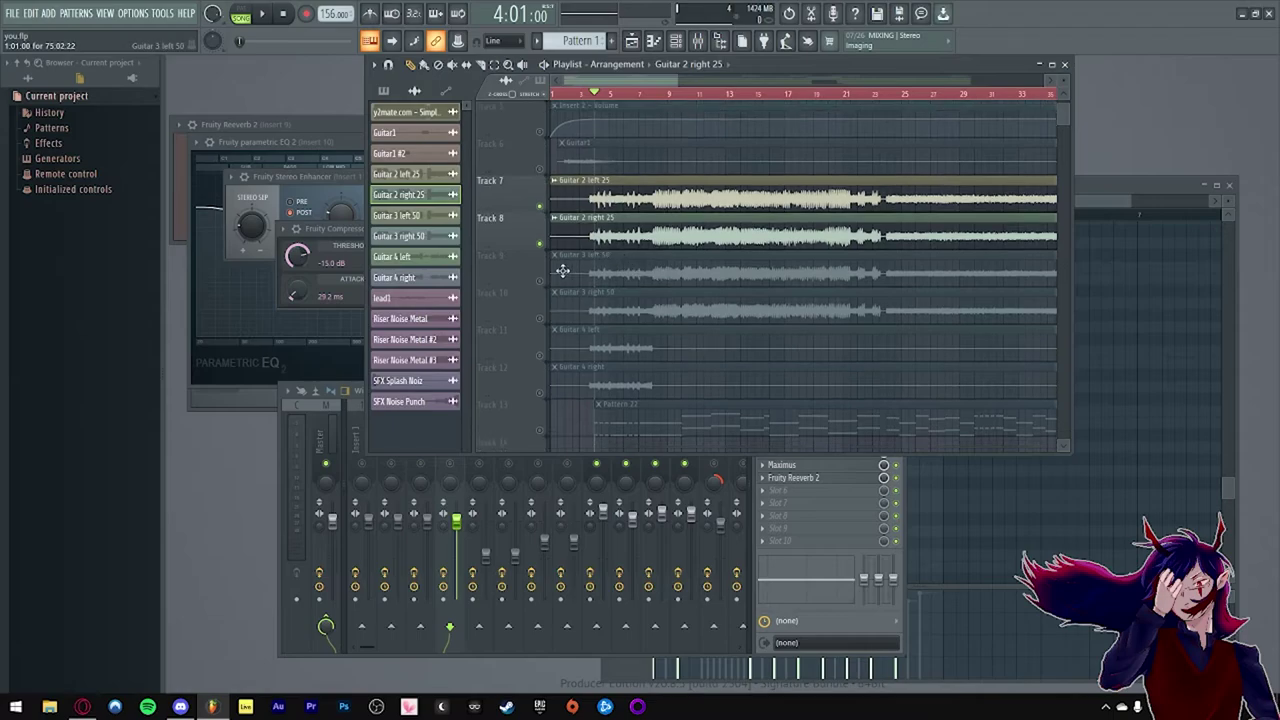
Step: Check the channel settings of the Guitar 3 left 50 and Guitar 3 right 50 clips, with Track 9 unmuted
double_click(631, 273)
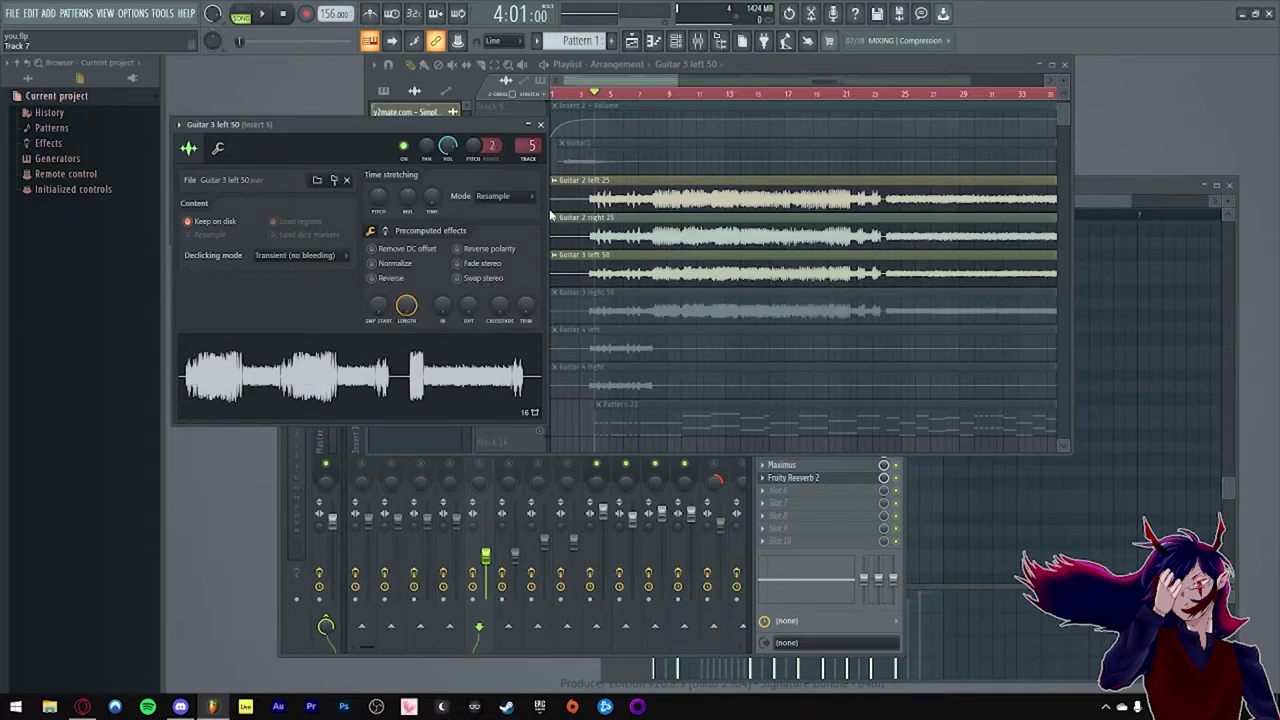
key(Escape)
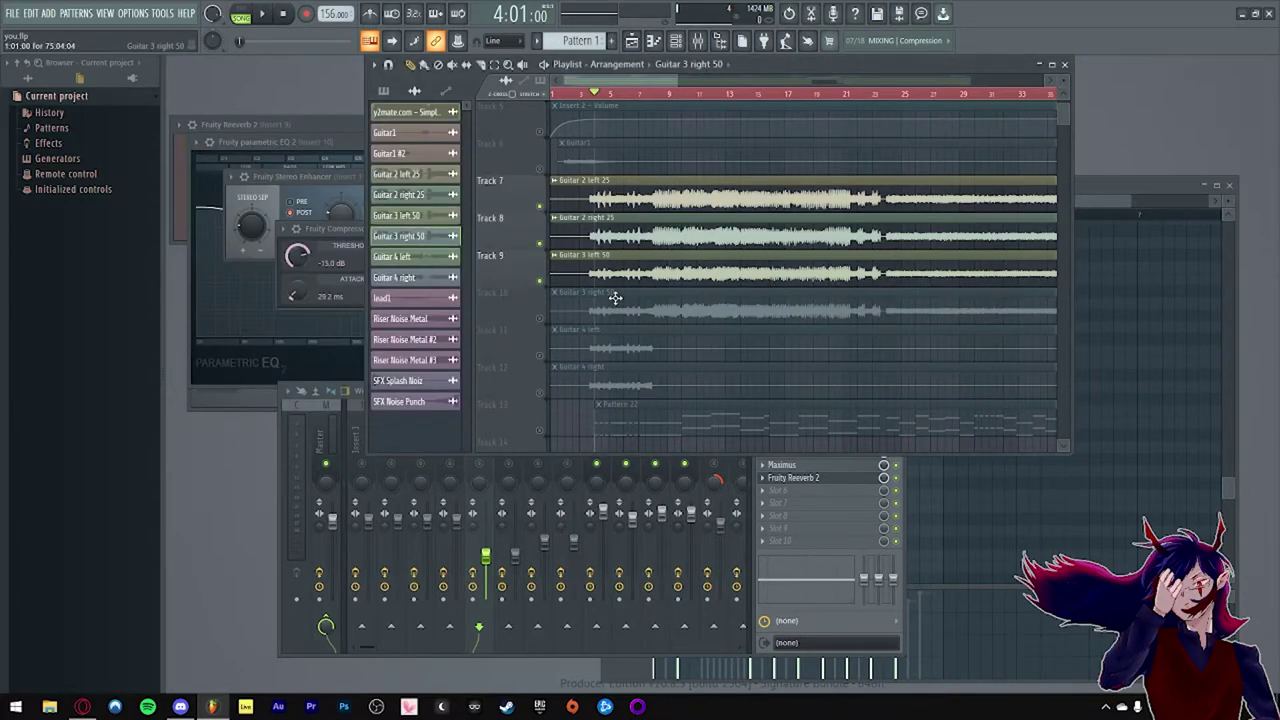
double_click(615, 298)
click(556, 138)
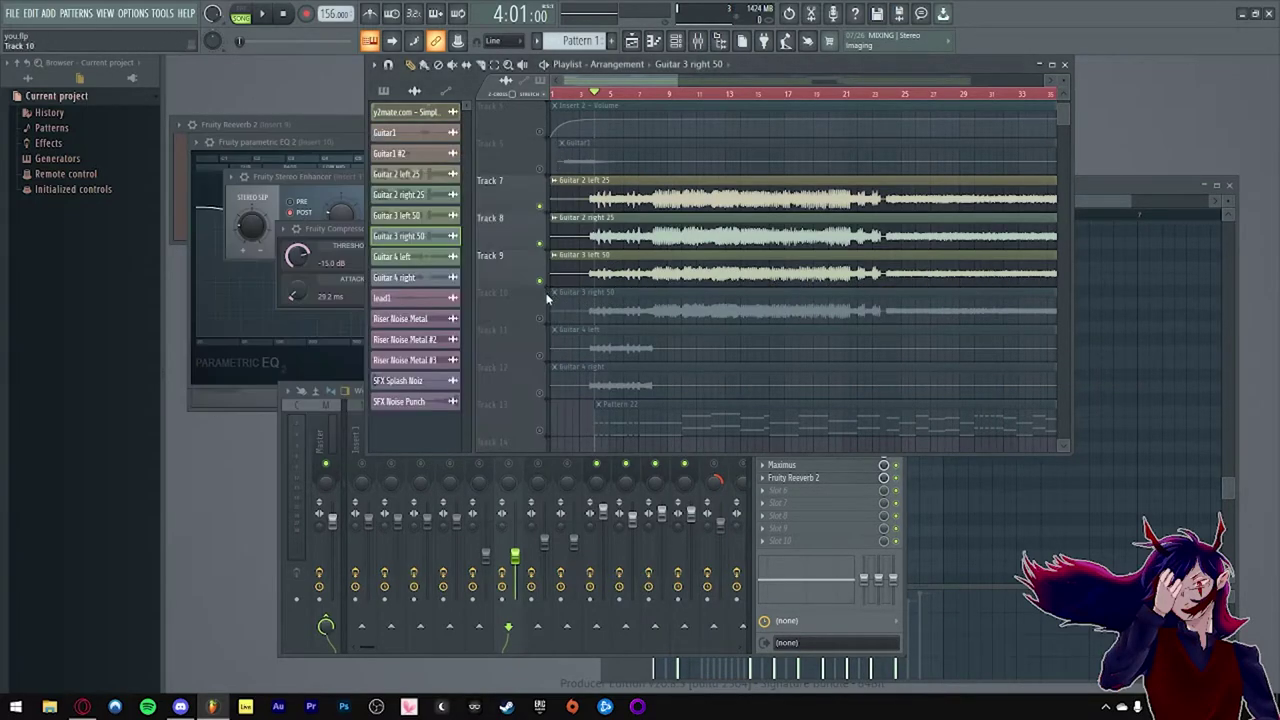
Step: Mute Tracks 8 to 10 so only Track 7 is active, and select its Guitar 2 left 25 clip
click(540, 318)
click(540, 318)
click(540, 281)
click(540, 244)
click(540, 244)
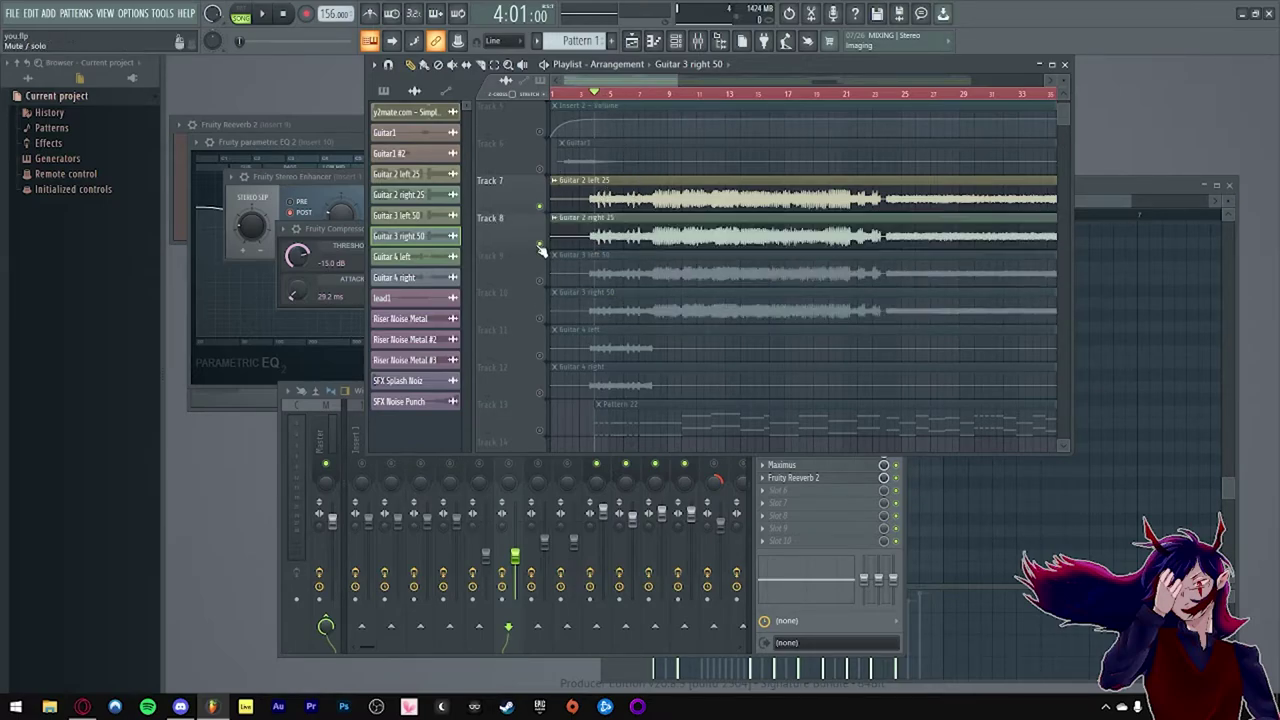
click(540, 244)
click(603, 196)
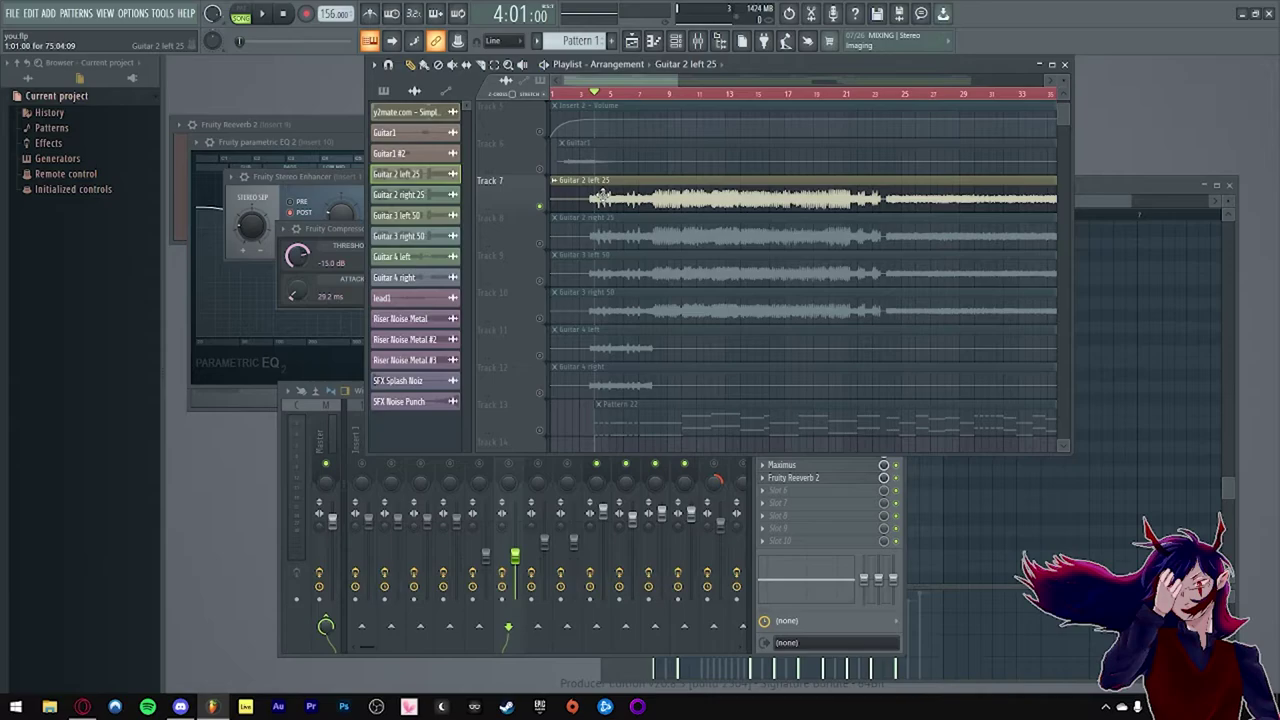
Step: Enable all mixer inserts and play the Guitar 2 left 25 clip alone from song position 3:09:00
scroll(583, 90, up, 2)
click(609, 95)
key(F9)
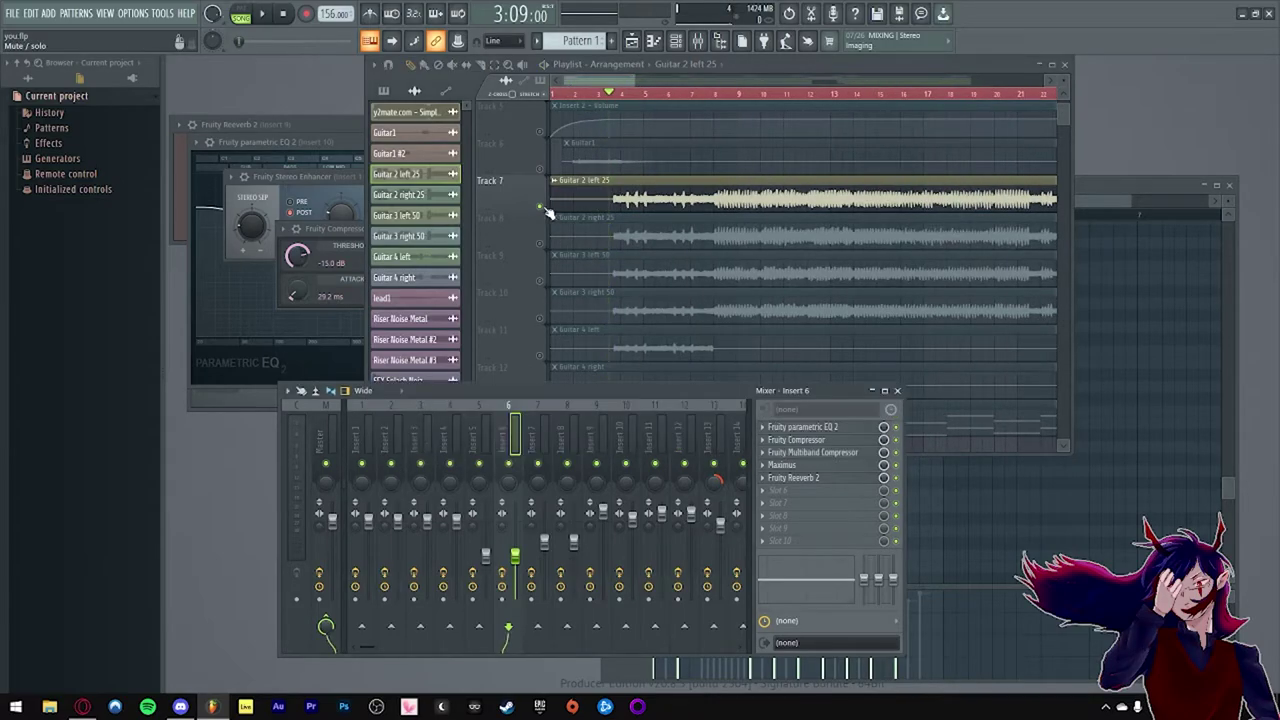
right_click(543, 207)
ctrl+click(541, 207)
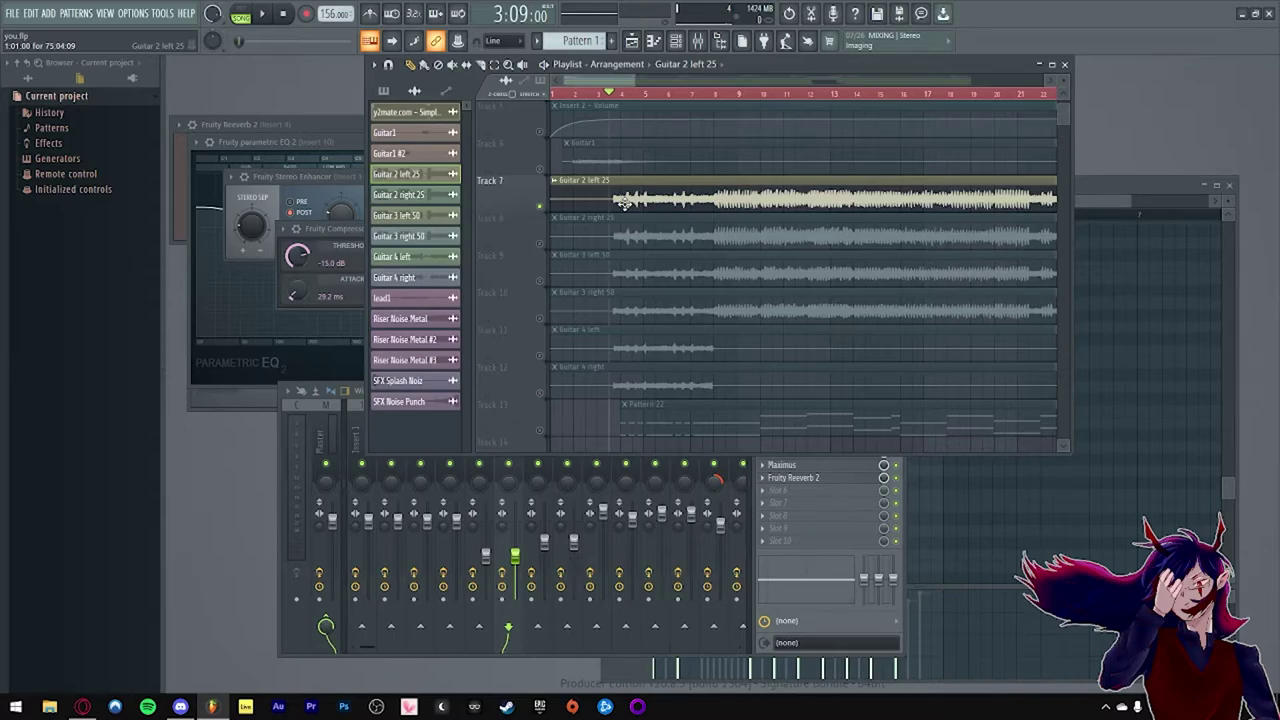
key(space)
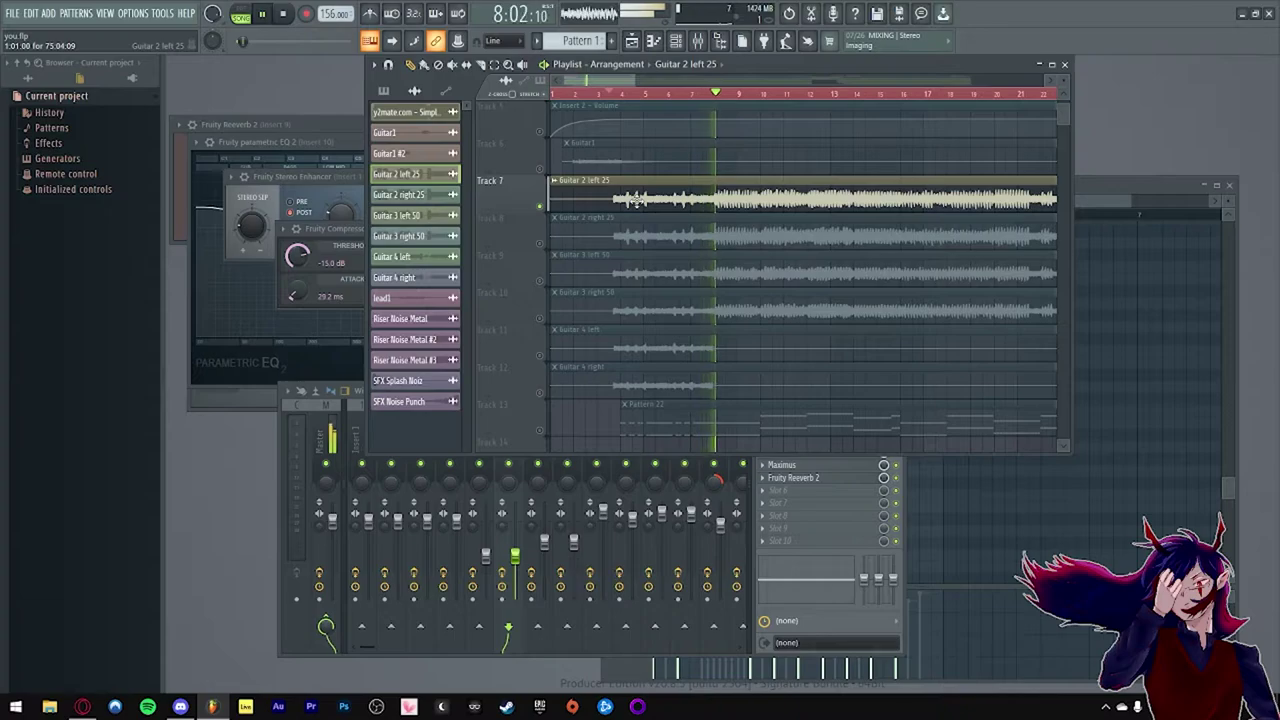
key(space)
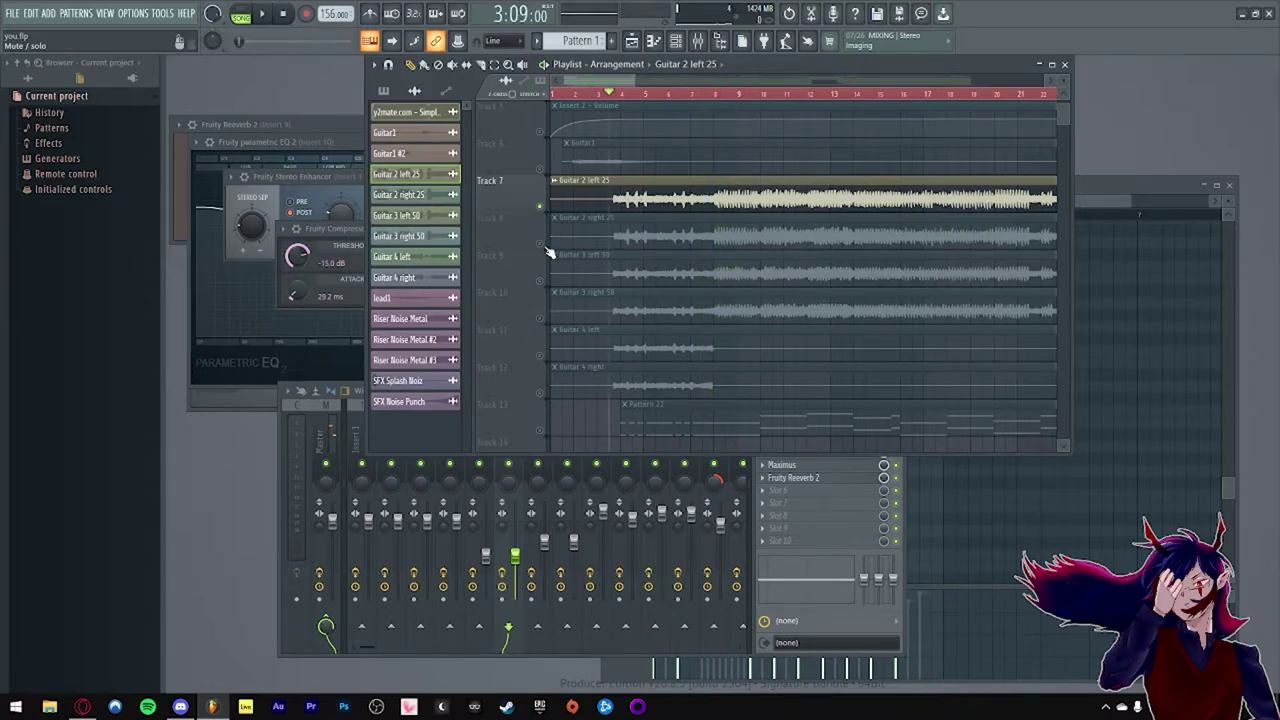
Step: Unmute Tracks 8 to 10 and play the four Guitar 2 and Guitar 3 clips together from 3:09:00
drag(540, 243, 540, 318)
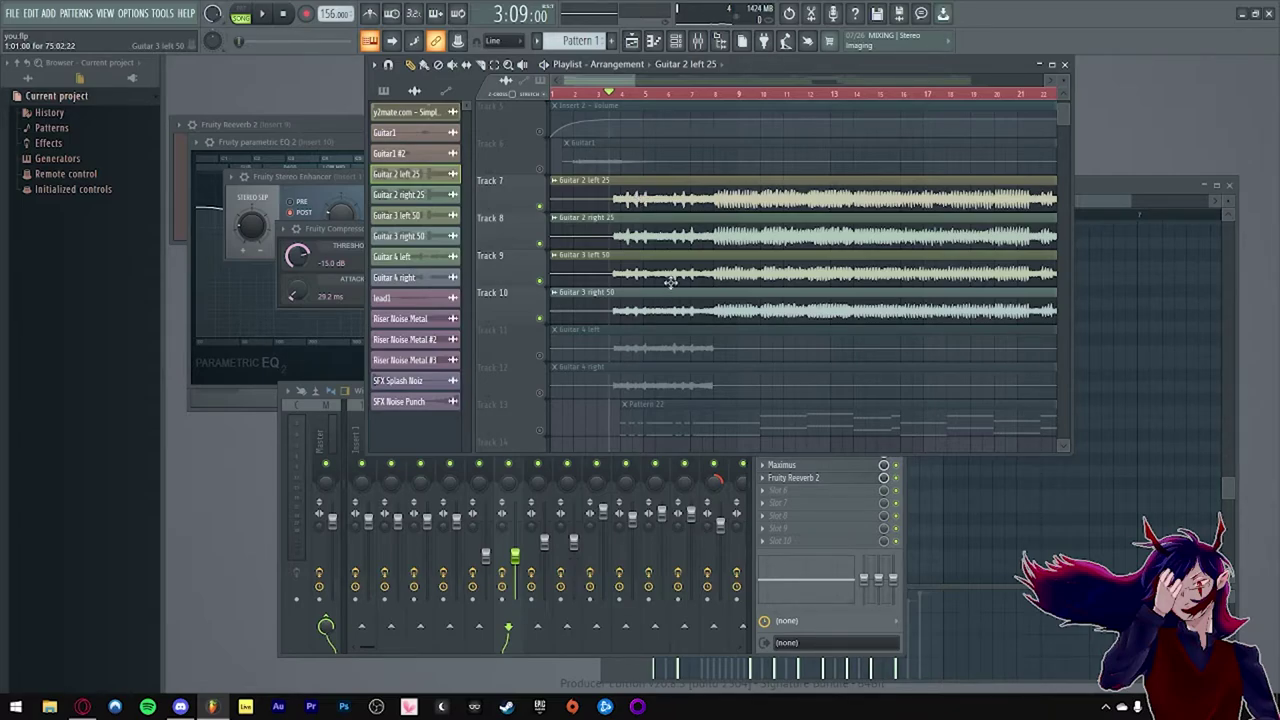
scroll(684, 231, down, 1)
scroll(682, 235, up, 1)
click(598, 94)
scroll(606, 98, up, 2)
click(614, 95)
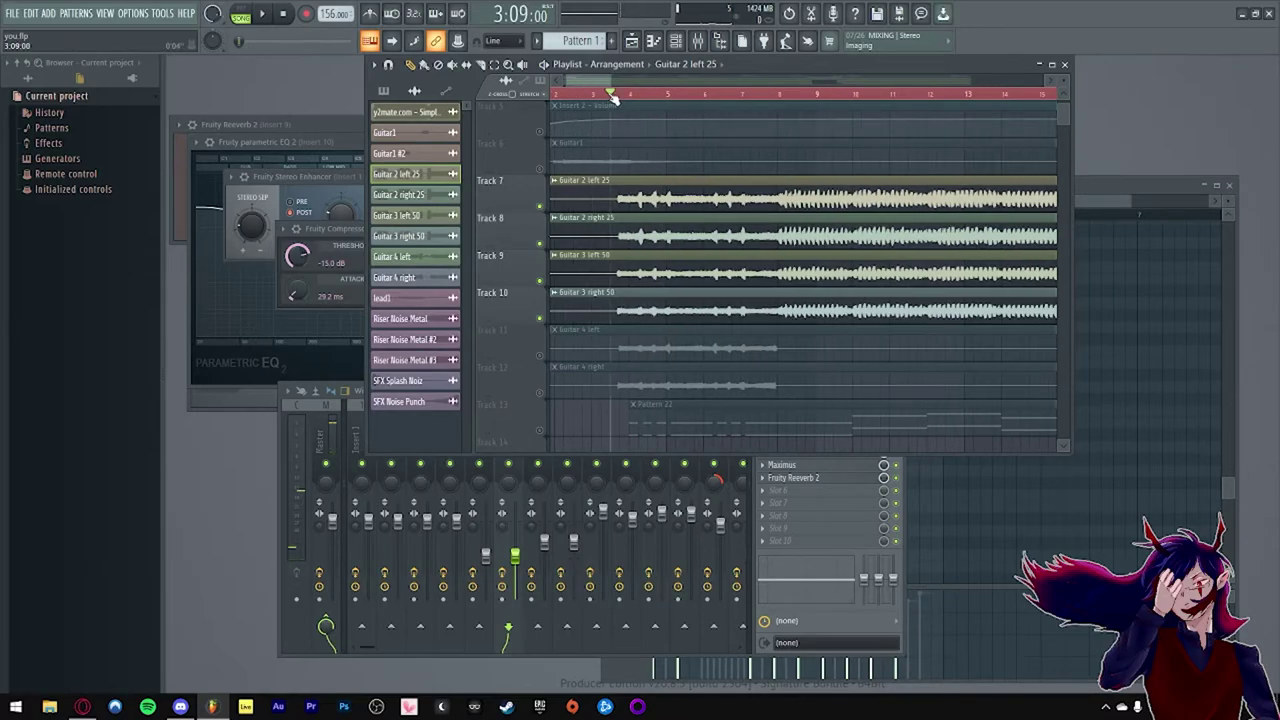
key(space)
ctrl+scroll(610, 166, down, 2)
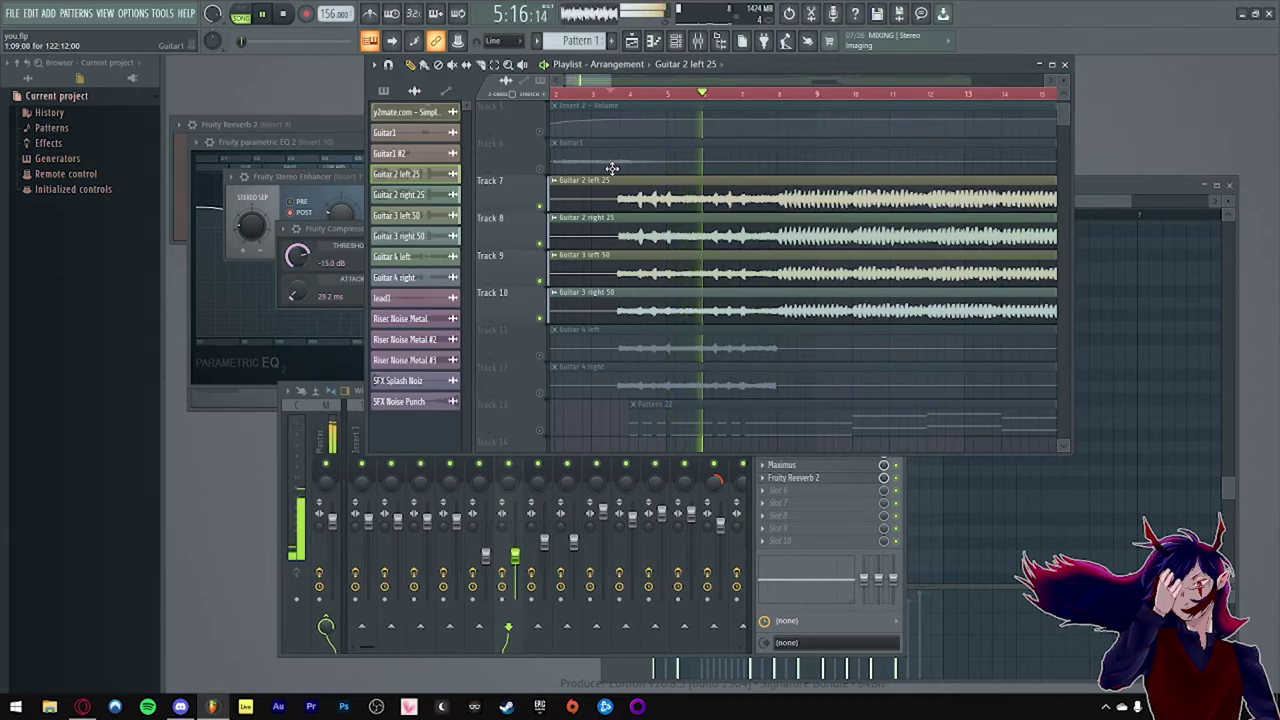
ctrl+scroll(612, 168, up, 1)
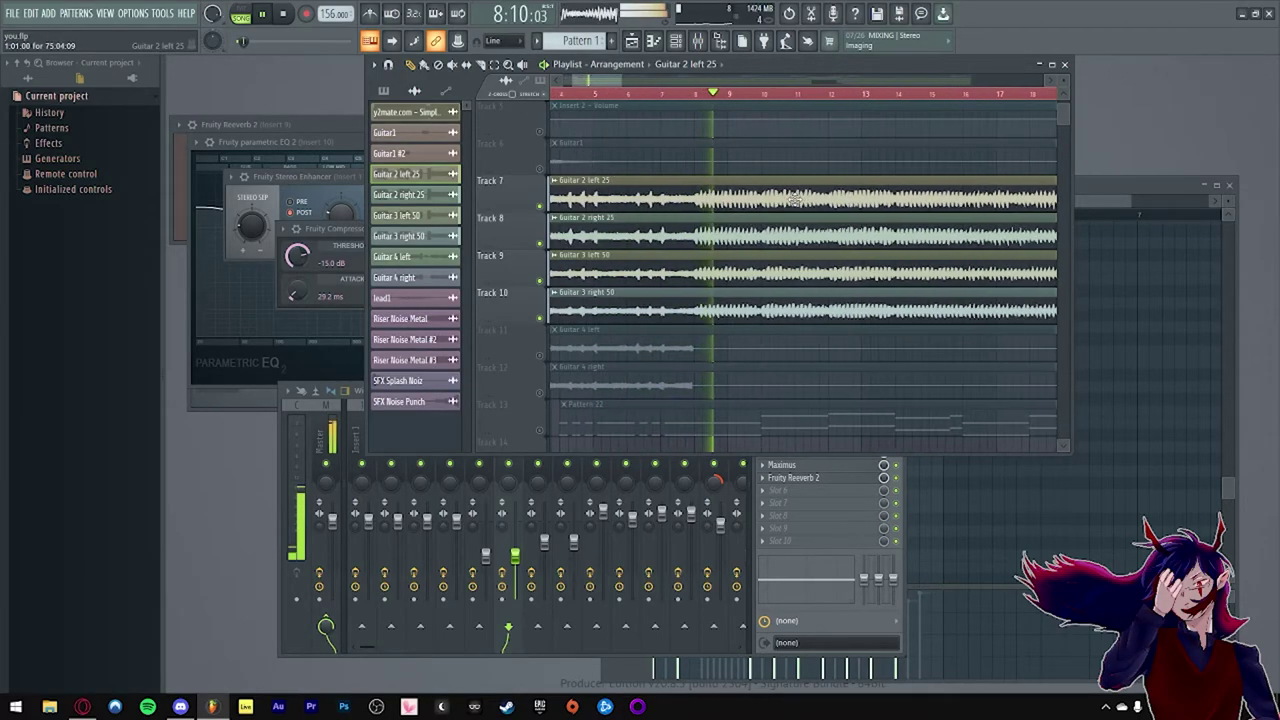
key(space)
ctrl+scroll(790, 197, down, 1)
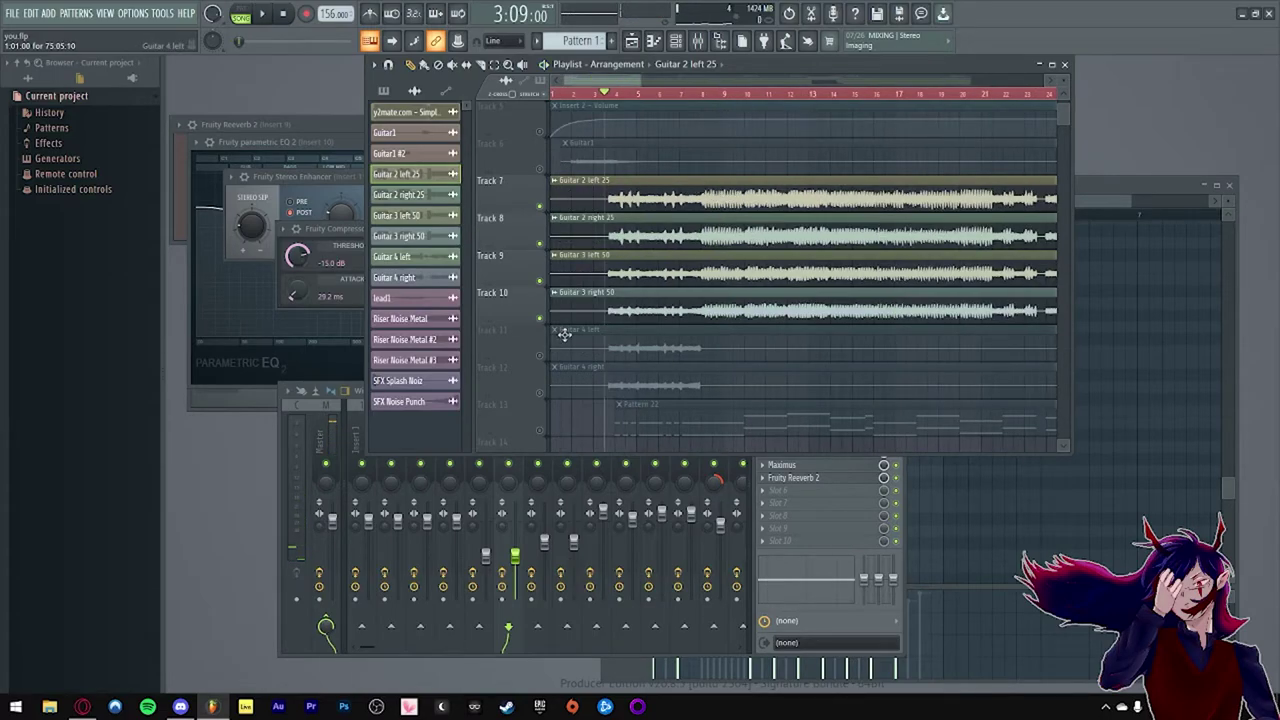
Step: Unmute Tracks 11 and 12 to add the Guitar 4 left and Guitar 4 right clips
click(541, 356)
click(541, 392)
ctrl+scroll(559, 349, up, 1)
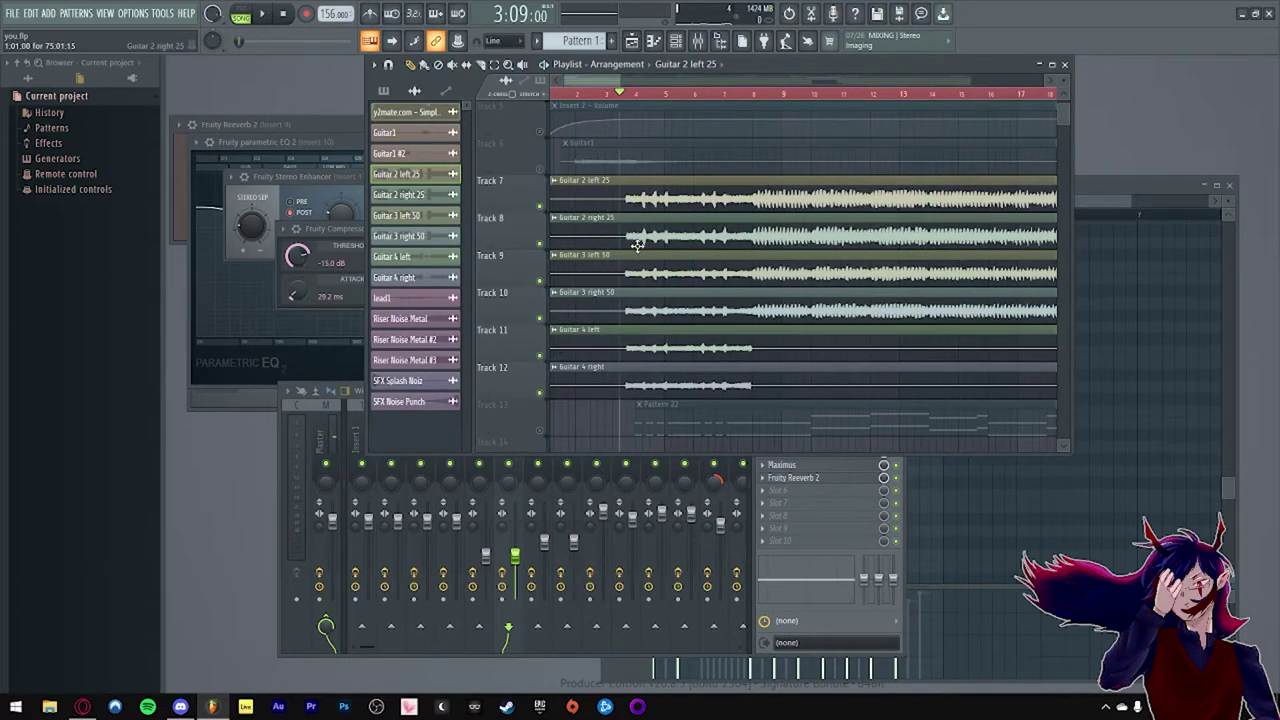
scroll(637, 249, down, 3)
ctrl+scroll(630, 243, down, 3)
scroll(614, 263, up, 3)
ctrl+scroll(603, 279, up, 2)
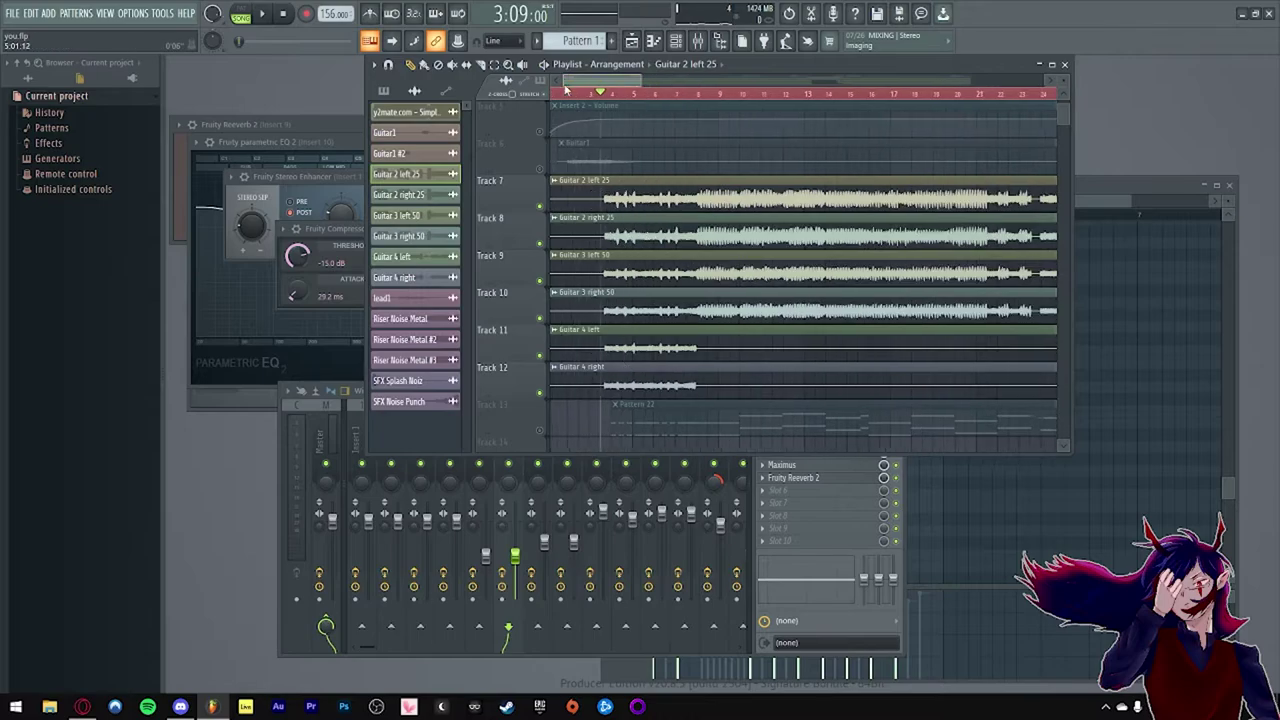
Step: Solo Track 11, unmute Track 12 alongside it, and play only the Guitar 4 left and right clips
right_click(541, 357)
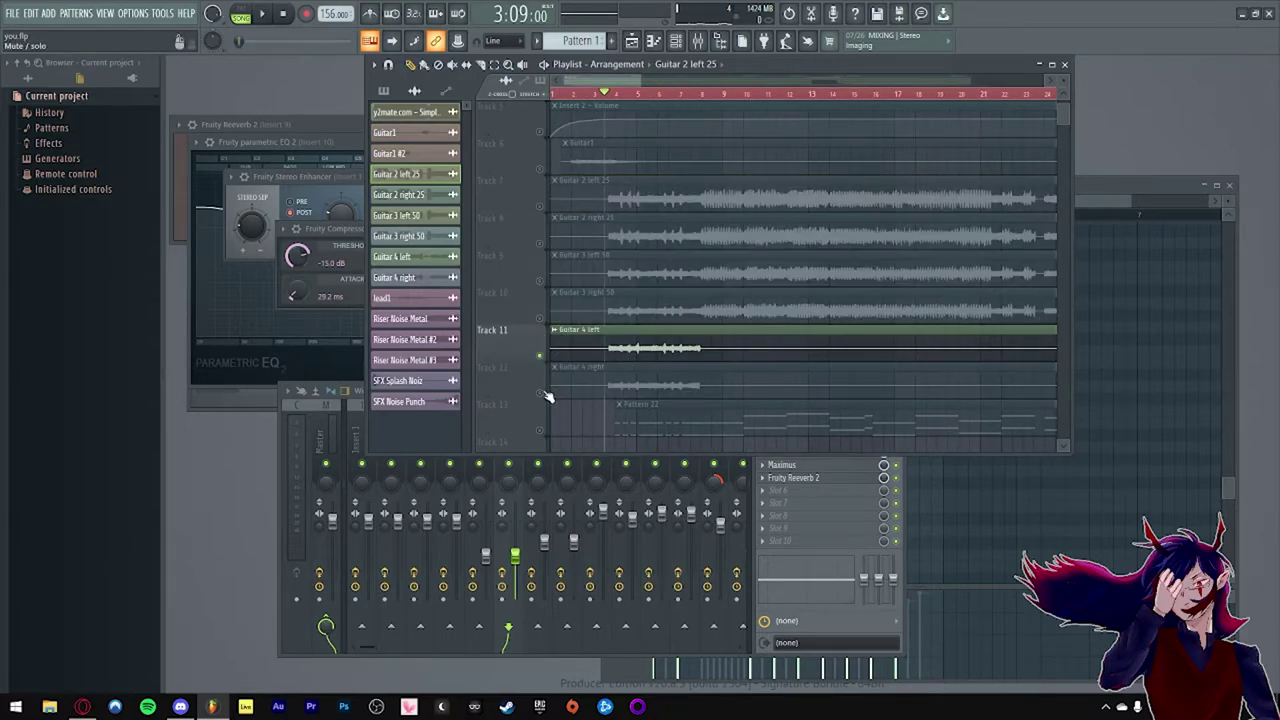
click(544, 393)
ctrl+scroll(570, 335, up, 2)
key(space)
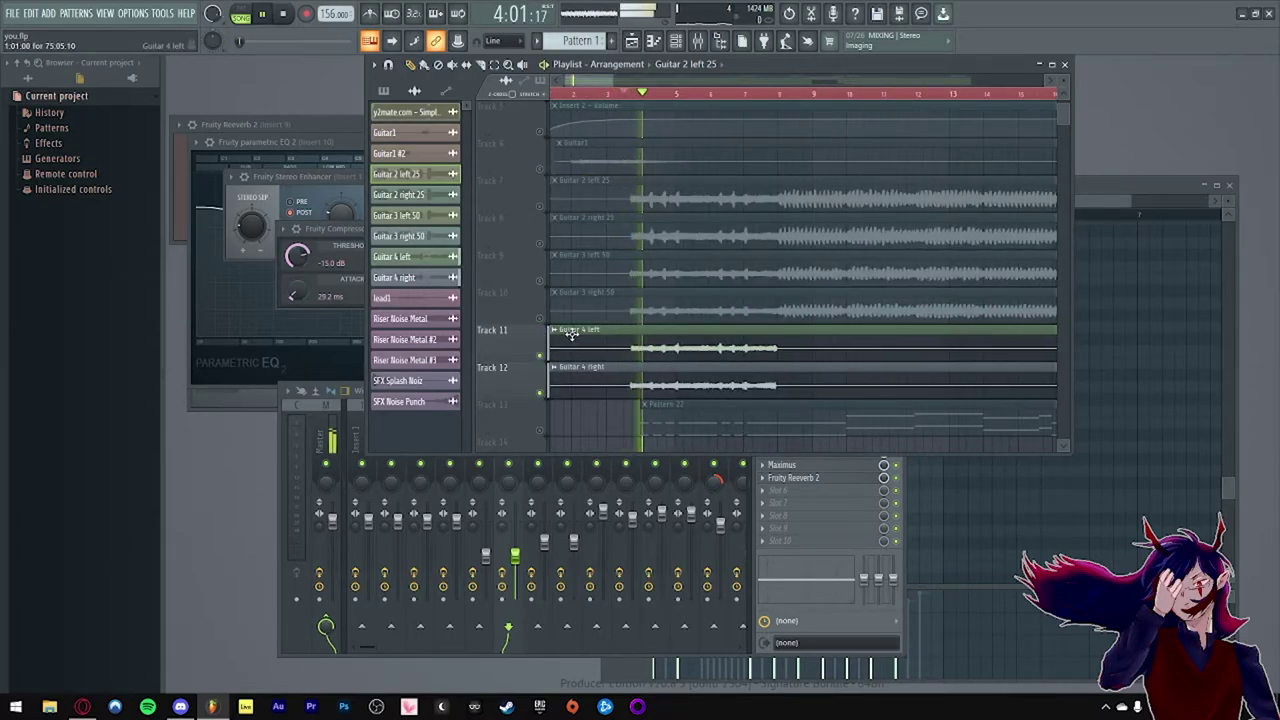
ctrl+scroll(572, 335, down, 1)
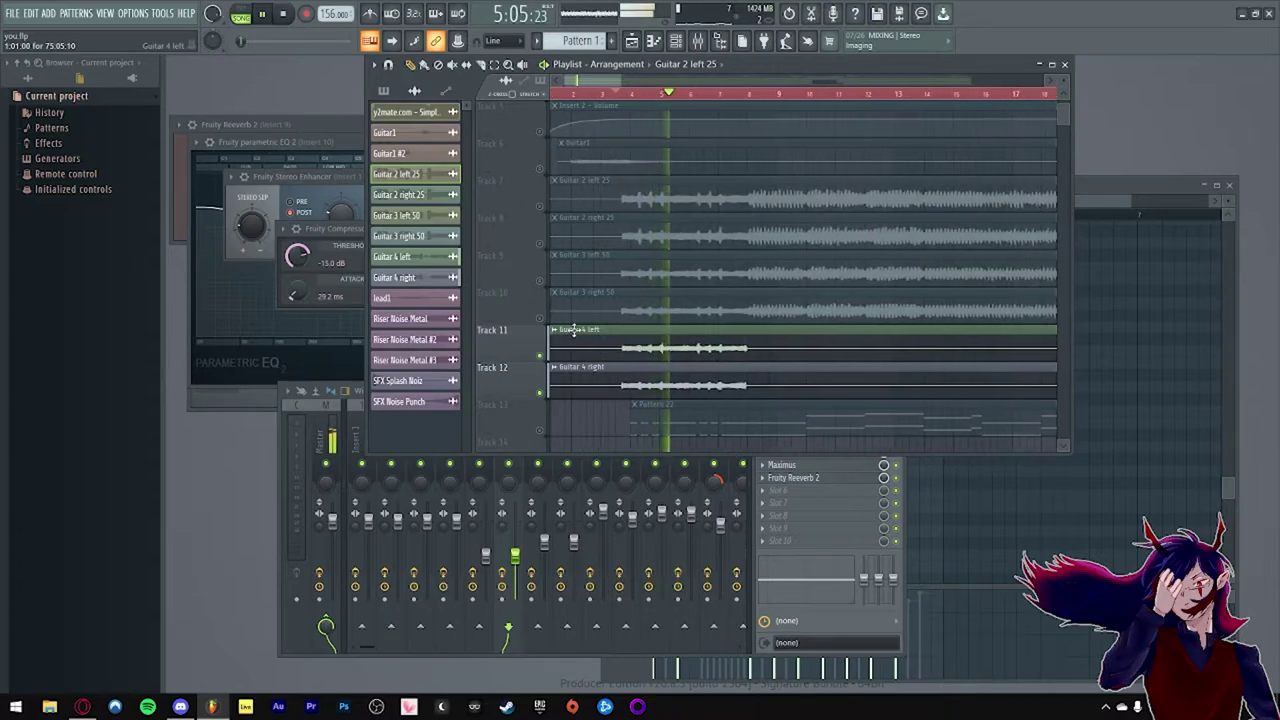
key(space)
Step: Set the song position to 3:13:00 and replay the start of the Guitar 4 clips
click(616, 94)
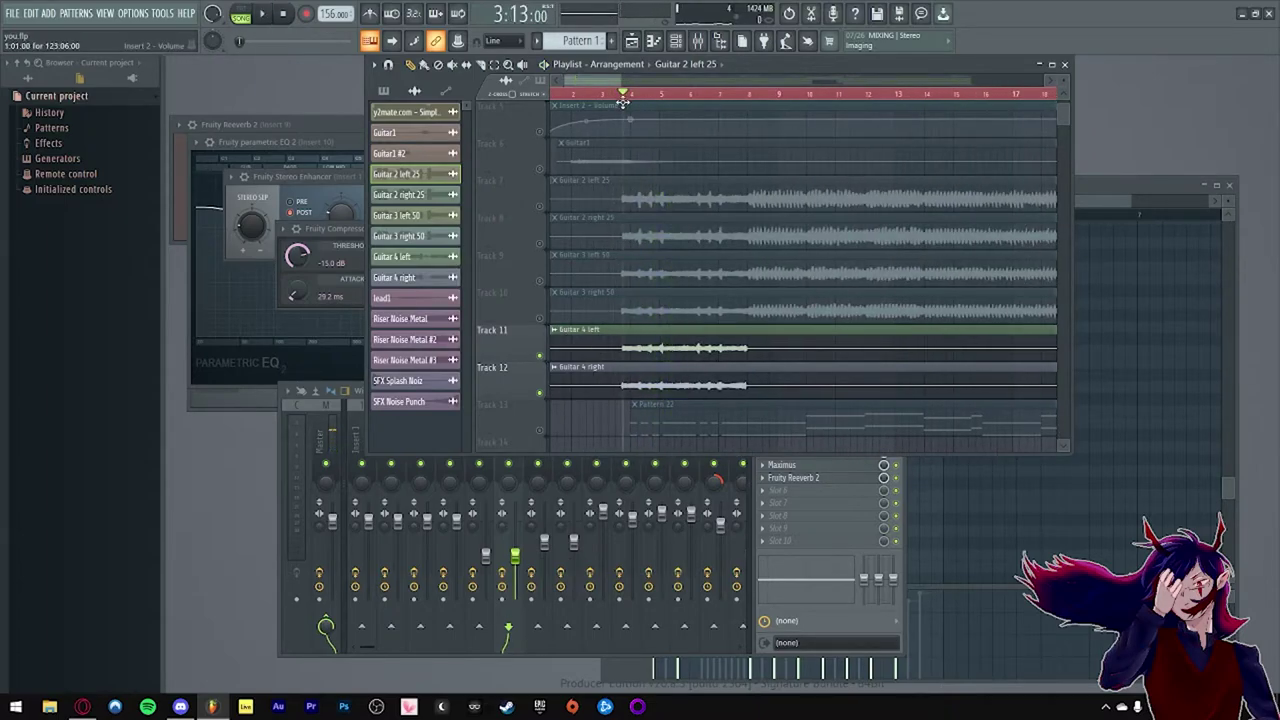
key(space)
key(space)
key(space)
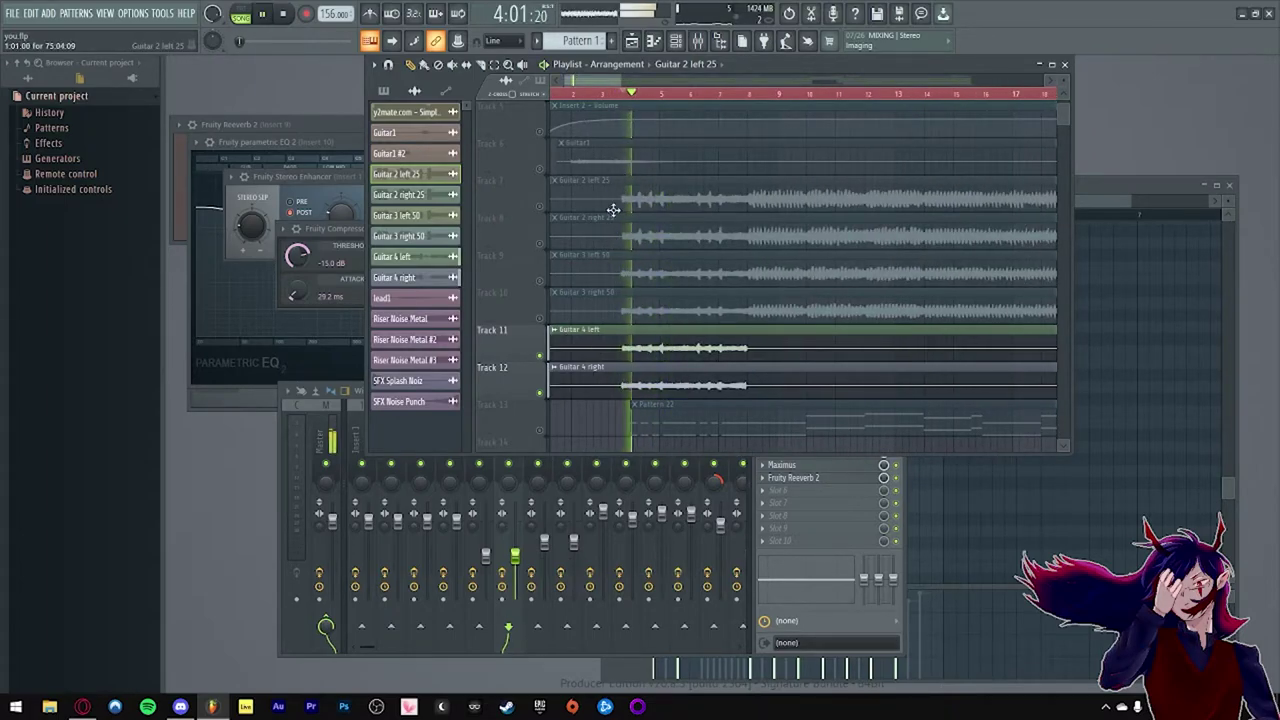
key(space)
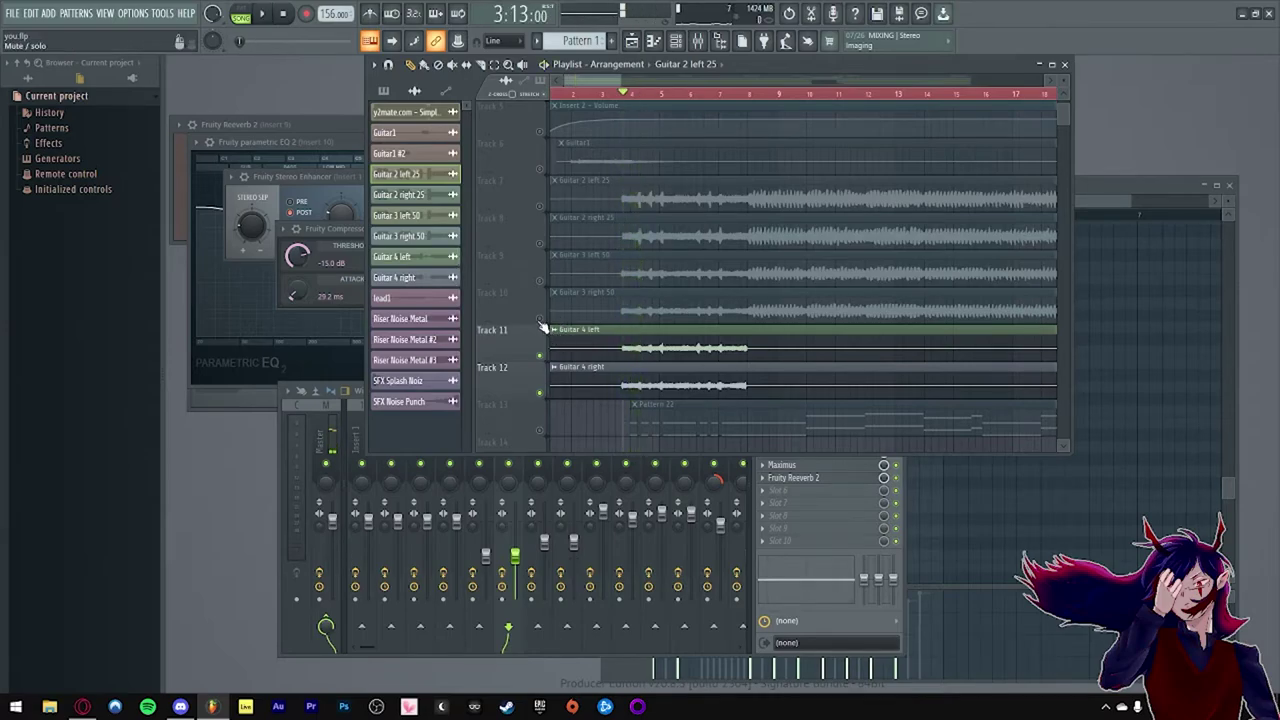
Step: Unmute Tracks 7 to 10 and mute Track 11, keeping Track 12 active
click(540, 318)
click(540, 281)
click(540, 243)
click(541, 206)
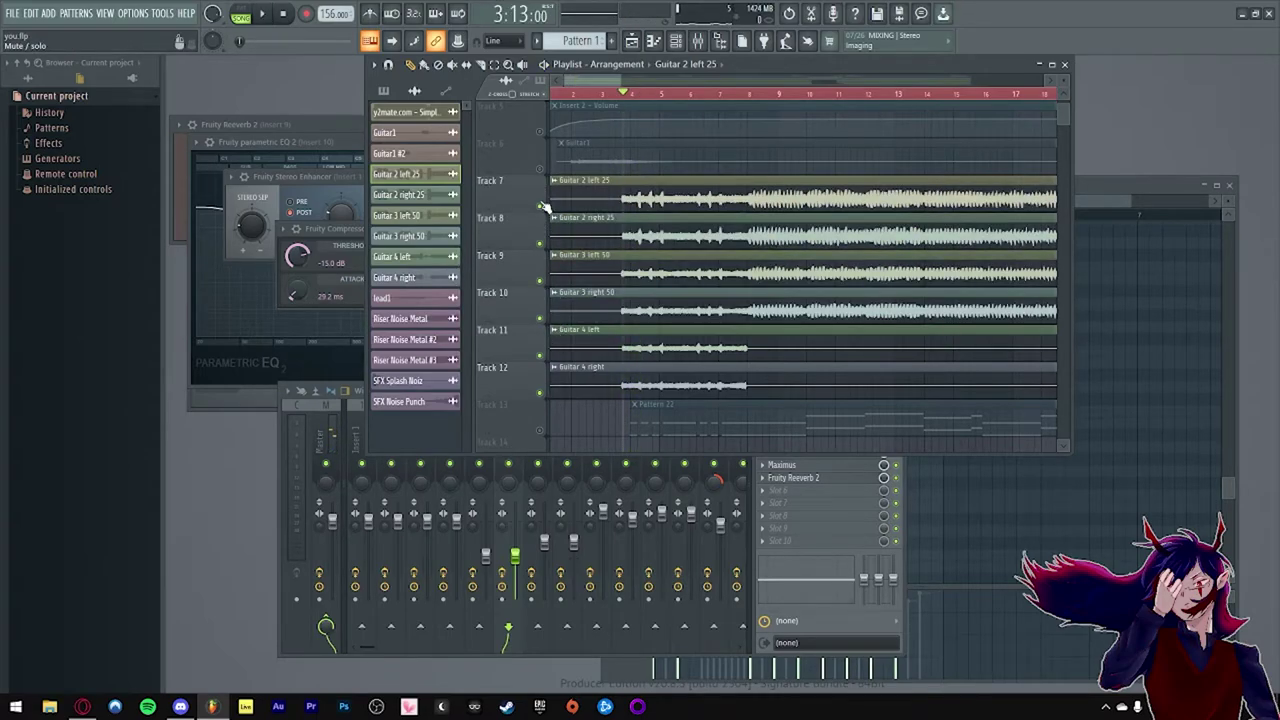
click(541, 356)
click(541, 393)
click(541, 393)
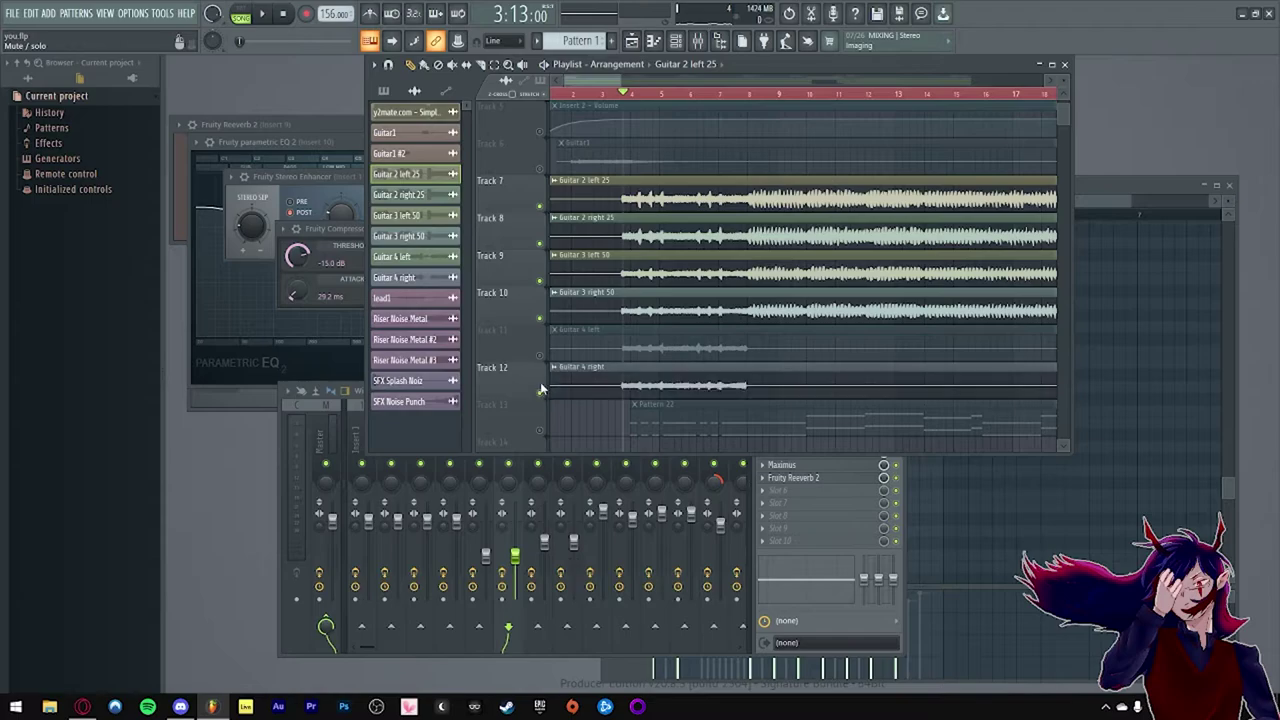
Step: Unmute Track 11, mute Tracks 7 to 10, and play only the Guitar 4 clips from 3:13:00
click(541, 356)
click(540, 318)
click(540, 281)
click(541, 243)
click(541, 206)
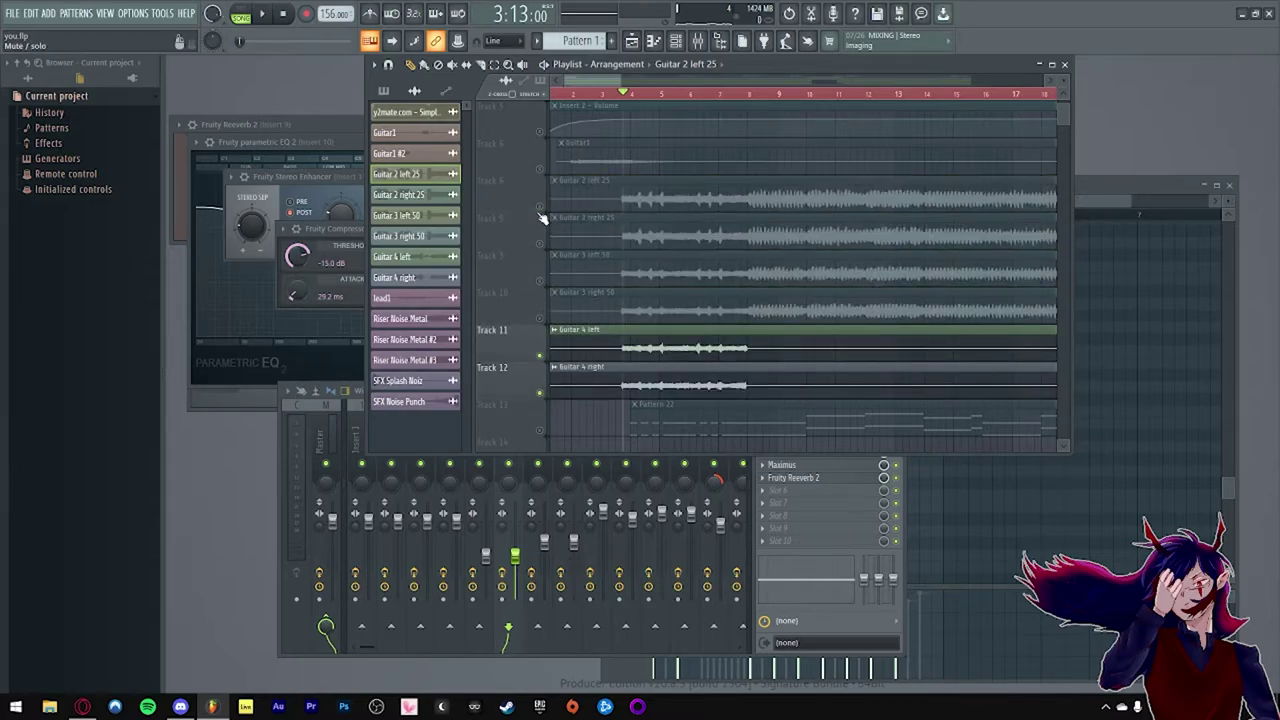
key(space)
scroll(622, 356, down, 2)
scroll(622, 356, down, 2)
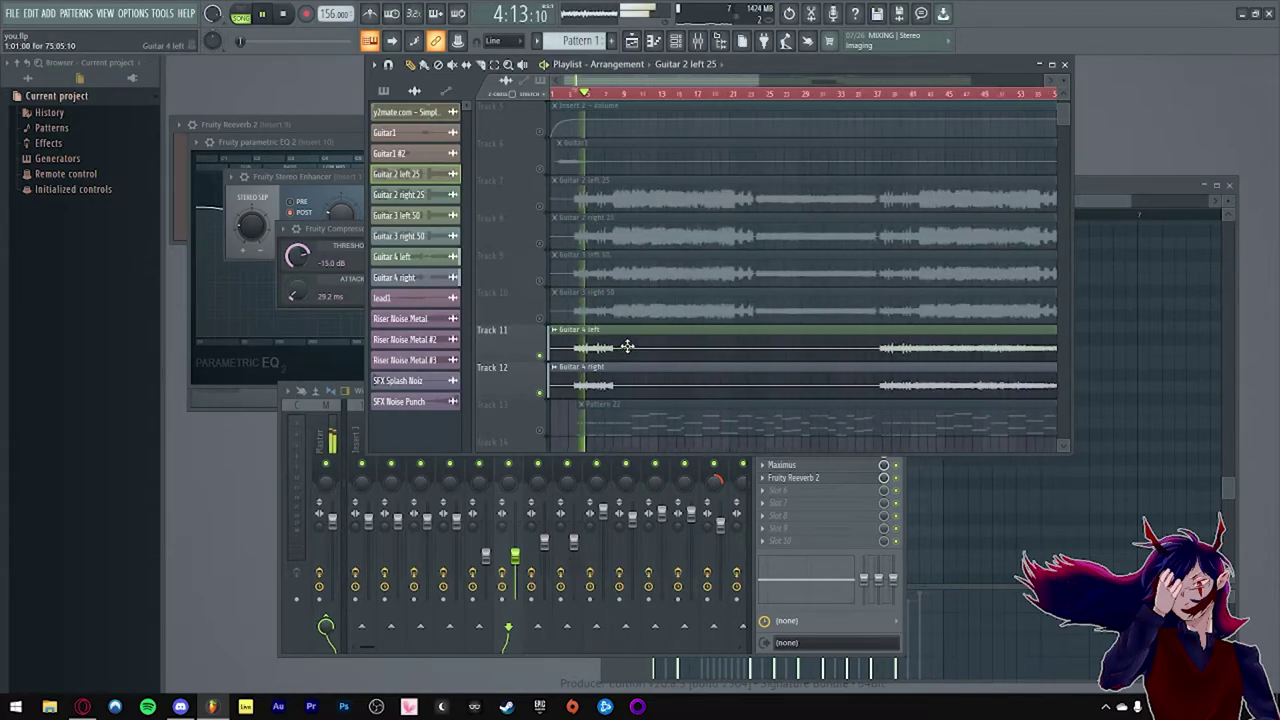
scroll(588, 308, down, 2)
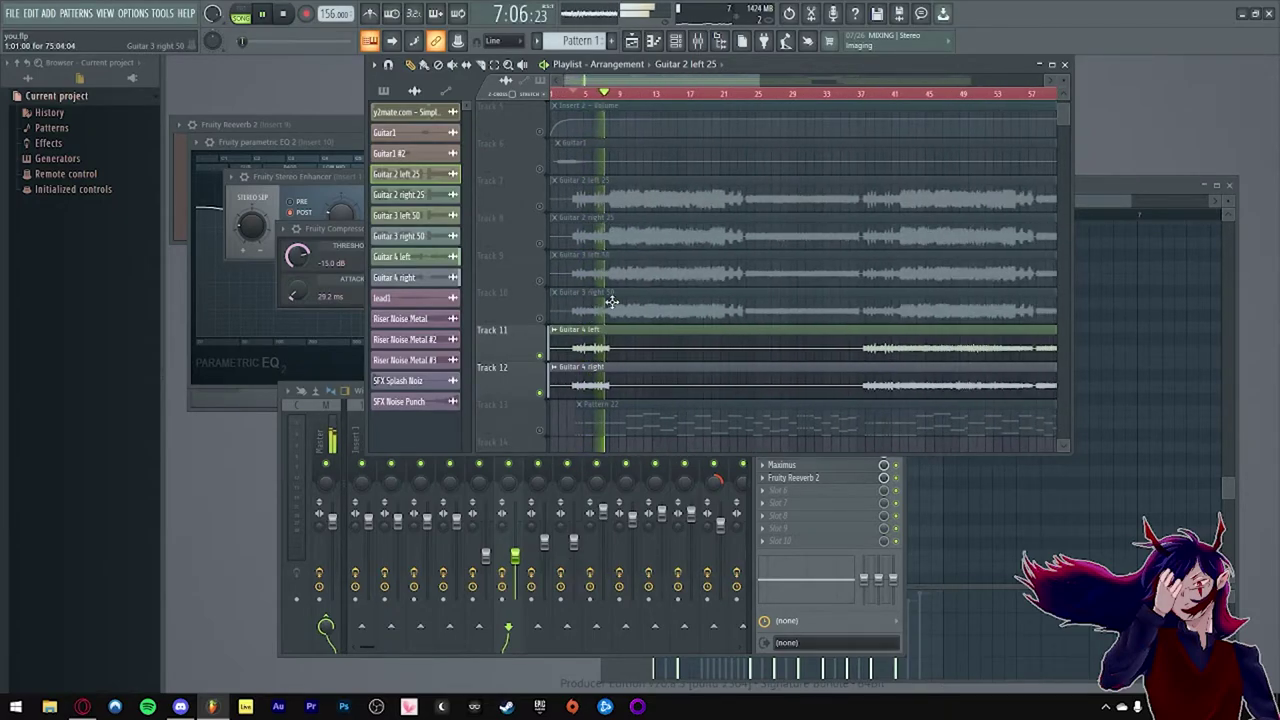
key(space)
Step: Unmute Tracks 7 to 10 and play all six guitar clips together from 3:13:00
click(541, 318)
click(541, 280)
click(541, 243)
click(541, 205)
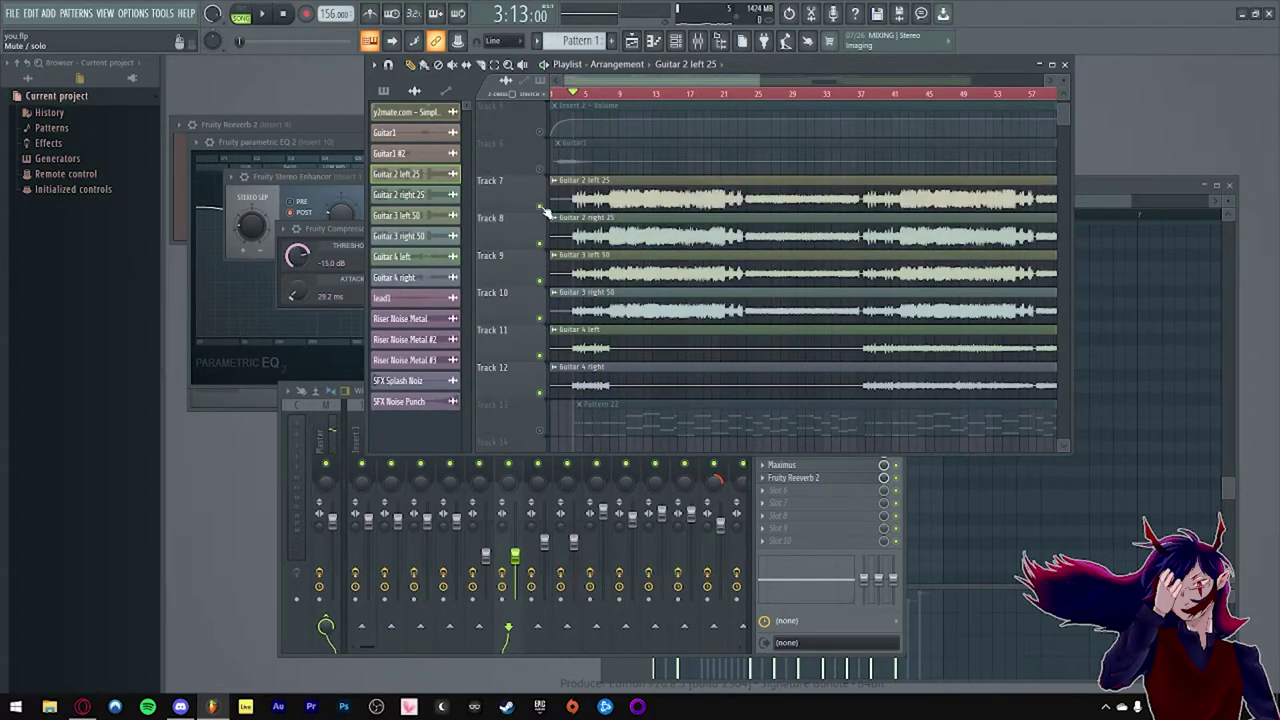
key(space)
scroll(572, 236, up, 2)
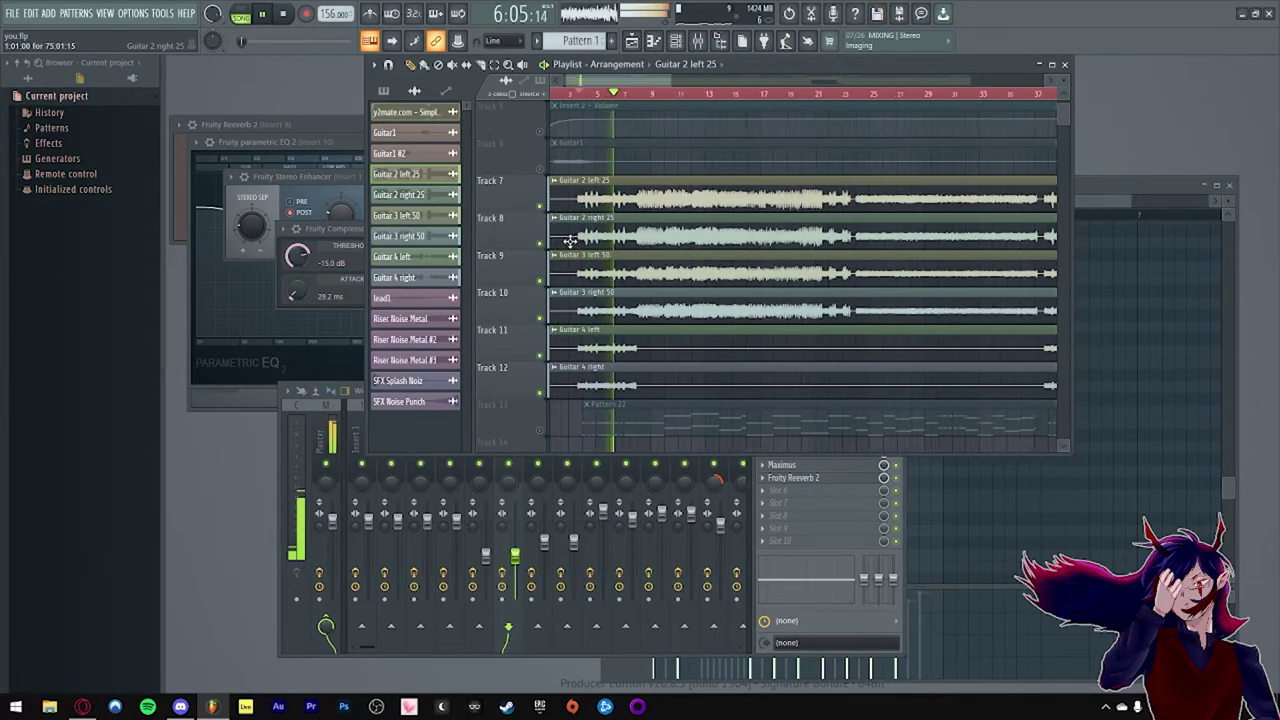
key(space)
Step: Mute Tracks 11 and 12, leaving only the Guitar 2 and Guitar 3 clips active
scroll(608, 160, up, 2)
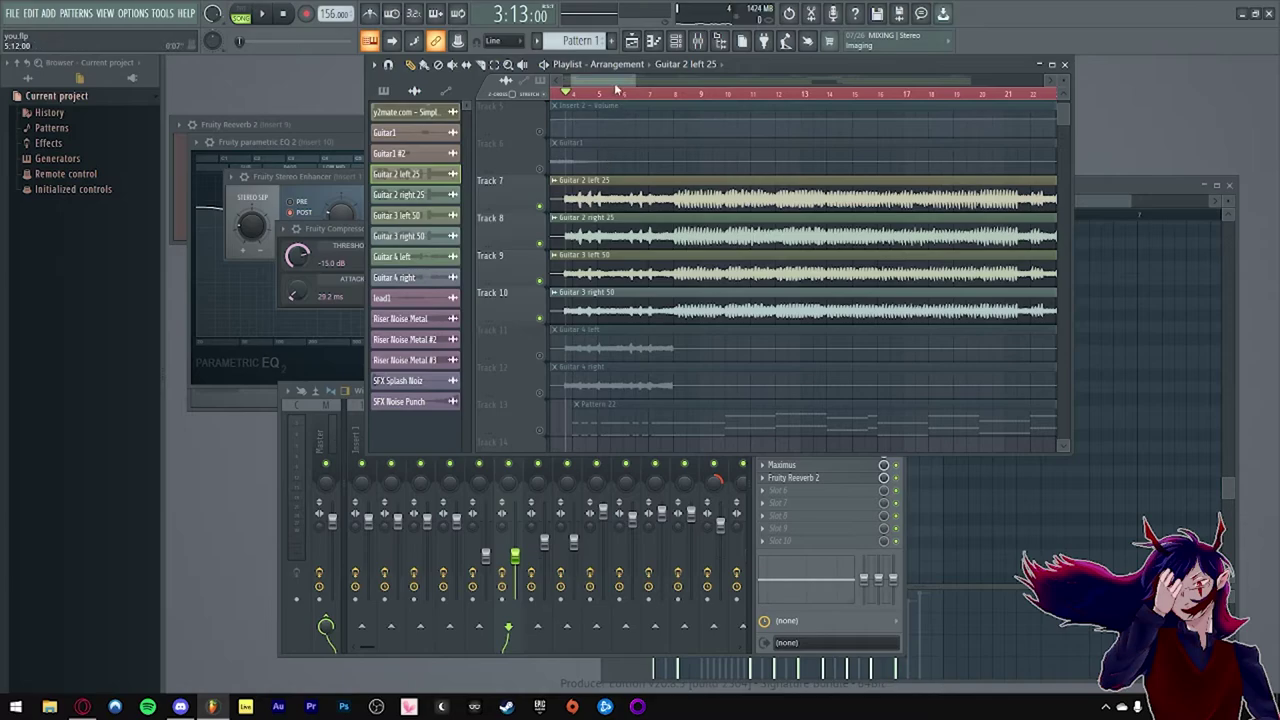
drag(615, 85, 599, 81)
scroll(611, 180, up, 2)
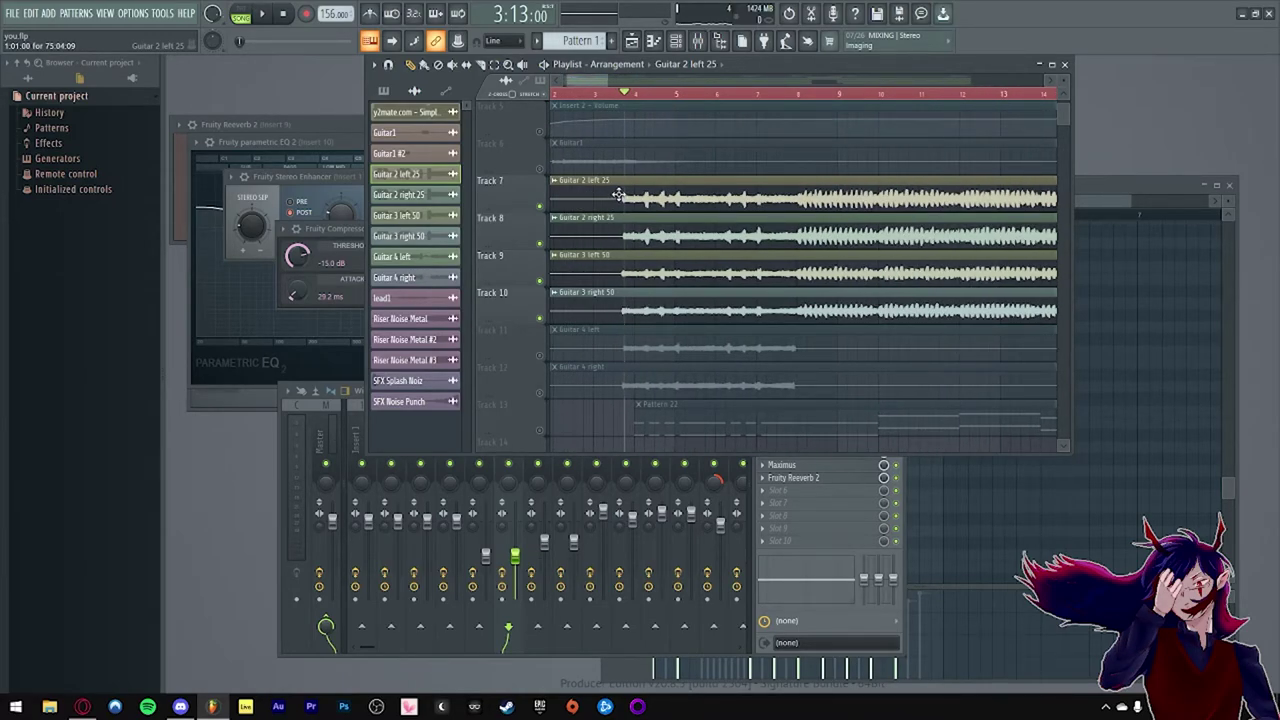
Step: Unmute Tracks 11 and 12 and play all six guitar clips from around bar 37
scroll(619, 194, down, 6)
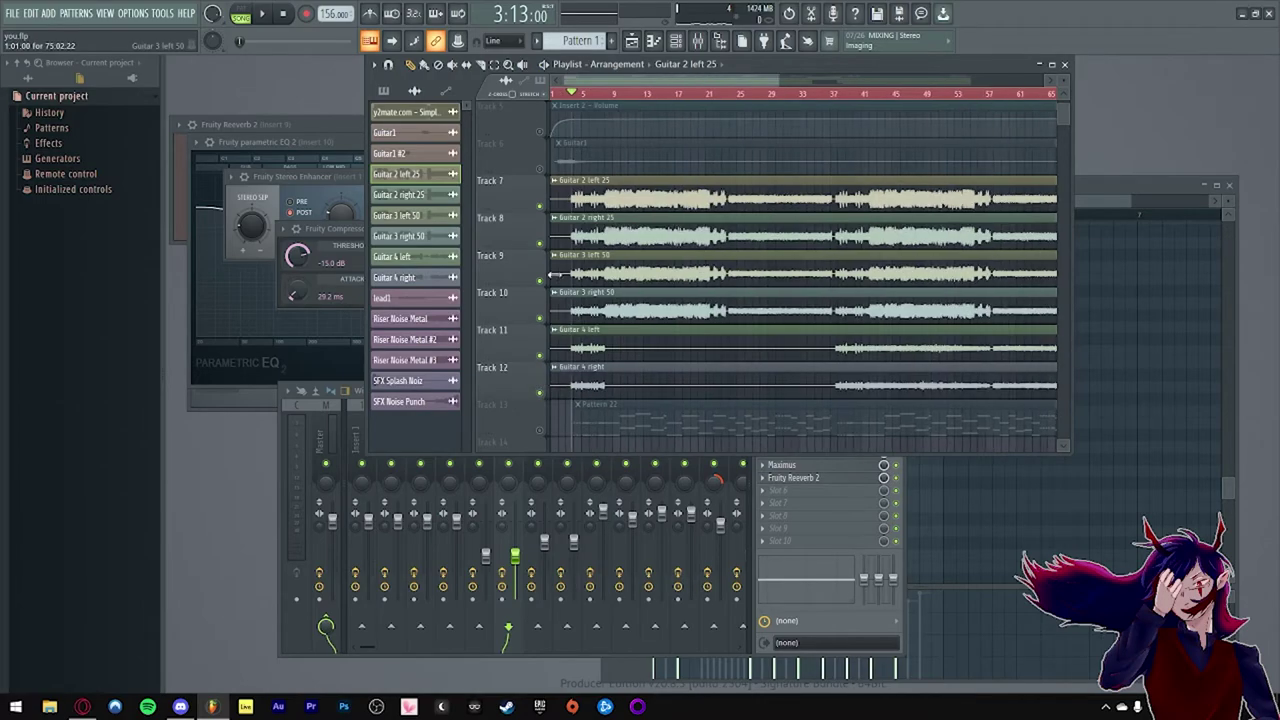
scroll(762, 97, down, 2)
scroll(752, 142, up, 2)
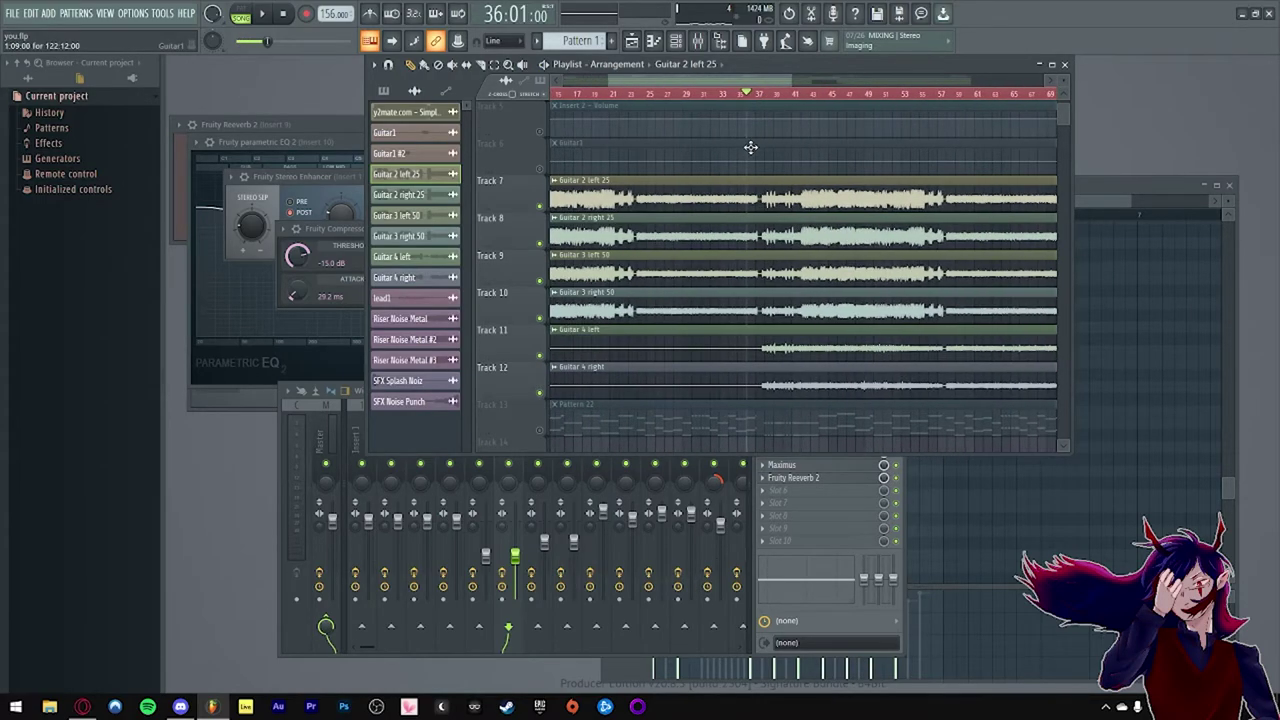
scroll(757, 140, up, 1)
click(769, 97)
key(space)
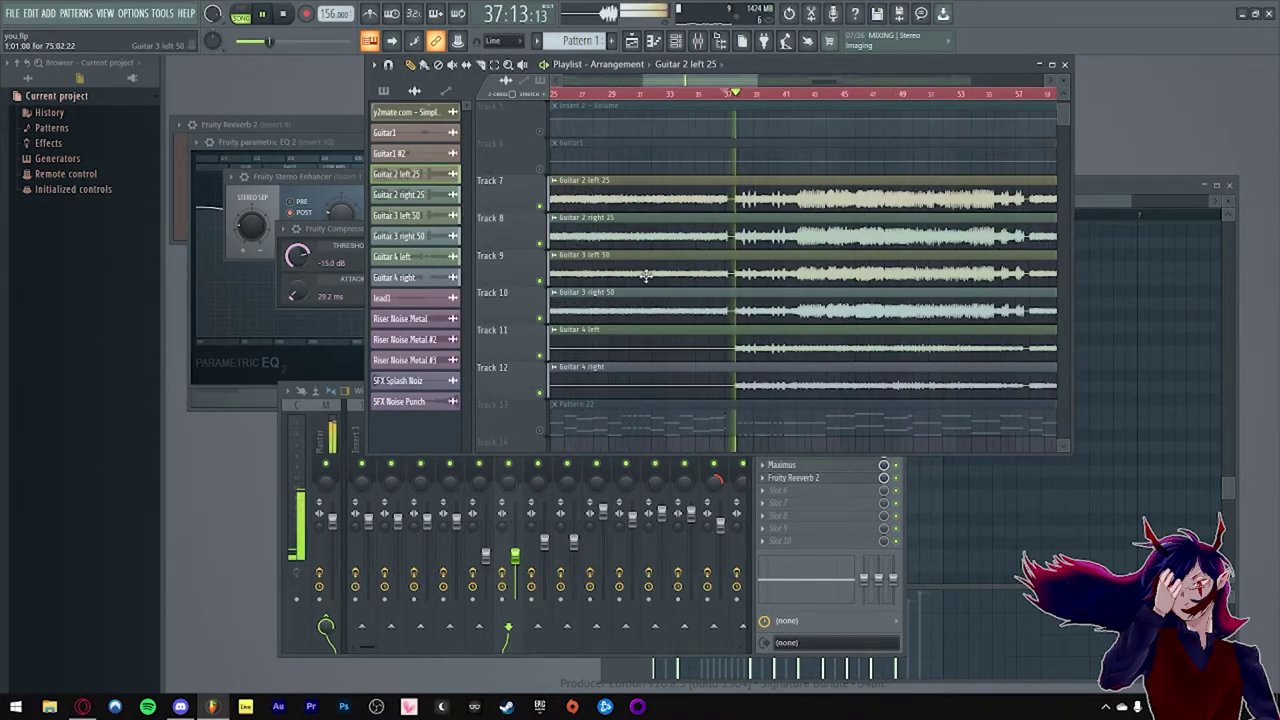
Step: Mute Tracks 7 to 10 during playback, leaving only the Guitar 4 clips on Tracks 11 and 12 active
scroll(638, 295, down, 1)
right_click(540, 356)
click(540, 393)
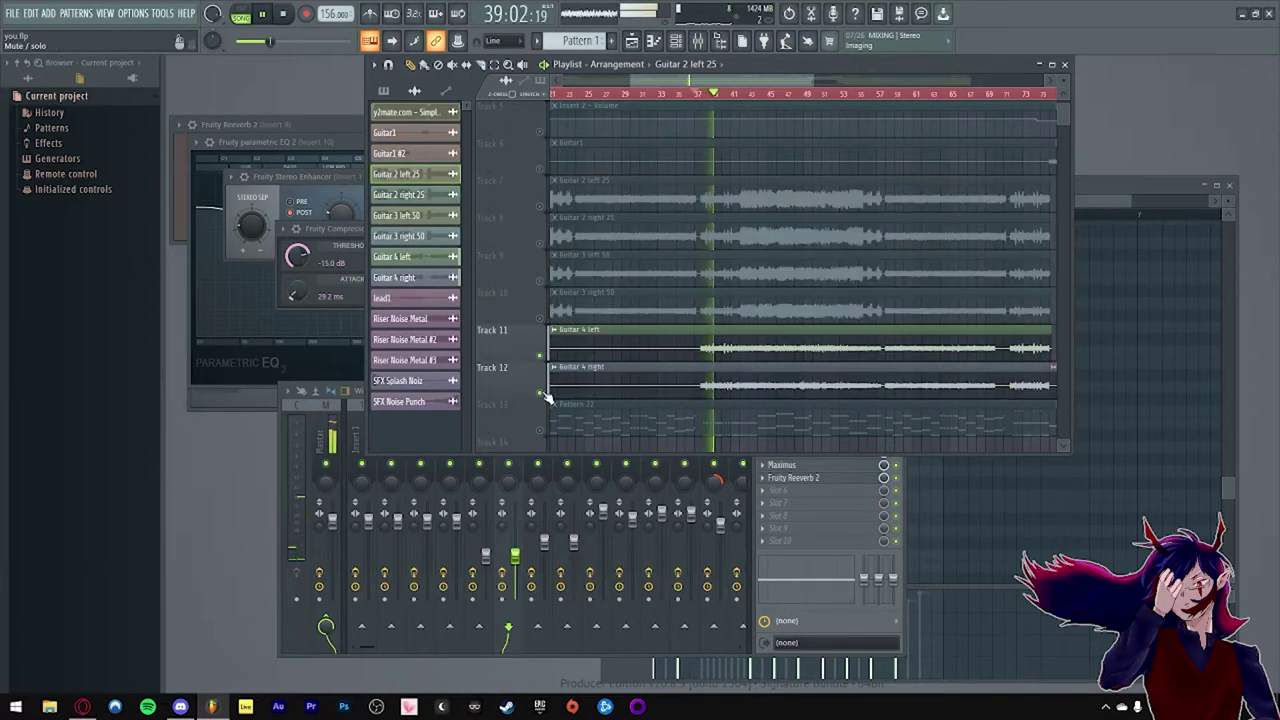
scroll(657, 317, down, 1)
scroll(690, 318, up, 2)
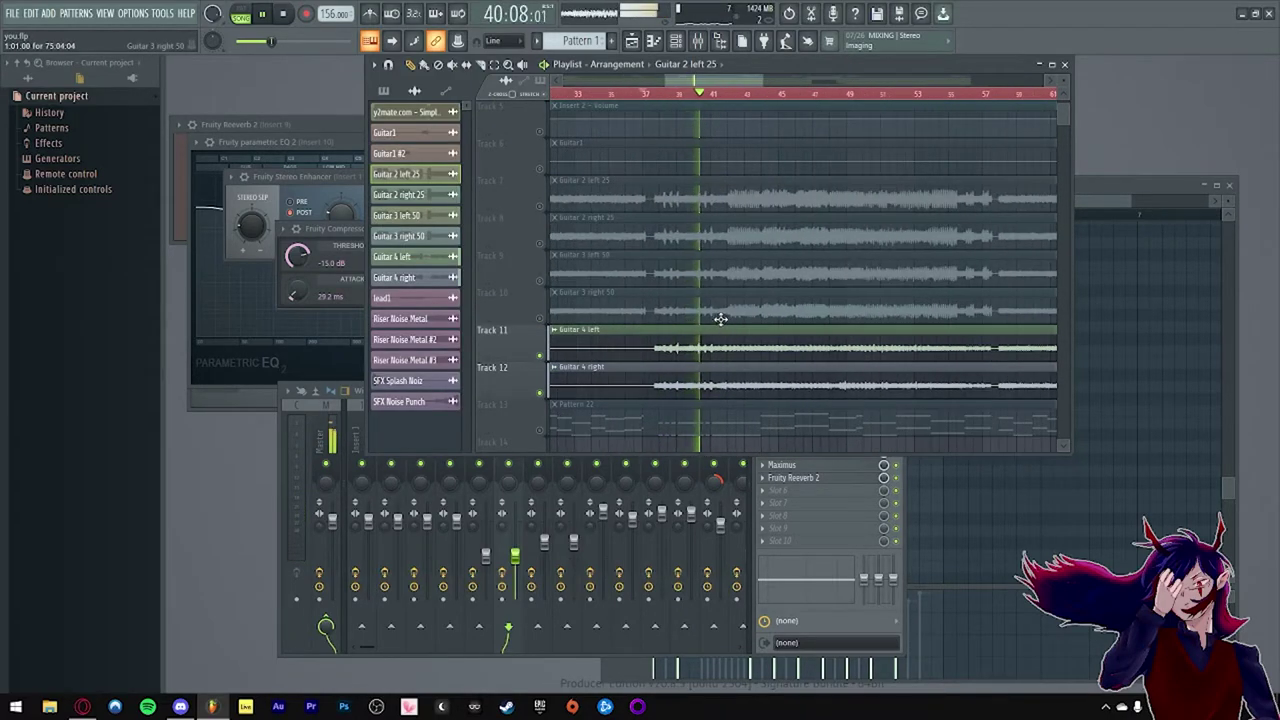
scroll(706, 300, down, 1)
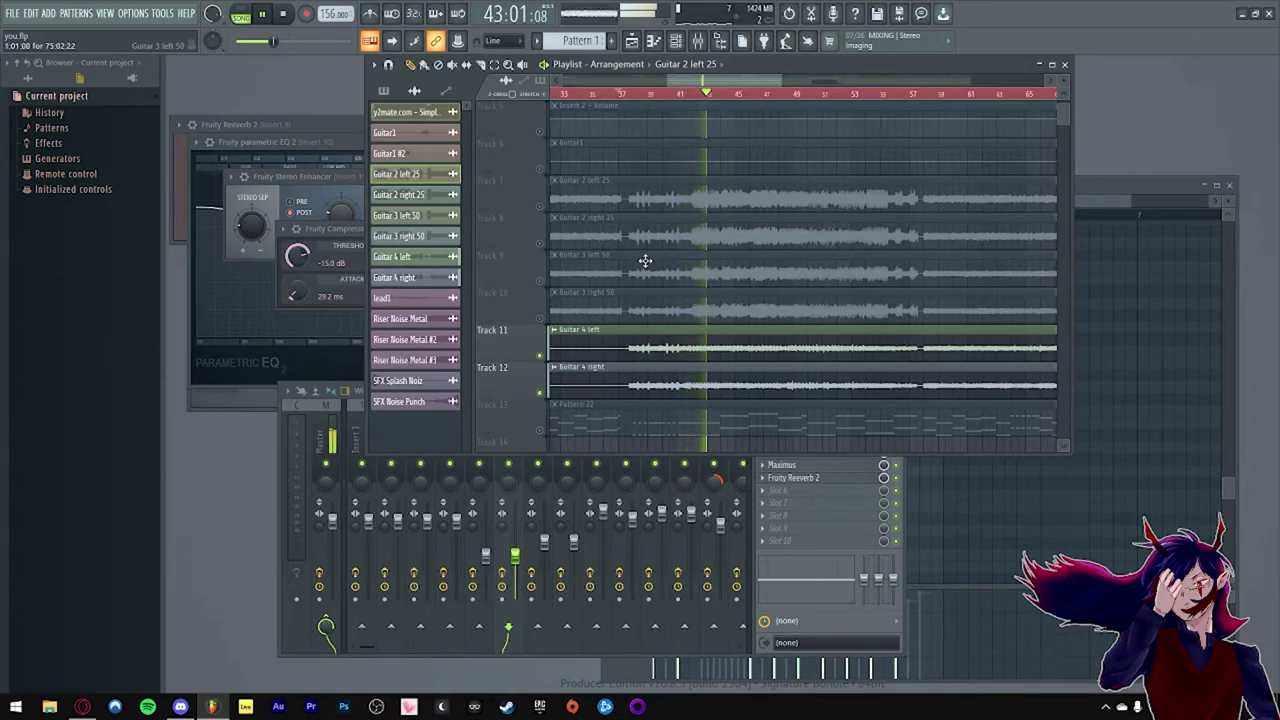
Step: Keep Track 10 muted and replay only the Guitar 4 clips from 42:01:00
key(space)
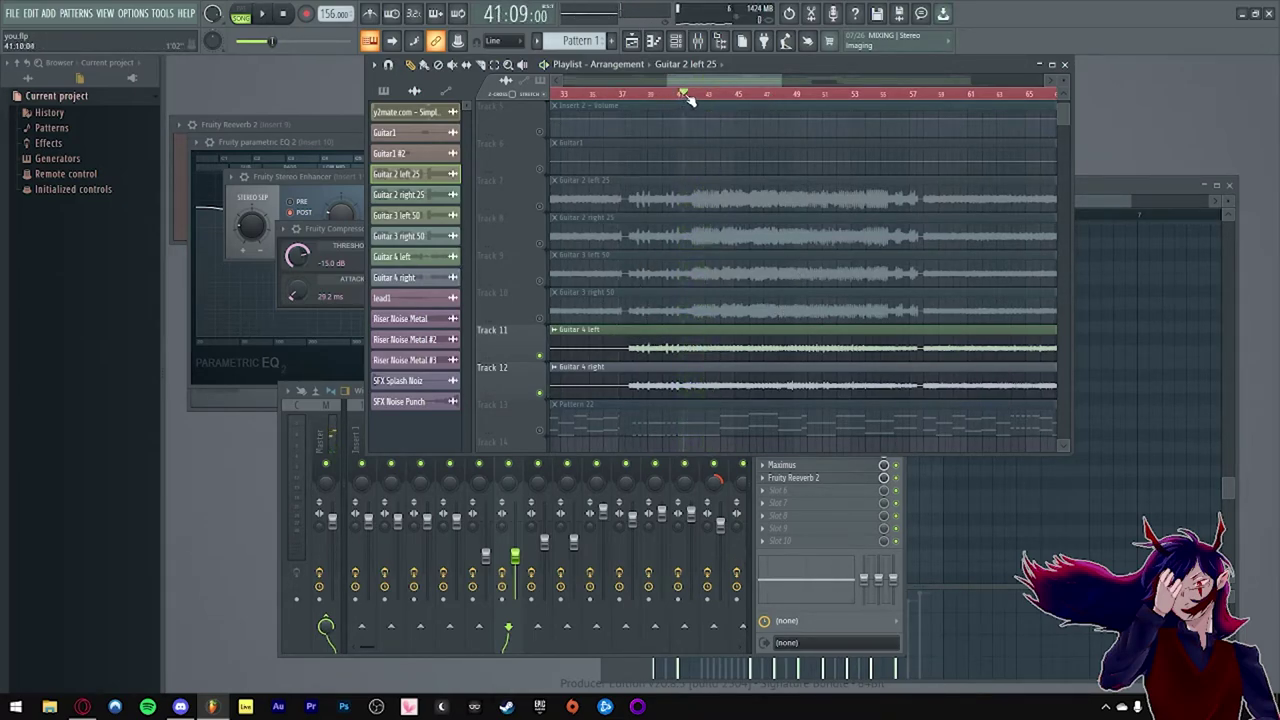
key(space)
click(540, 317)
key(space)
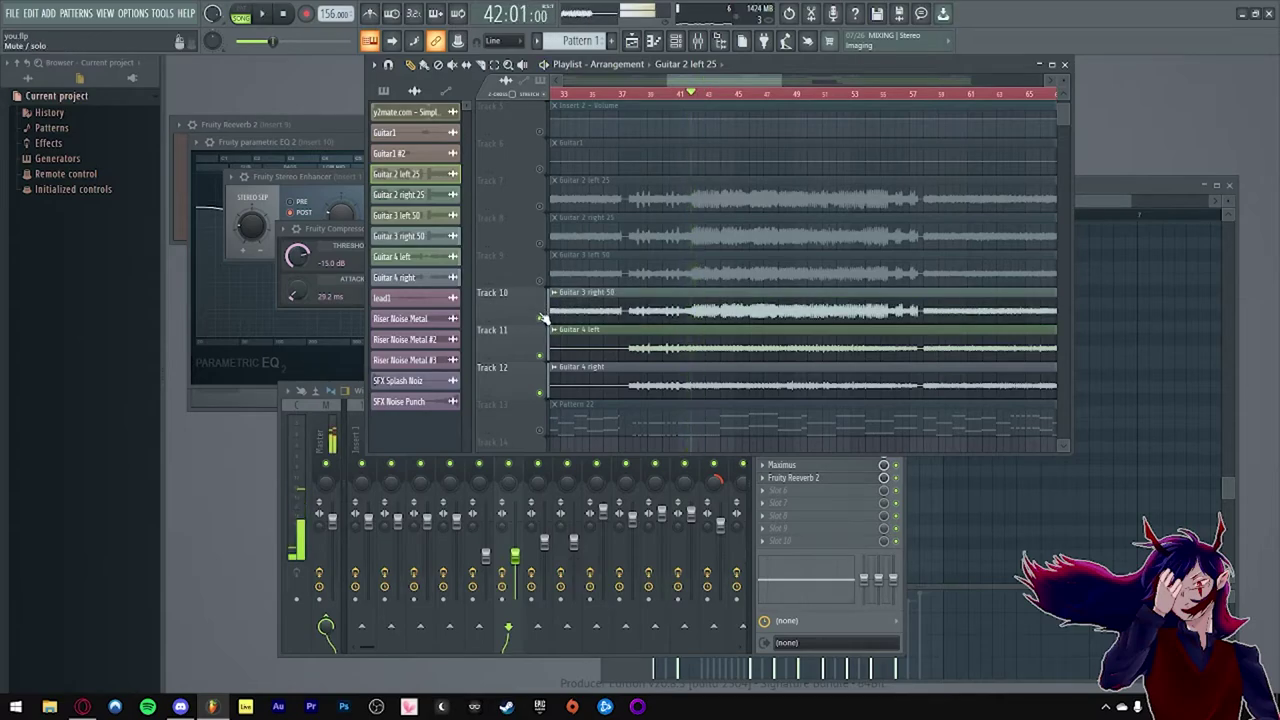
click(540, 317)
key(space)
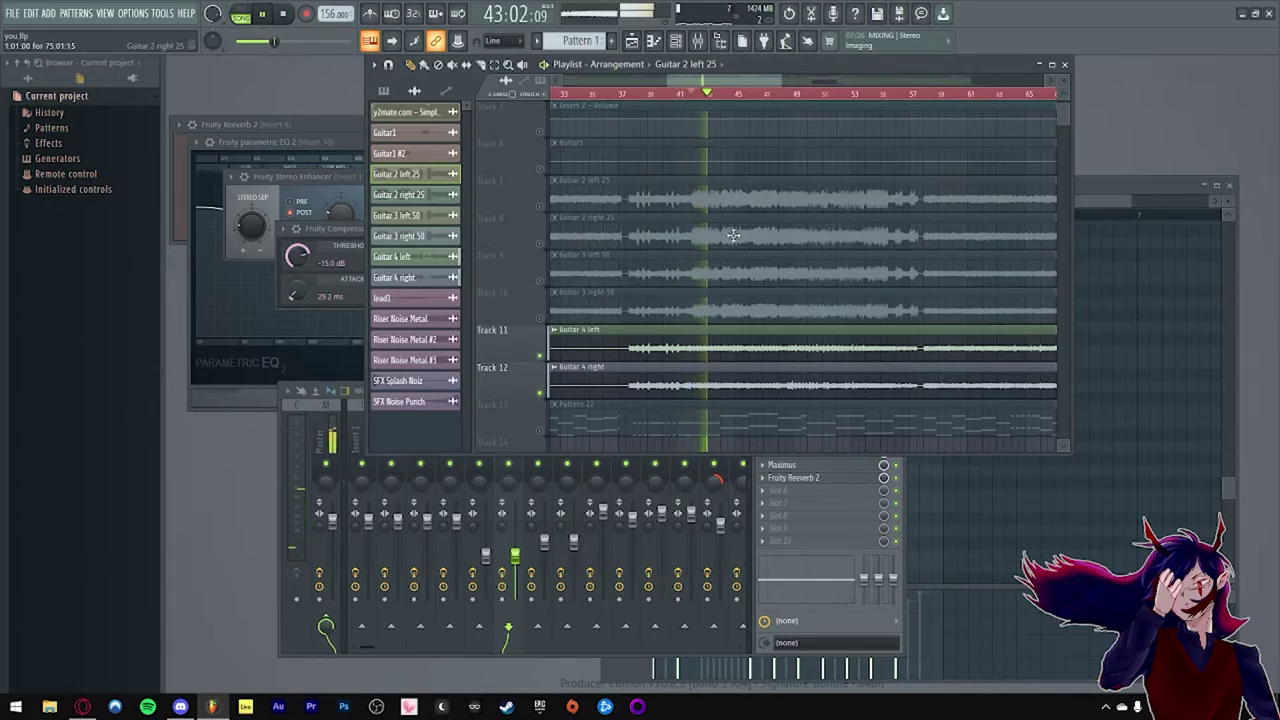
Step: Listen to the Guitar 4 clips alone up to about bar 61, following the playhead, and stop playback
scroll(797, 275, up, 2)
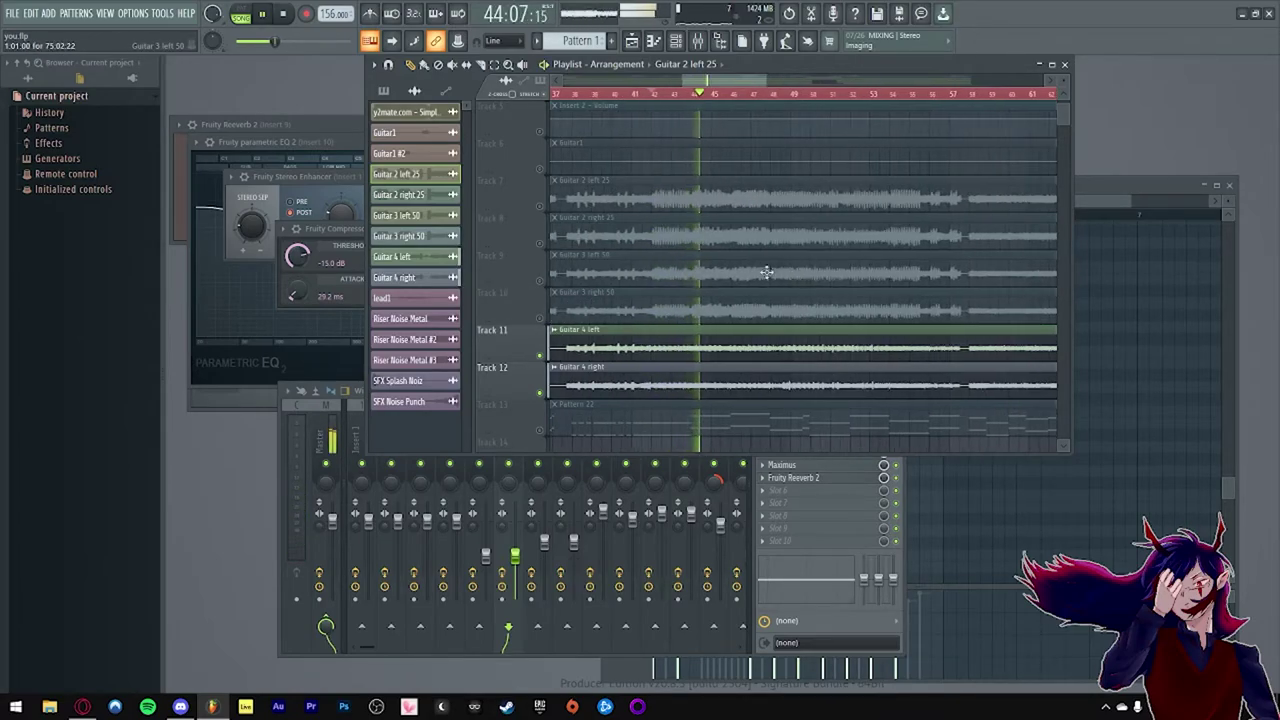
scroll(741, 264, down, 1)
scroll(741, 265, up, 1)
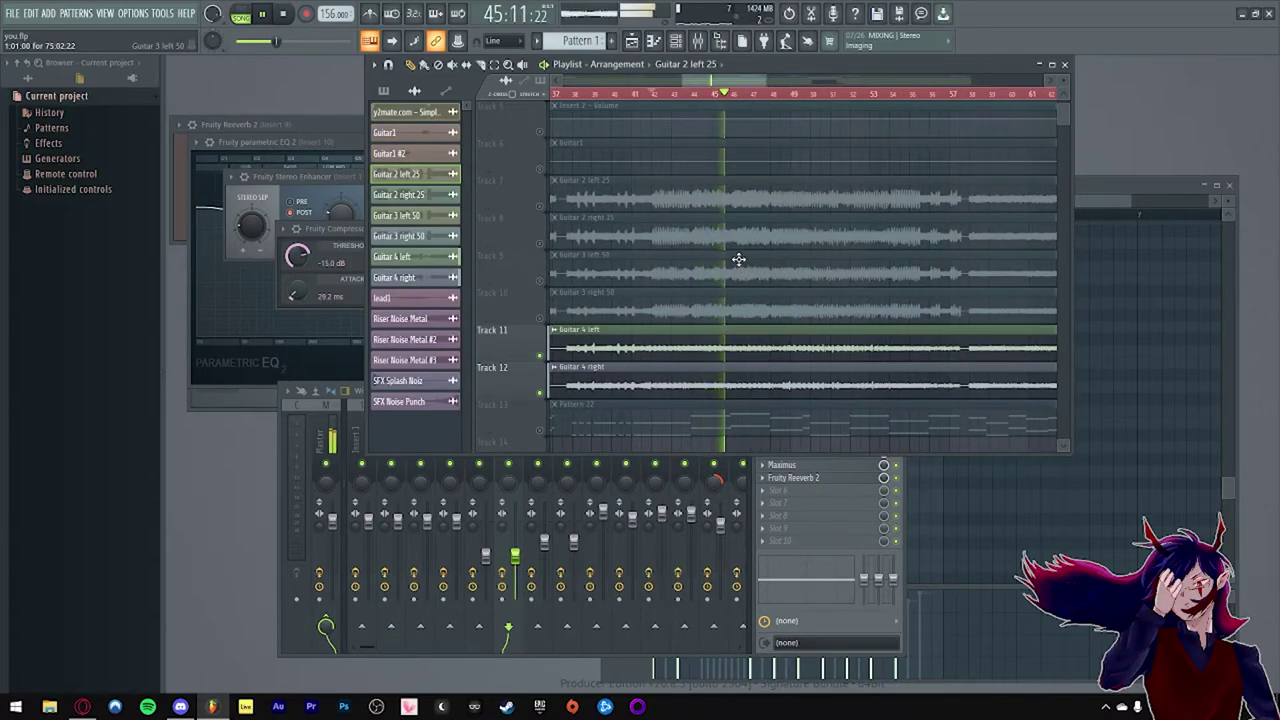
scroll(754, 275, up, 1)
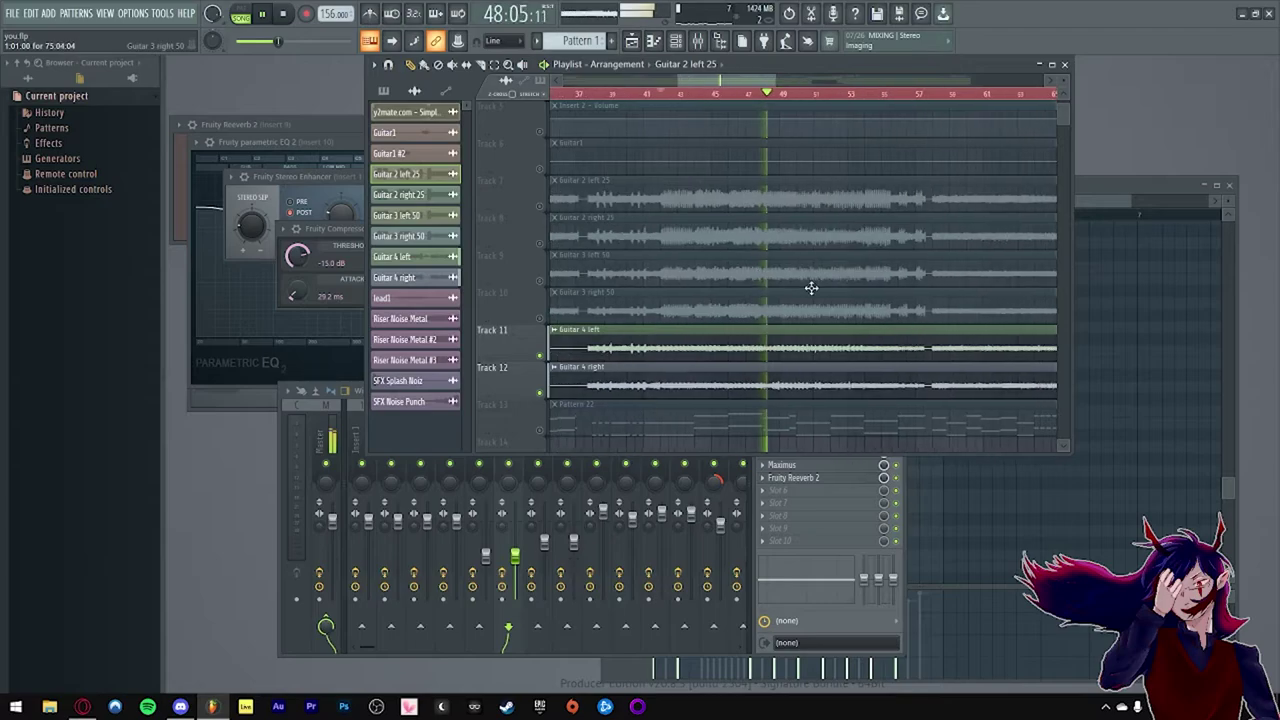
scroll(791, 277, down, 1)
scroll(770, 287, up, 1)
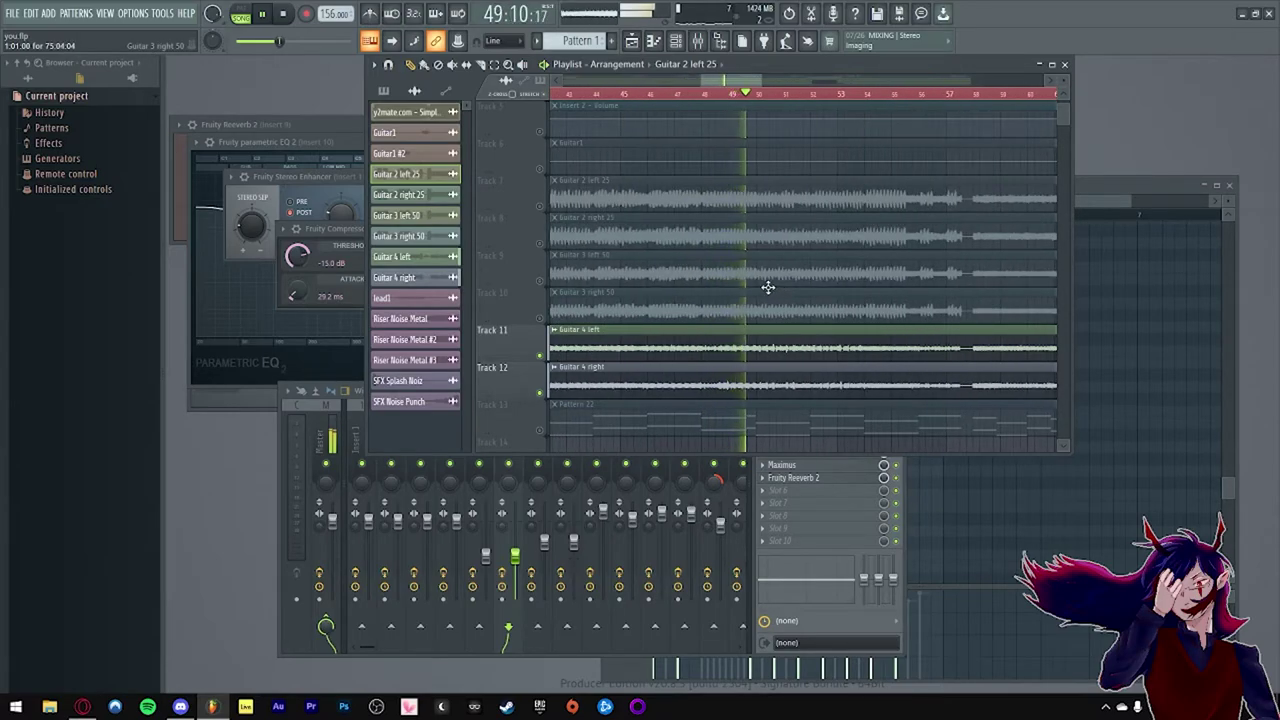
scroll(771, 291, up, 1)
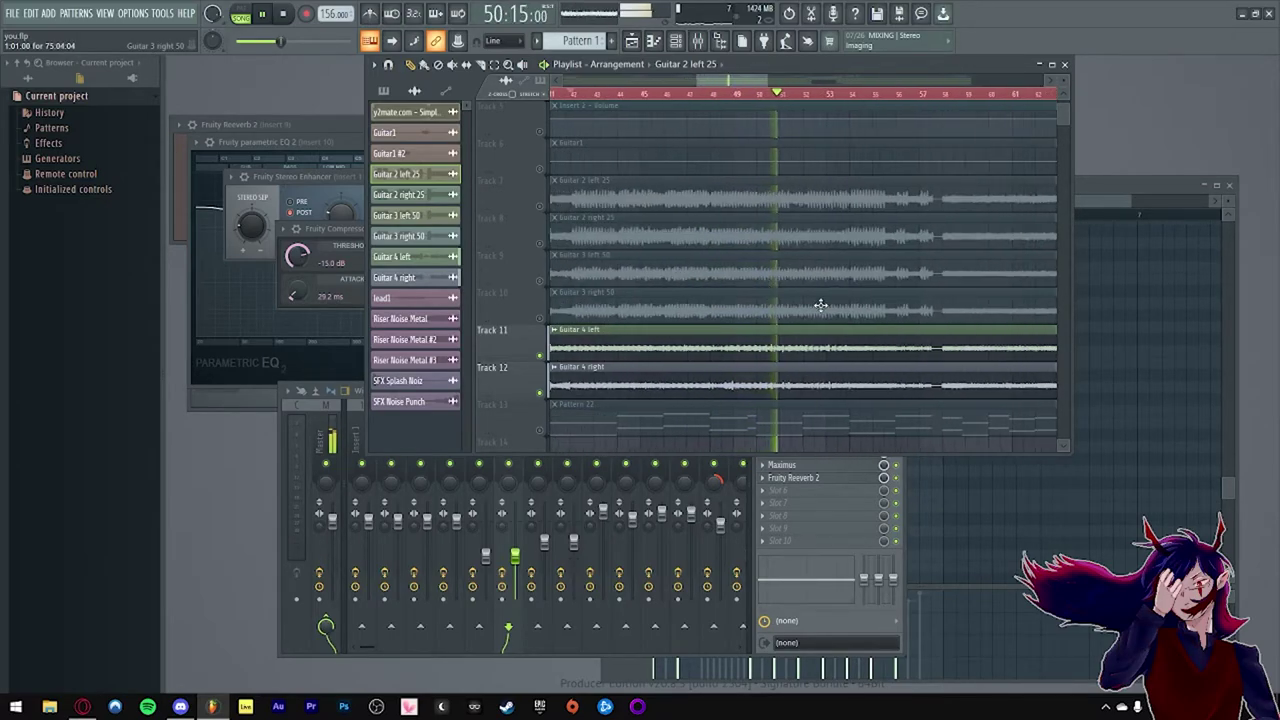
key(space)
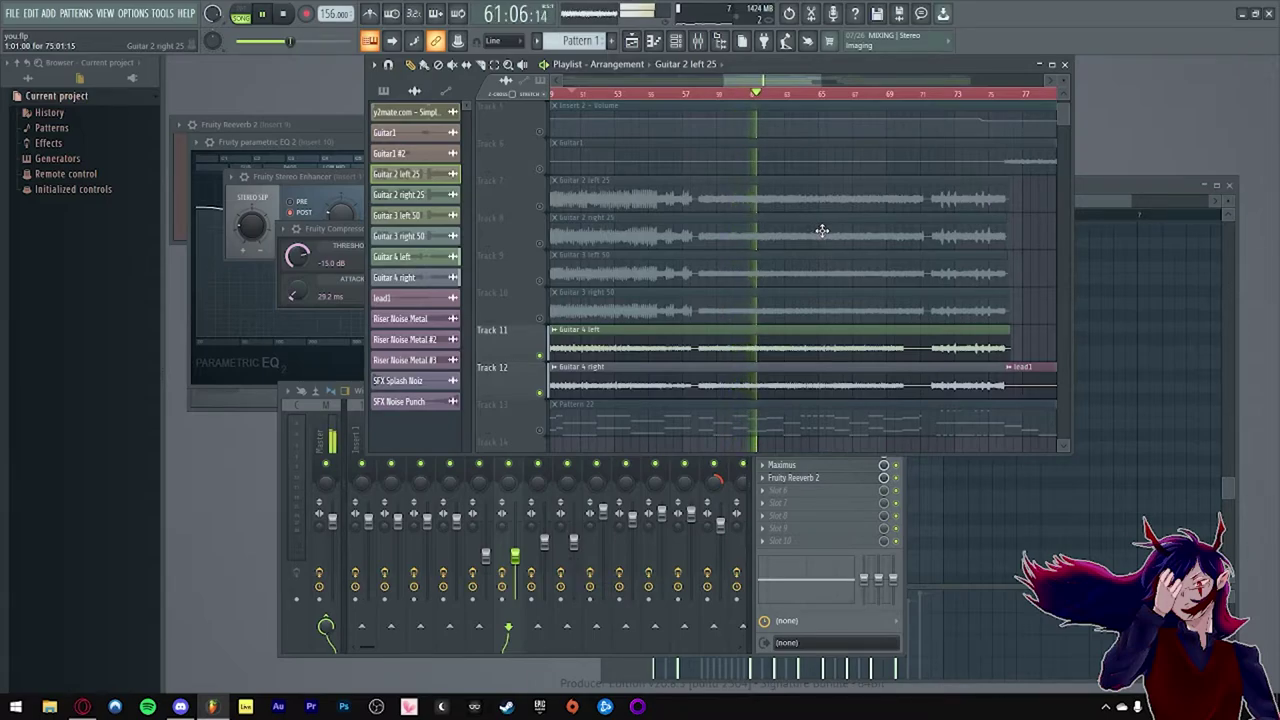
key(space)
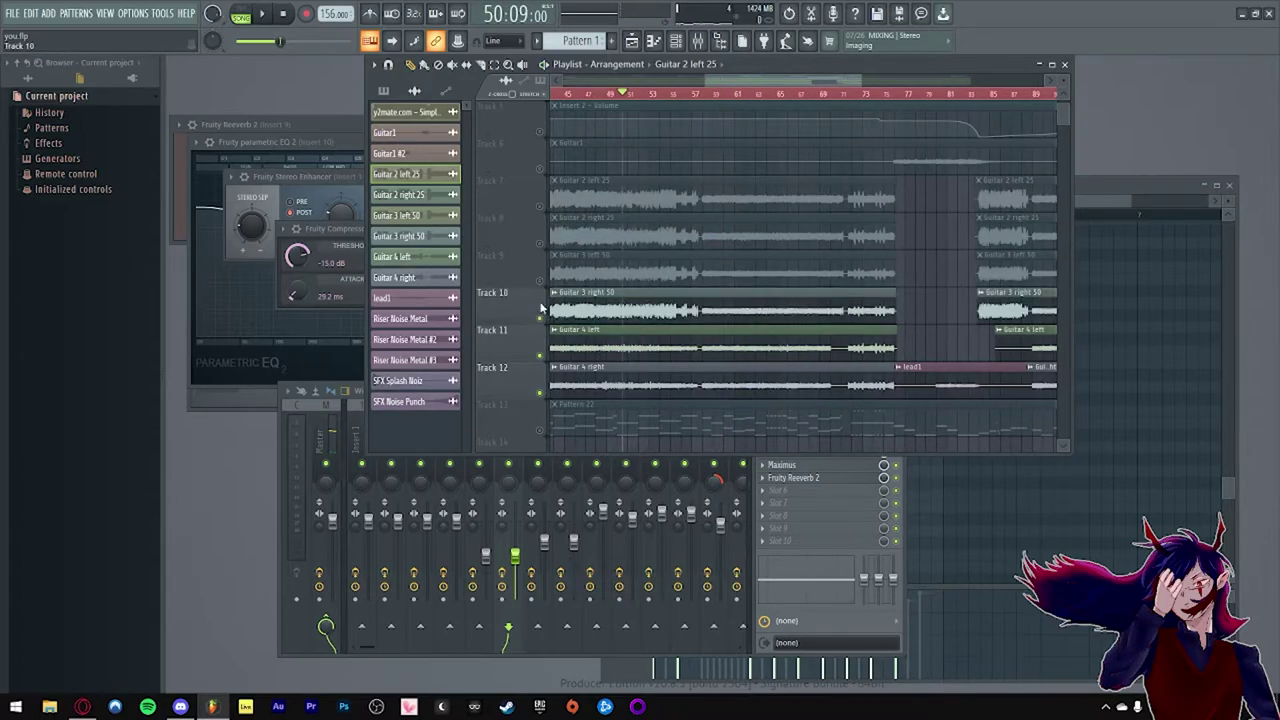
Step: Unmute Tracks 7 to 10 and play all six guitar clips from around bar 47
drag(540, 281, 543, 207)
click(600, 95)
key(space)
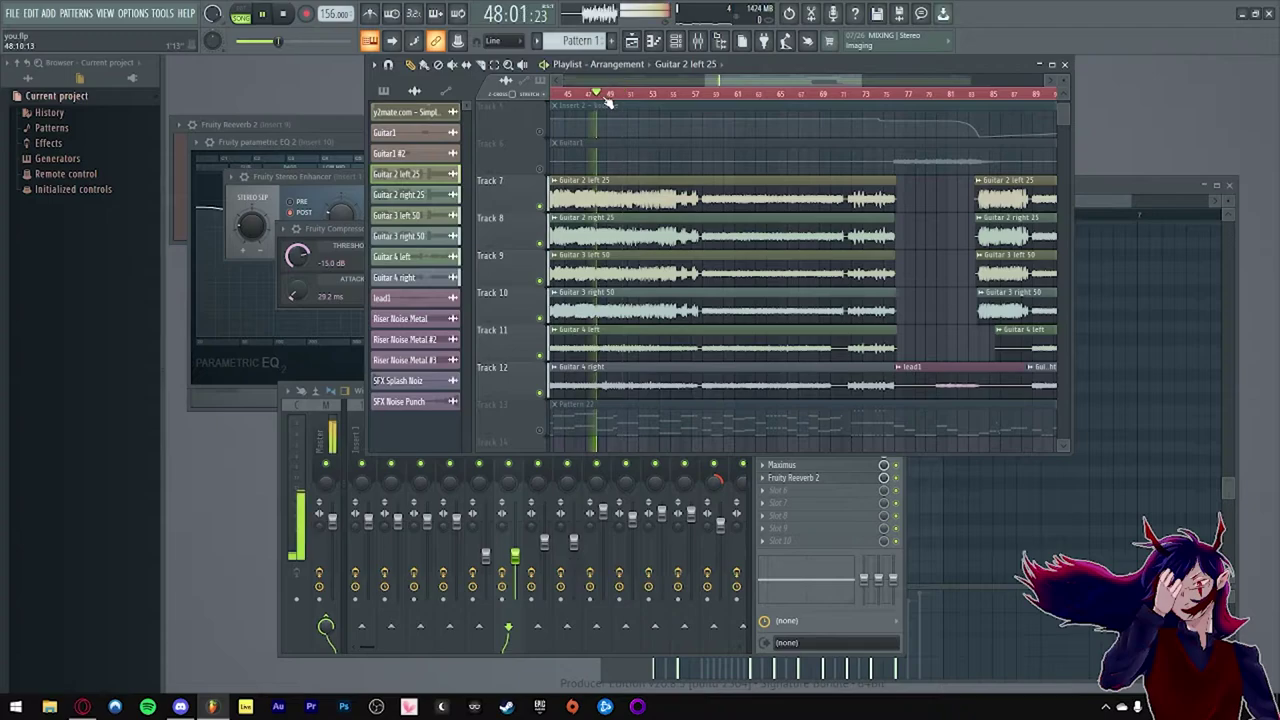
Step: Replay all six guitar clips from 41:01:00 to about bar 64 and stop playback
drag(772, 82, 752, 83)
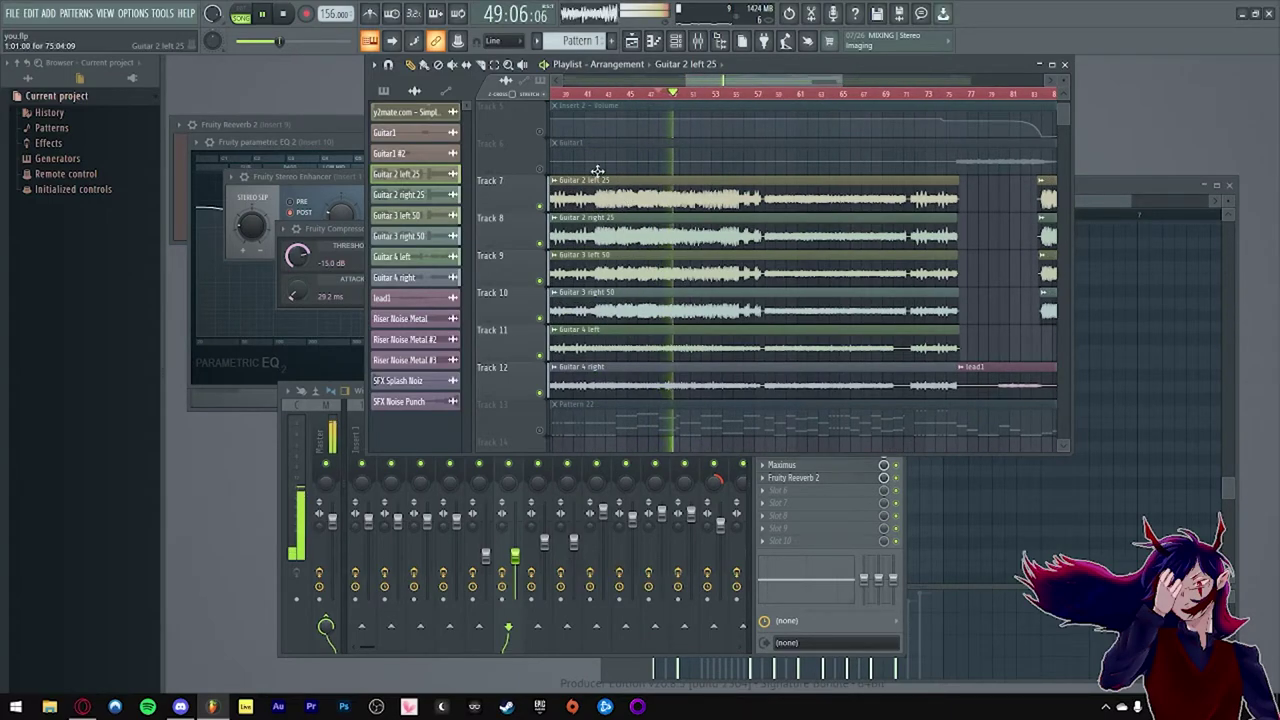
key(space)
click(586, 95)
key(space)
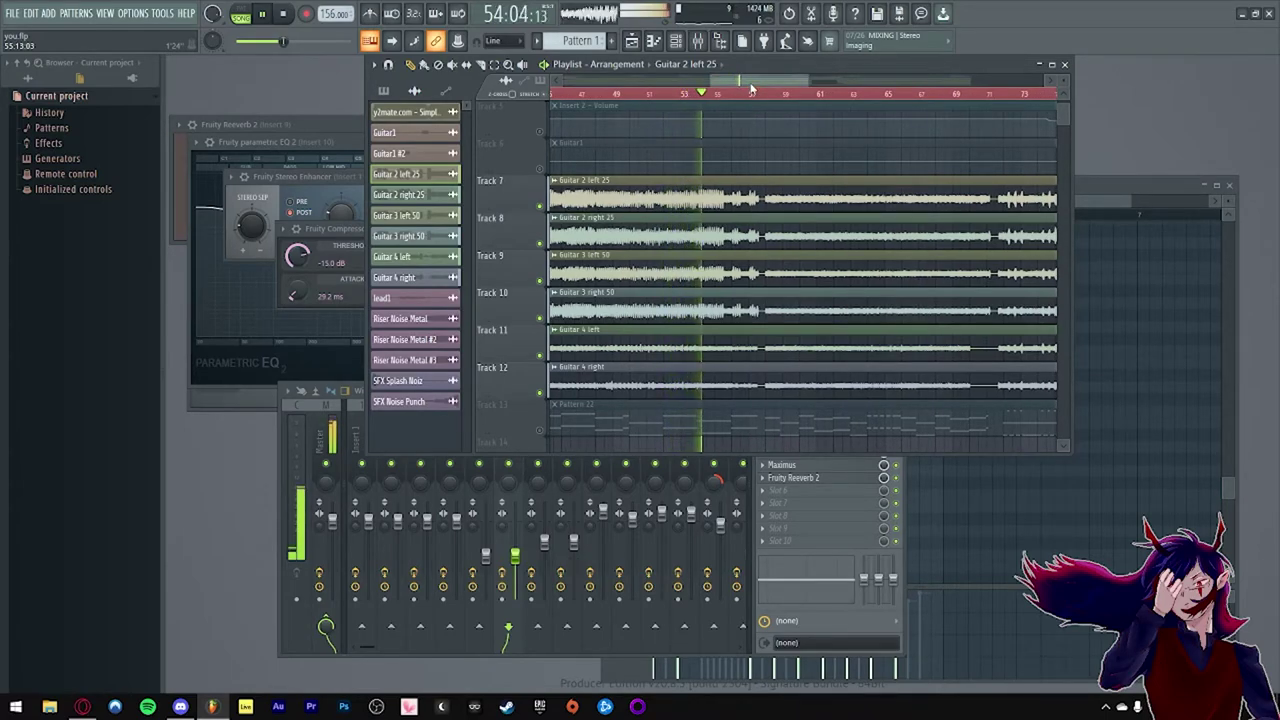
drag(750, 83, 771, 88)
scroll(809, 279, down, 2)
scroll(812, 276, up, 3)
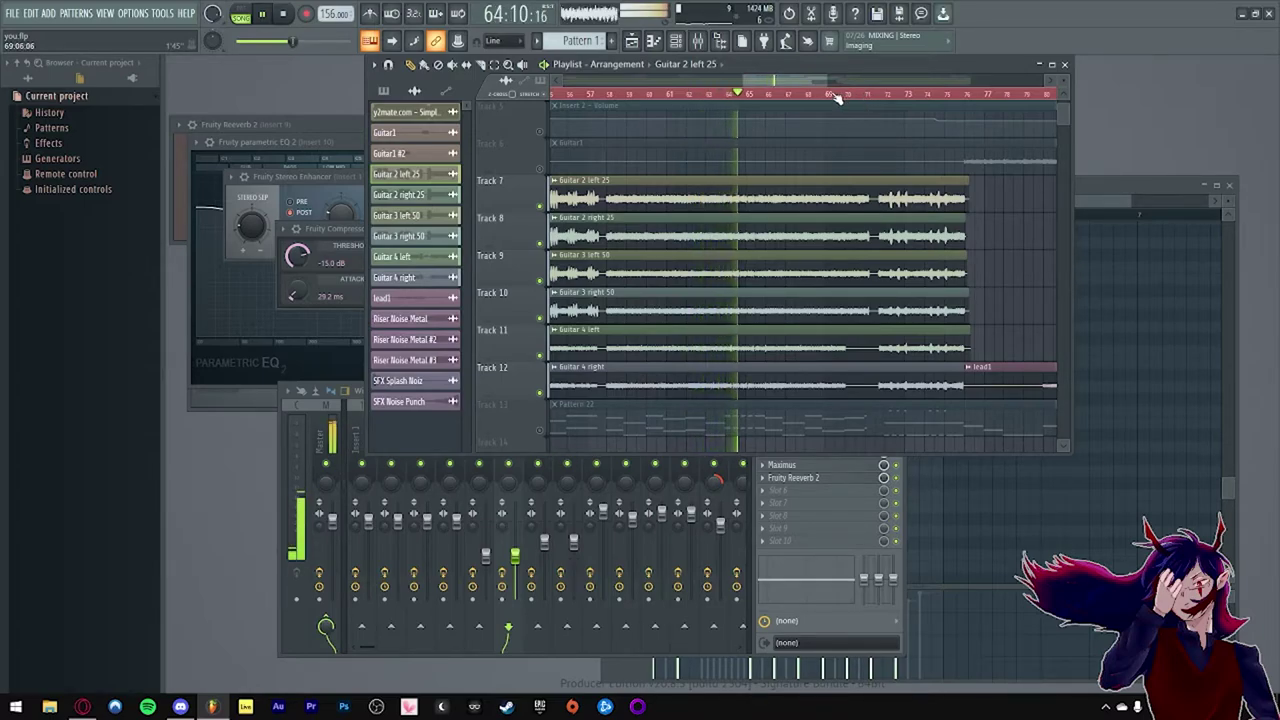
key(space)
Step: Return to the start of the arrangement and set the playback position to 3:01:00
scroll(774, 223, down, 4)
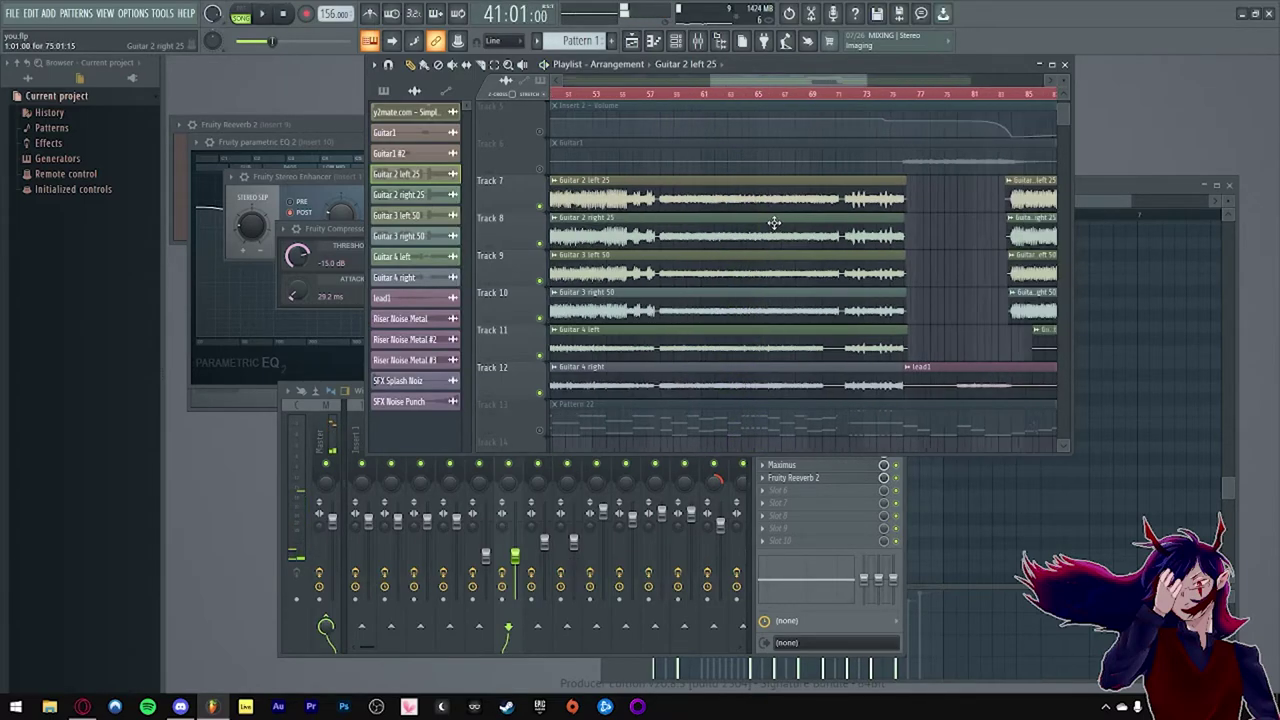
scroll(646, 214, up, 2)
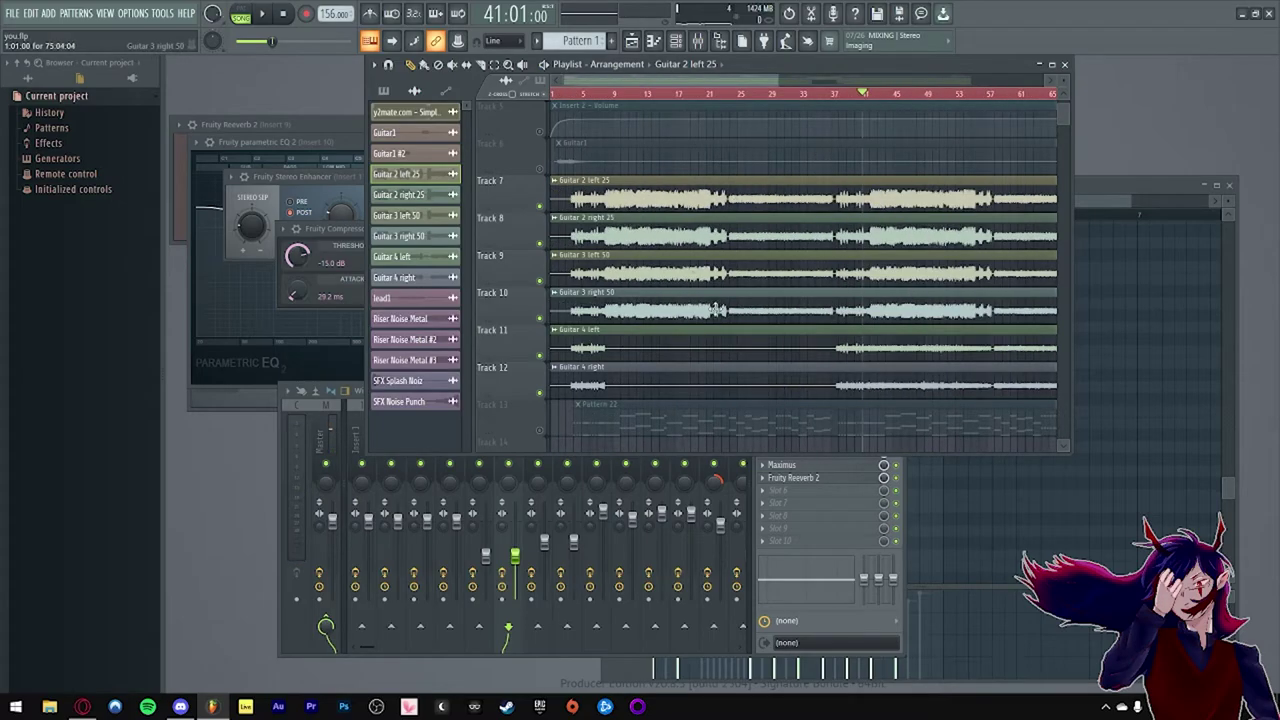
double_click(824, 316)
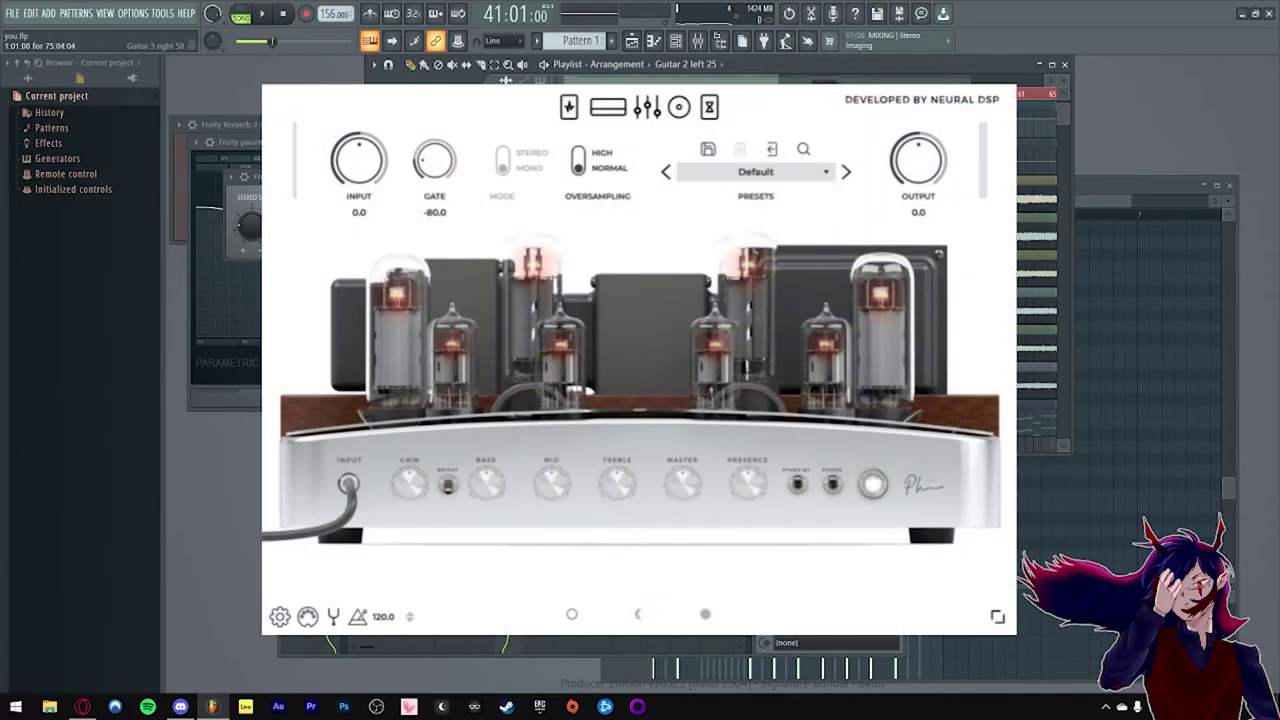
key(Escape)
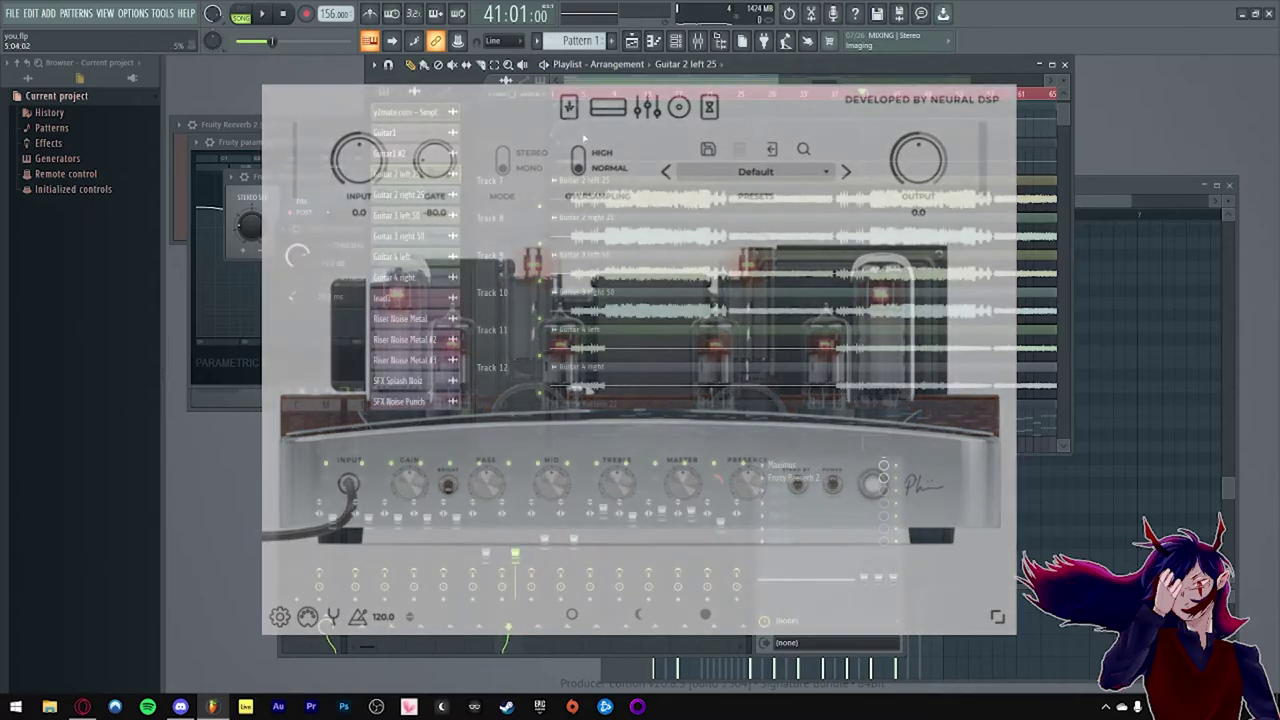
click(566, 97)
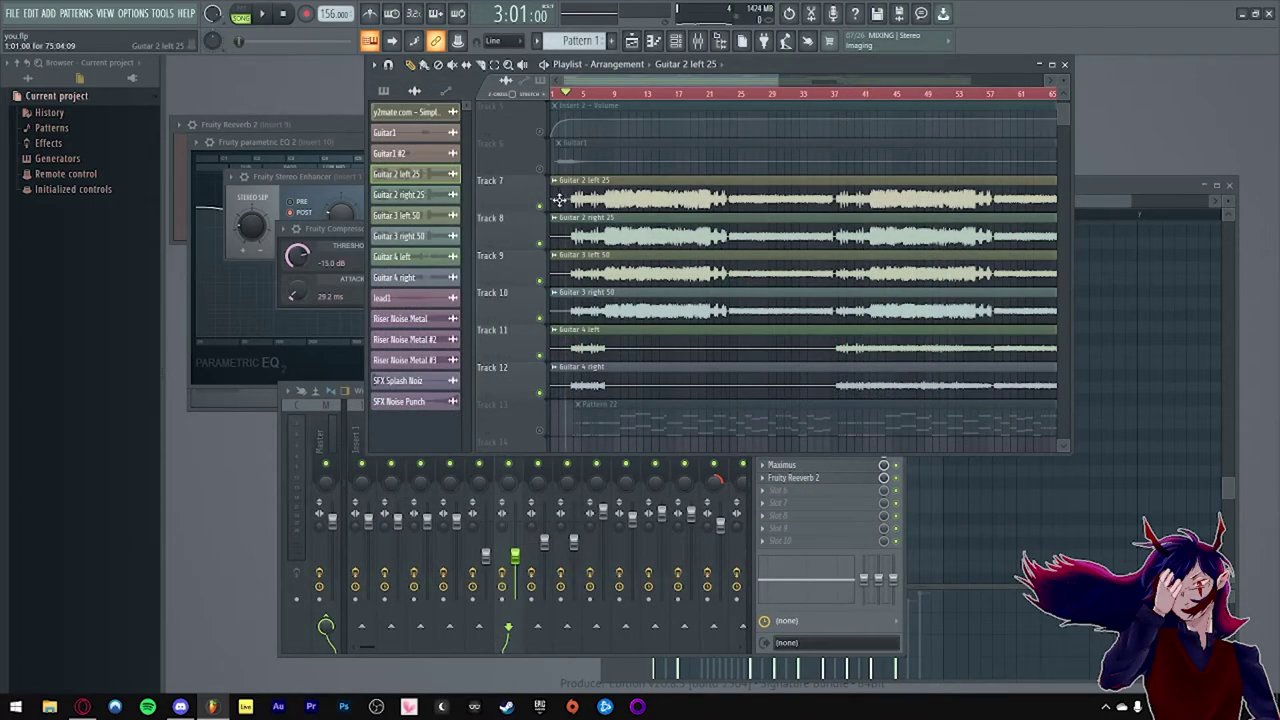
scroll(566, 95, up, 2)
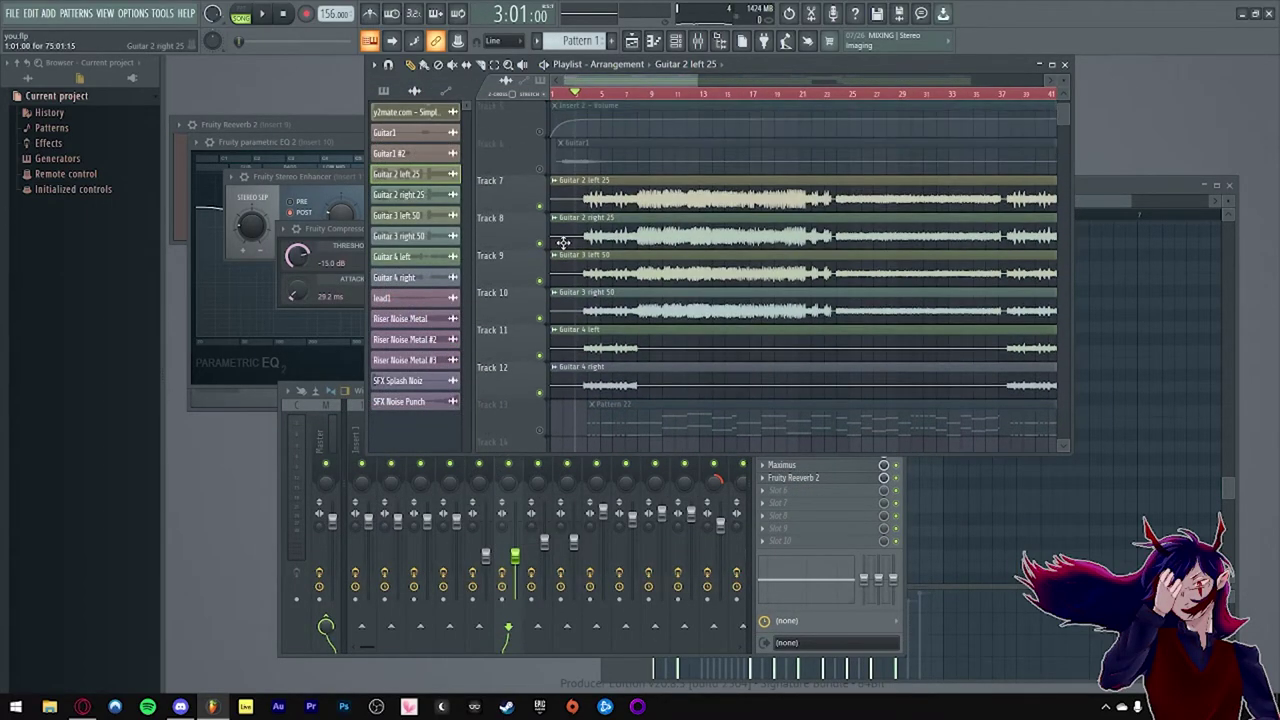
scroll(564, 243, up, 1)
scroll(535, 243, down, 1)
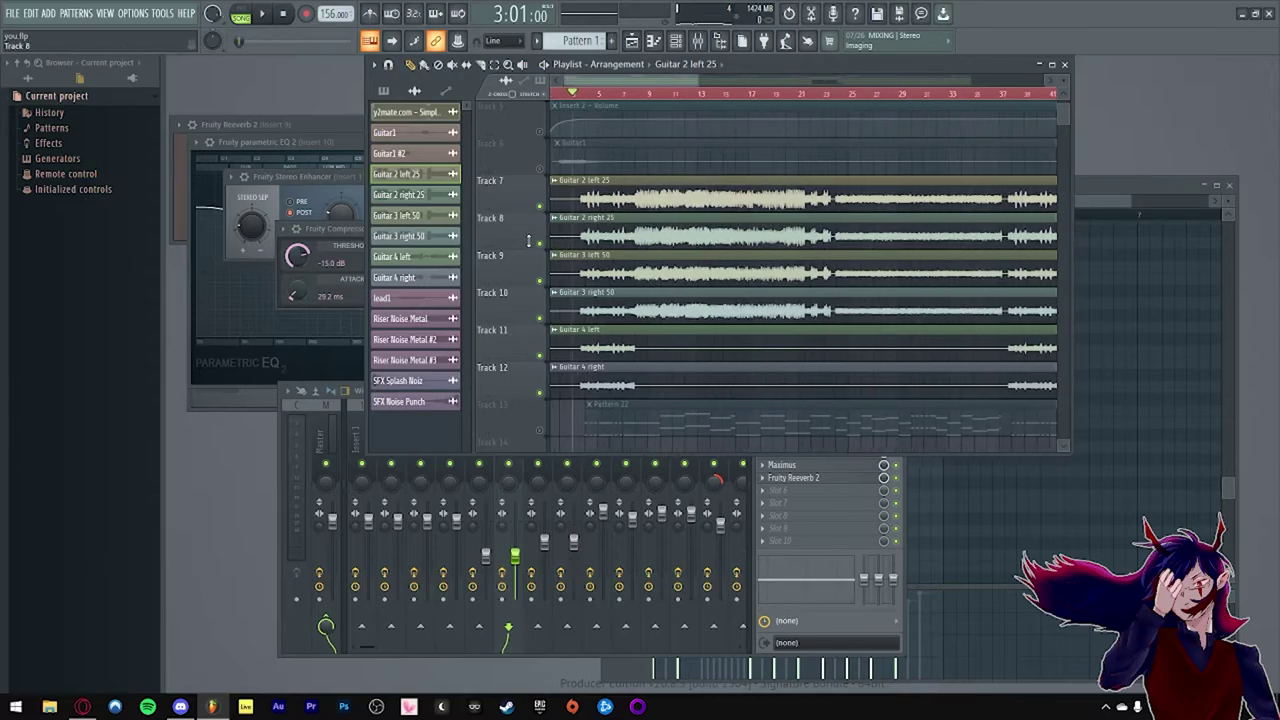
scroll(569, 235, down, 2)
scroll(568, 238, up, 2)
scroll(566, 242, up, 1)
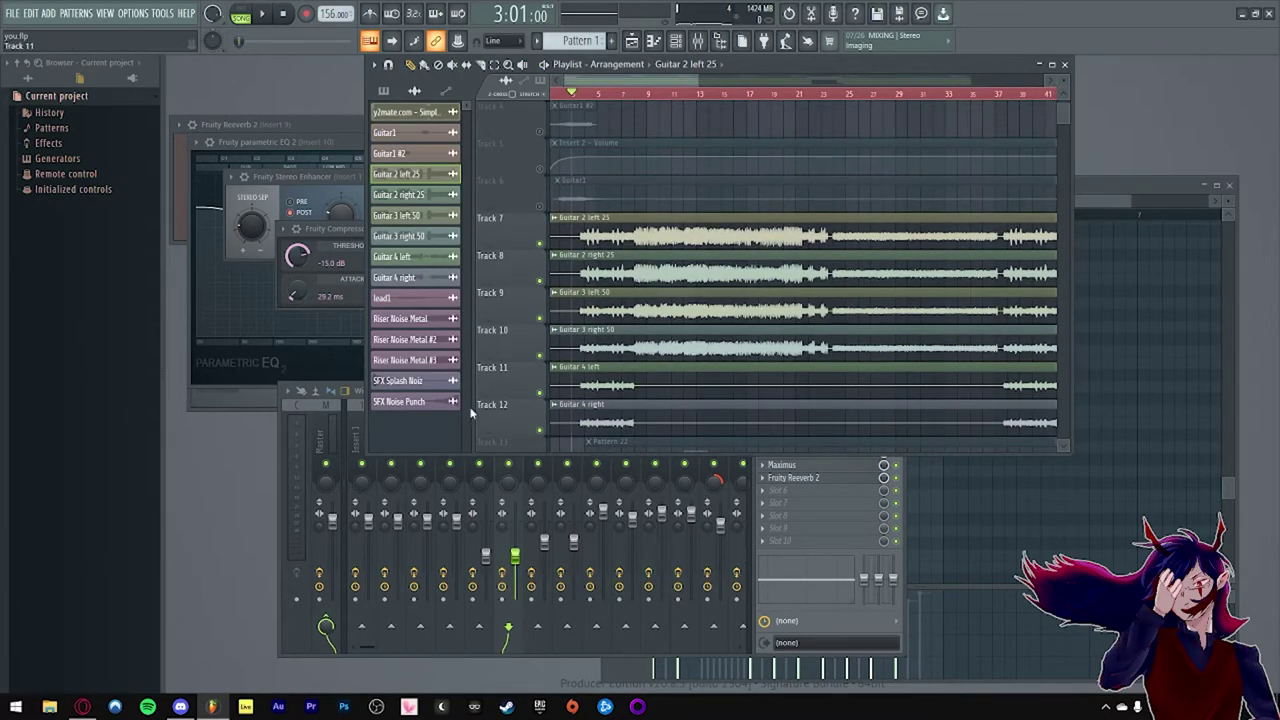
Step: Inspect the high-shelf boost in mixer Insert 2's Fruity Parametric EQ 2 and close the plugin
click(362, 426)
click(390, 437)
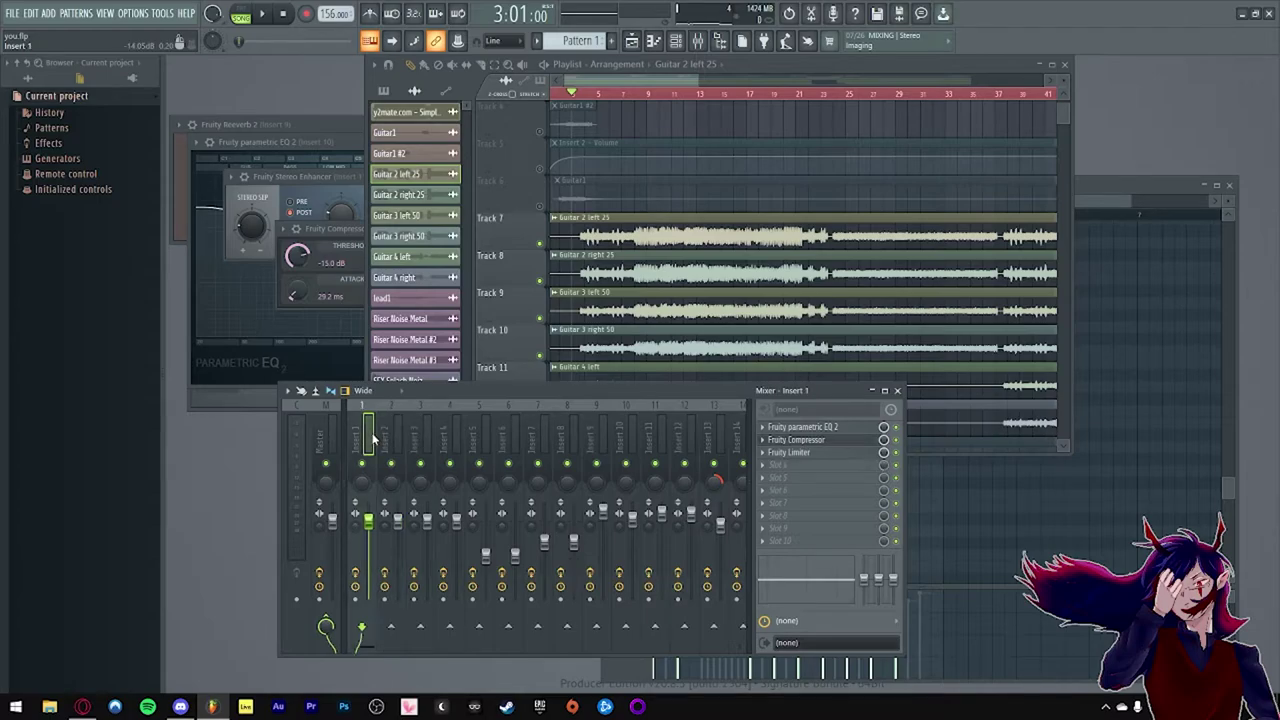
click(829, 430)
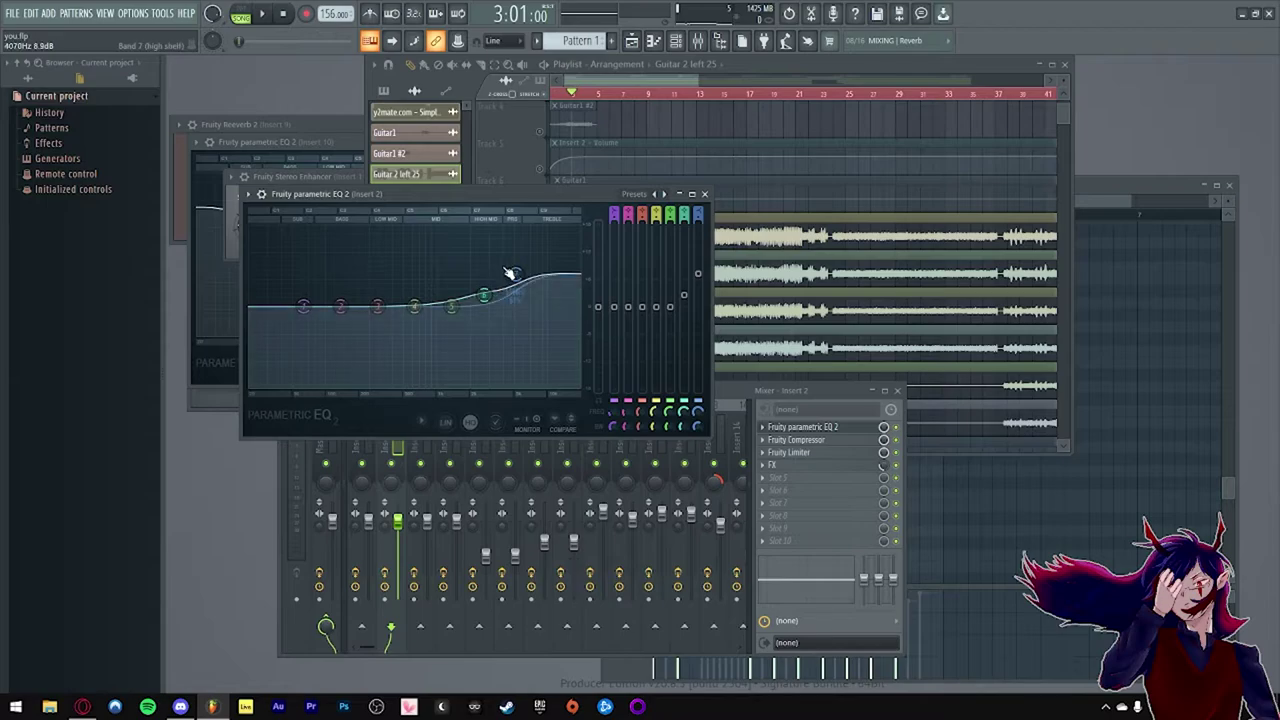
drag(516, 197, 554, 151)
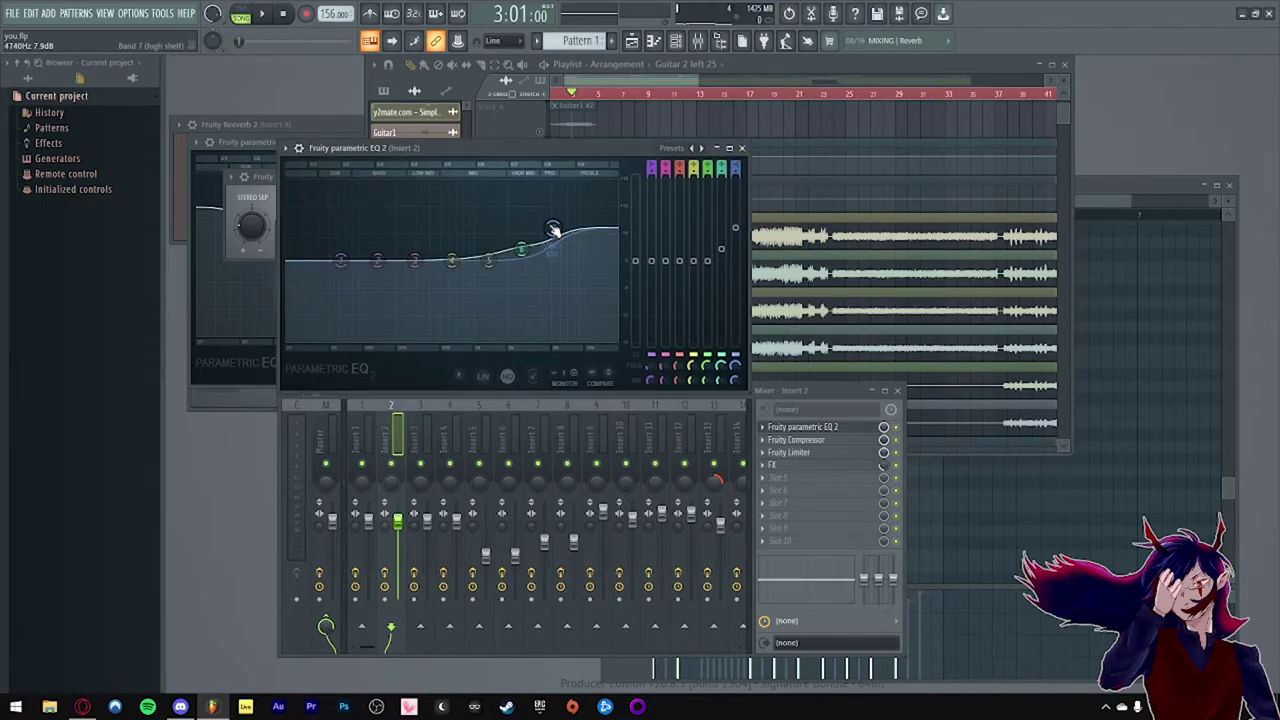
click(742, 148)
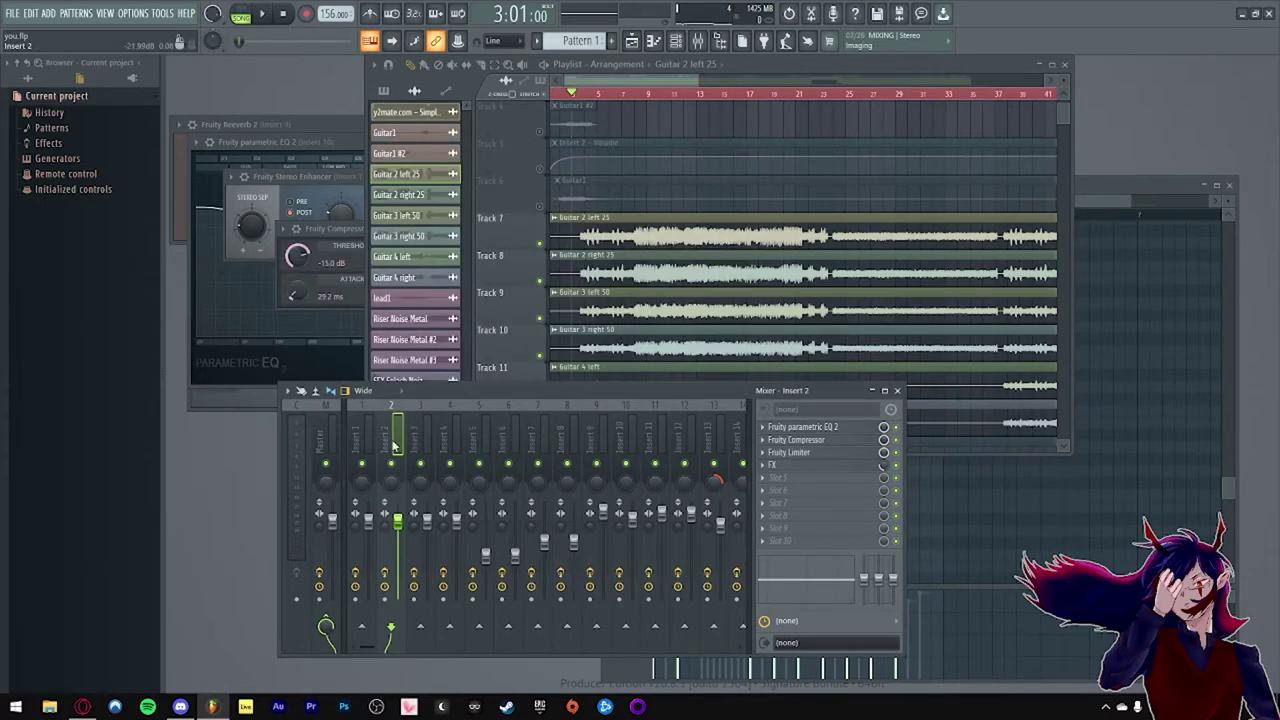
Step: Examine the EQ curve in mixer Insert 3's Fruity Parametric EQ 2 and close the plugin
click(420, 440)
click(795, 427)
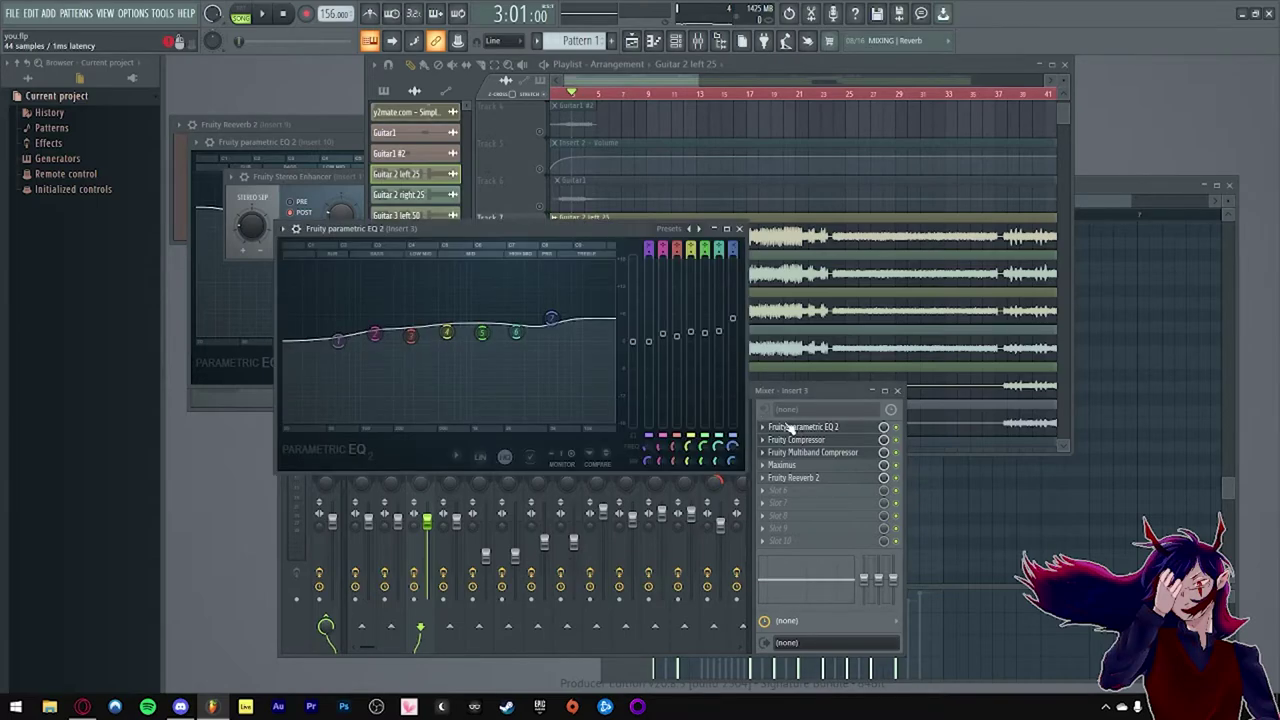
drag(555, 228, 512, 133)
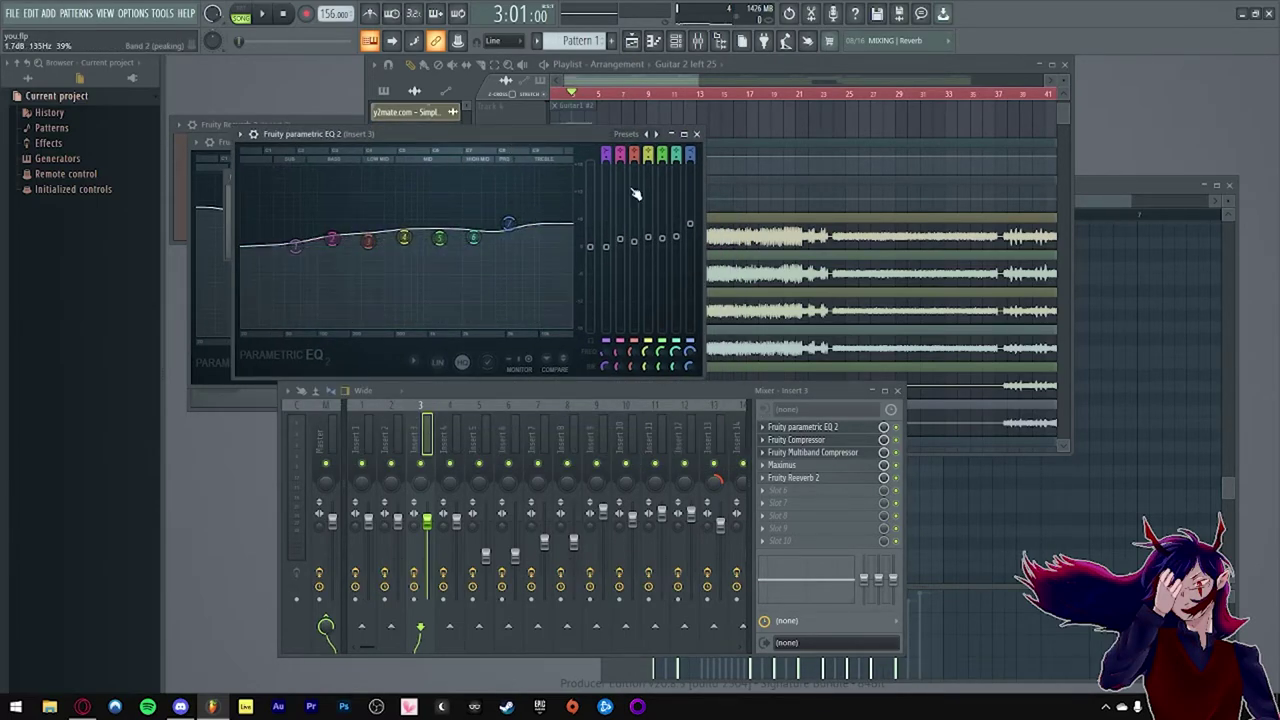
click(696, 134)
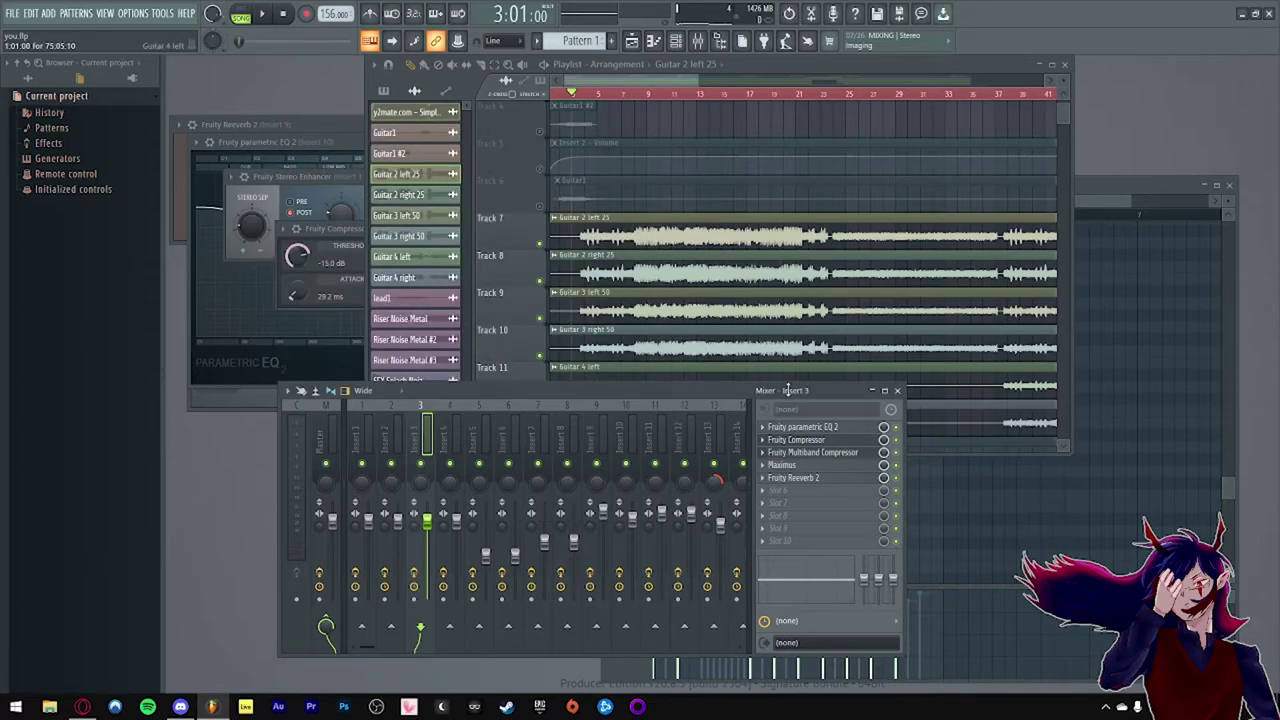
Step: Open the Fruity Compressor on Insert 3, look through its preset list, and close it
click(802, 441)
click(301, 246)
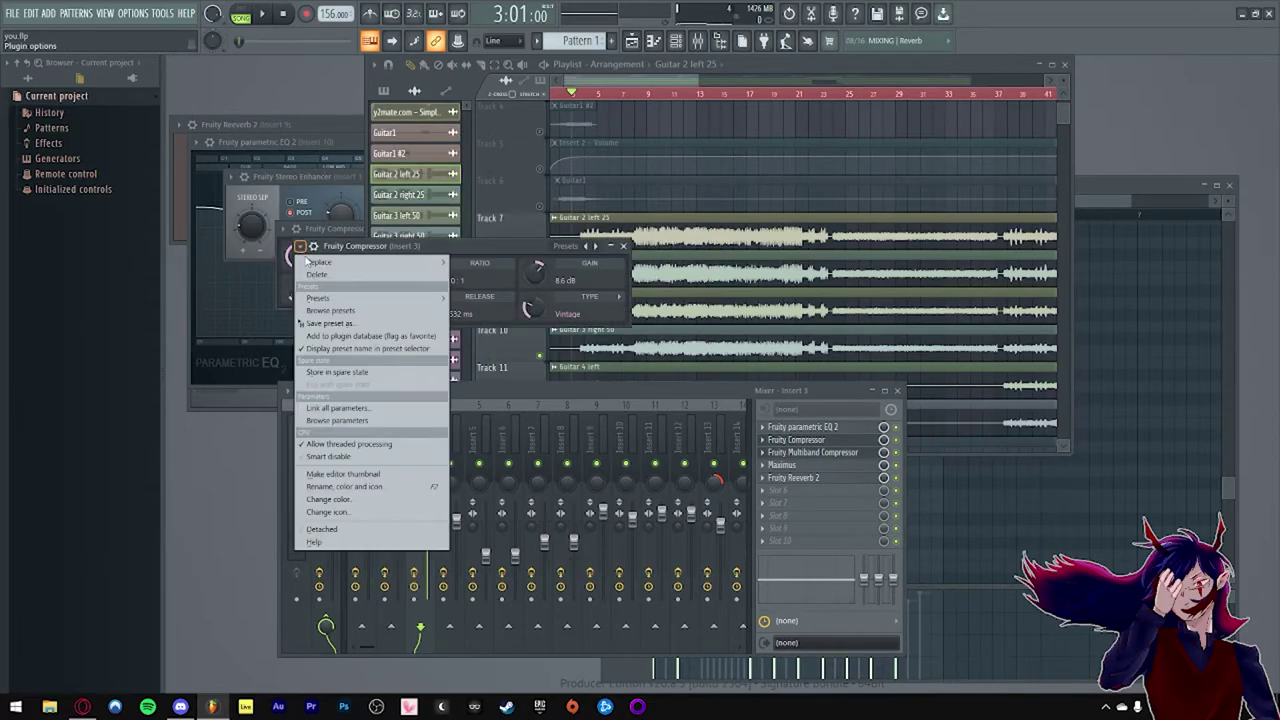
mouse_move(380, 298)
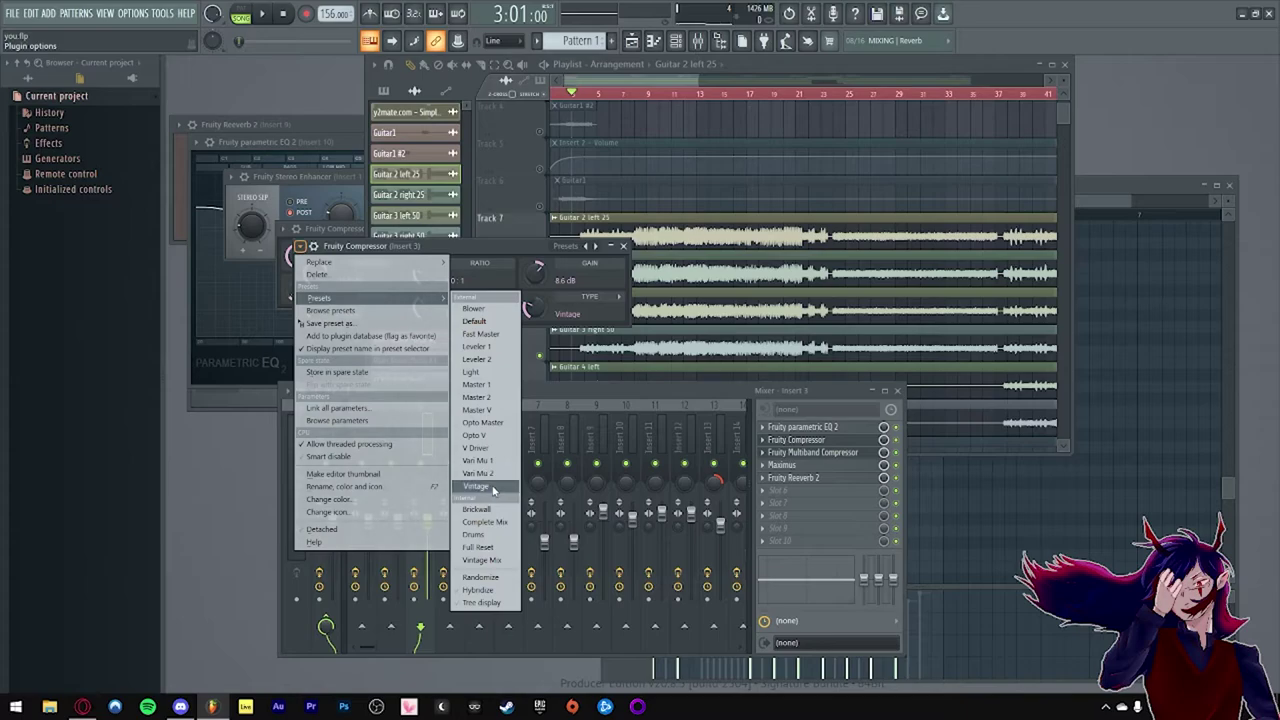
click(623, 246)
click(623, 246)
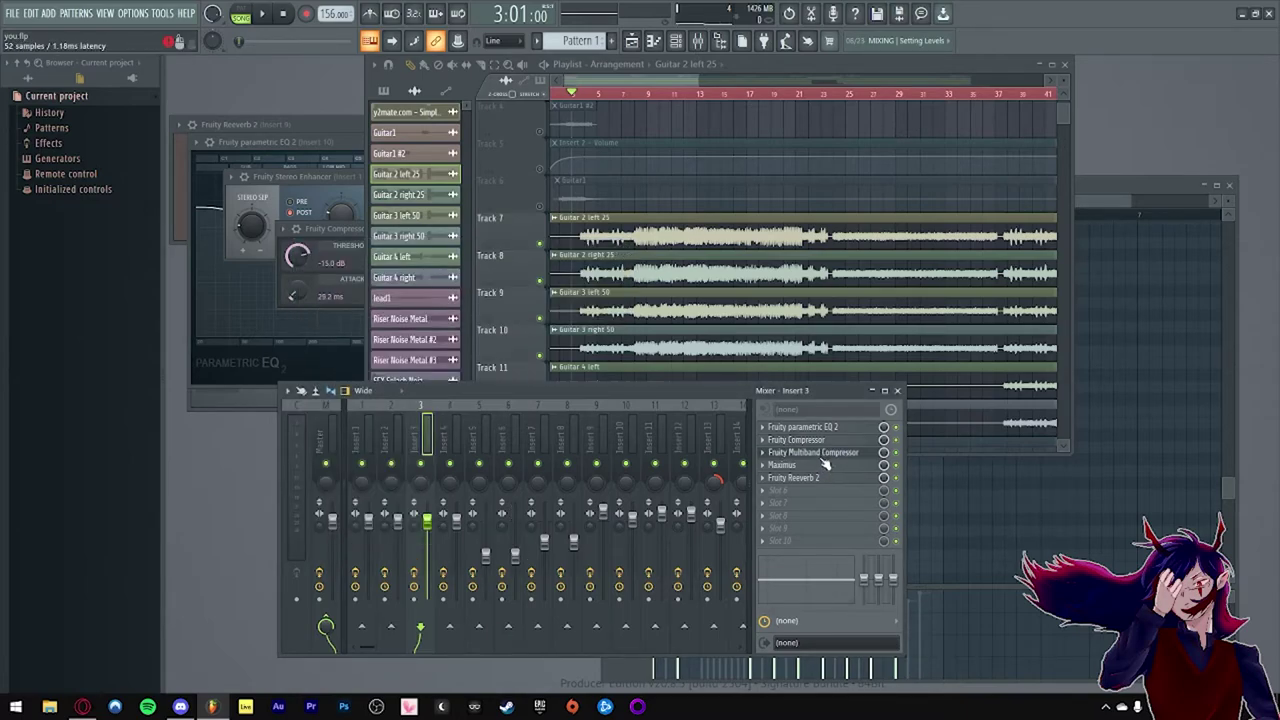
Step: Inspect the Fruity Multiband Compressor, Maximus and Fruity Reeverb 2 settings on Insert 3
click(822, 452)
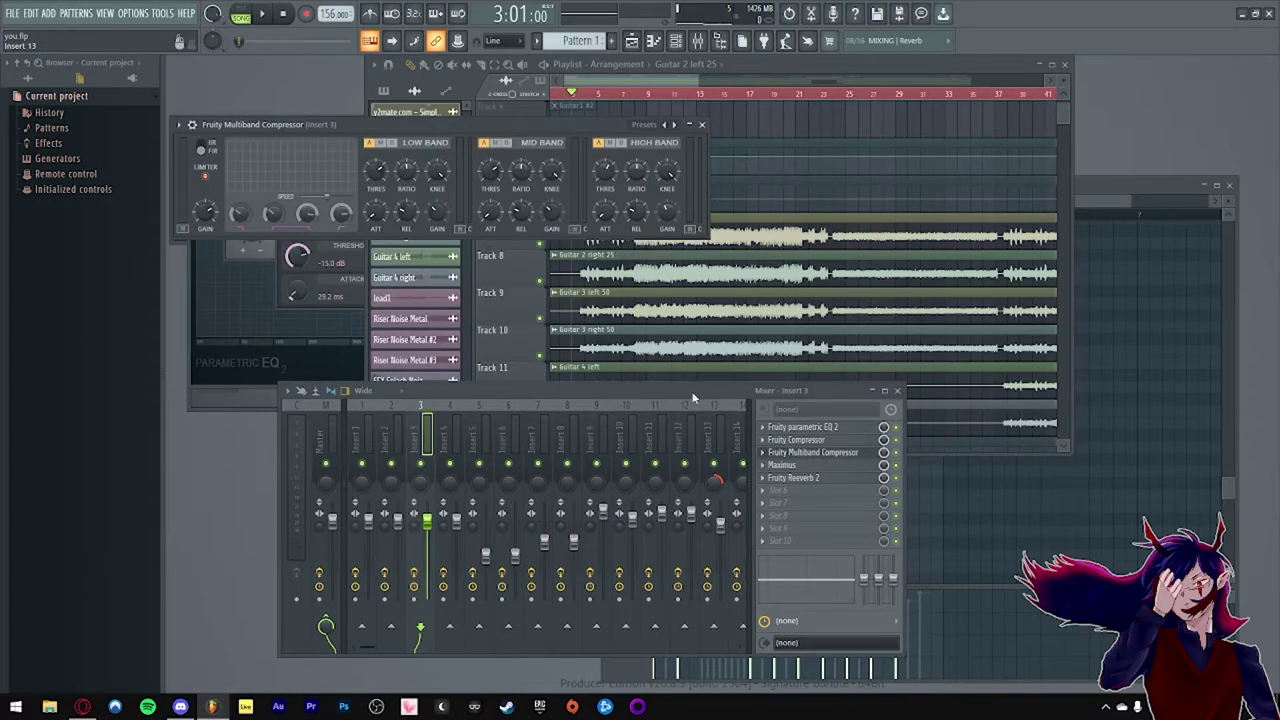
click(806, 467)
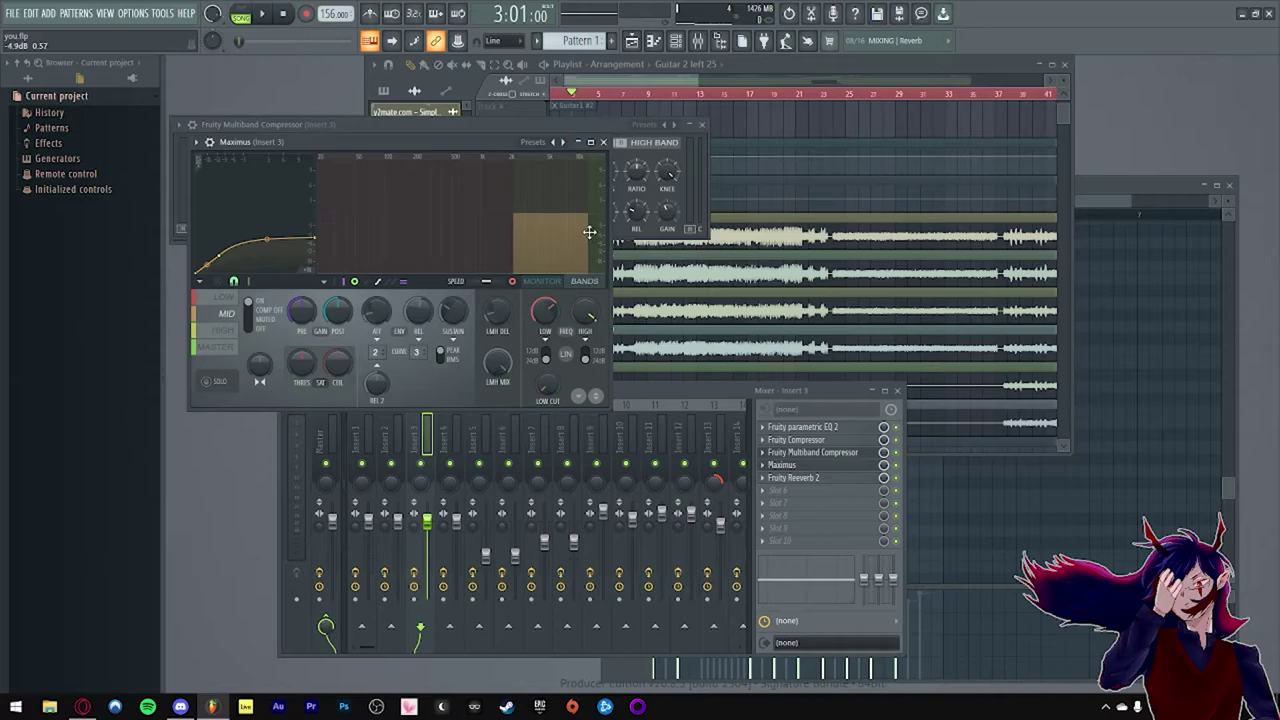
click(606, 145)
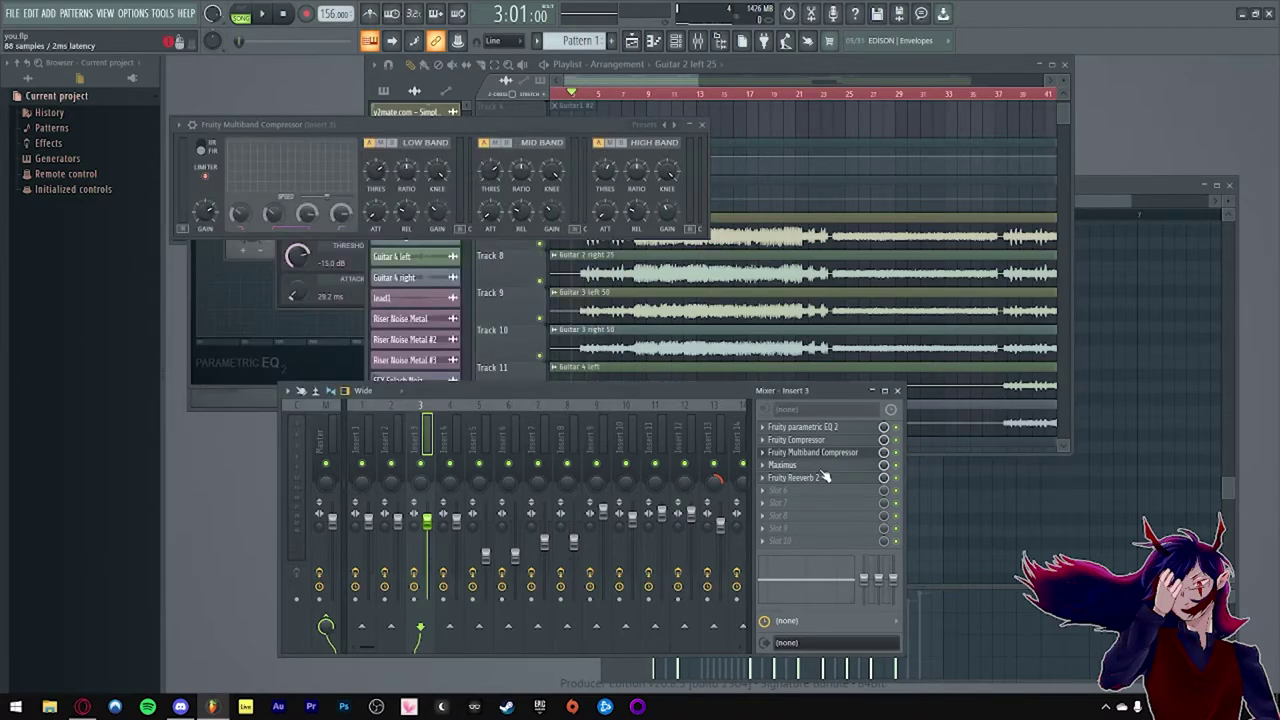
click(812, 466)
click(603, 142)
click(806, 481)
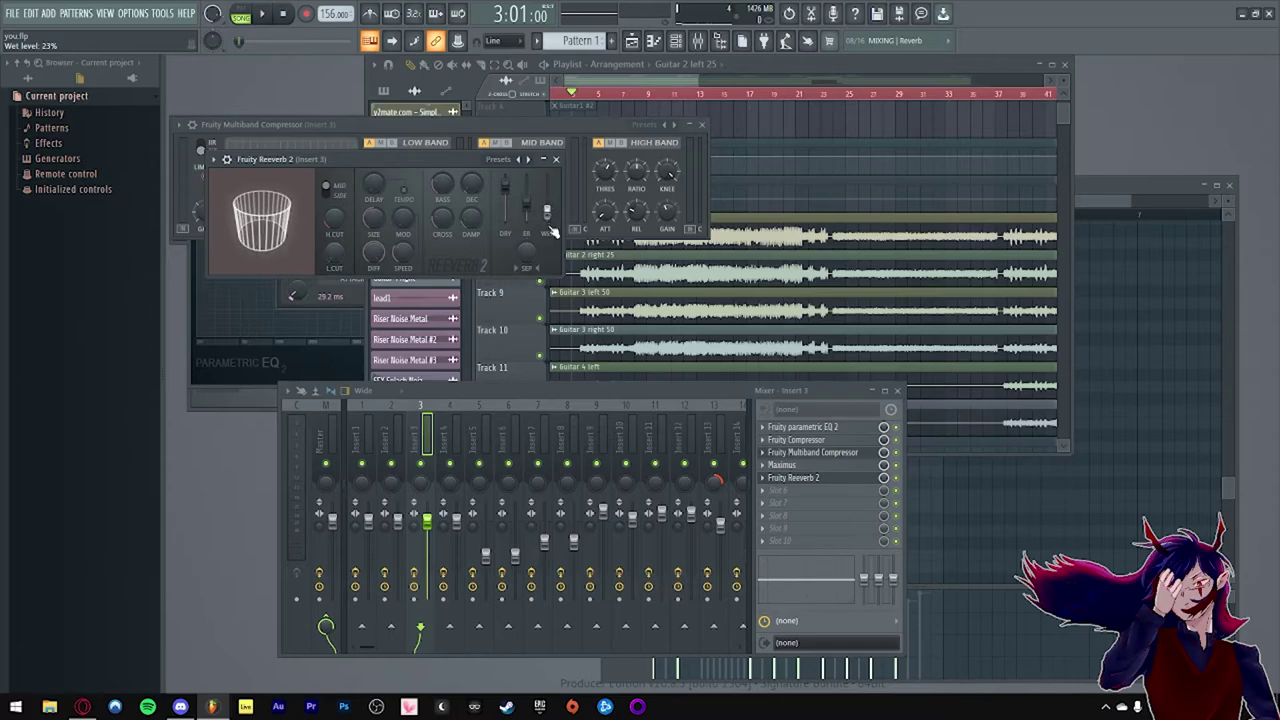
click(556, 159)
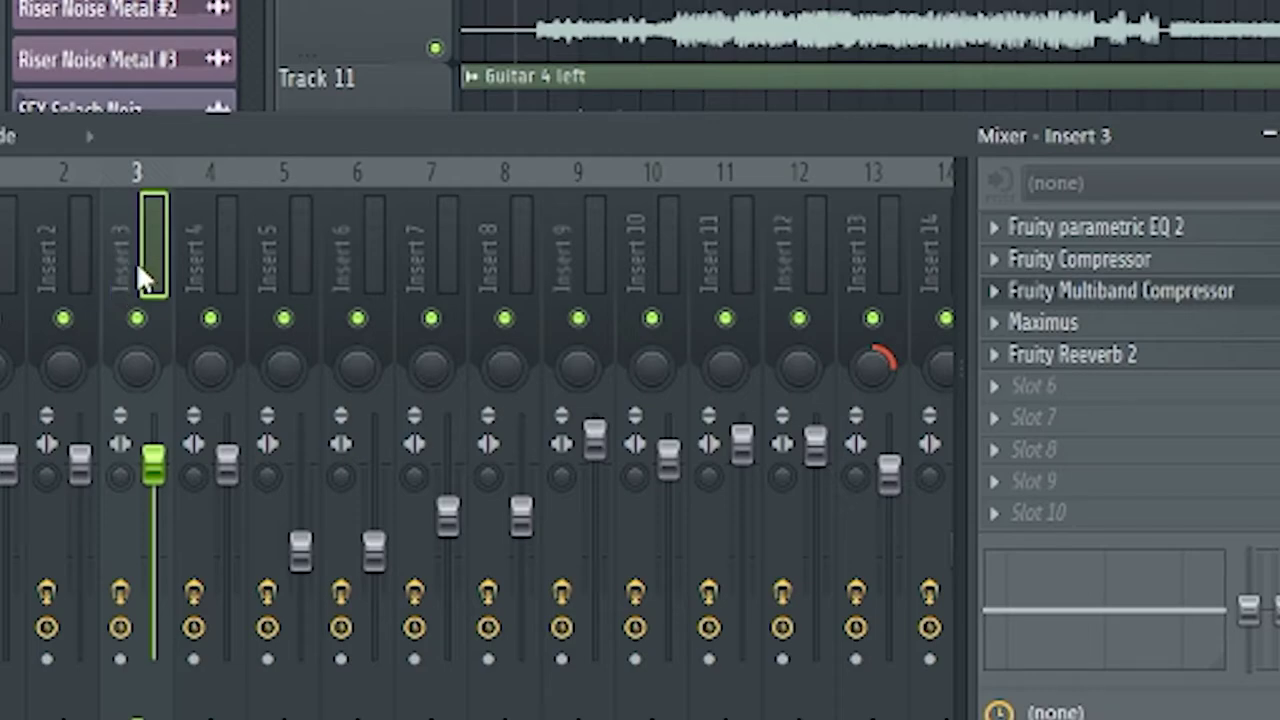
Step: Compare the effect chains of mixer Inserts 4, 5 and 6
click(210, 266)
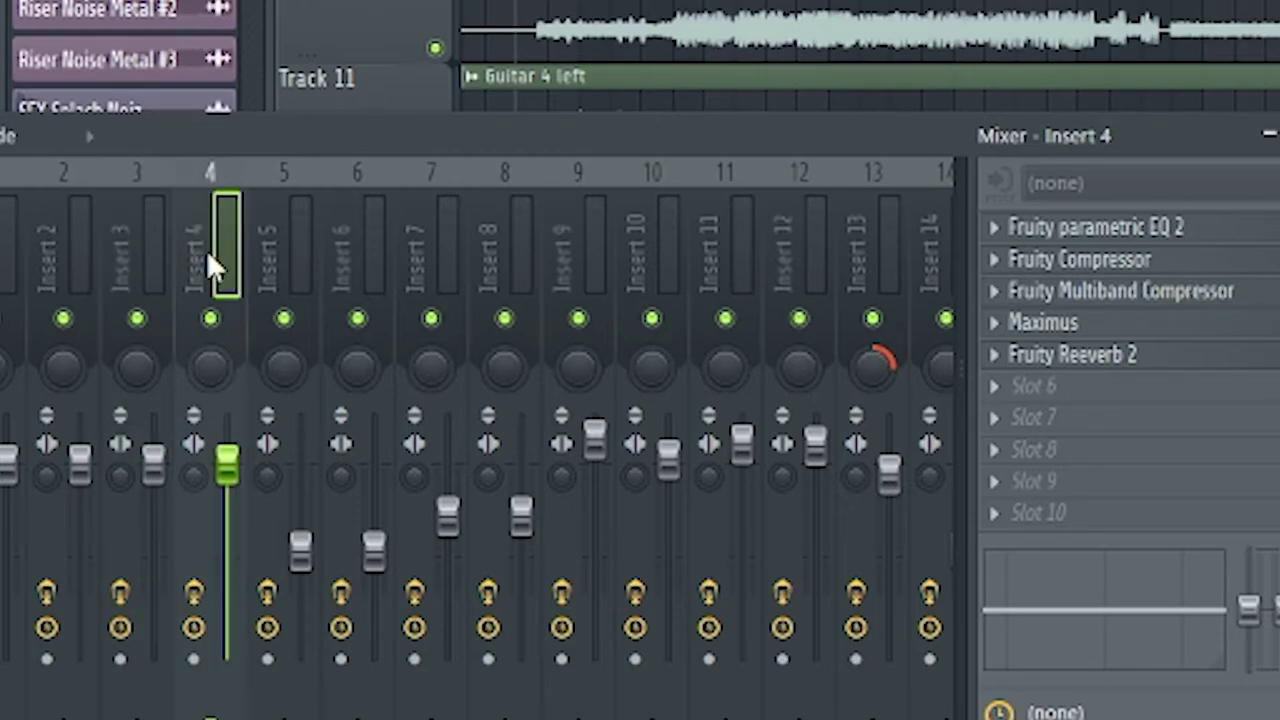
click(284, 279)
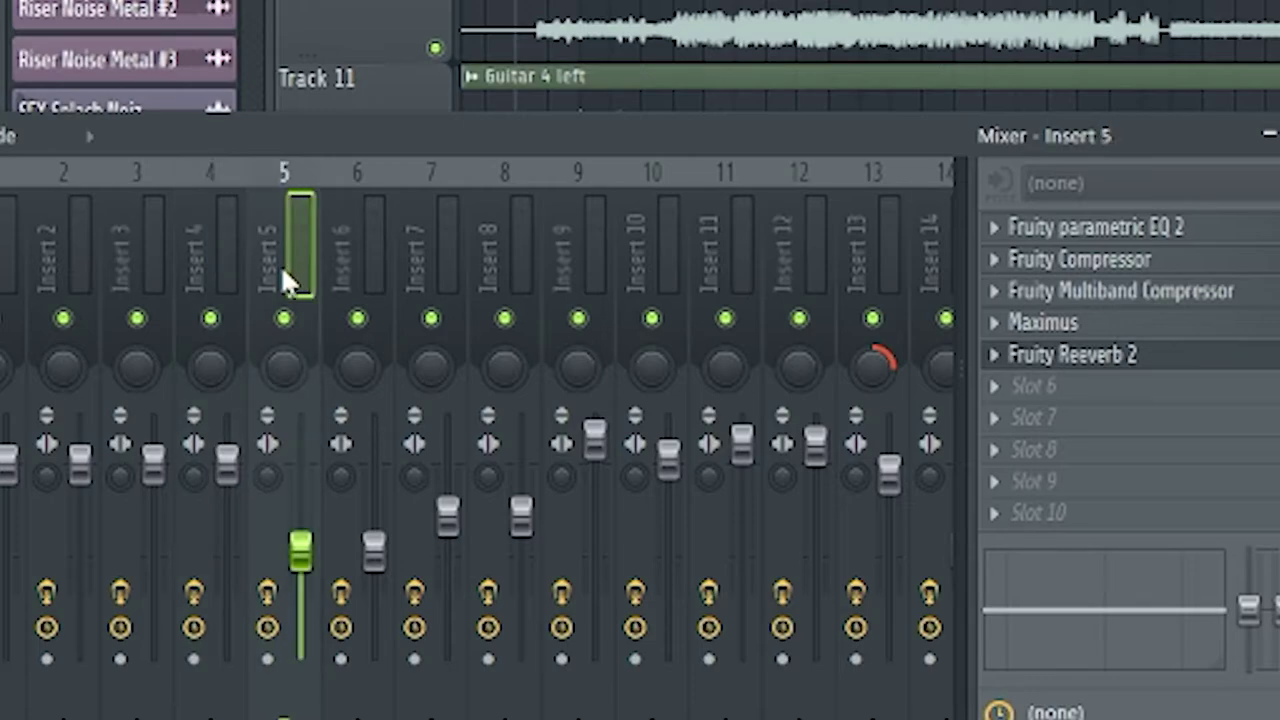
click(346, 274)
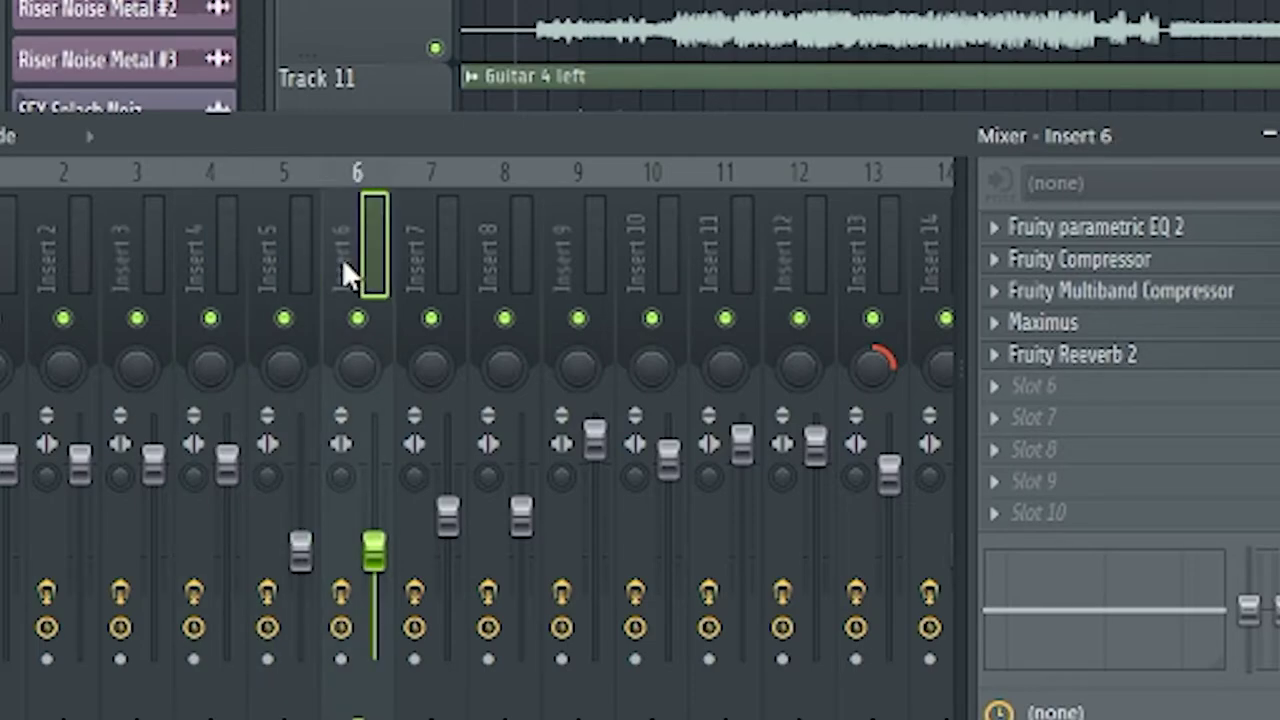
click(281, 262)
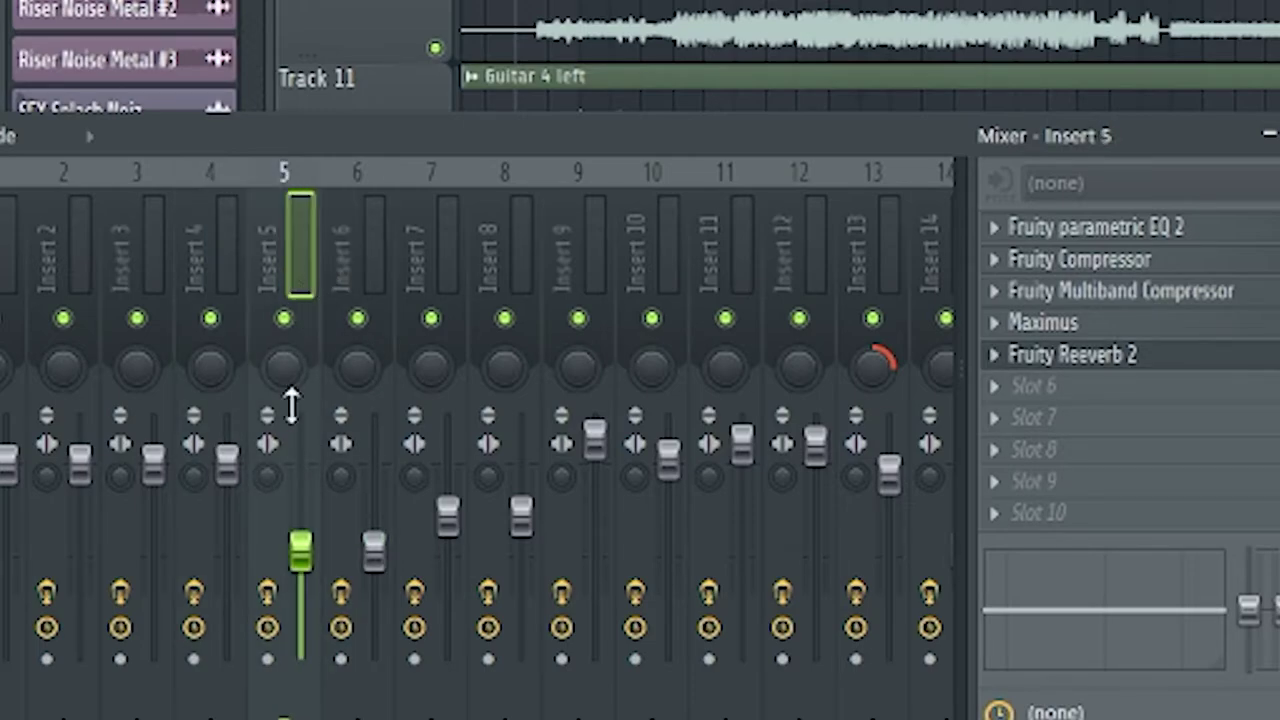
click(343, 271)
click(282, 266)
click(198, 260)
click(293, 263)
click(346, 266)
click(287, 262)
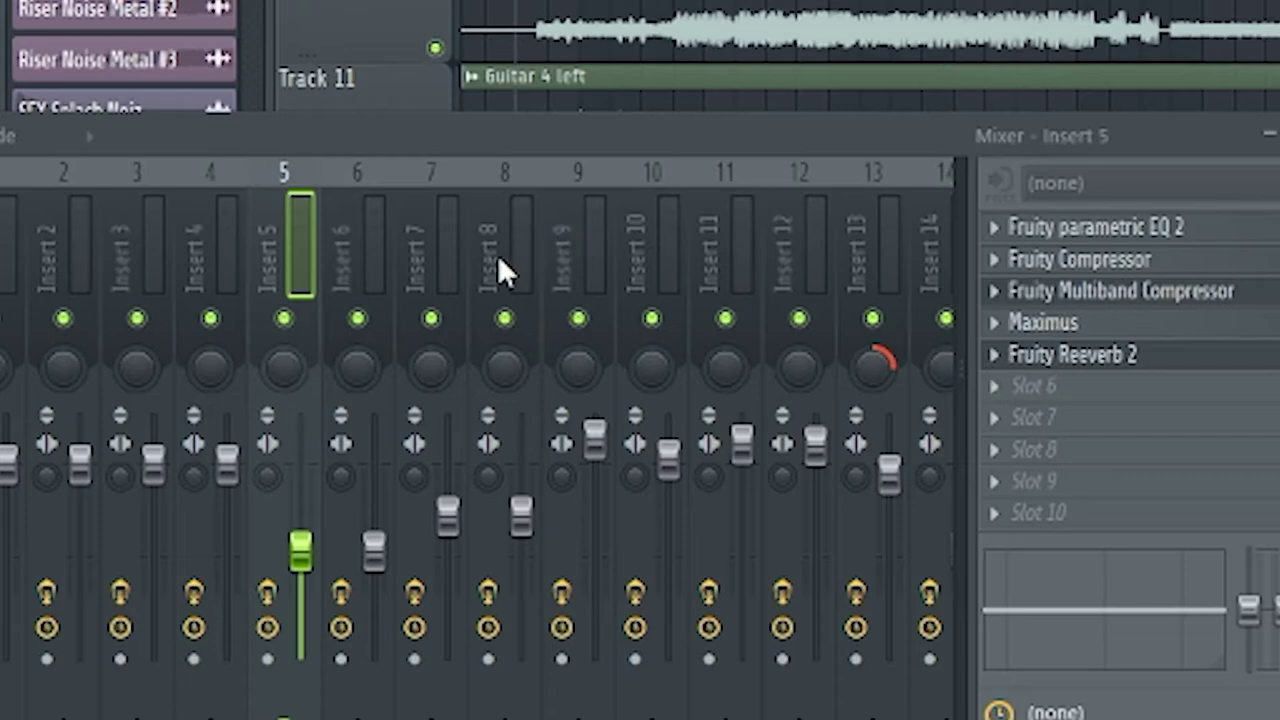
Step: Bring up Insert 7's effect chain and inspect its Fruity Multiband Compressor and Fruity parametric EQ 2
click(418, 253)
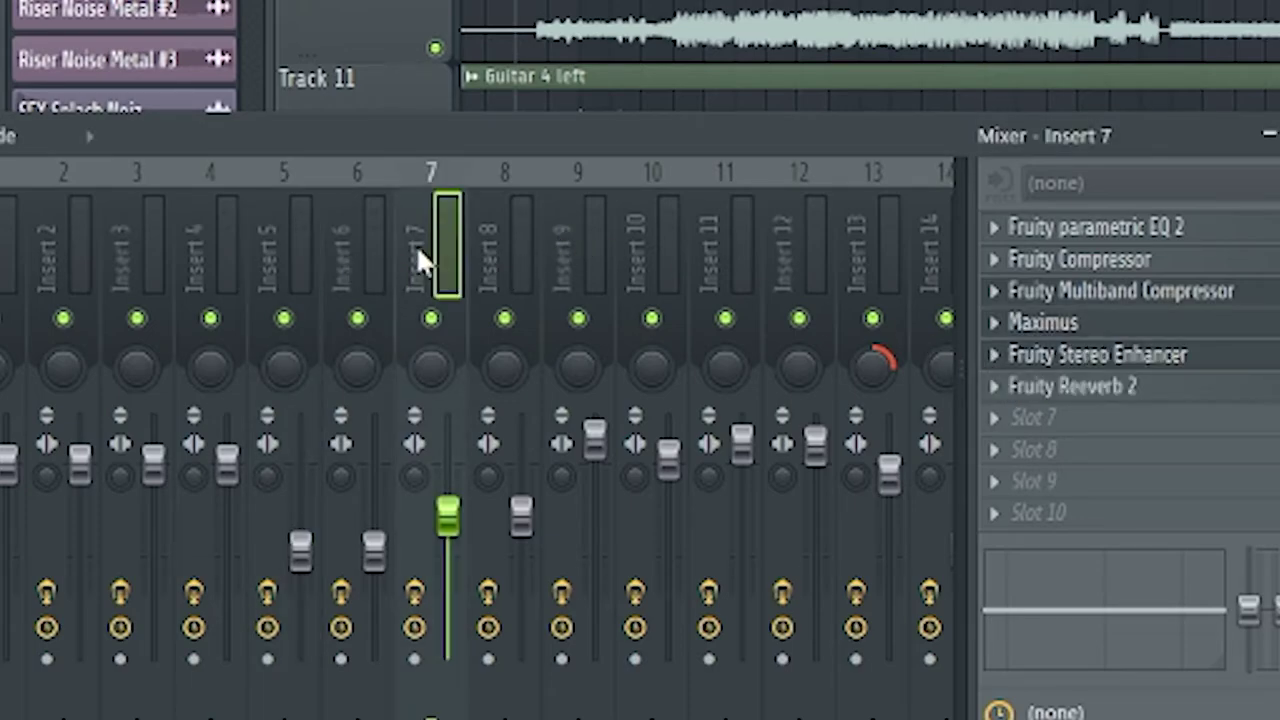
scroll(860, 56, down, 1)
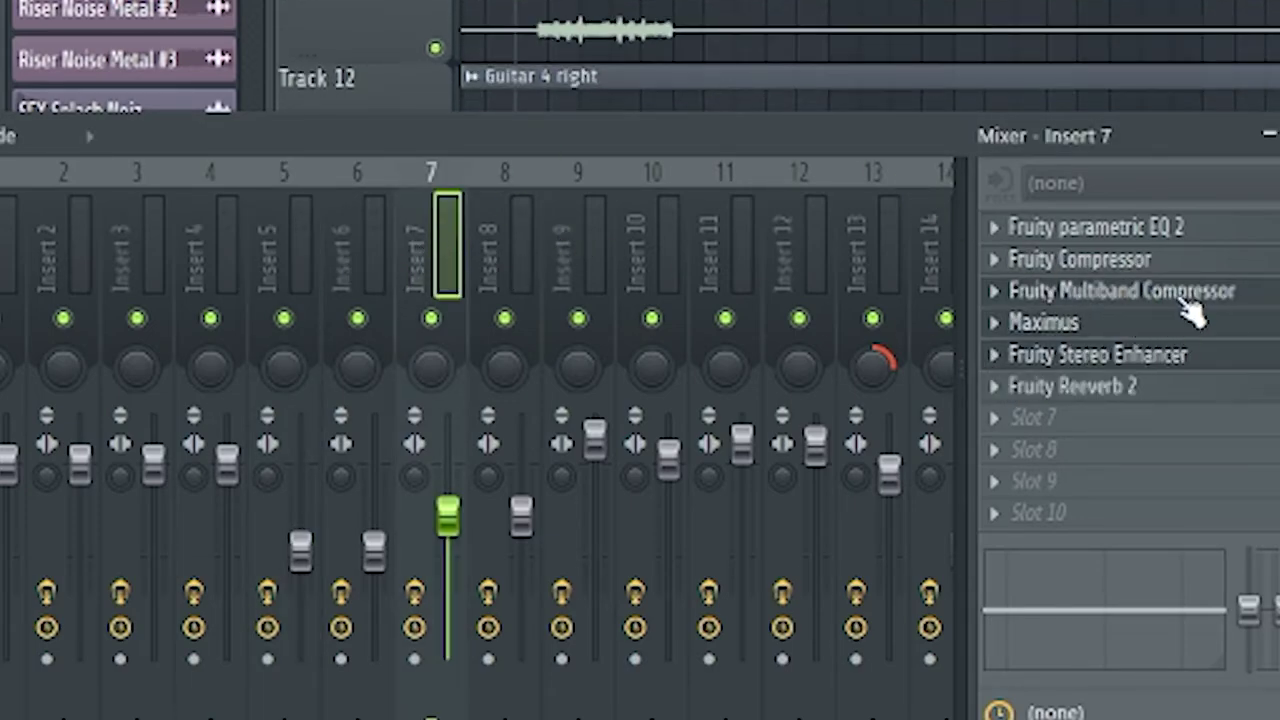
click(1188, 293)
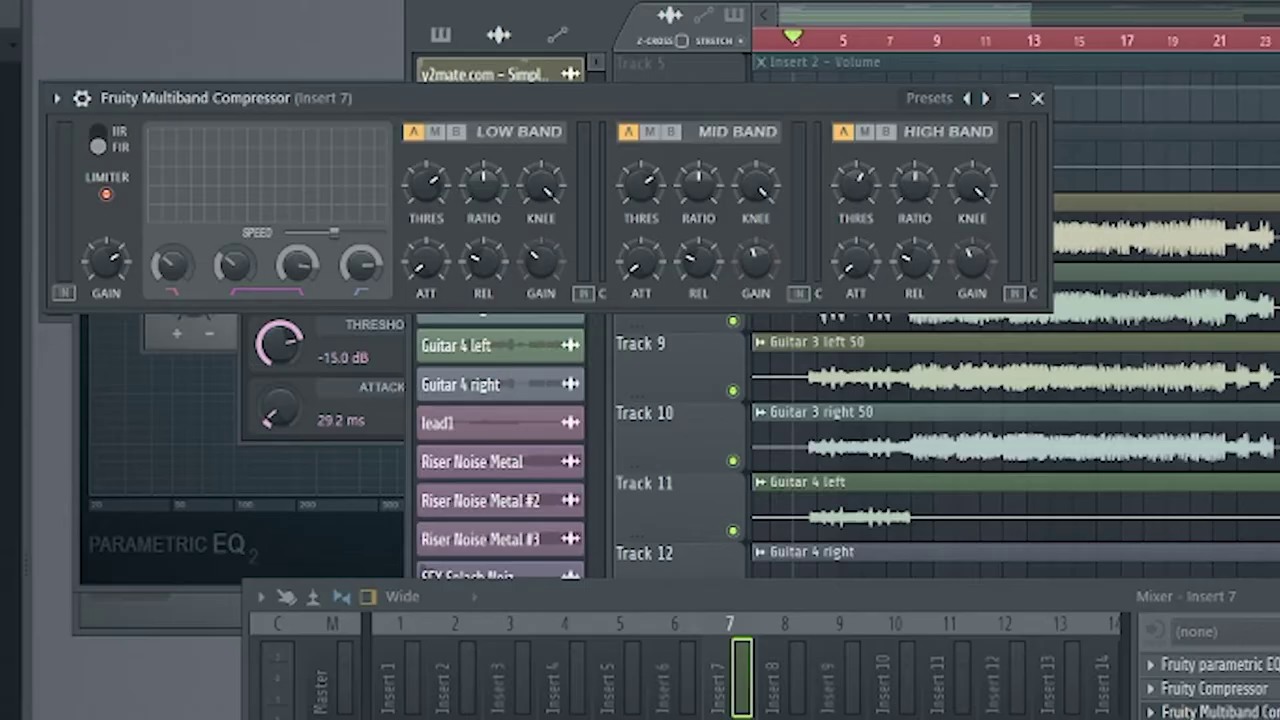
click(1250, 664)
click(1250, 664)
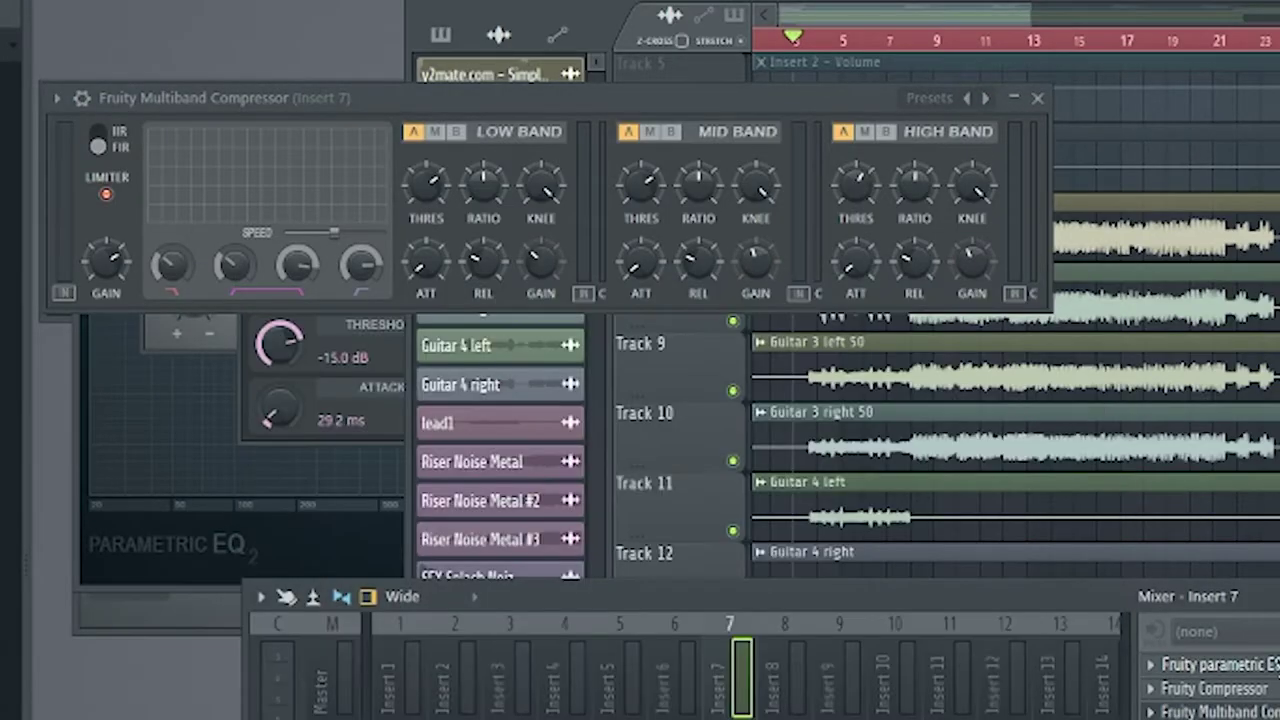
click(1260, 665)
click(1250, 664)
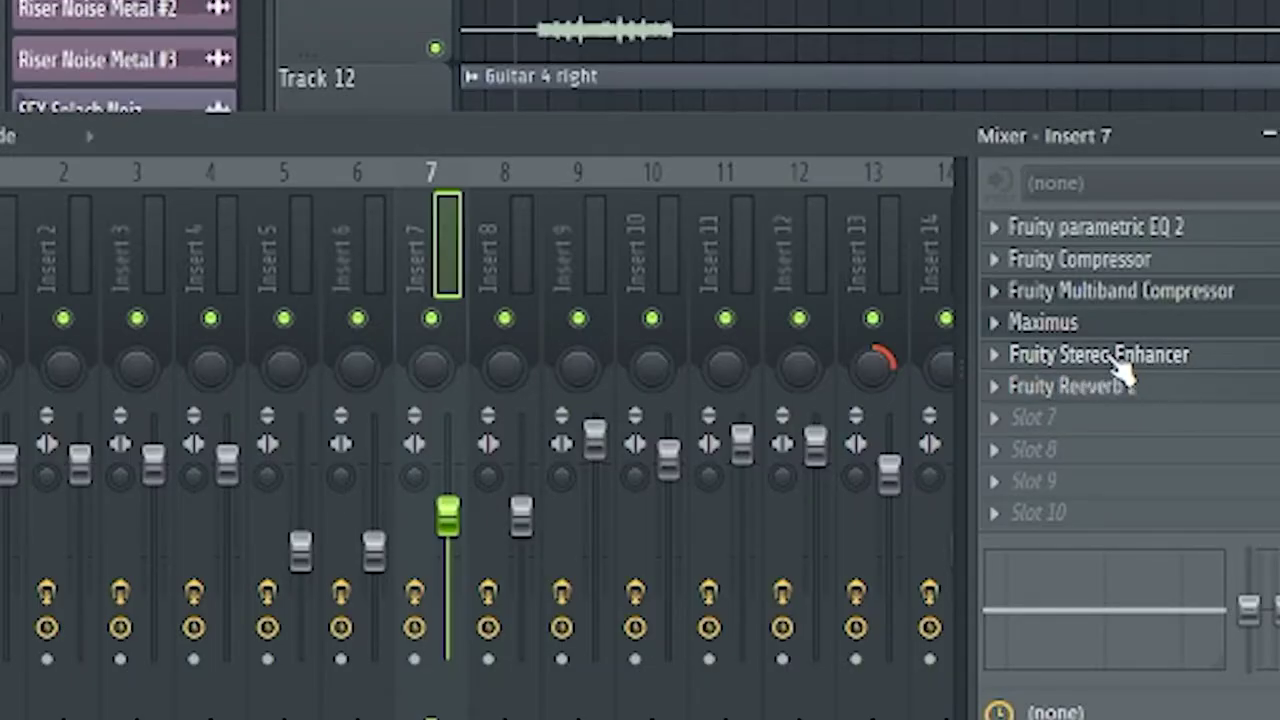
Step: Inspect Insert 7's Fruity Stereo Enhancer settings, close it, and show Insert 8's effect chain
click(1122, 360)
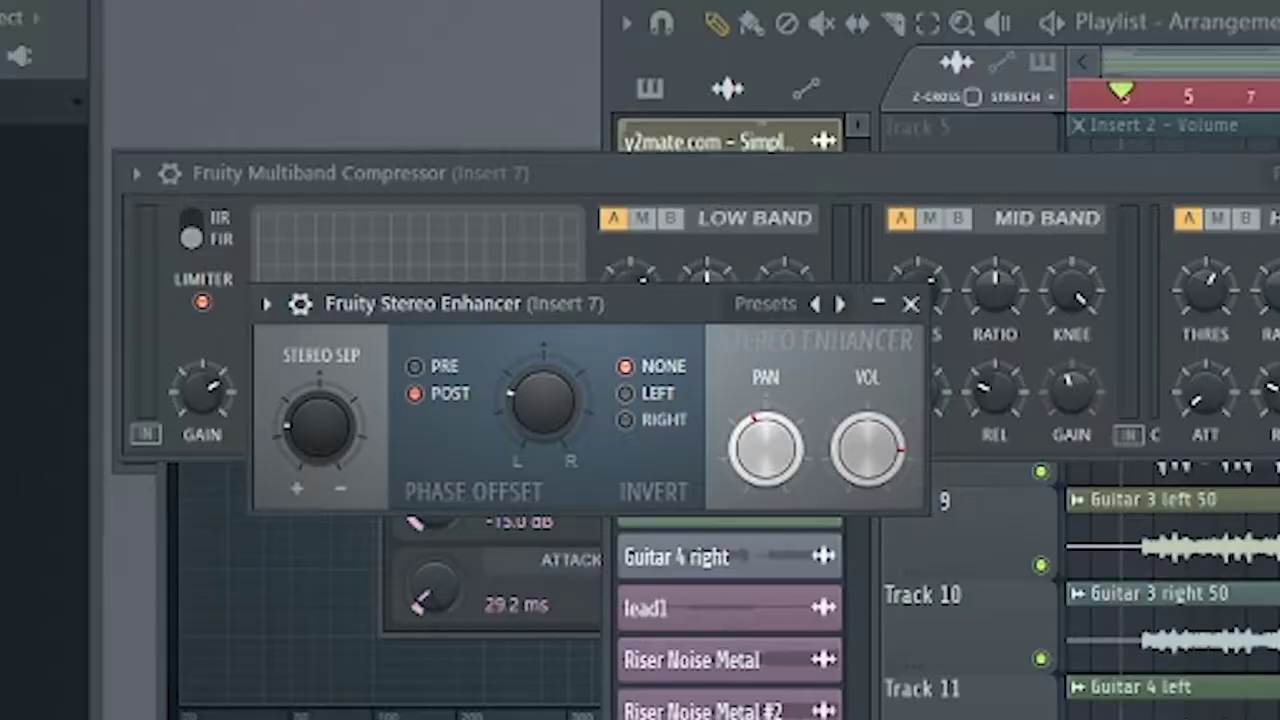
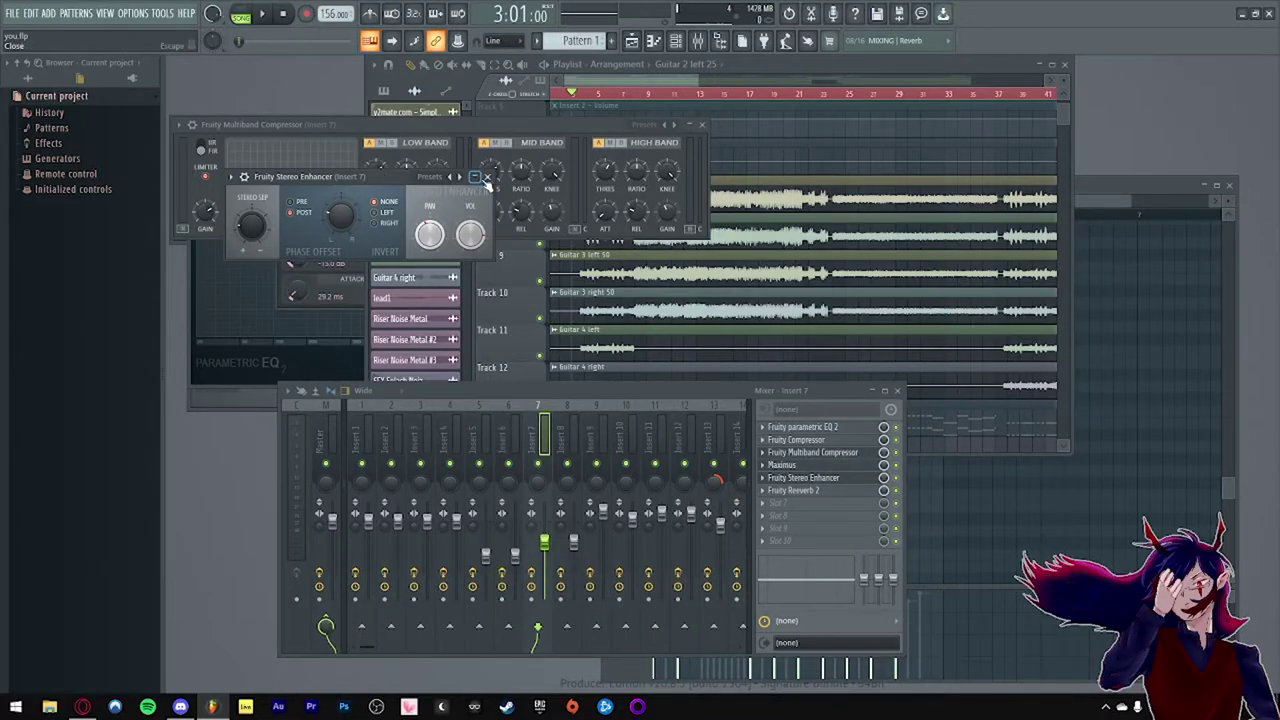
click(487, 177)
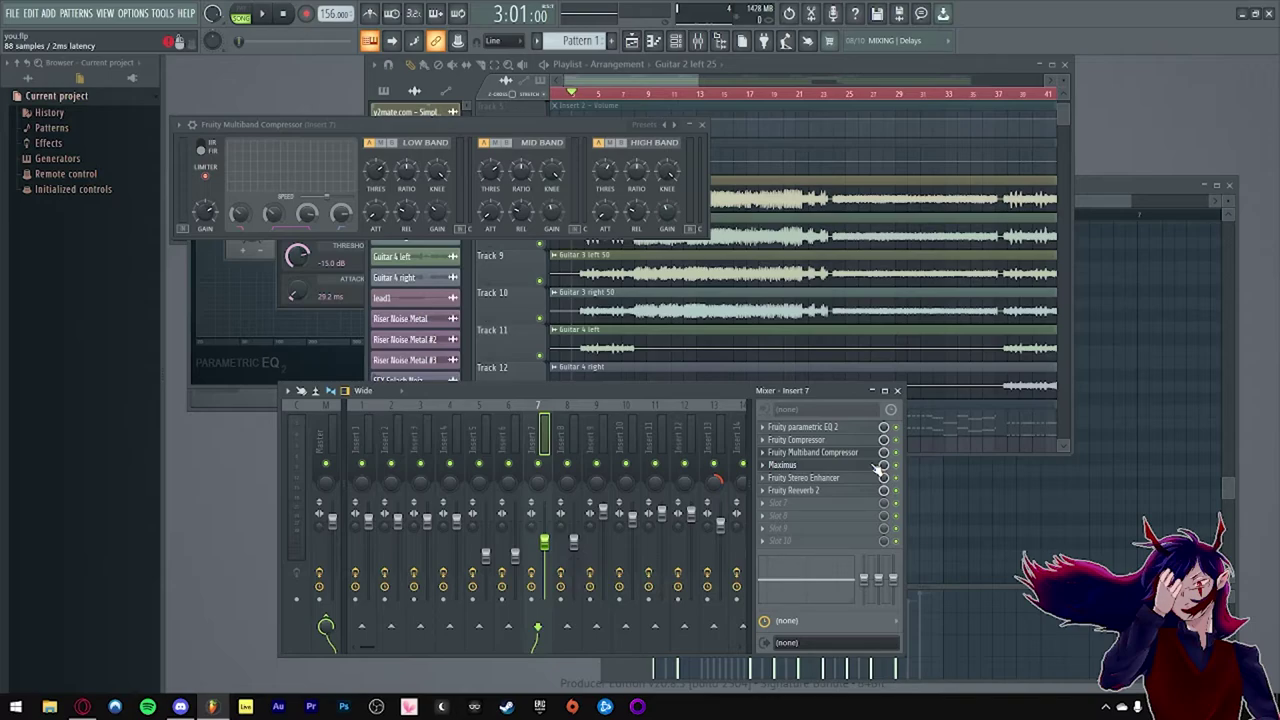
click(568, 440)
Step: Locate the lead1 clip on Track 12 in the playlist and play the arrangement from bar 80
scroll(720, 291, down, 2)
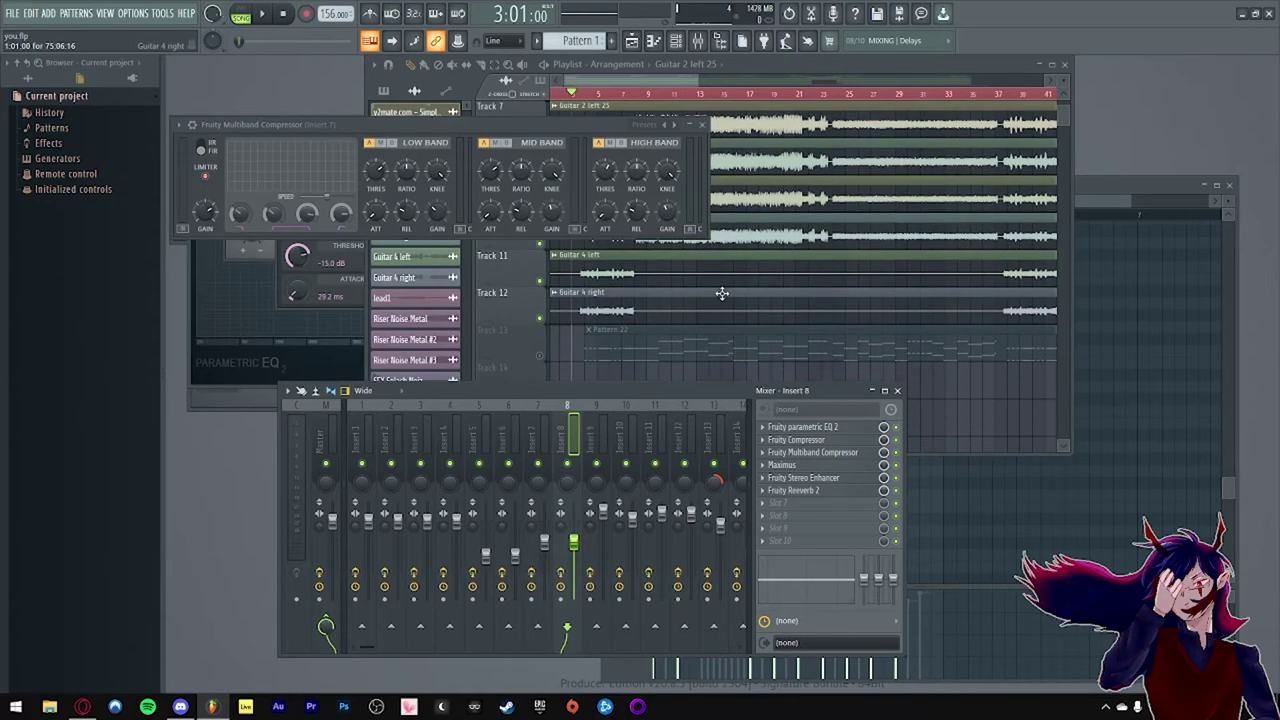
drag(696, 81, 932, 81)
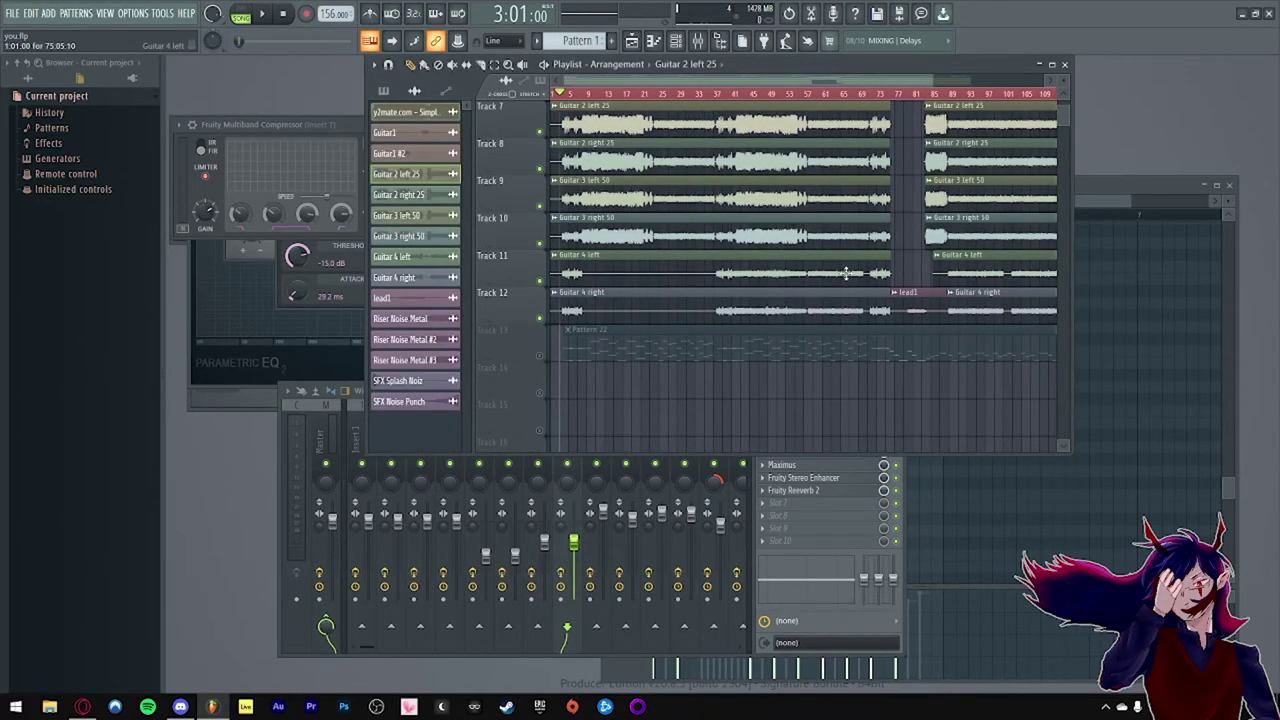
scroll(843, 278, up, 3)
click(905, 94)
scroll(891, 286, down, 3)
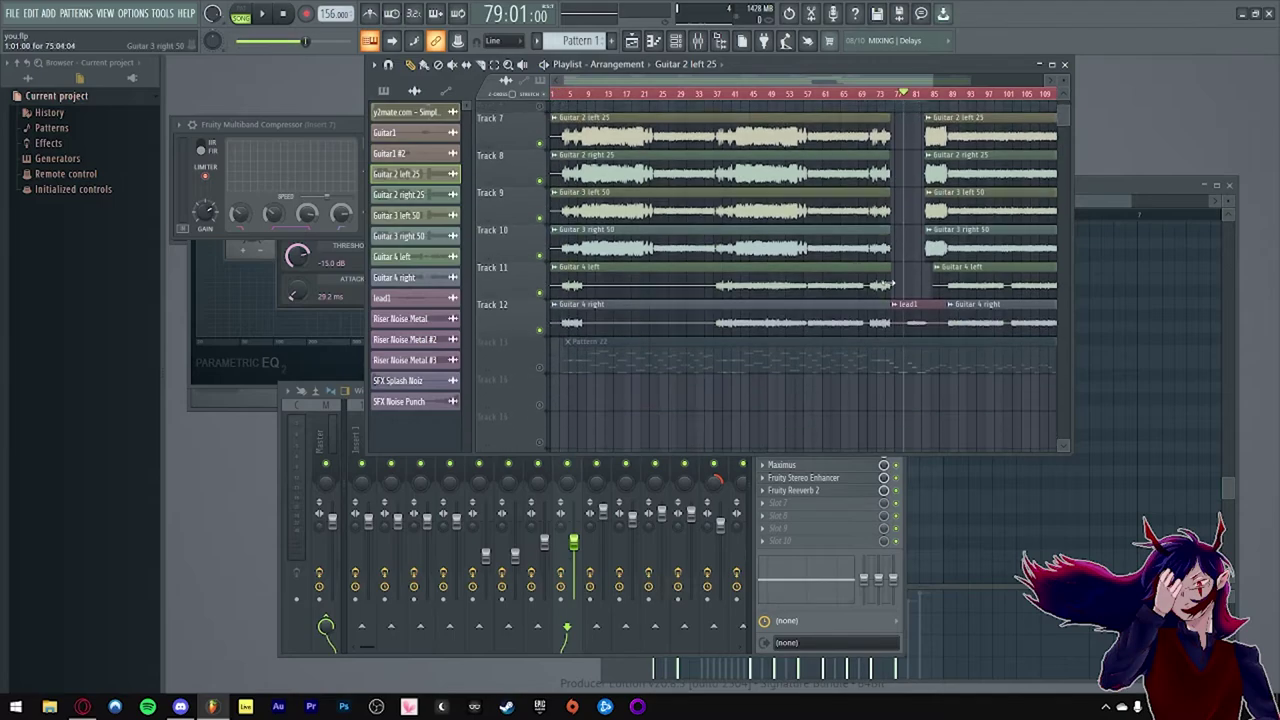
scroll(940, 309, up, 2)
scroll(940, 309, up, 3)
click(779, 95)
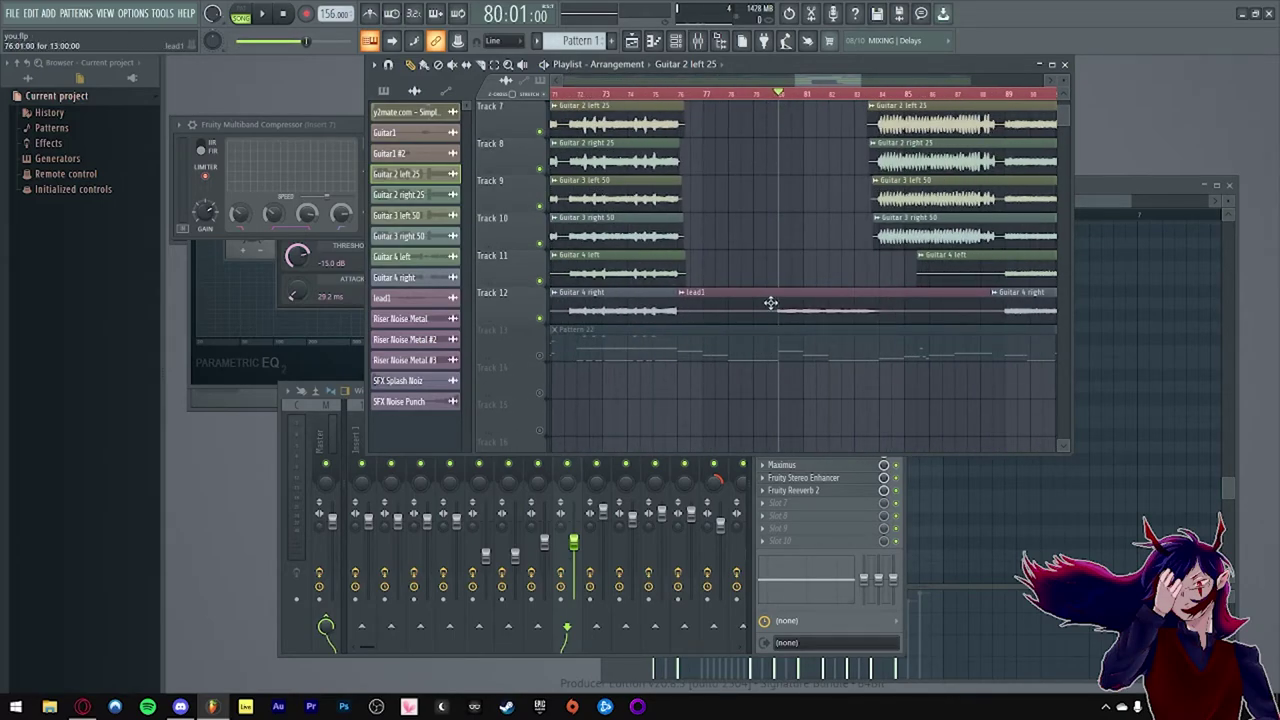
key(space)
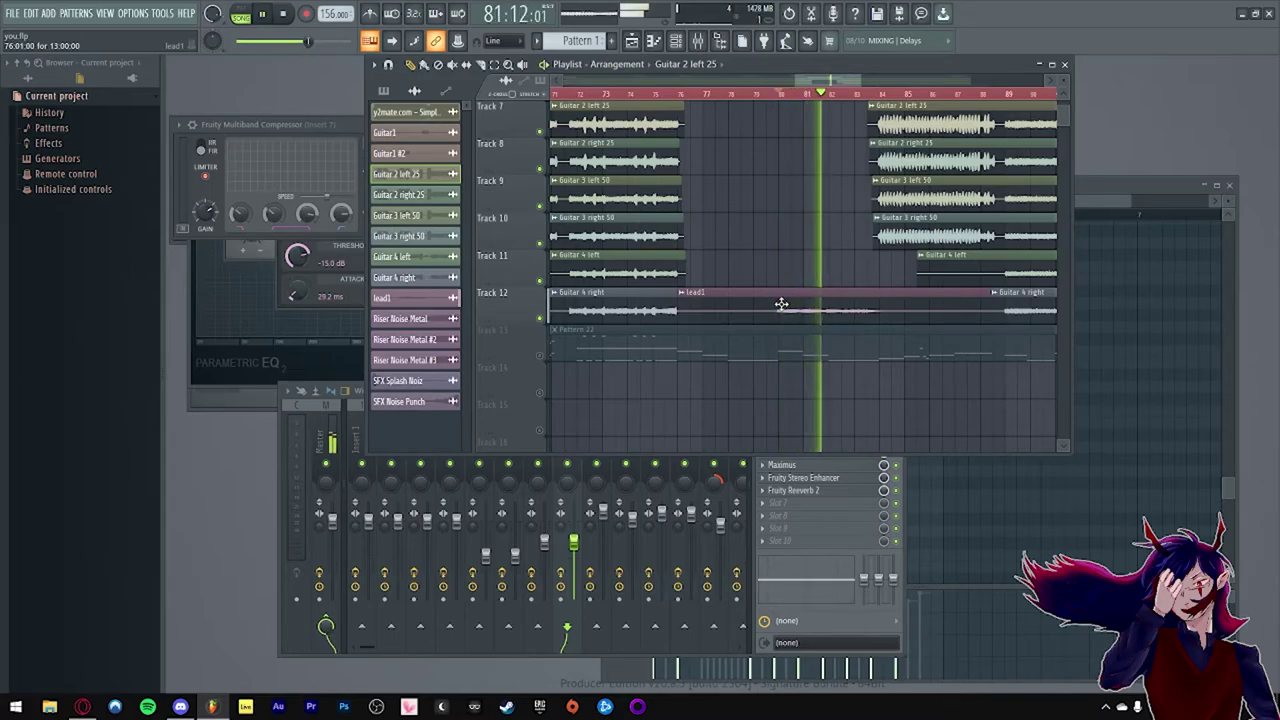
key(space)
Step: Extend the first Guitar 4 left clip on Track 11 to about bar 85 without stretching its audio, and mute Track 12
drag(687, 271, 889, 276)
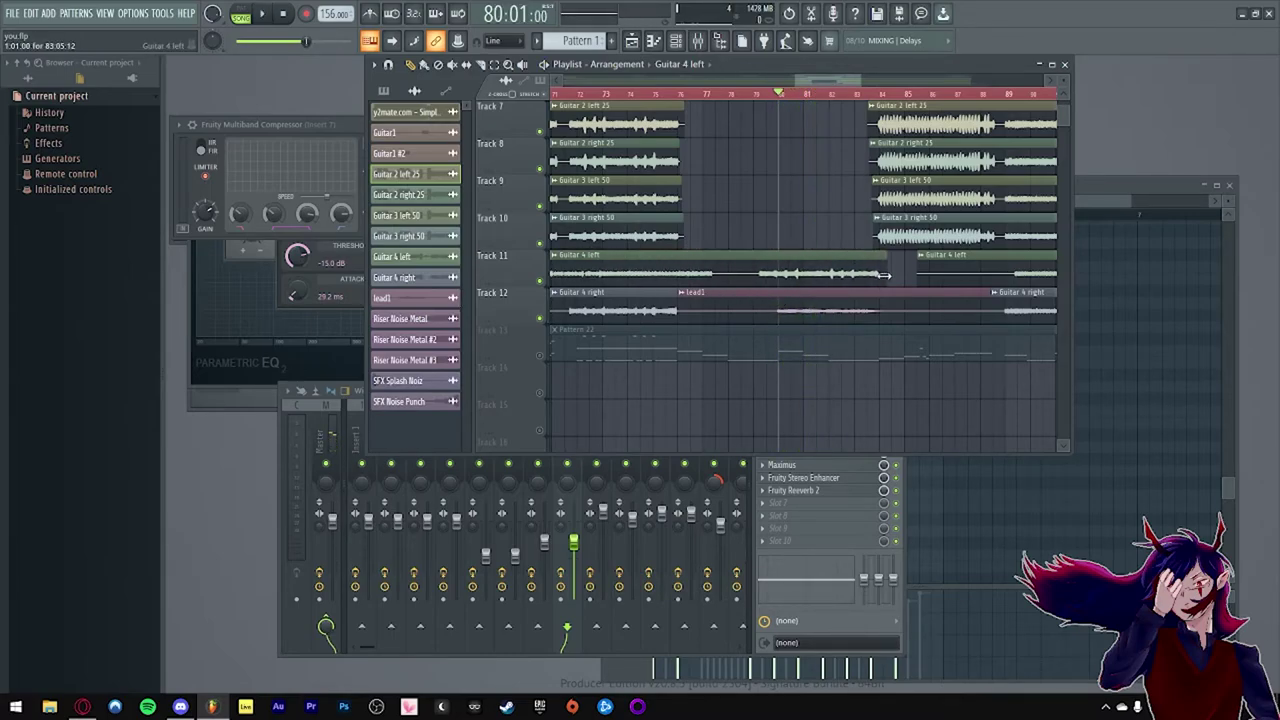
key(ctrl+z)
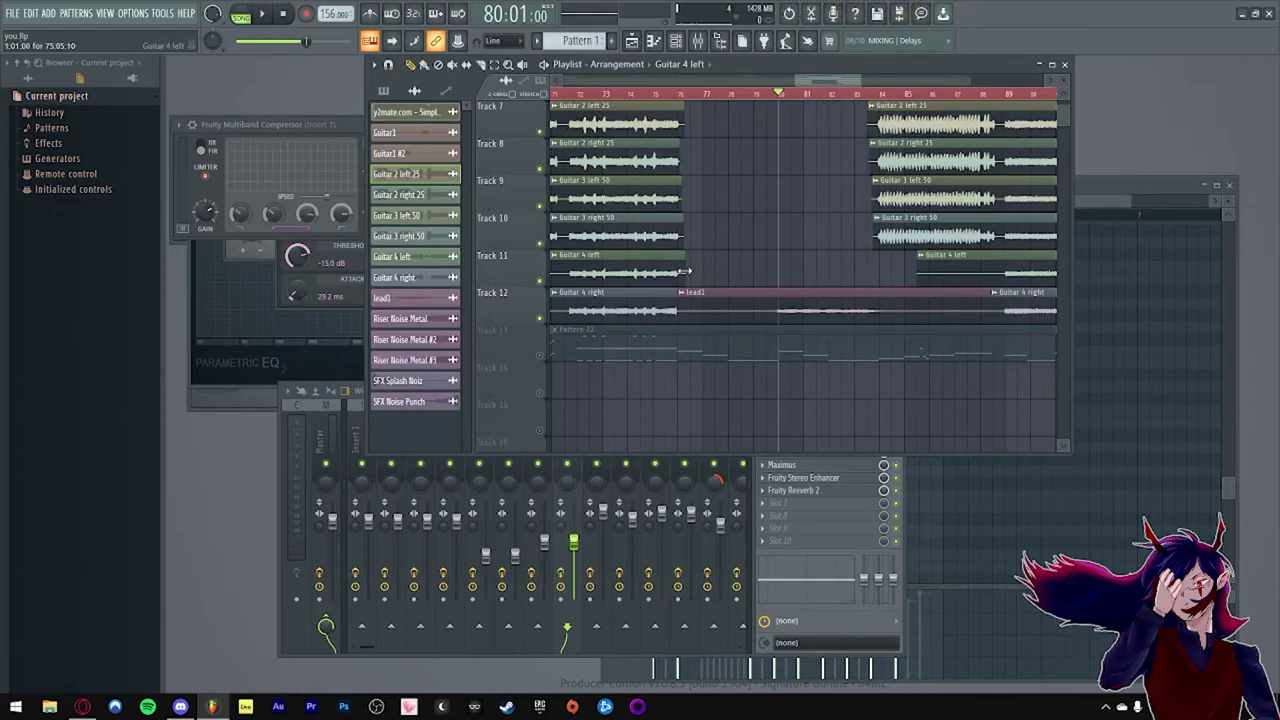
drag(684, 262, 900, 262)
click(540, 318)
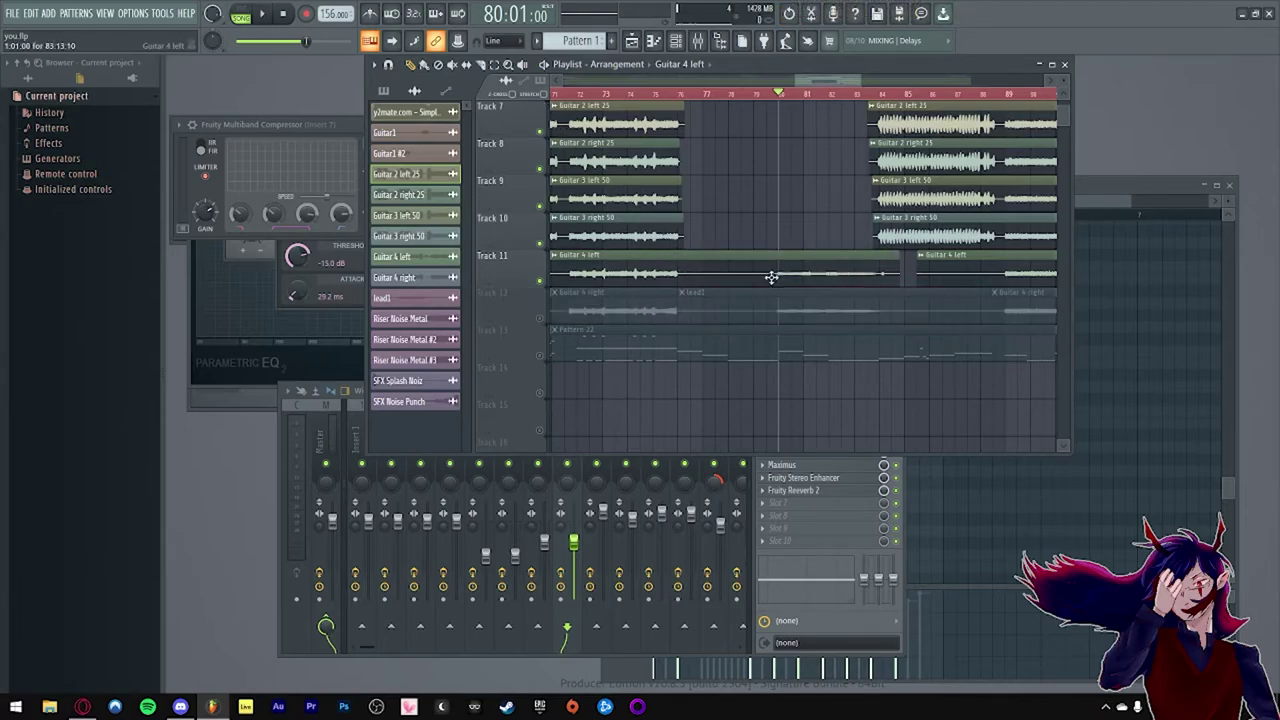
Step: Play the extended Guitar 4 left section from bar 80 with Track 12 muted, and compare it with Track 12 unmuted
scroll(788, 263, up, 3)
key(space)
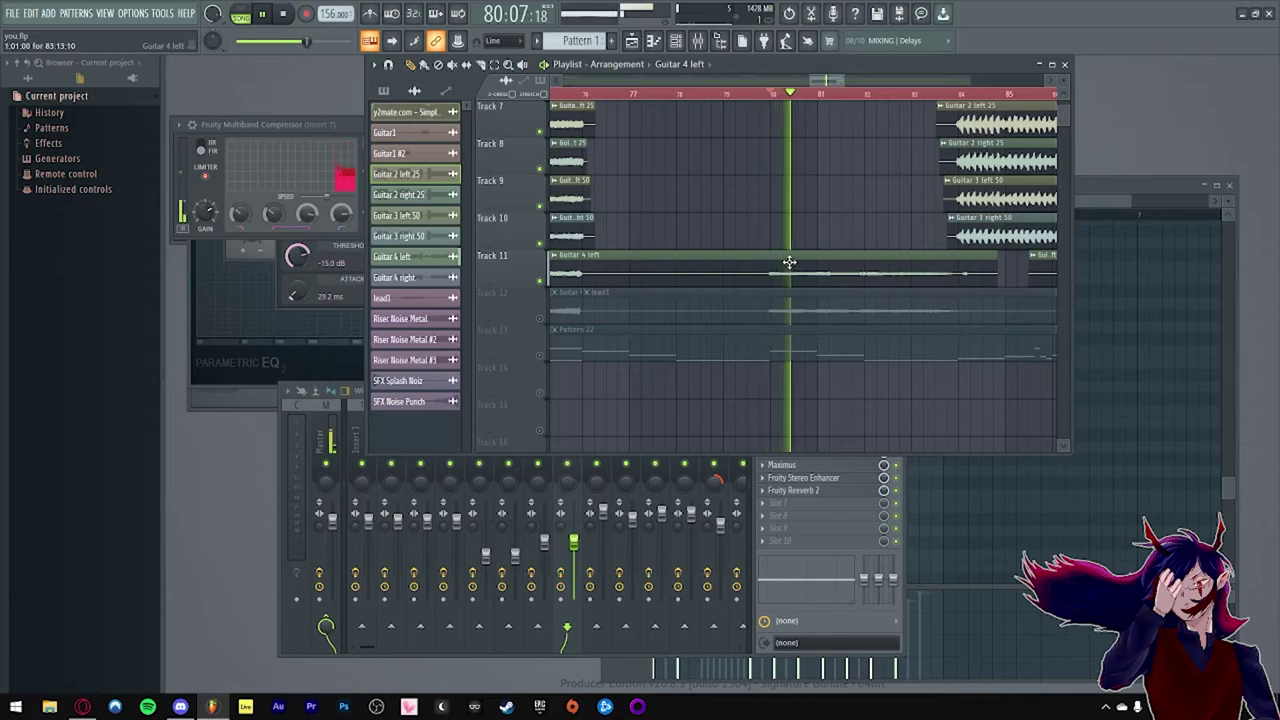
key(space)
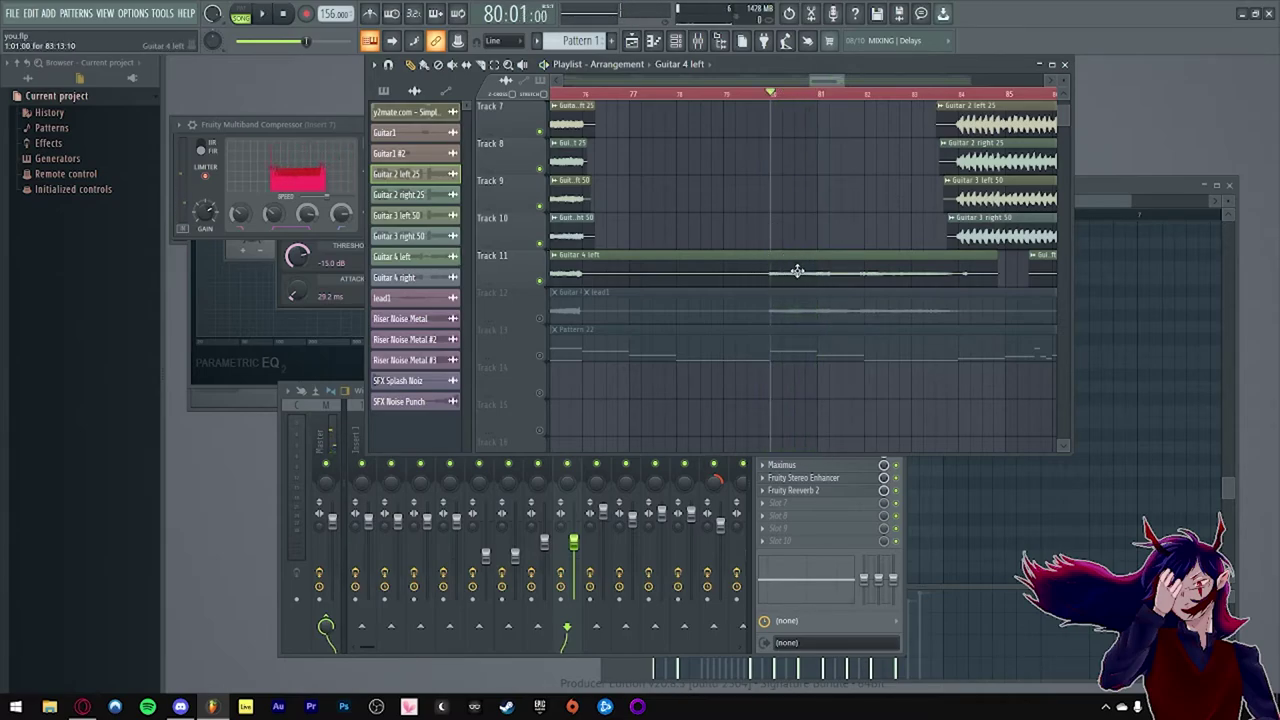
key(space)
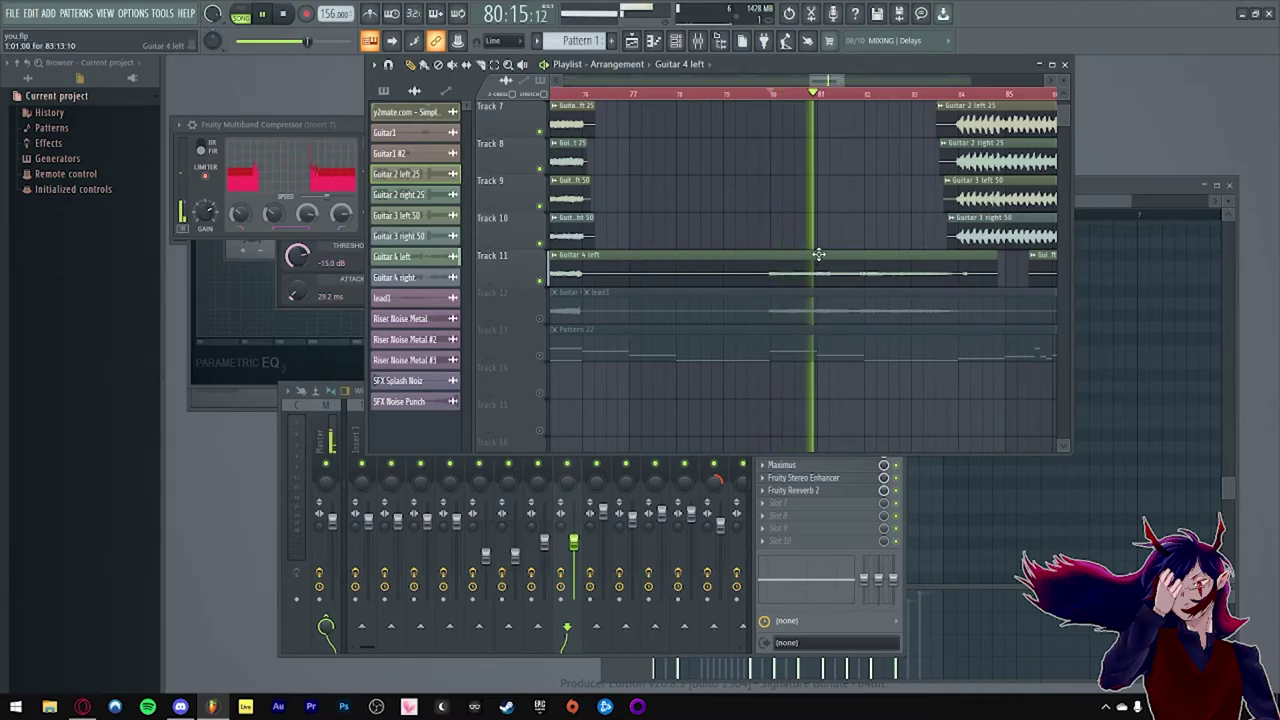
key(space)
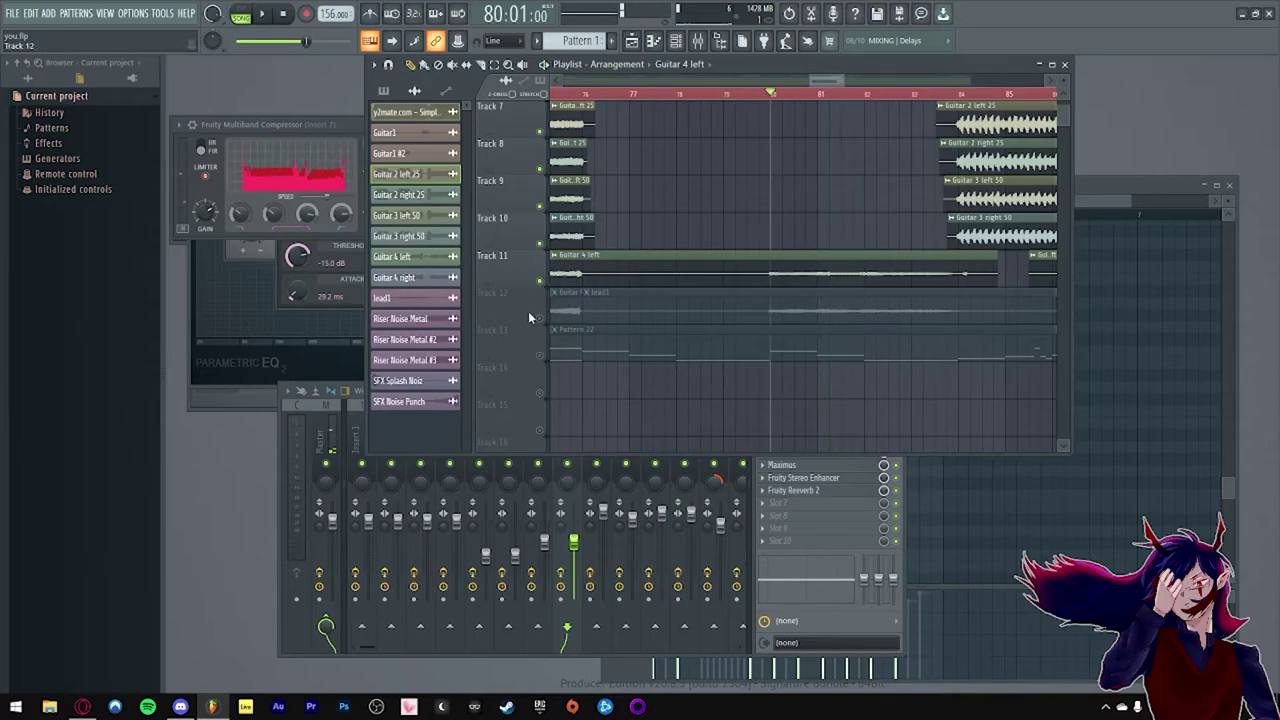
click(540, 319)
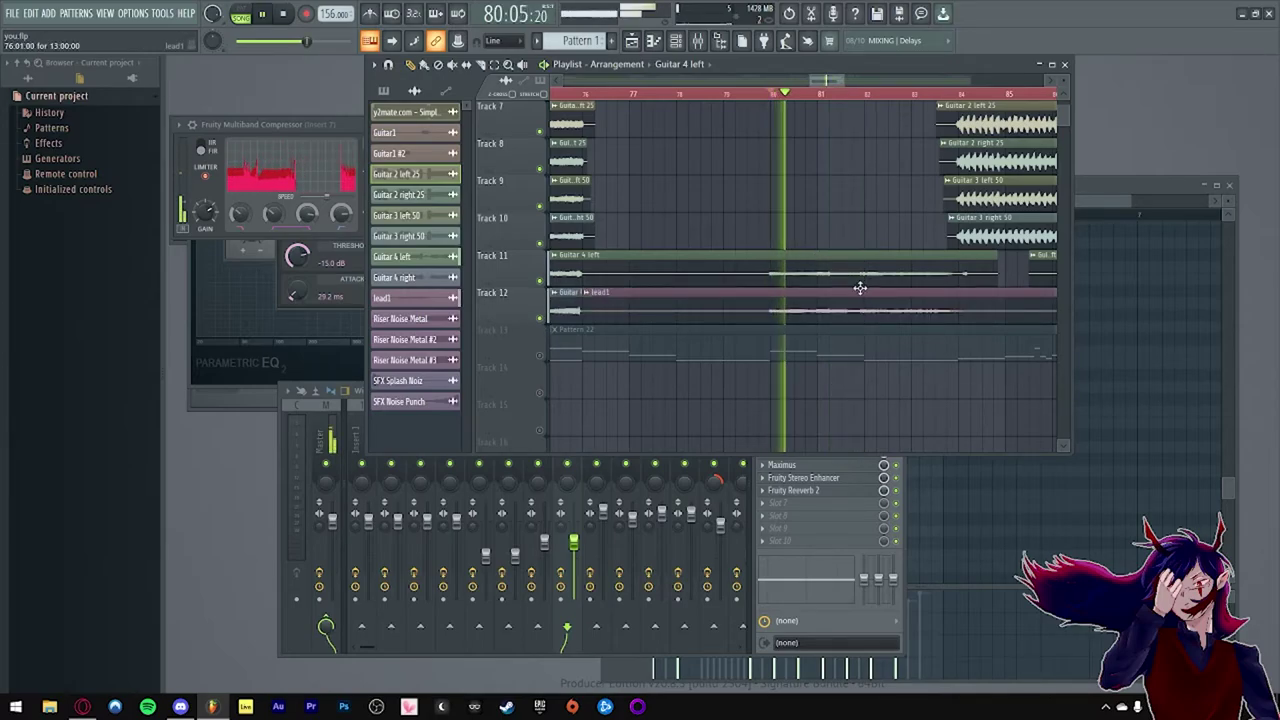
key(space)
Step: Trim the extended Guitar 4 left clip on Track 11 back to about bar 76, leaving Track 12 unmuted
click(540, 318)
drag(997, 269, 597, 271)
click(541, 319)
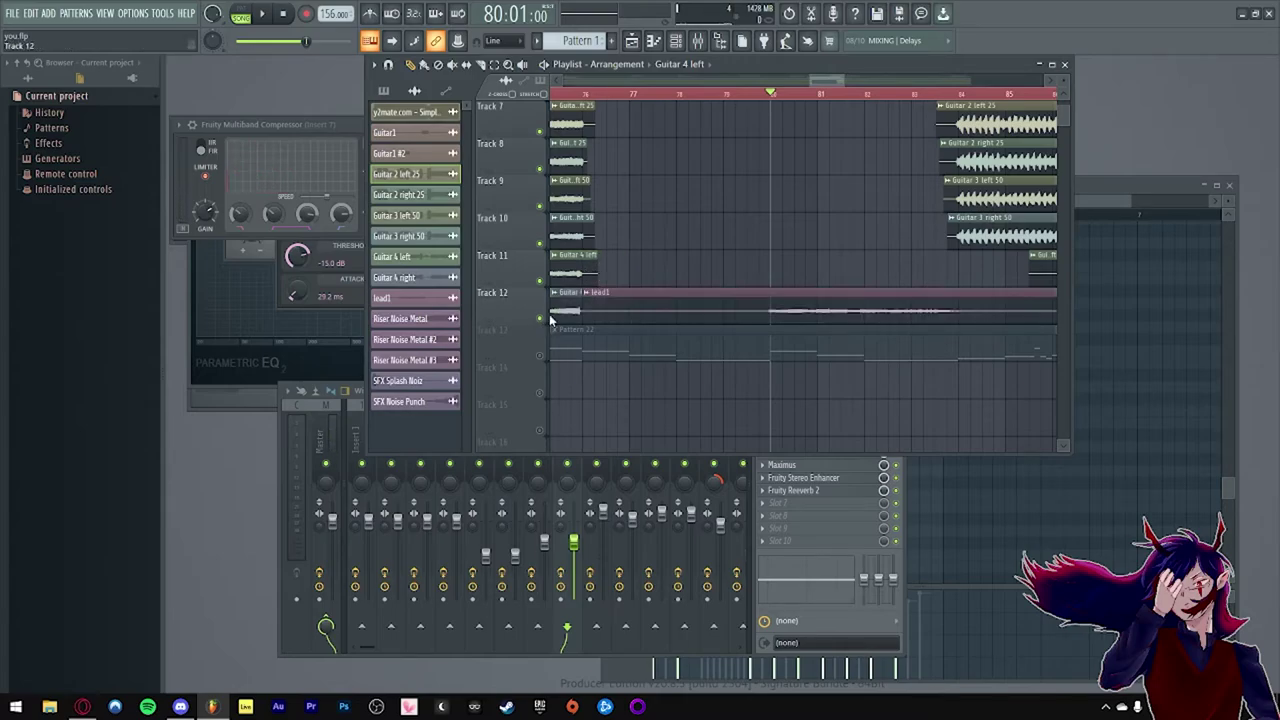
Step: Play the lead1 section on Track 12 from bar 80 and stop the playback
key(space)
scroll(828, 262, down, 1)
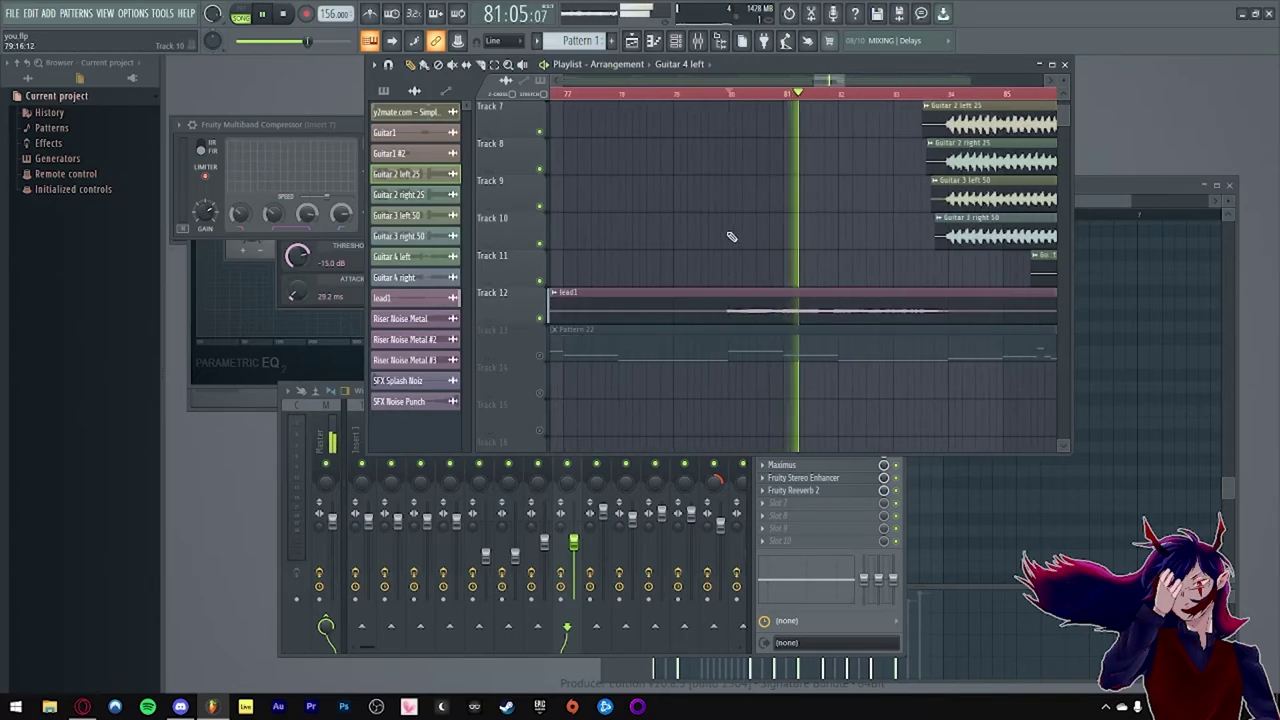
scroll(830, 262, down, 2)
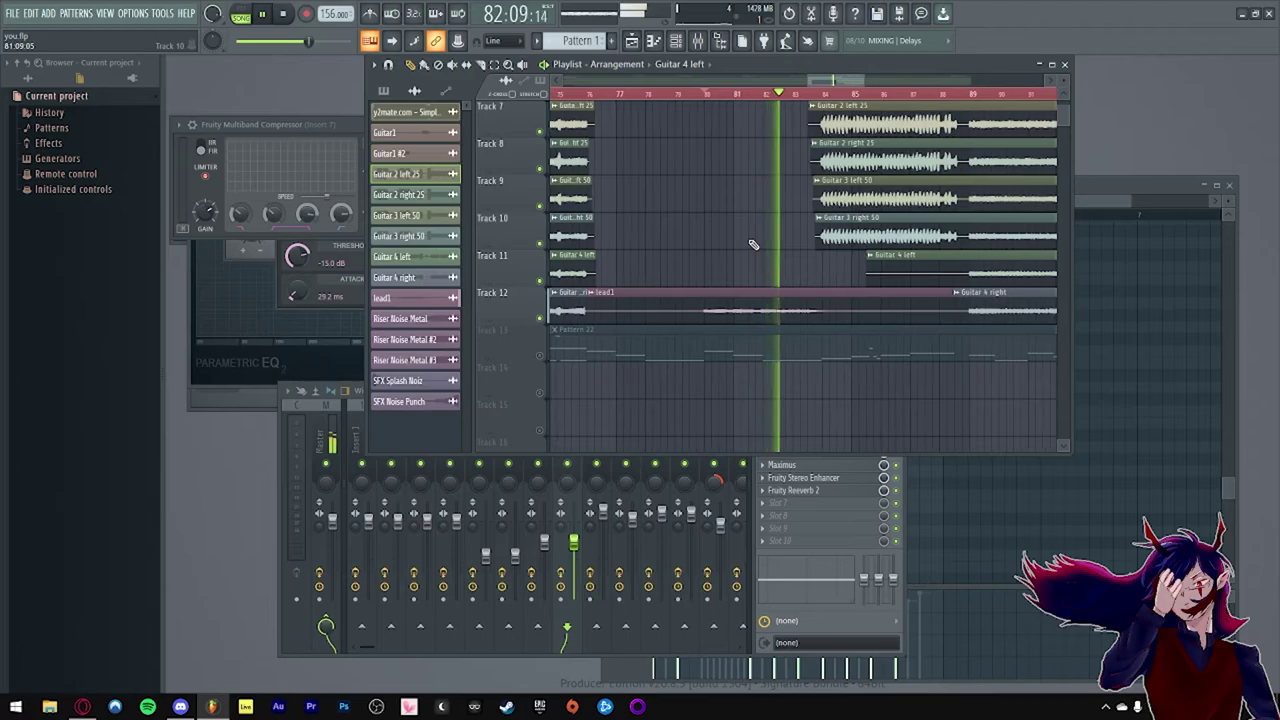
key(space)
scroll(719, 240, up, 2)
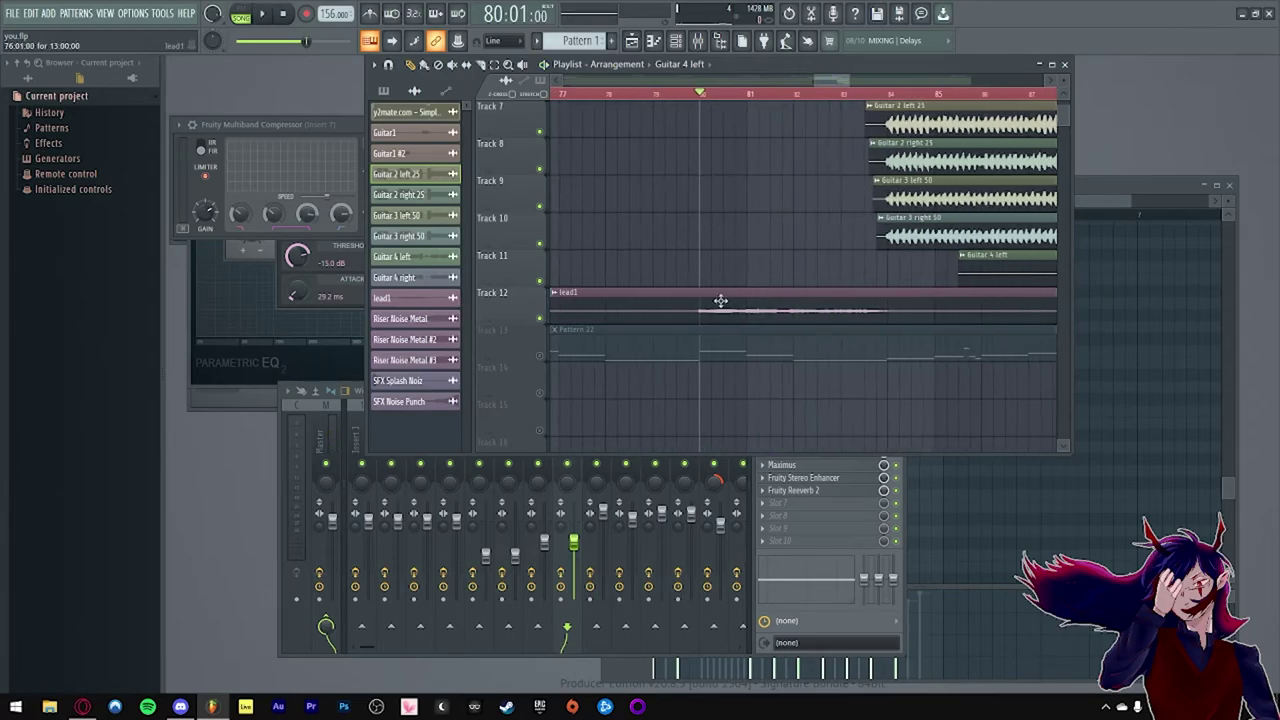
Step: Replay the lead1 passage from about bar 82 and once more from bar 80
click(806, 94)
key(space)
scroll(762, 206, down, 2)
key(space)
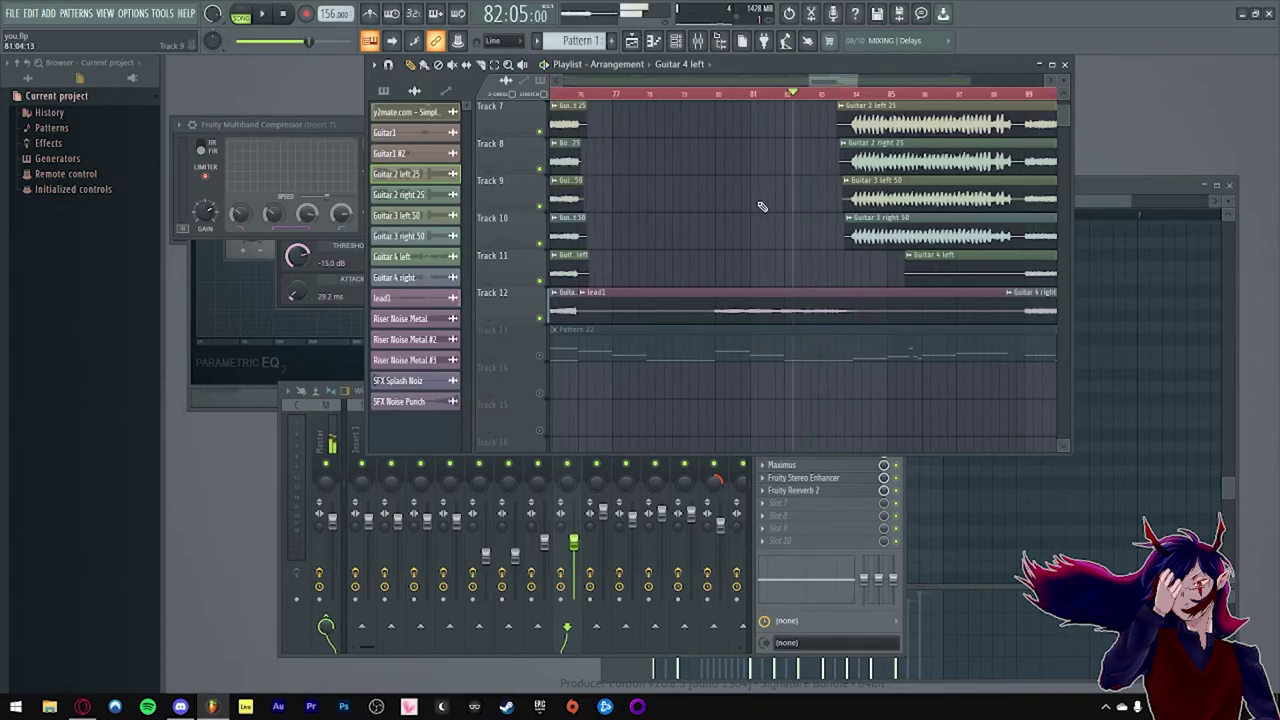
click(721, 98)
key(space)
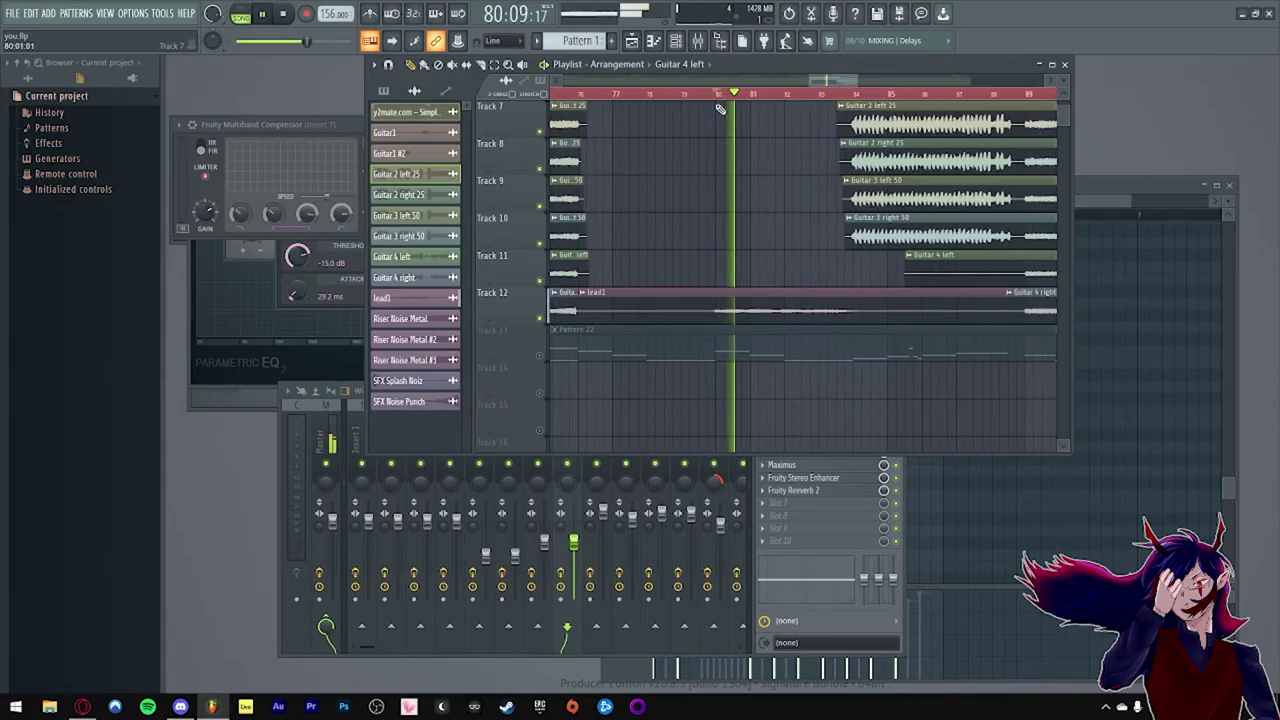
key(space)
scroll(741, 293, down, 1)
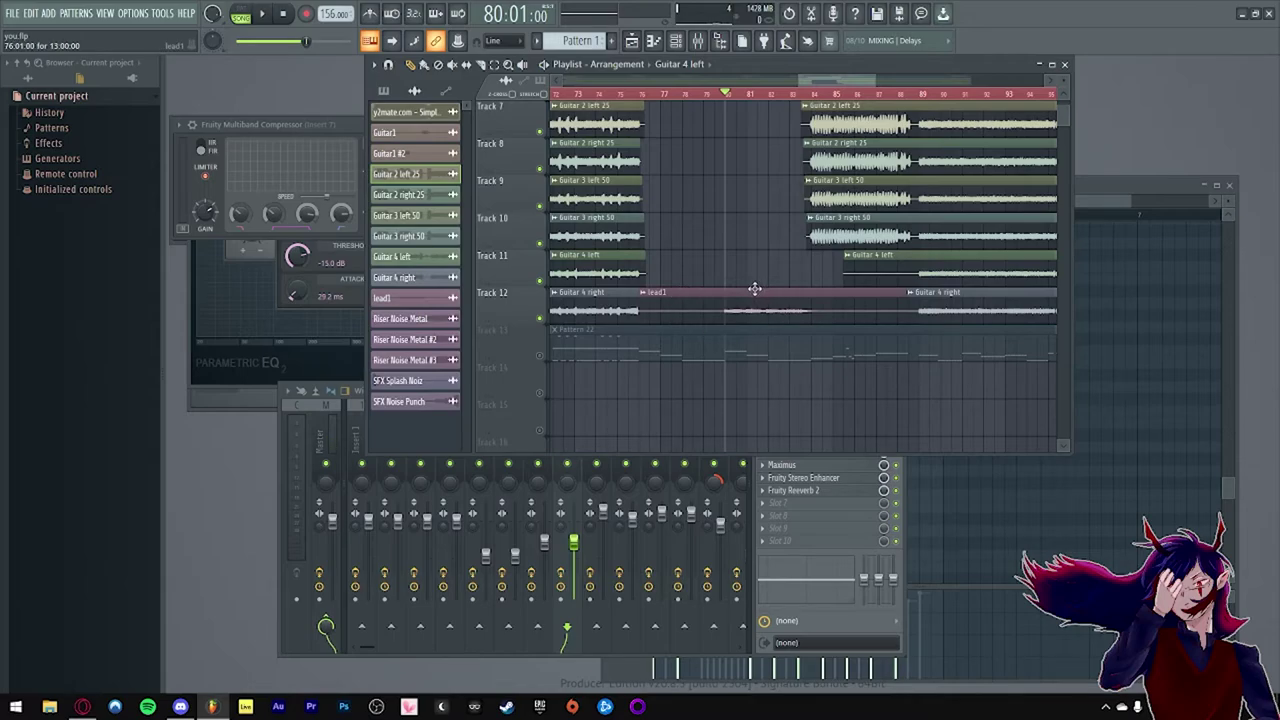
Step: Move the playhead to about bar 83 and examine how the layered guitar clips on Tracks 7 to 12 are arranged across the song
scroll(800, 110, up, 3)
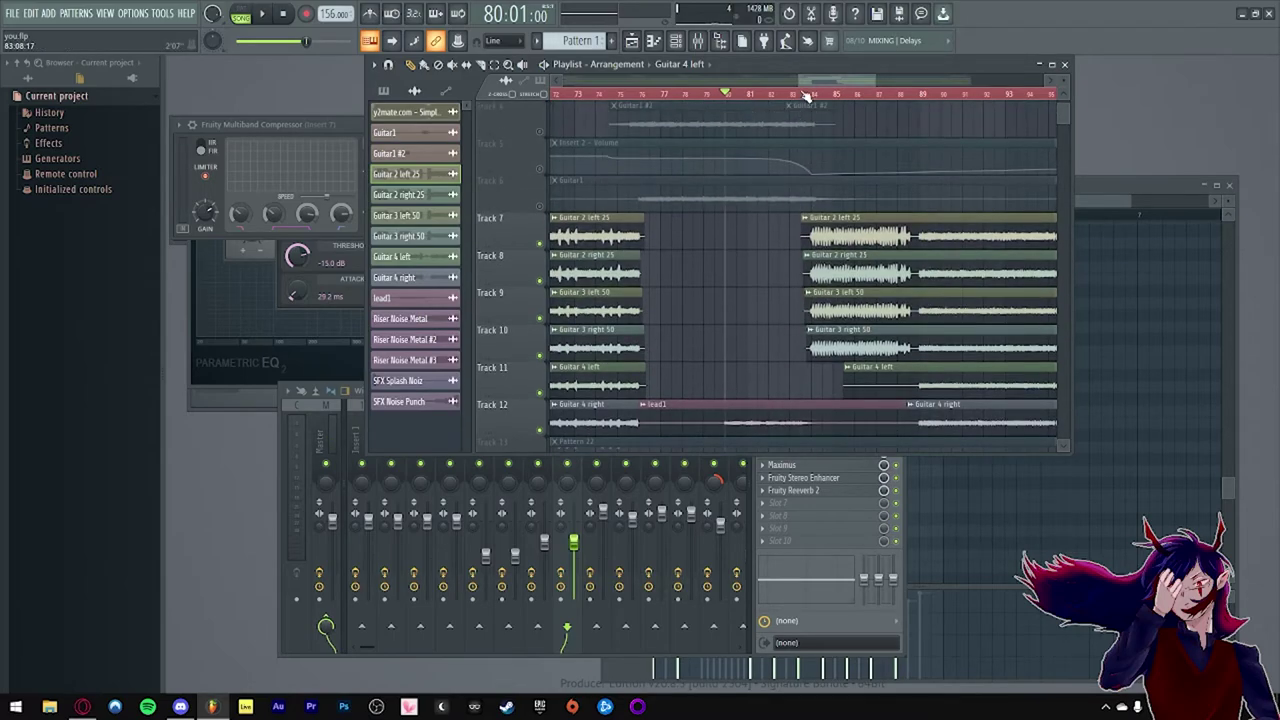
click(806, 95)
scroll(777, 216, down, 3)
scroll(778, 220, up, 1)
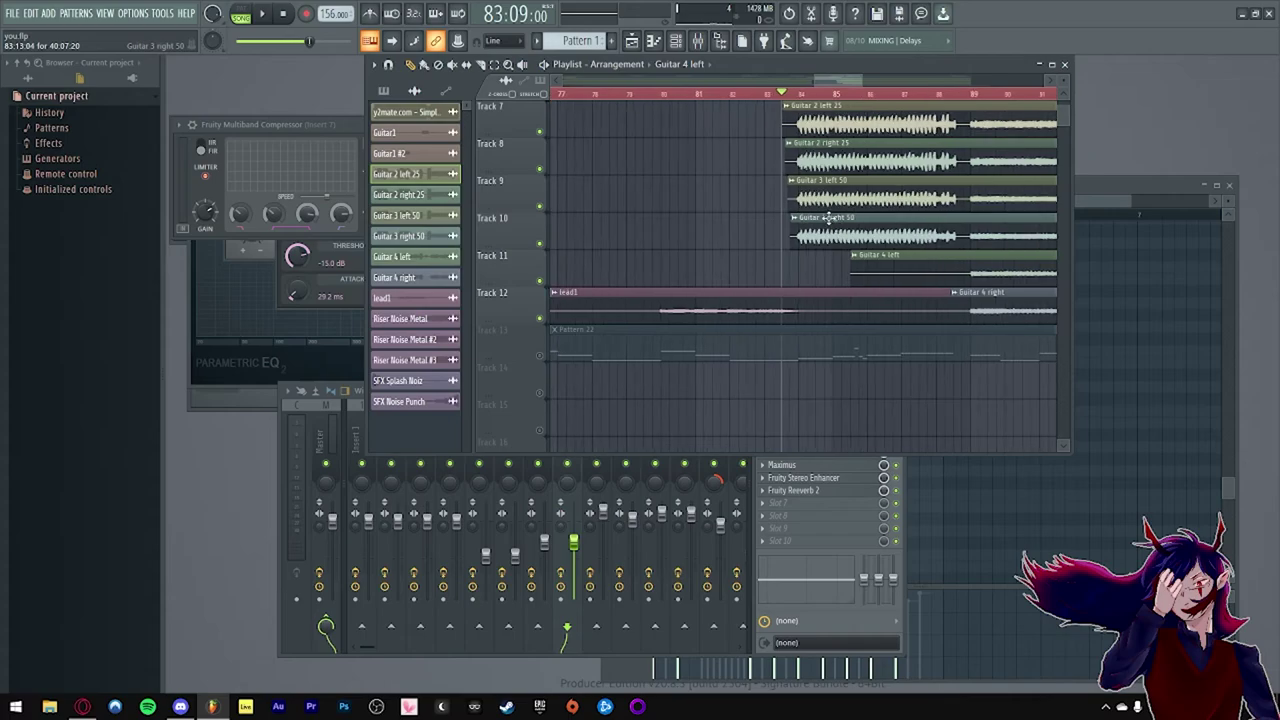
scroll(805, 218, up, 2)
scroll(749, 206, down, 1)
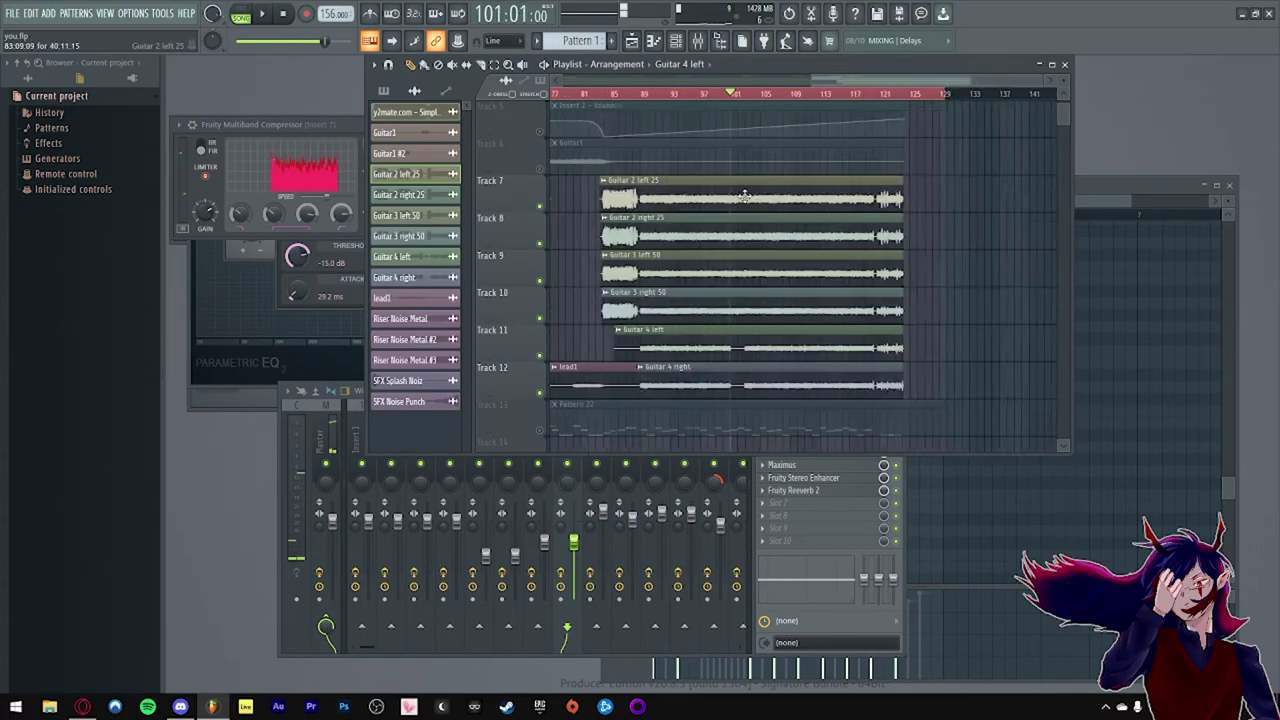
scroll(745, 198, down, 4)
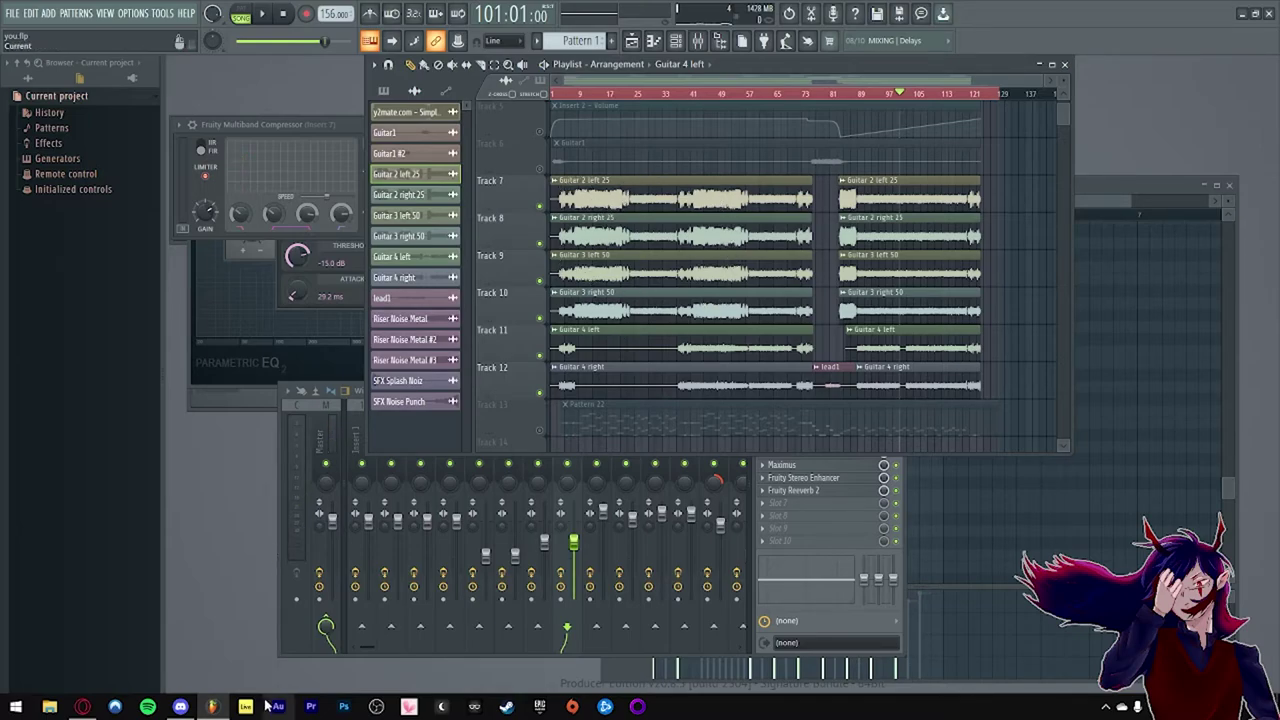
Step: Switch to Ableton Live 11 Lite and open the recent set you suck.als
click(205, 703)
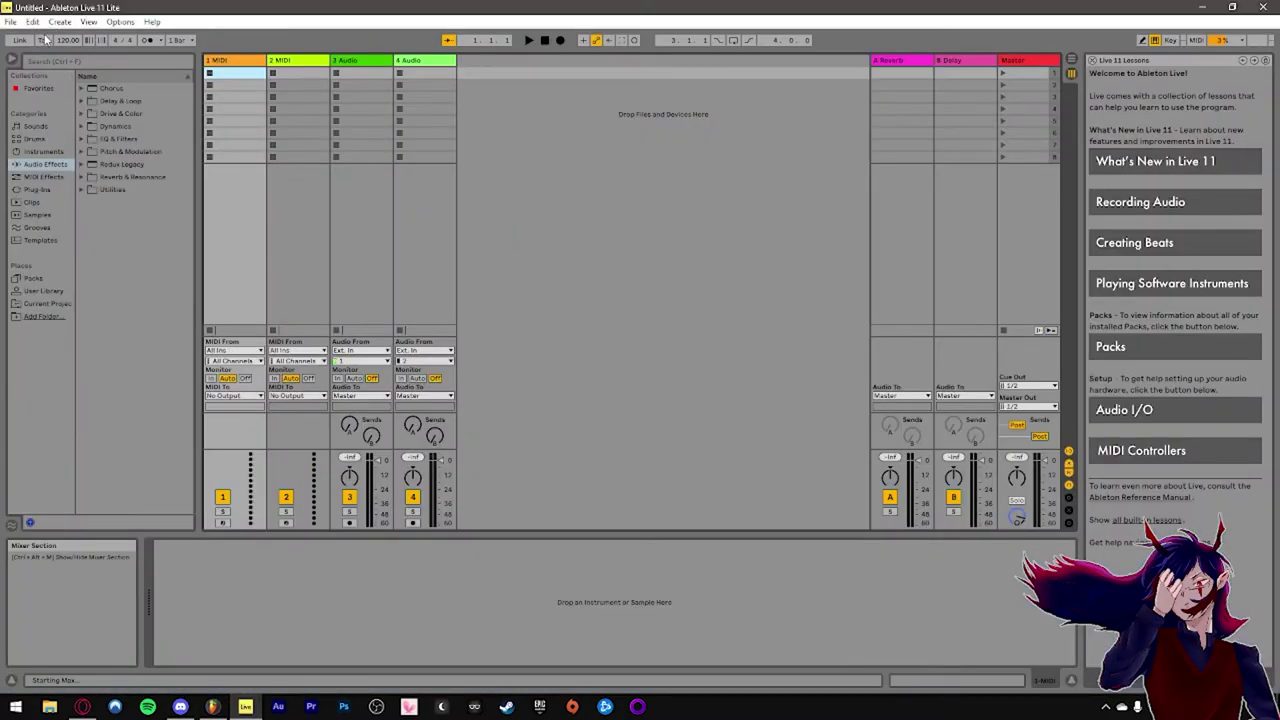
click(10, 21)
mouse_move(86, 67)
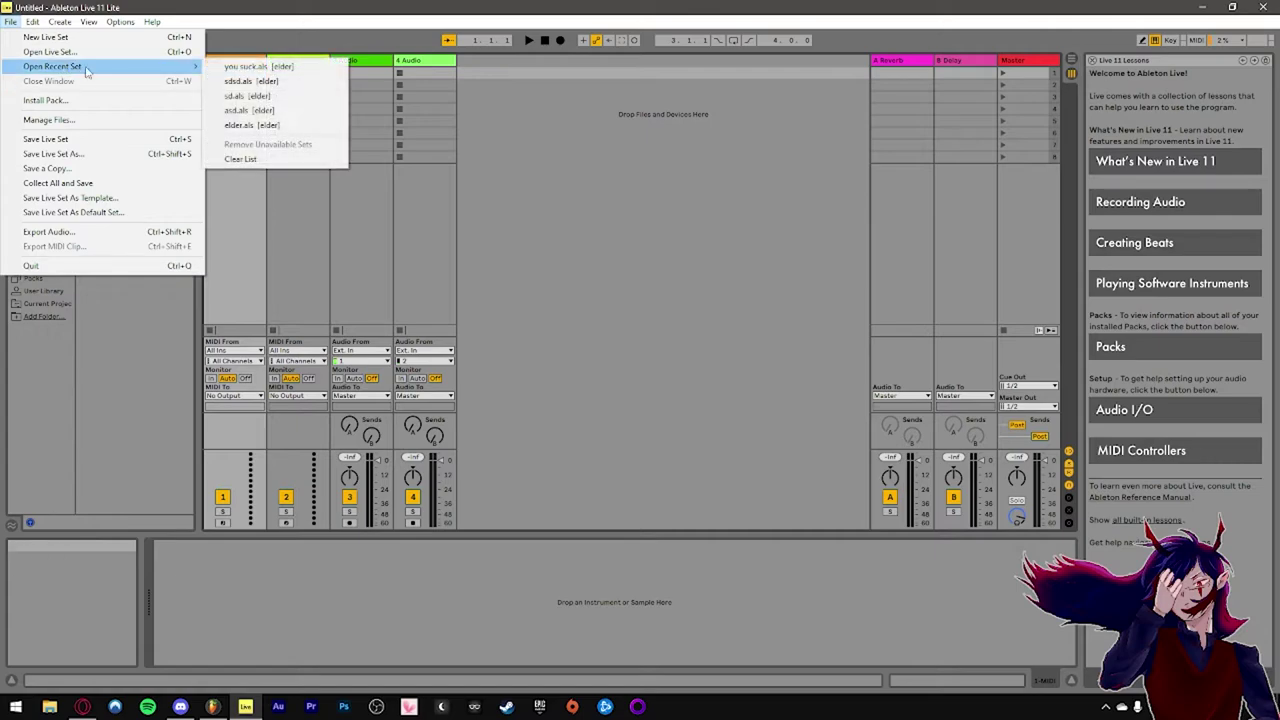
click(250, 67)
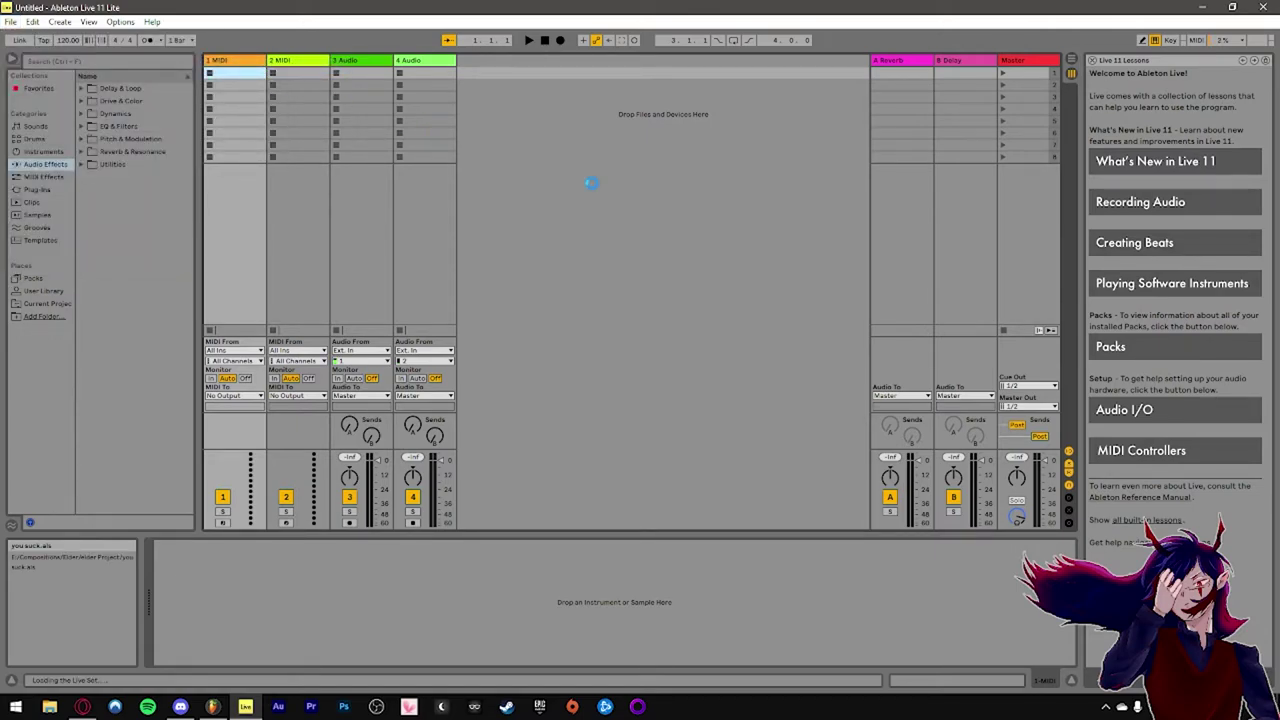
Step: Examine the audio clips on tracks 2 to 8 around bars 69 to 93, and how they fit into the full arrangement
scroll(625, 381, up, 2)
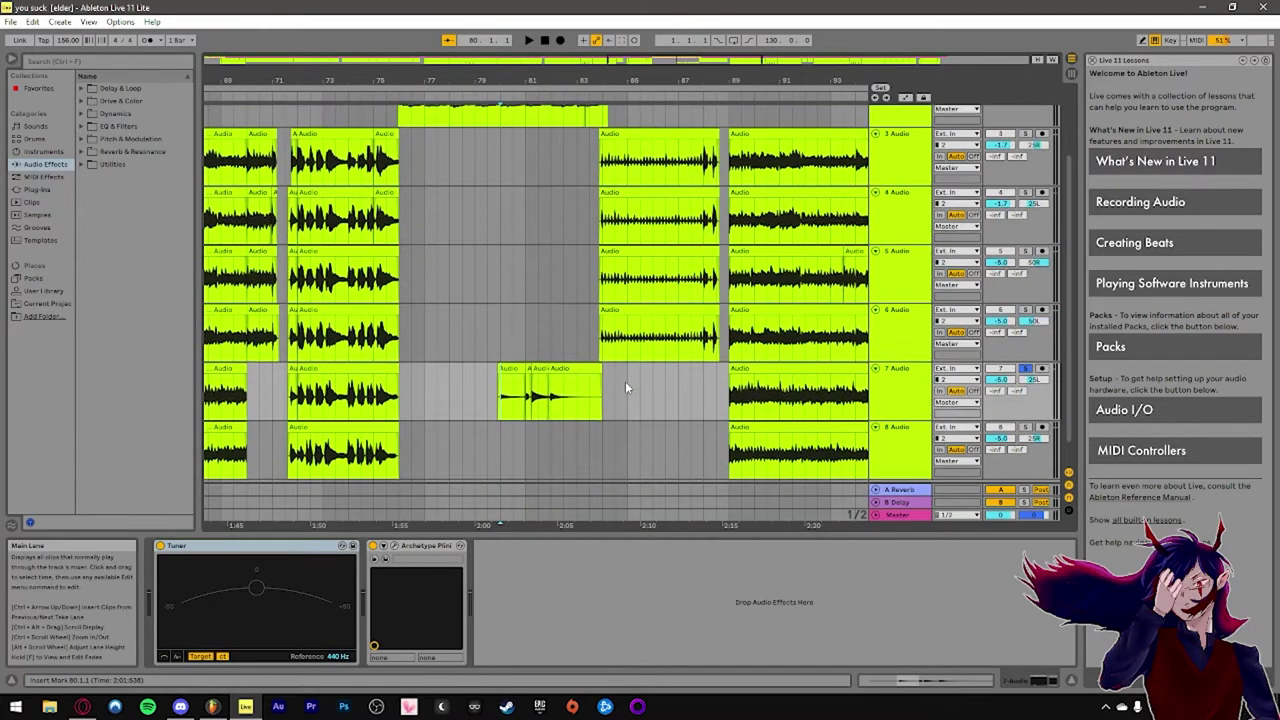
scroll(562, 299, down, 4)
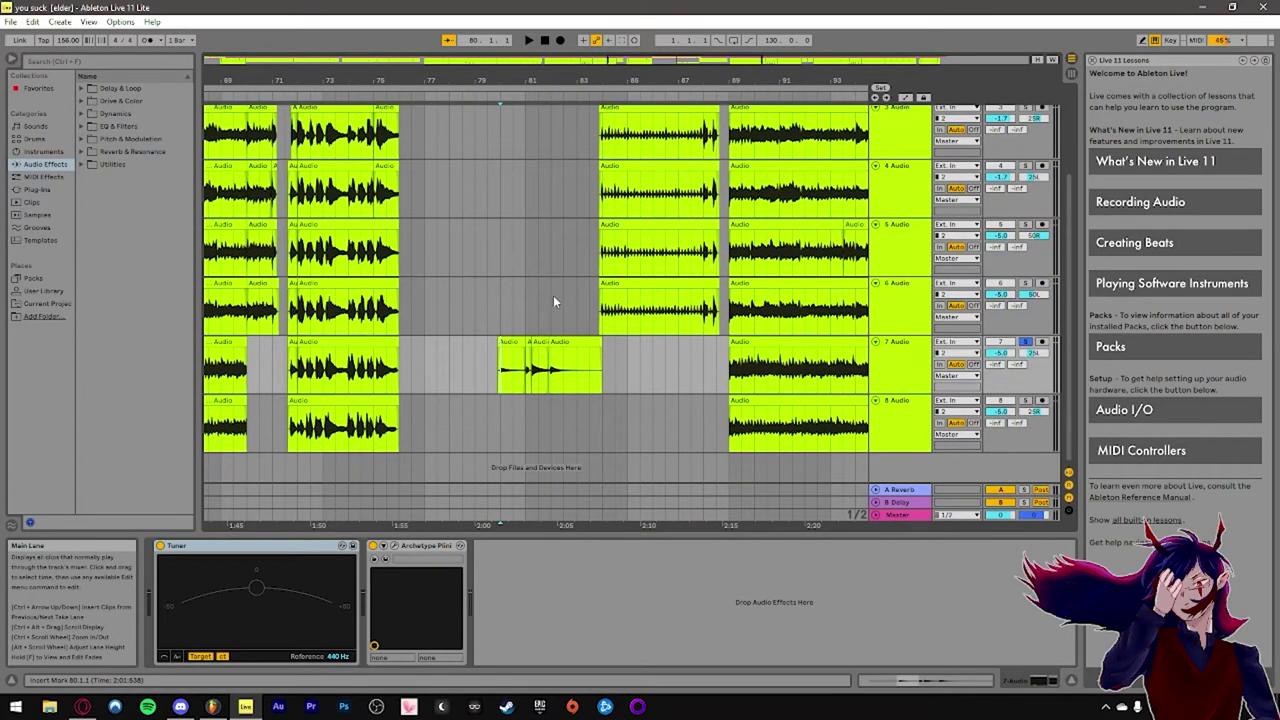
scroll(700, 330, up, 3)
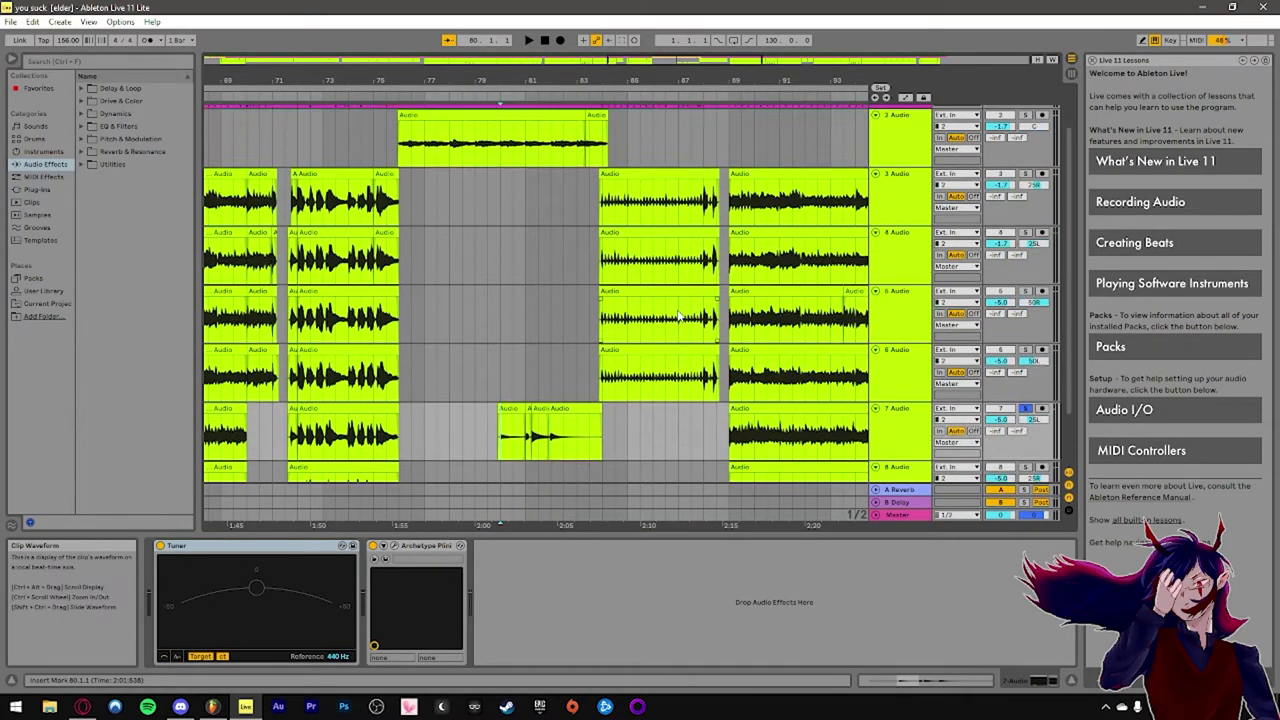
scroll(528, 291, down, 4)
scroll(529, 288, down, 3)
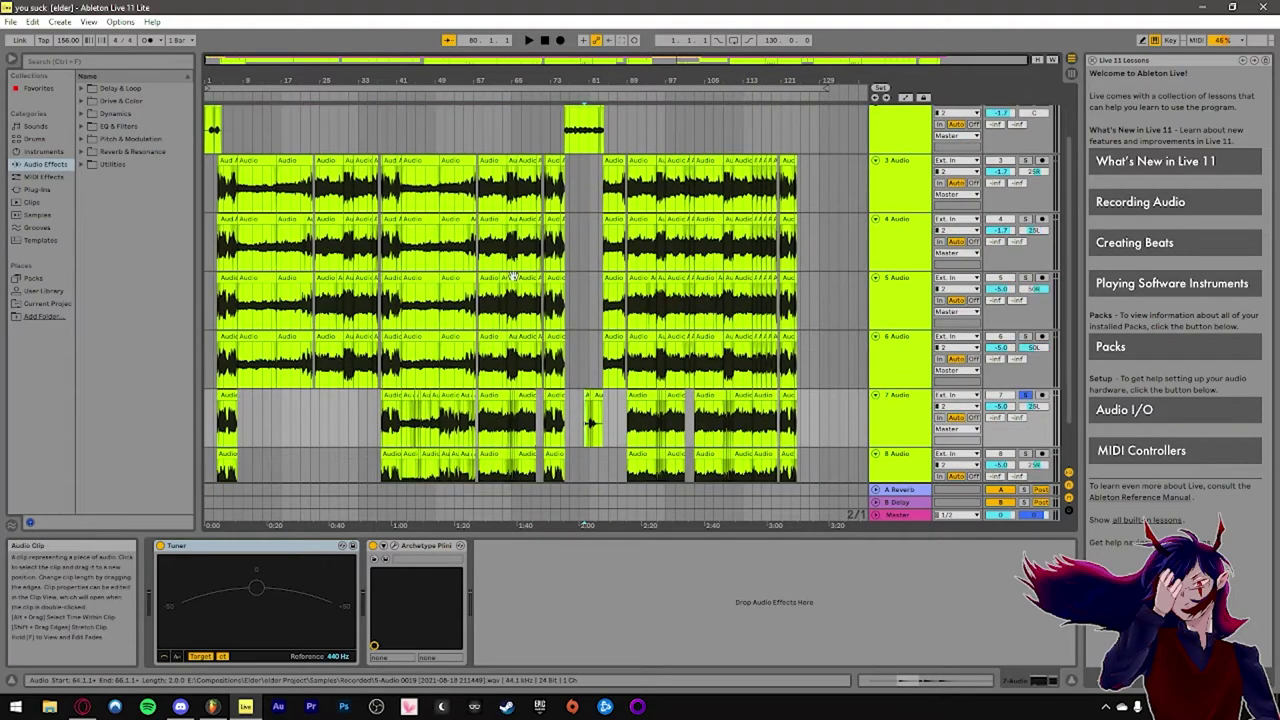
scroll(514, 289, up, 4)
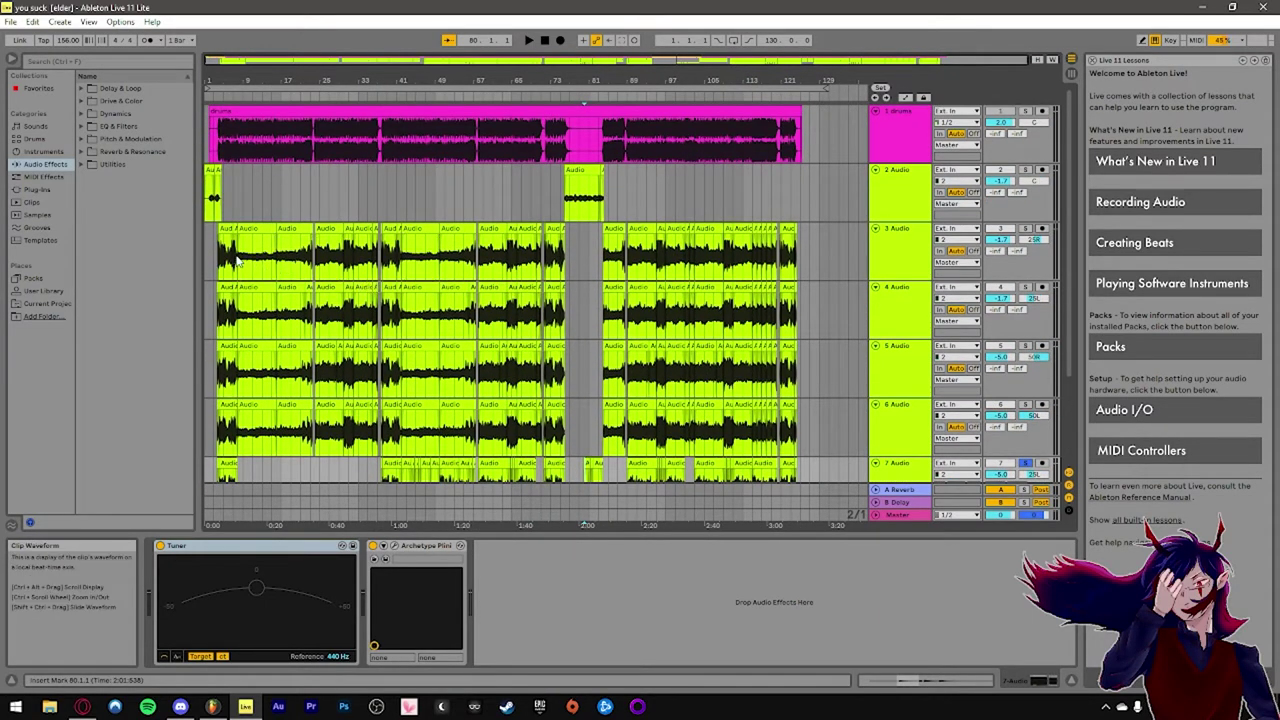
Step: Compare the recorded guitar clips and their cuts on tracks 3 to 8 across the sections around bars 27 to 67
ctrl+scroll(314, 264, up, 2)
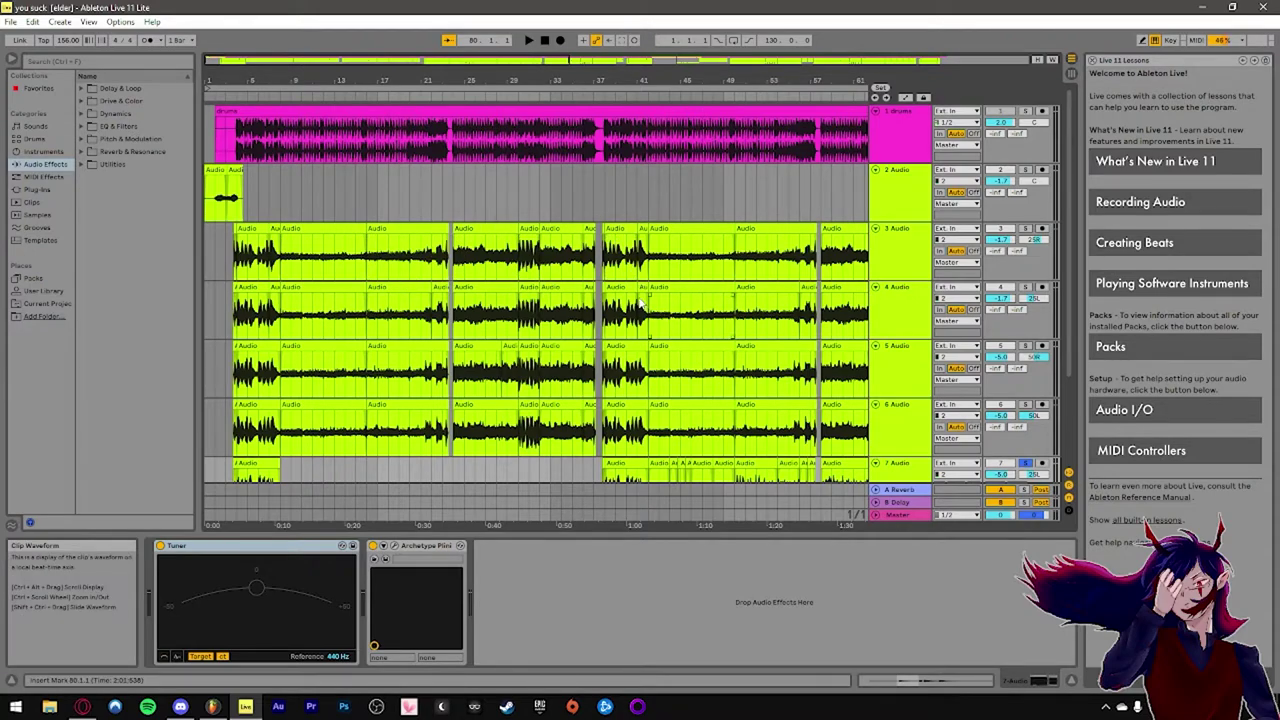
ctrl+scroll(662, 303, down, 2)
ctrl+scroll(416, 275, up, 3)
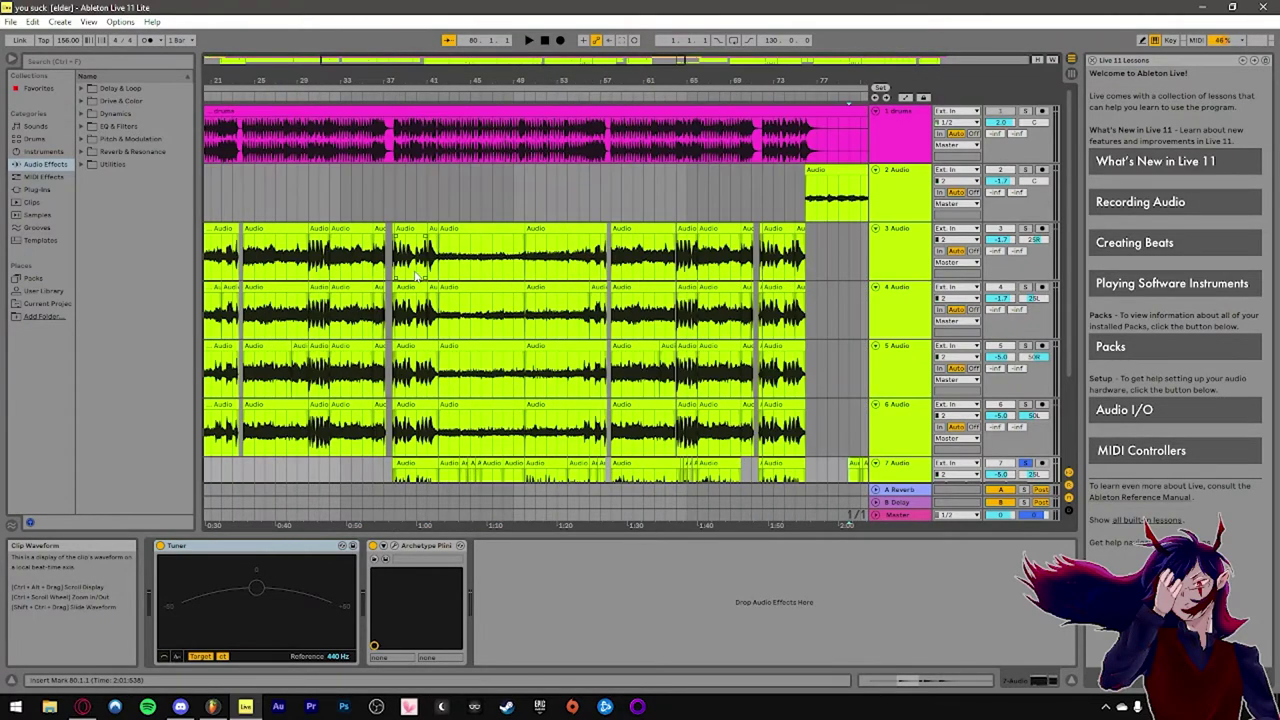
ctrl+scroll(396, 262, up, 2)
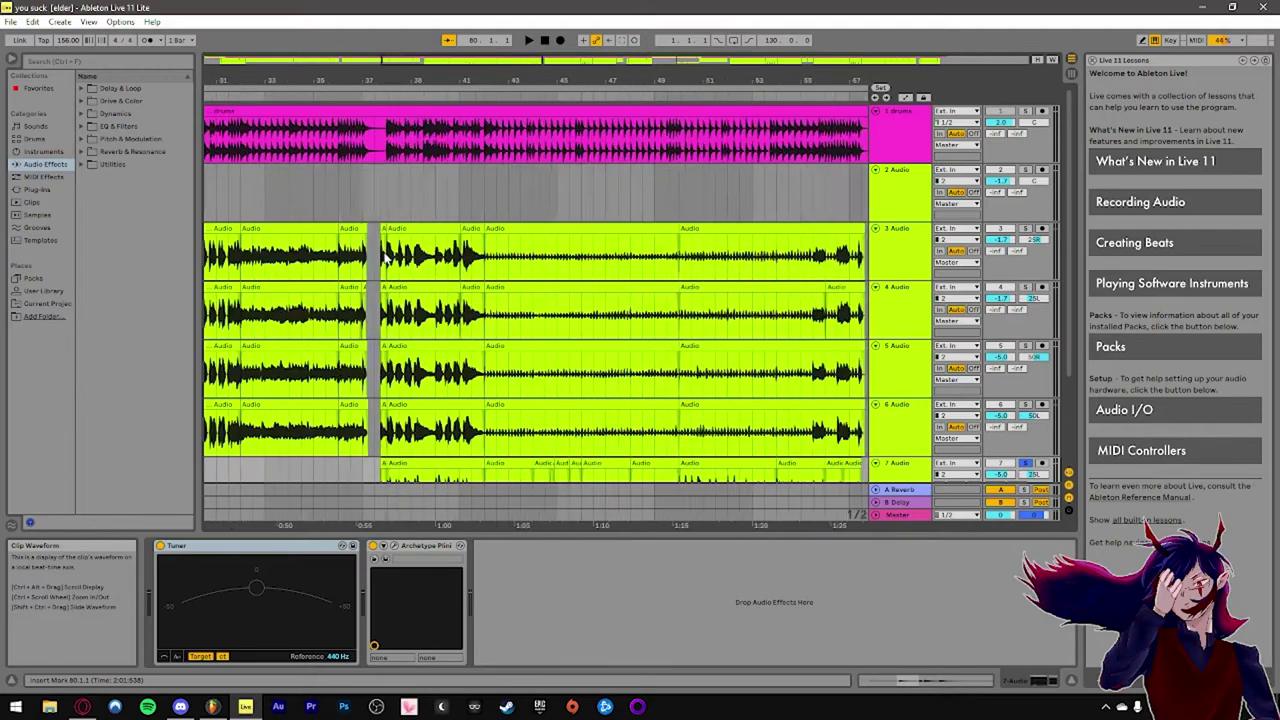
ctrl+scroll(405, 255, down, 3)
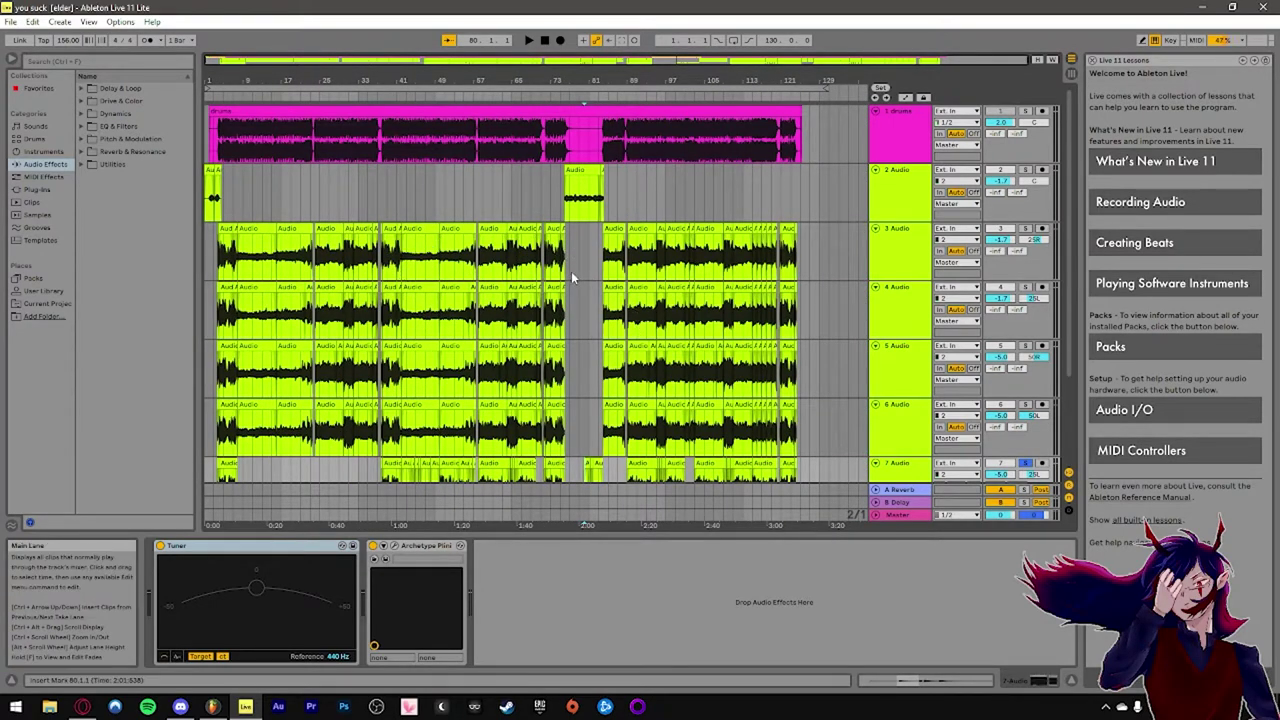
scroll(530, 252, down, 3)
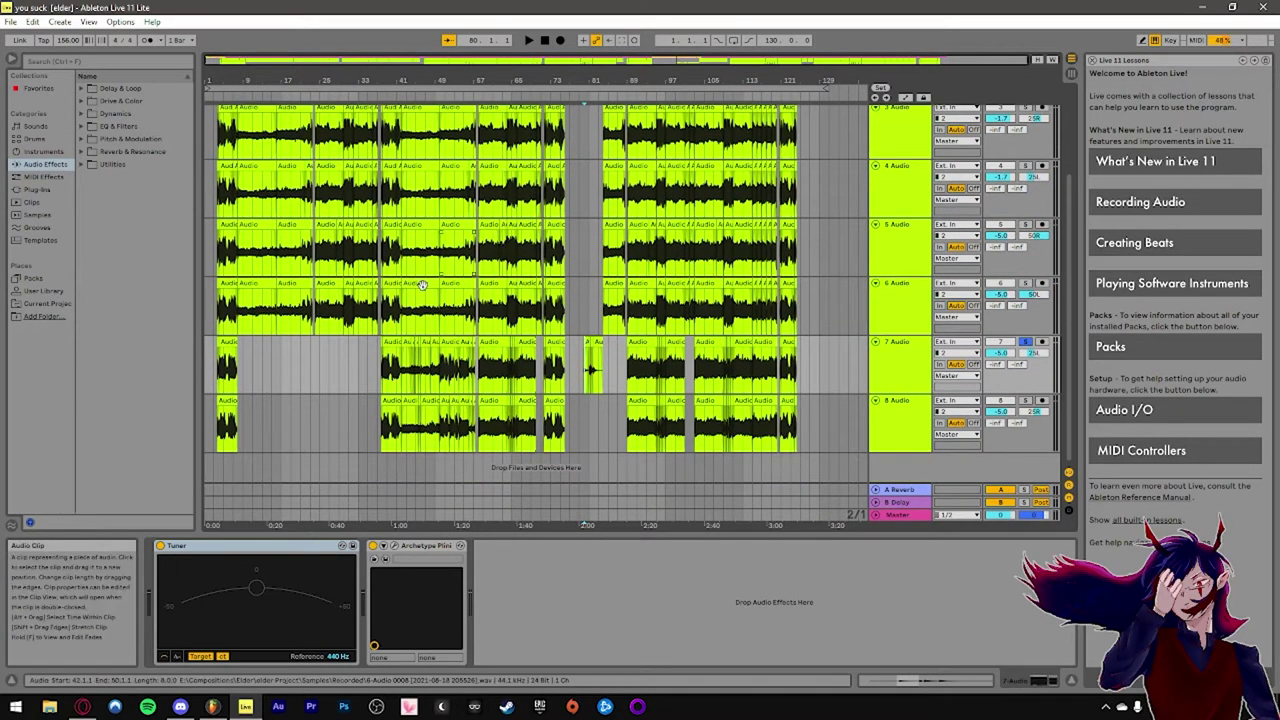
scroll(352, 333, up, 1)
ctrl+scroll(356, 330, up, 2)
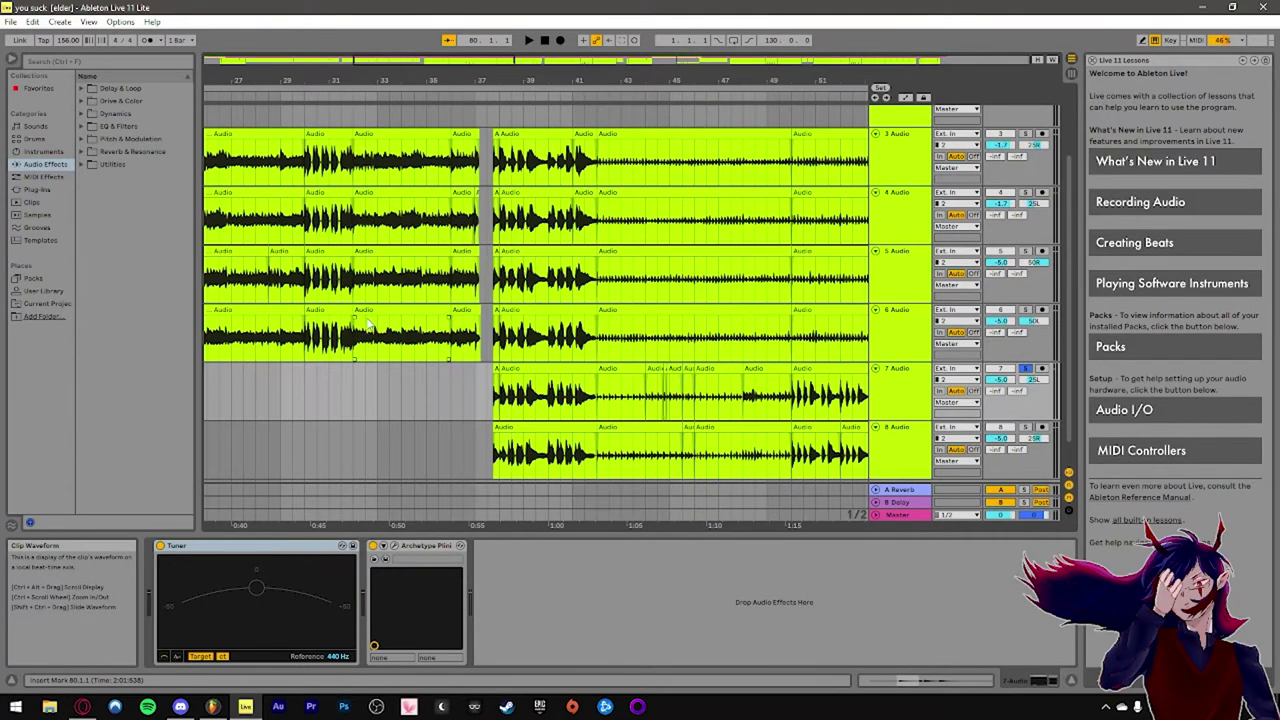
ctrl+scroll(370, 326, down, 2)
scroll(440, 265, up, 3)
scroll(684, 270, down, 3)
Step: Open the Archetype Plini plugin on track 4 to check its preset, and close its window
click(900, 200)
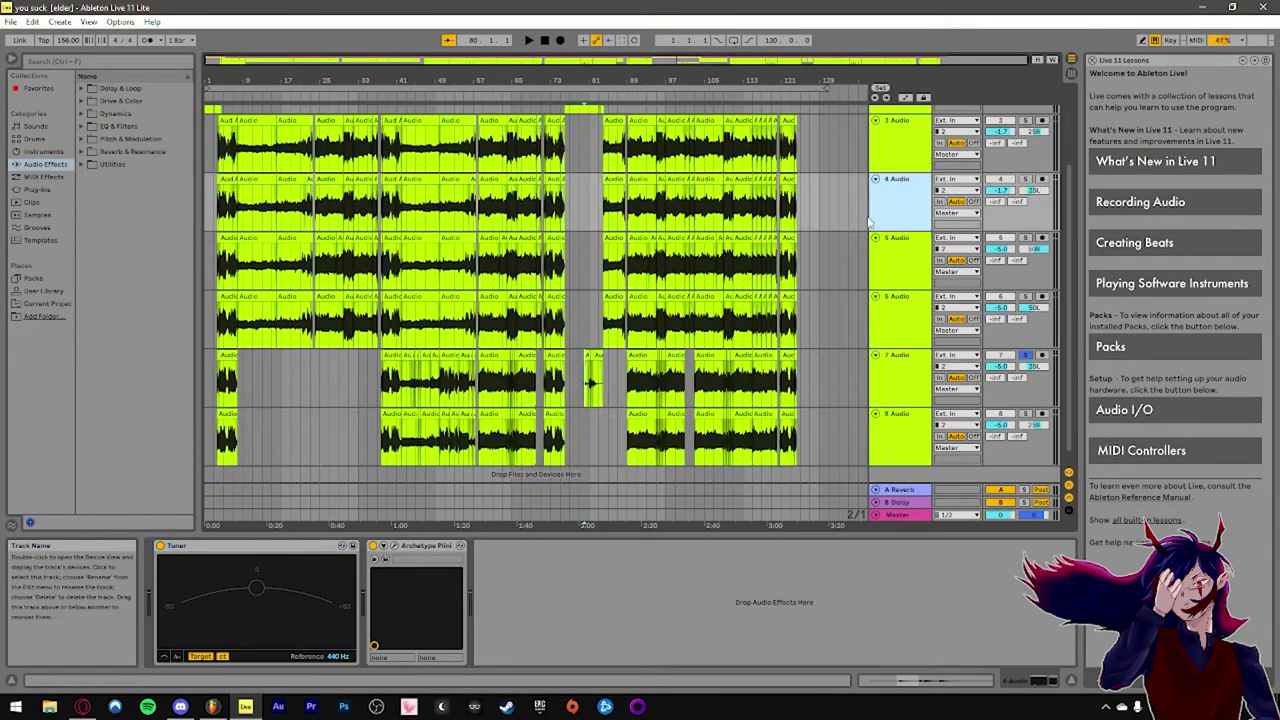
click(394, 546)
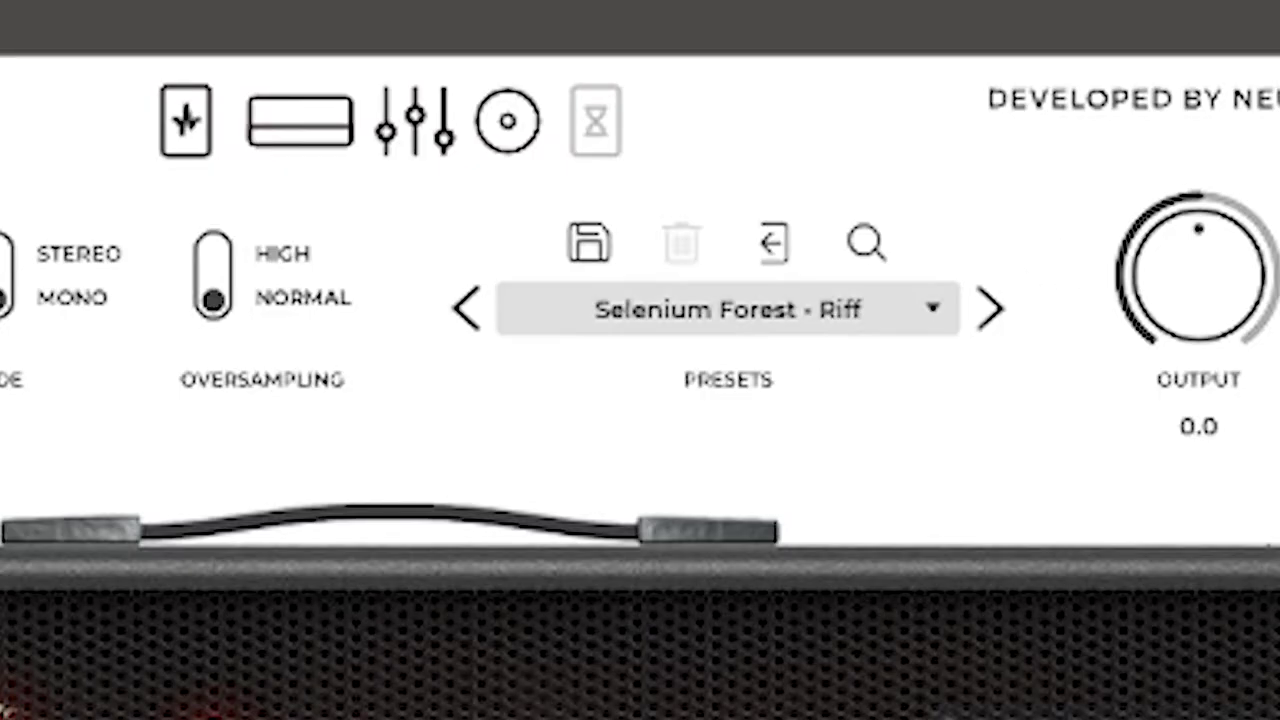
click(690, 67)
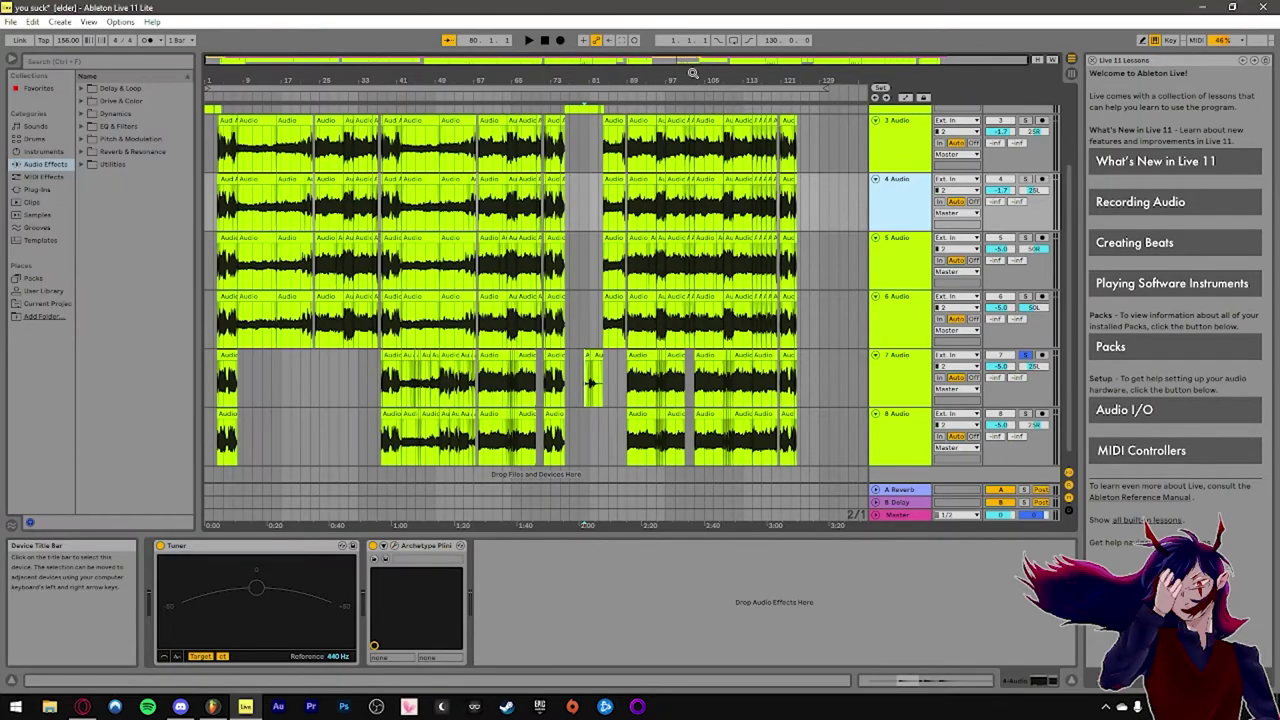
Step: Open the Archetype Plini plugin on track 7 to check its preset, and close its window
click(877, 372)
click(394, 545)
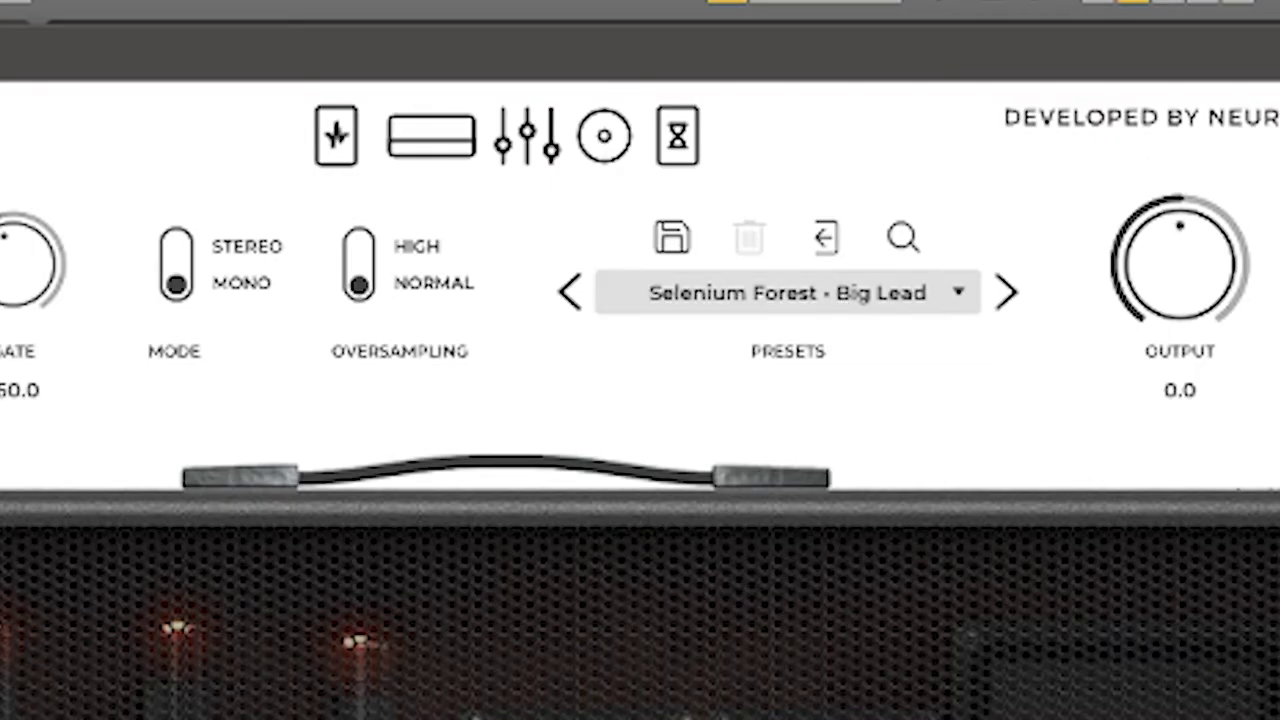
click(1276, 60)
Step: Look over tracks 1 to 8 of the set, close Ableton Live and return to FL Studio
scroll(565, 283, up, 2)
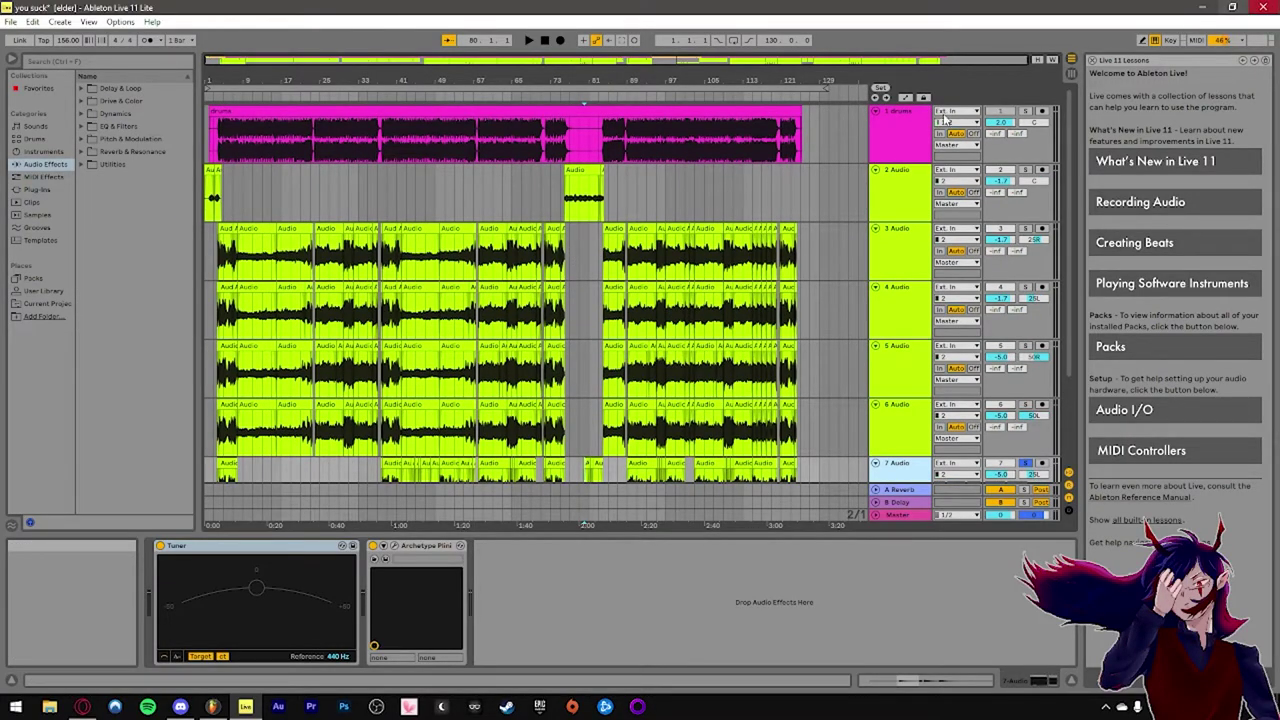
scroll(660, 213, down, 4)
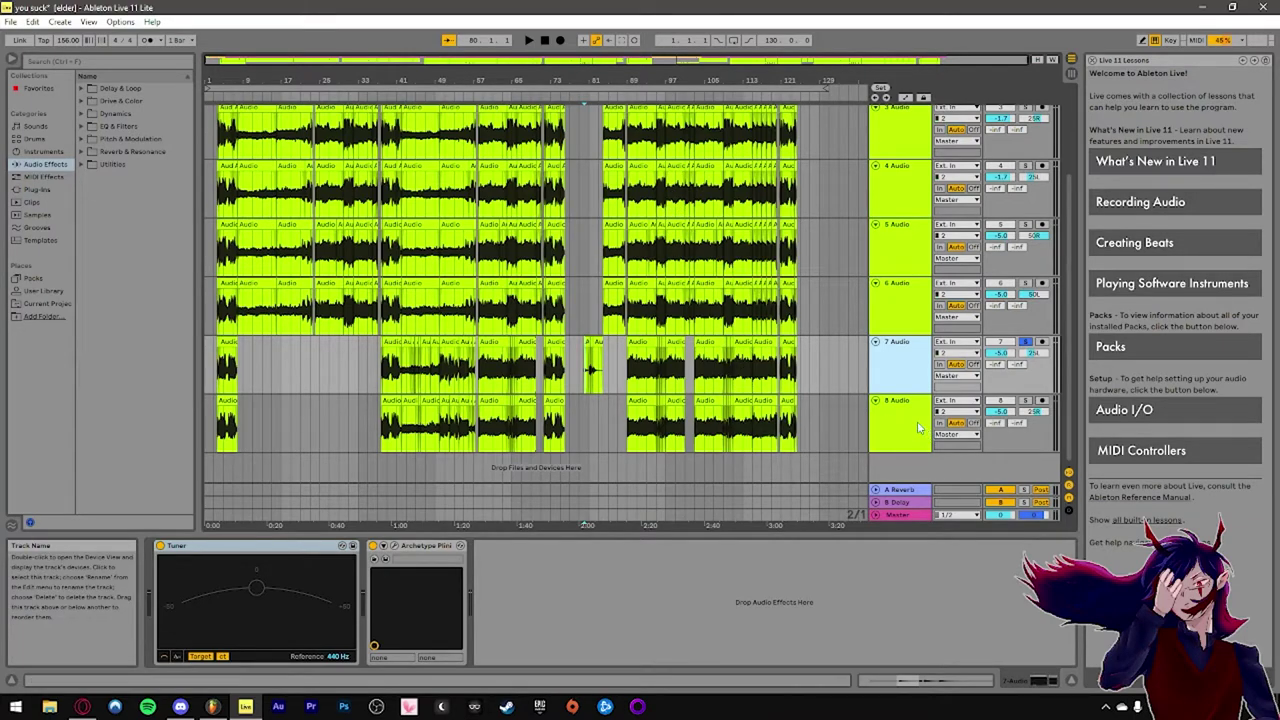
scroll(824, 370, up, 4)
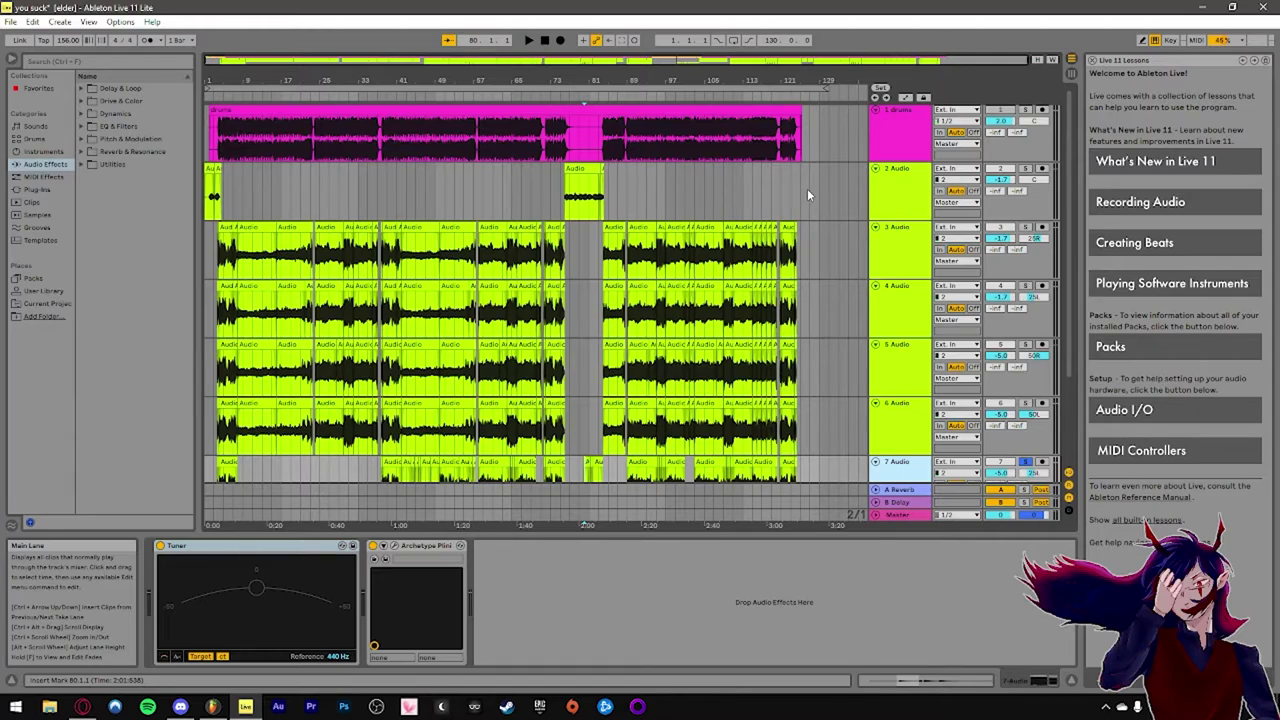
click(1267, 7)
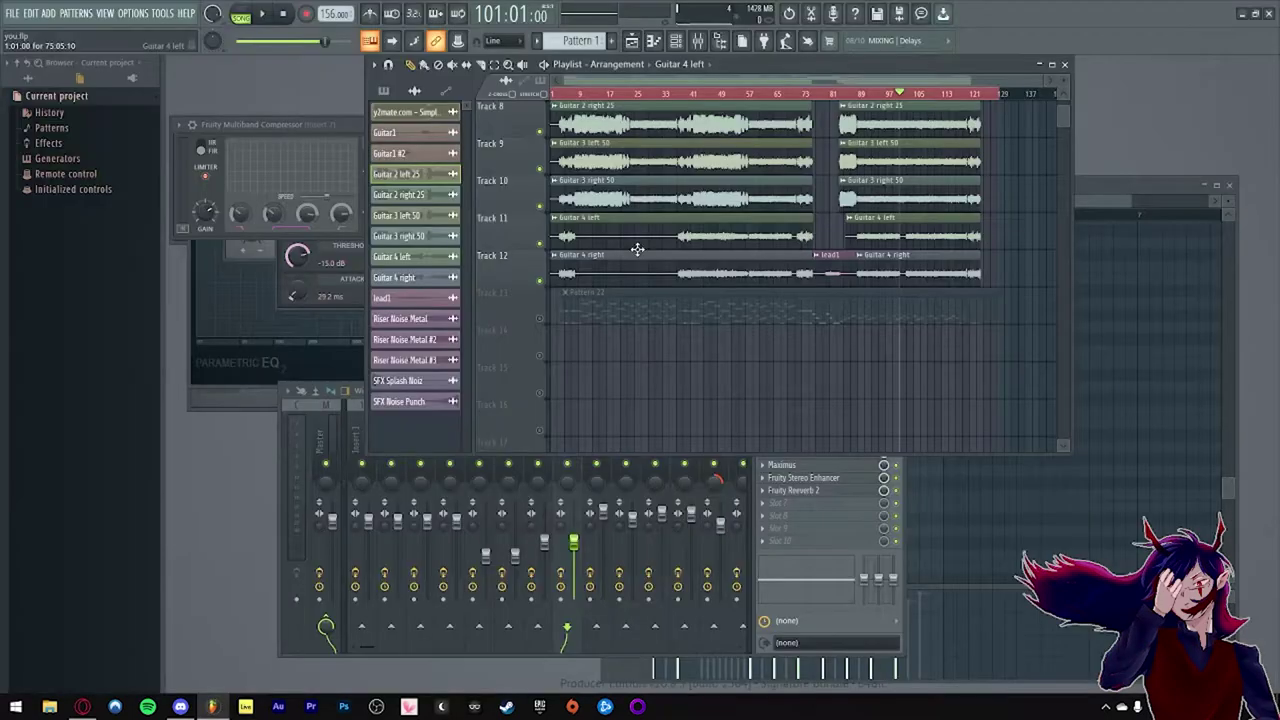
Step: Solo Track 13 in the playlist, place the playhead at bar 5 and bring the Pattern 22 clip into view
scroll(637, 248, up, 3)
scroll(580, 110, up, 3)
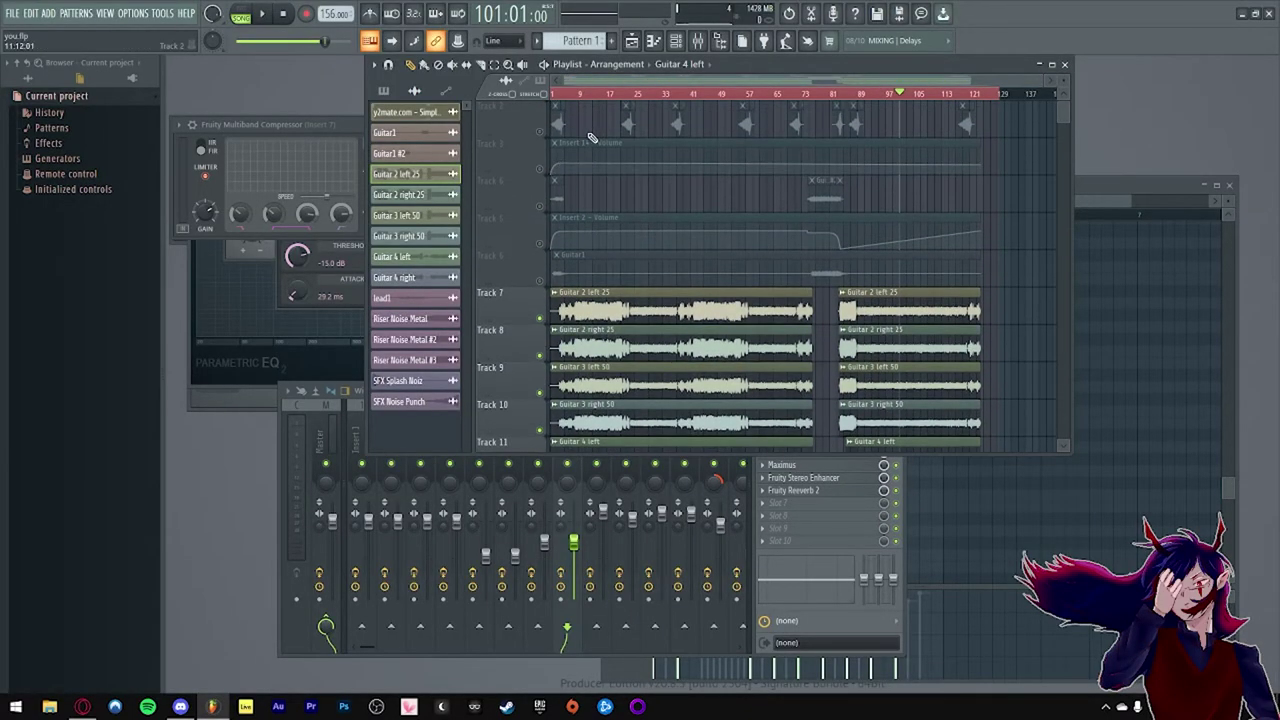
scroll(580, 104, down, 6)
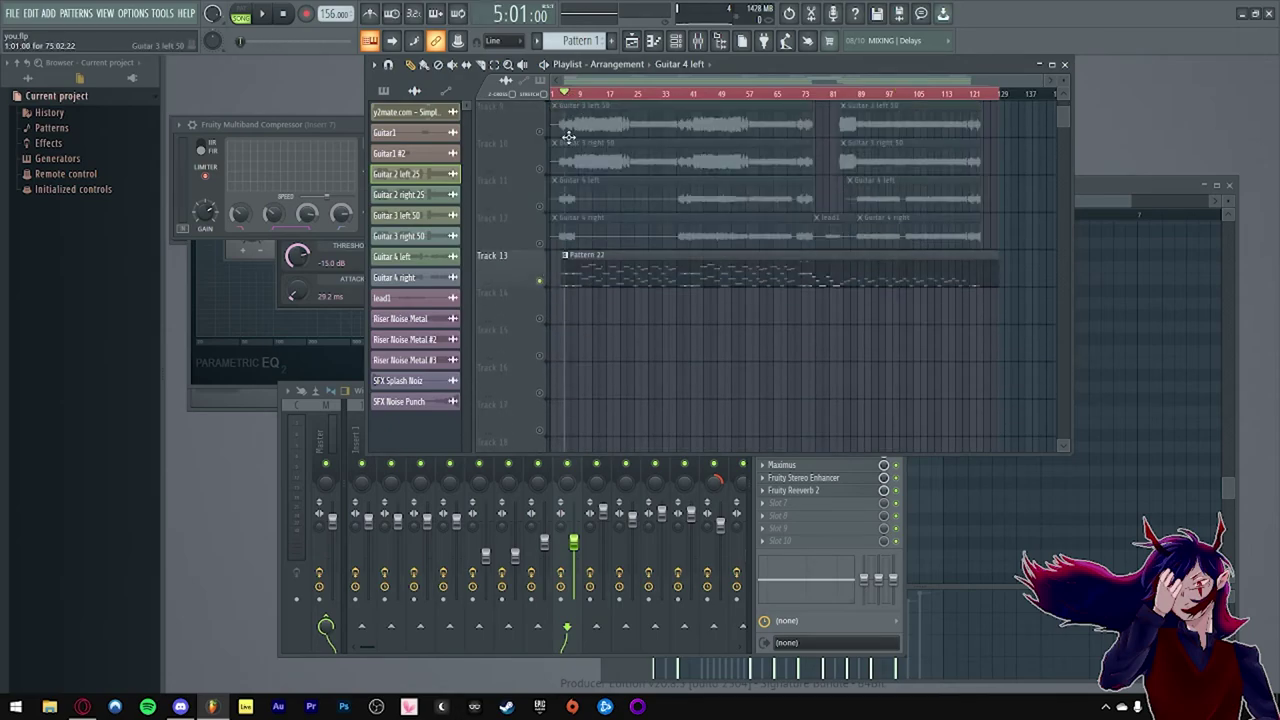
scroll(580, 104, up, 3)
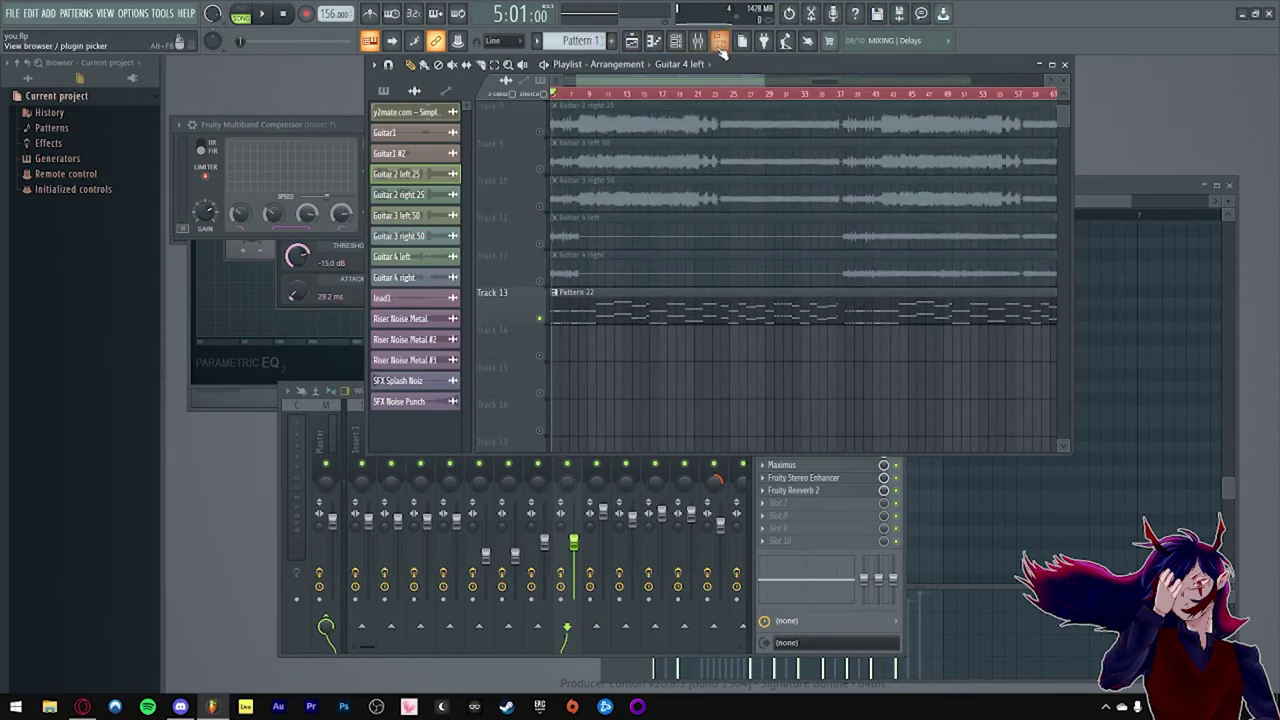
Step: Open Pattern 22's channels in the Channel rack, check the BooBass plugin's settings and close its window
click(676, 40)
double_click(877, 313)
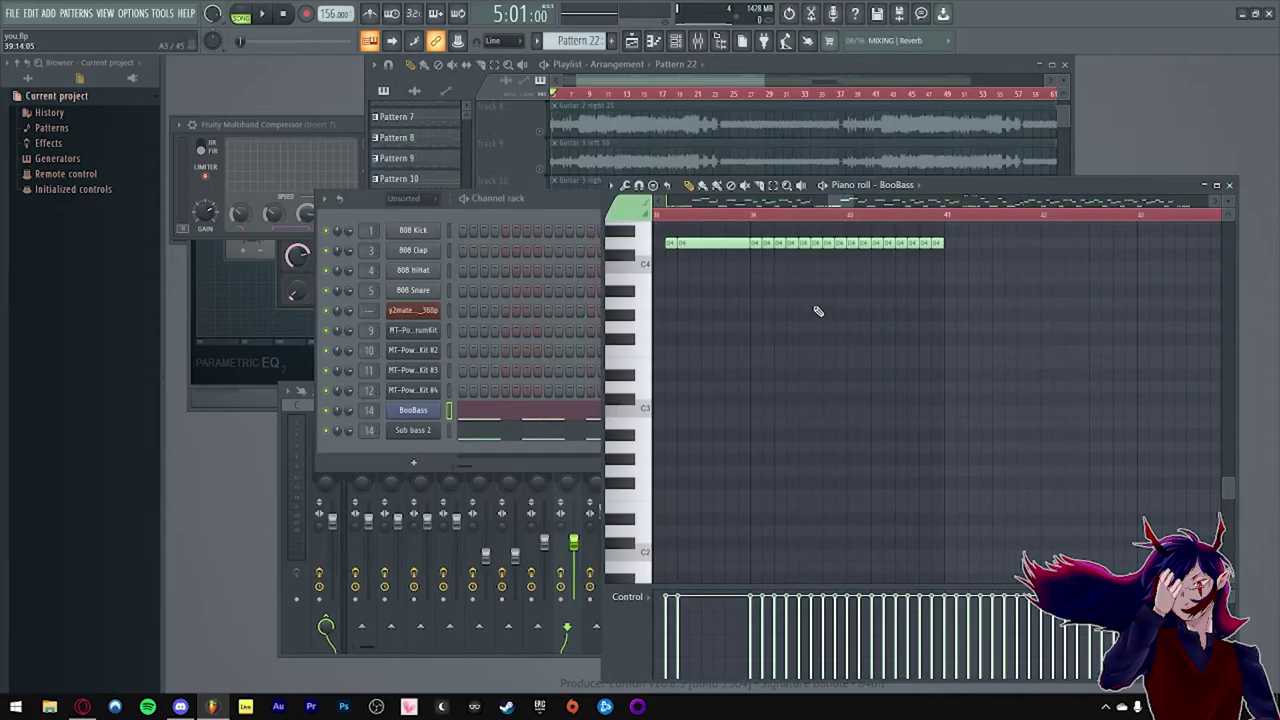
click(502, 217)
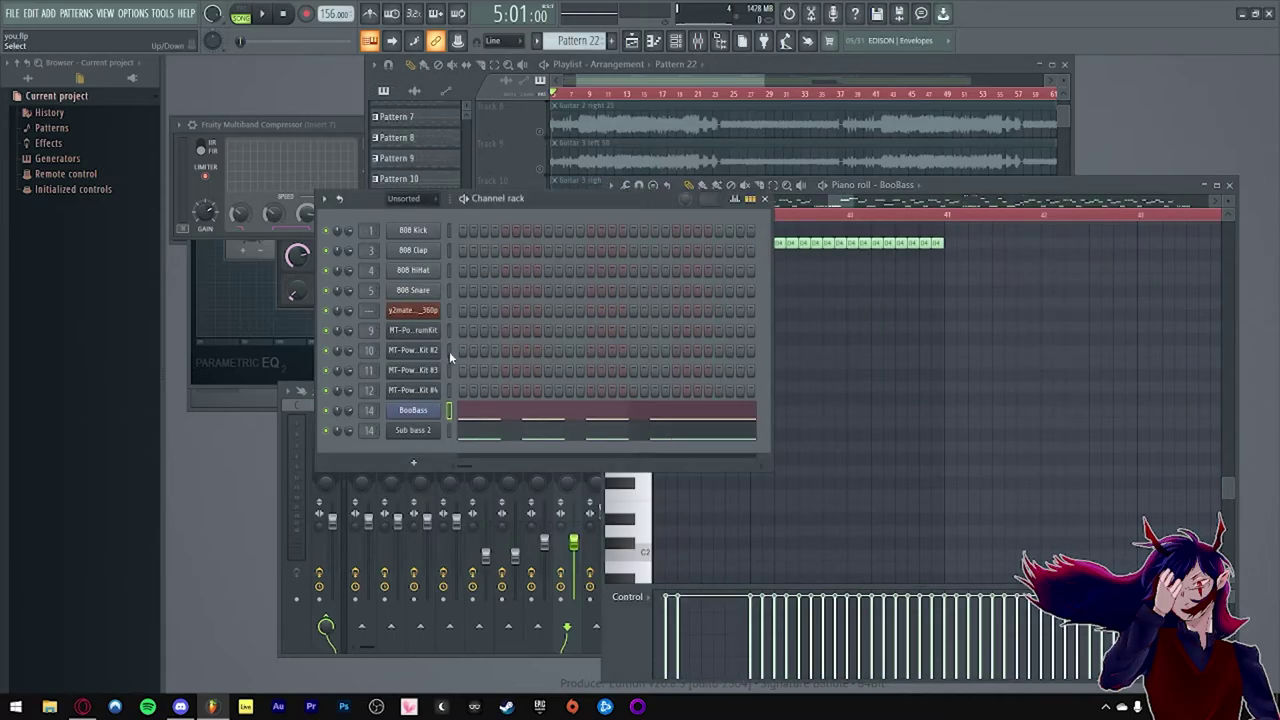
click(413, 411)
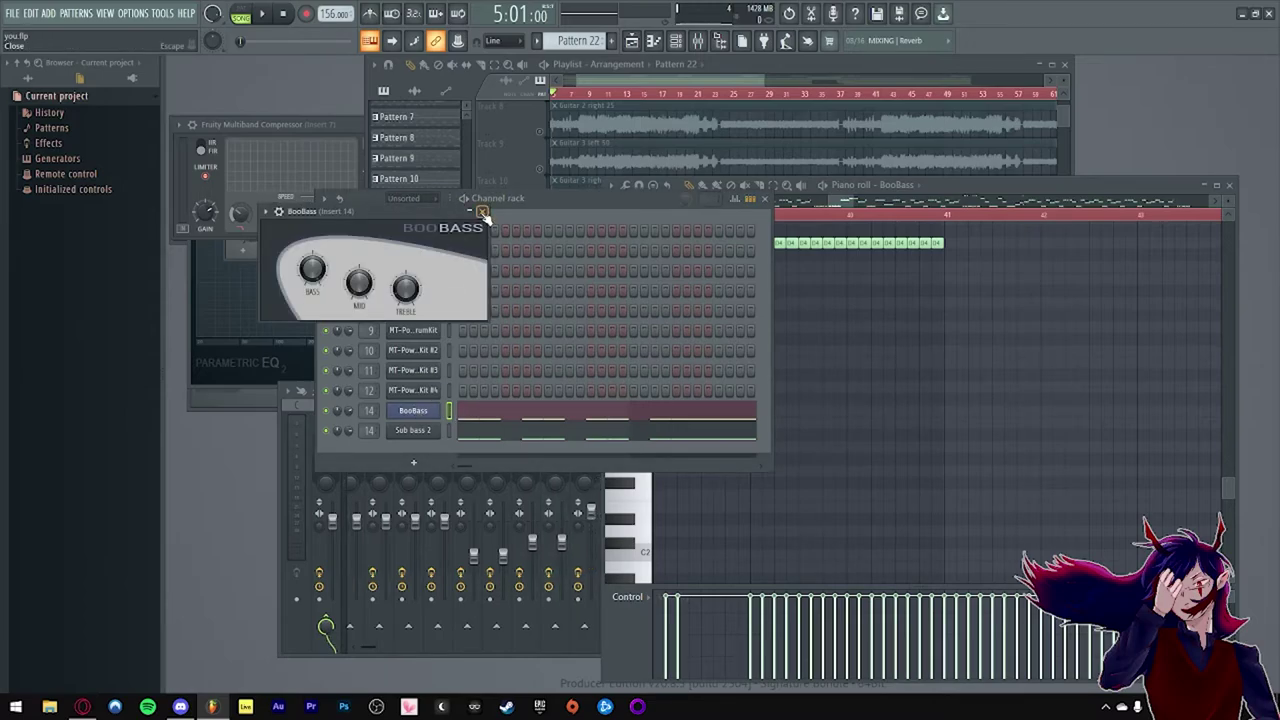
click(483, 213)
Step: Open the Sub bass 2 channel's Sytrus plugin, look through its preset list for the Sub bass 2 preset and dismiss the list
click(413, 430)
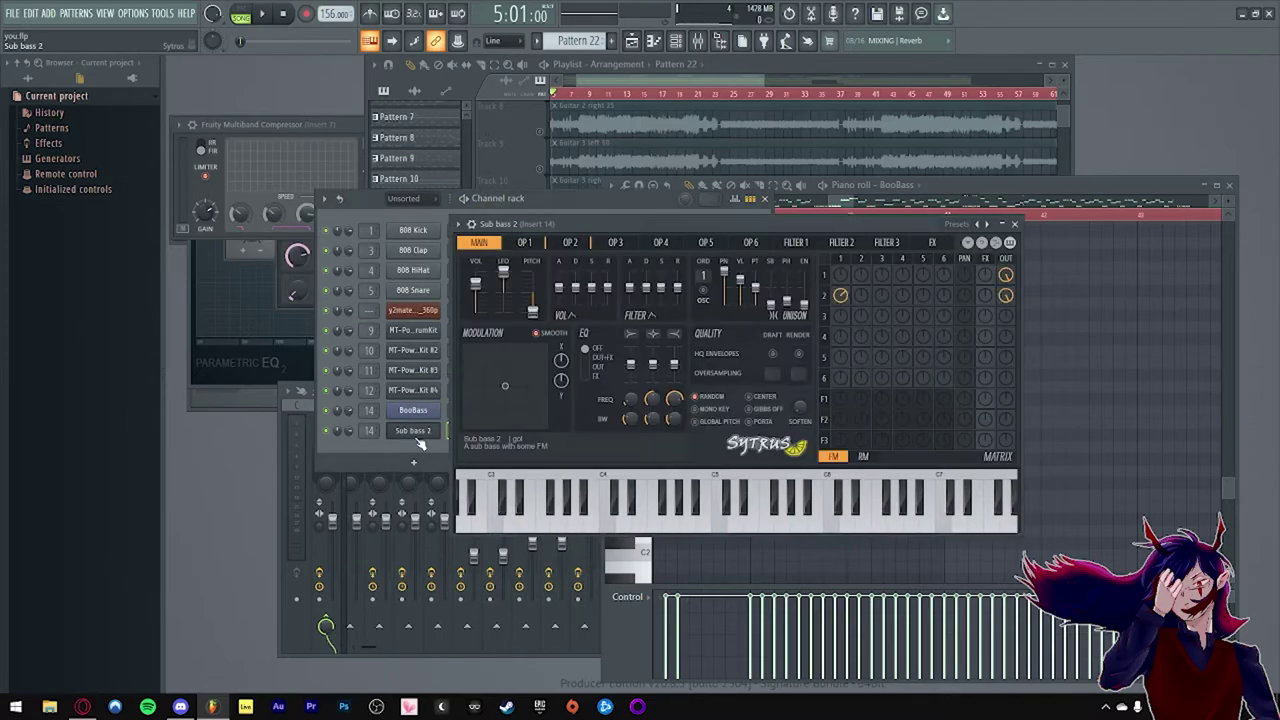
click(460, 225)
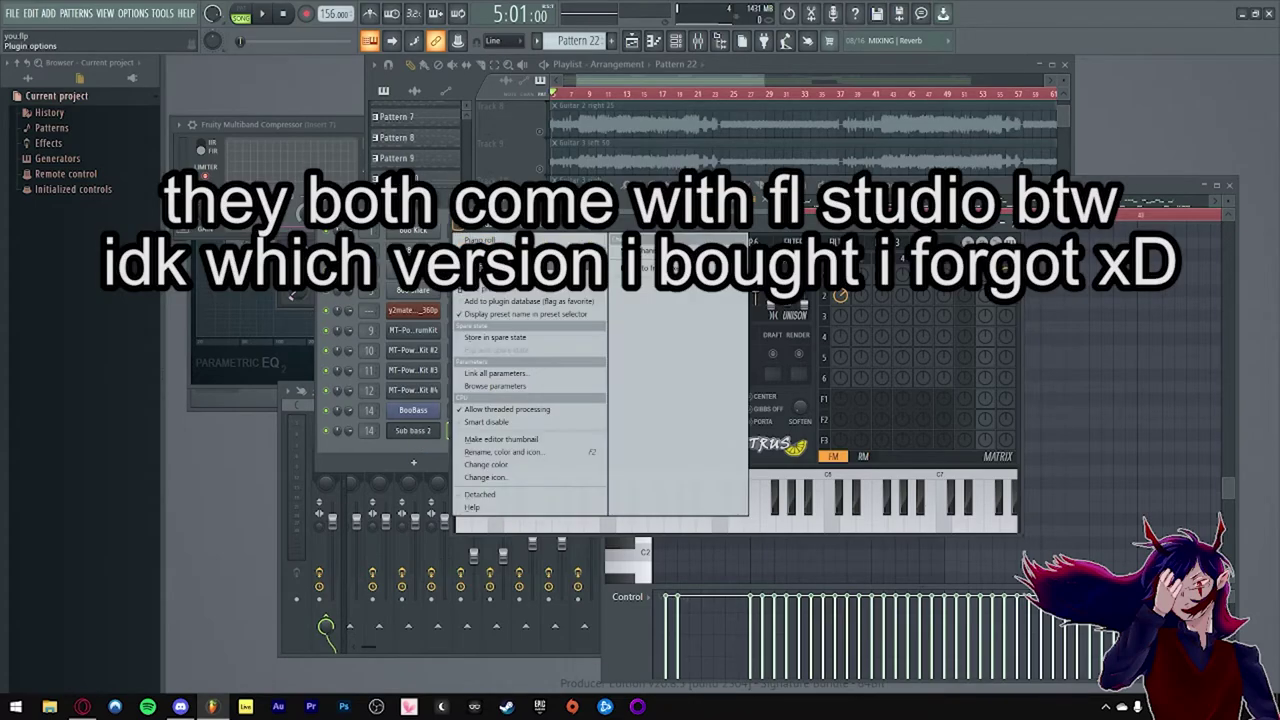
mouse_move(546, 260)
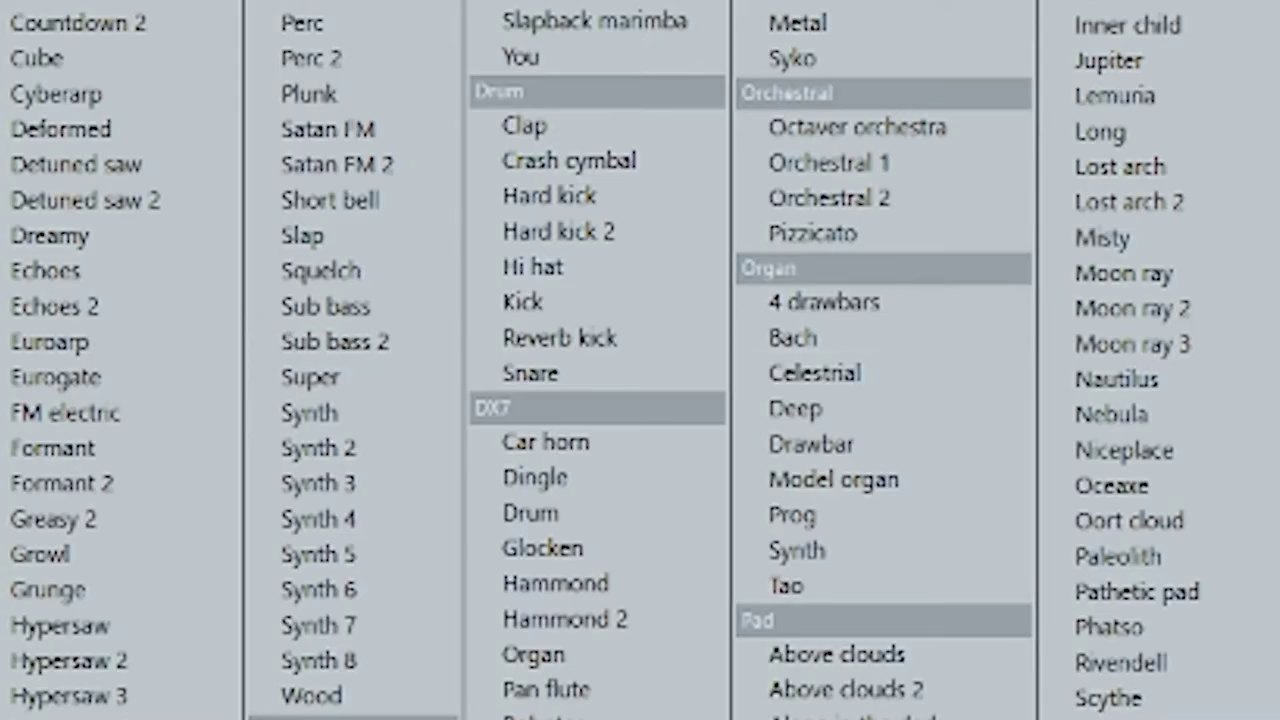
click(117, 436)
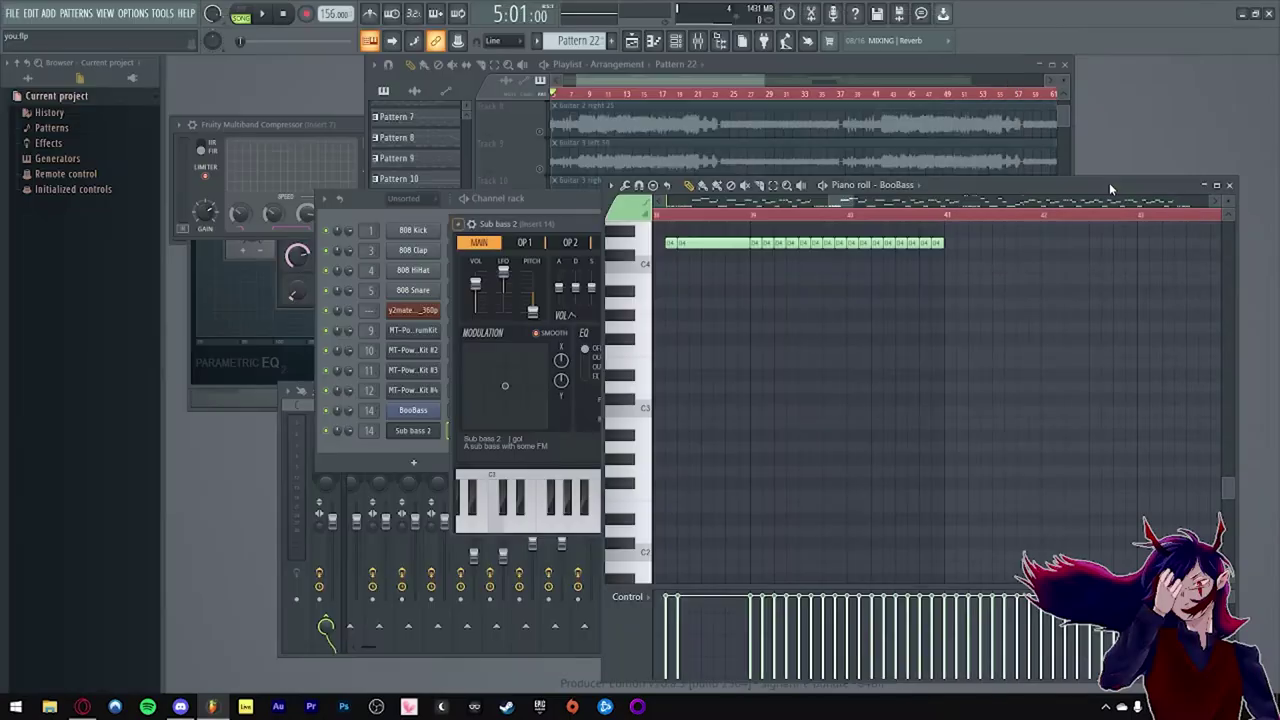
Step: Switch playback to pattern mode and play Pattern 22 with the three effects on mixer Insert 14 bypassed
click(553, 196)
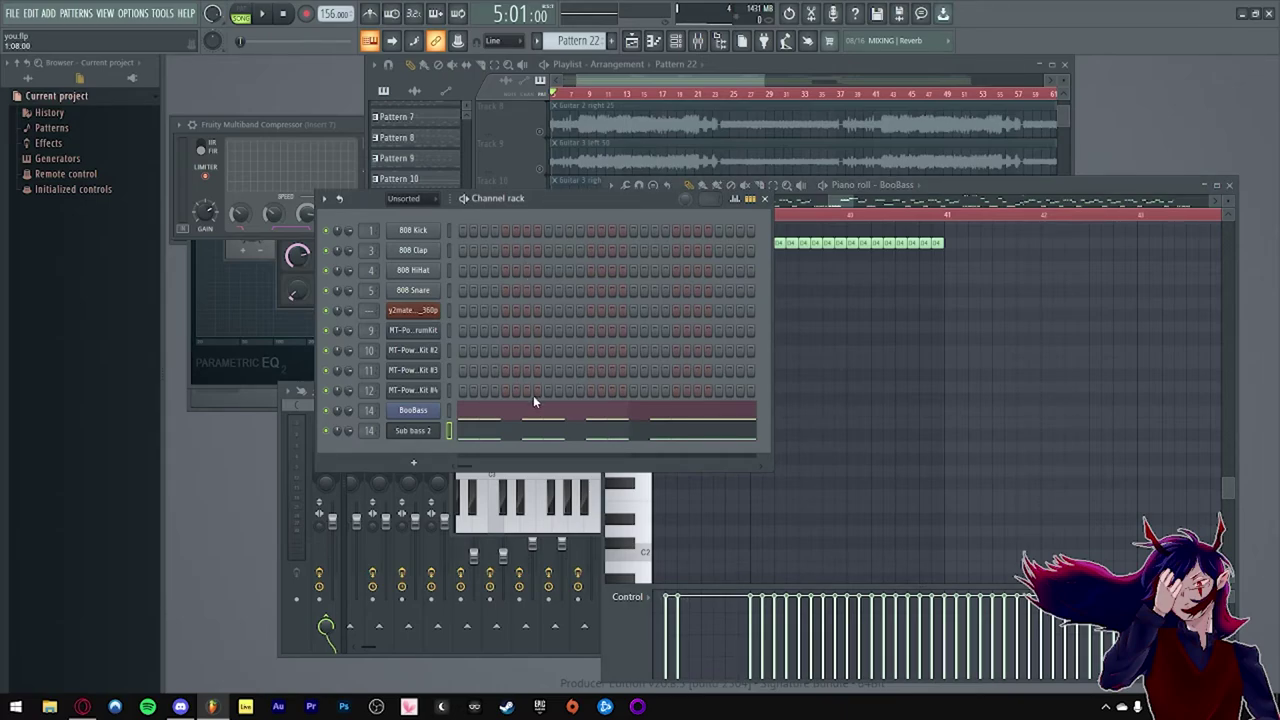
click(243, 13)
key(space)
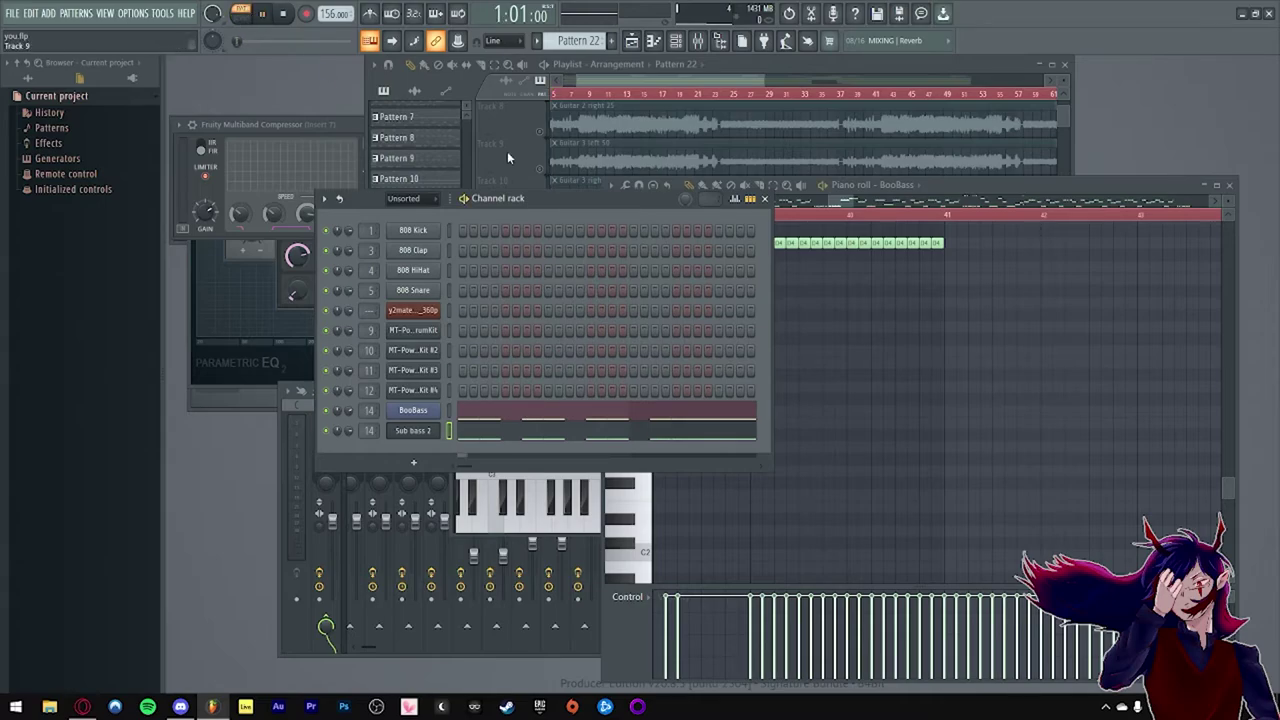
key(space)
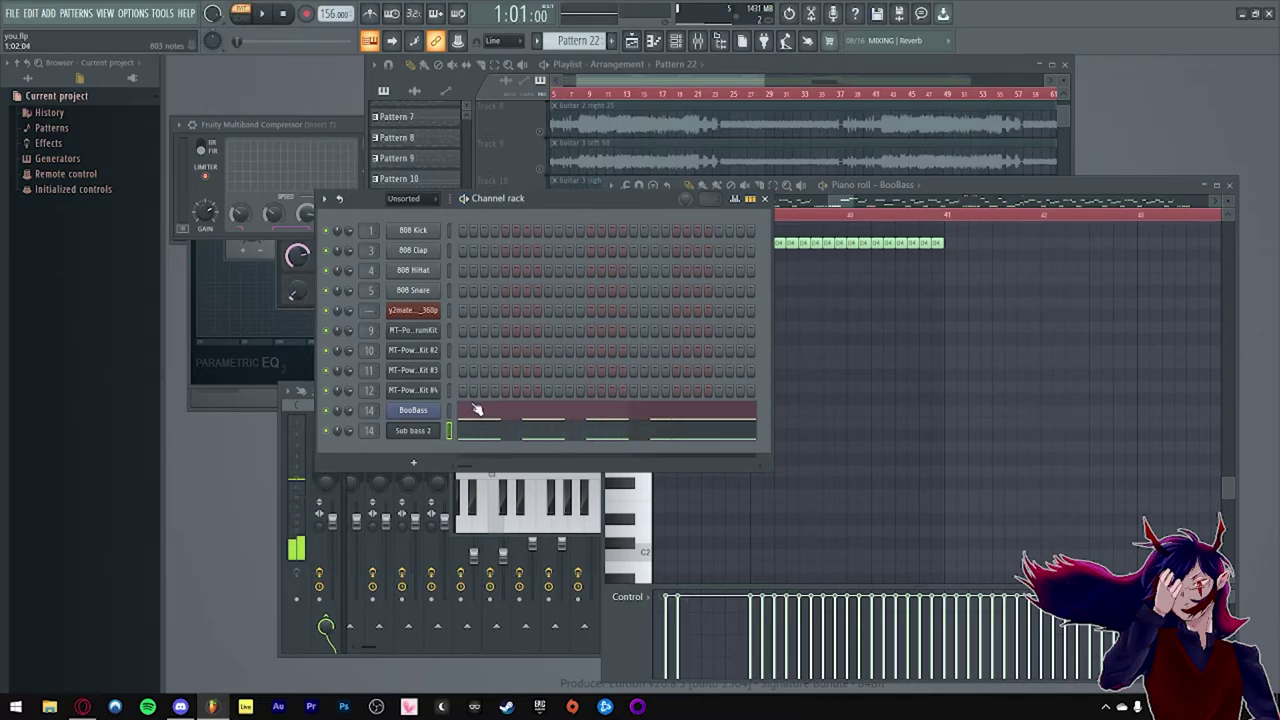
key(space)
key(space)
key(F9)
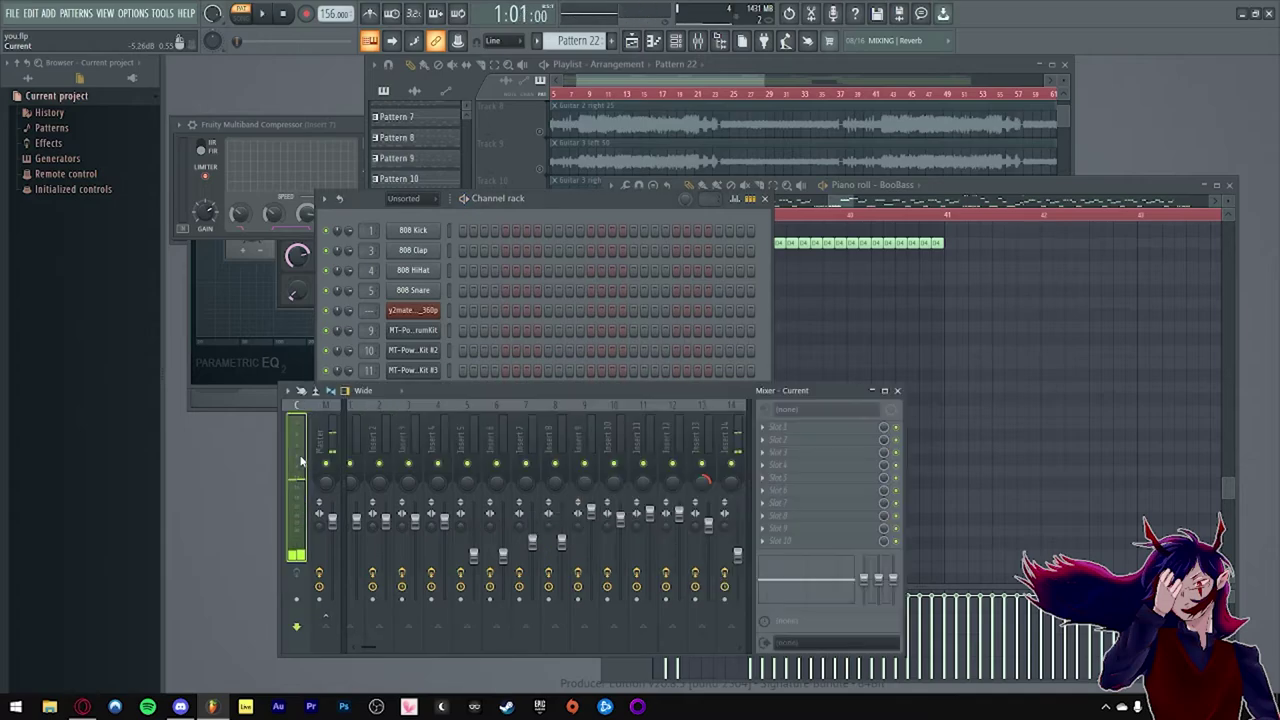
key(space)
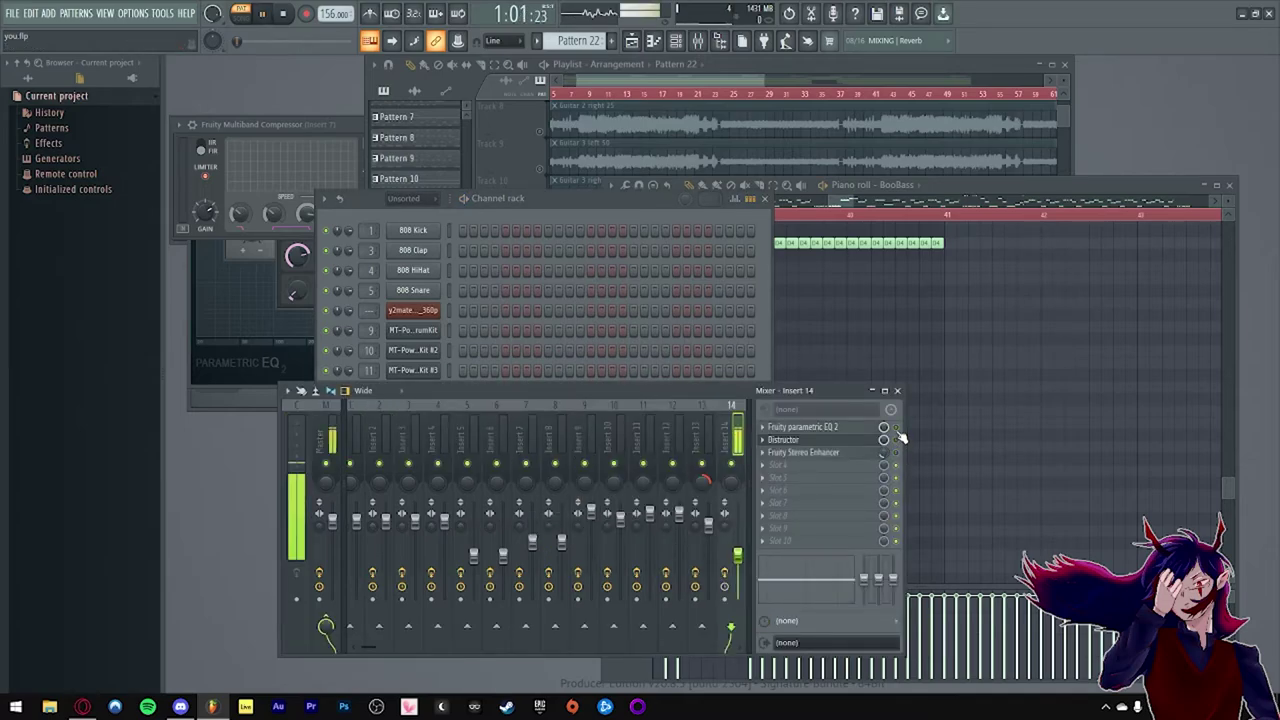
Step: Audition Pattern 22 with the BooBass channel muted, with Sub bass 2 muted, and with both channels on
click(562, 214)
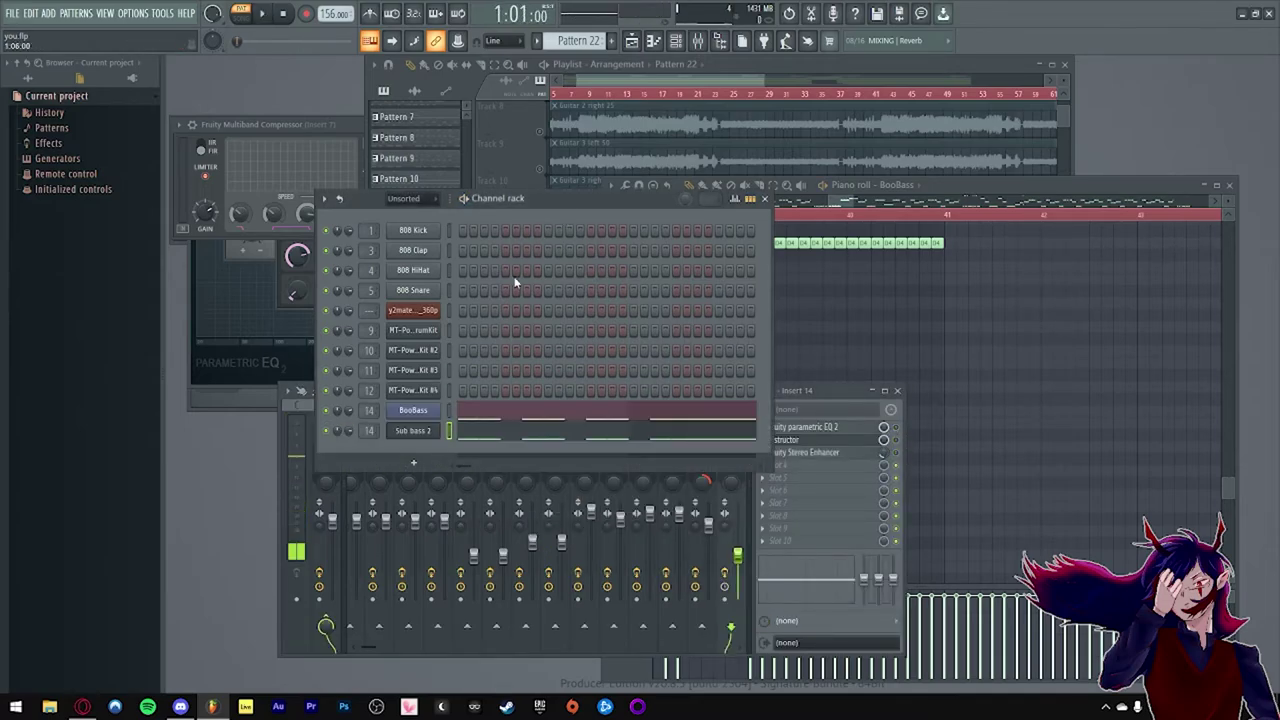
click(733, 82)
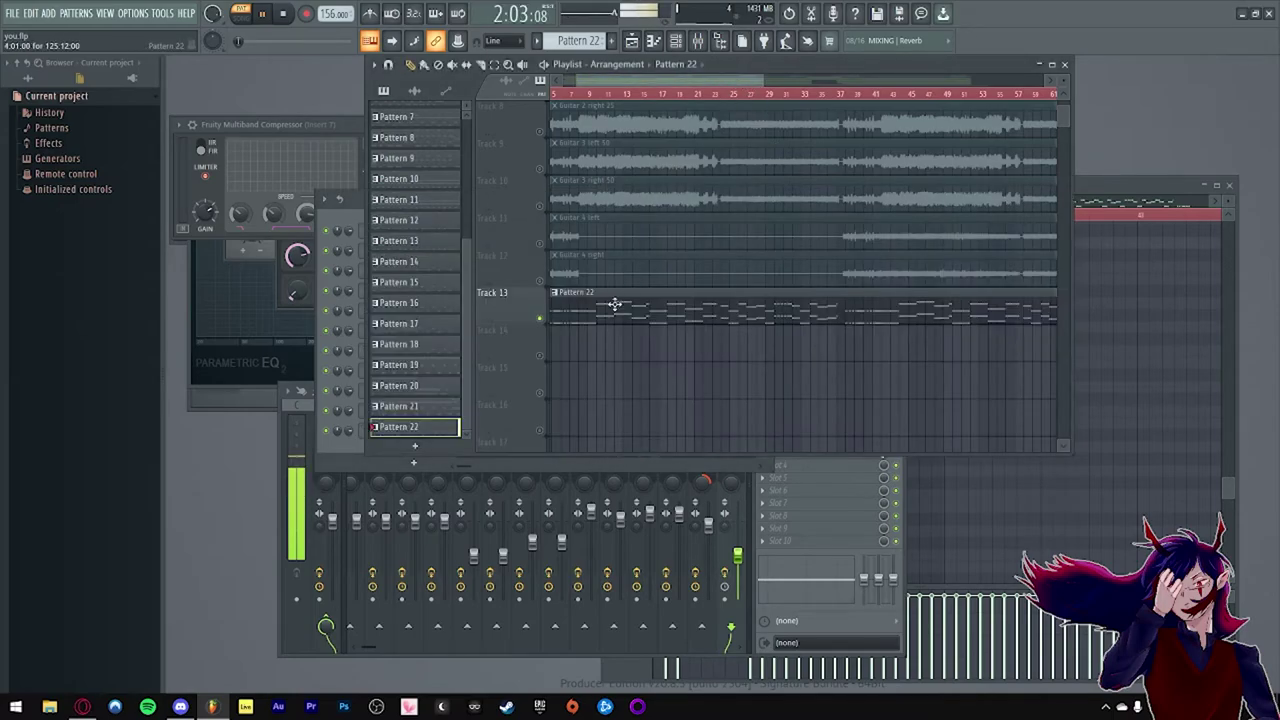
click(337, 449)
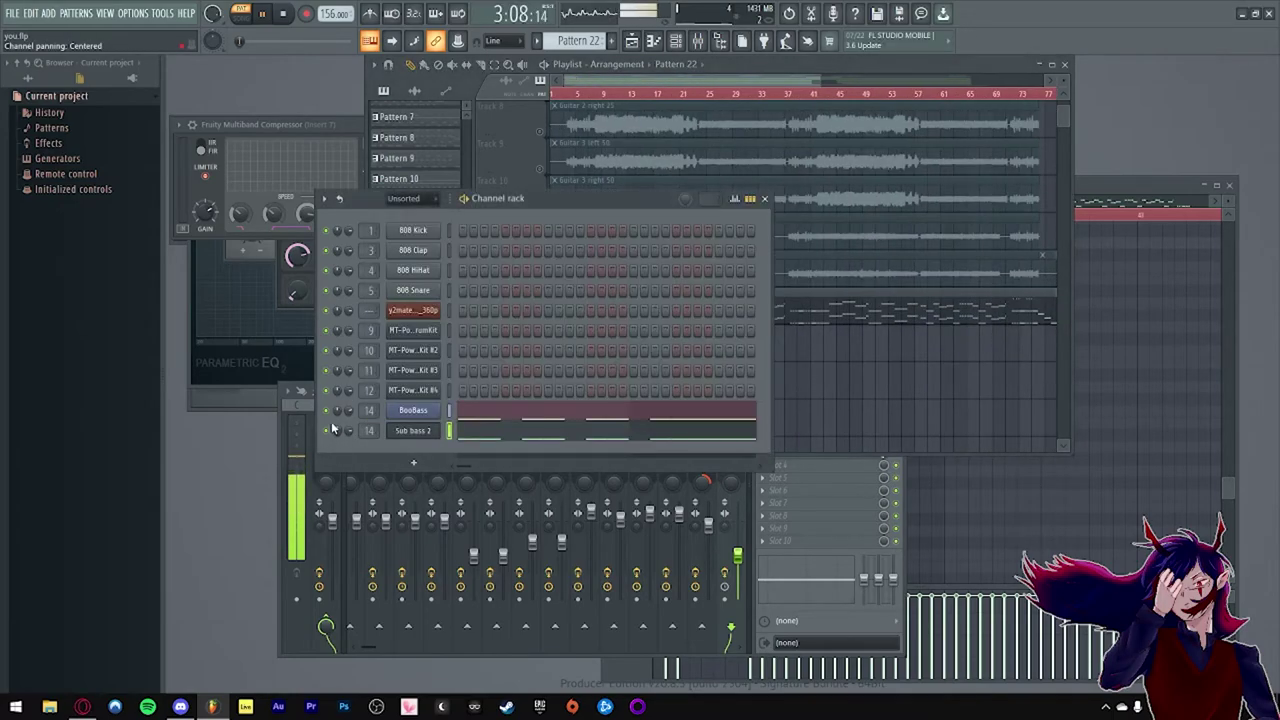
key(space)
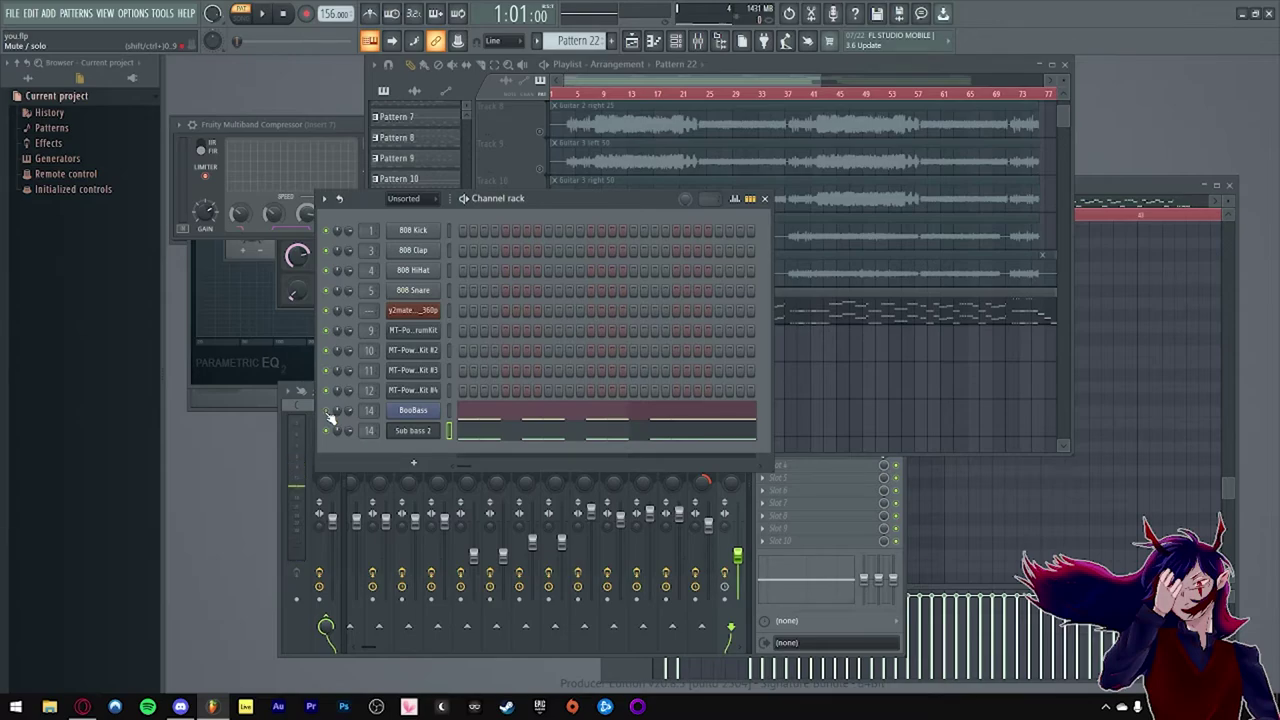
key(space)
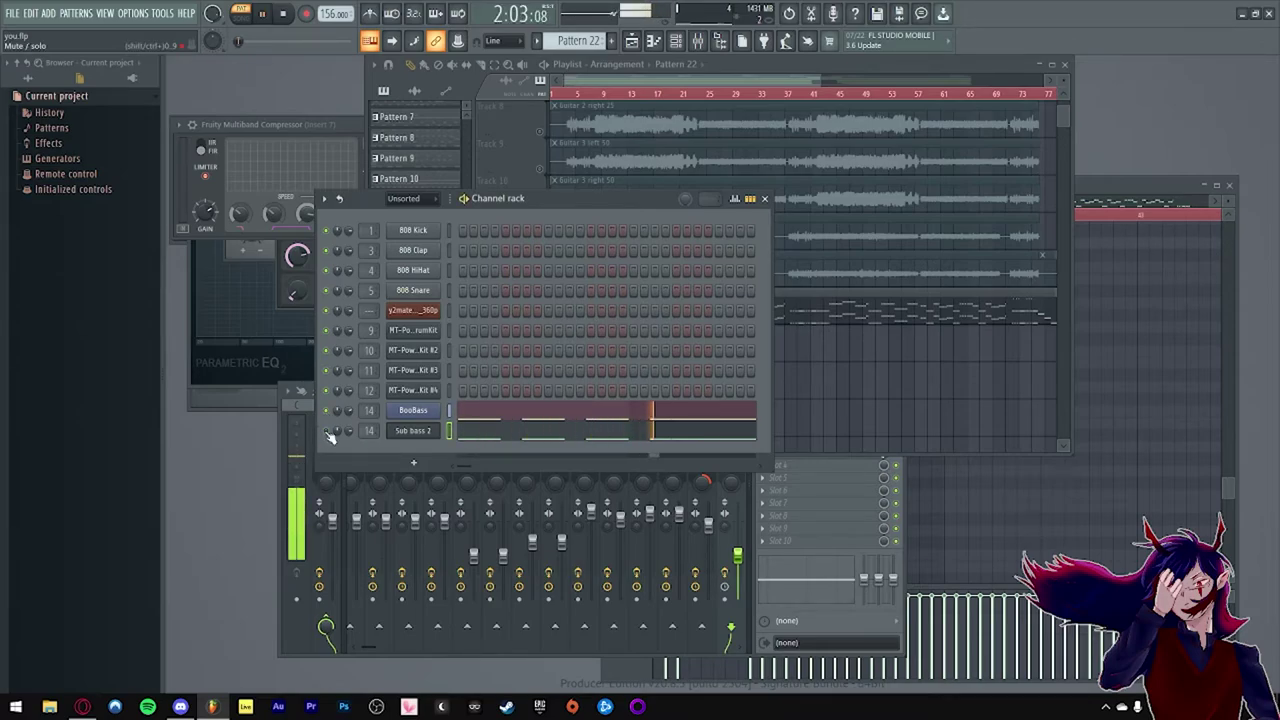
key(space)
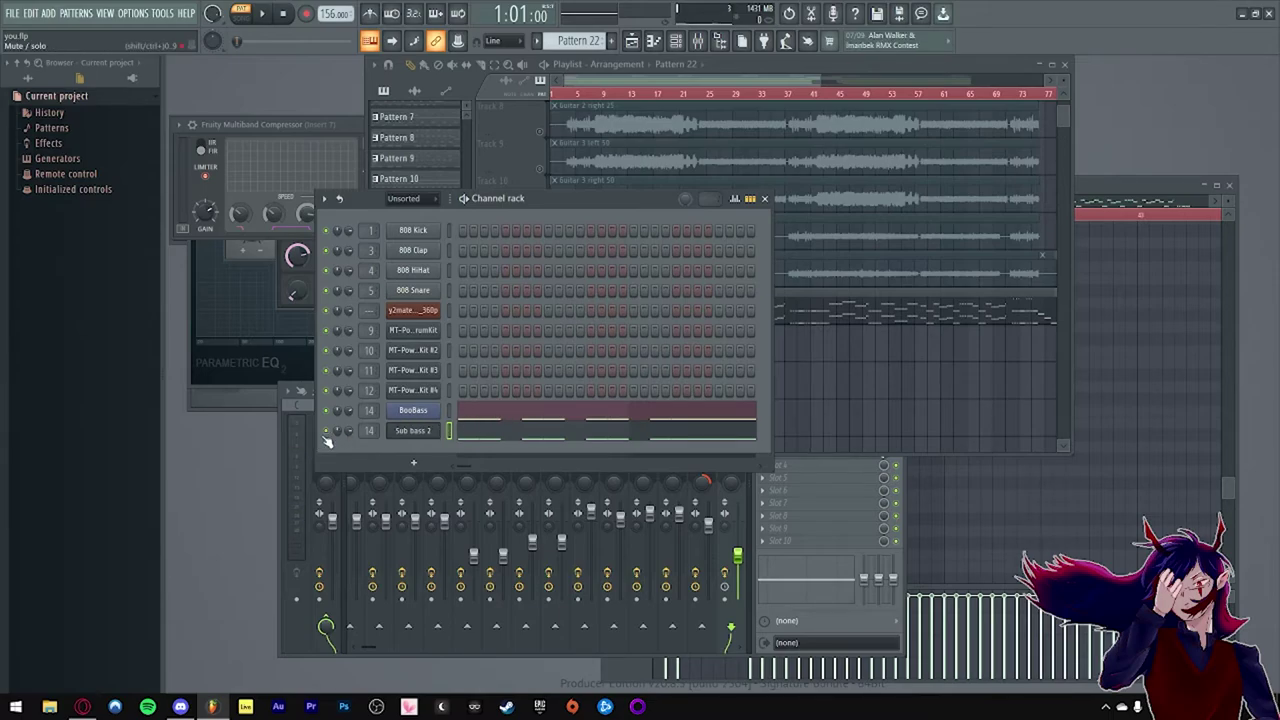
key(space)
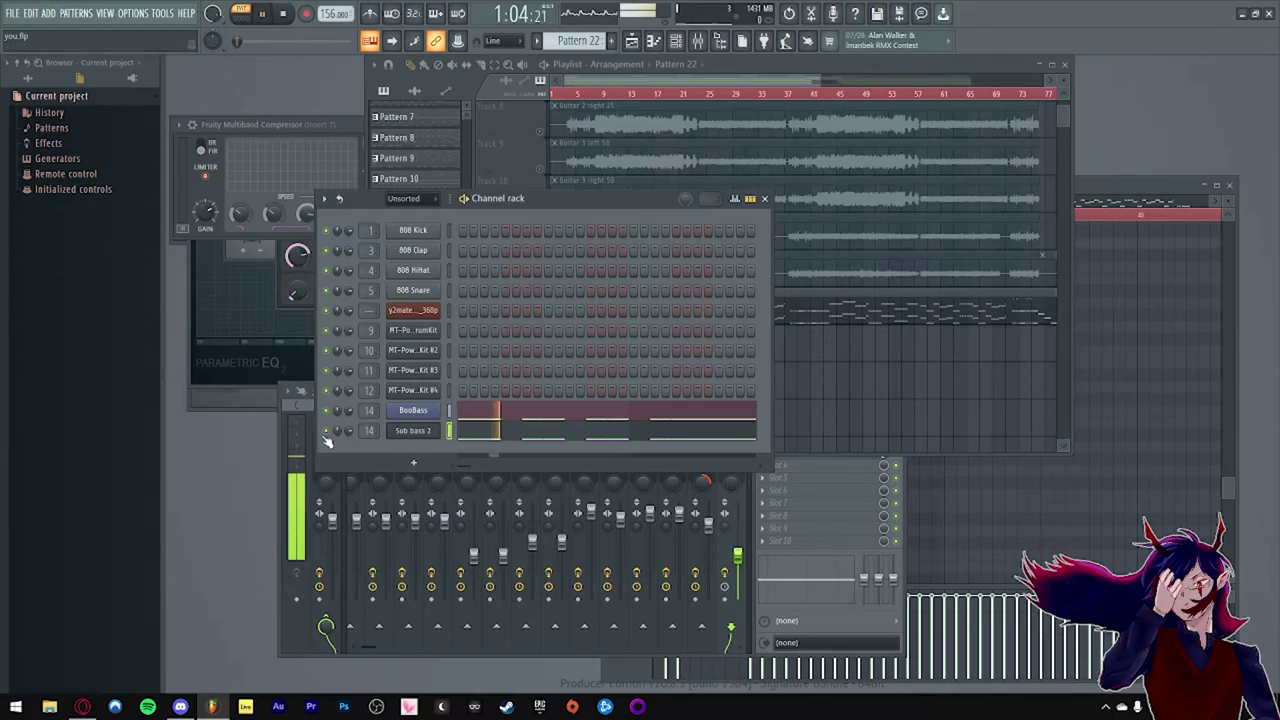
key(space)
Step: Enable Fruity parametric EQ 2 on mixer Insert 14, examine its curve, close it and play the pattern through it
click(903, 481)
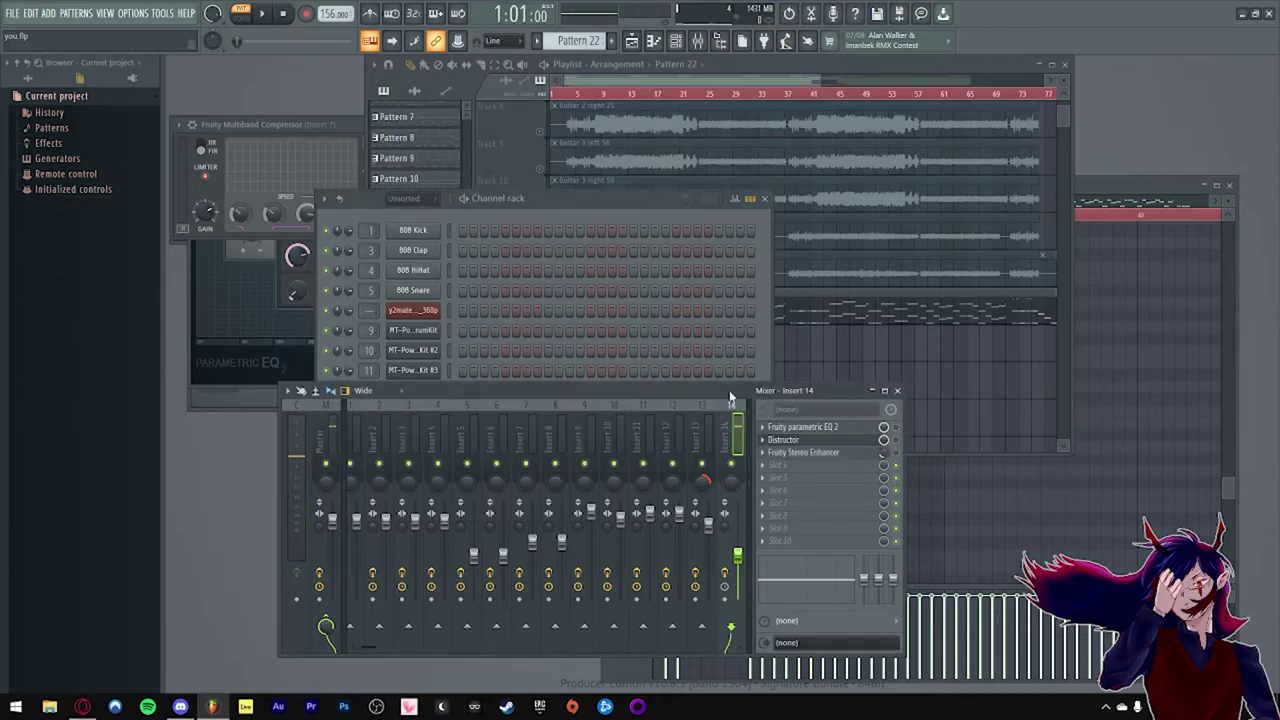
click(850, 430)
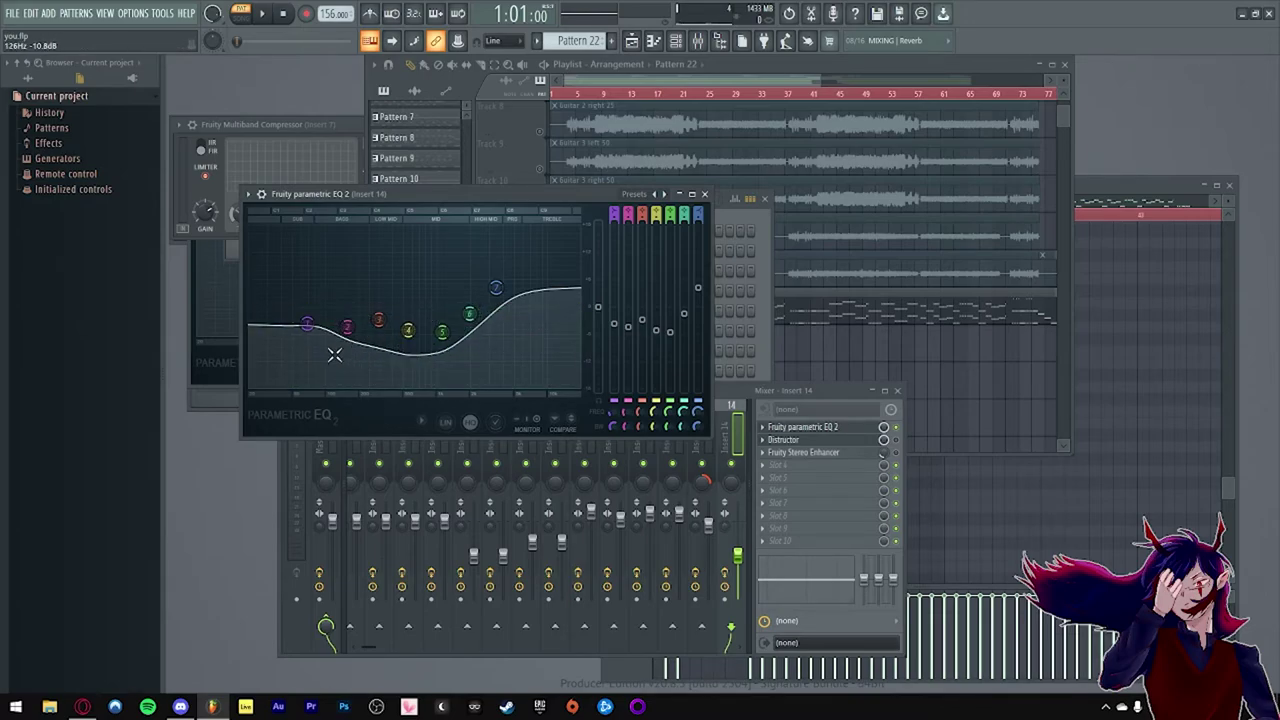
click(705, 194)
key(space)
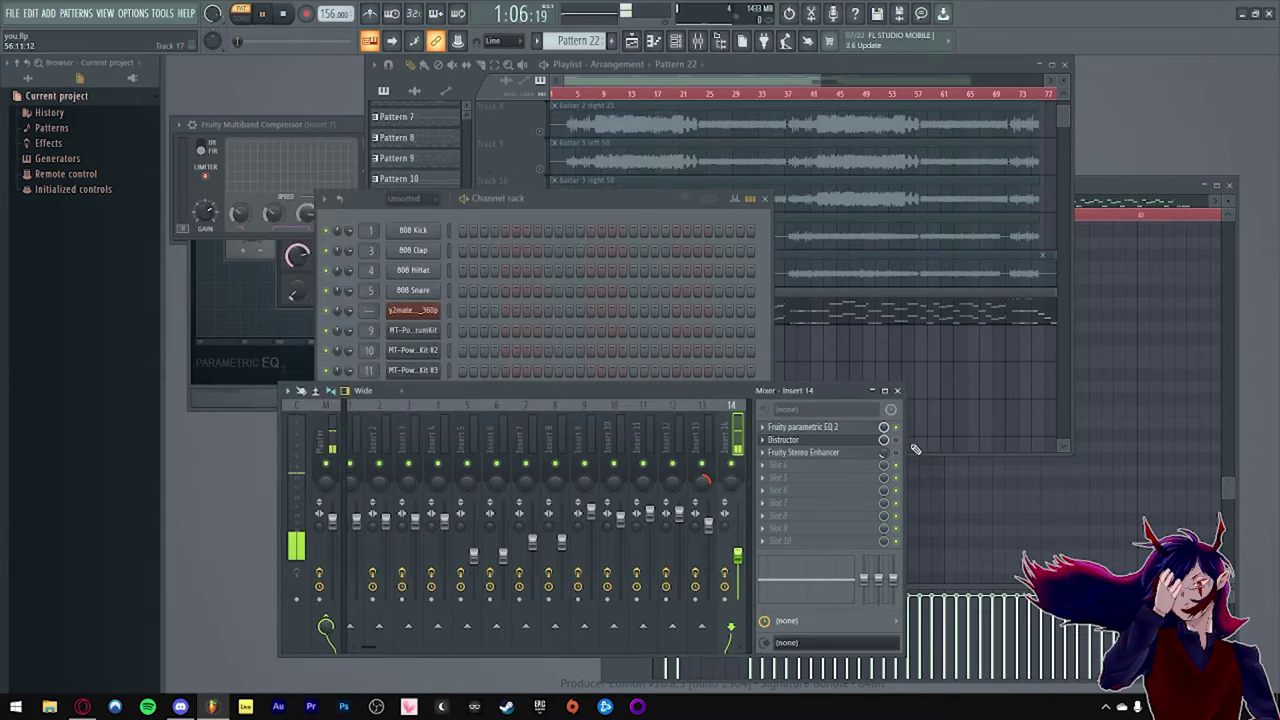
key(space)
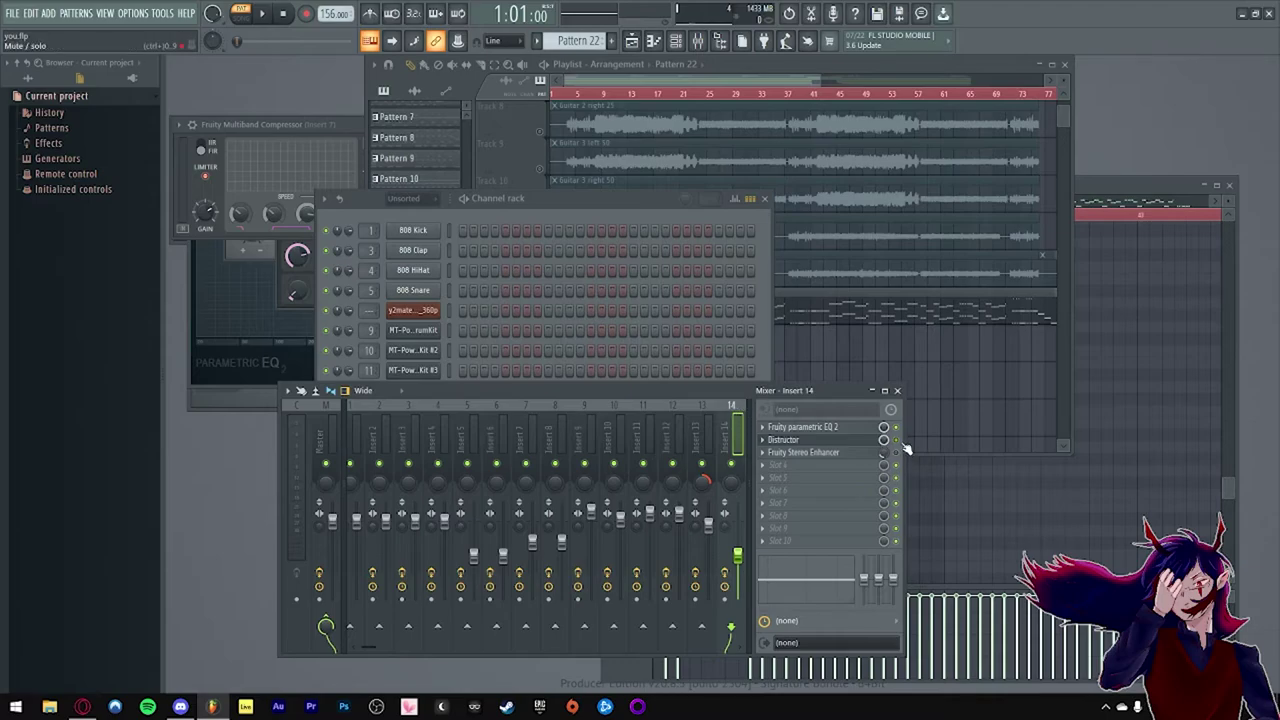
Step: Move the Channel rack clear of the mixer and audition Pattern 22 with Distructor and Fruity Stereo Enhancer enabled on Insert 14
click(449, 377)
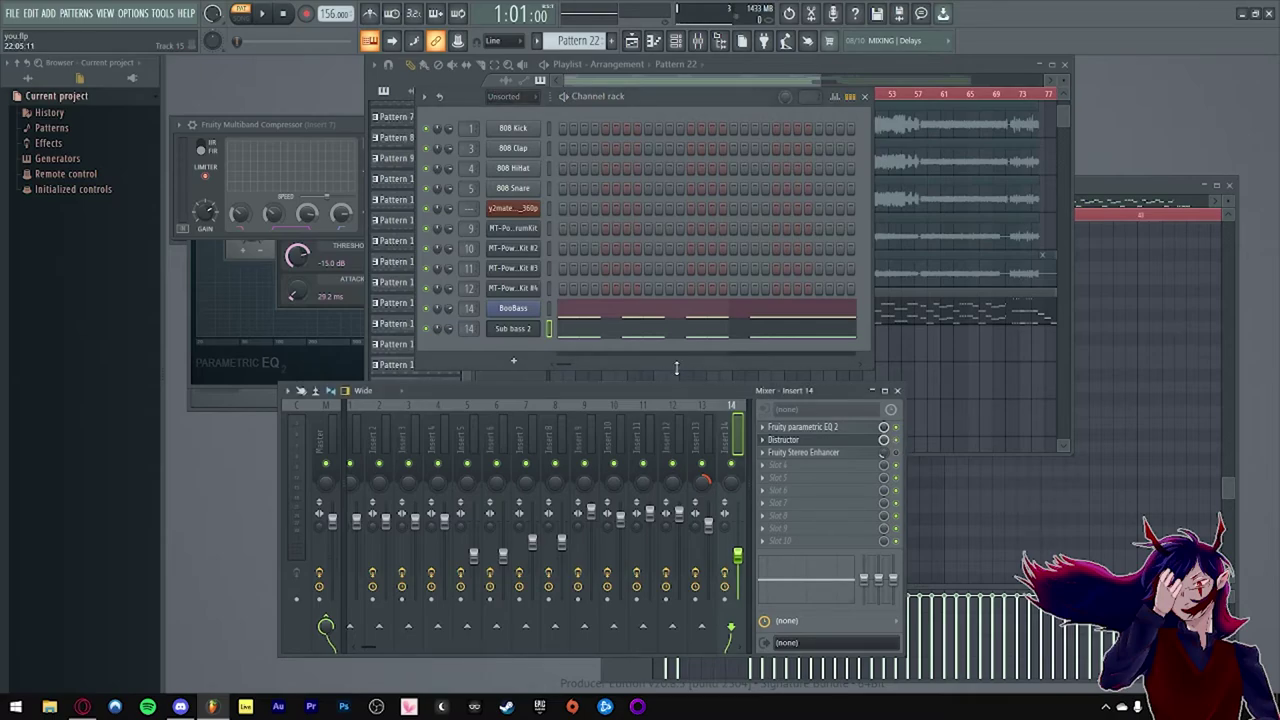
key(space)
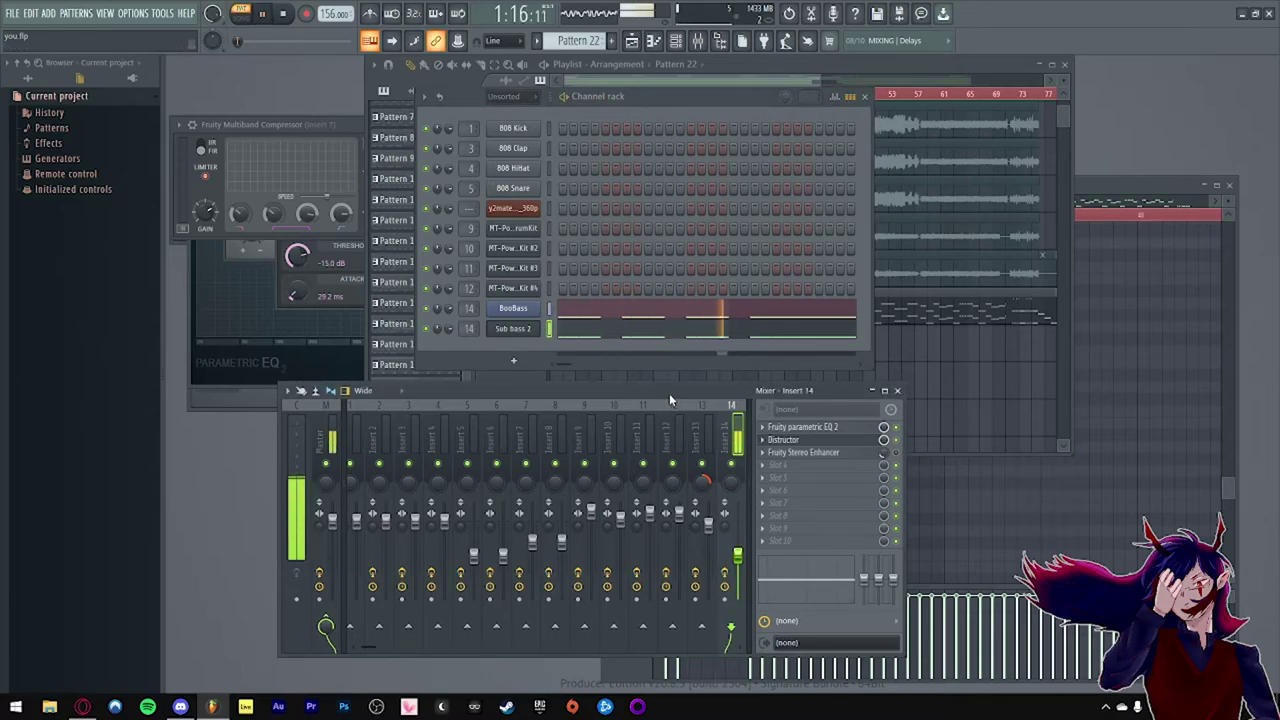
key(space)
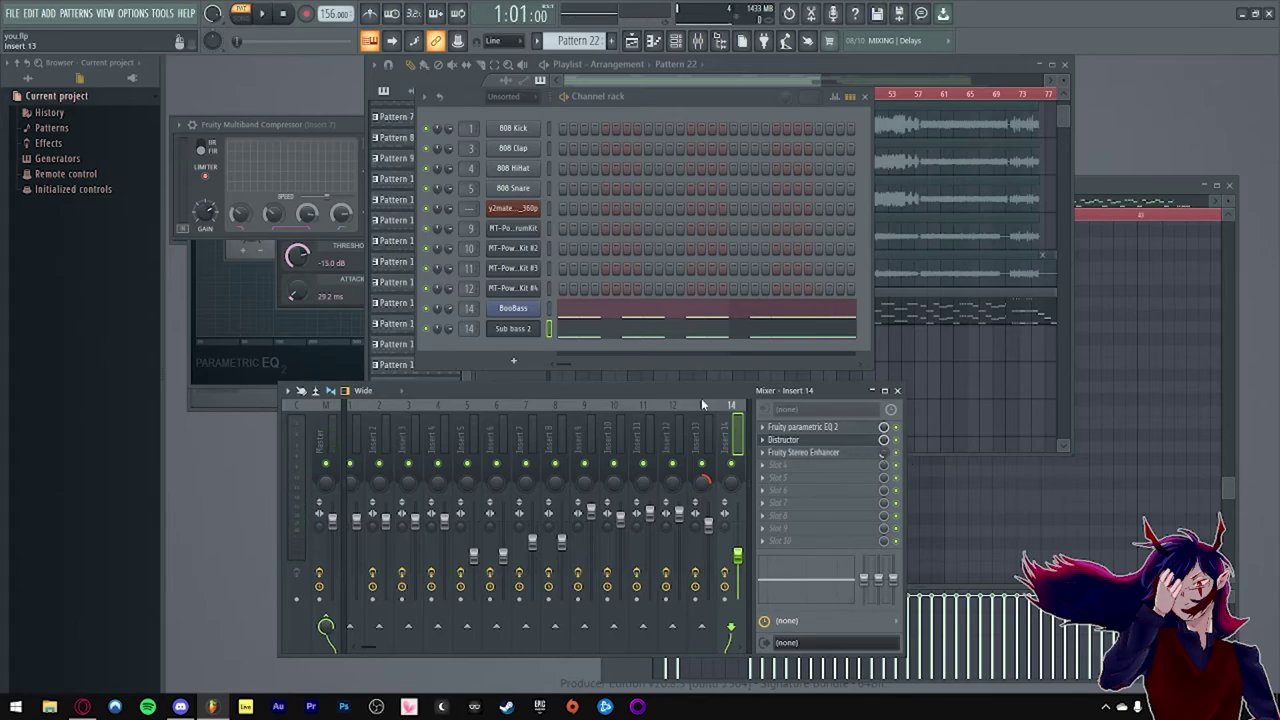
key(space)
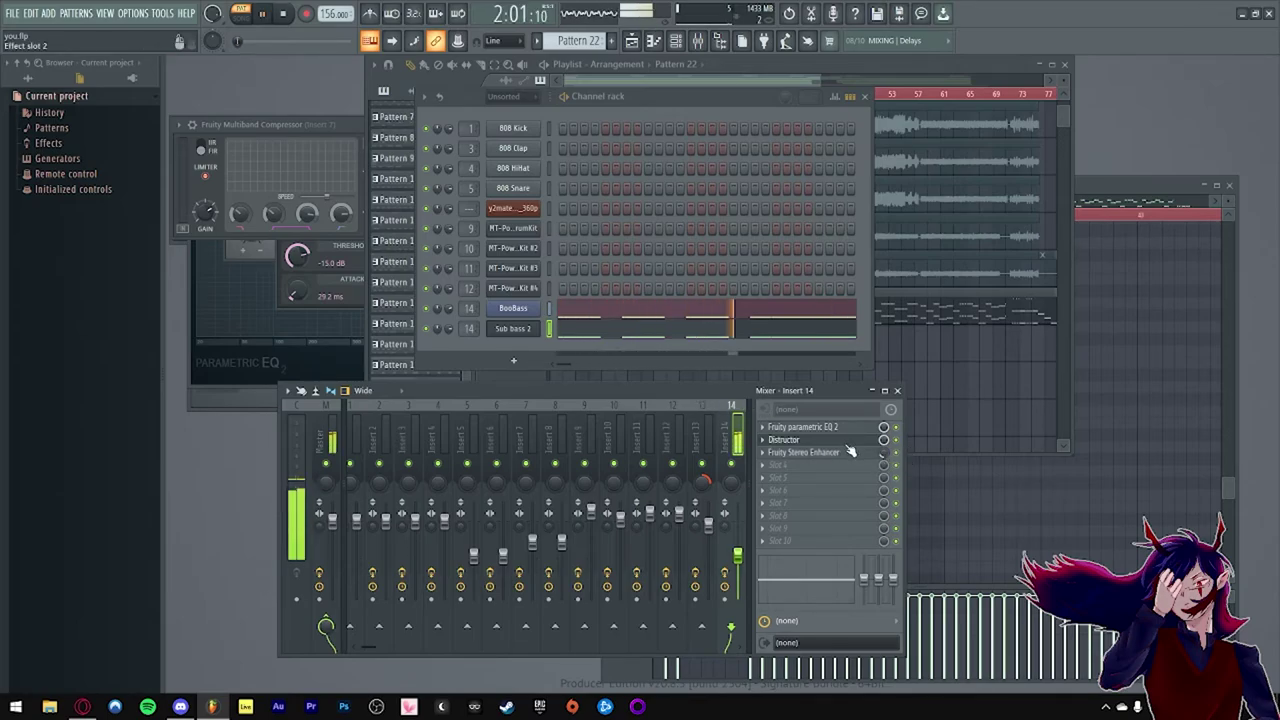
key(space)
key(space)
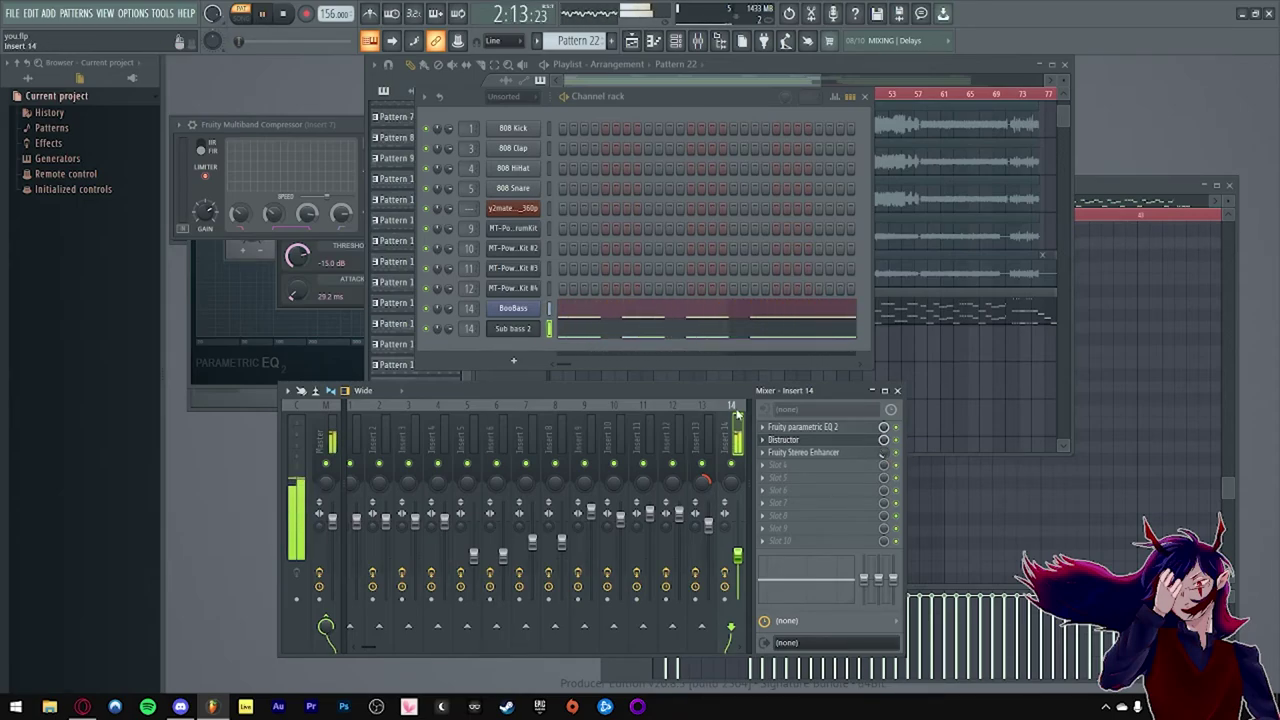
key(space)
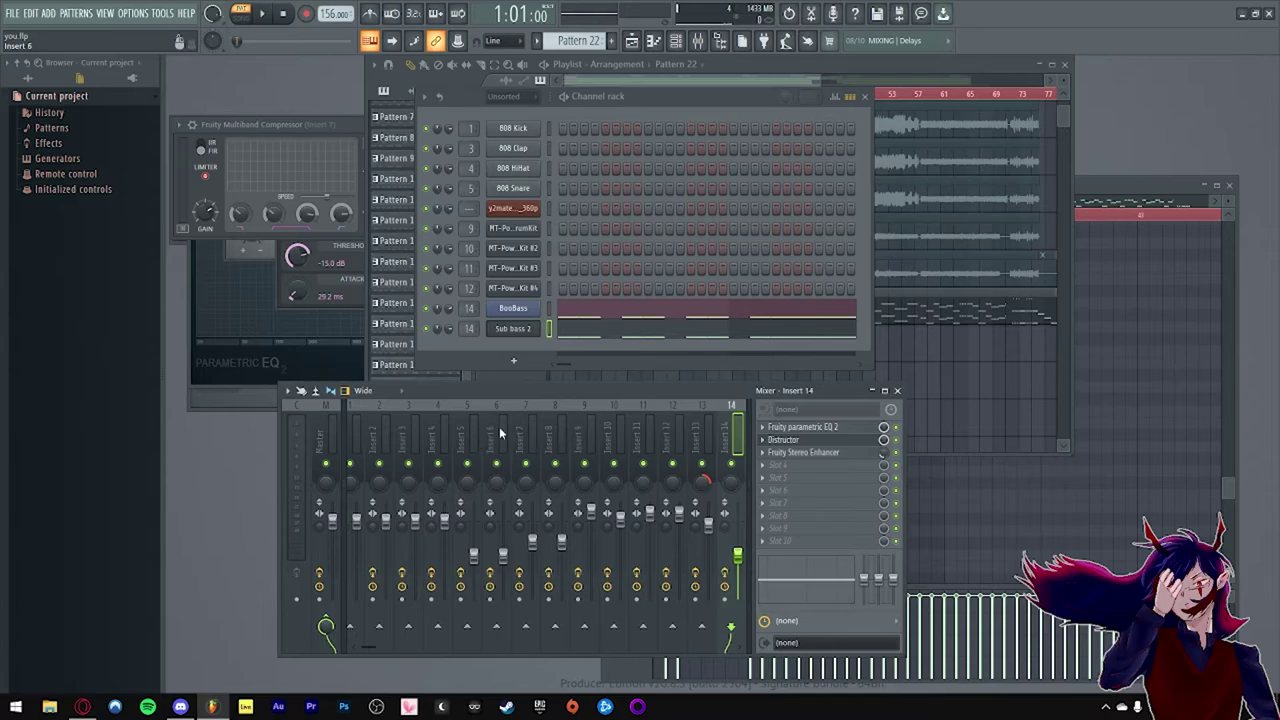
Step: Unmute playlist tracks 7 to 12, holding the left and right Guitar 2, 3 and 4 recordings, alongside the bass on Track 13
click(720, 78)
scroll(522, 242, up, 5)
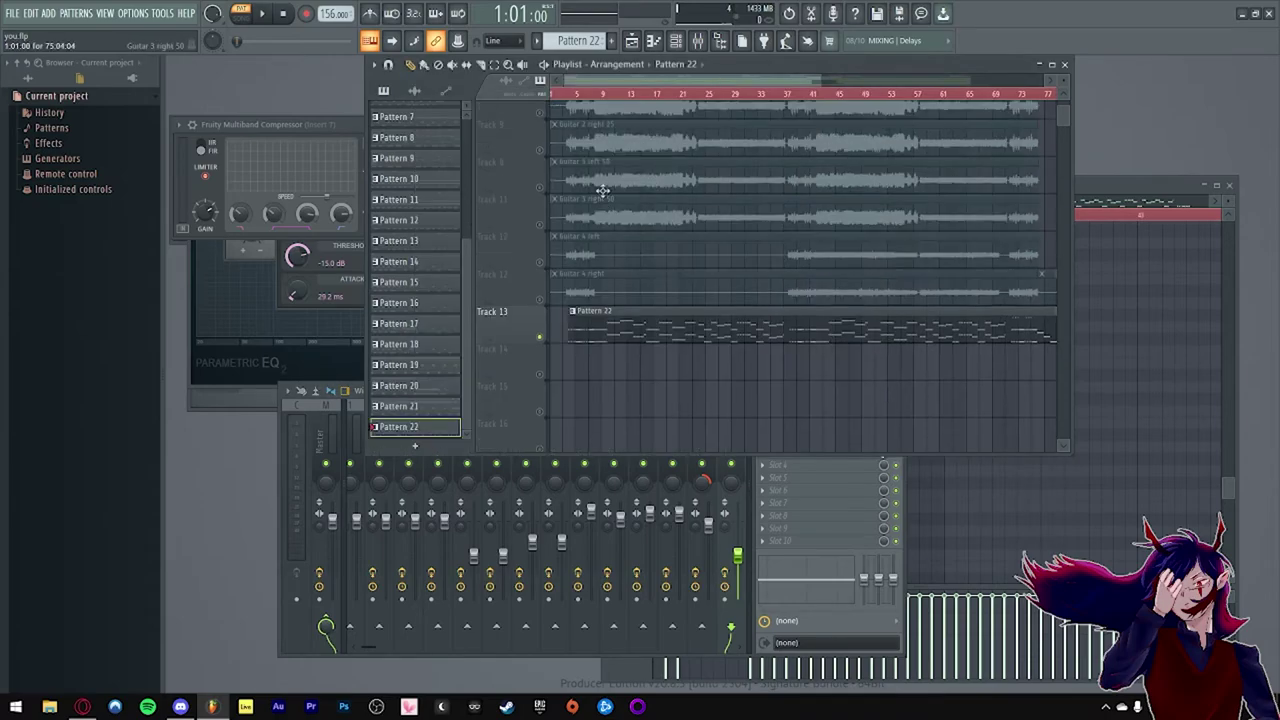
click(539, 243)
click(539, 280)
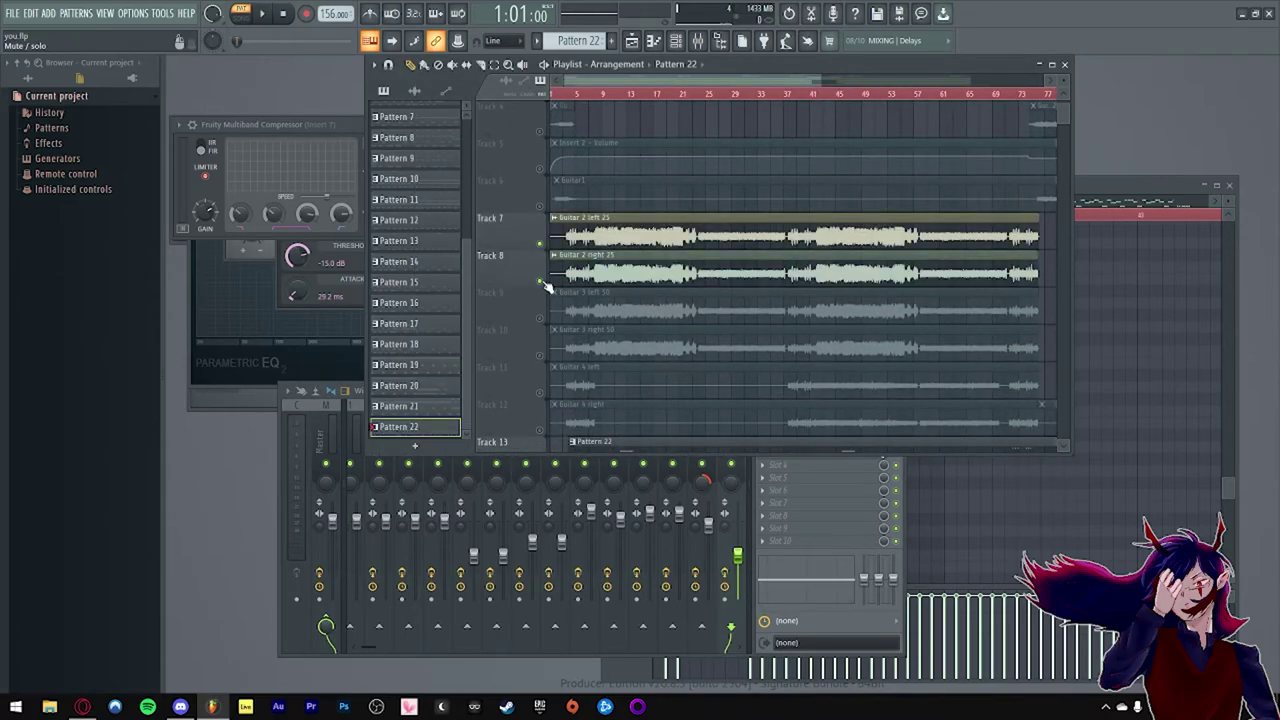
scroll(539, 280, down, 2)
click(539, 243)
click(540, 281)
click(539, 318)
click(539, 355)
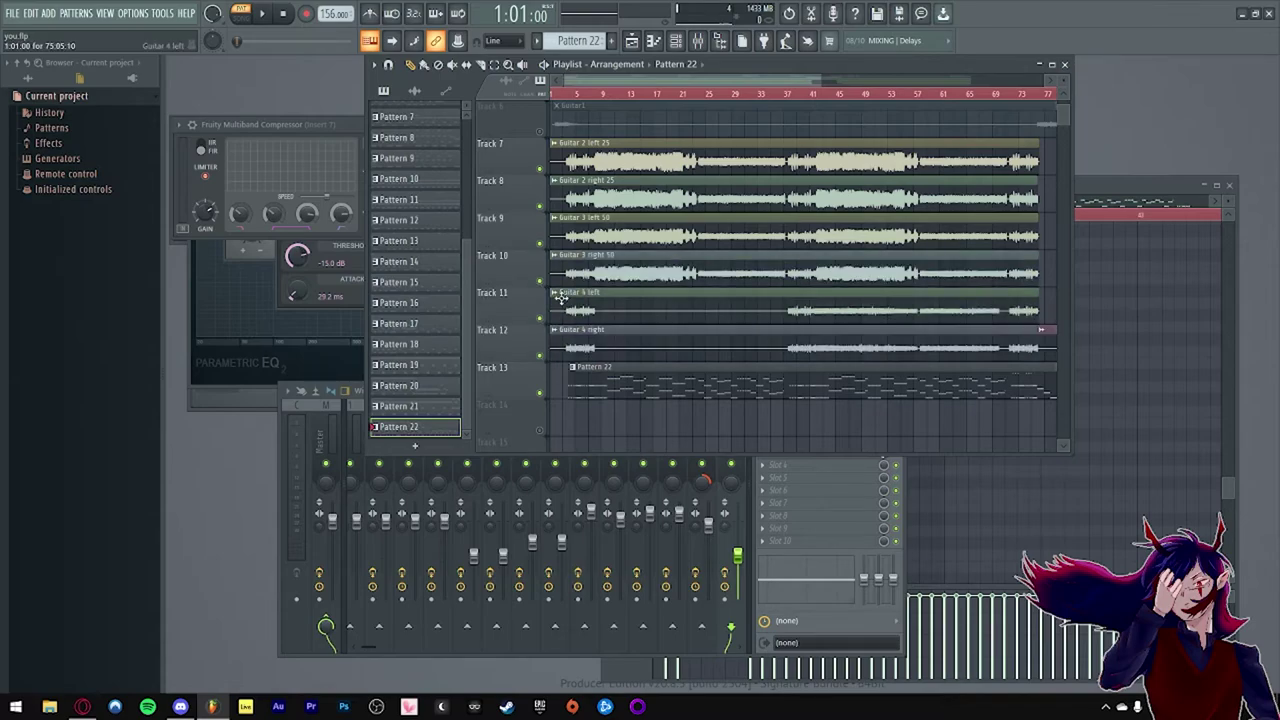
Step: Switch to song playback and play the guitars together with the Pattern 22 bass from bar 5
click(583, 100)
key(space)
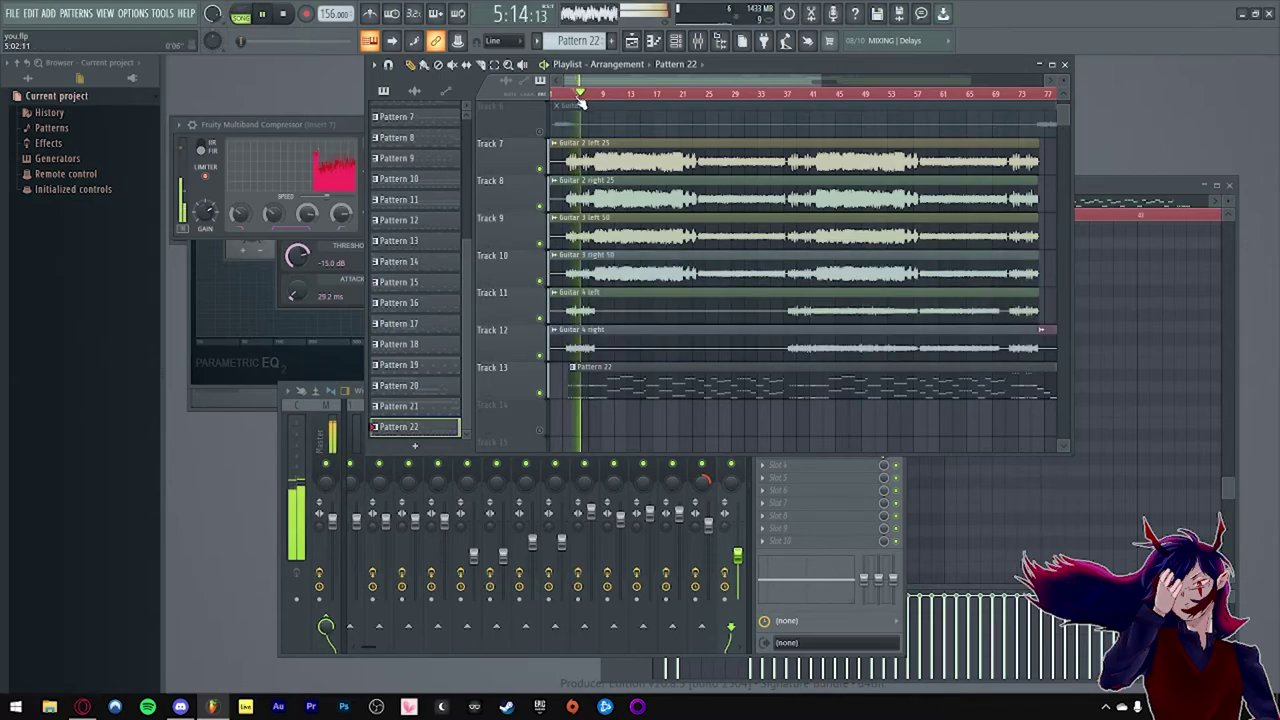
key(space)
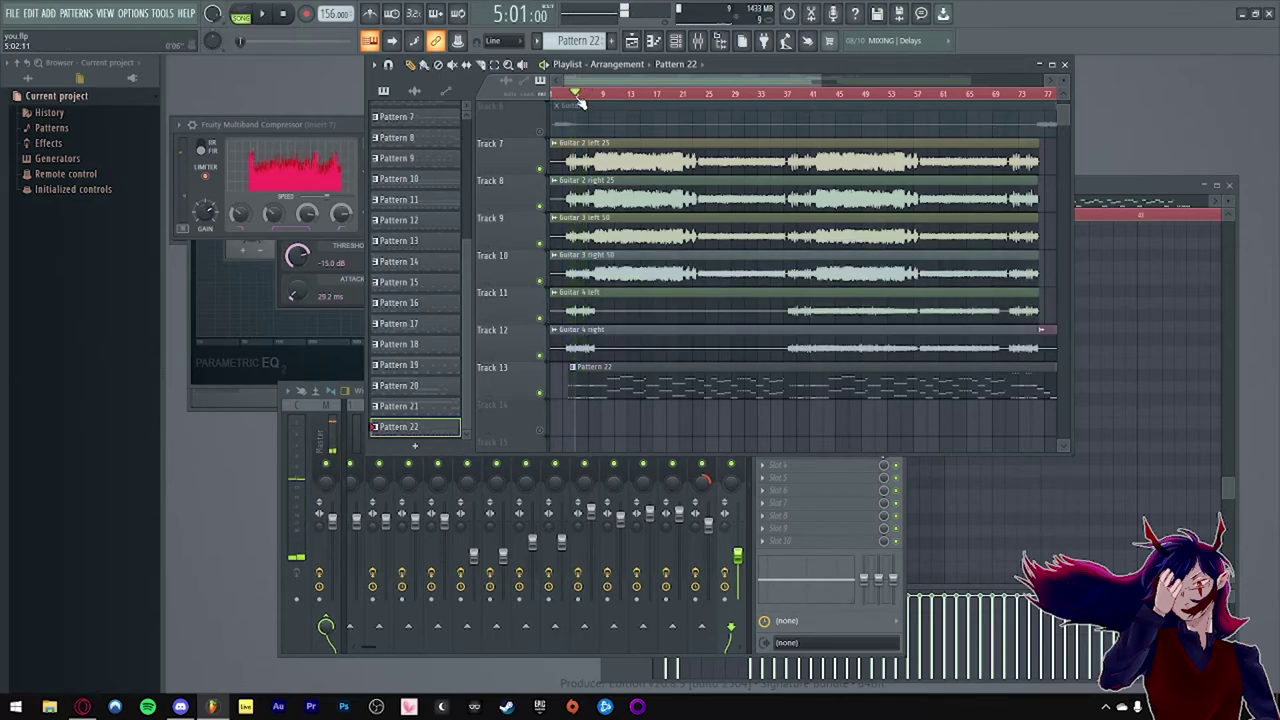
scroll(561, 136, up, 3)
click(575, 96)
key(space)
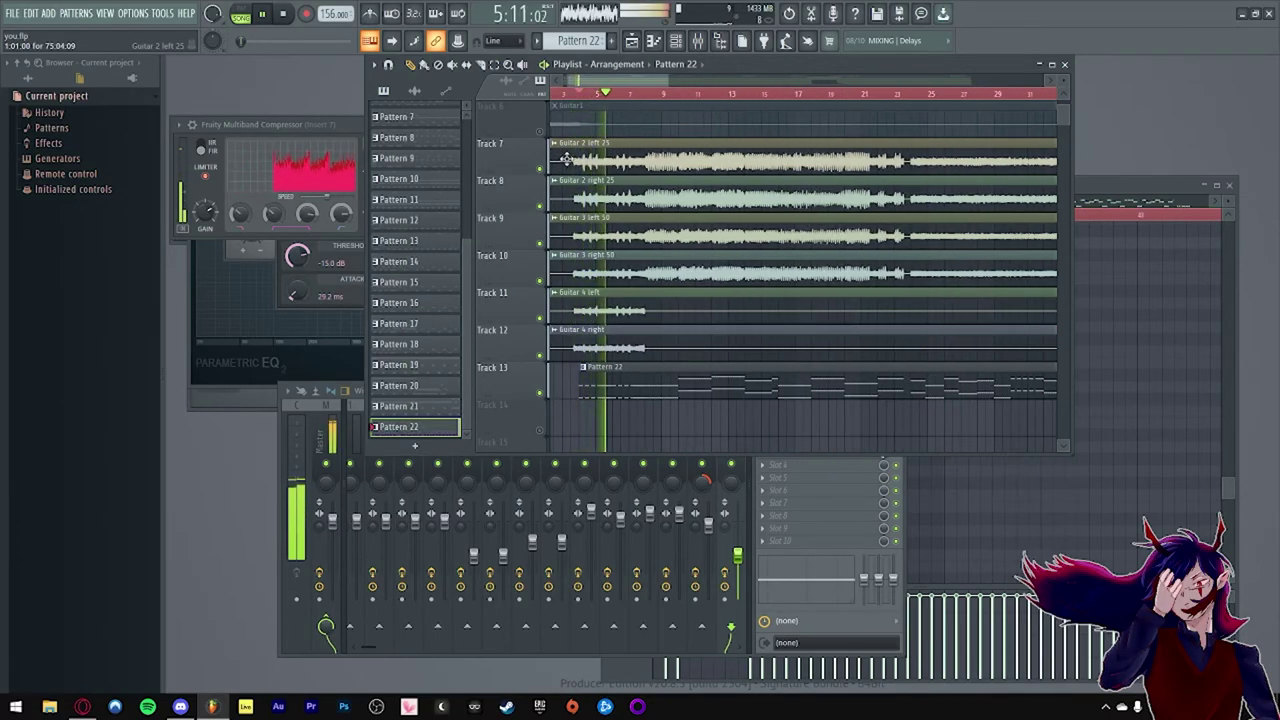
Step: Stop playback, mute playlist Track 13 and play the guitars without the Pattern 22 bass from bar 7
key(space)
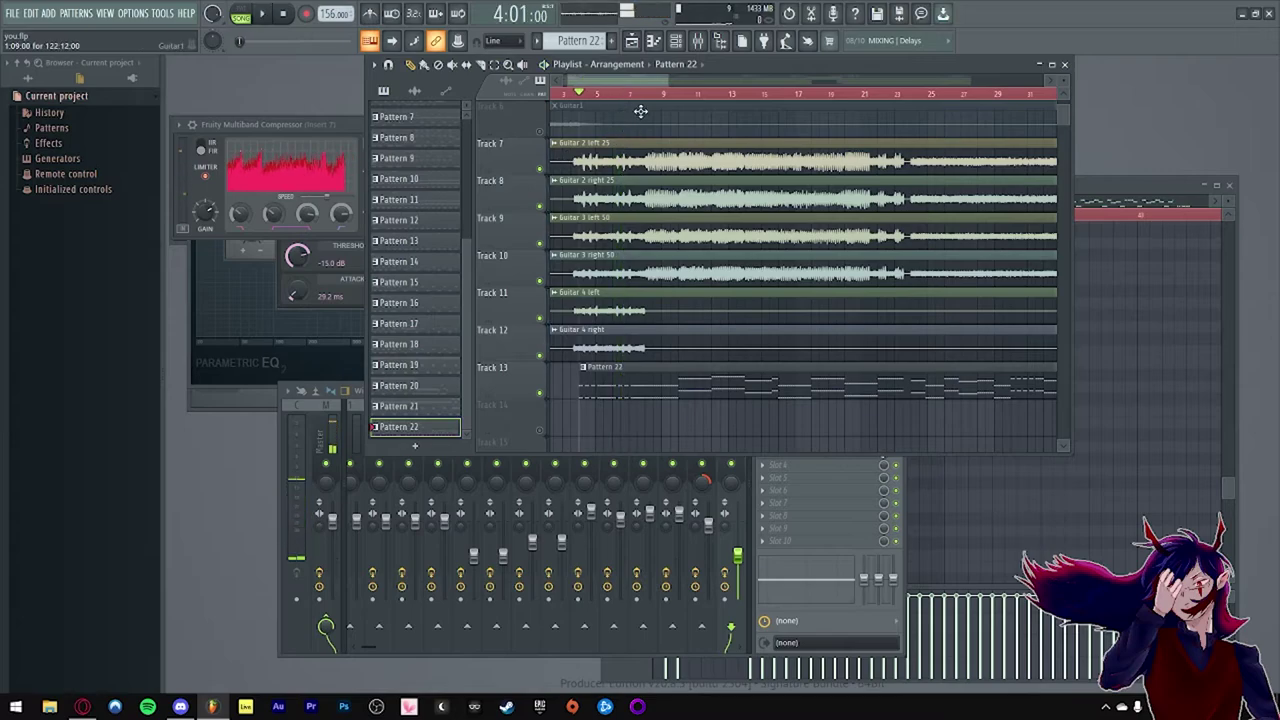
click(621, 96)
click(629, 96)
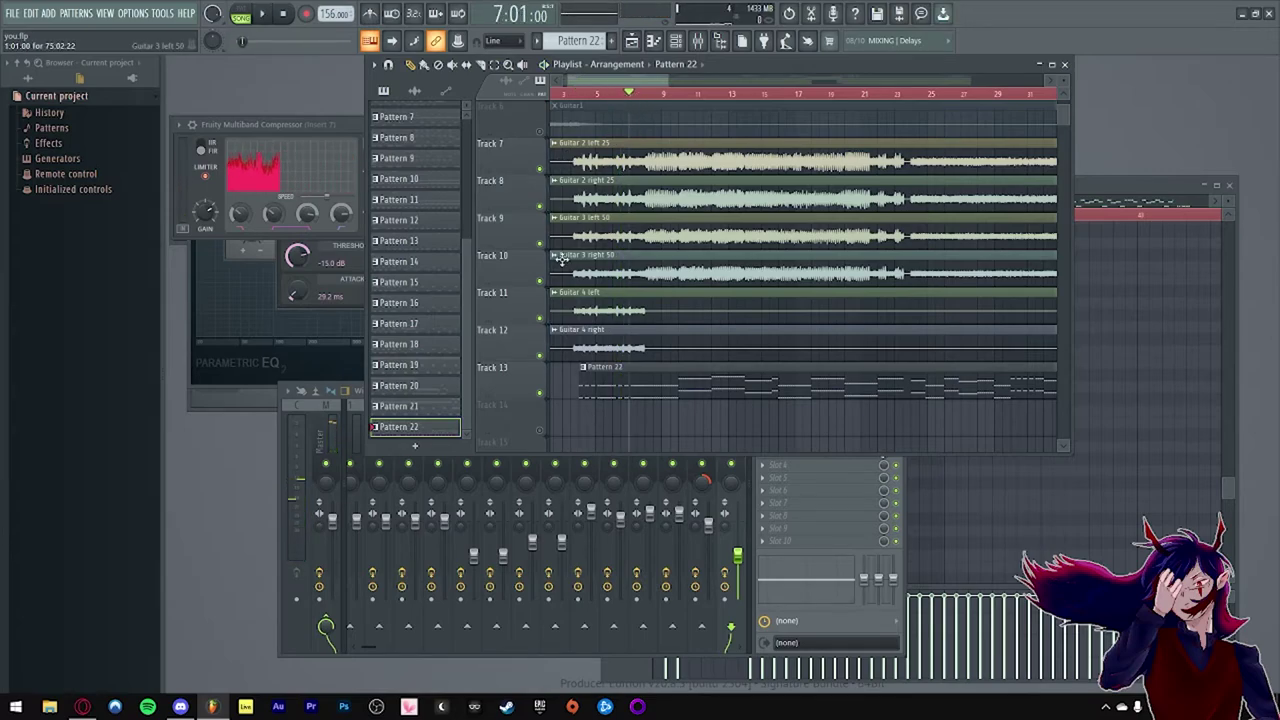
click(540, 393)
key(space)
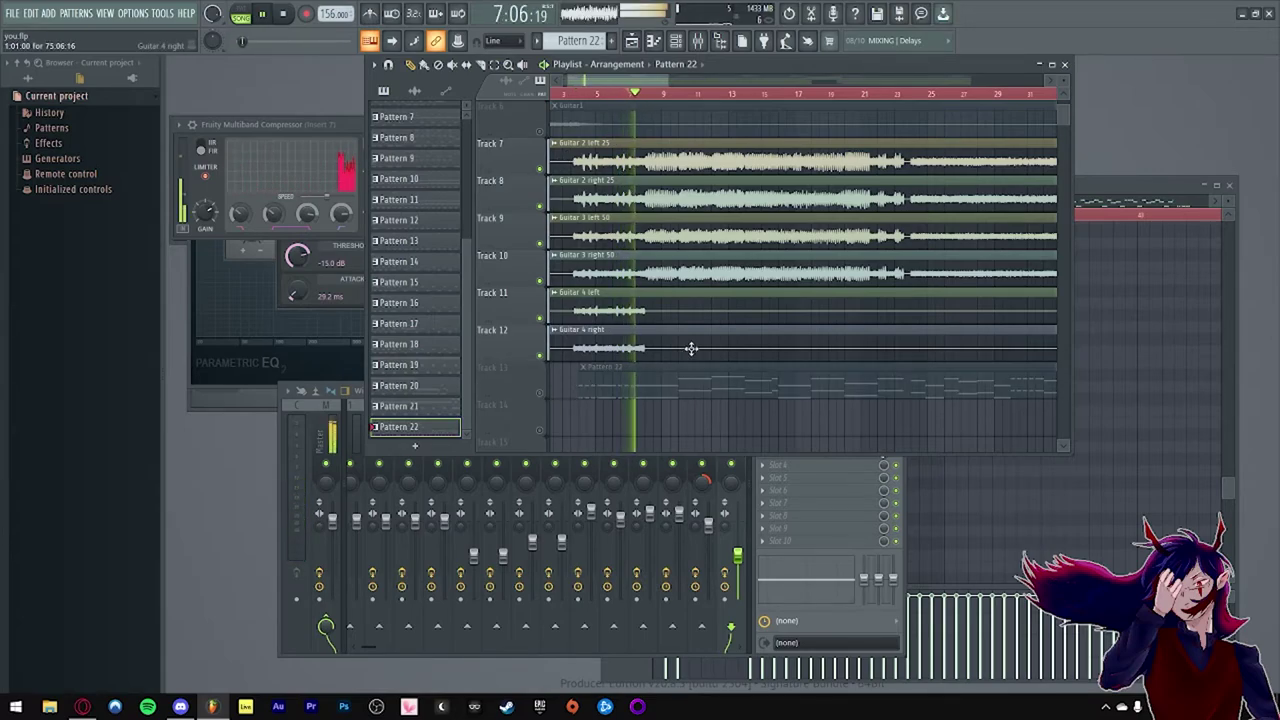
key(space)
Step: Unmute Track 13 and play the layered guitars together with the Pattern 22 bass from bar 7
click(540, 394)
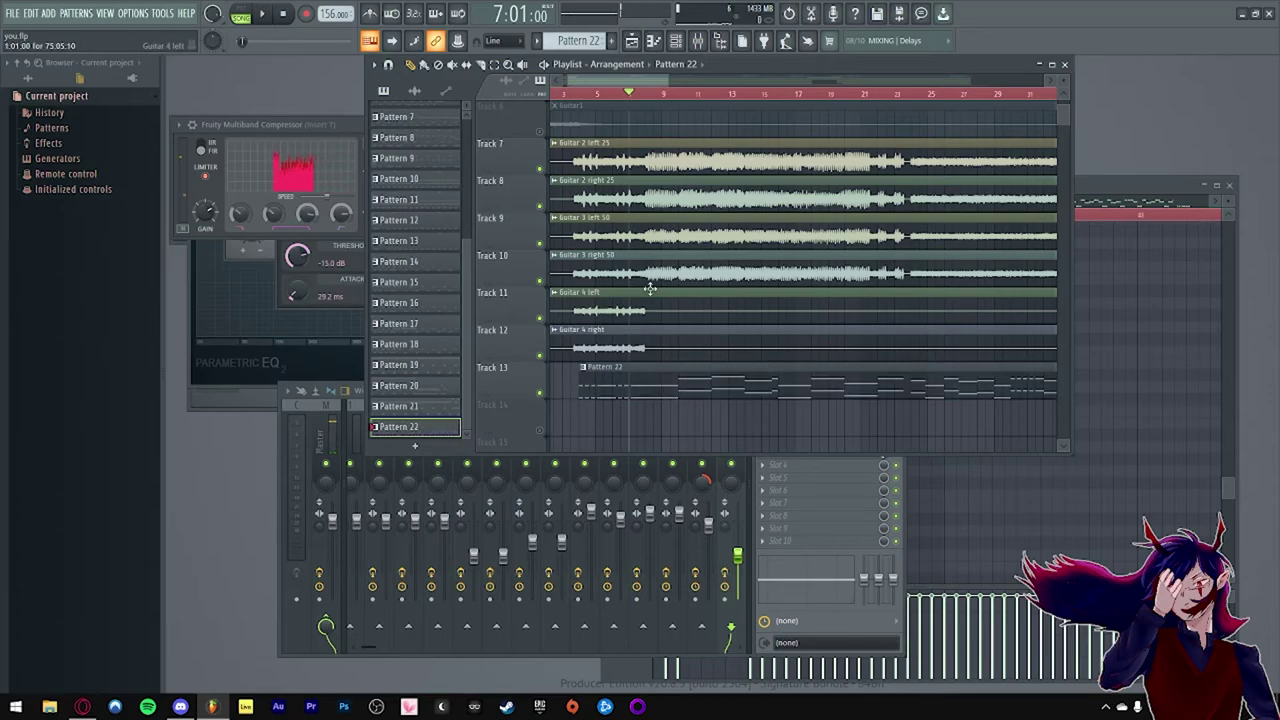
scroll(633, 290, up, 2)
key(space)
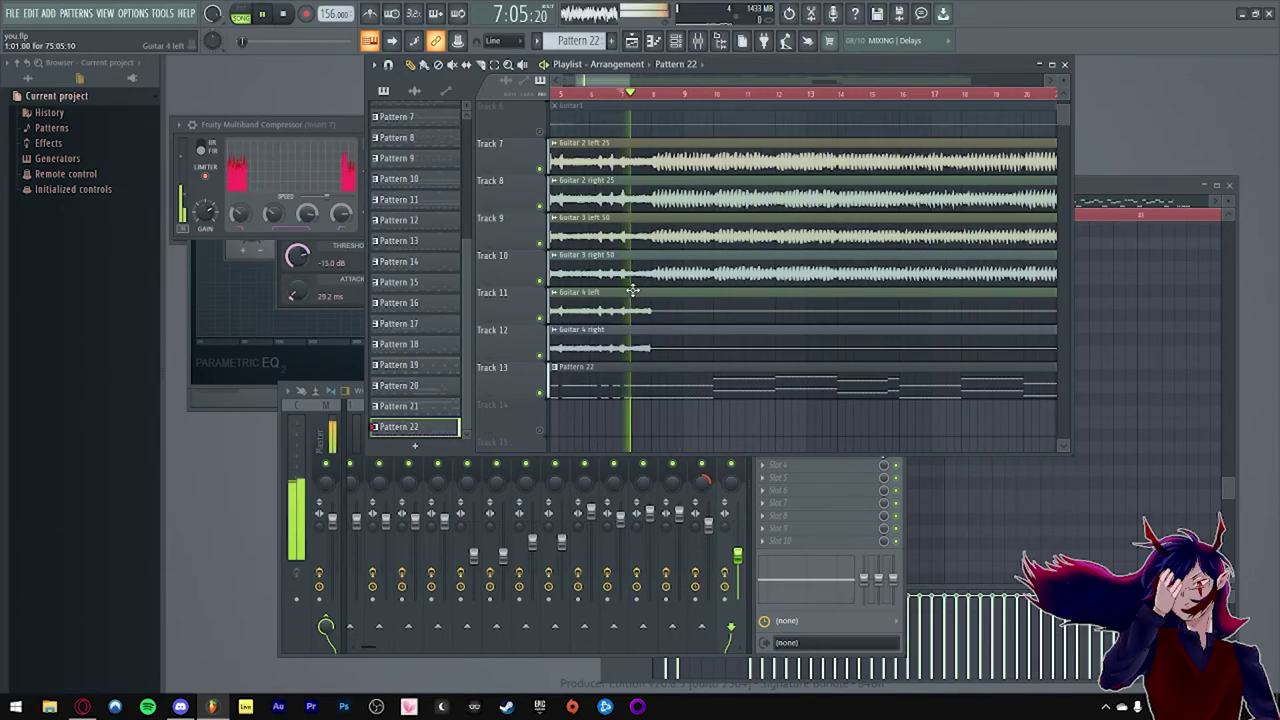
scroll(642, 290, down, 2)
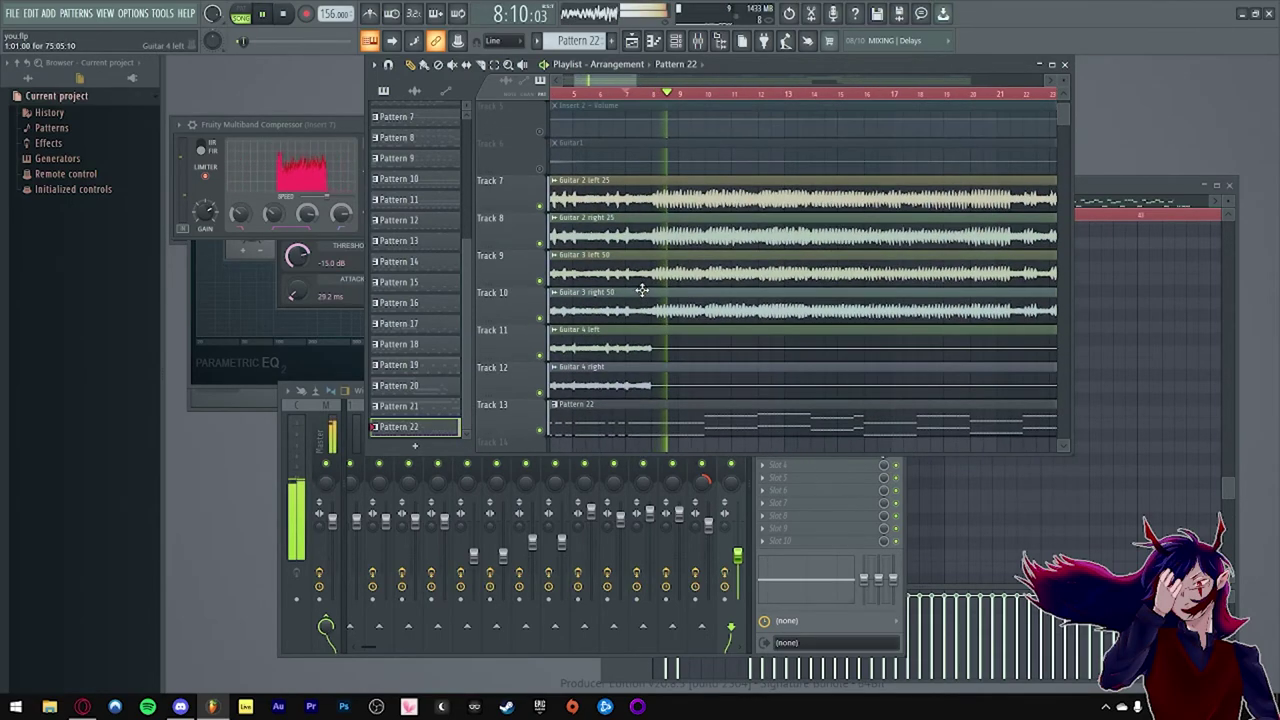
scroll(642, 290, up, 2)
scroll(642, 290, down, 3)
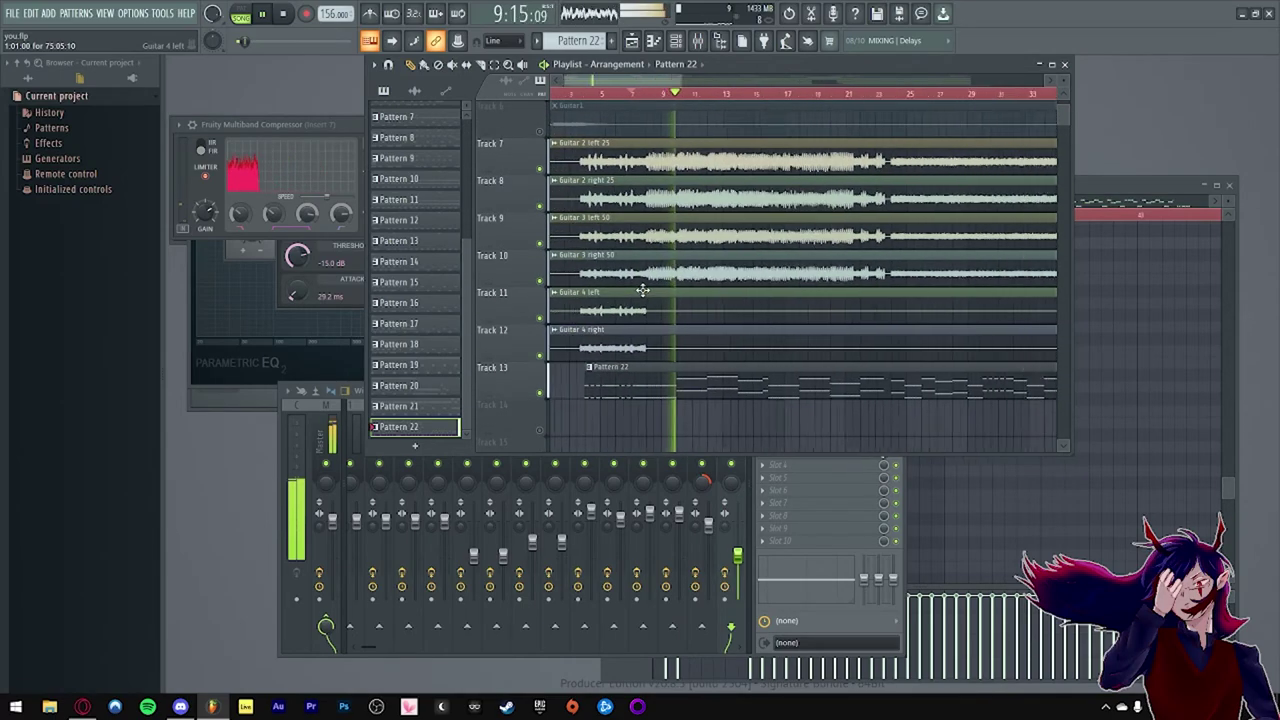
scroll(642, 290, down, 1)
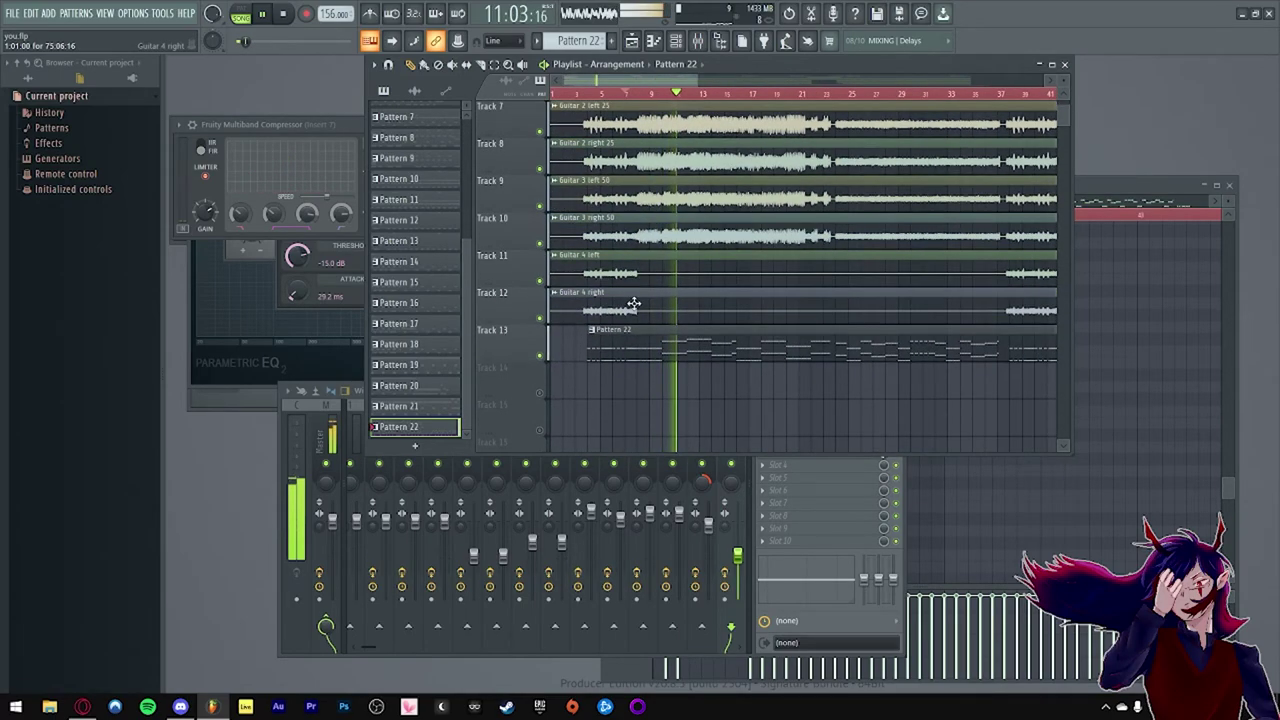
scroll(660, 295, up, 1)
scroll(663, 297, up, 3)
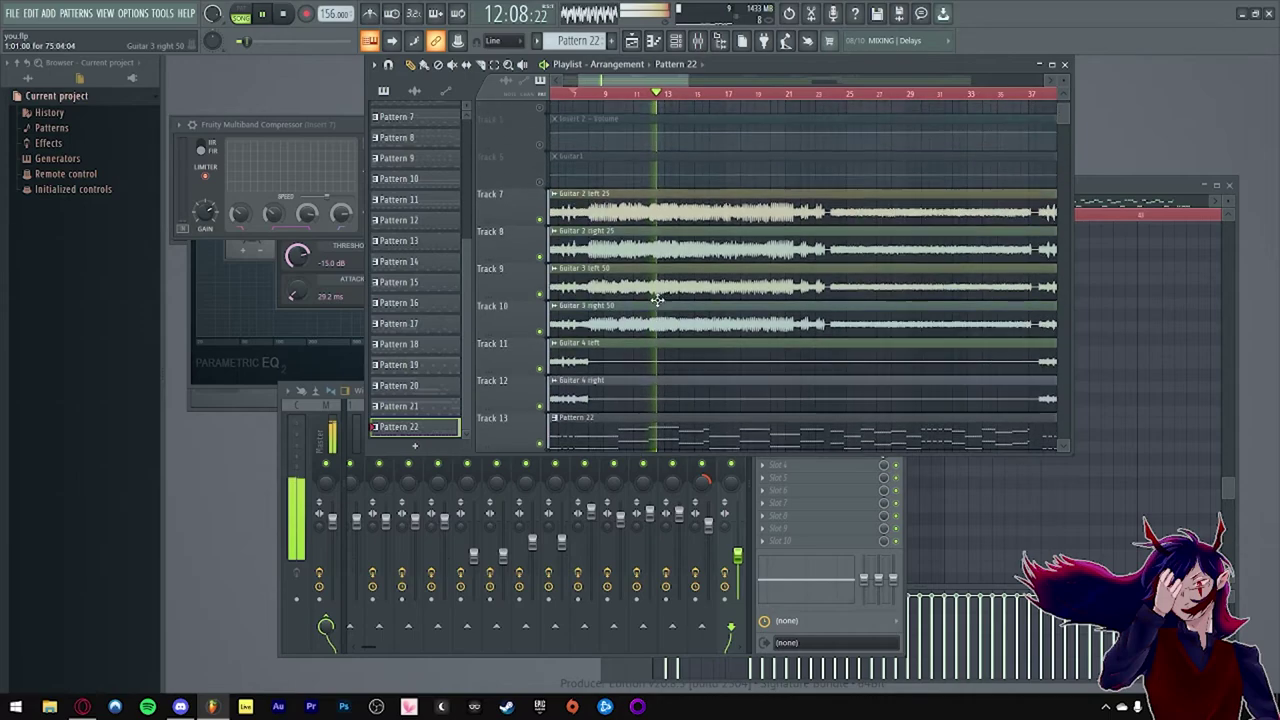
key(space)
Step: Solo playlist Track 6 and play the clean Guitar1 recording from bar 1
scroll(640, 272, up, 3)
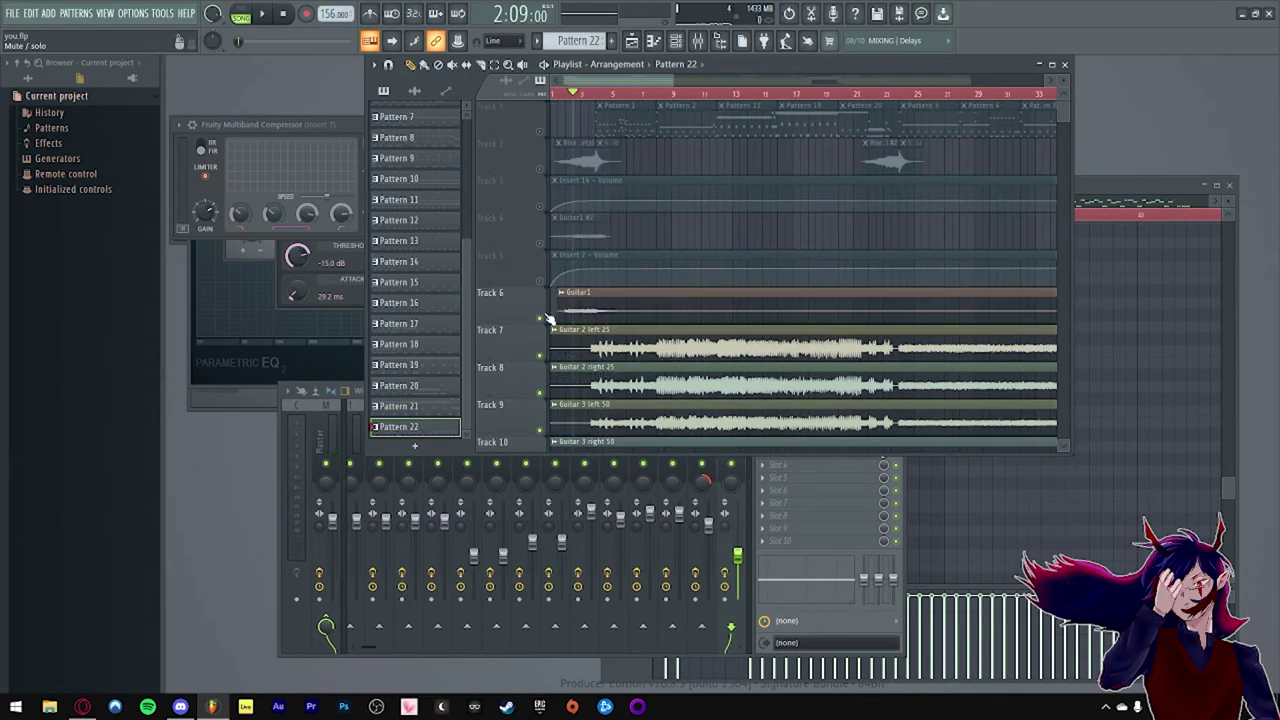
right_click(540, 318)
scroll(559, 267, up, 1)
scroll(560, 268, up, 2)
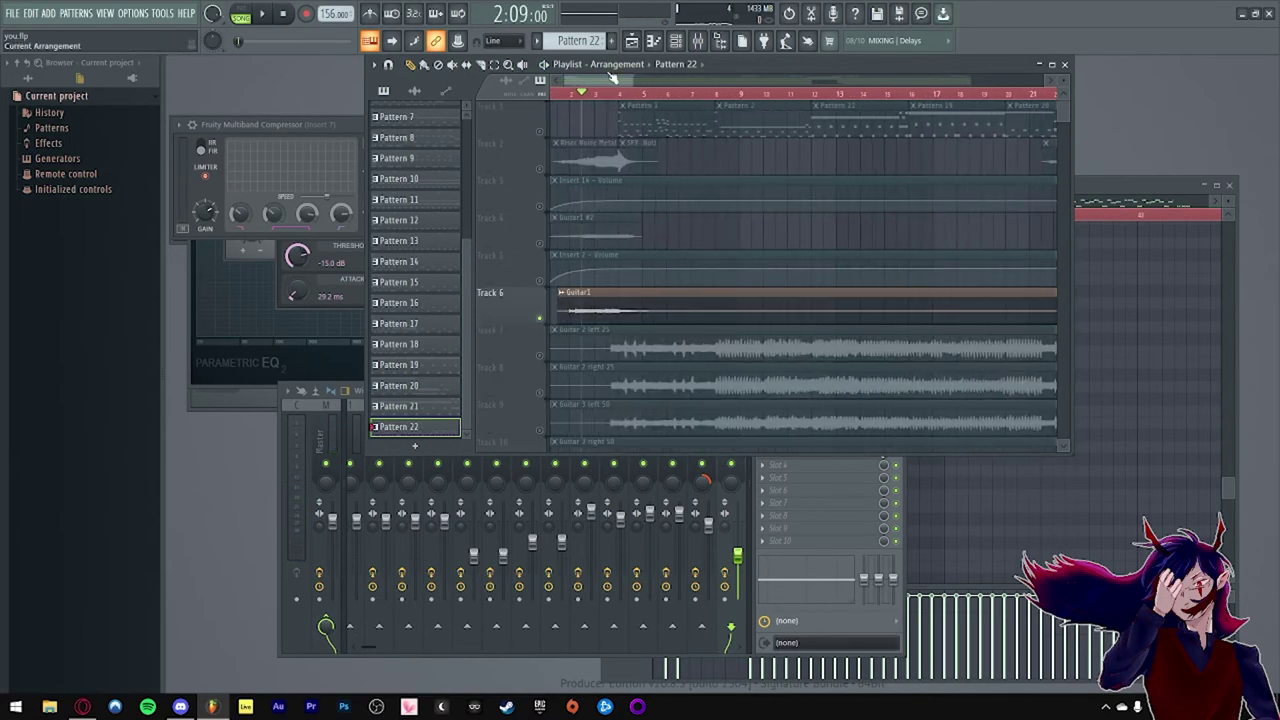
click(577, 95)
scroll(558, 155, up, 2)
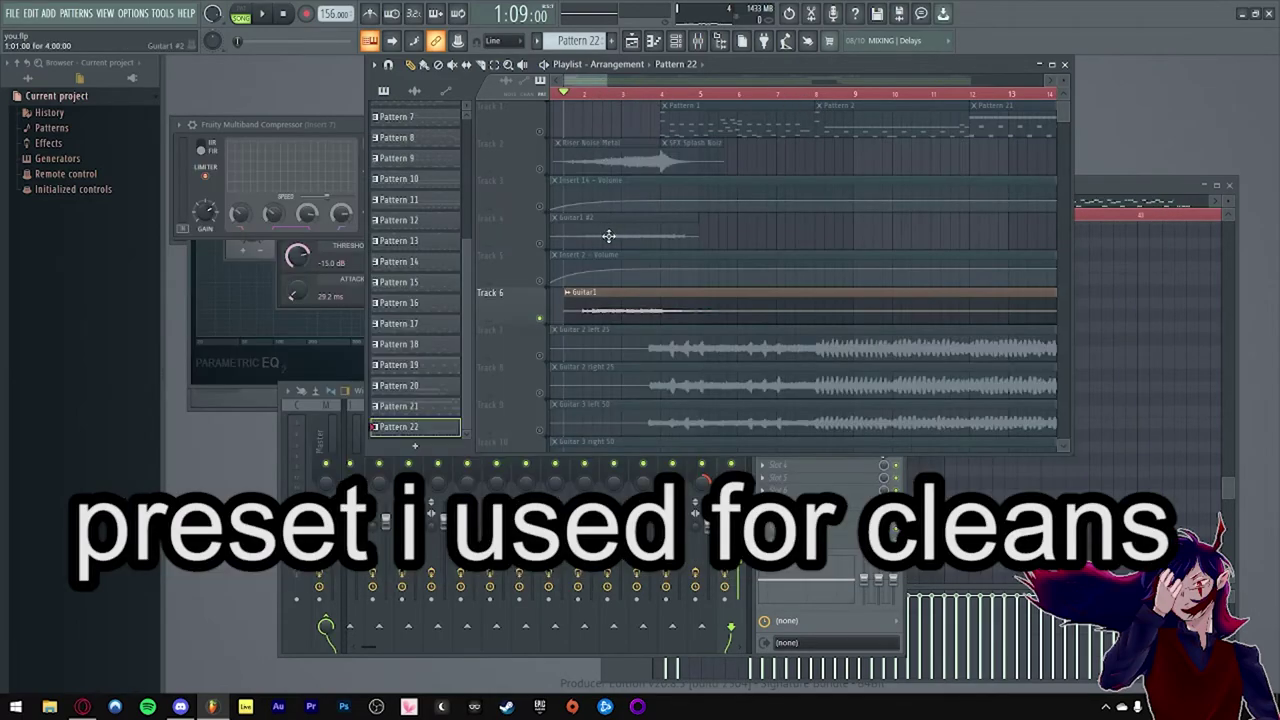
key(space)
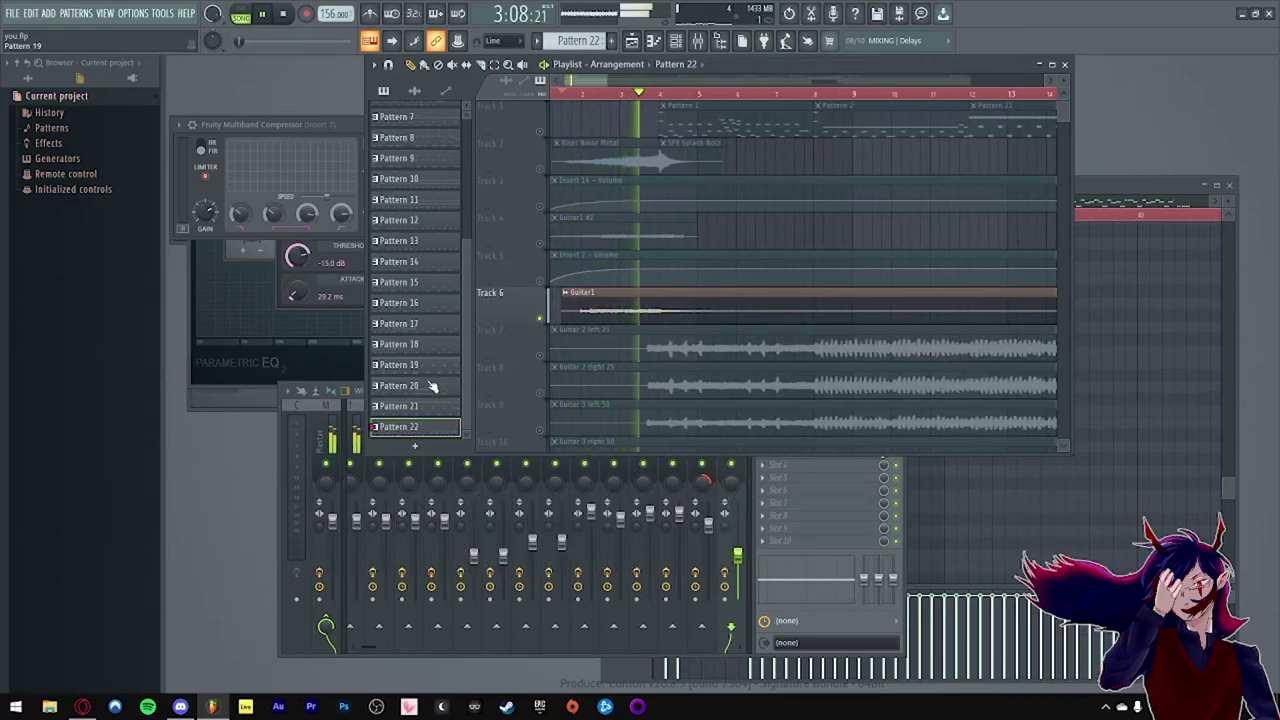
key(space)
Step: Select Insert 1 in the mixer to view its effects, and play Guitar1 from bar 2
click(358, 432)
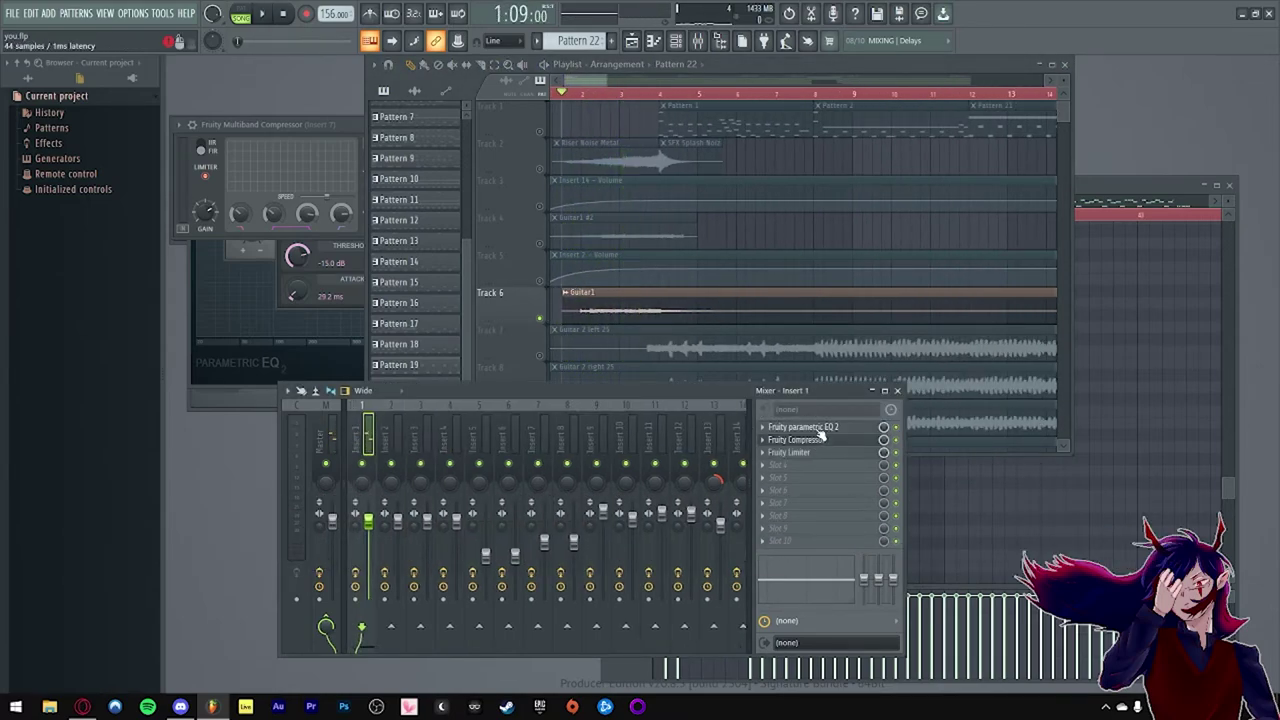
click(583, 95)
key(space)
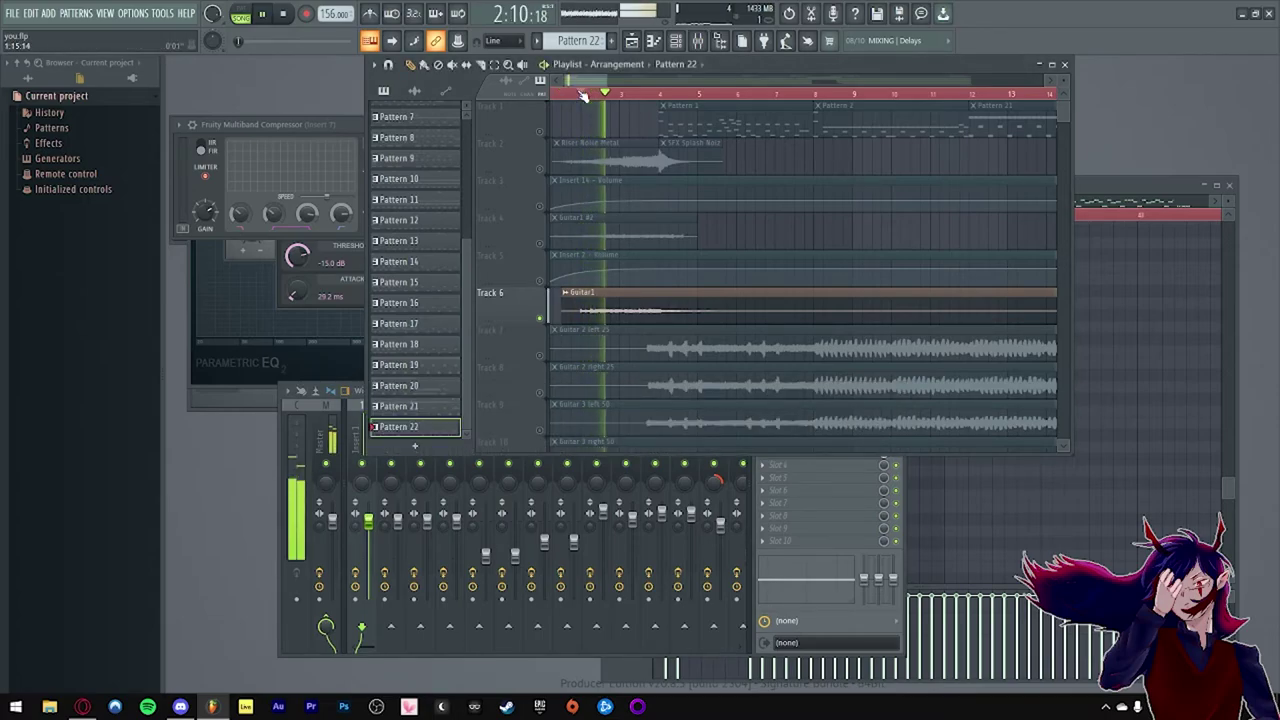
scroll(609, 194, down, 5)
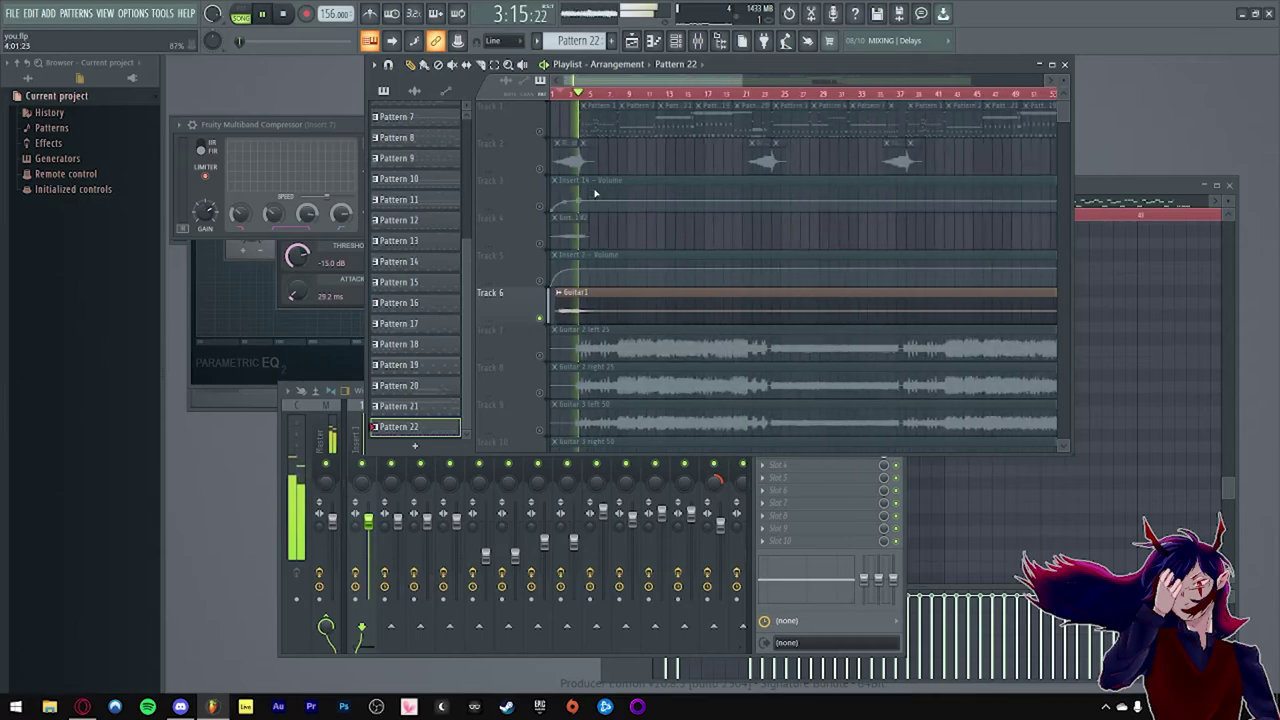
key(space)
Step: Open Fruity Limiter on Insert 1, examine its noise gate settings and close it
click(831, 462)
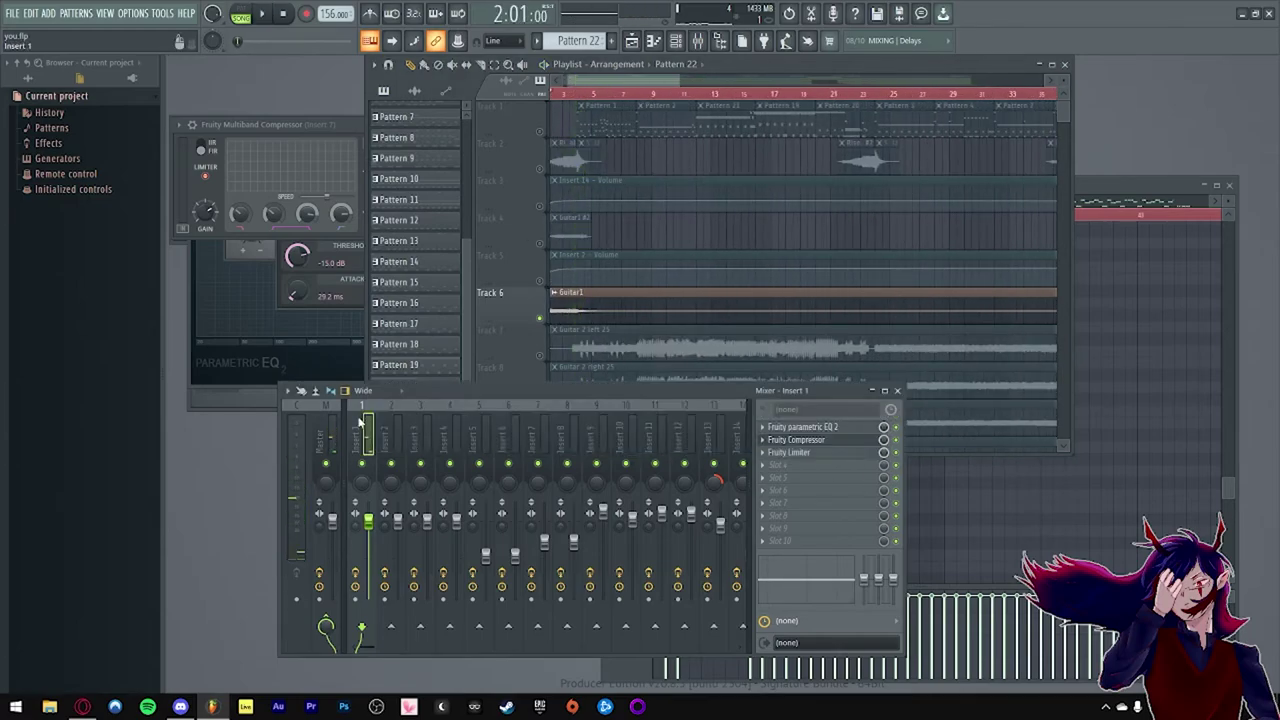
click(829, 455)
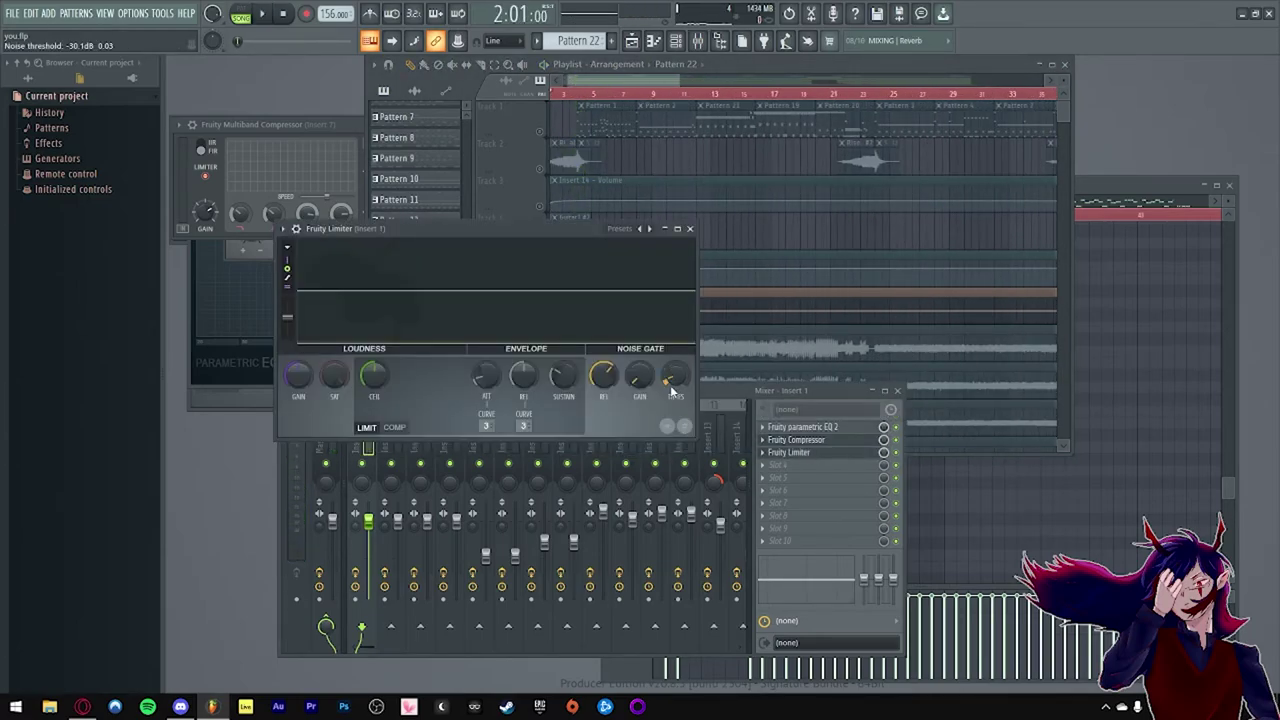
click(690, 230)
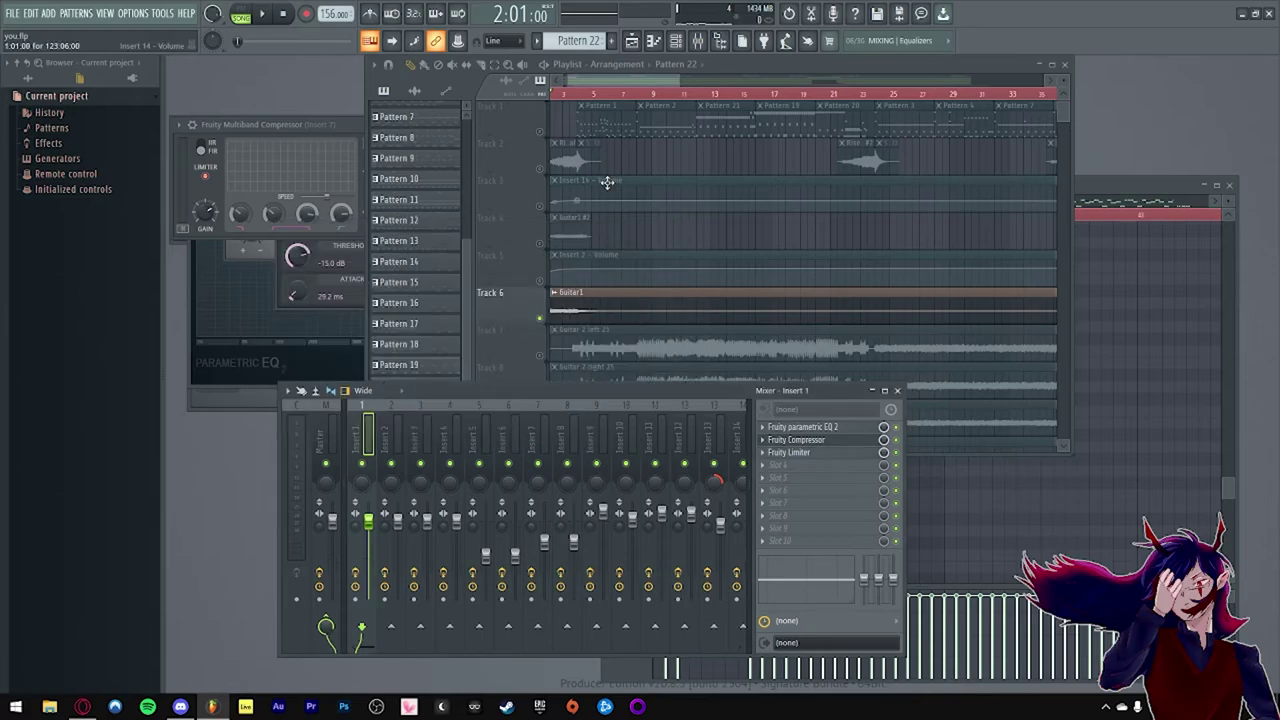
Step: Play the soloed Guitar1 recording from the middle of bar 3 with Fruity Limiter active
click(558, 81)
click(587, 94)
key(space)
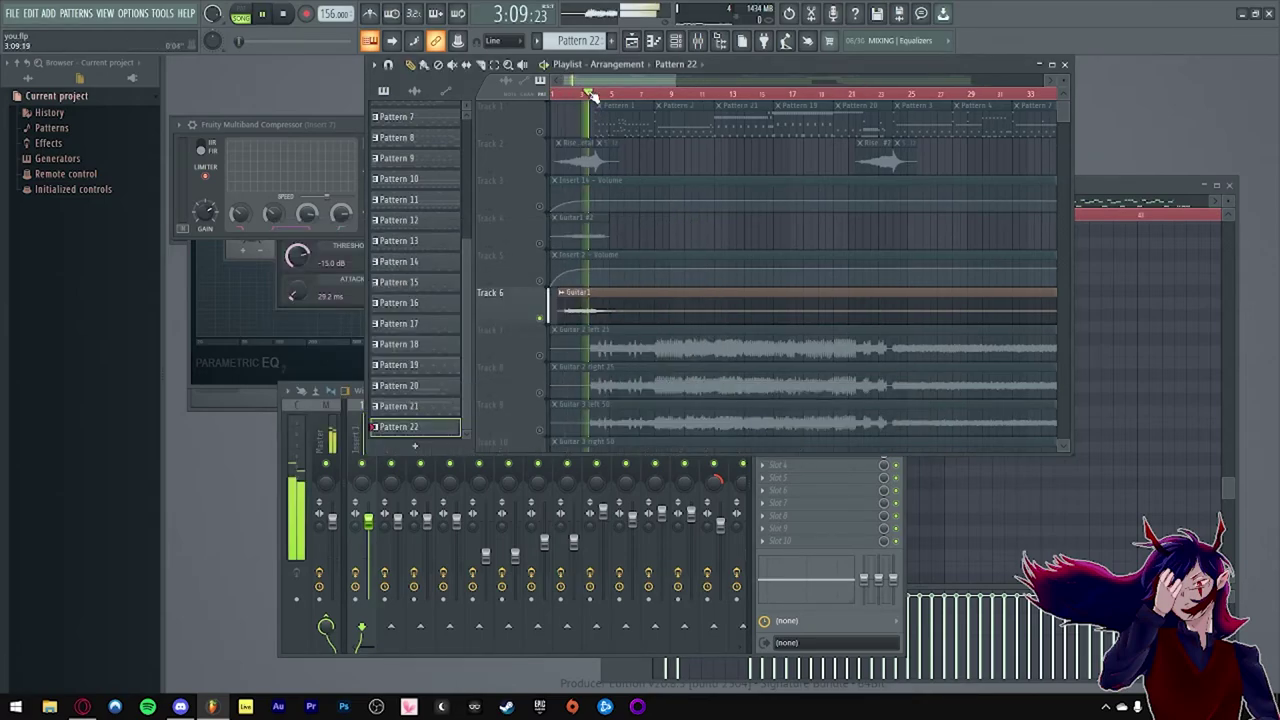
key(space)
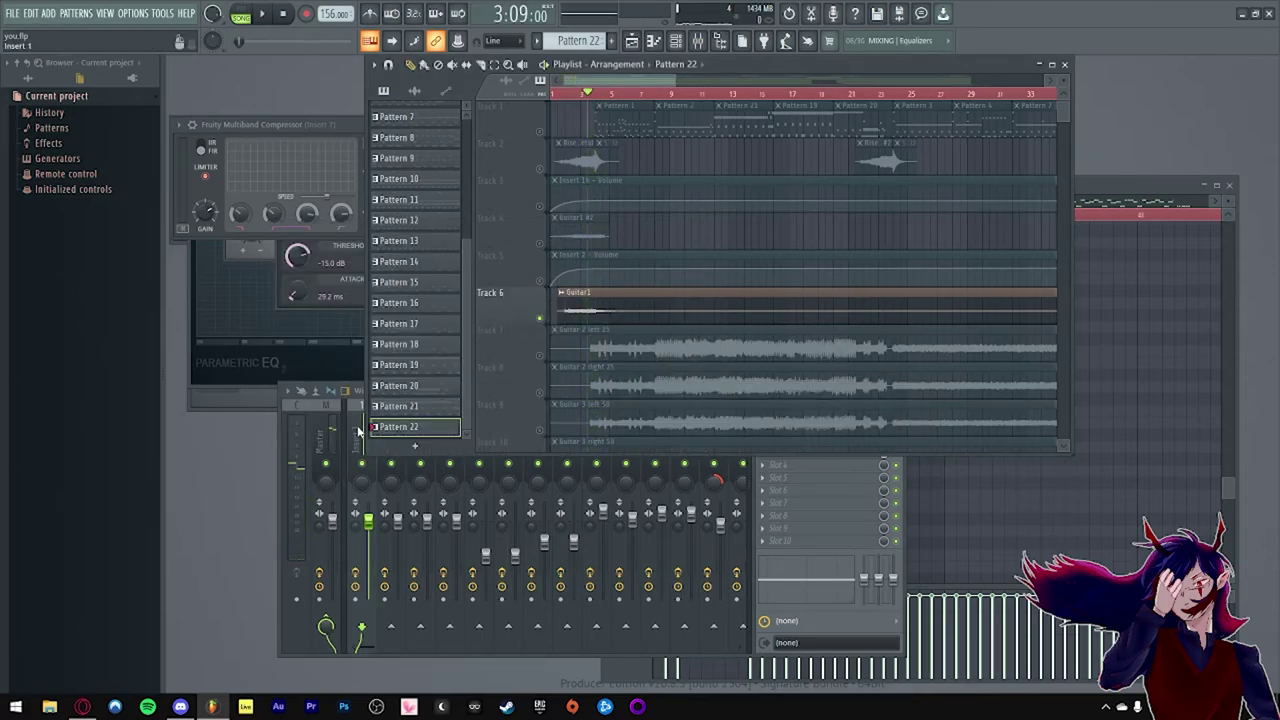
Step: Bypass Fruity Limiter on Insert 1, audition Guitar1 from bar 1 without it, and re-enable the limiter
click(358, 430)
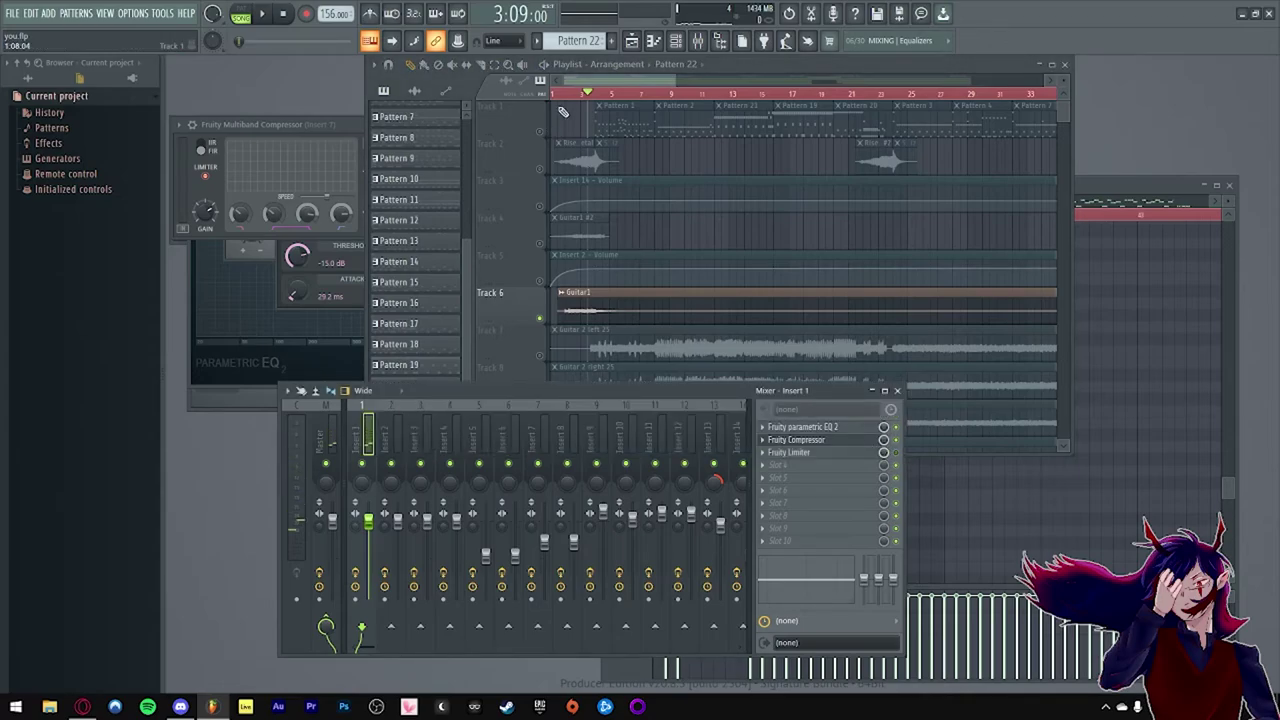
click(563, 95)
key(space)
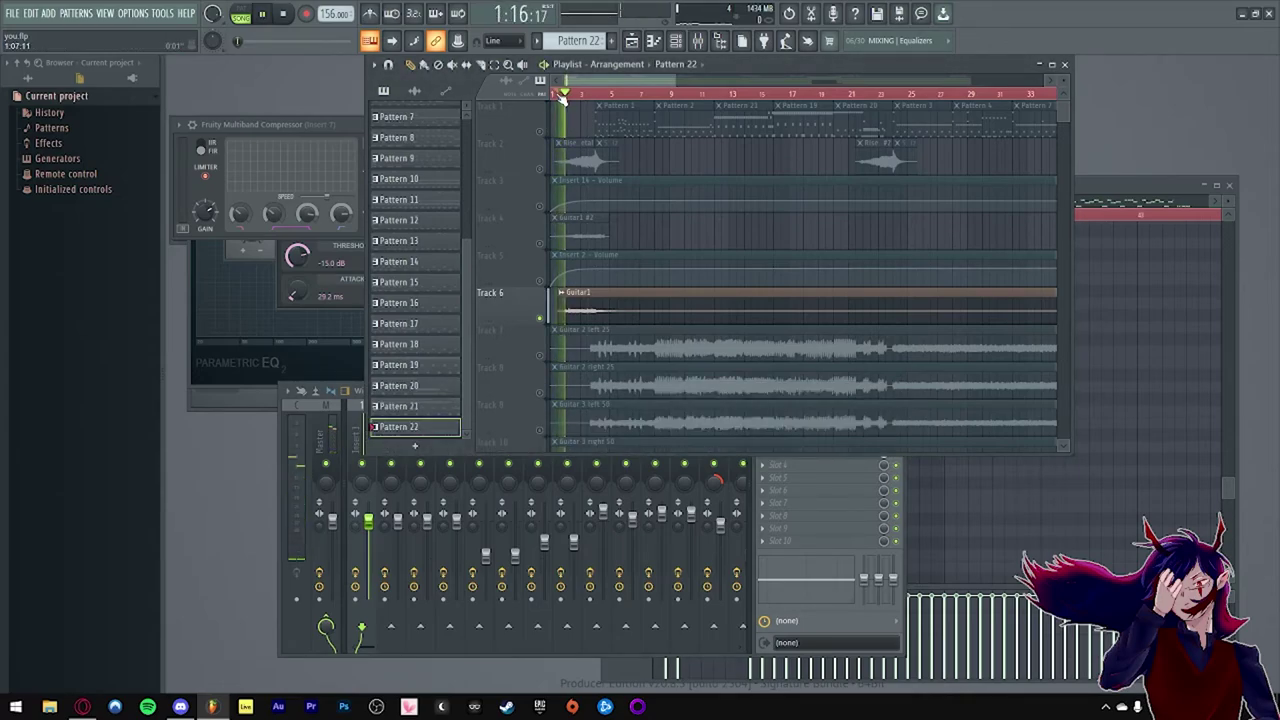
key(space)
click(900, 464)
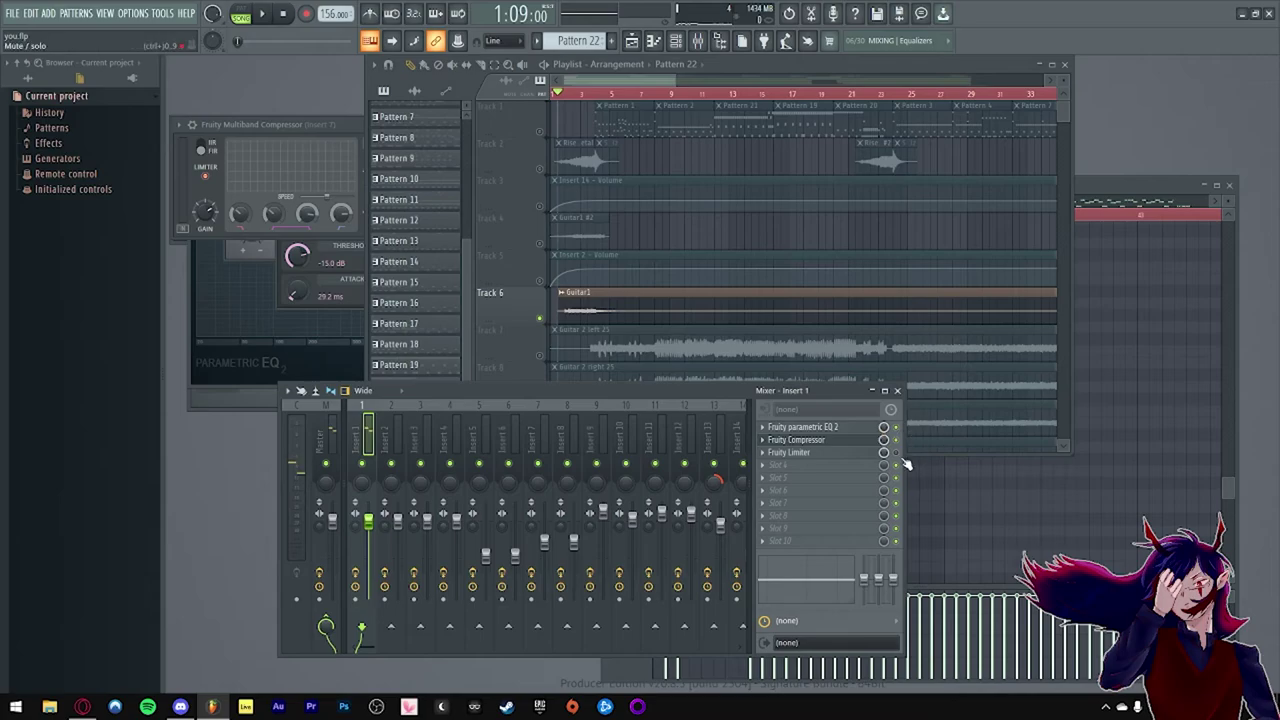
Step: Play the second clean Guitar1 section on Track 6, starting at about bar 74
ctrl+scroll(674, 254, down, 4)
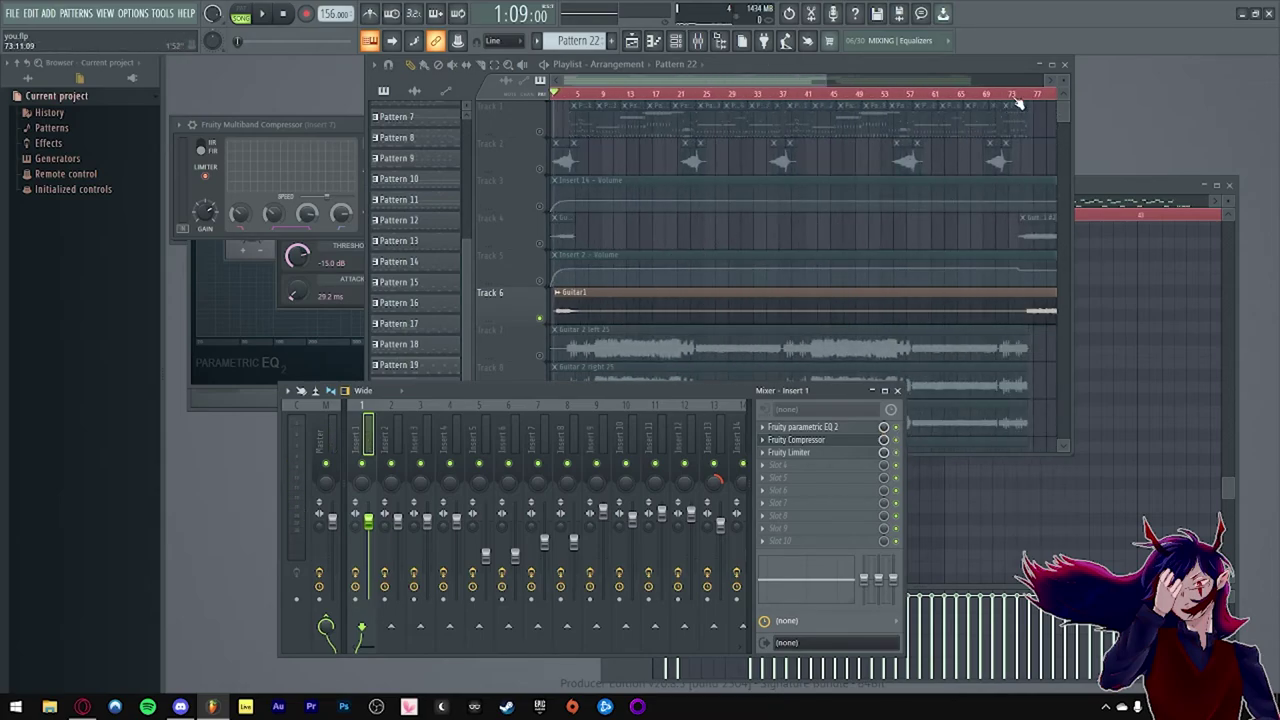
click(1017, 103)
key(space)
ctrl+scroll(787, 147, up, 4)
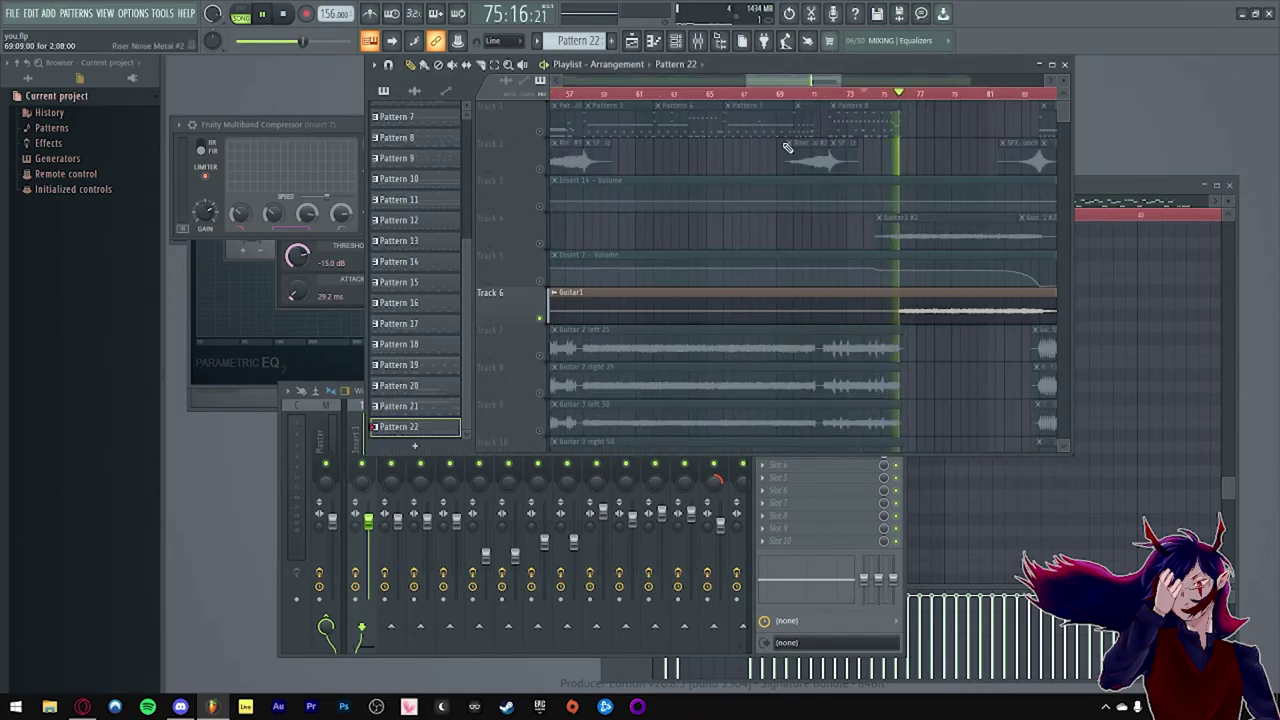
scroll(920, 203, right, 2)
scroll(846, 217, right, 1)
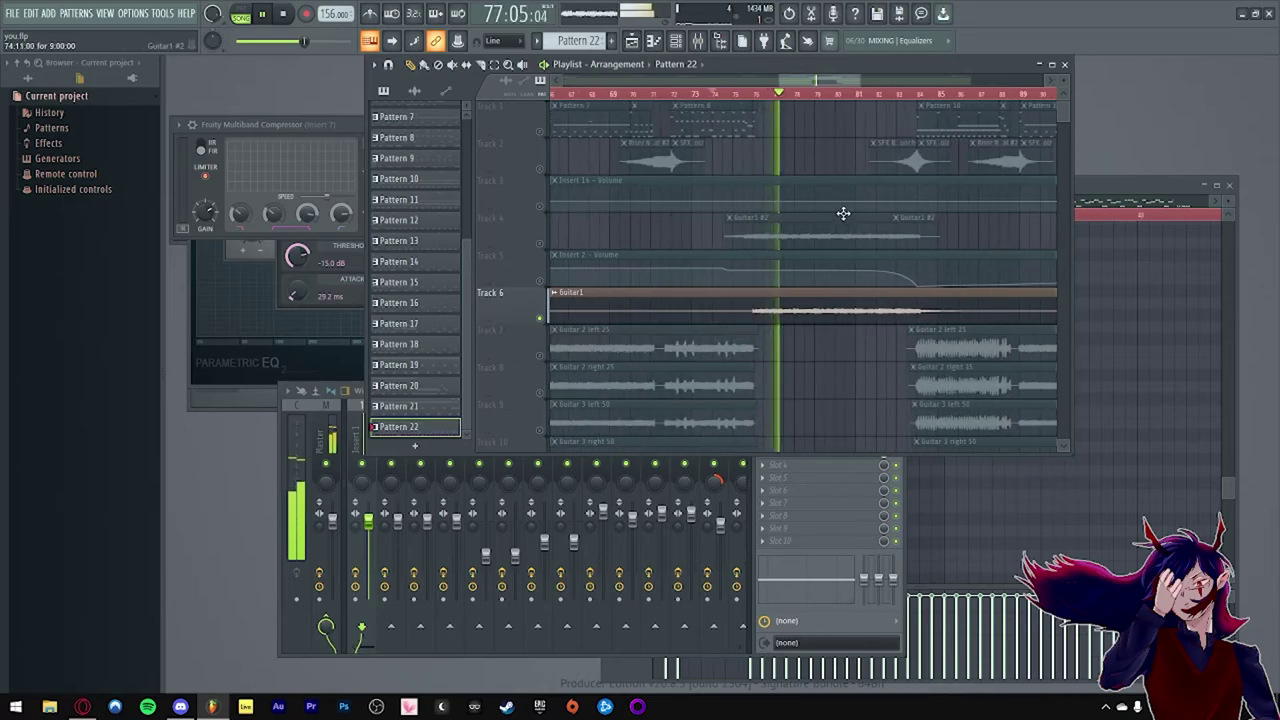
ctrl+scroll(841, 222, down, 2)
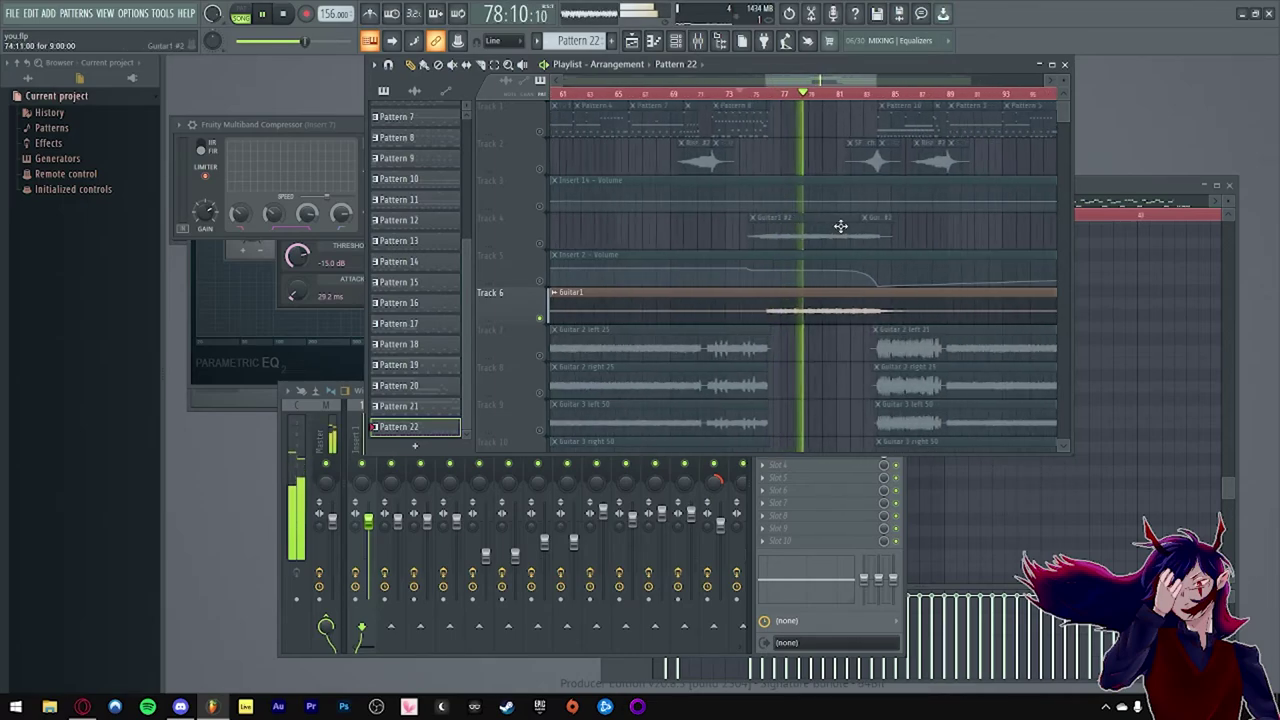
ctrl+scroll(841, 226, down, 1)
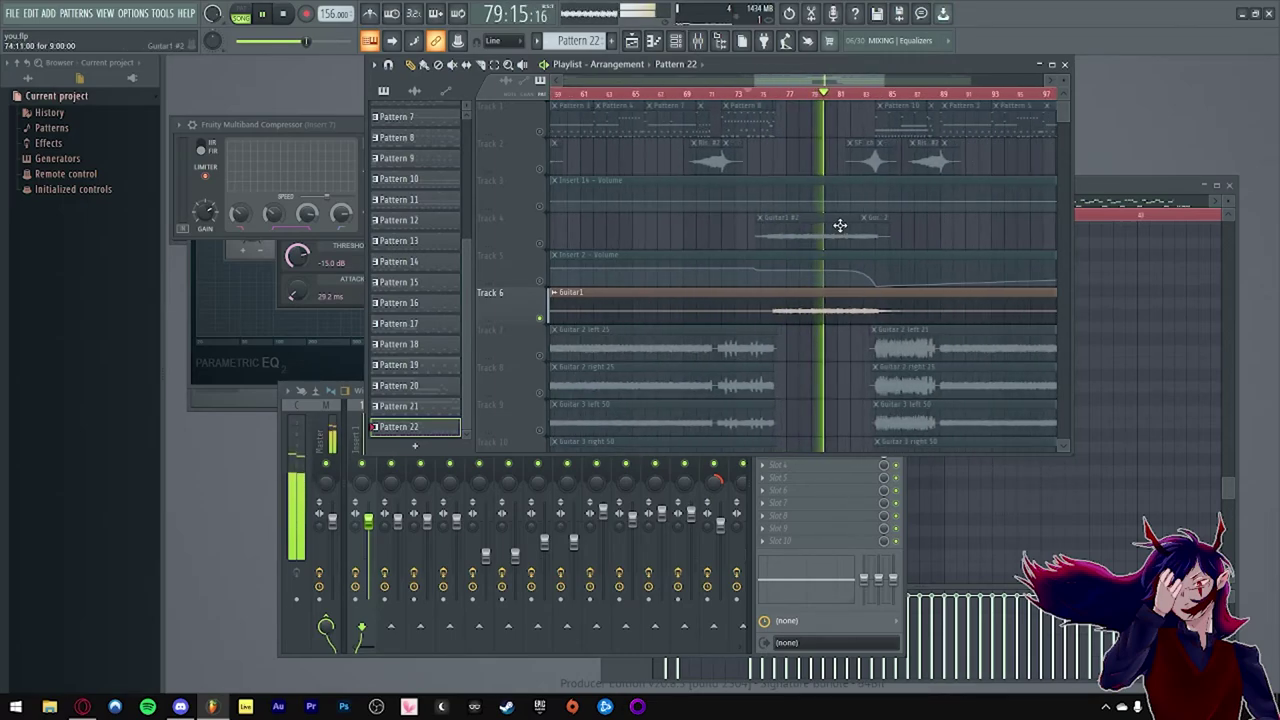
key(space)
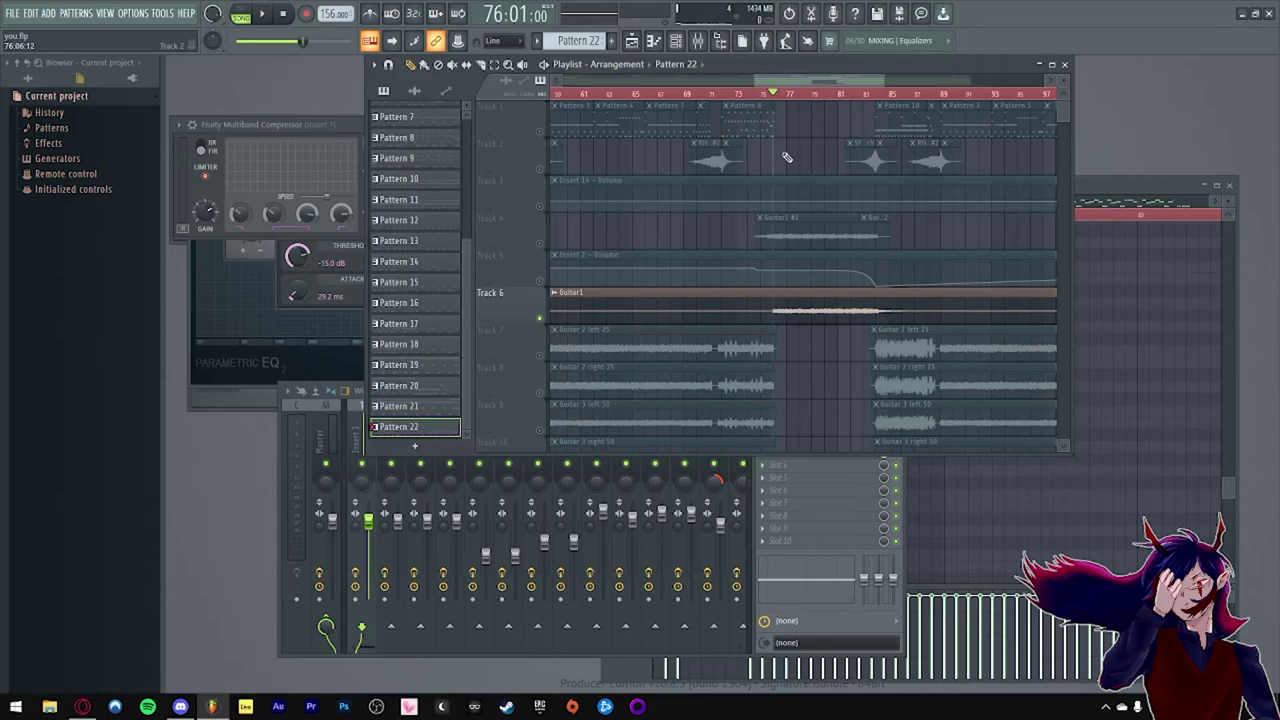
Step: Replay the Guitar1 section from bar 76, compare it with the surrounding tracks and return to the song's opening
ctrl+scroll(786, 170, up, 3)
key(space)
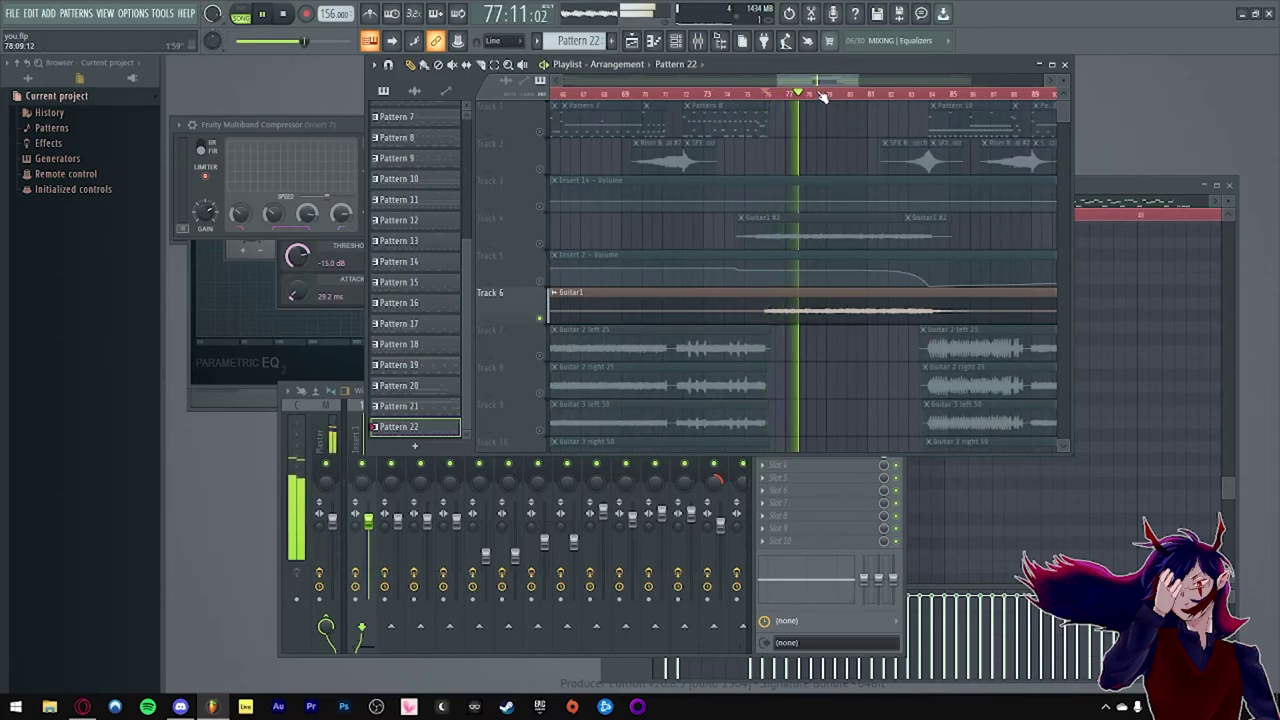
ctrl+scroll(911, 246, up, 1)
ctrl+scroll(845, 221, down, 7)
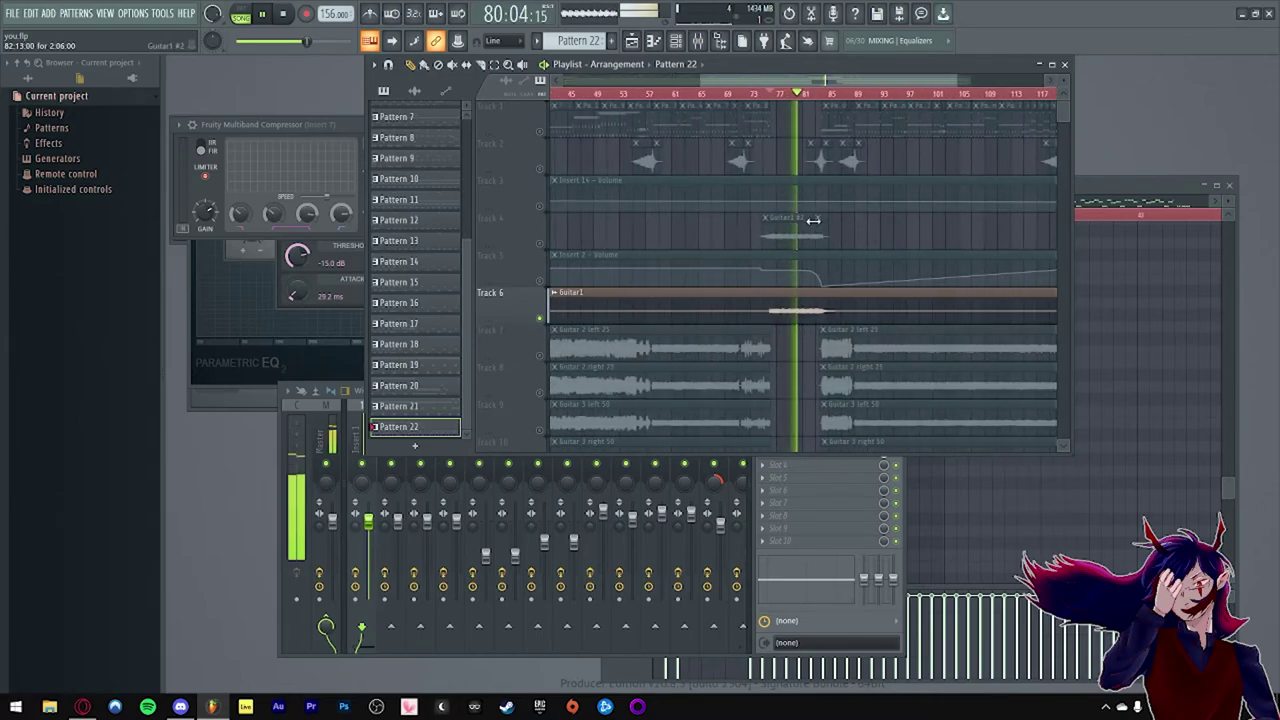
scroll(812, 220, down, 3)
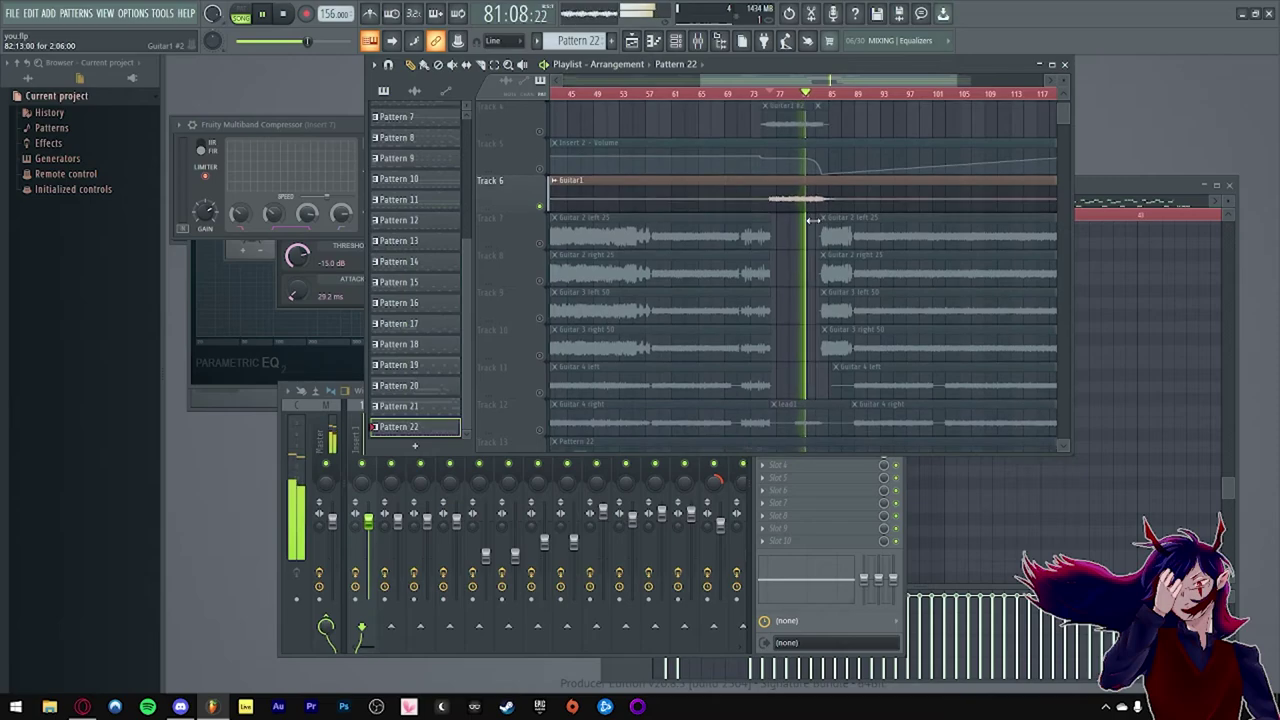
scroll(812, 220, up, 3)
ctrl+scroll(814, 224, up, 1)
key(space)
ctrl+scroll(810, 216, down, 5)
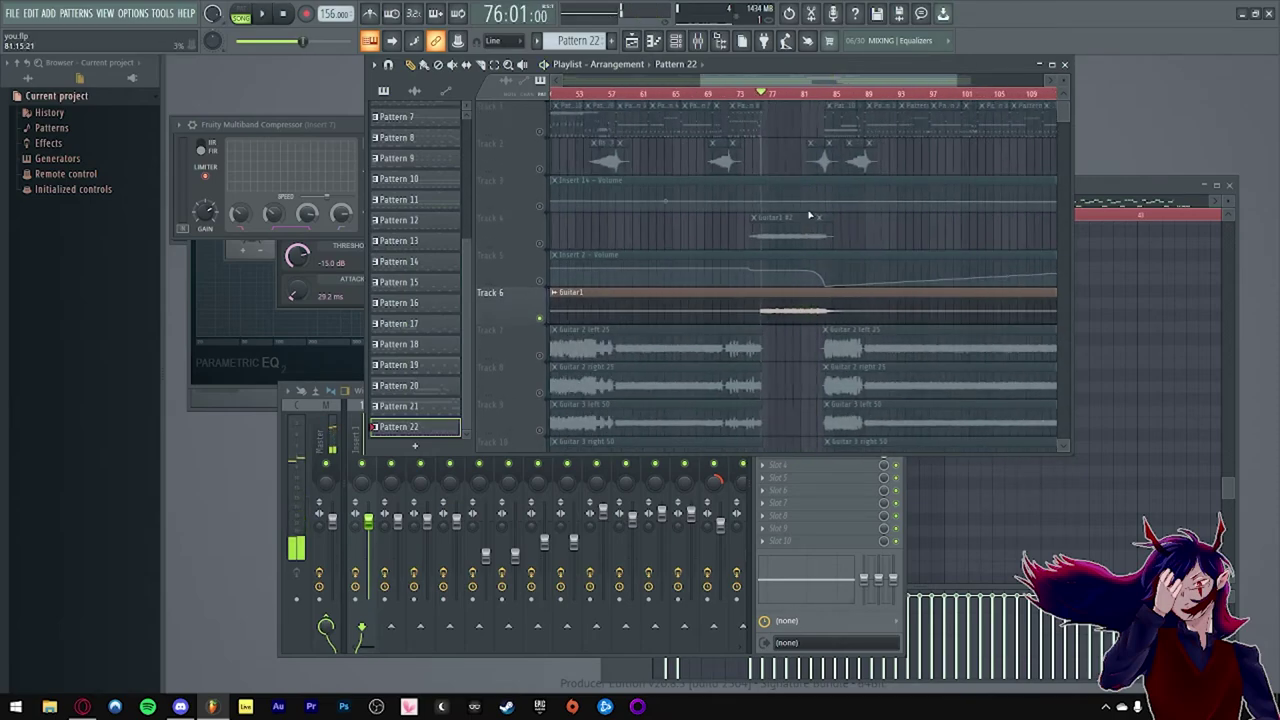
ctrl+scroll(538, 176, up, 5)
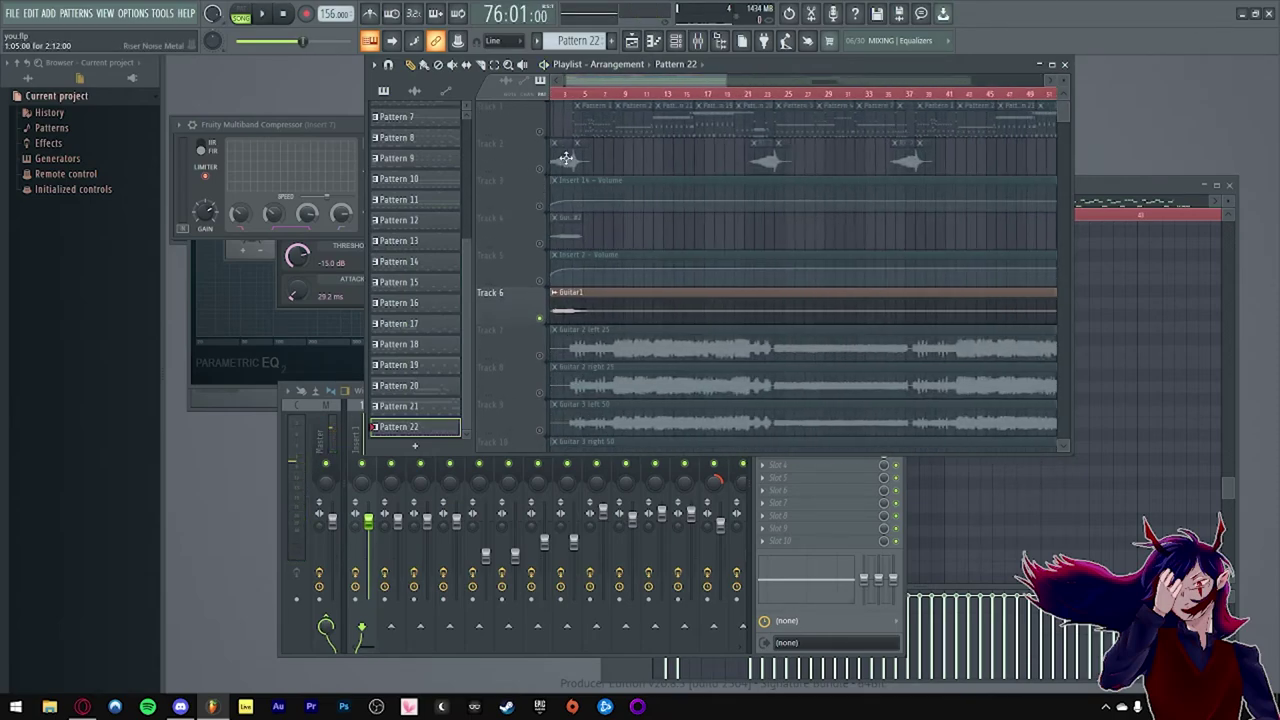
Step: Return to the song's opening, mute Track 6 and enable Track 4 so only the Guitar1 #2 recording is heard
ctrl+scroll(591, 120, up, 2)
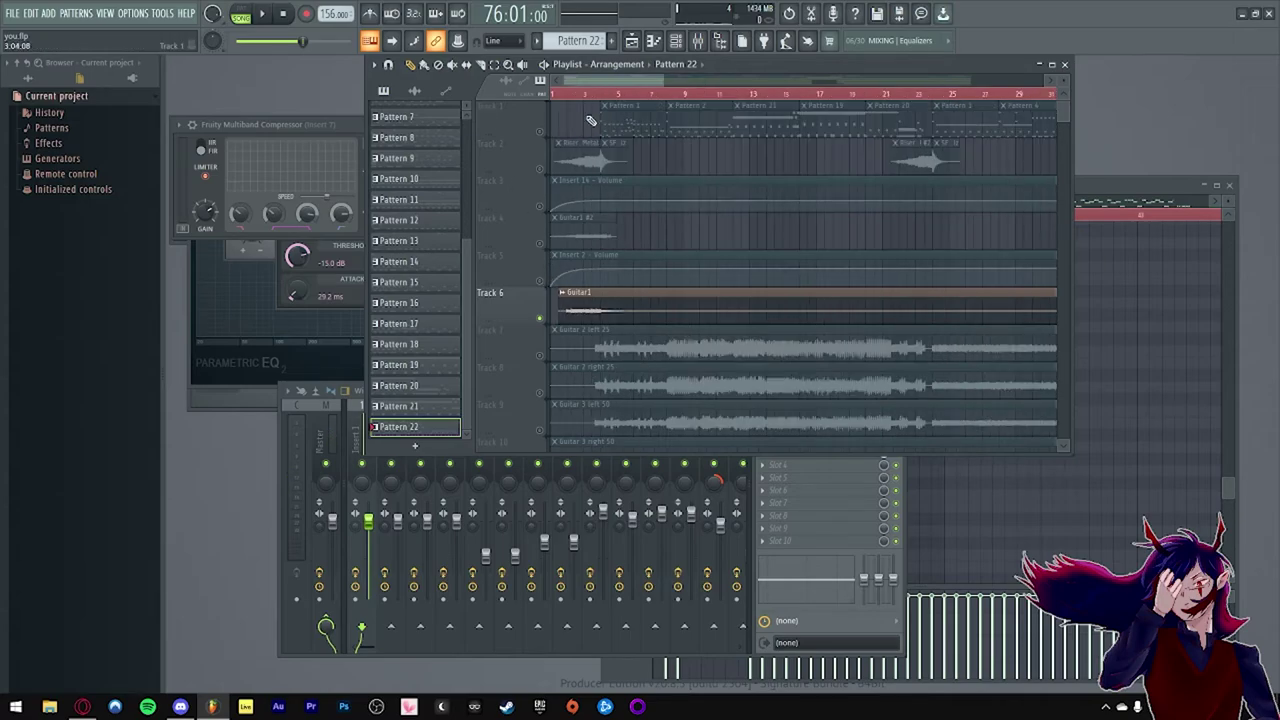
scroll(601, 93, up, 2)
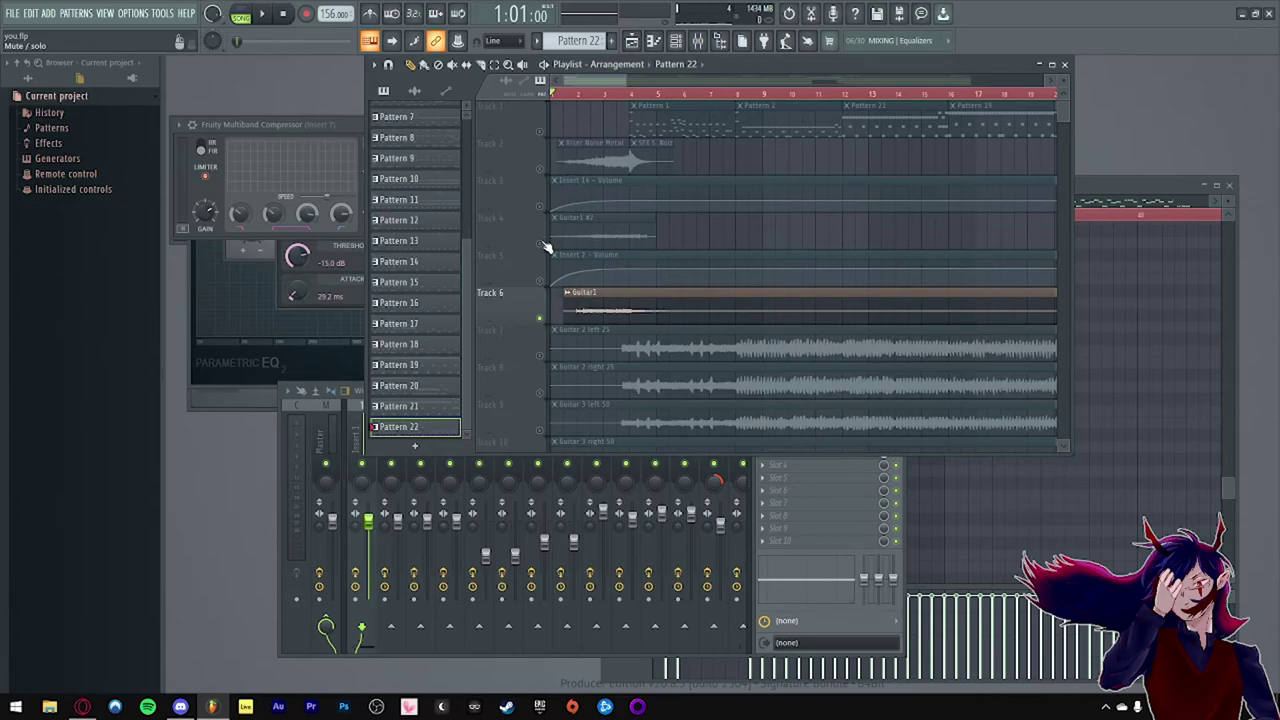
click(541, 318)
click(541, 243)
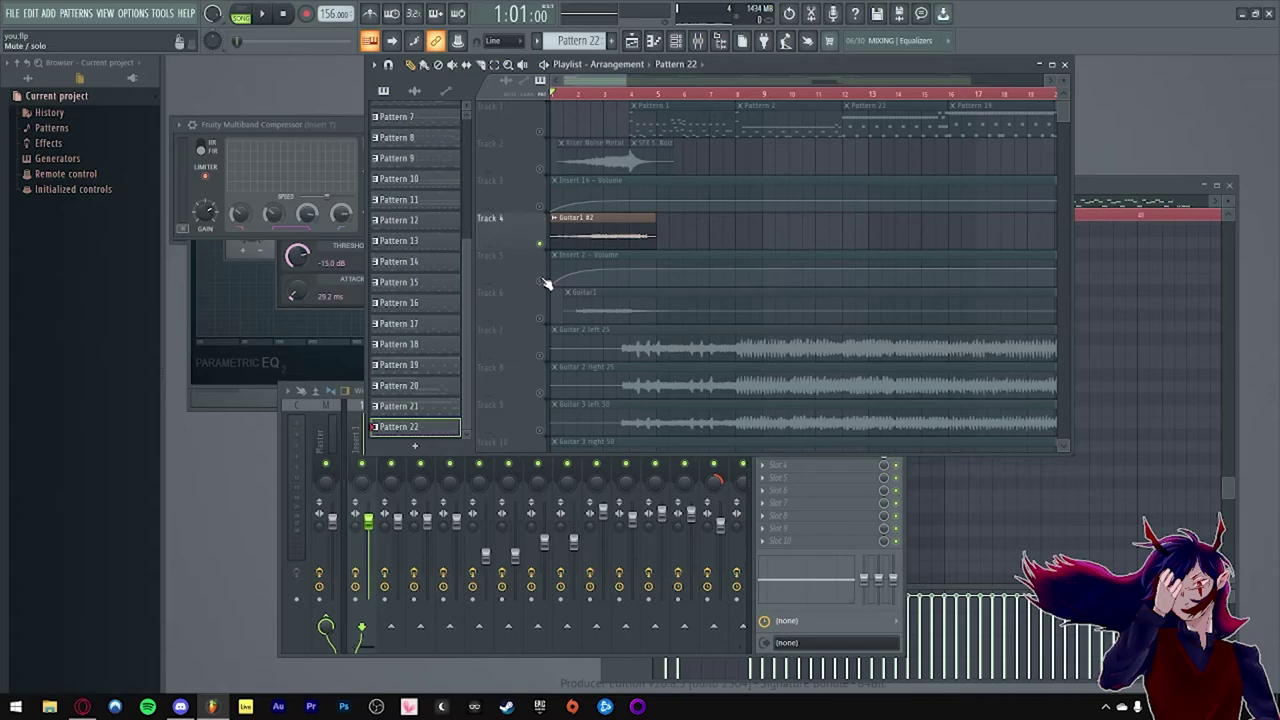
scroll(546, 283, up, 2)
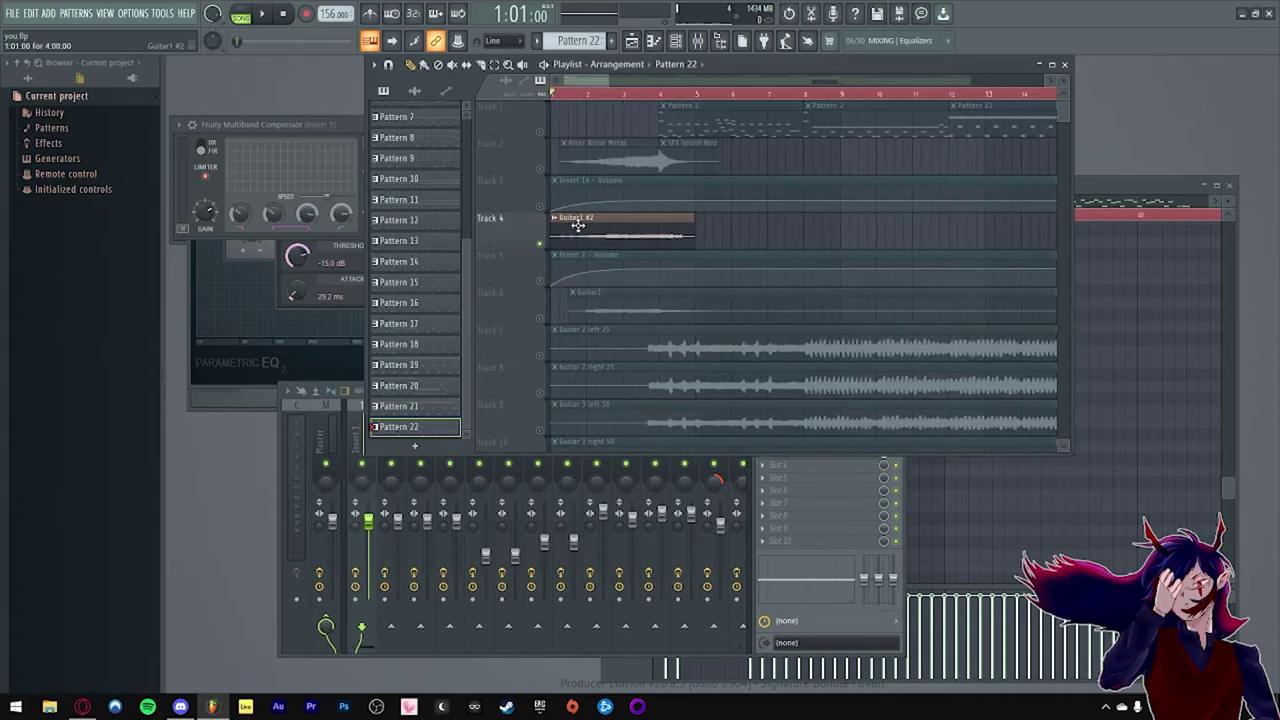
Step: Show Insert 2's effects in the mixer and select the Guitar1 #2 clip on Track 4
click(352, 432)
click(397, 440)
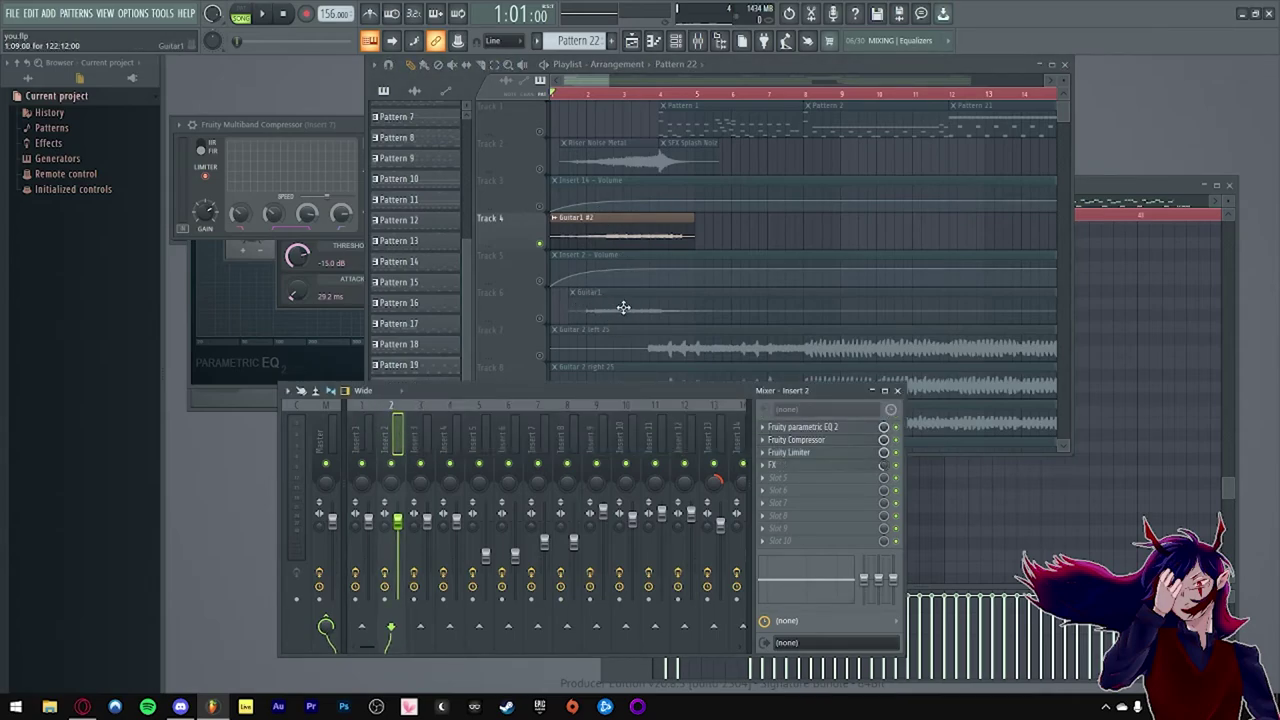
click(545, 326)
click(580, 226)
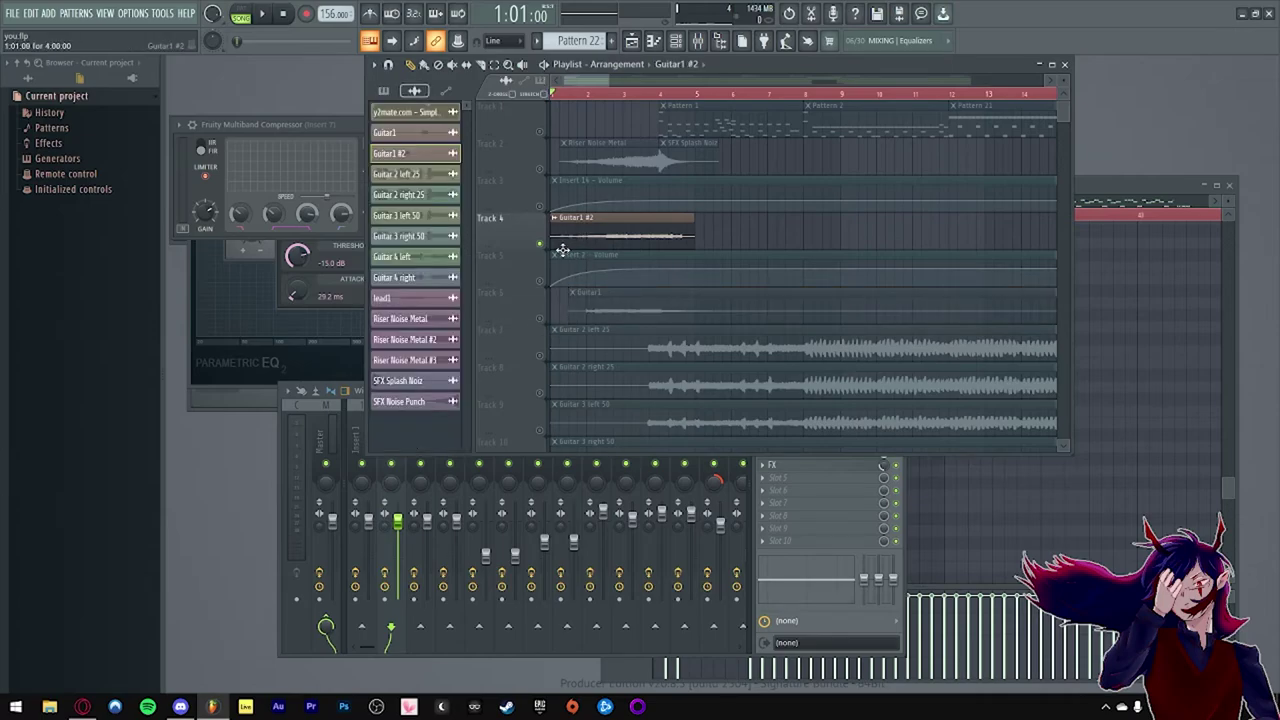
Step: Inspect the Effector on Insert 2, close it, and play the soloed Guitar1 #2 part from bar 1
click(358, 443)
click(775, 466)
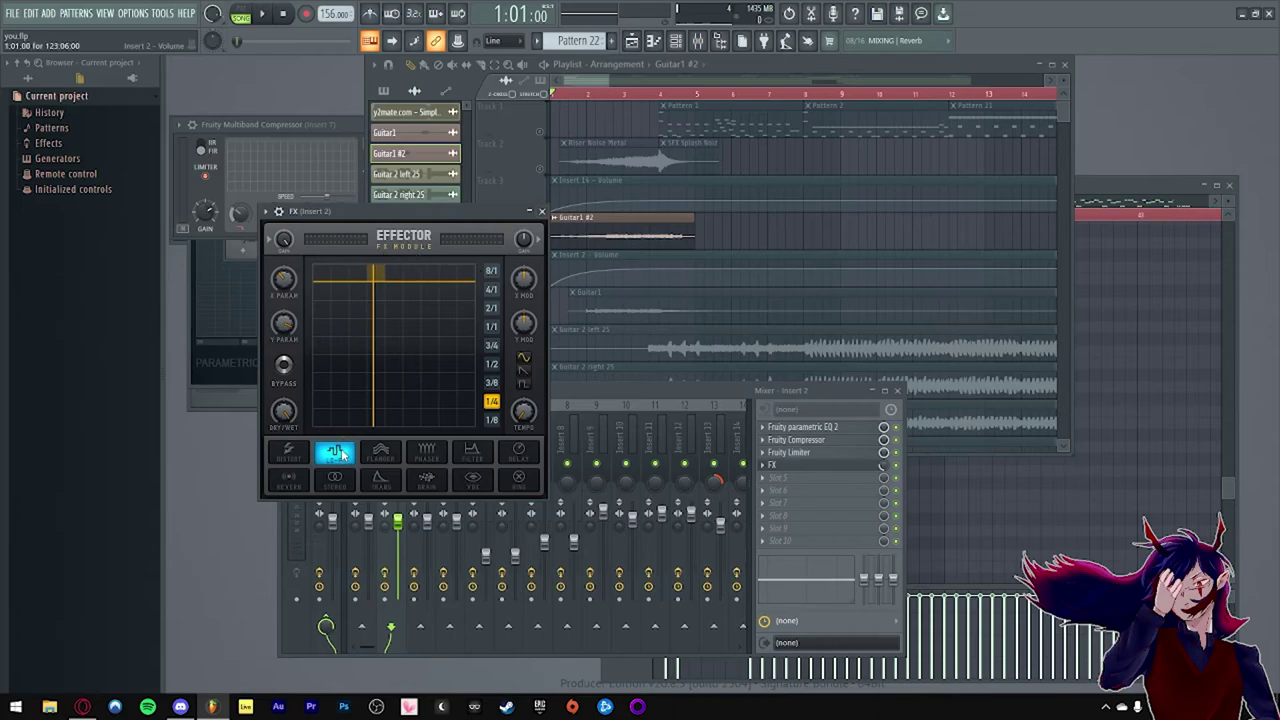
click(541, 213)
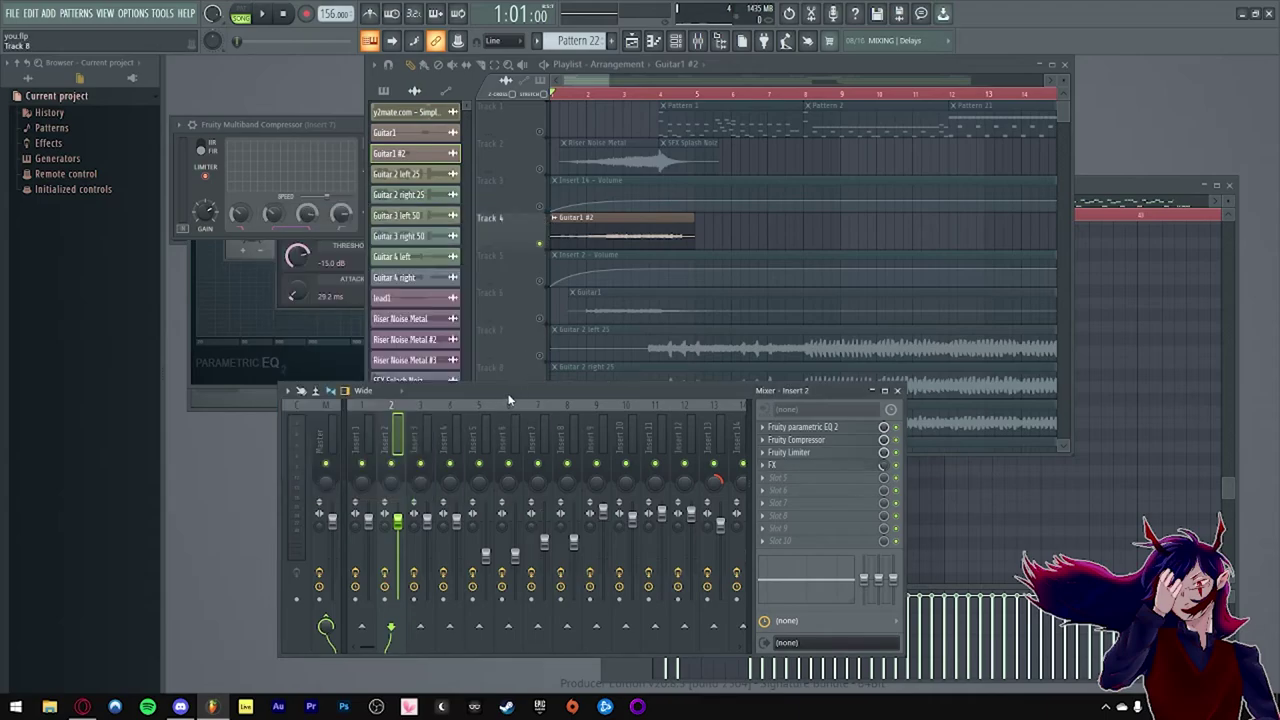
key(space)
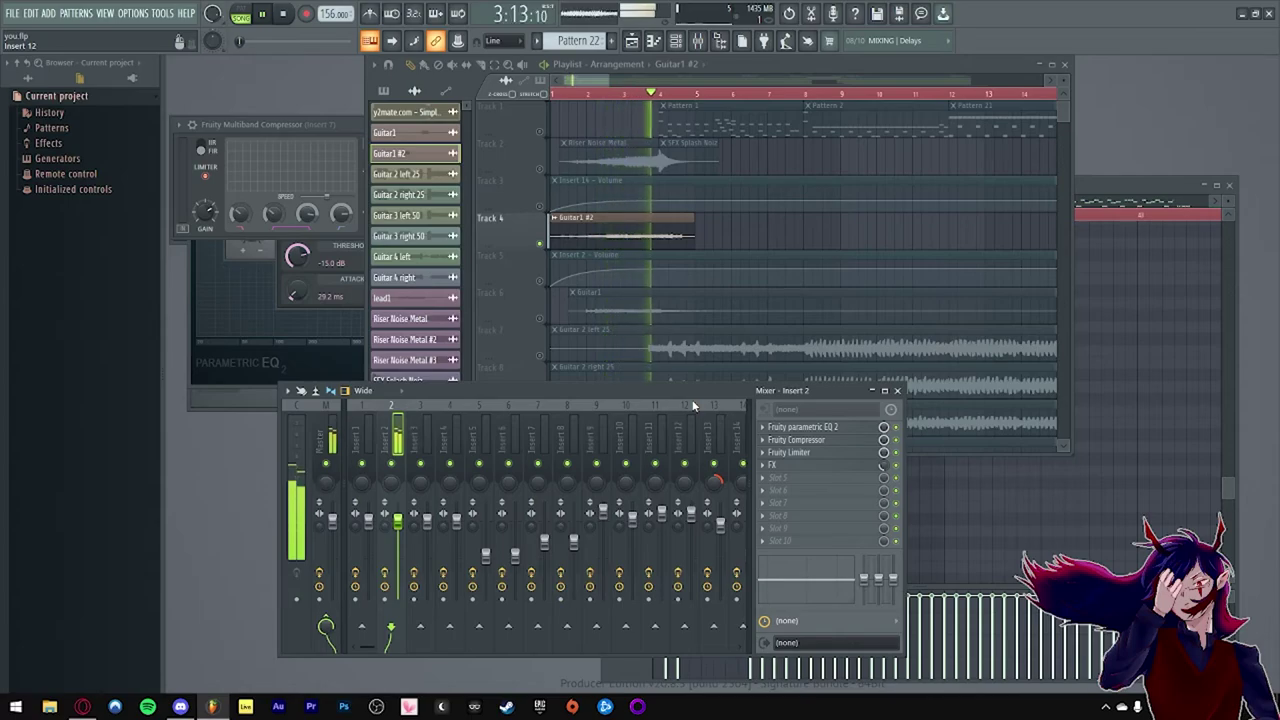
key(space)
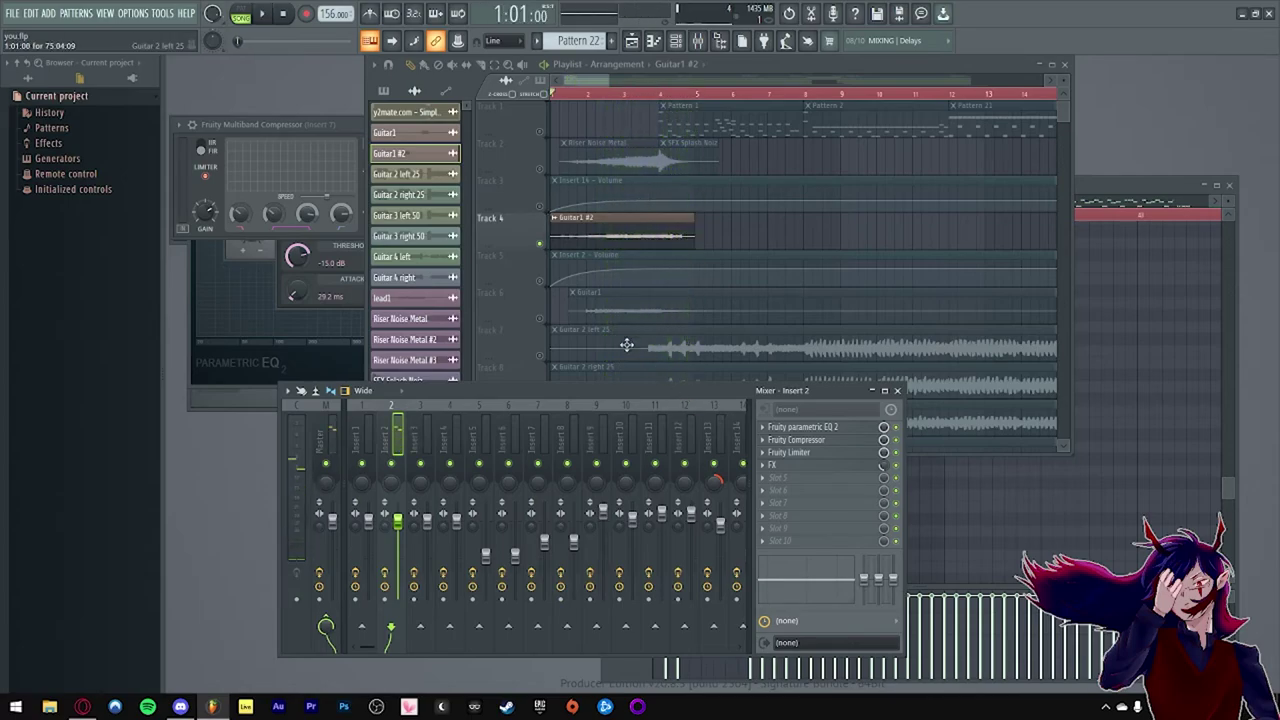
Step: Enable Tracks 6, 5 and 3 alongside Track 4 and play both clean guitars with their volume automation from bar 1
click(545, 319)
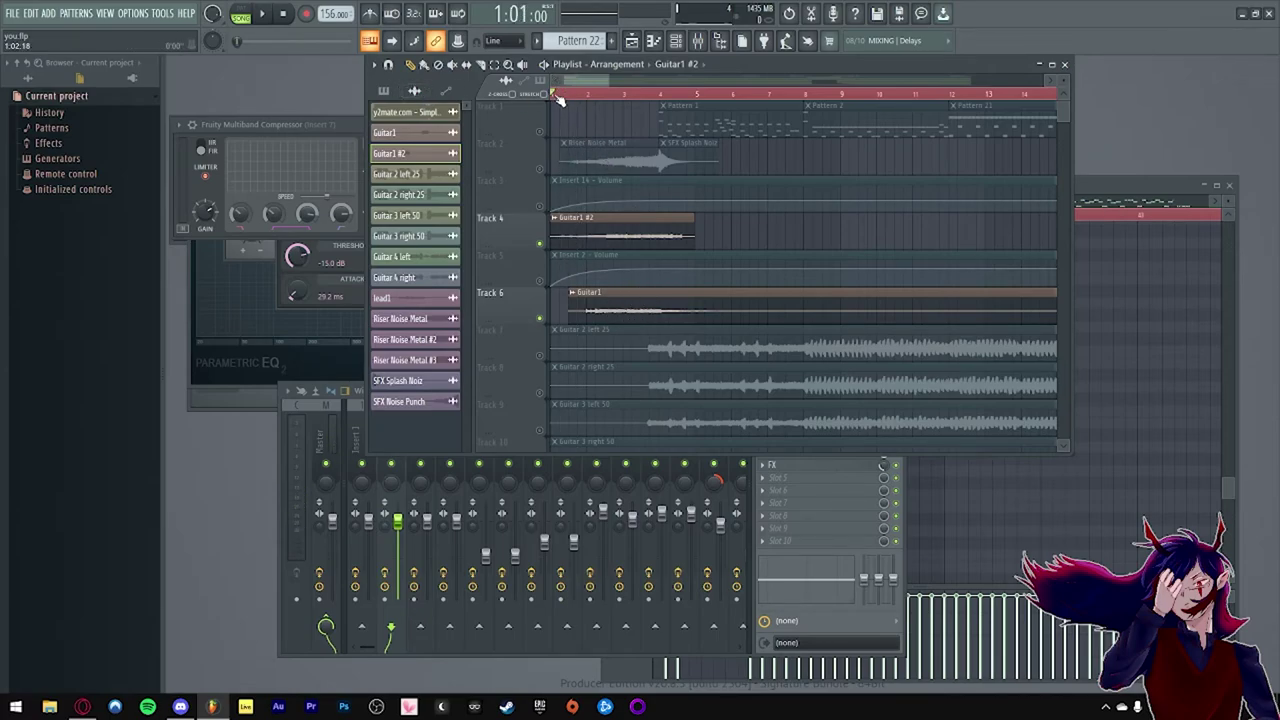
click(539, 281)
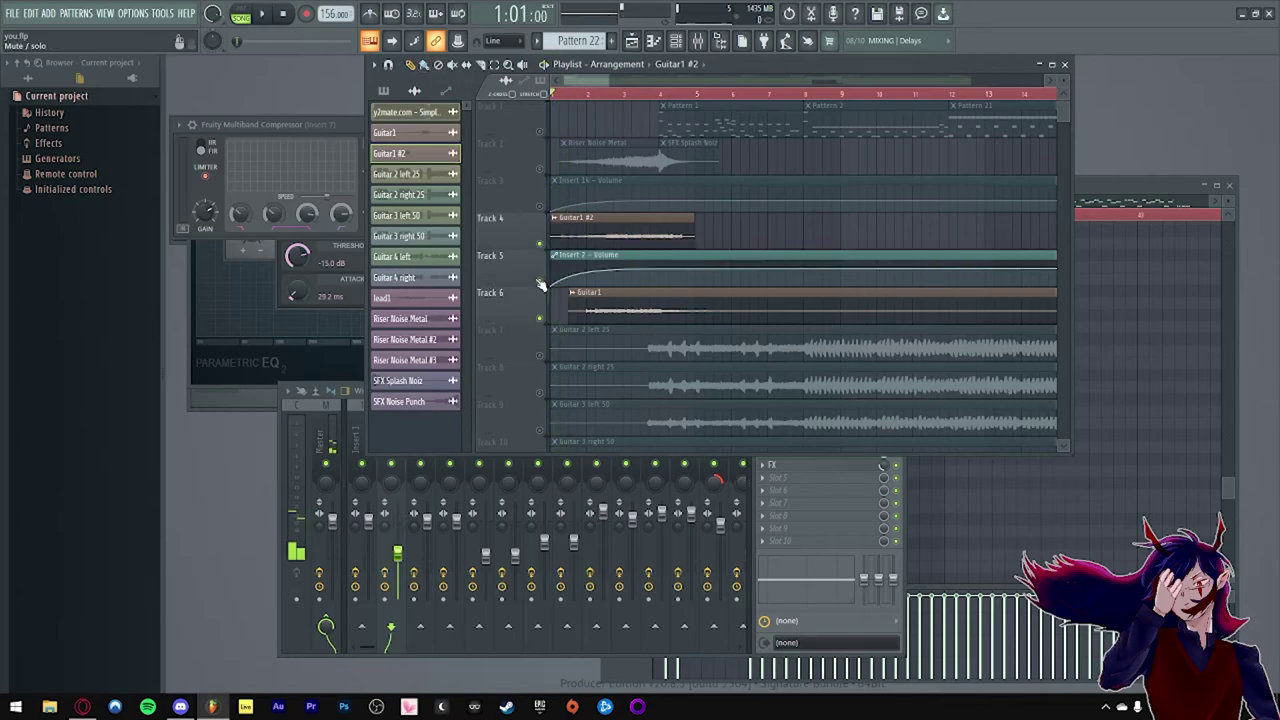
click(540, 206)
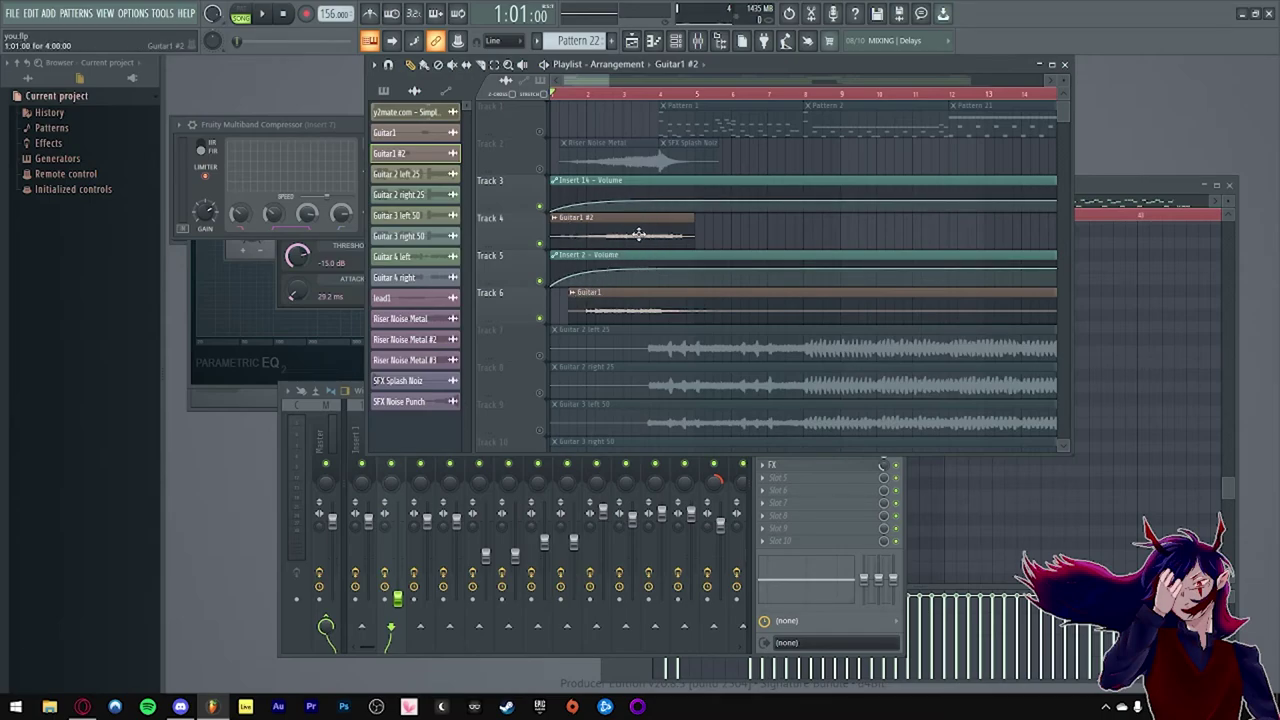
key(space)
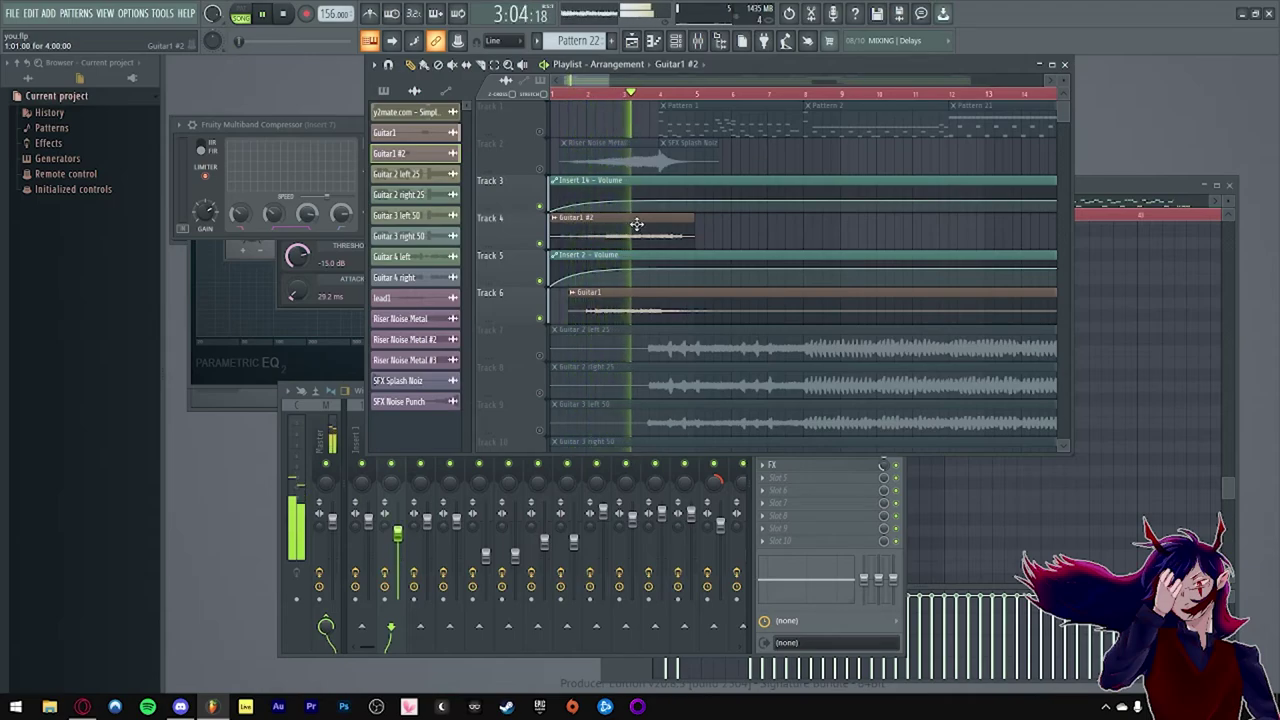
scroll(601, 236, down, 2)
scroll(601, 236, down, 4)
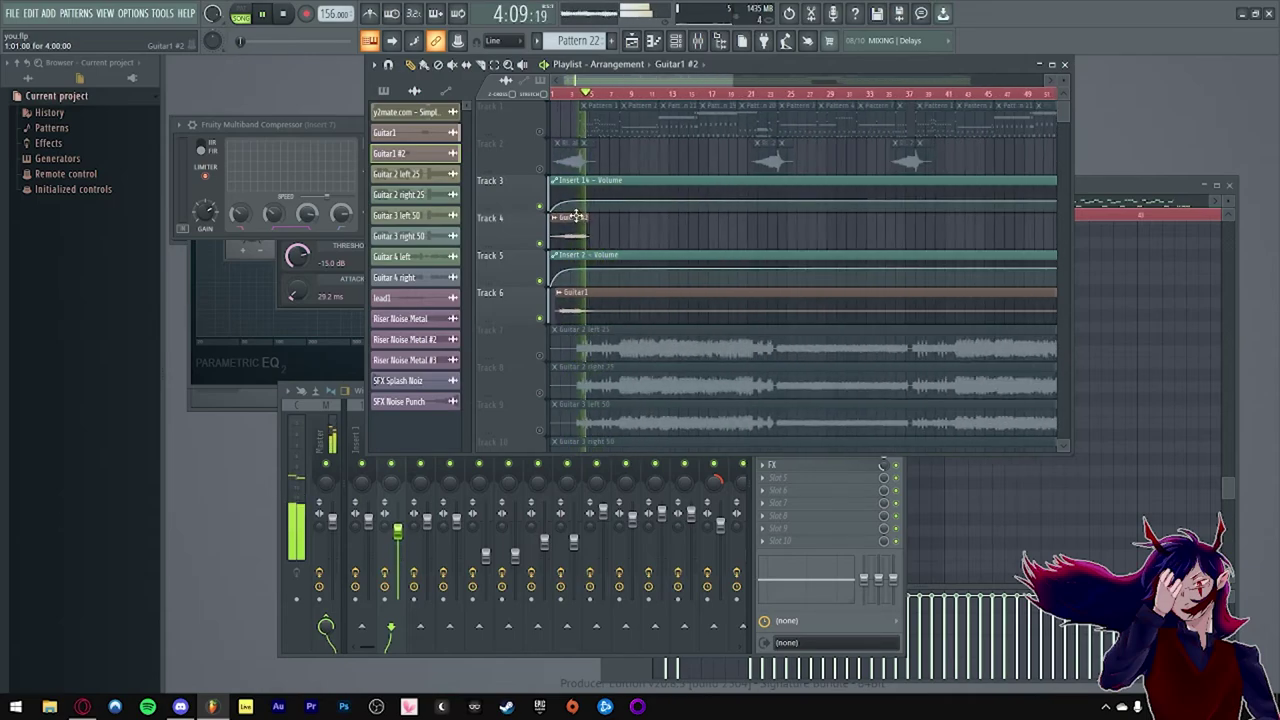
drag(678, 81, 773, 82)
key(space)
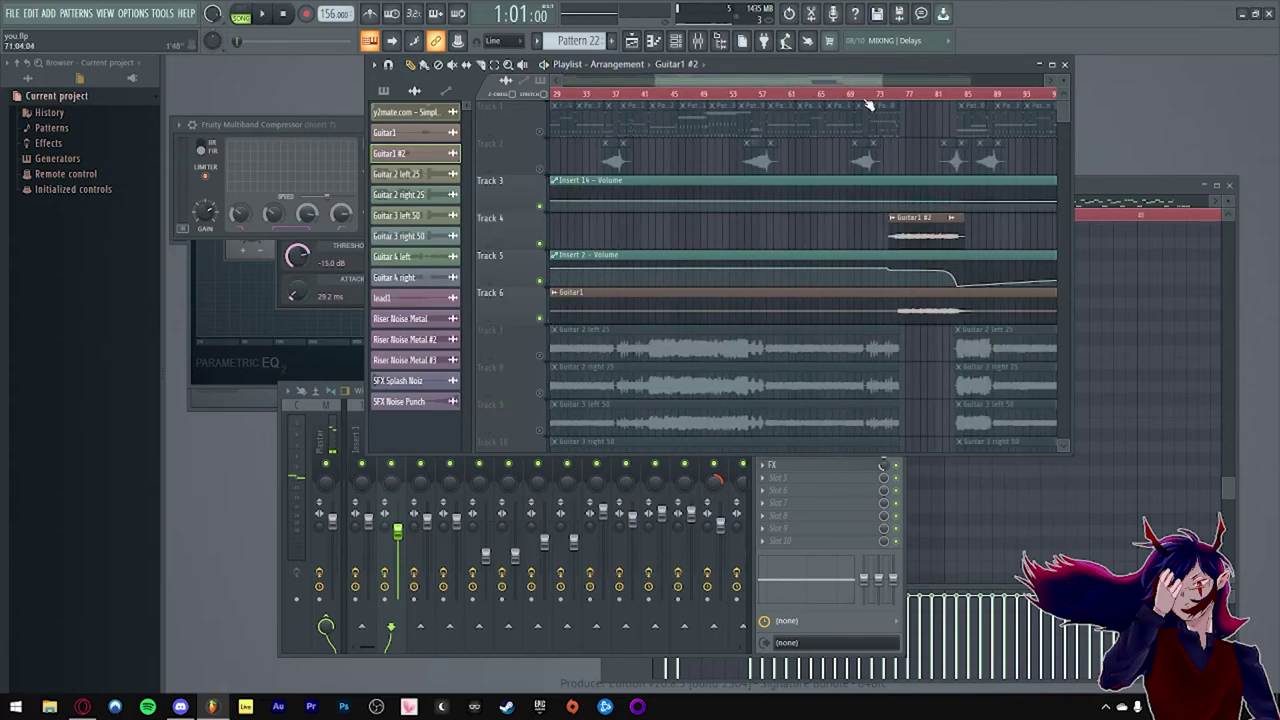
Step: Play the second section of both clean guitars from bar 75
click(884, 94)
scroll(884, 96, up, 2)
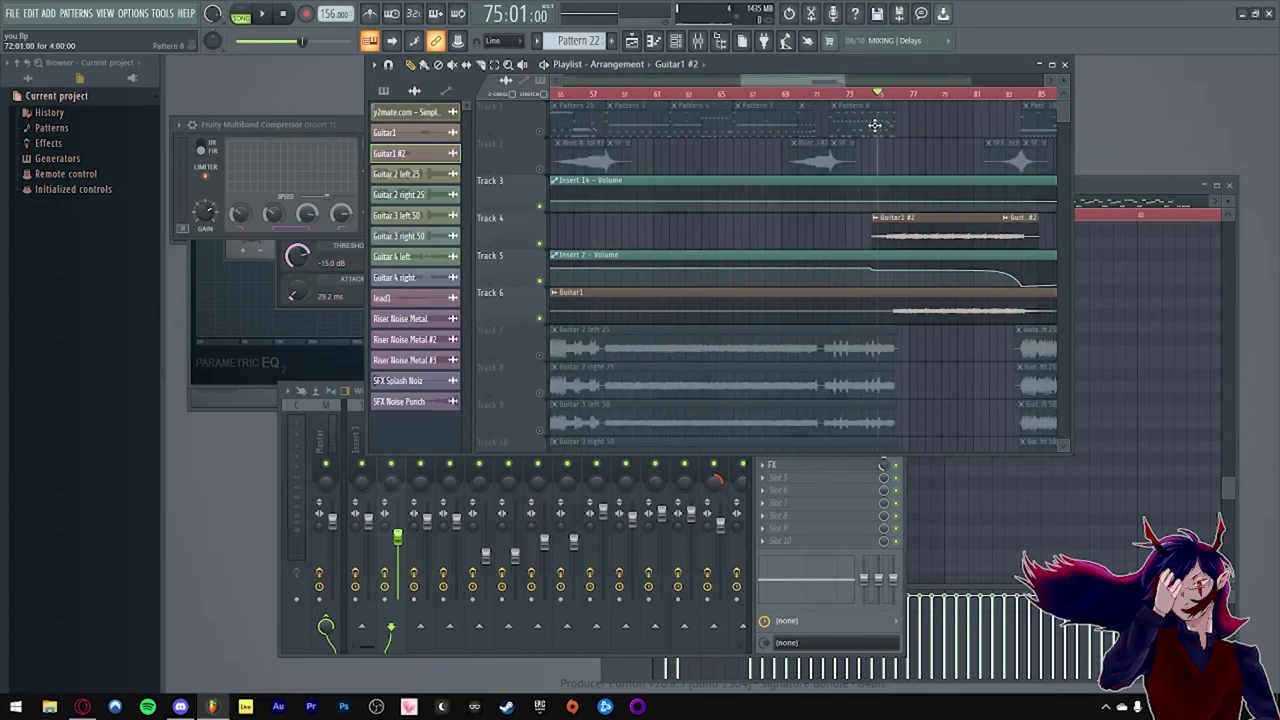
scroll(860, 97, up, 3)
key(space)
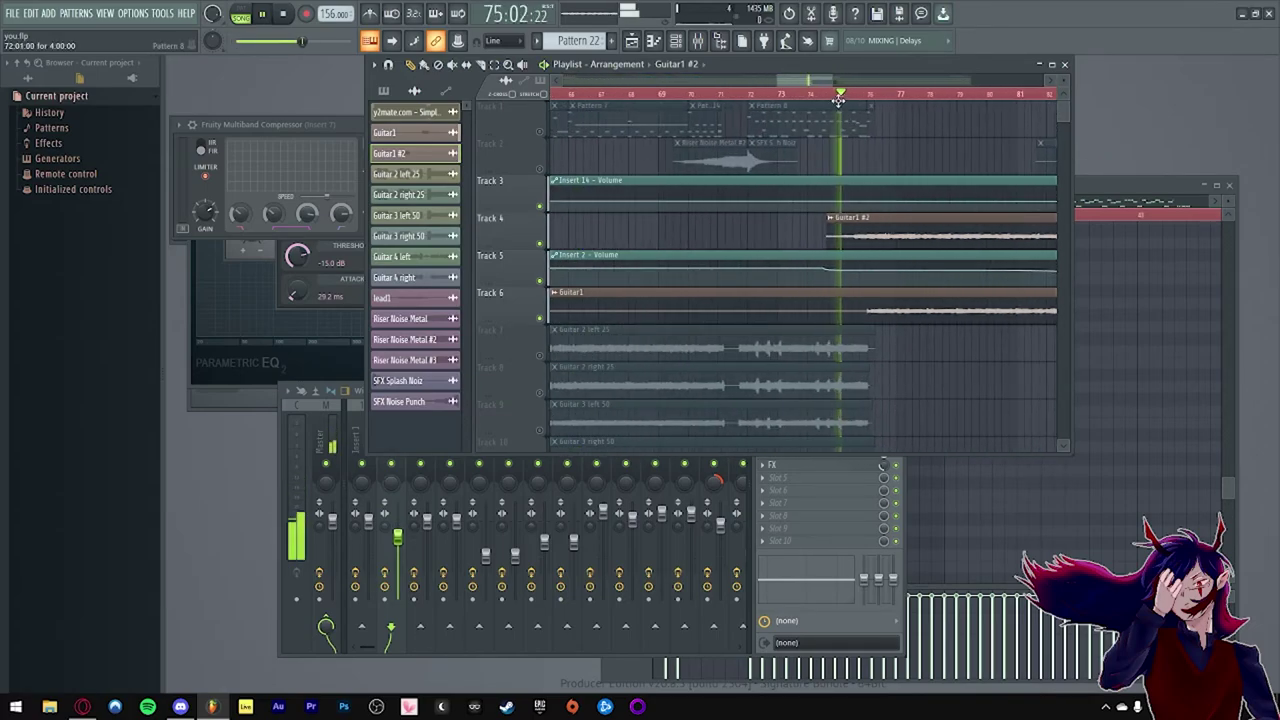
key(space)
key(space)
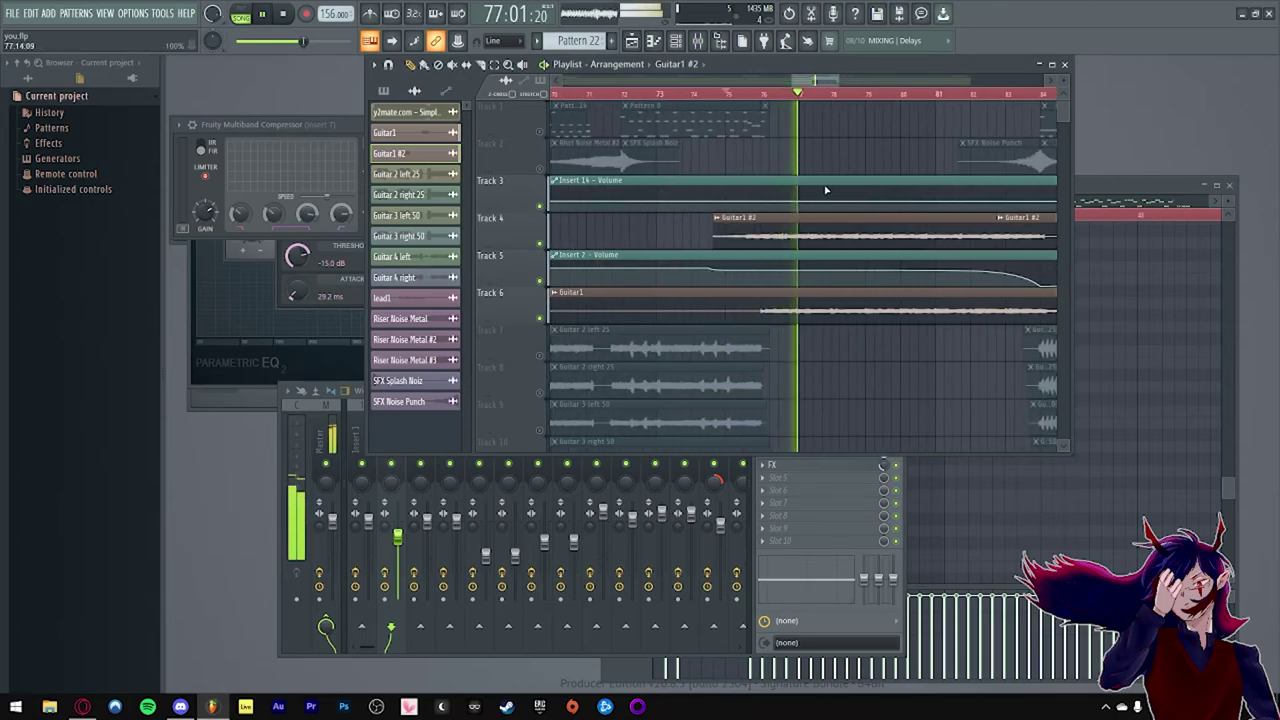
Step: Display Insert 1 in the mixer, follow the clean guitars' Insert 2 volume fade to about bar 87, and stop playback
click(358, 435)
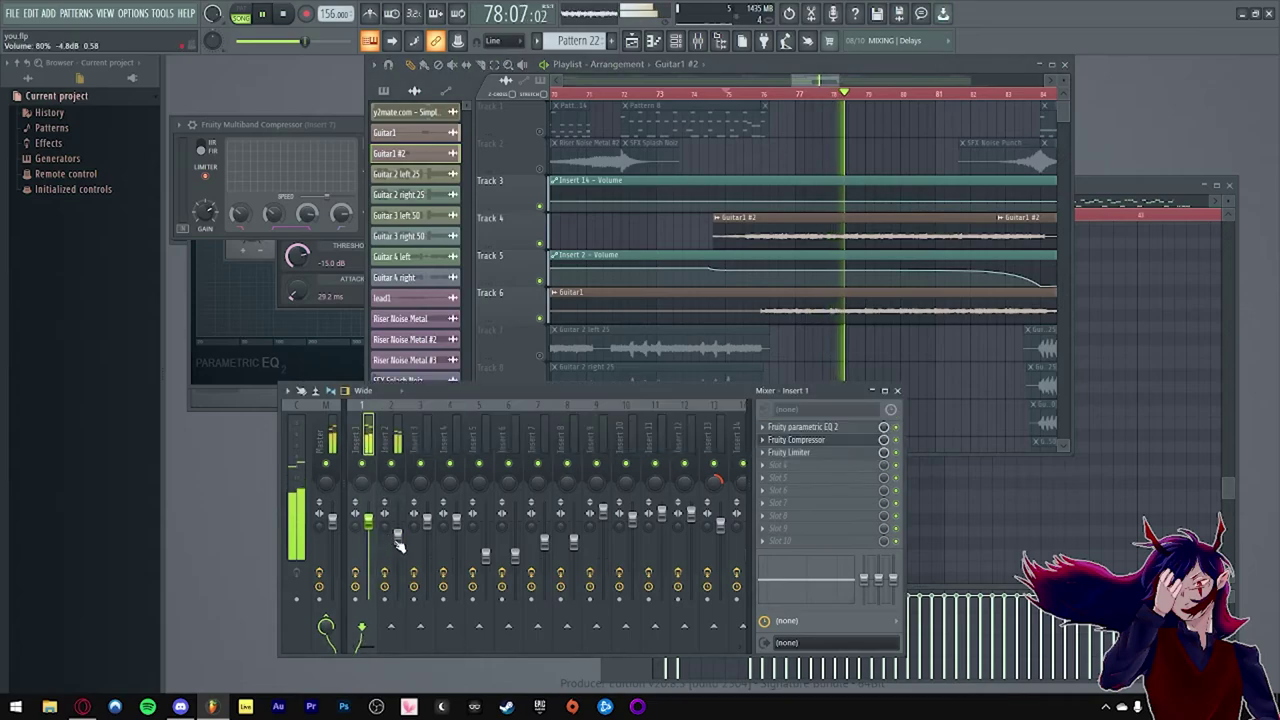
click(818, 79)
scroll(771, 172, down, 2)
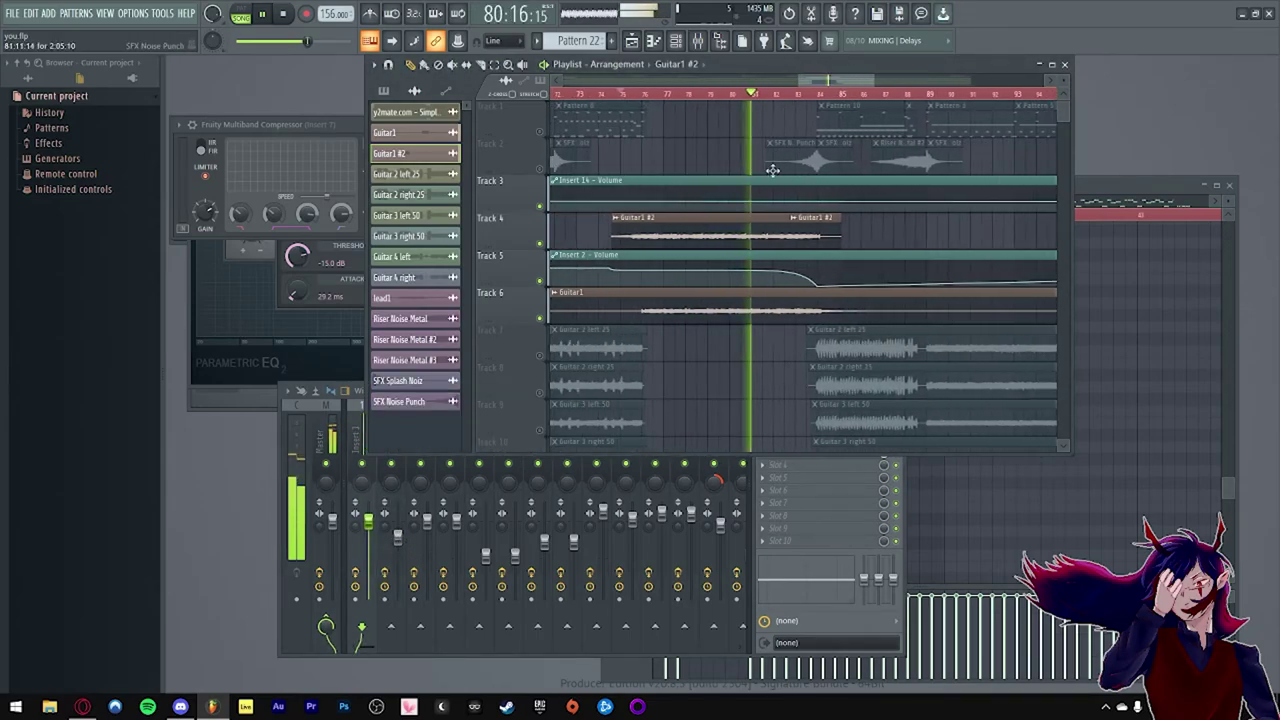
scroll(829, 183, up, 2)
scroll(789, 164, down, 2)
scroll(789, 168, up, 1)
scroll(789, 168, up, 3)
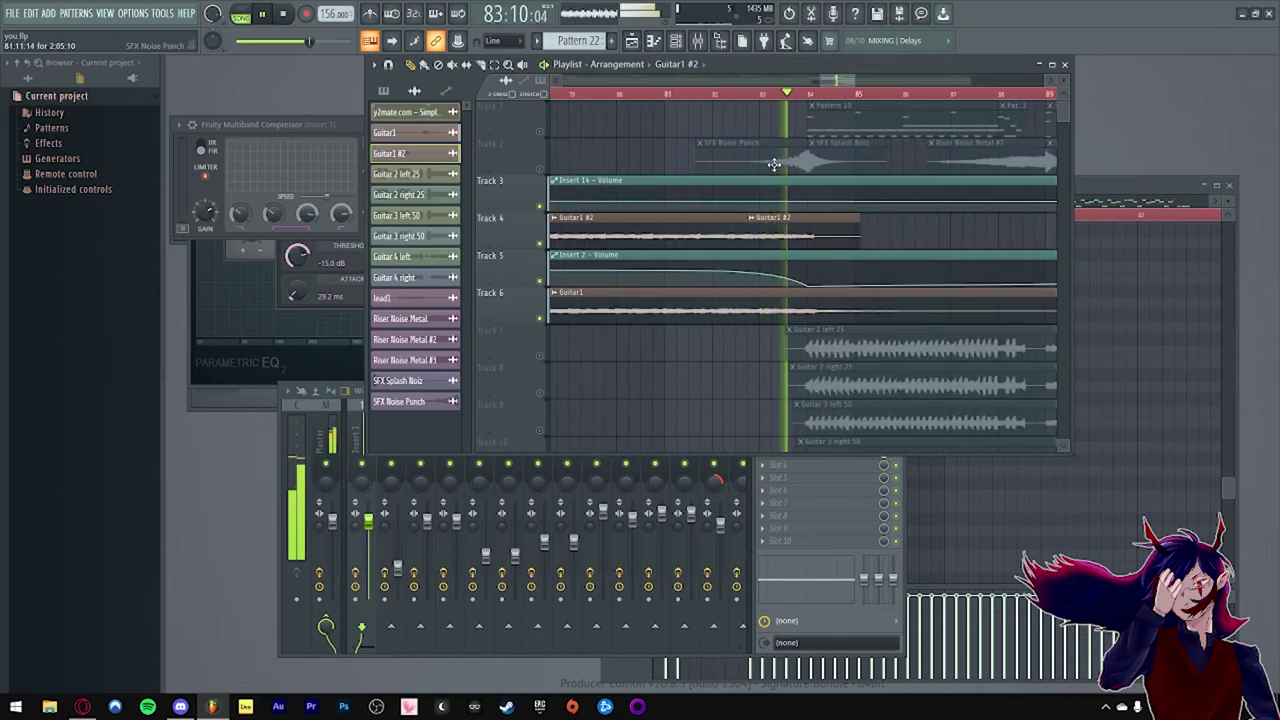
scroll(774, 164, down, 4)
scroll(776, 166, down, 5)
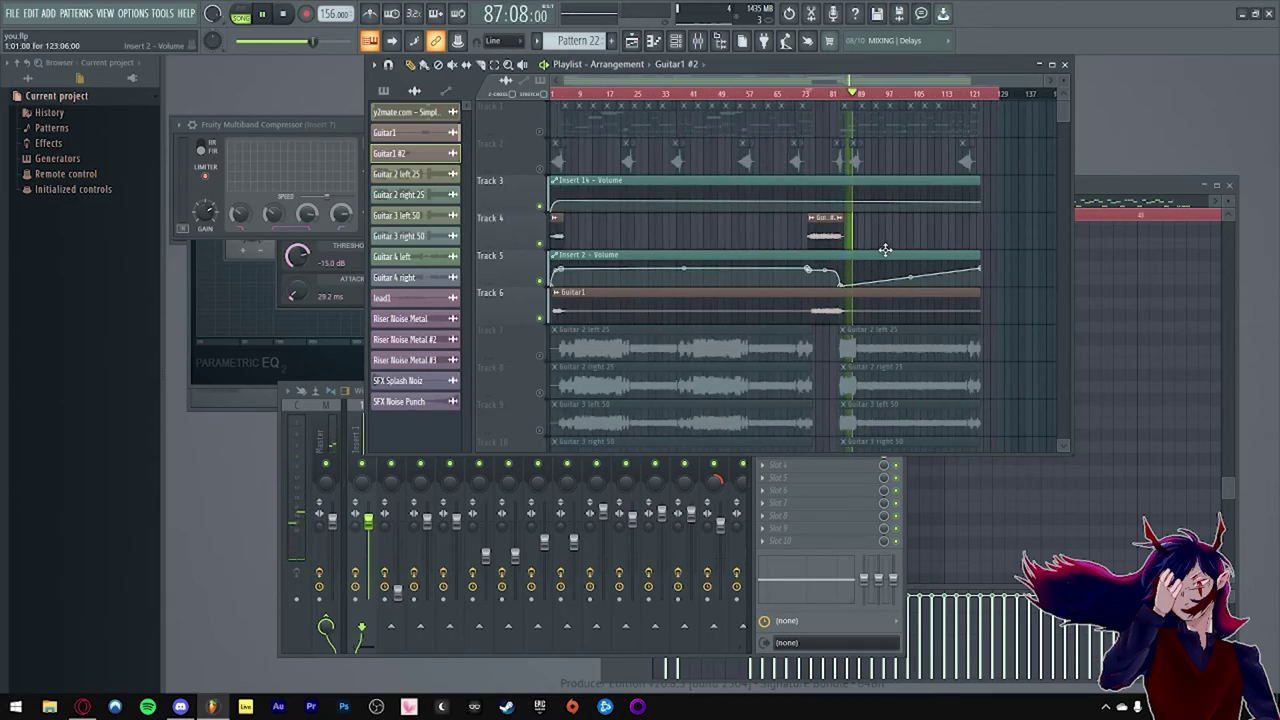
key(space)
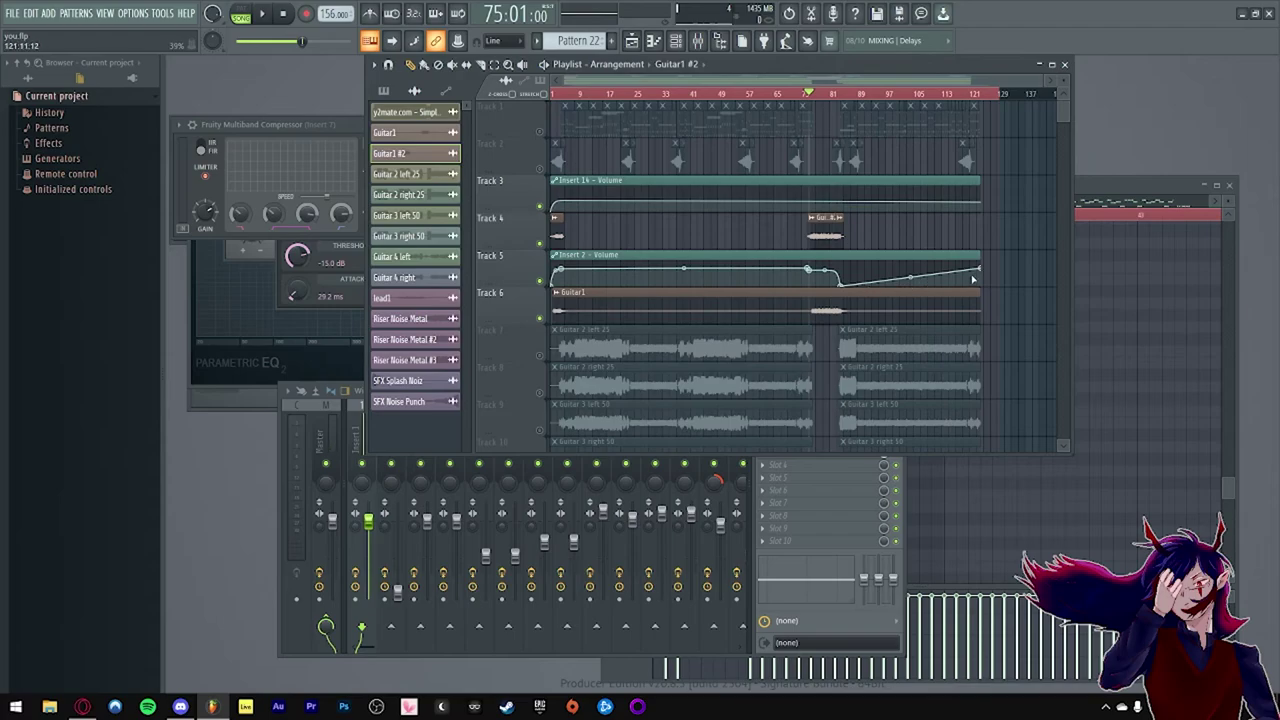
Step: Solo Track 2 and set the playback start to the beginning of the first Riser Noise Metal clip in bar 1
scroll(884, 266, up, 2)
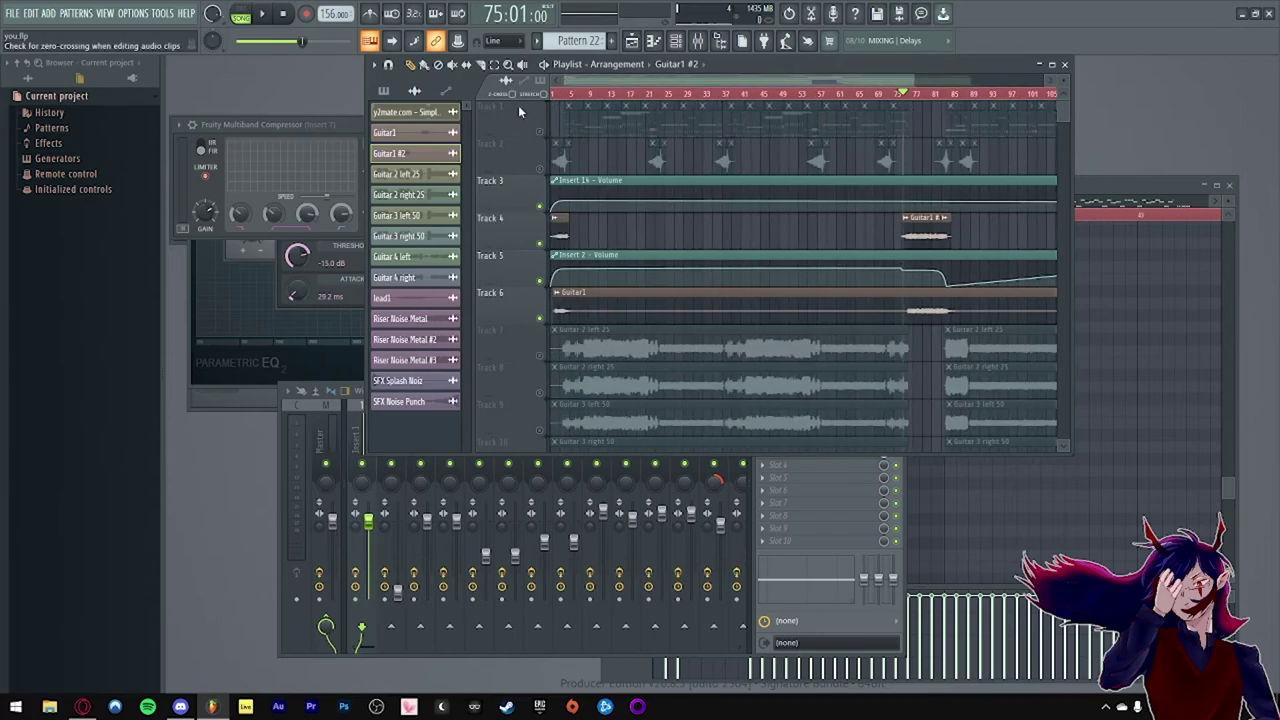
right_click(544, 172)
scroll(541, 193, up, 2)
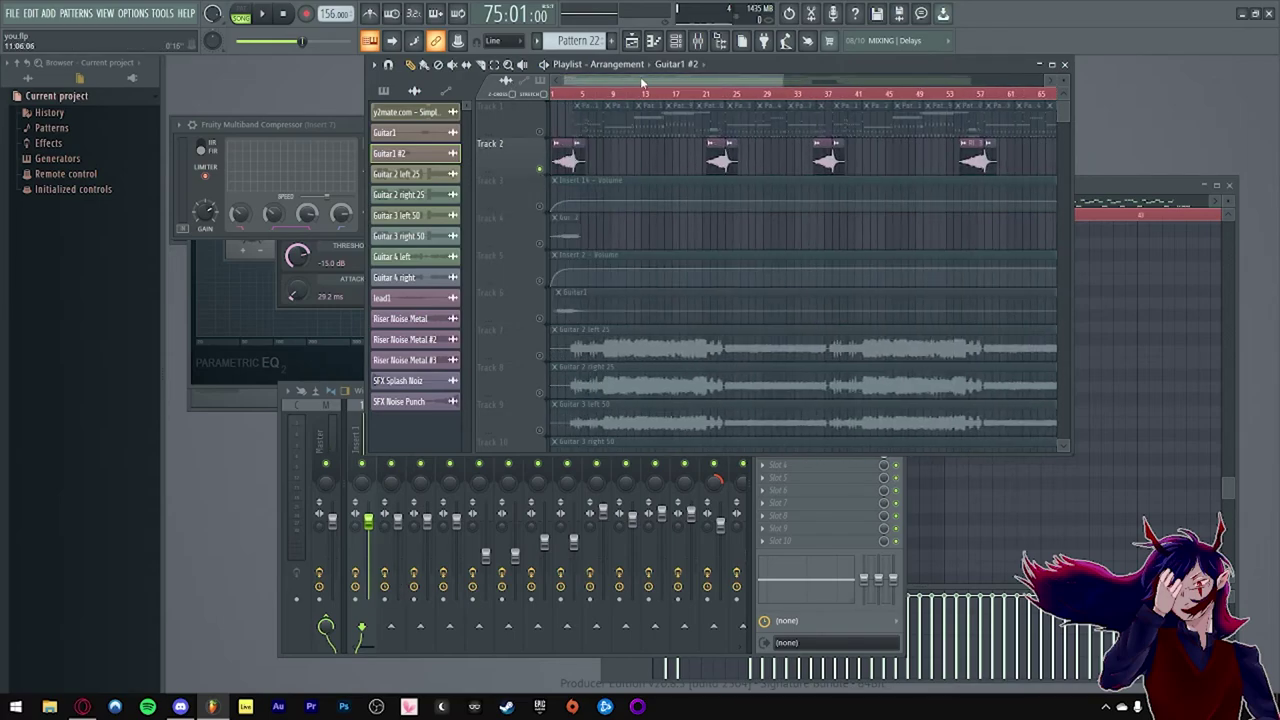
scroll(585, 208, down, 3)
click(554, 94)
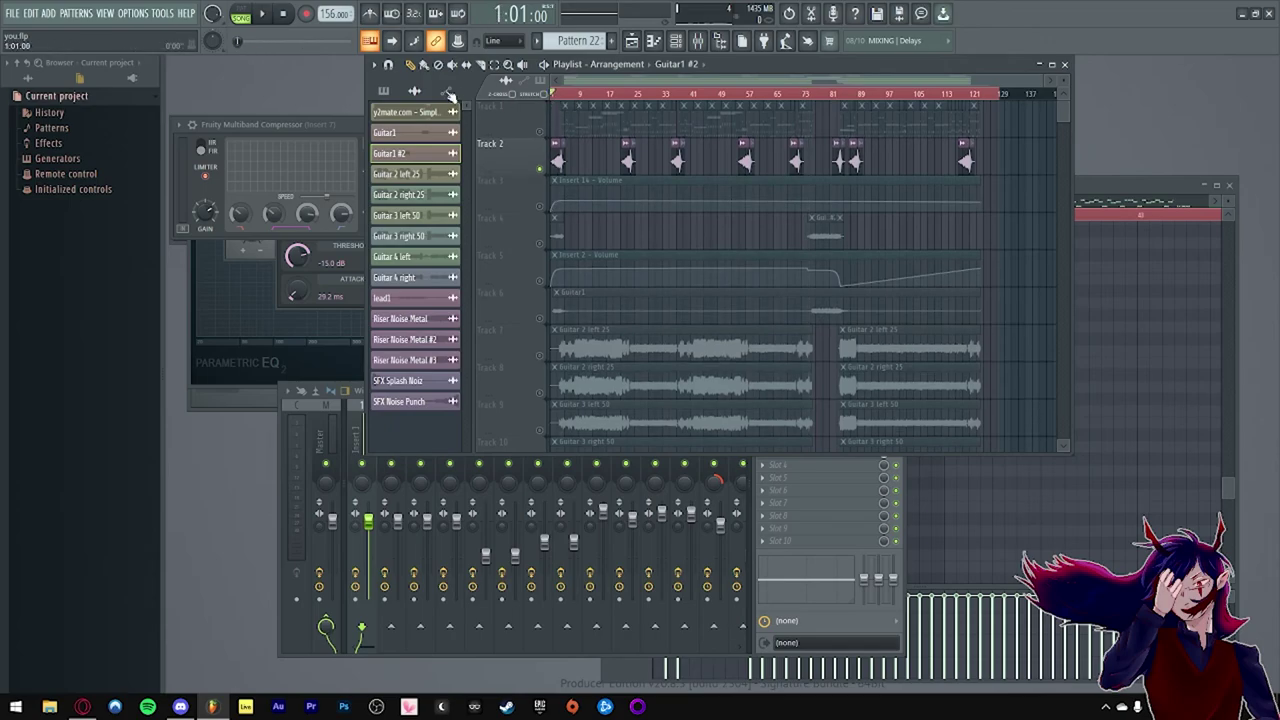
scroll(542, 176, up, 4)
scroll(573, 173, down, 7)
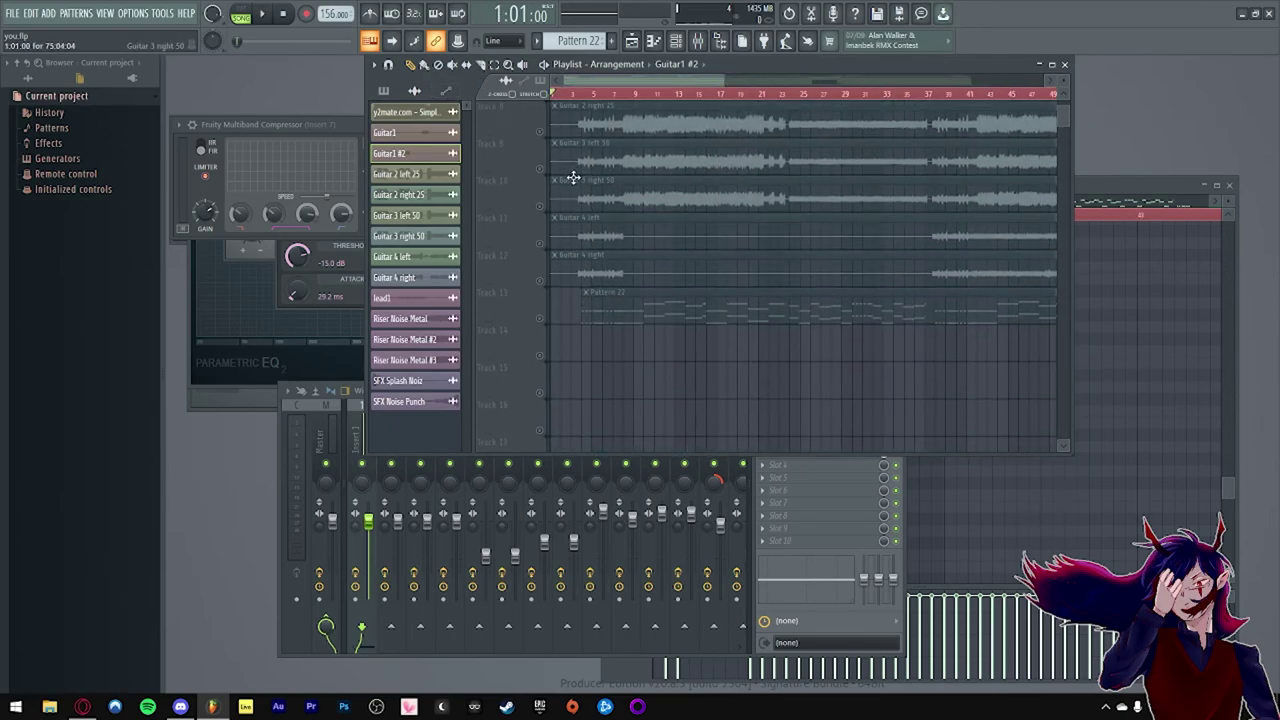
scroll(563, 177, up, 2)
scroll(553, 135, up, 7)
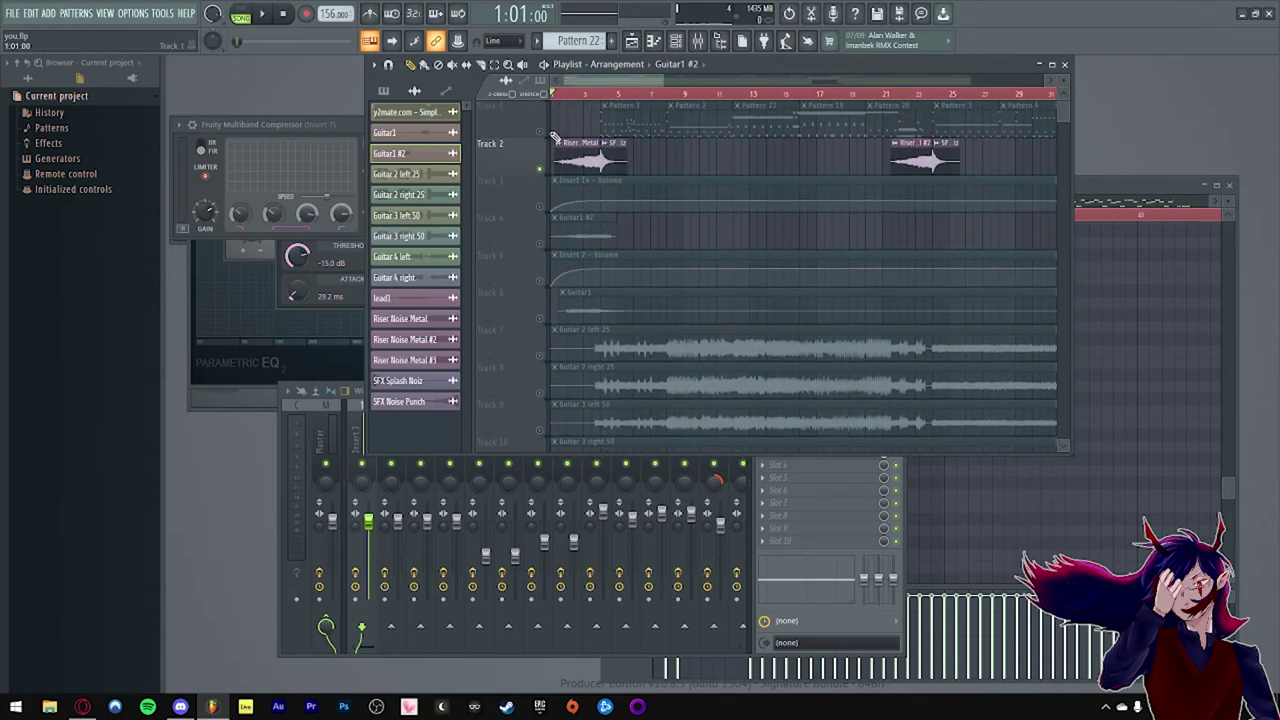
scroll(565, 110, up, 4)
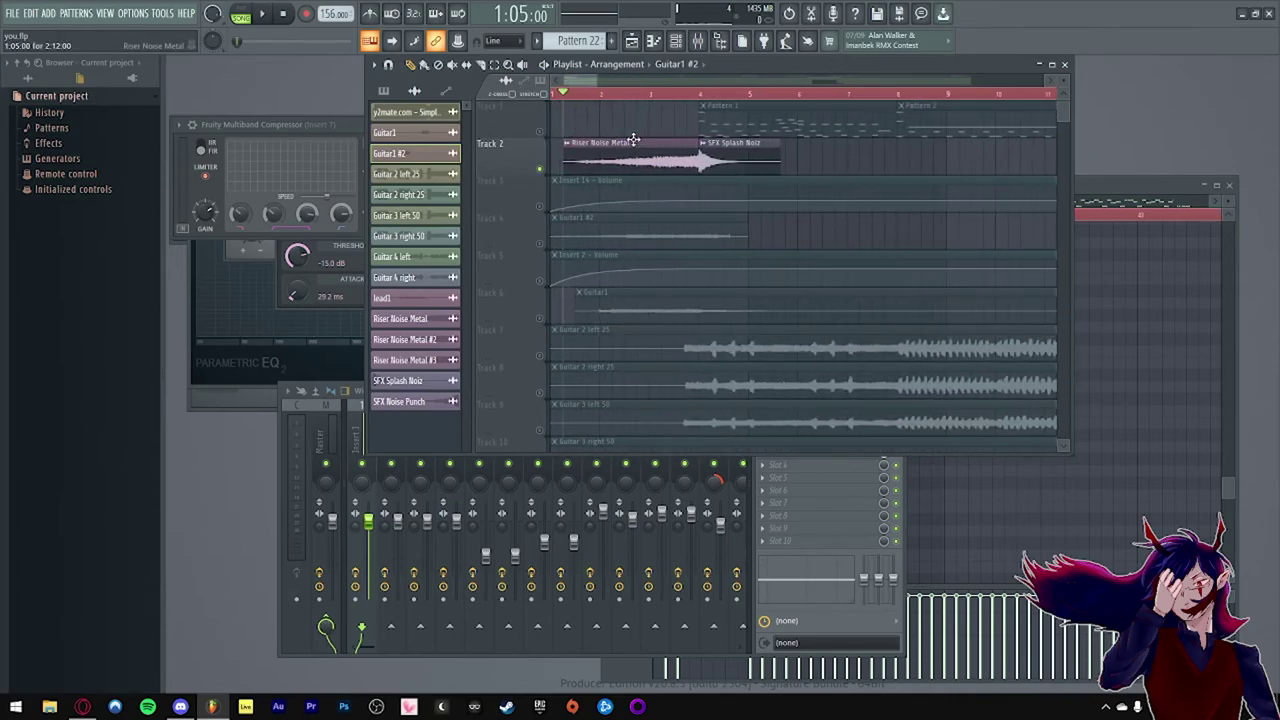
Step: Browse the SFX folder in the sample Packs and collapse it to show the other pack folders
click(45, 88)
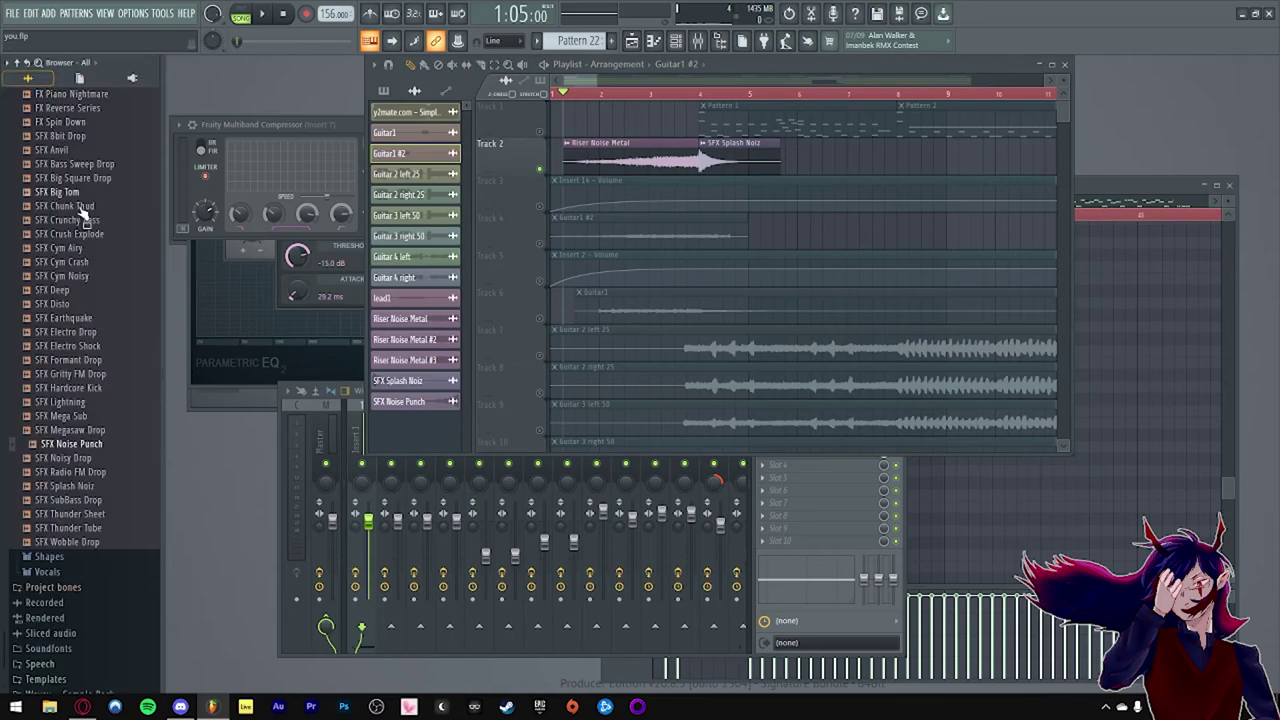
scroll(70, 300, up, 10)
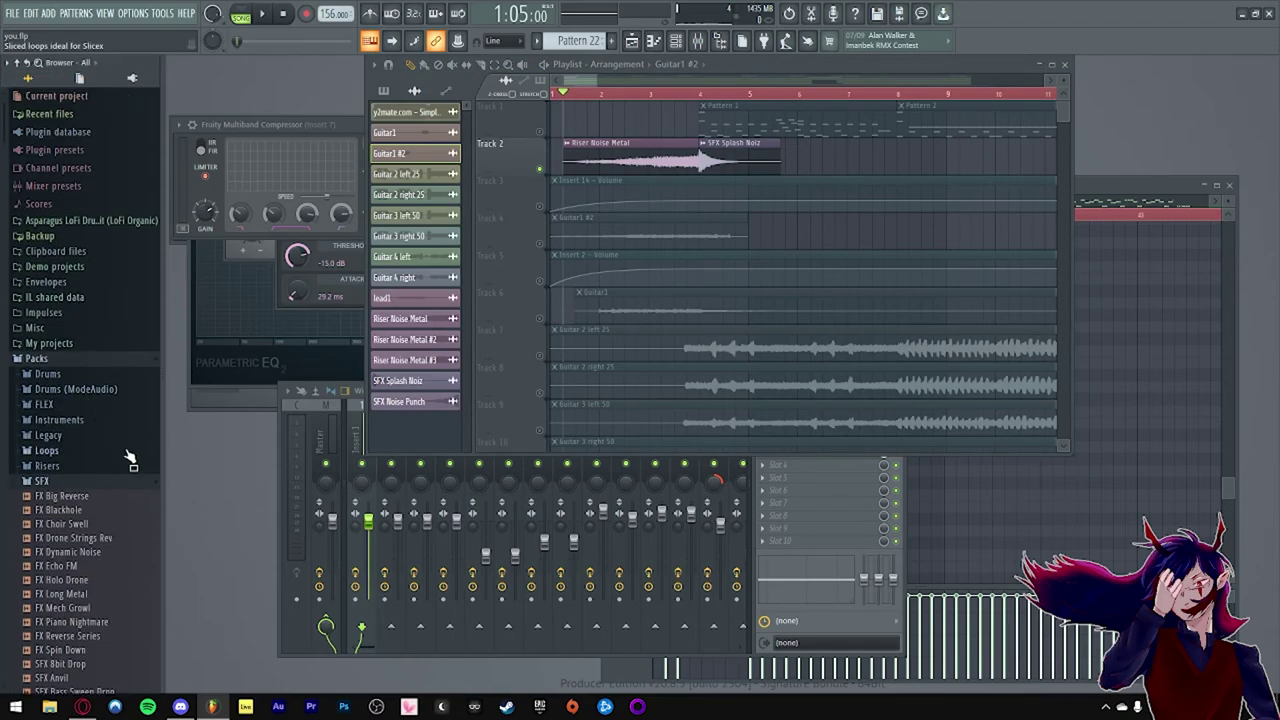
scroll(110, 450, down, 4)
click(77, 314)
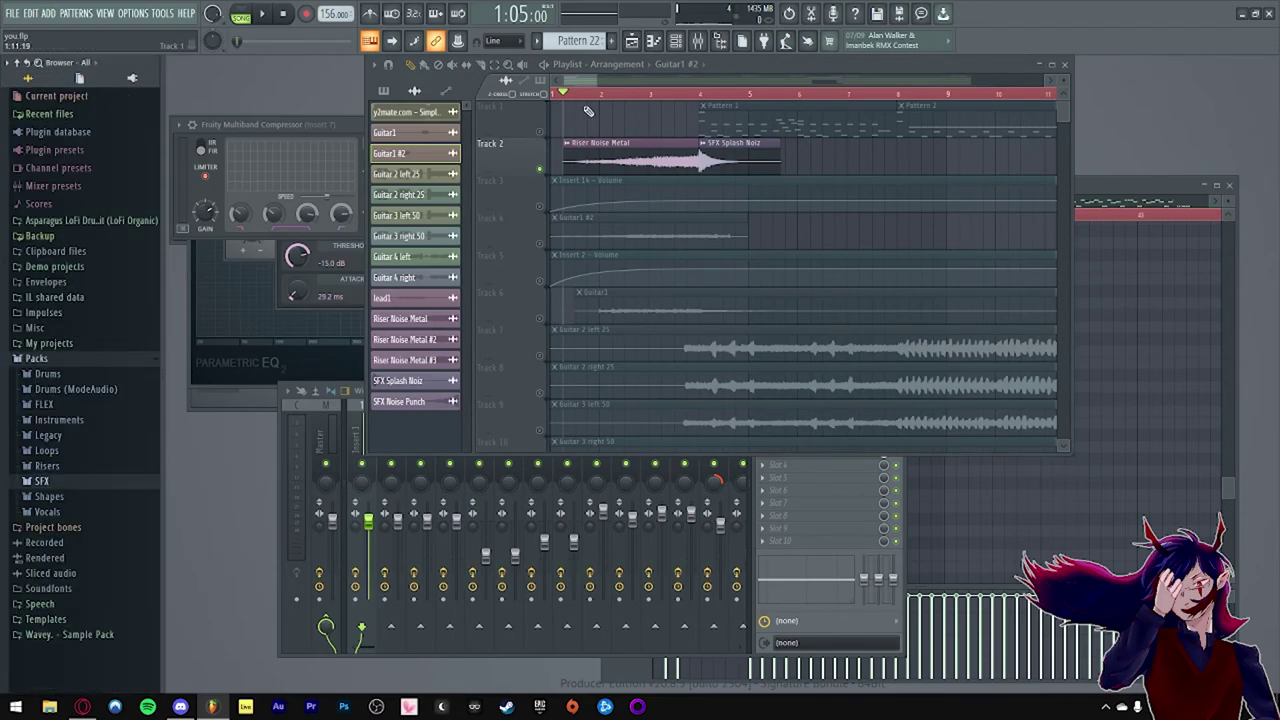
Step: Play the first Riser Noise Metal clip and the SFX Splash Noiz clip that follows it from bar 1
click(577, 95)
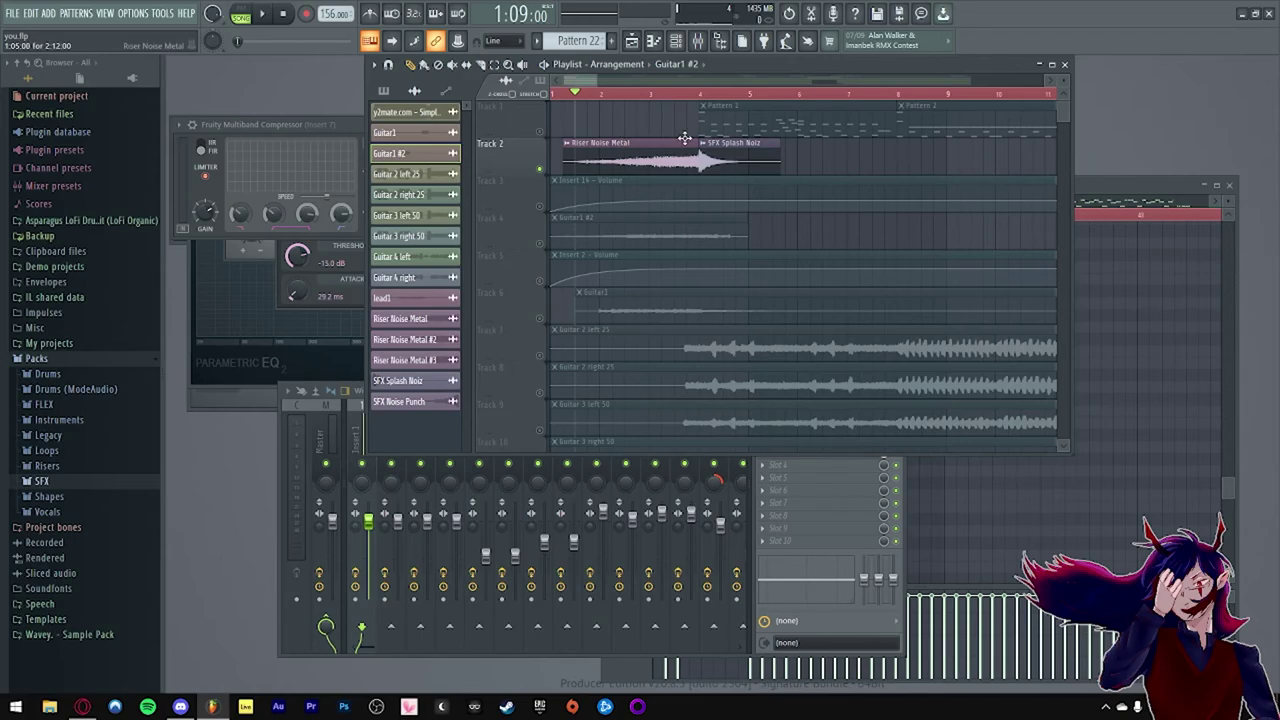
key(space)
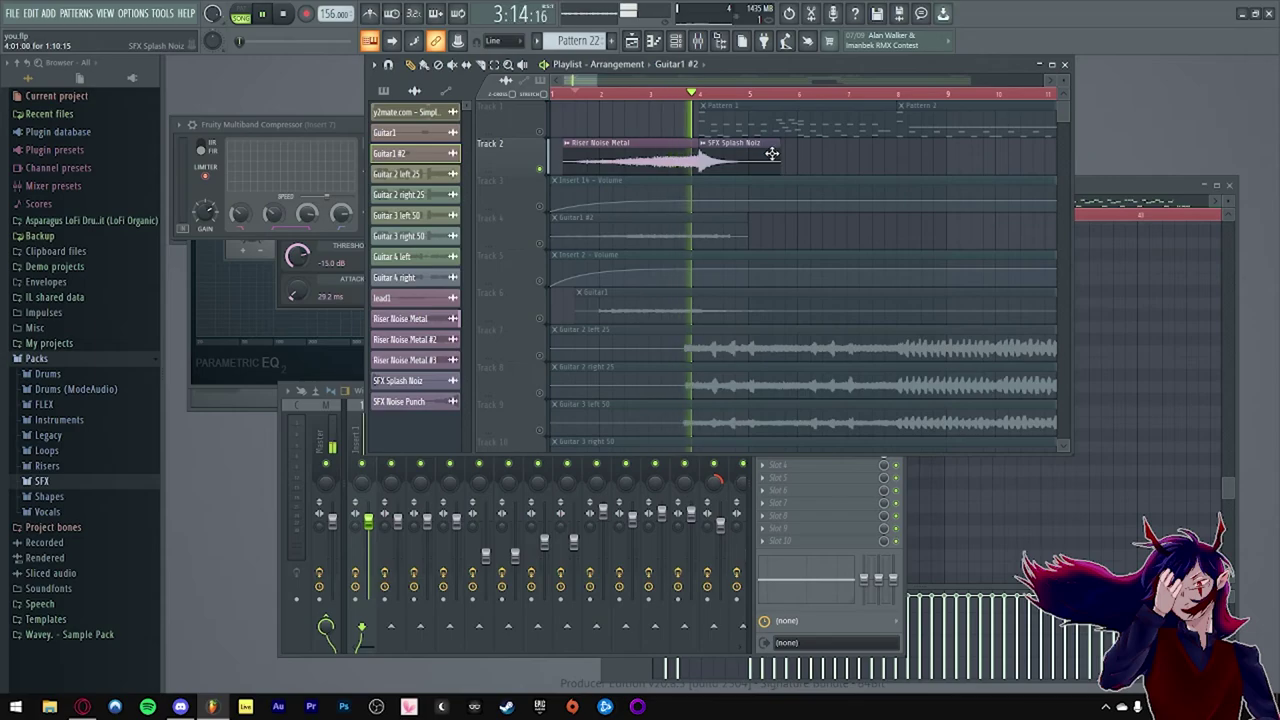
scroll(622, 180, down, 4)
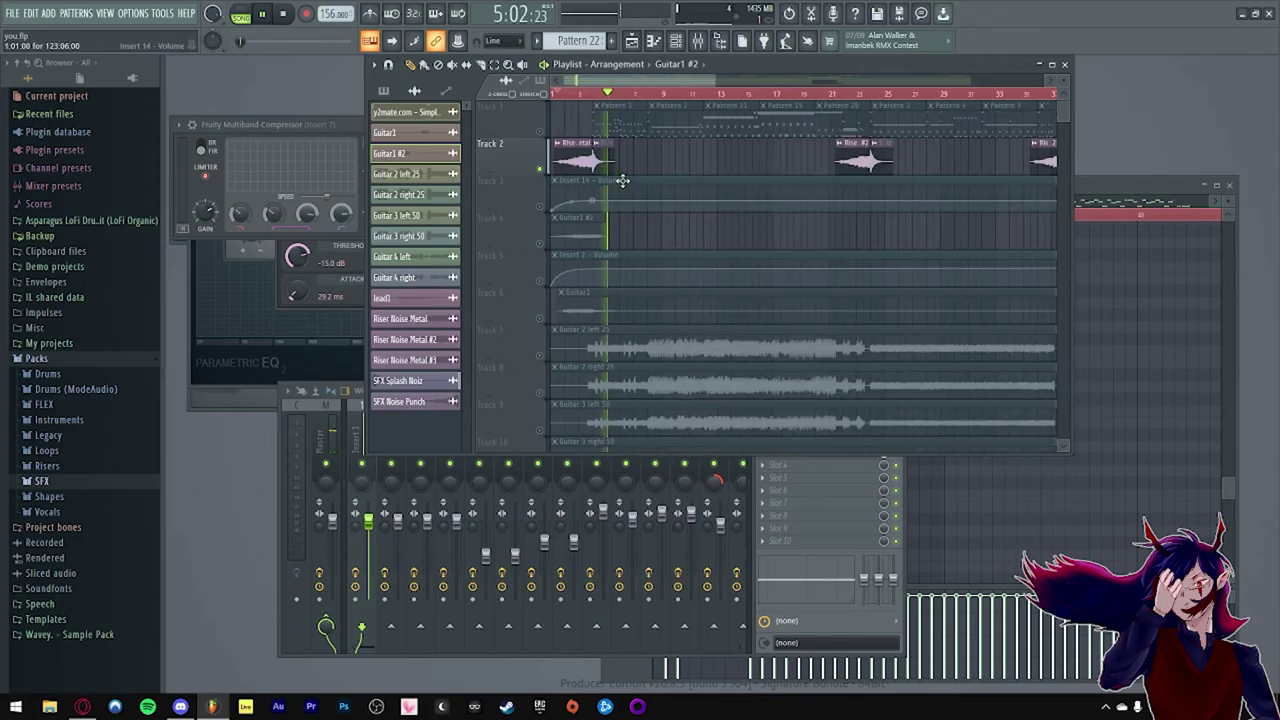
Step: Play the Track 2 riser and splash clips around bars 22 and 37
scroll(622, 180, down, 2)
click(757, 94)
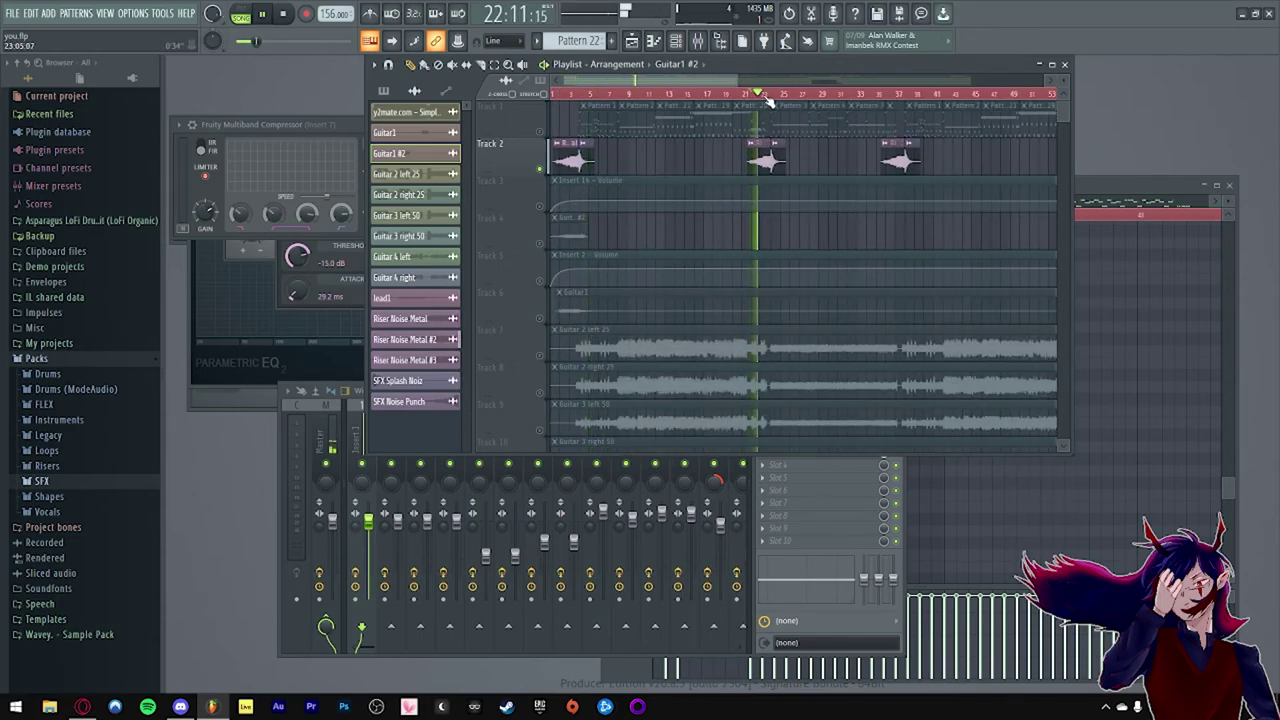
scroll(766, 100, up, 2)
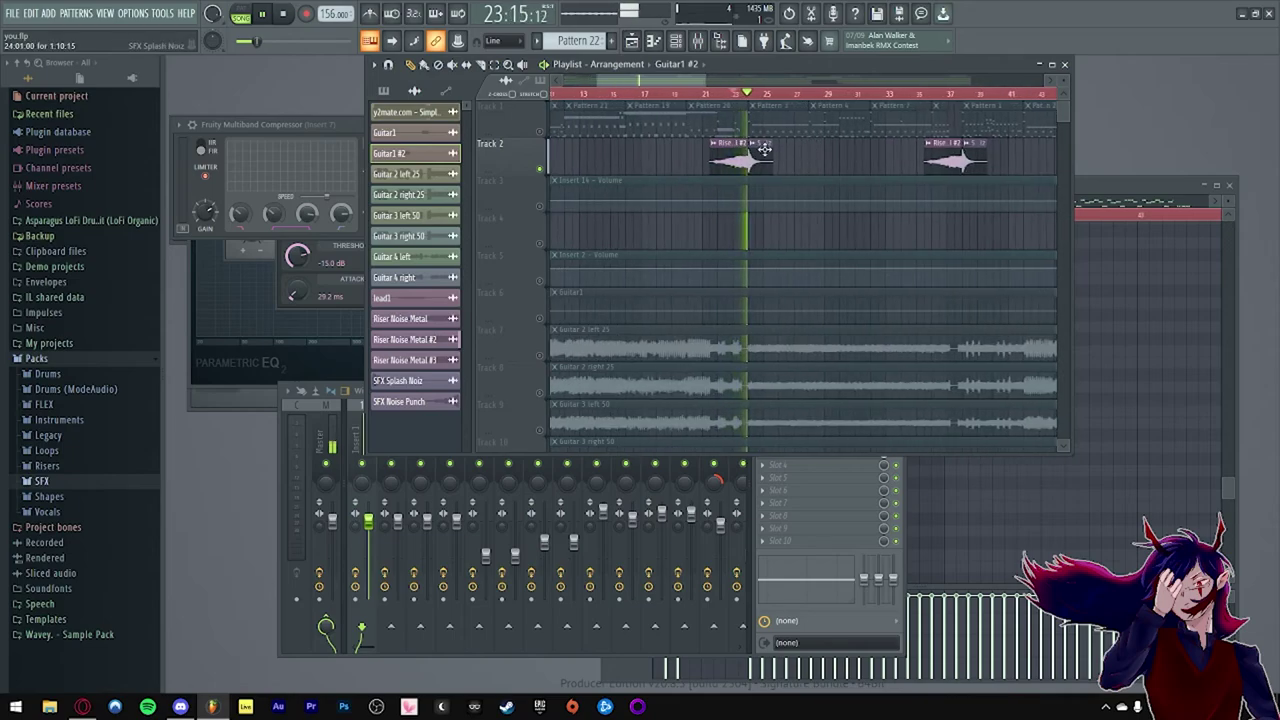
click(955, 93)
scroll(958, 176, up, 1)
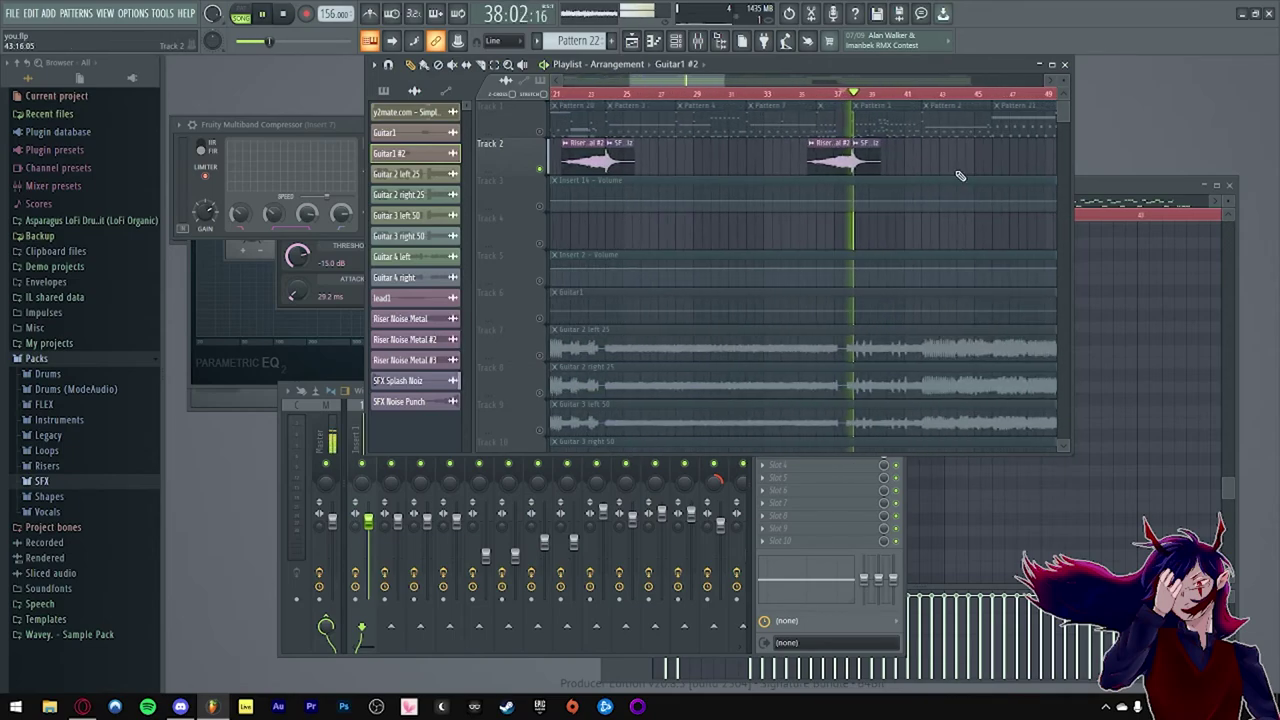
Step: Play the Track 2 riser and splash clips around bars 56 and 70
scroll(959, 176, down, 3)
click(956, 94)
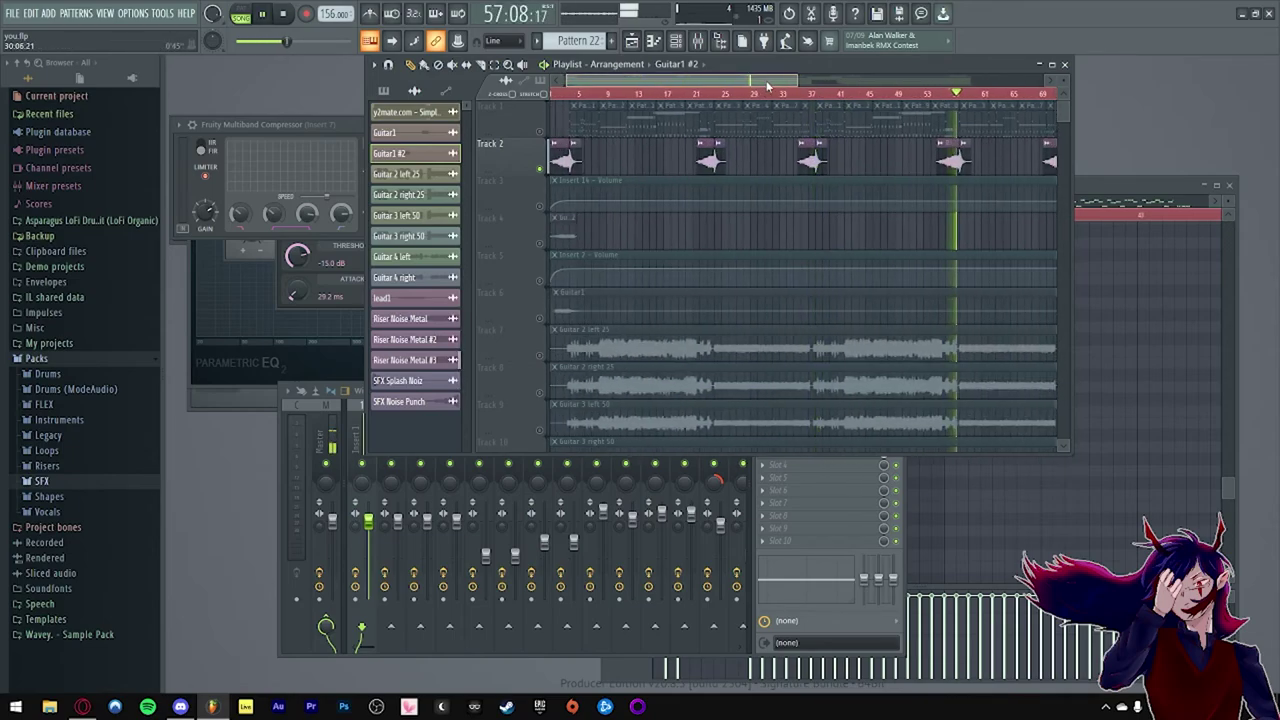
scroll(930, 102, up, 3)
click(928, 95)
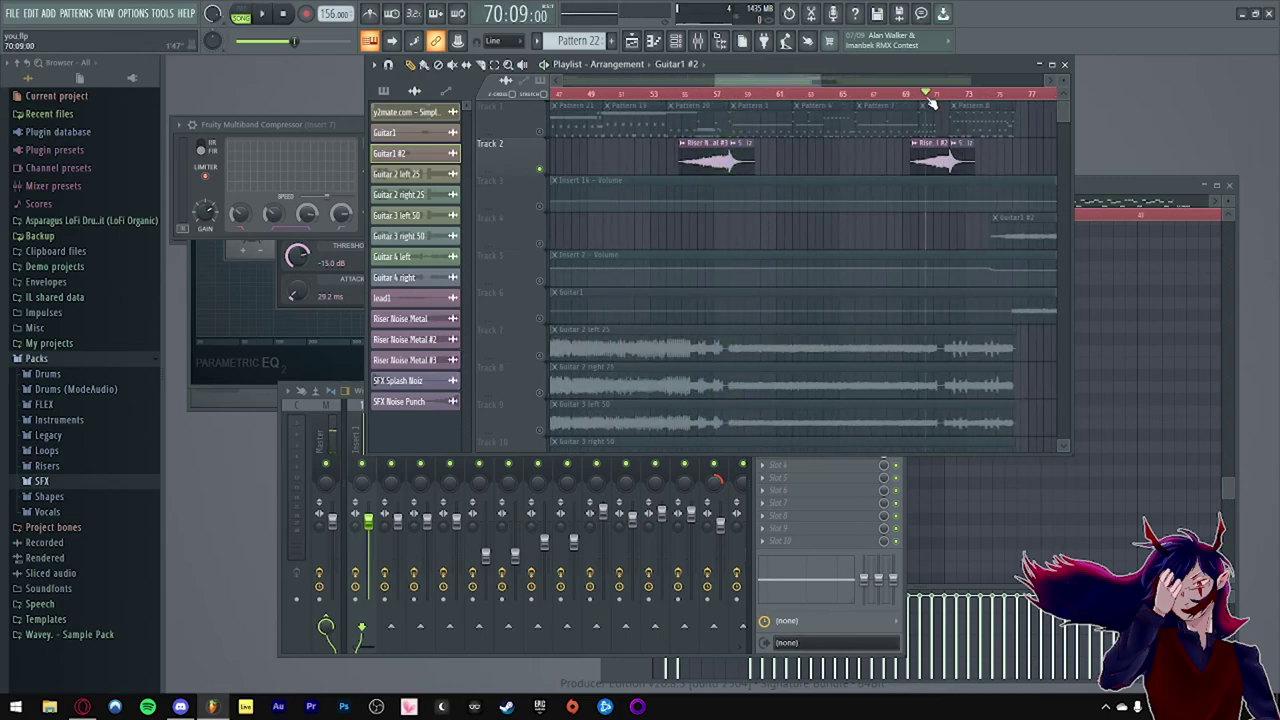
key(space)
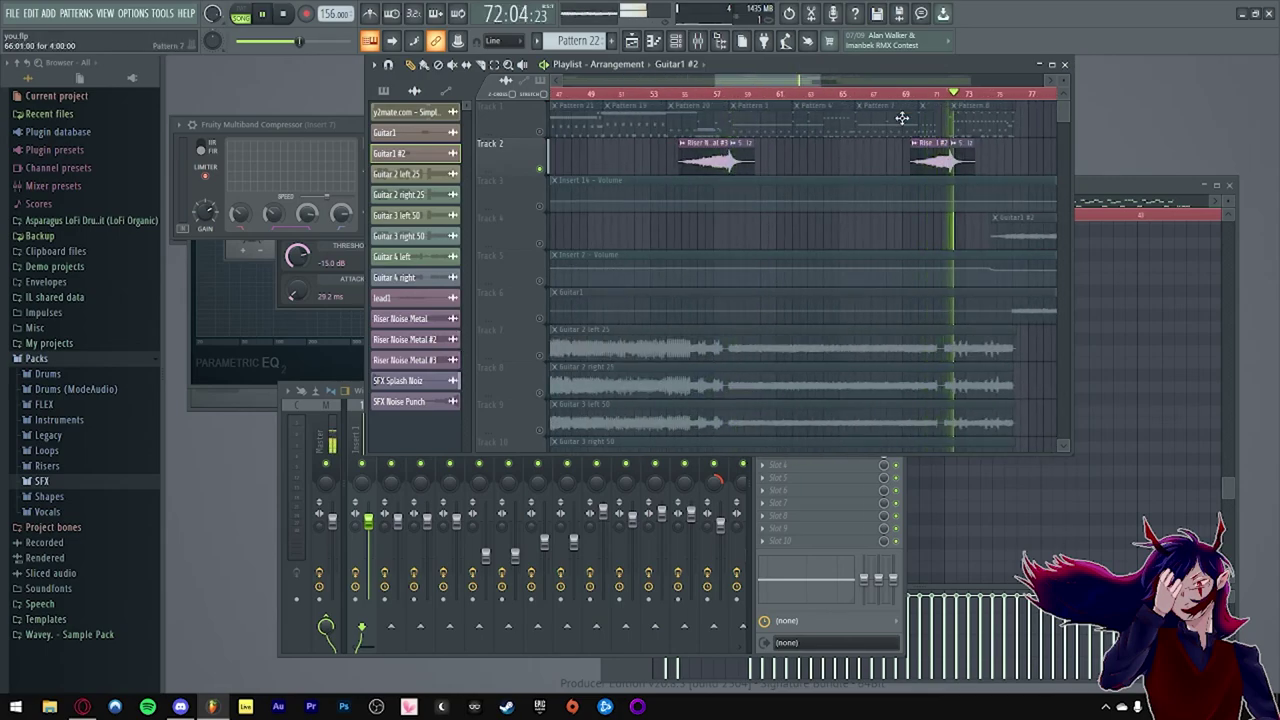
Step: Play the SFX Noise Punch clip and its splash around bar 83, pausing to inspect them
scroll(880, 125, down, 3)
click(901, 95)
scroll(922, 128, up, 2)
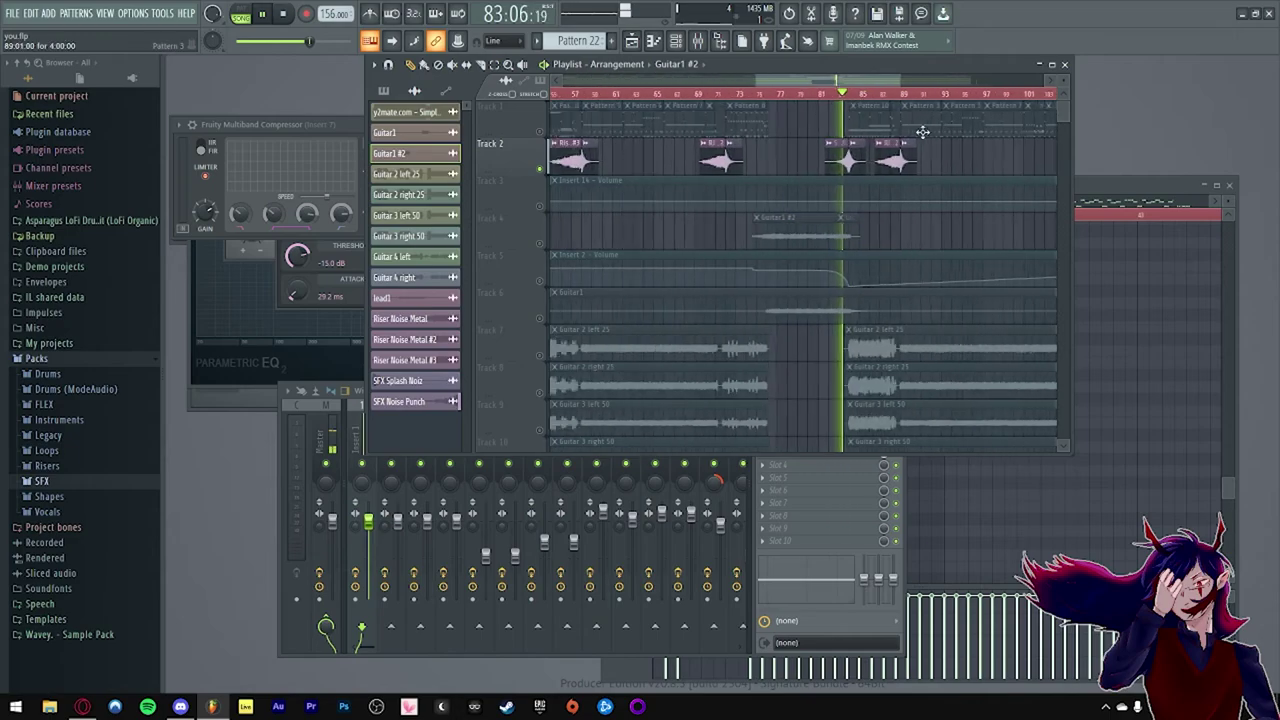
scroll(850, 150, up, 4)
key(space)
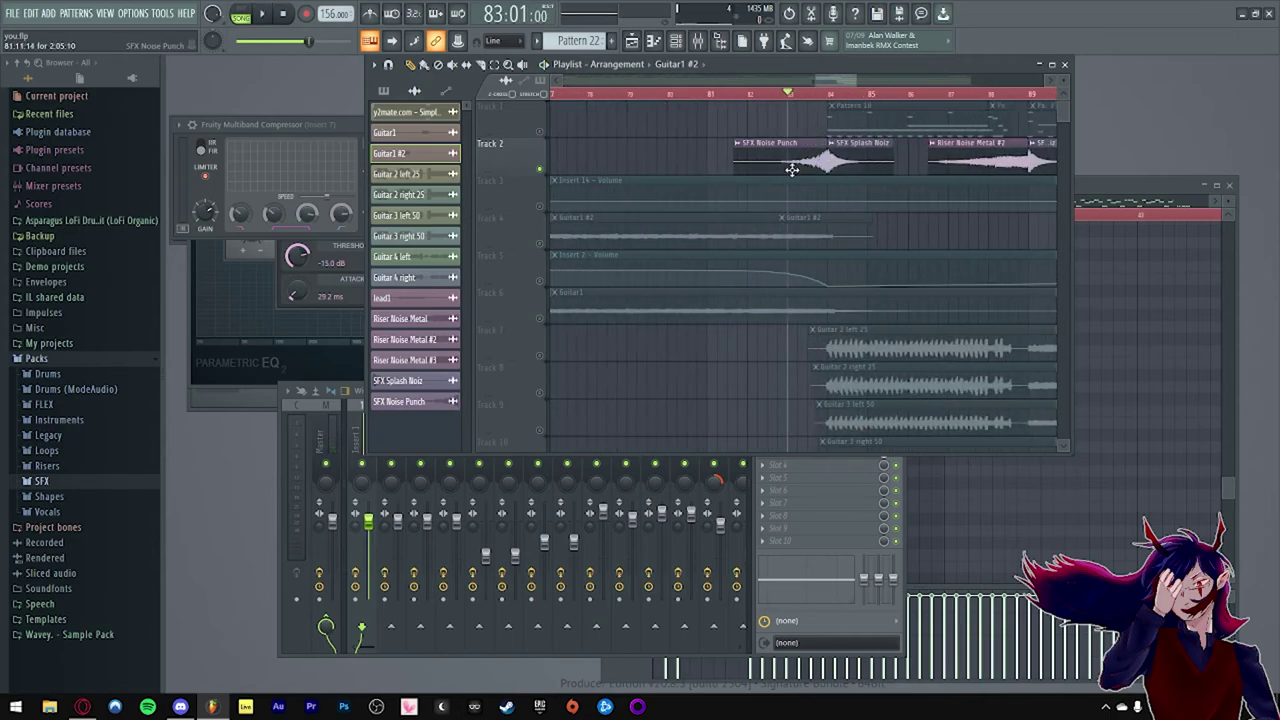
scroll(791, 169, up, 1)
key(space)
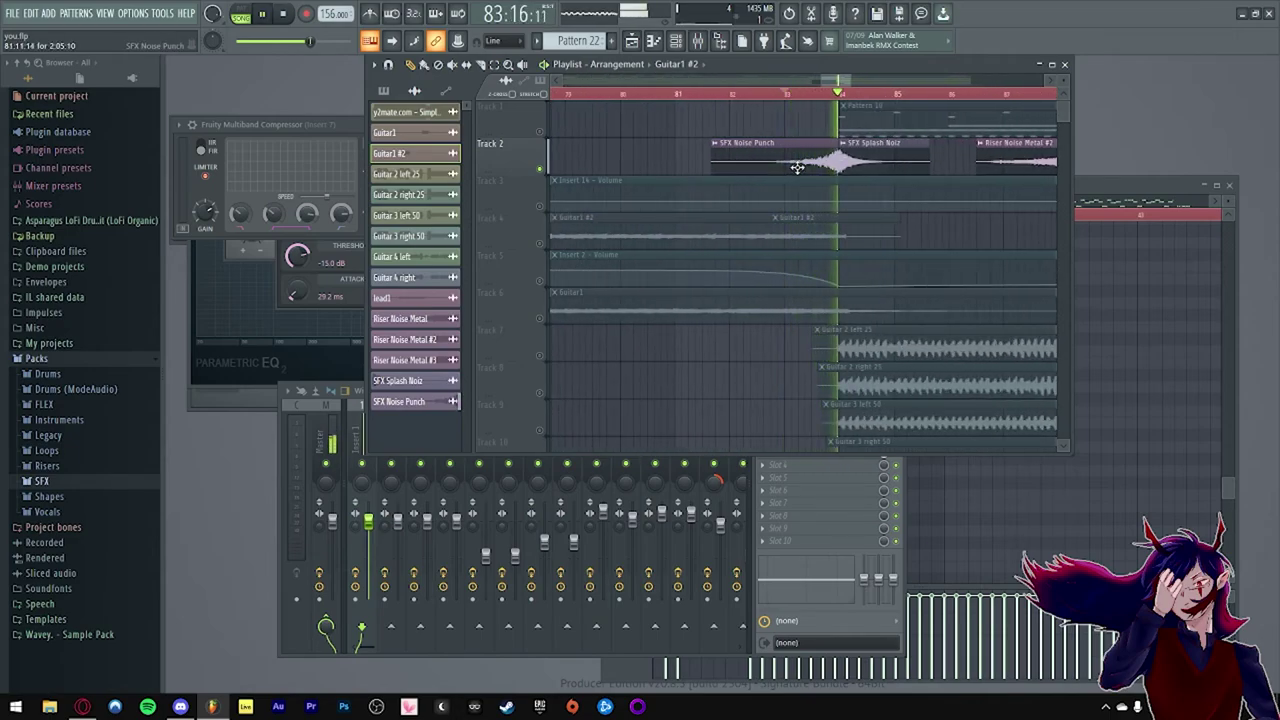
Step: Play the riser clip around bar 87 and the last one around bar 118, and stop playback
scroll(820, 160, down, 2)
click(949, 94)
scroll(829, 135, down, 1)
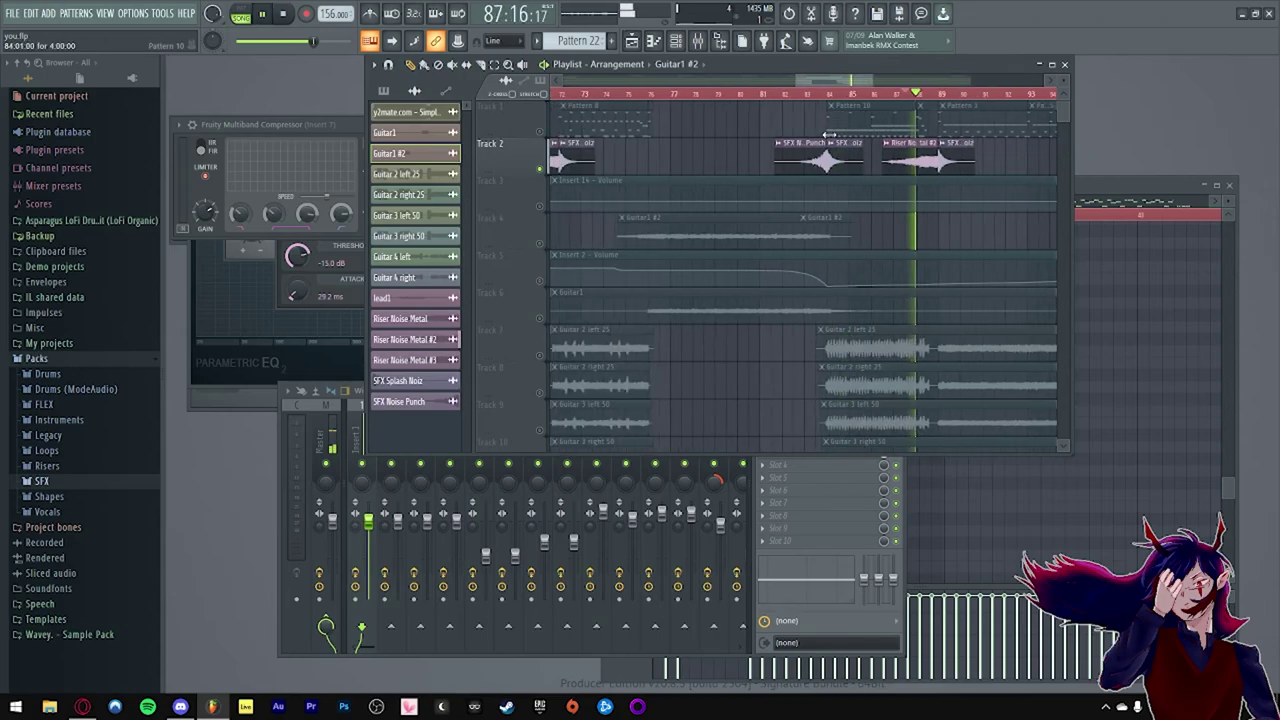
scroll(829, 135, down, 3)
click(963, 94)
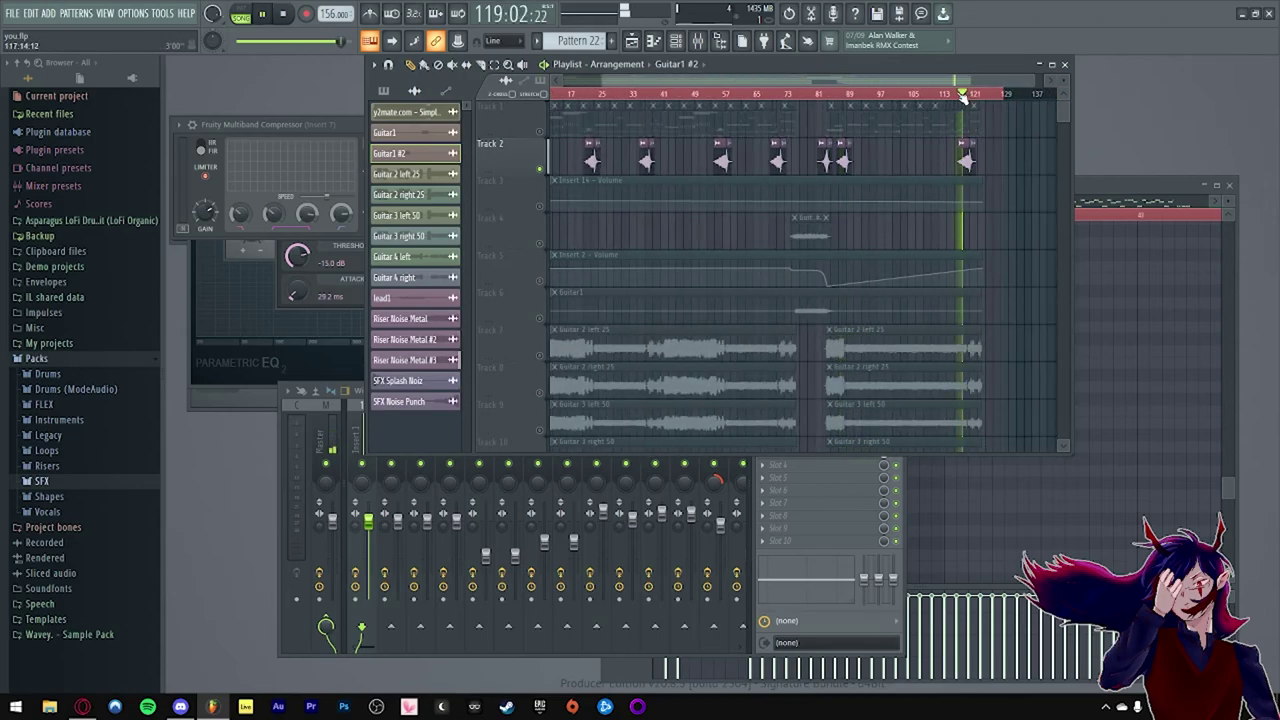
key(space)
Step: Enable all playlist tracks again, ending the solo of Track 2
click(560, 81)
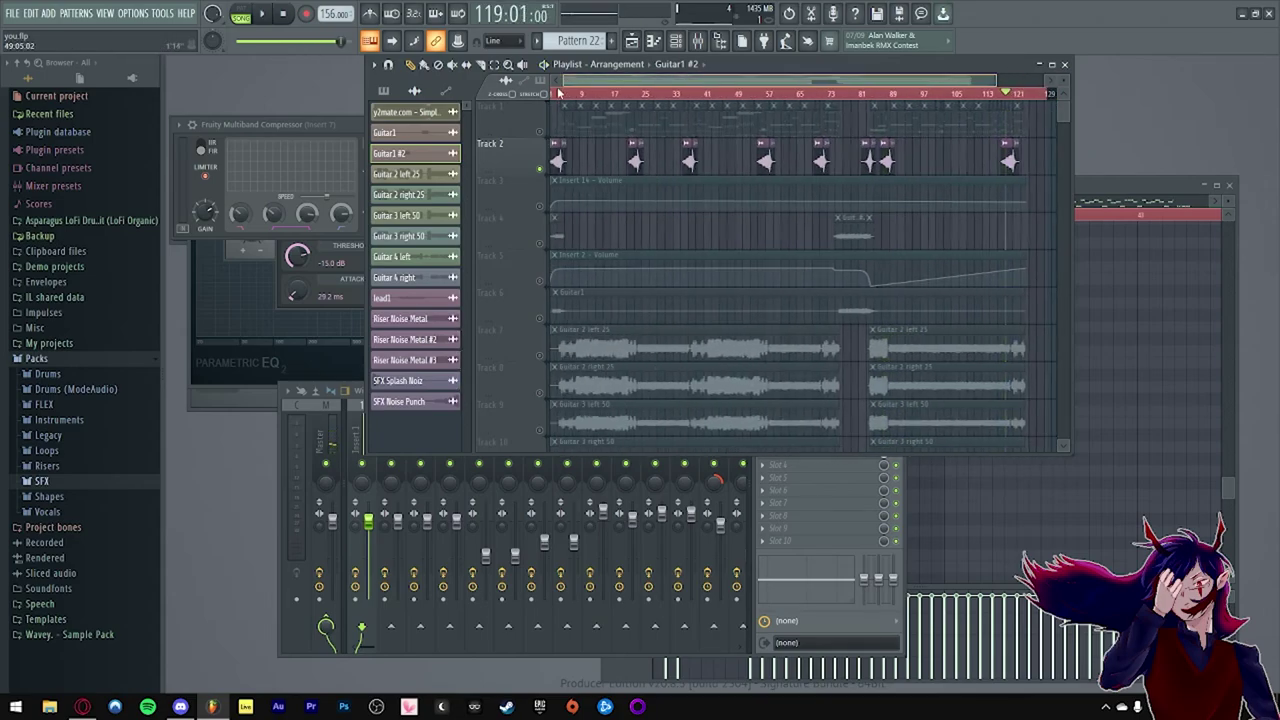
click(540, 207)
click(540, 243)
click(540, 281)
click(541, 319)
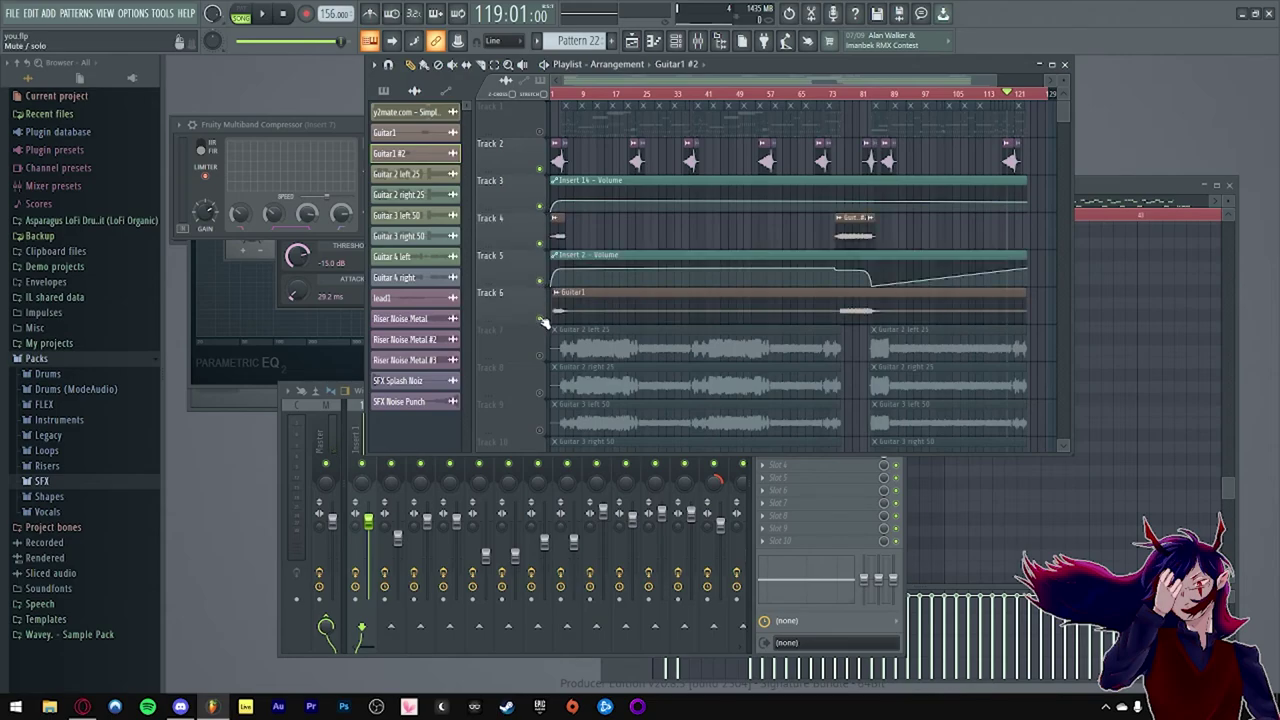
scroll(543, 340, up, 1)
right_click(541, 356)
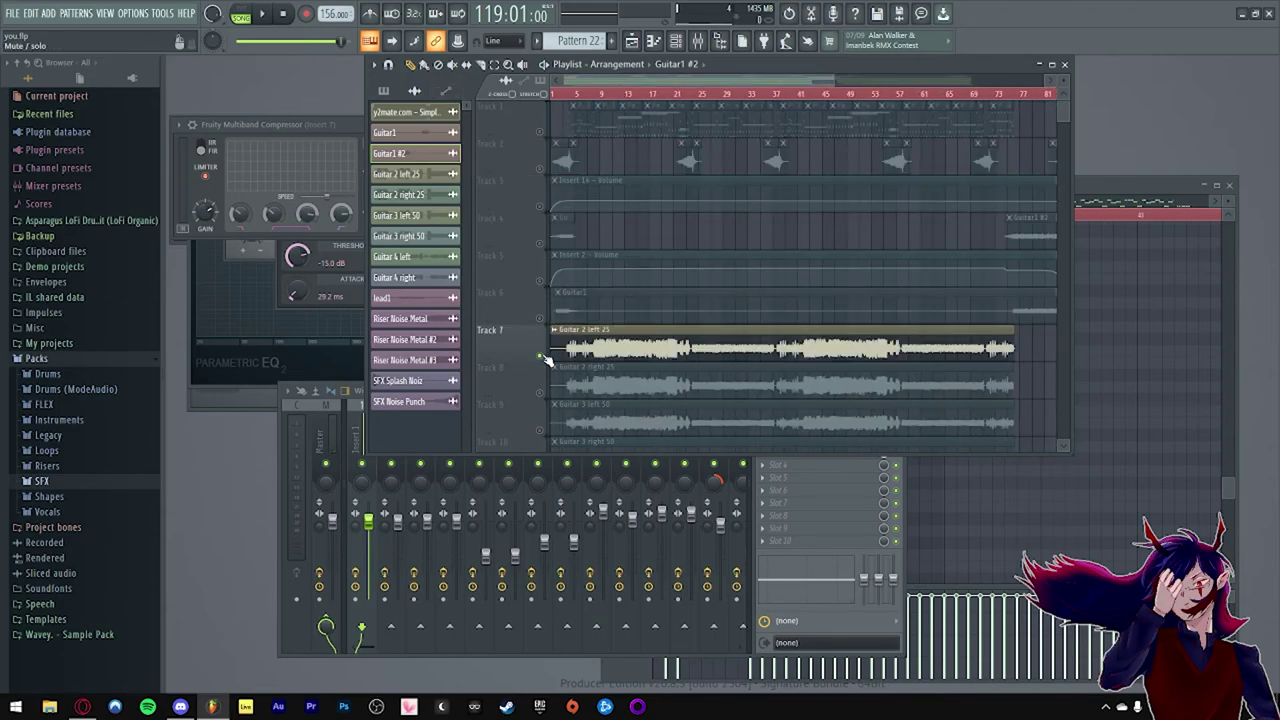
right_click(541, 356)
Step: Play the full arrangement from bar 1 while looking over all its tracks, and stop playback
scroll(545, 325, up, 2)
click(554, 94)
key(space)
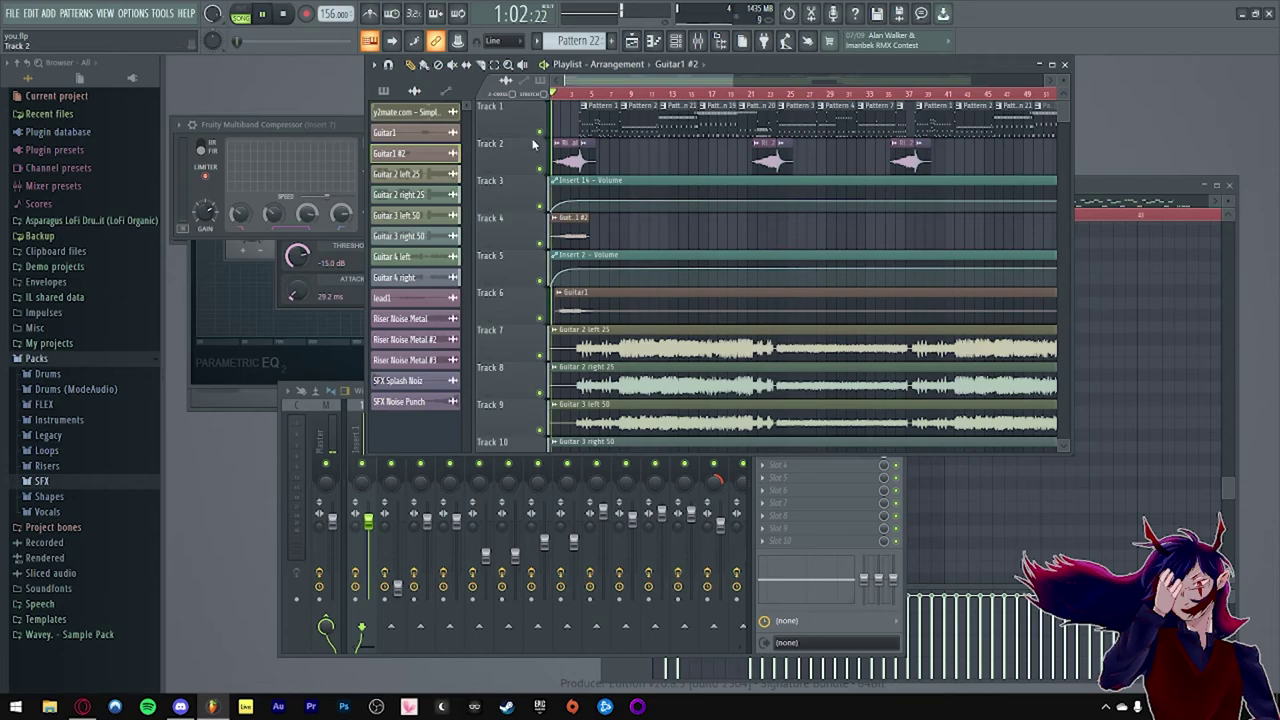
scroll(533, 145, up, 1)
scroll(555, 145, up, 1)
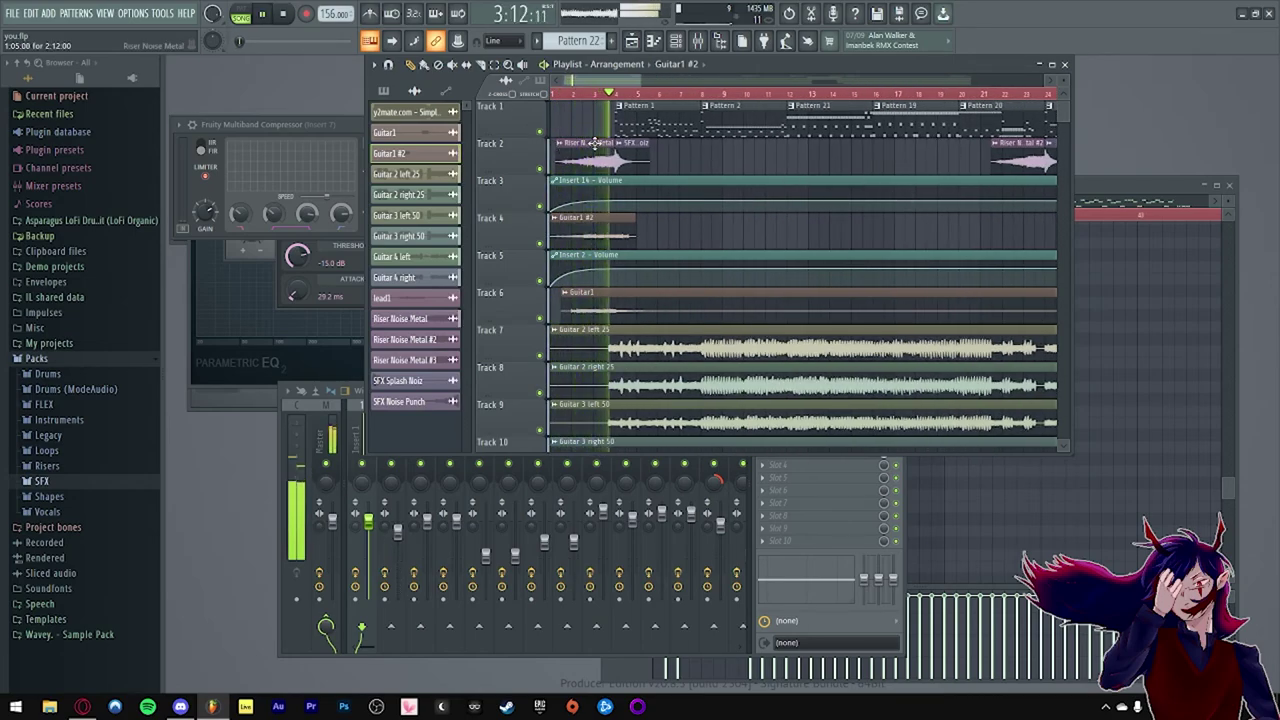
scroll(631, 177, down, 3)
scroll(631, 176, down, 1)
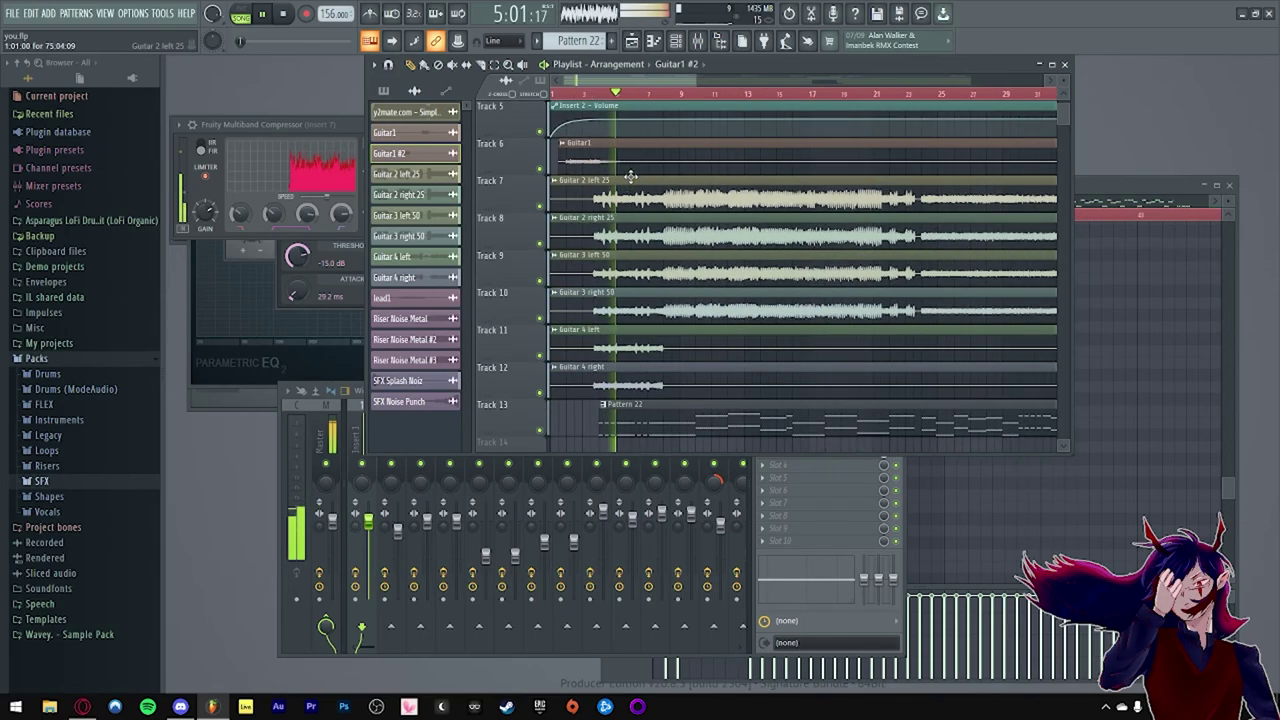
scroll(630, 176, down, 5)
scroll(629, 170, up, 3)
scroll(625, 174, down, 1)
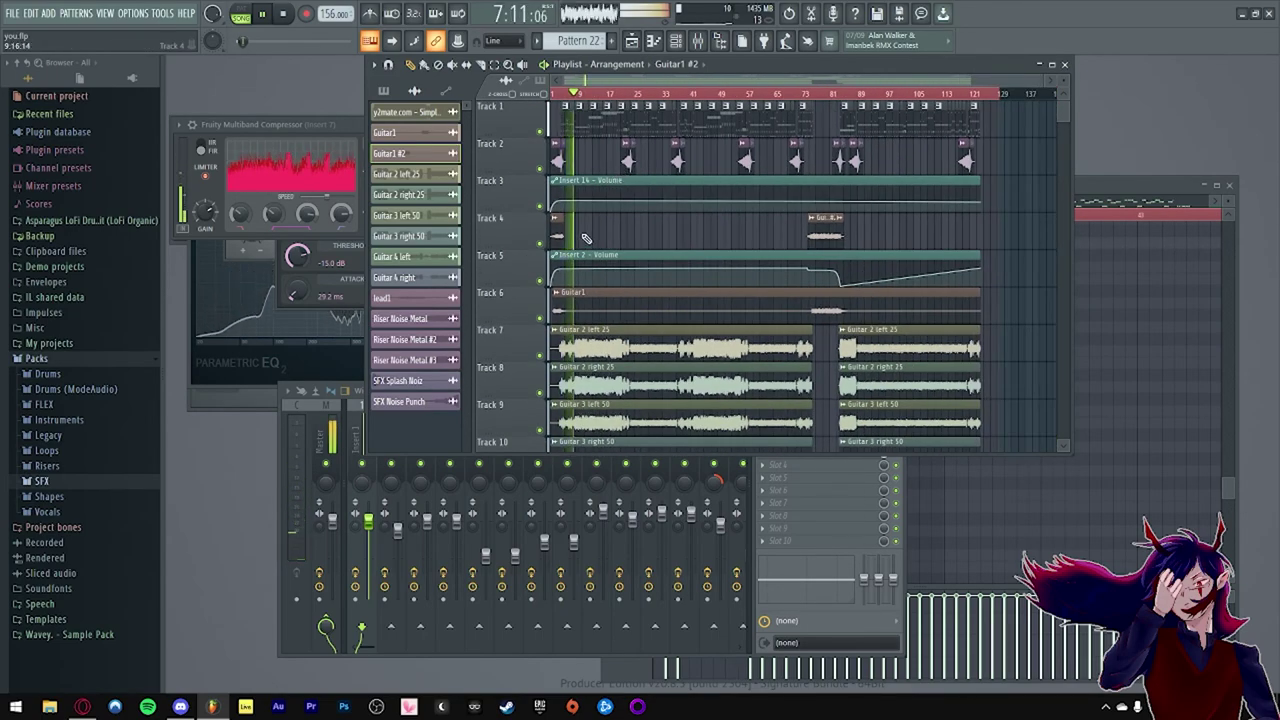
key(space)
Step: Display the Master channel's effect slots in the mixer and return to the playlist
click(352, 433)
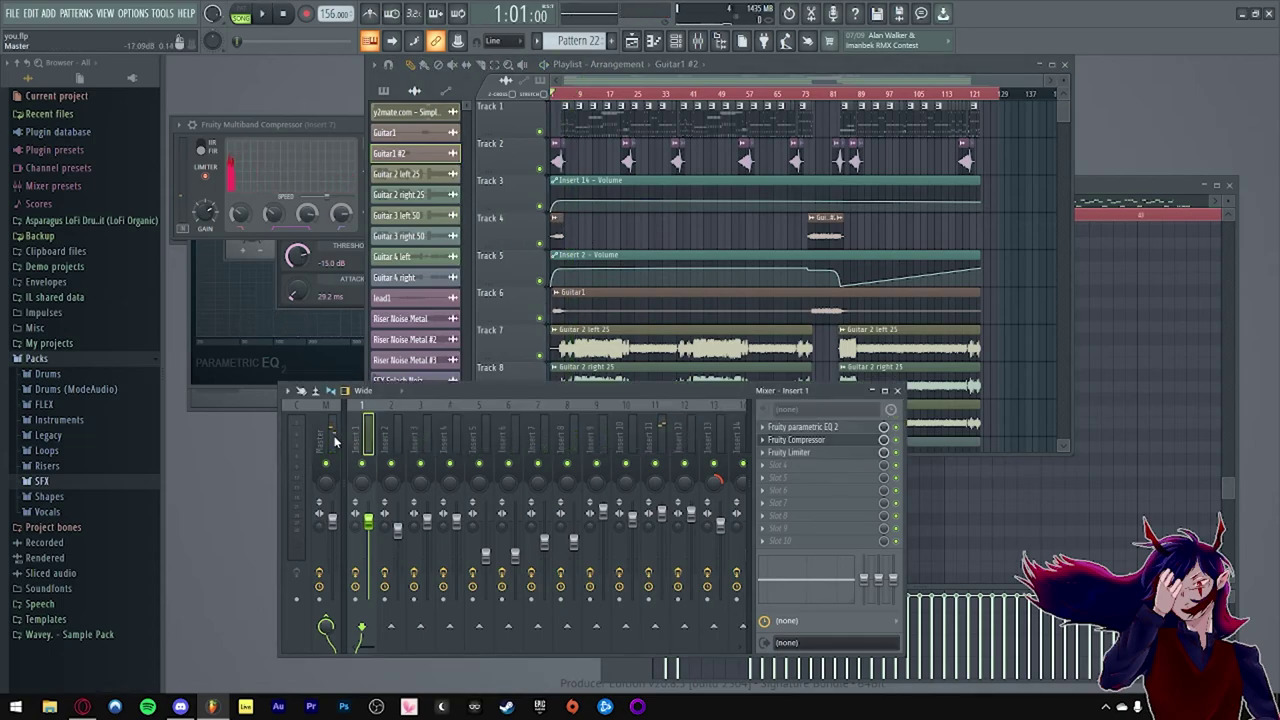
click(335, 441)
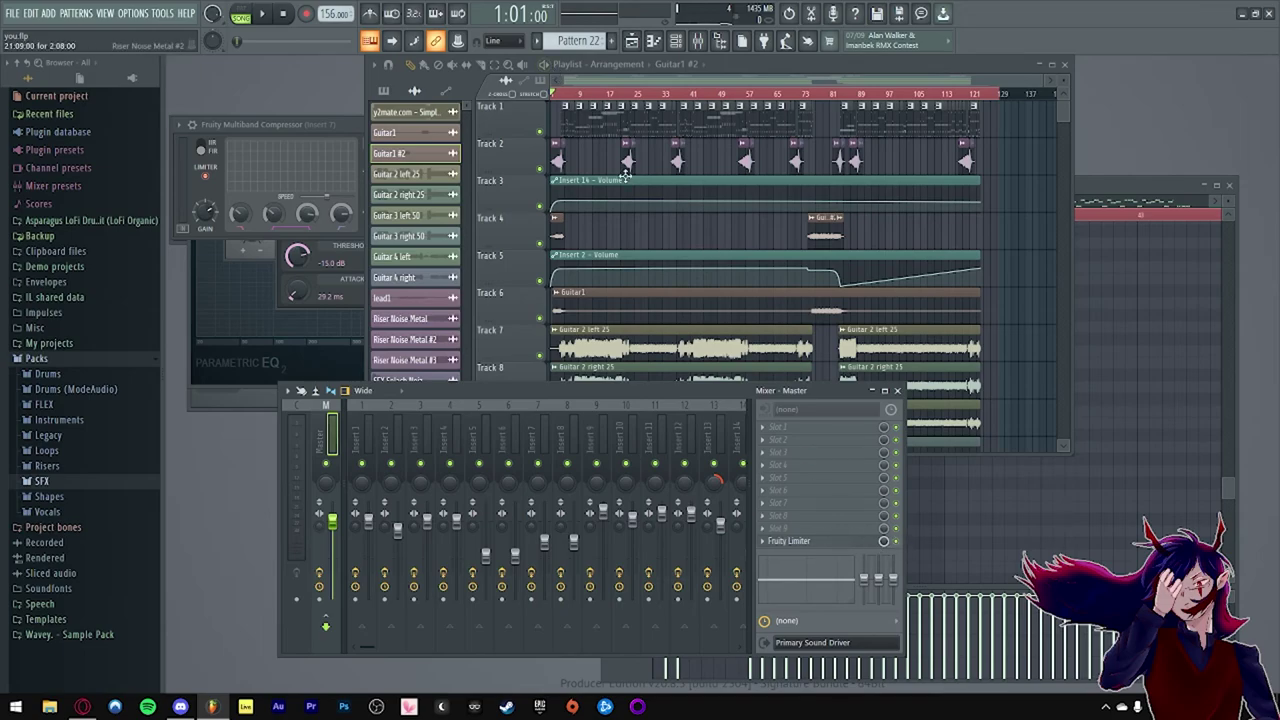
scroll(645, 314, down, 5)
scroll(645, 300, up, 5)
click(605, 76)
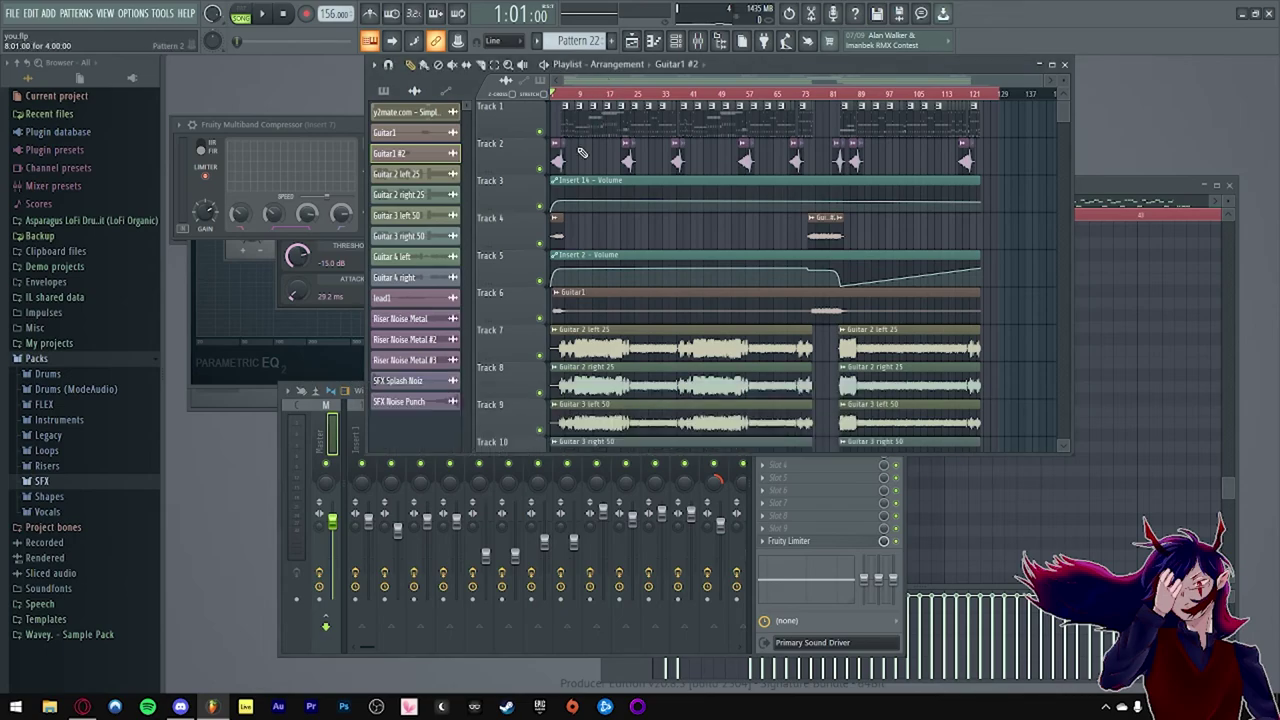
Step: Switch to Adobe Audition and open the recent multitrack session You Suck At Love.sesx
click(280, 707)
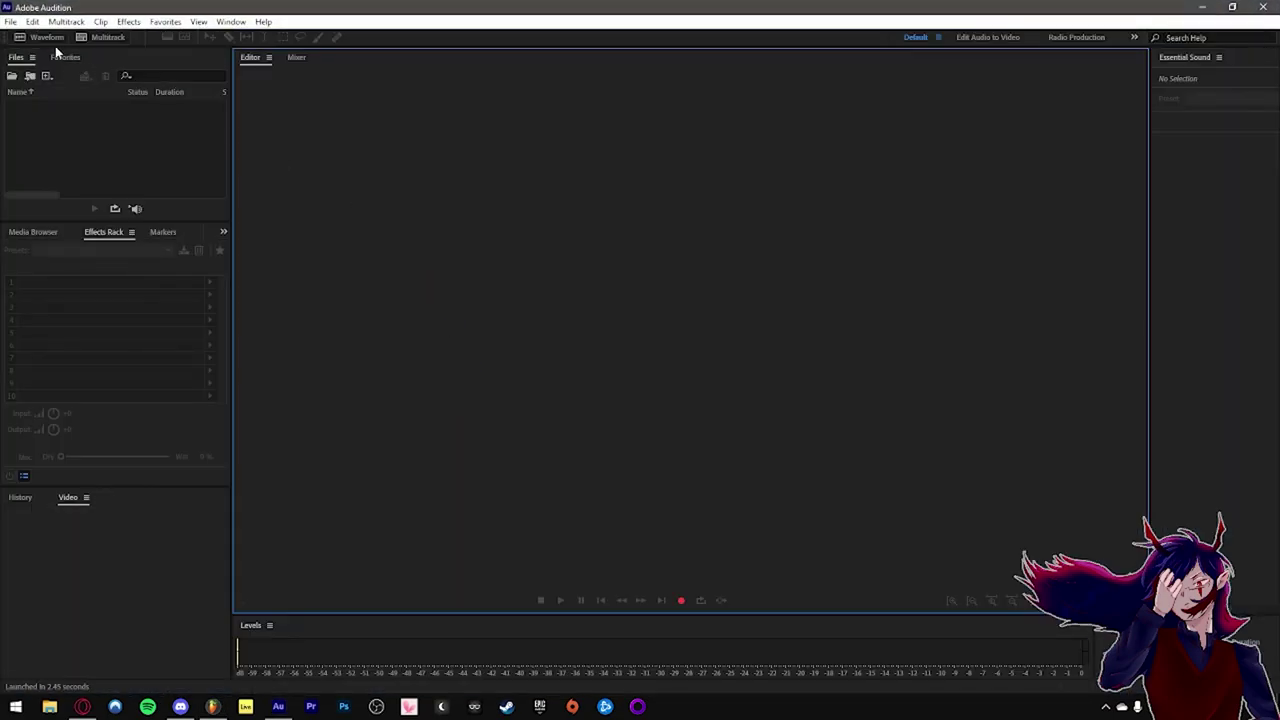
click(10, 21)
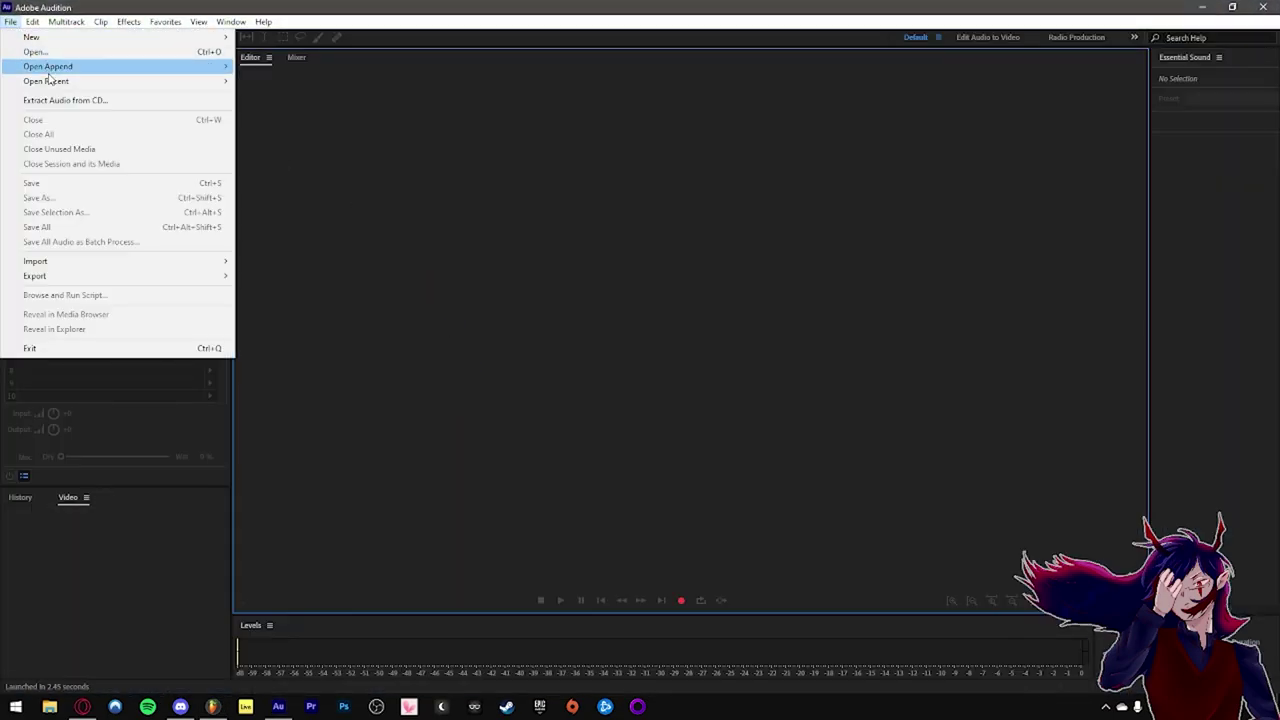
mouse_move(143, 80)
click(287, 81)
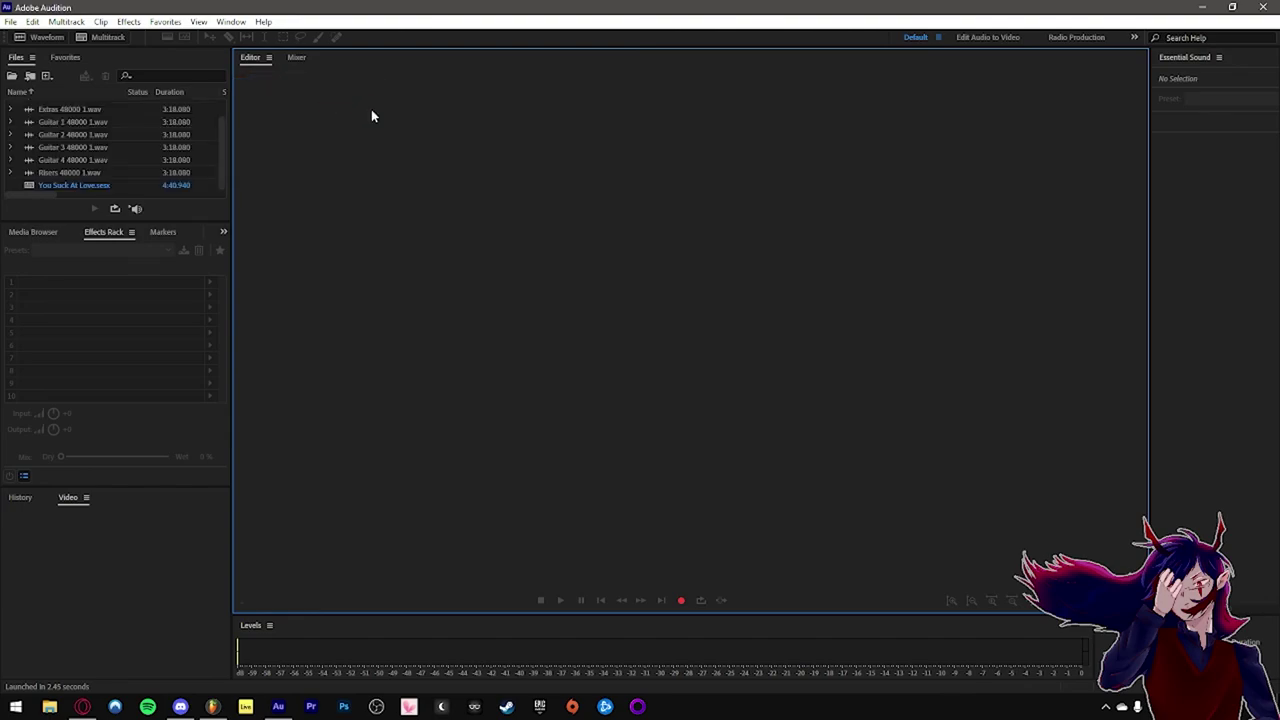
Step: Examine the drums, risers, extras, guitar and bass stems laid out on Tracks 1 to 8 of the session
scroll(436, 237, down, 3)
scroll(480, 250, up, 3)
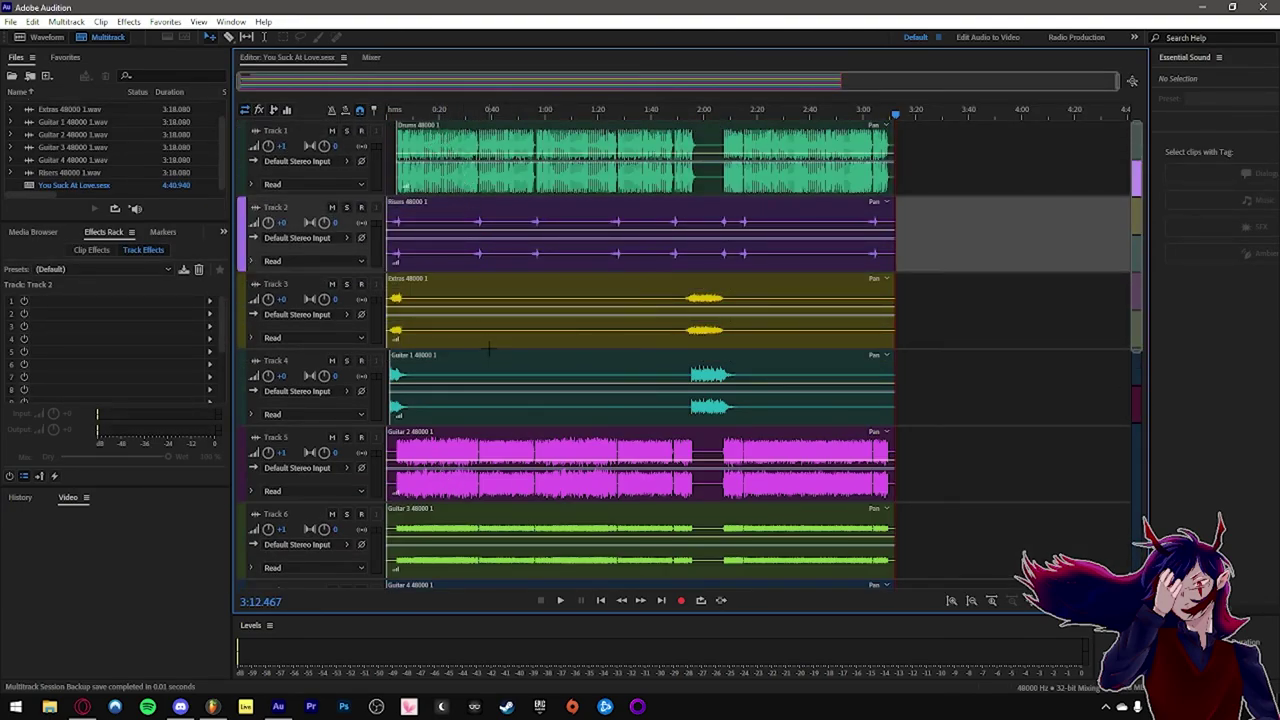
scroll(490, 348, down, 4)
scroll(470, 330, up, 4)
scroll(408, 235, up, 2)
drag(390, 85, 283, 83)
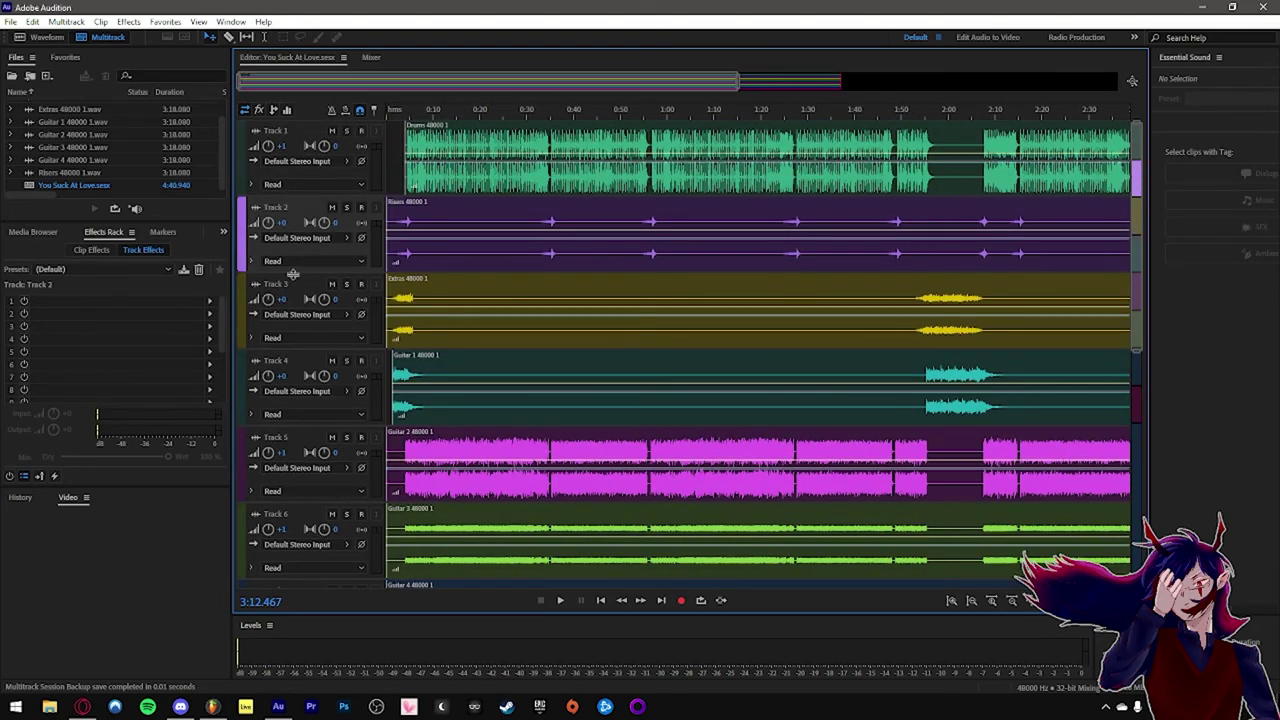
scroll(305, 338, down, 2)
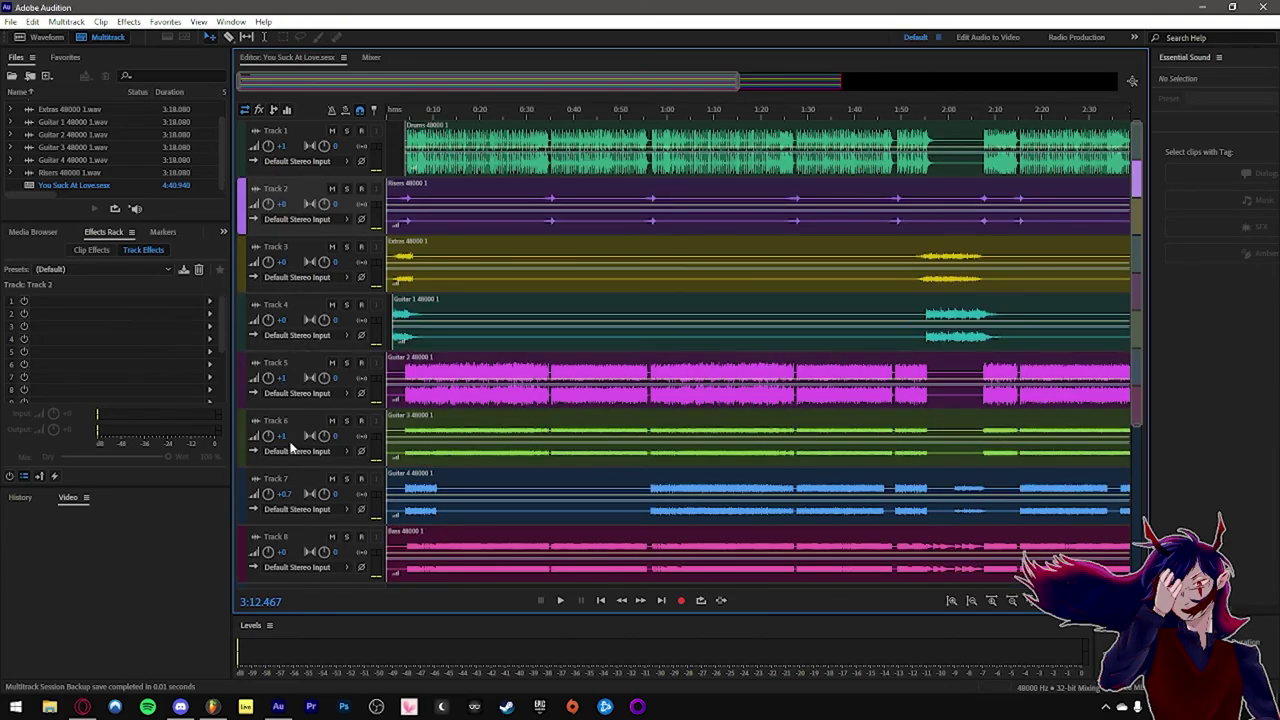
scroll(310, 440, down, 2)
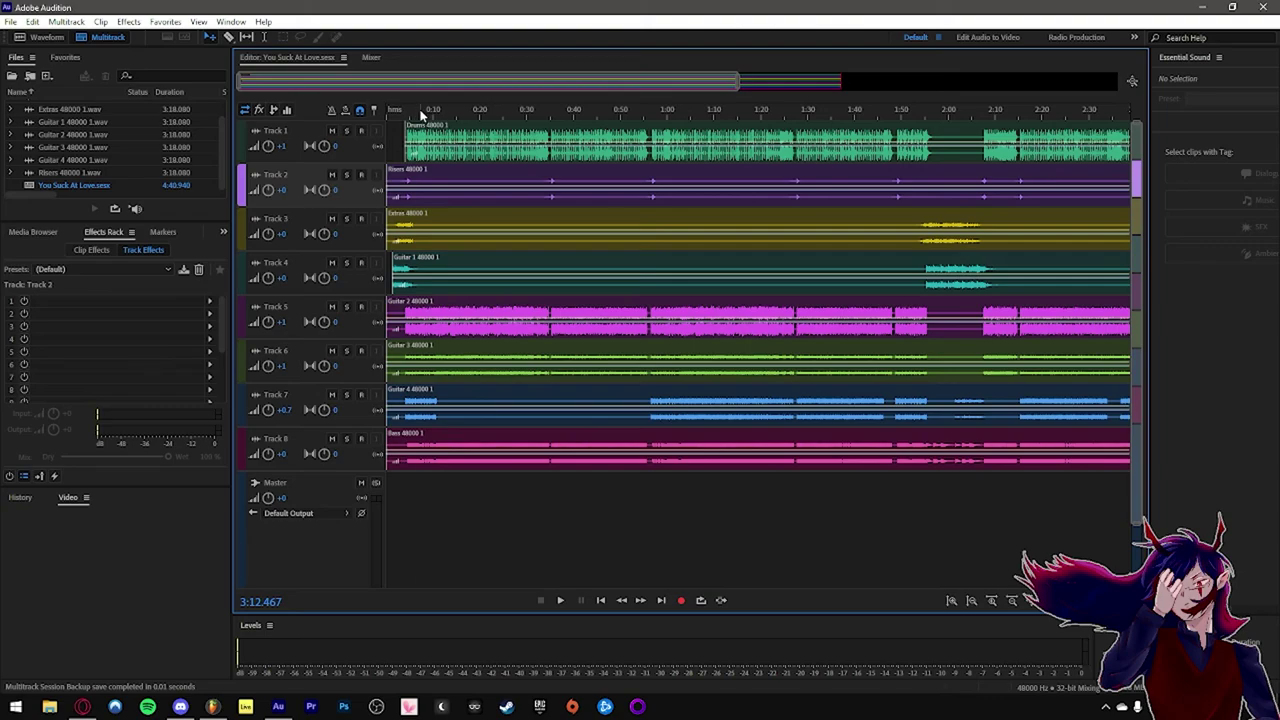
Step: Play the opening of the multitrack session from the start, pausing to look over the individual tracks
key(Home)
key(space)
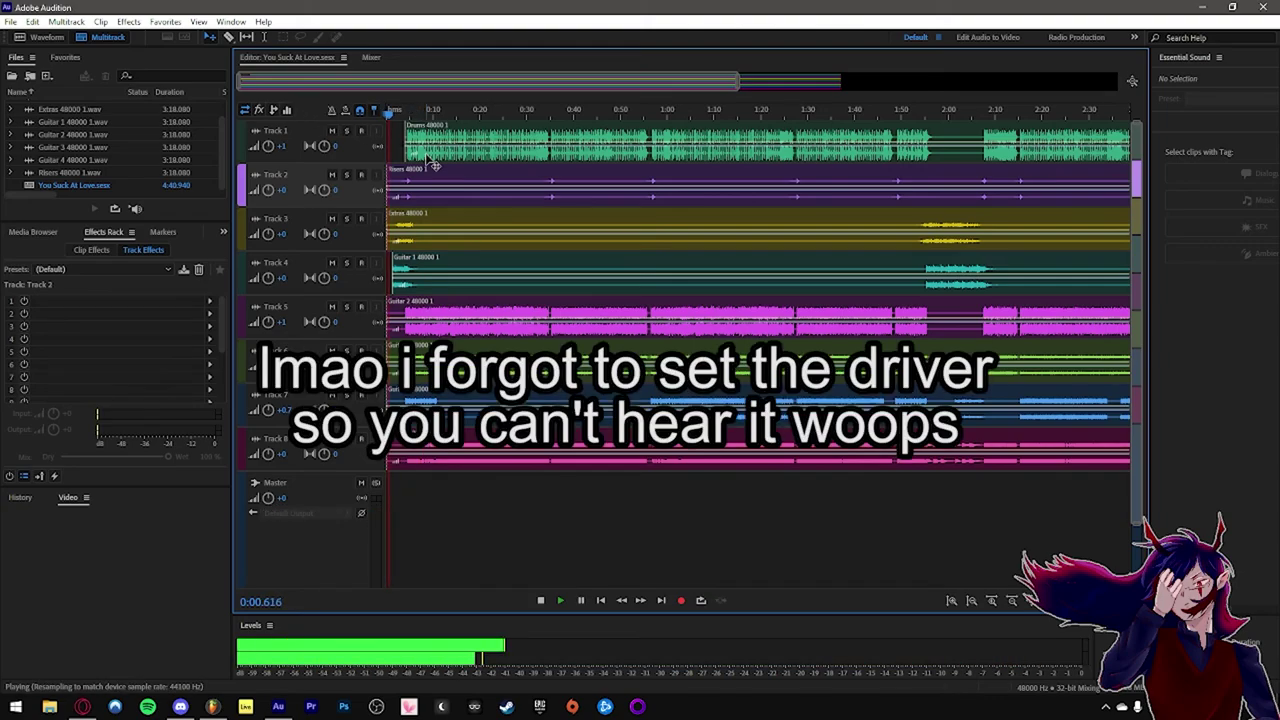
scroll(358, 182, up, 2)
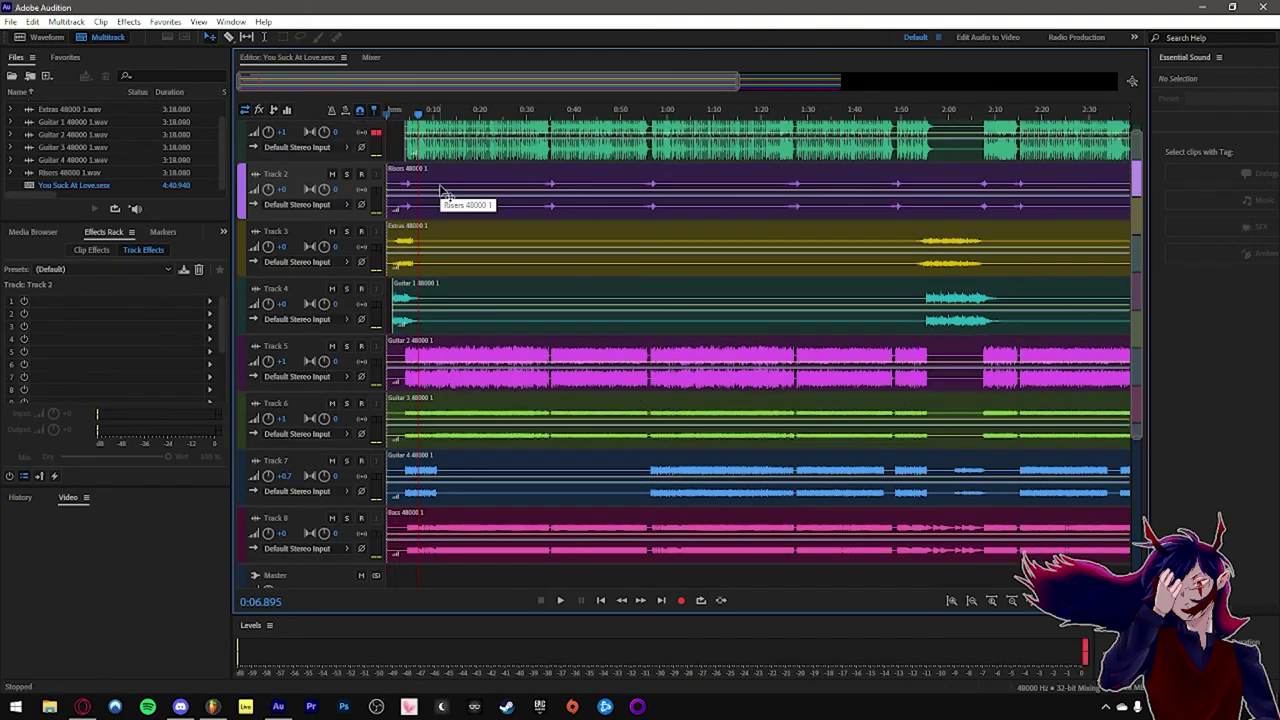
scroll(333, 205, up, 2)
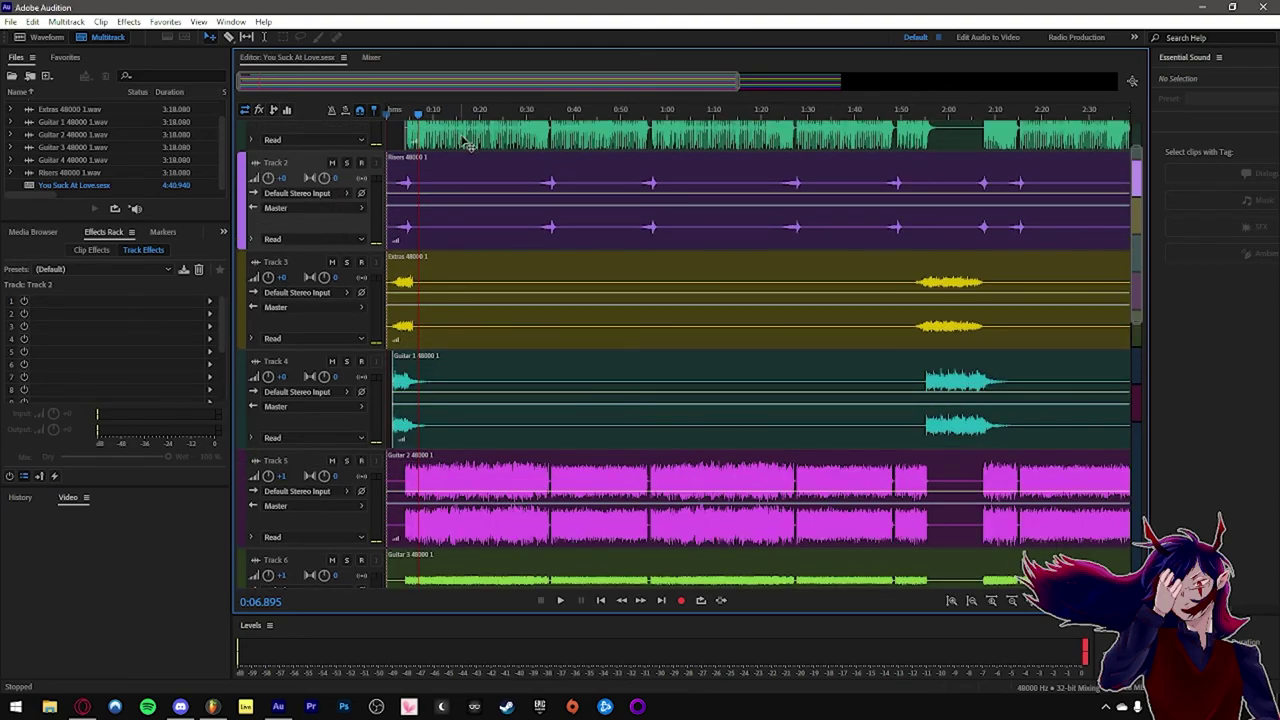
key(space)
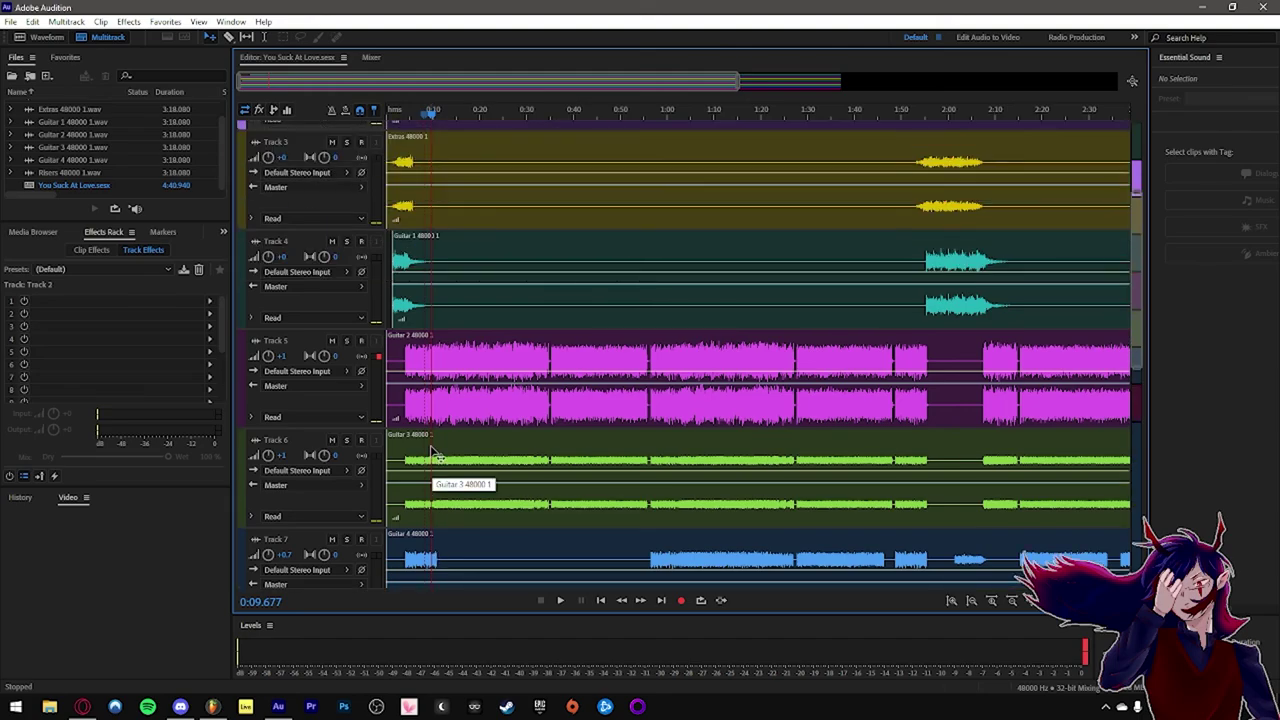
scroll(334, 297, down, 5)
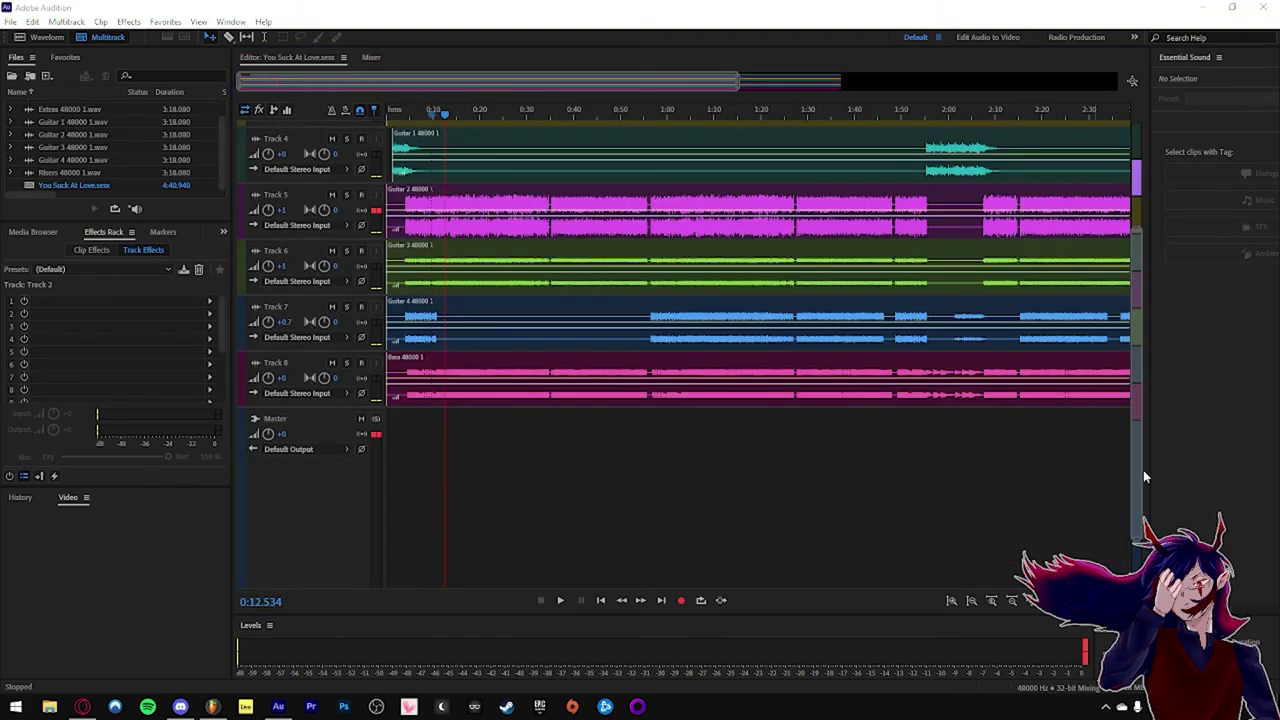